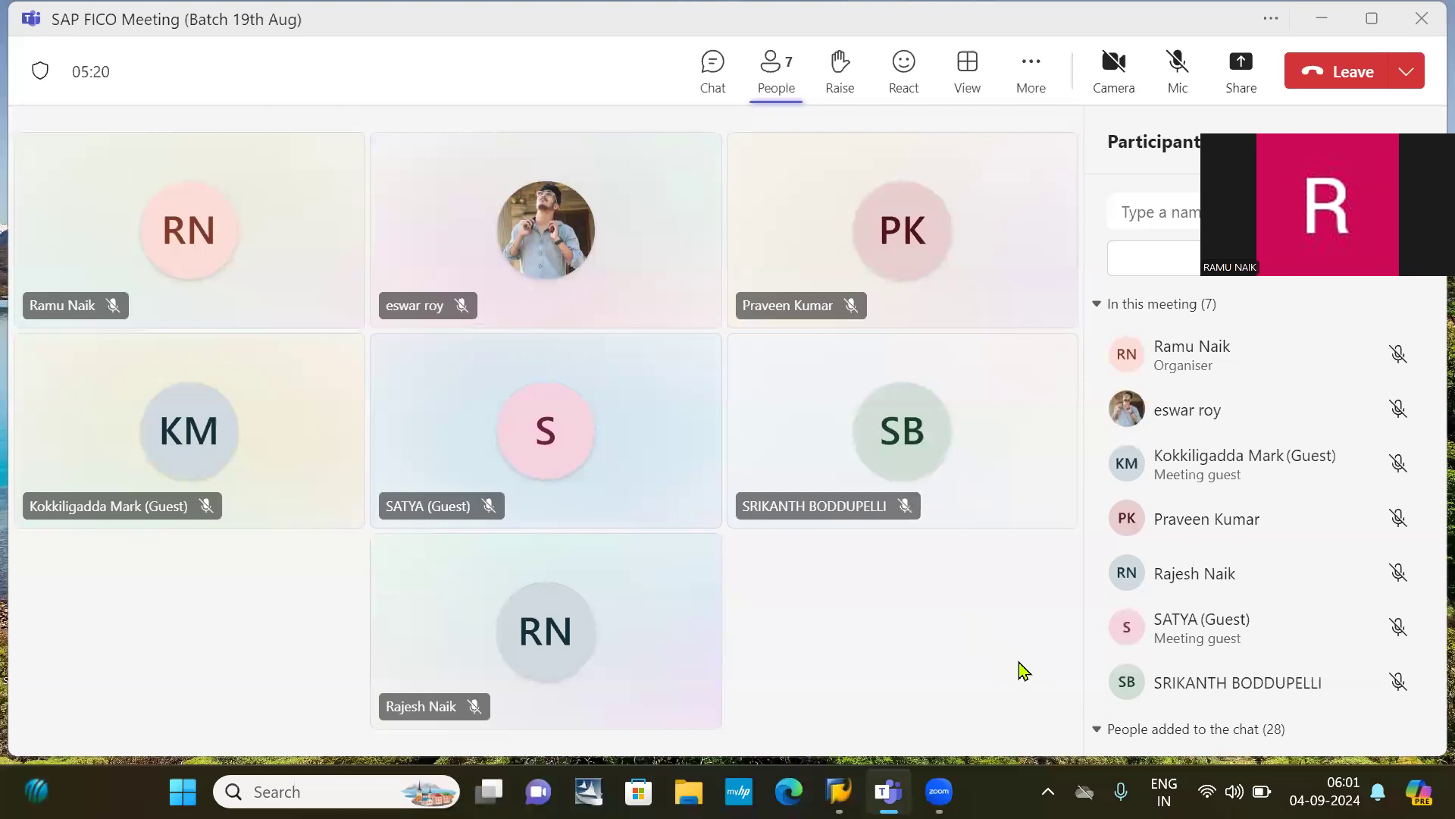
# Step: Admit both lobby guests into the Teams meeting and unmute the microphone
pyautogui.moveTo(1004, 483)
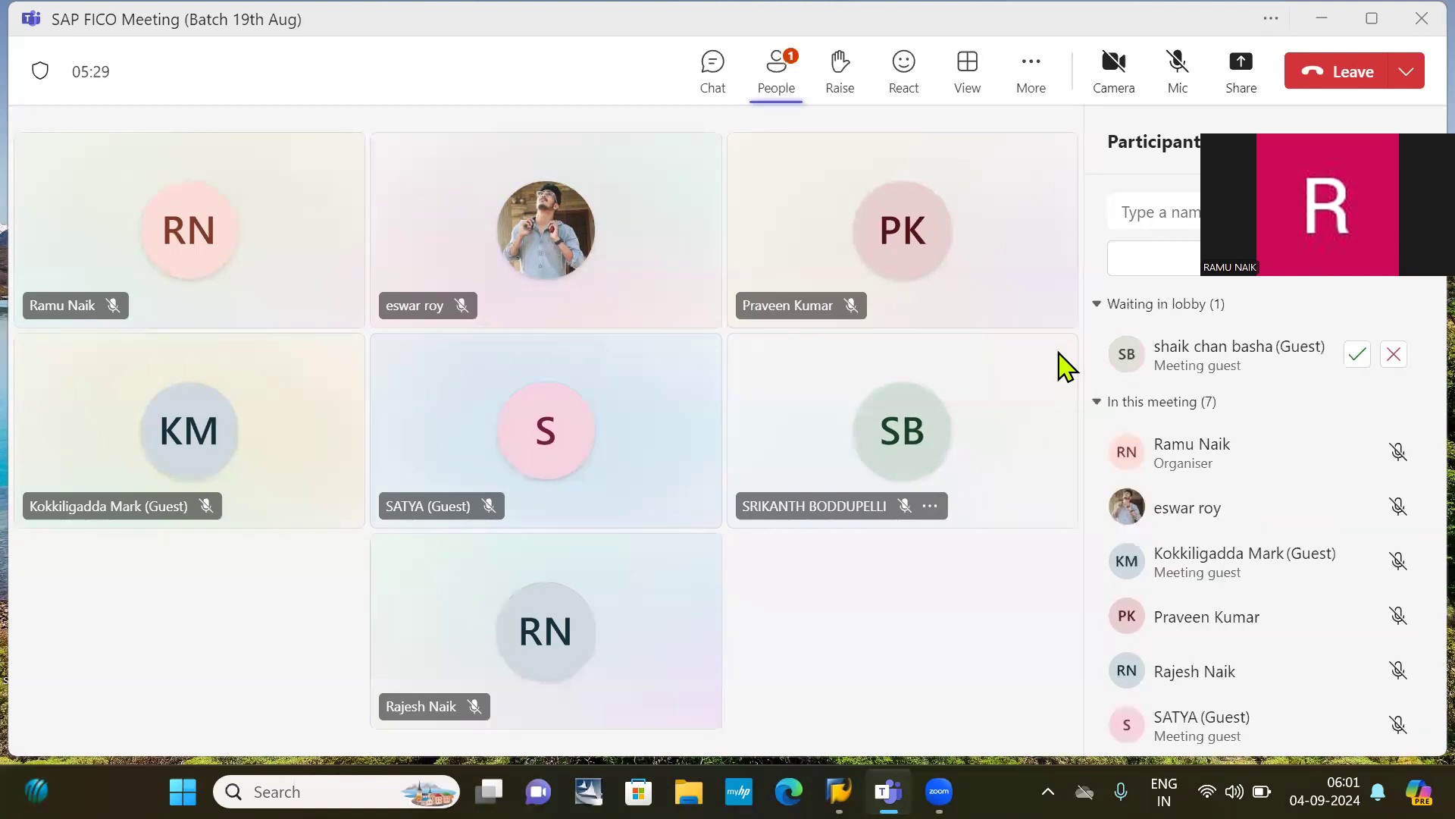
pyautogui.click(1357, 359)
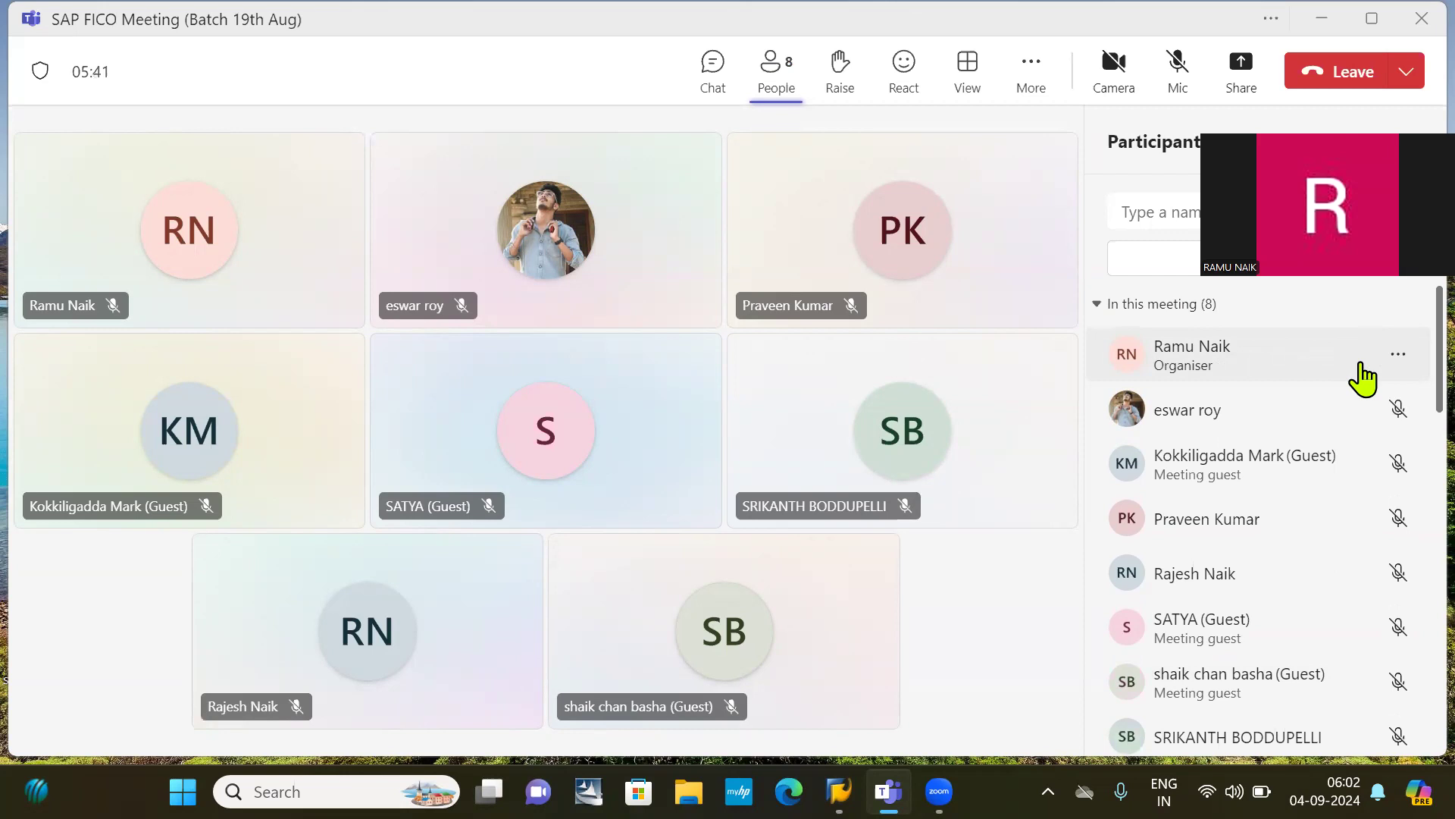
pyautogui.click(1177, 68)
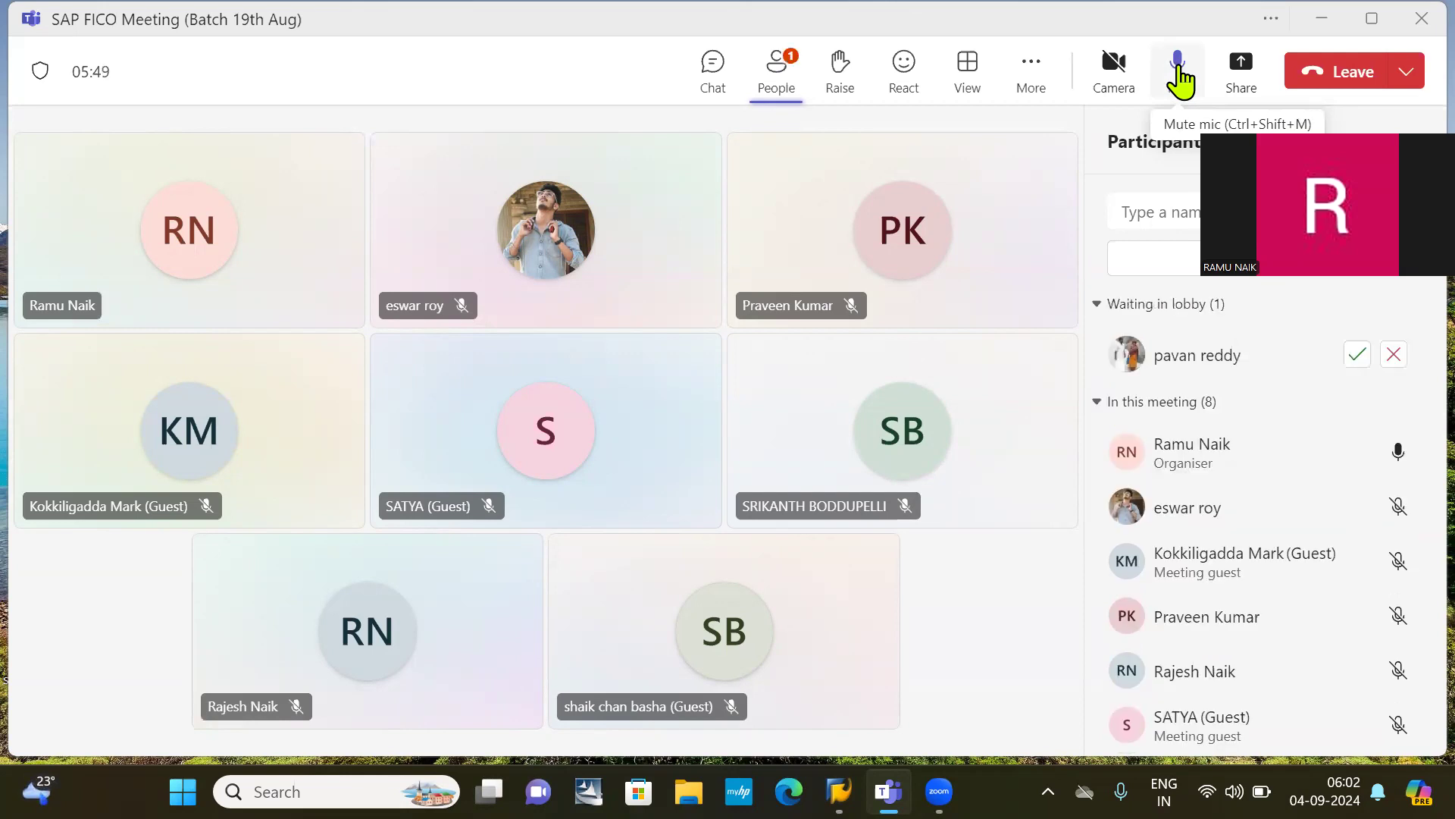
pyautogui.click(1356, 355)
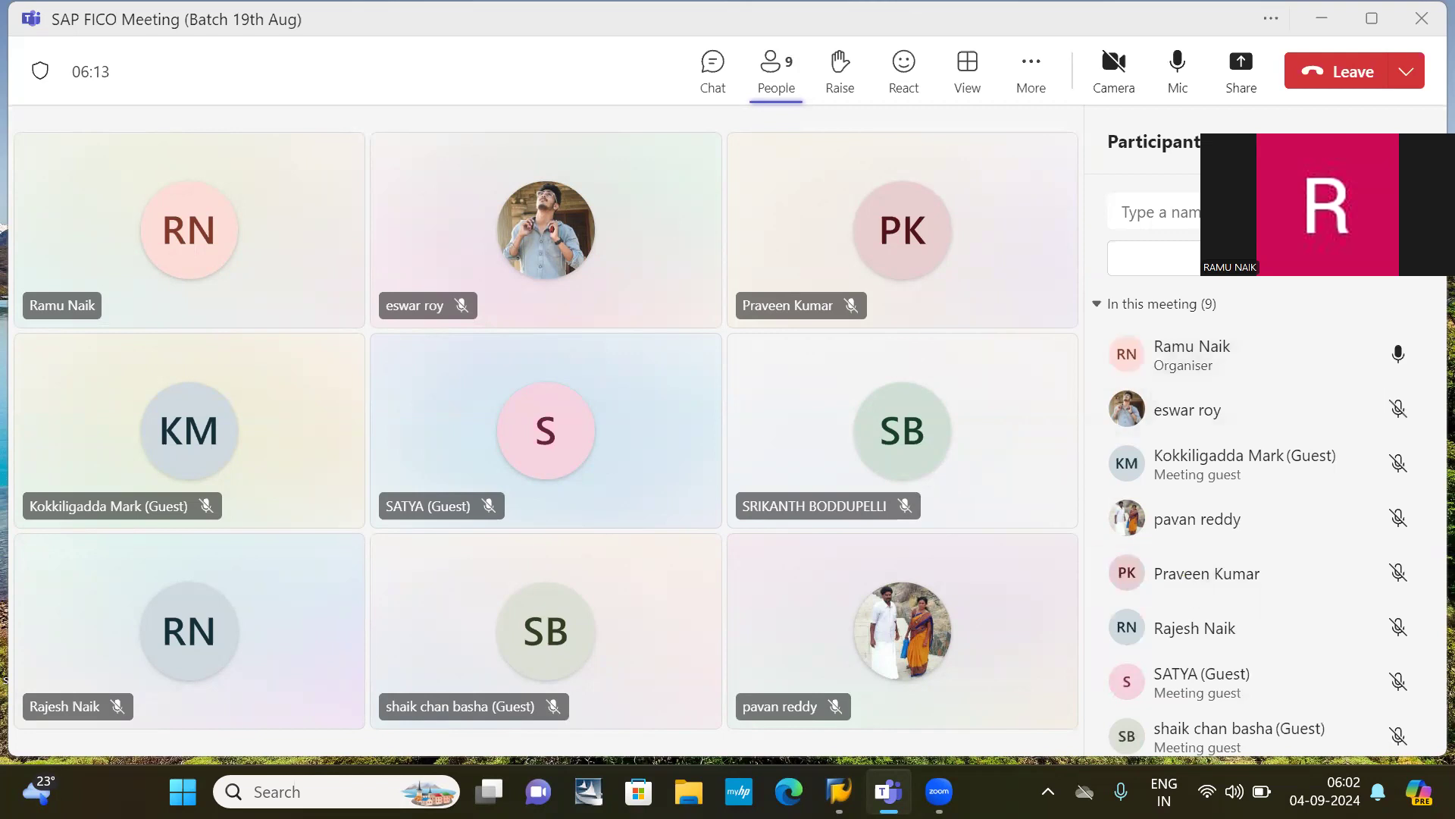
# Step: Switch from Teams to the SAP document posting screen
pyautogui.moveTo(839, 791)
pyautogui.click(780, 686)
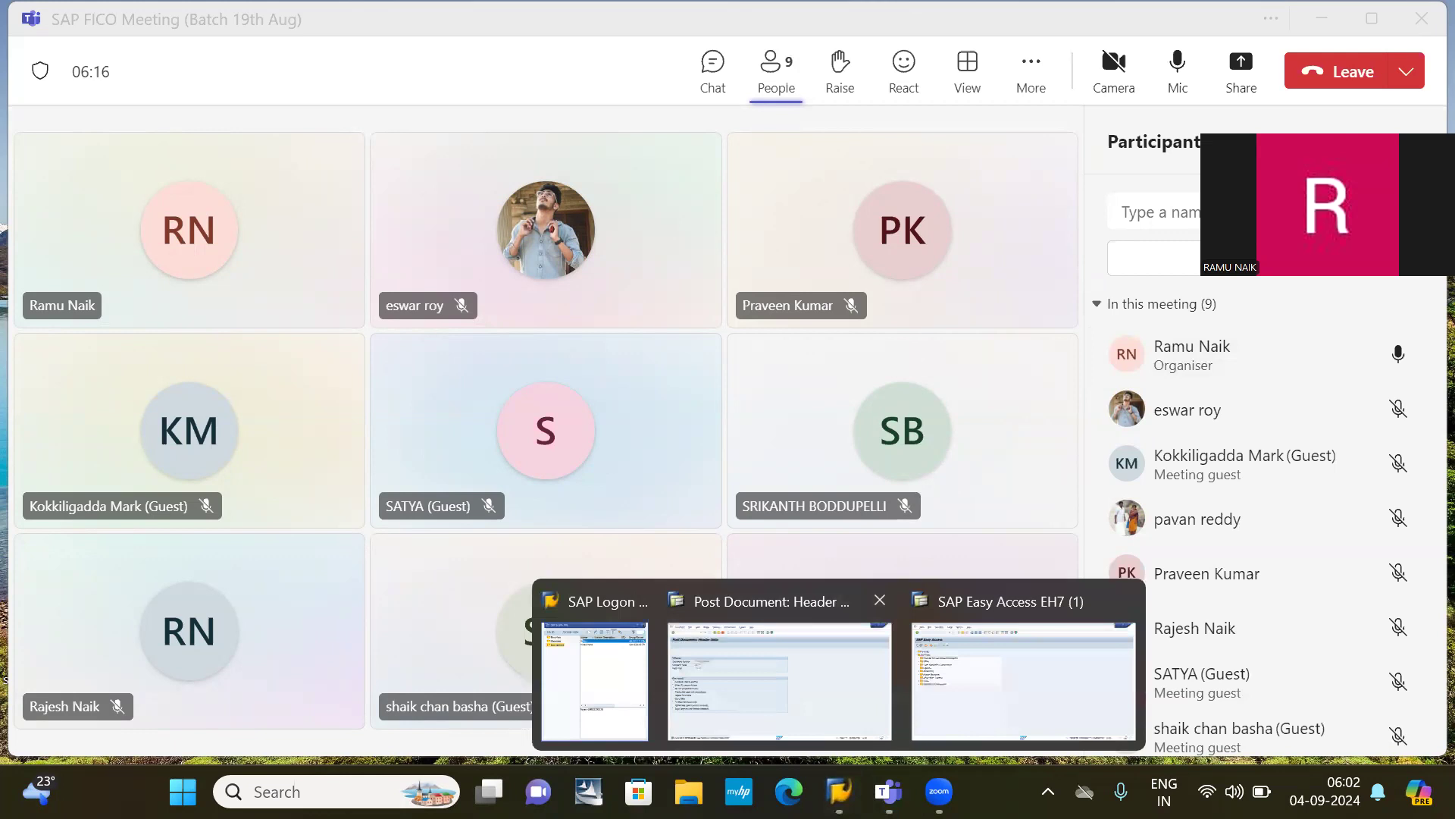
pyautogui.click(779, 680)
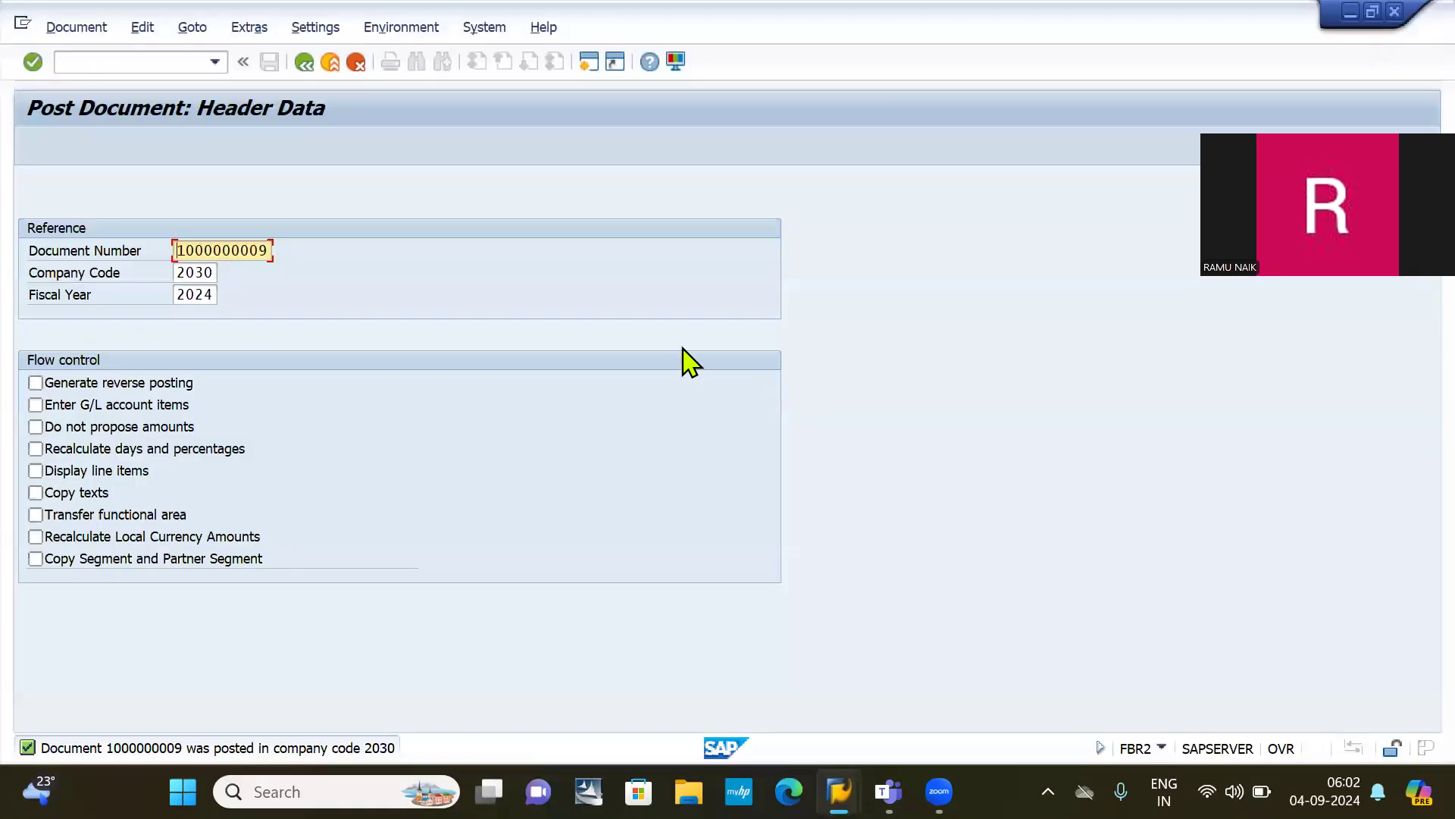
# Step: End all running SAP sessions with the /NEX command
pyautogui.click(133, 63)
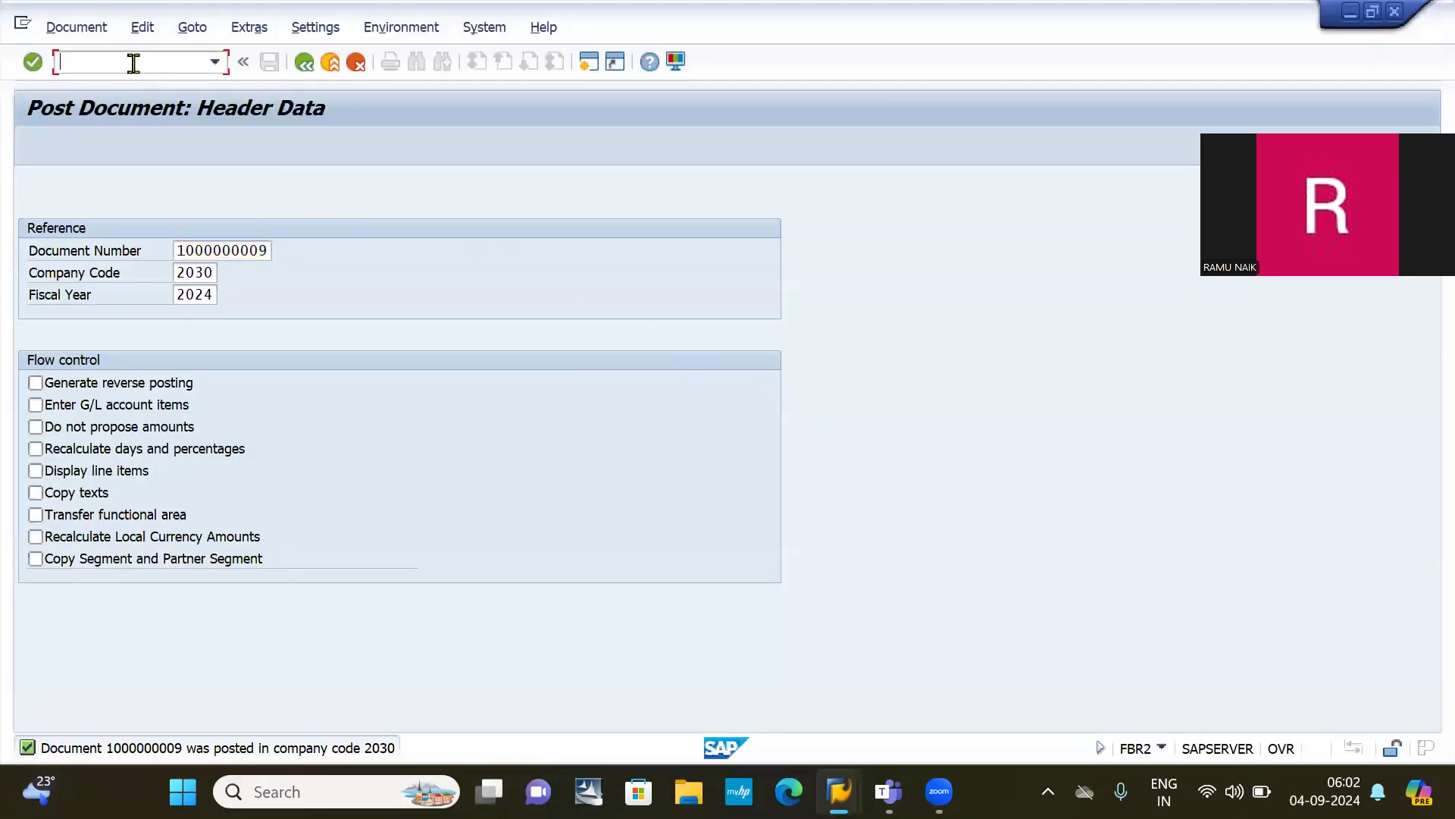
pyautogui.write('/NEX')
pyautogui.press('Return')
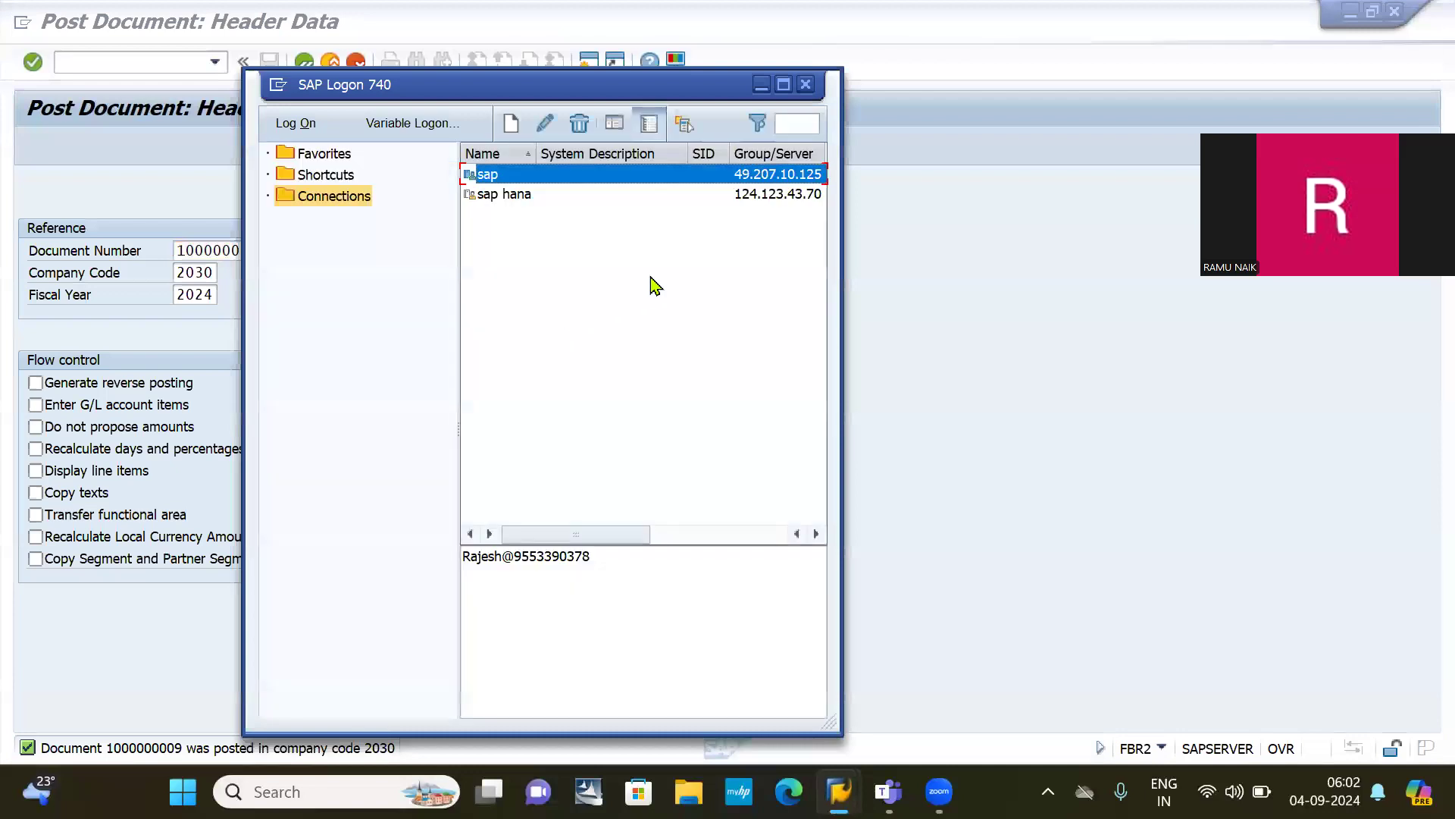
# Step: Log on to the sap connection from SAP Logon and dismiss the connection error
pyautogui.doubleClick(624, 564)
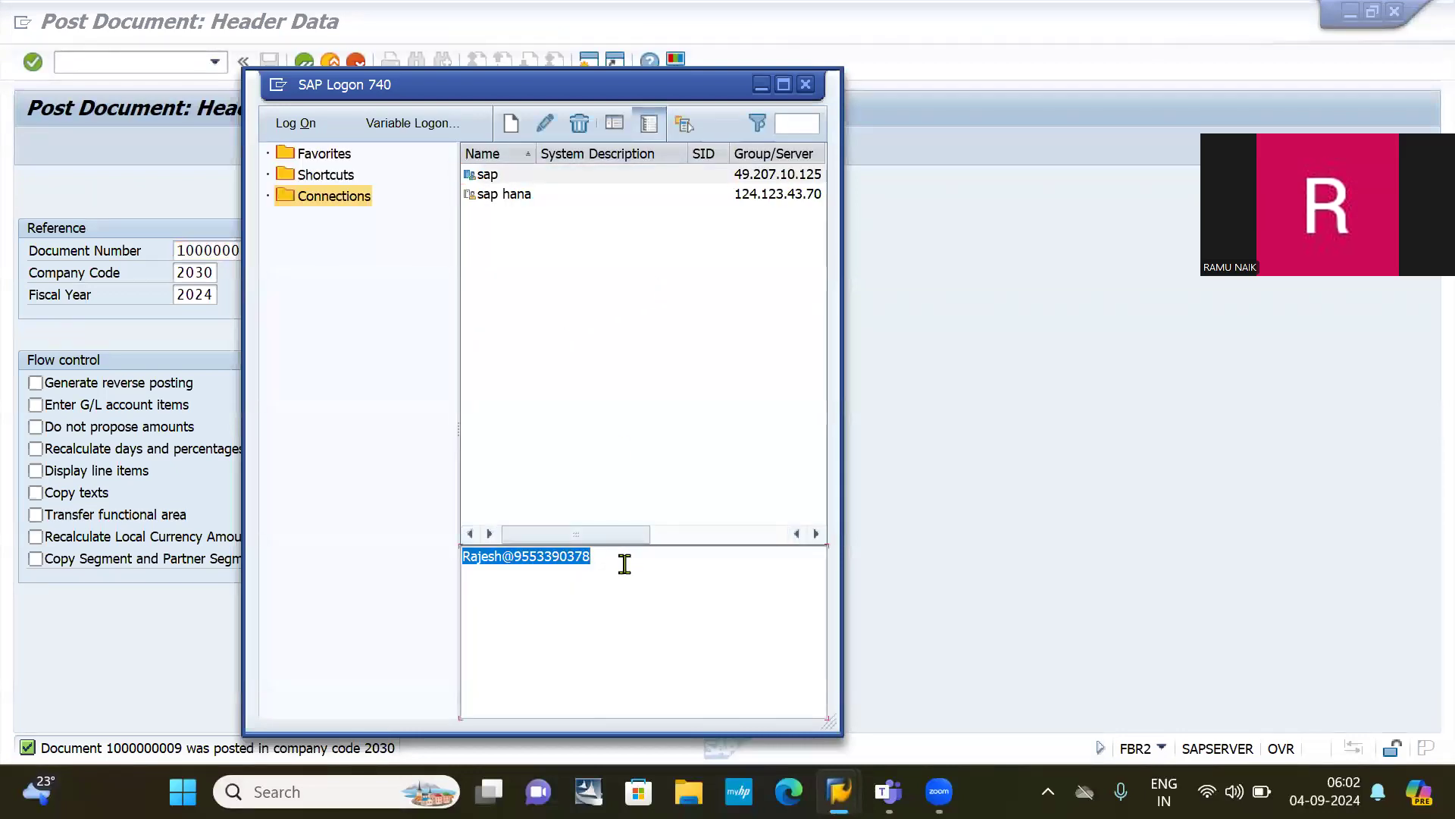
pyautogui.click(625, 564)
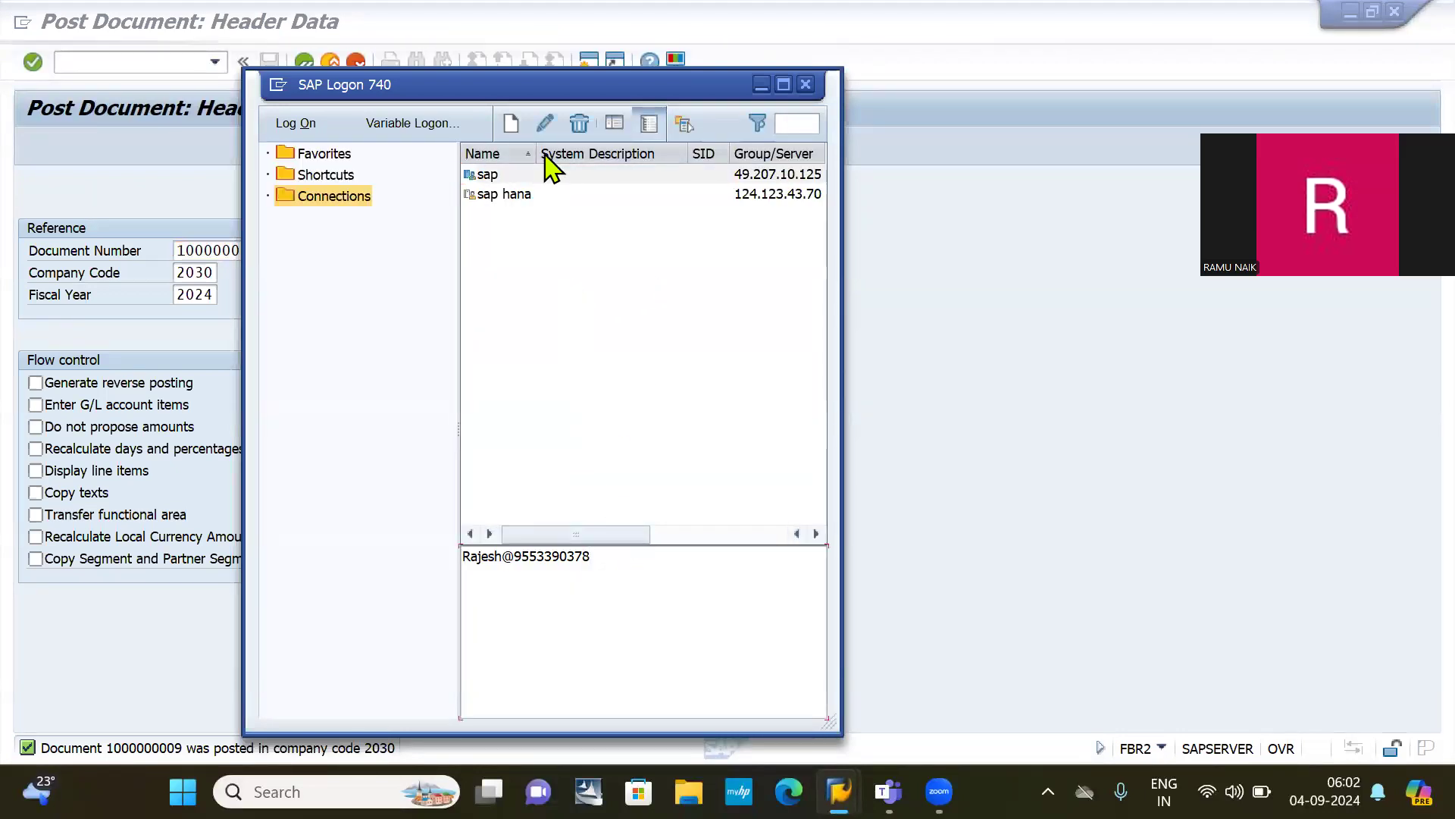
pyautogui.click(528, 179)
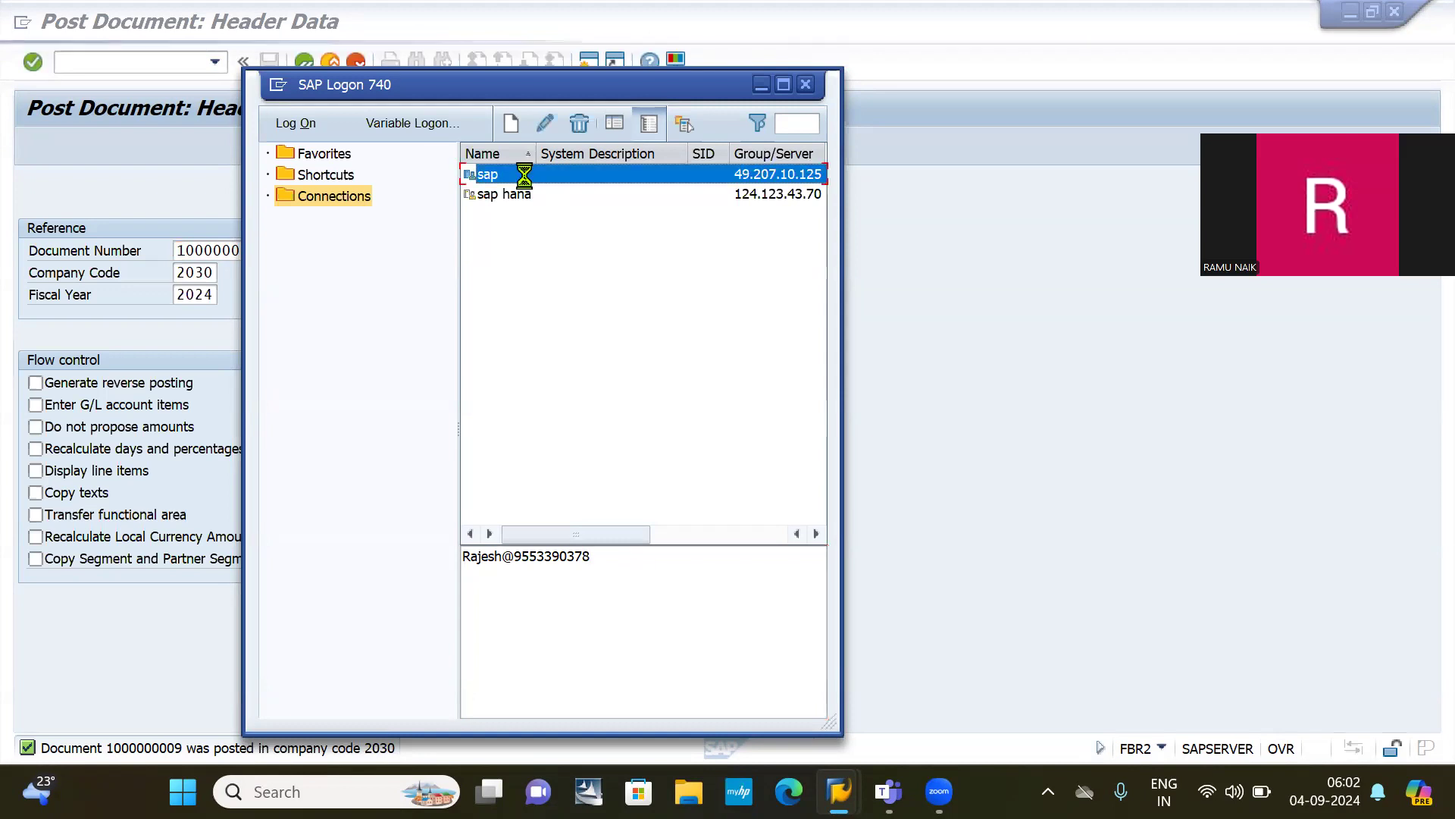
pyautogui.doubleClick(528, 185)
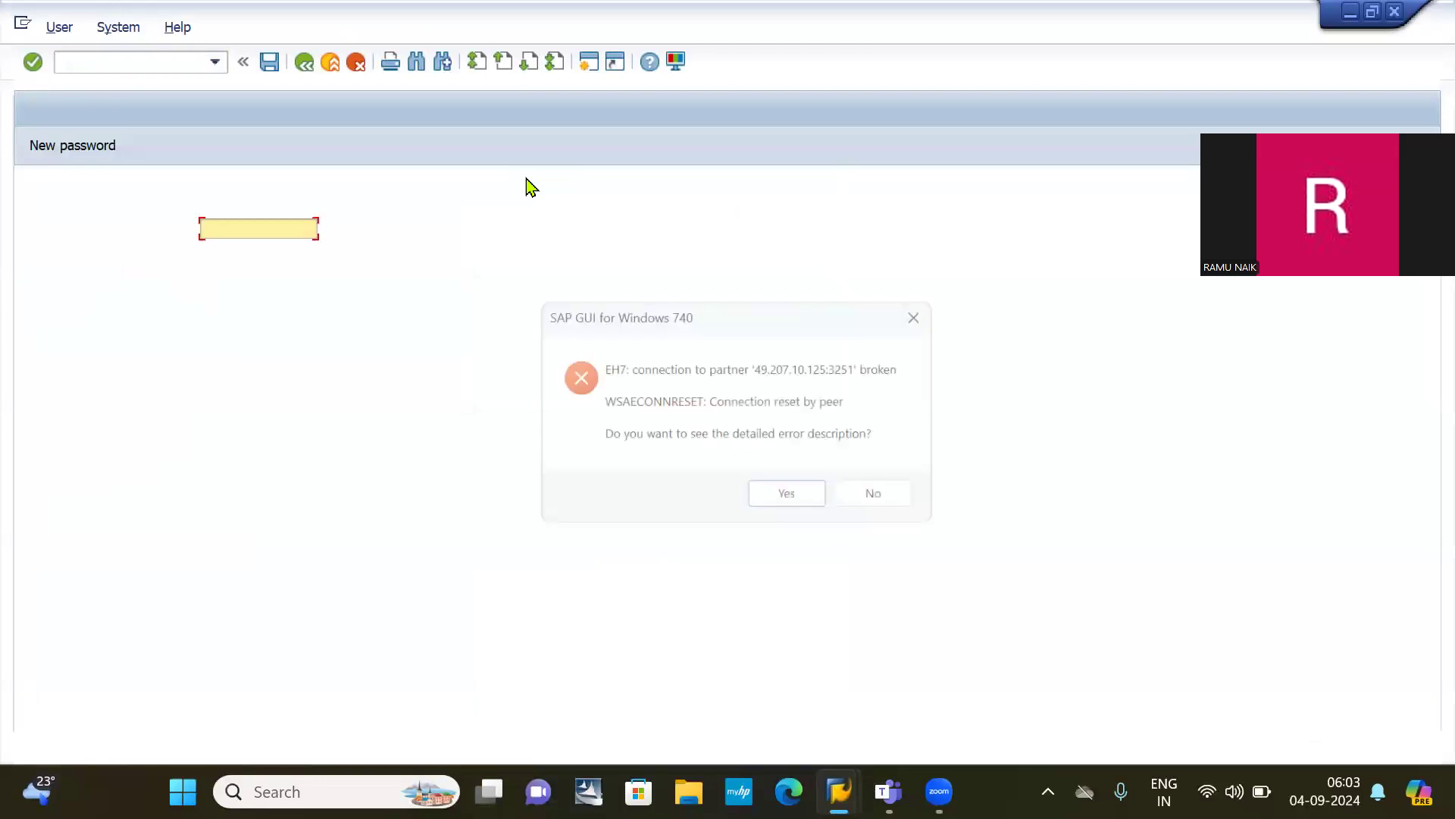
pyautogui.press('Return')
pyautogui.press('Return')
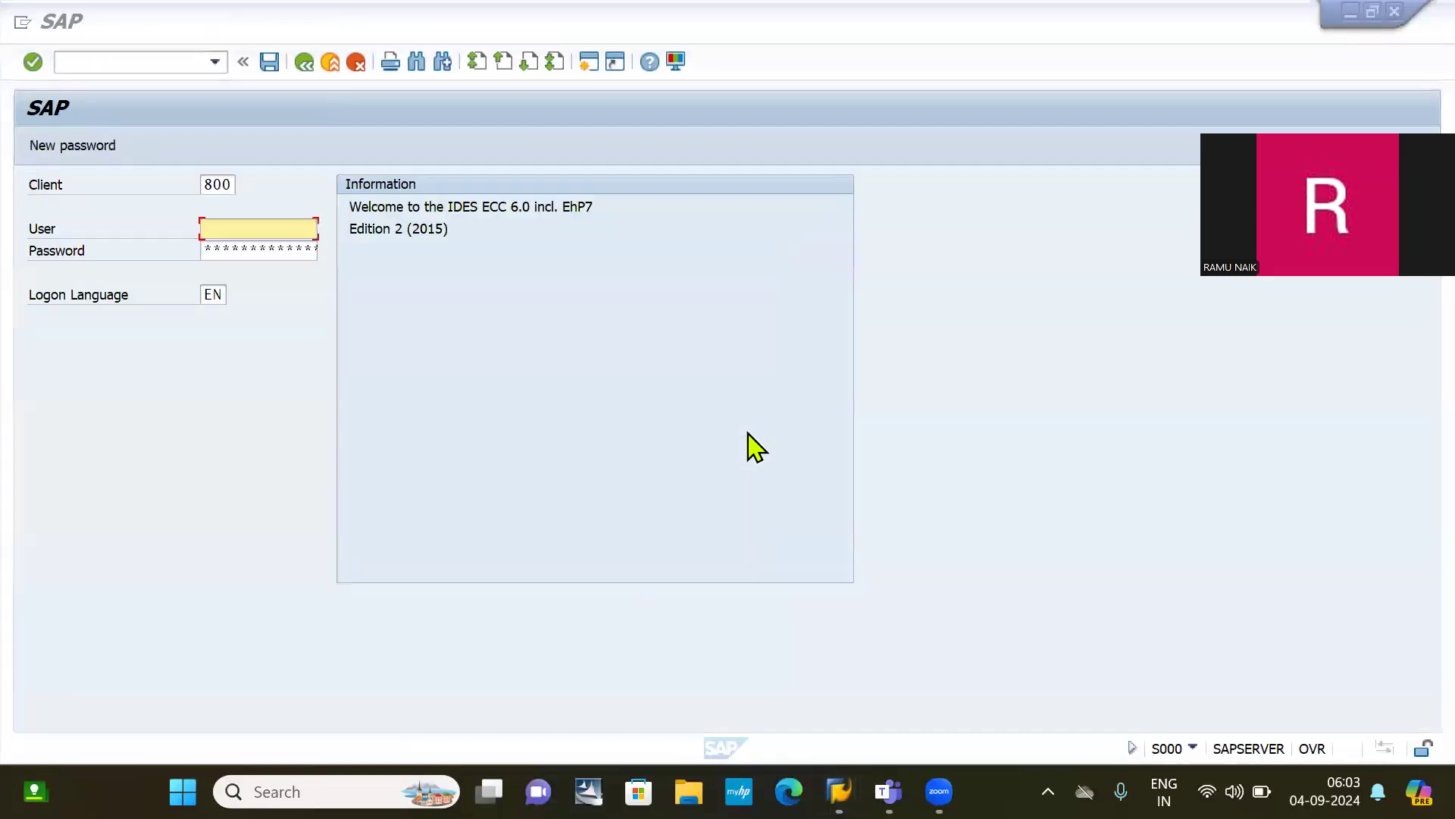
# Step: Minimize the Teams meeting, admit another waiting guest, and minimize the SAP logon screen
pyautogui.hotkey('alt', 'Tab')
pyautogui.hotkey('alt', 'Tab')
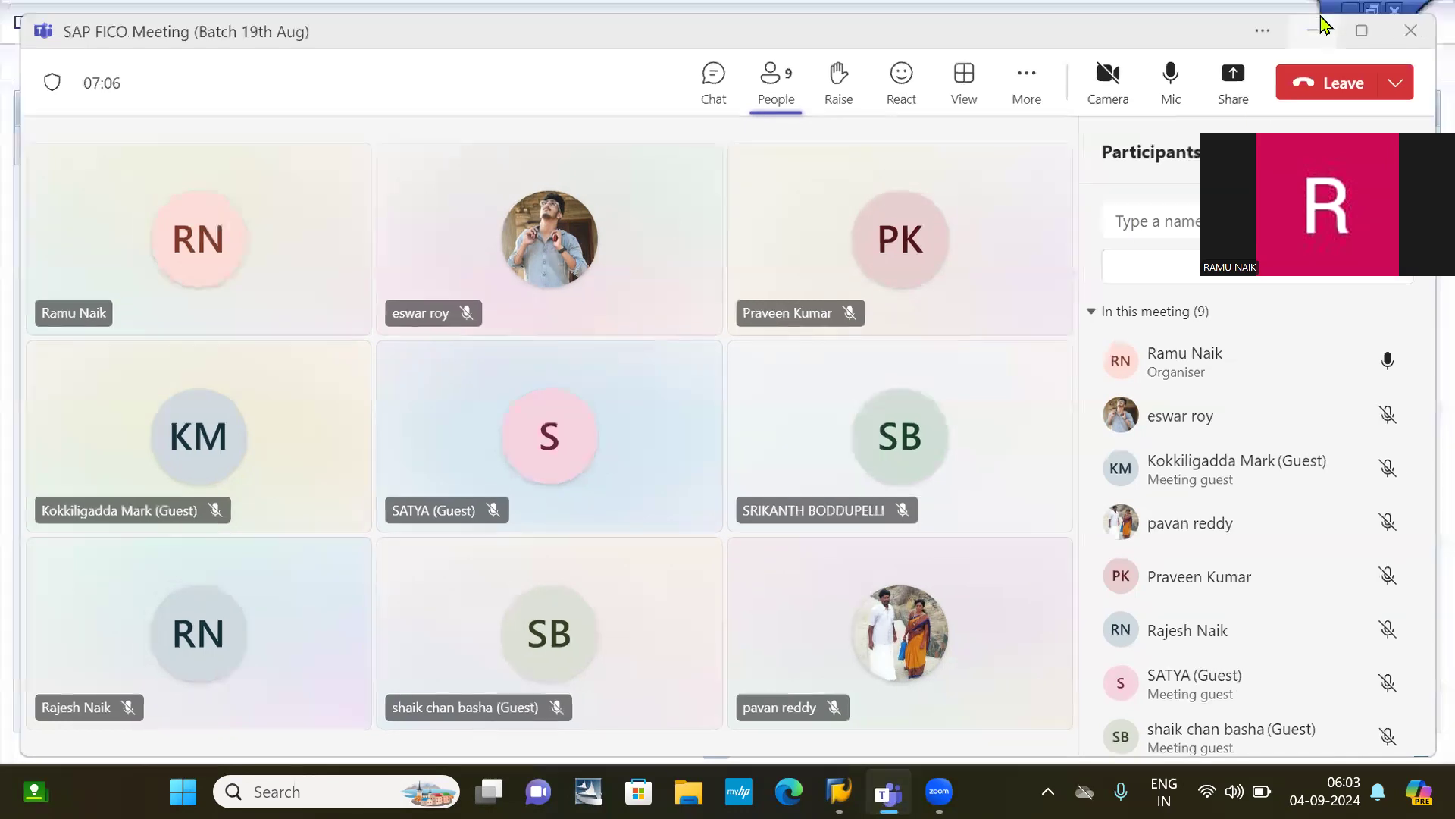
pyautogui.click(1324, 19)
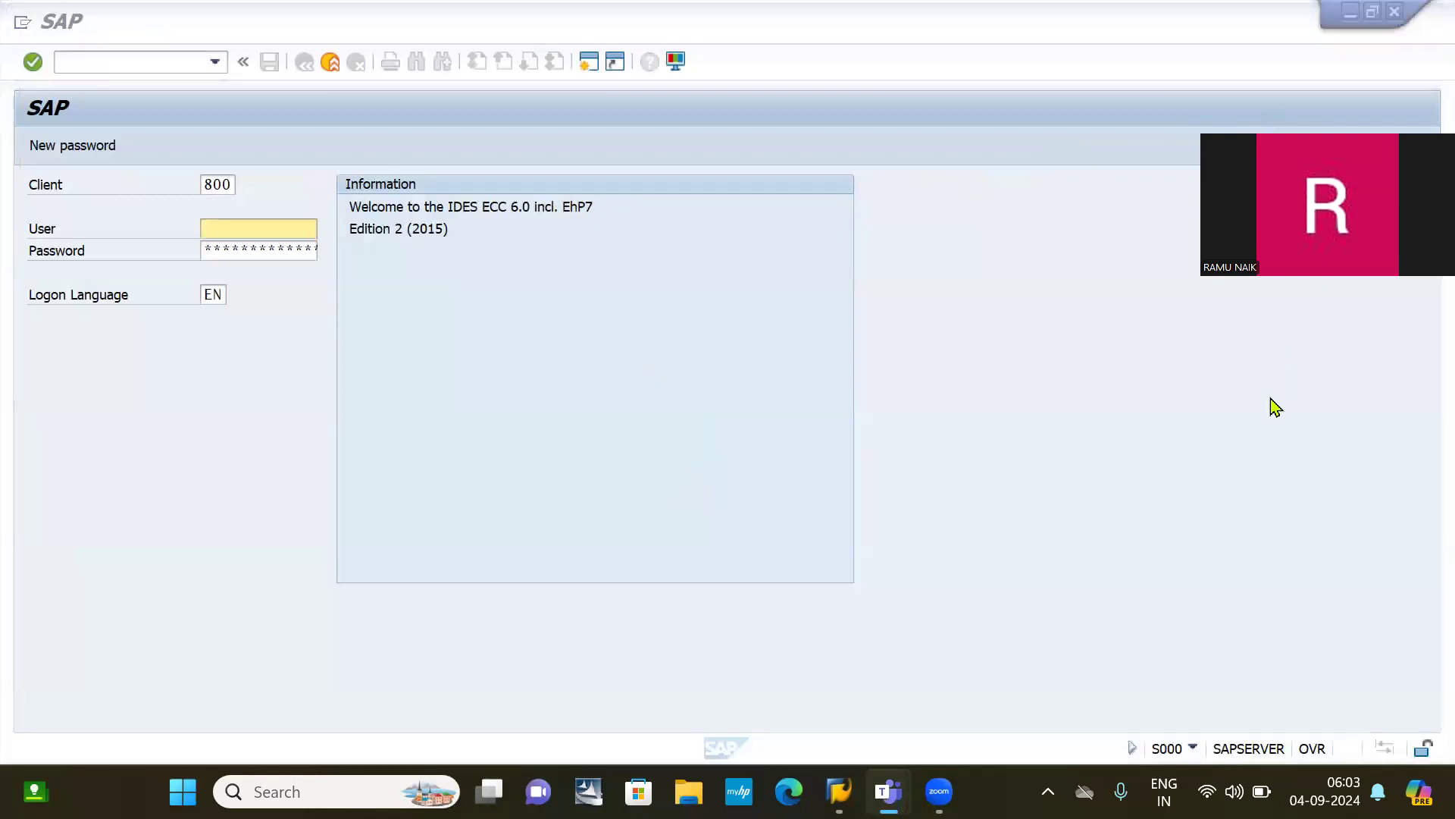
pyautogui.click(1349, 10)
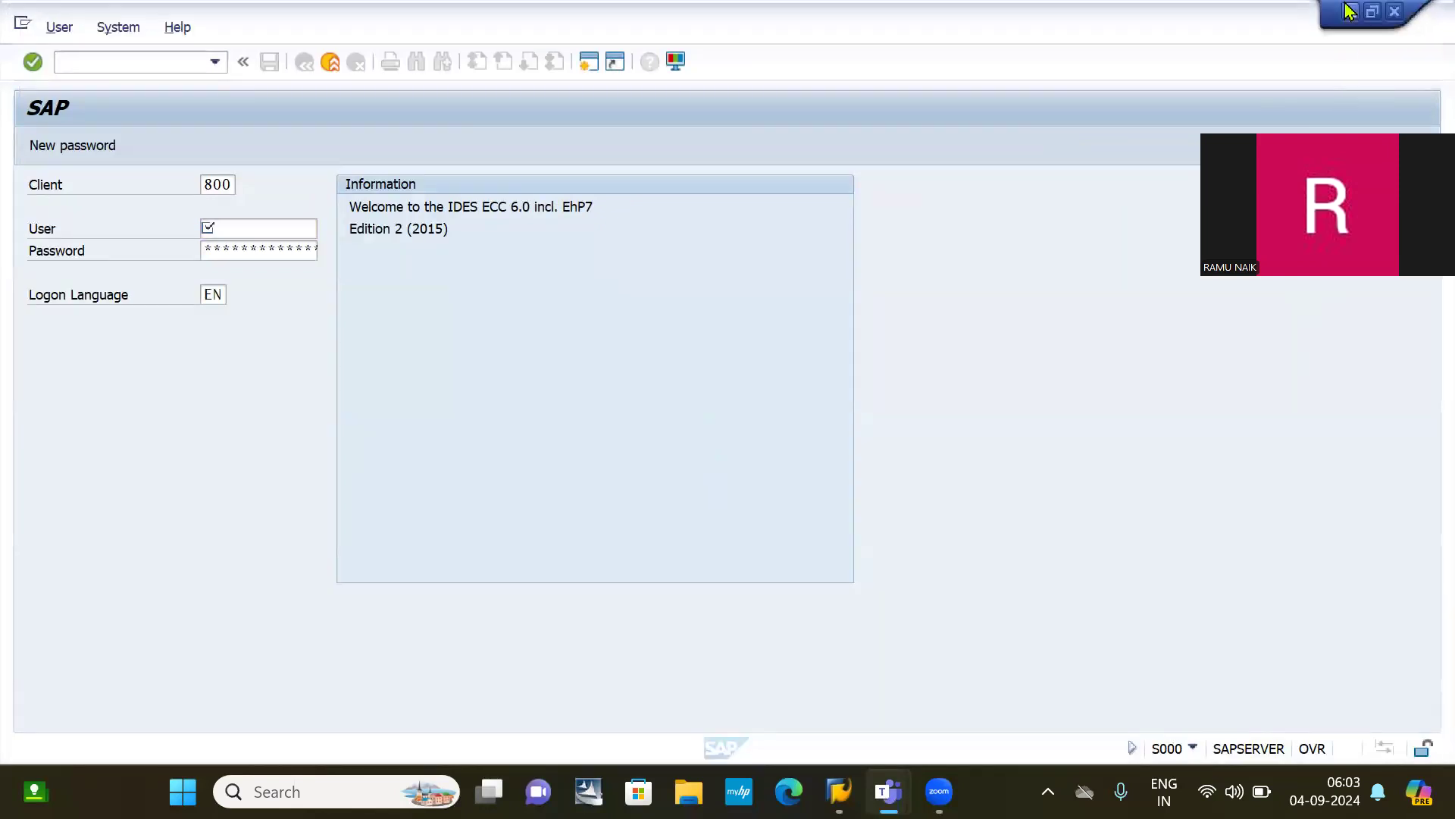
pyautogui.click(1309, 640)
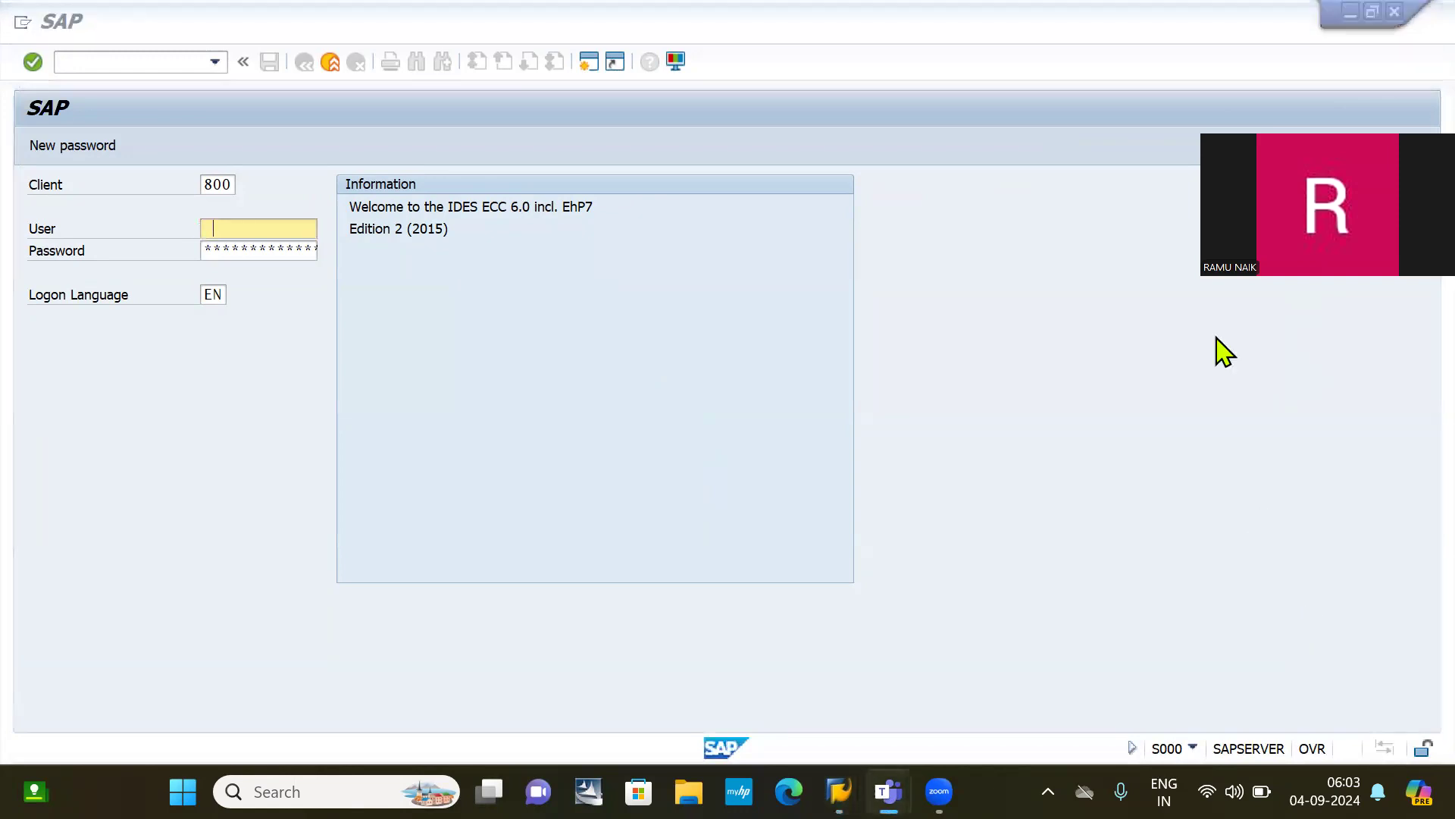
pyautogui.click(1346, 15)
pyautogui.click(1348, 13)
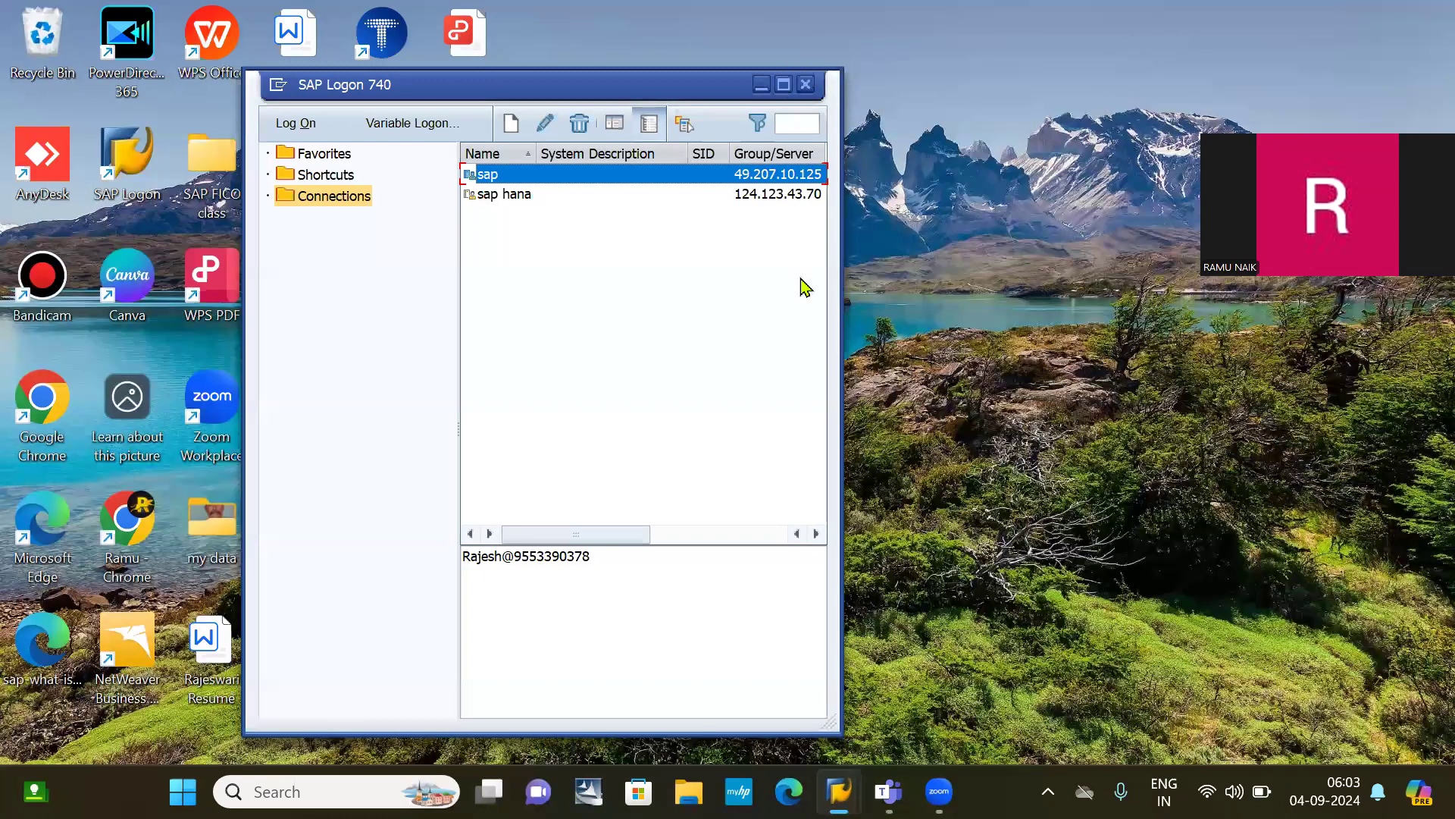
# Step: Show the desktop and close the General ledger accounting document that opened in WPS
pyautogui.press('super+d')
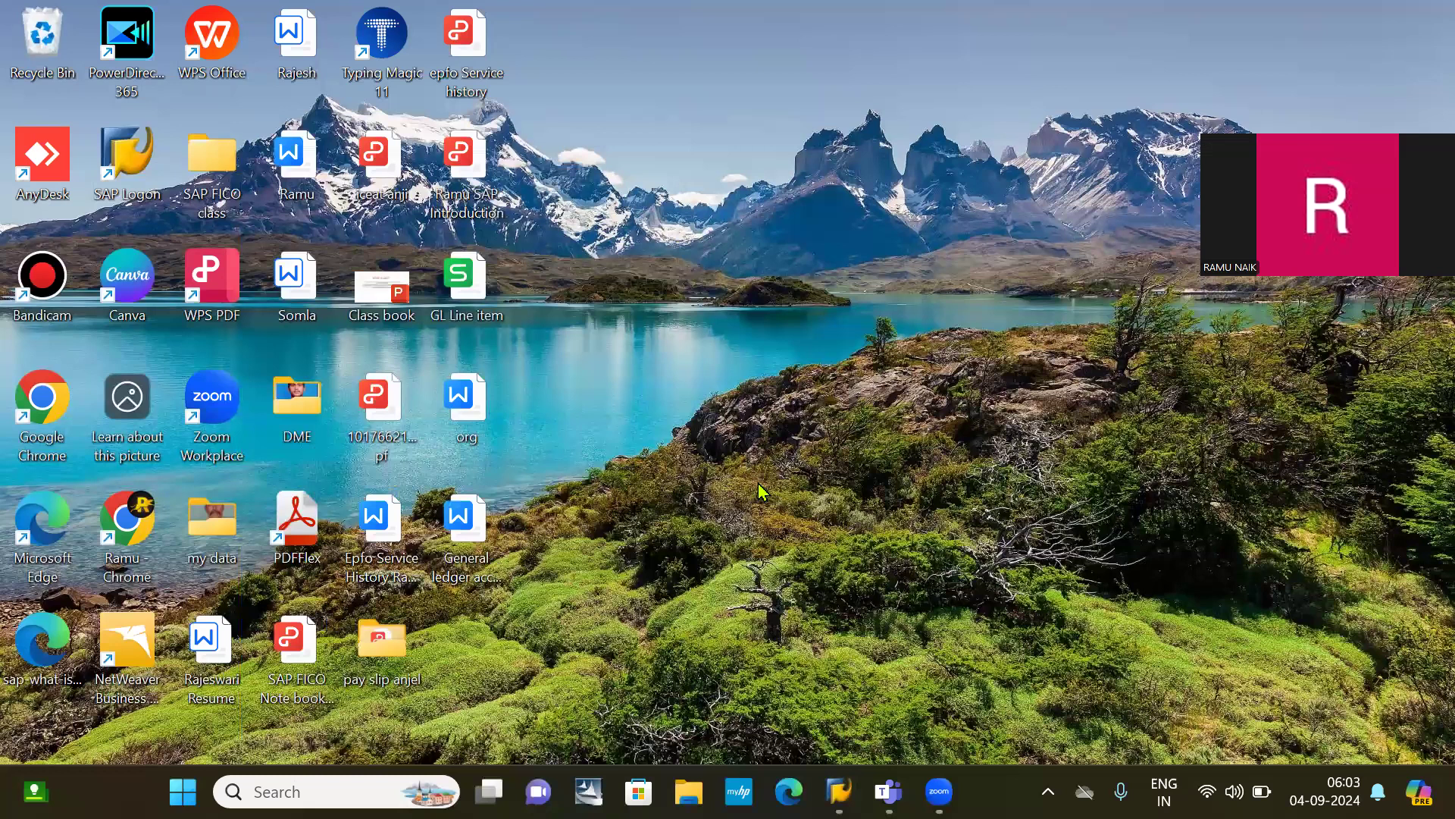
pyautogui.doubleClick(469, 525)
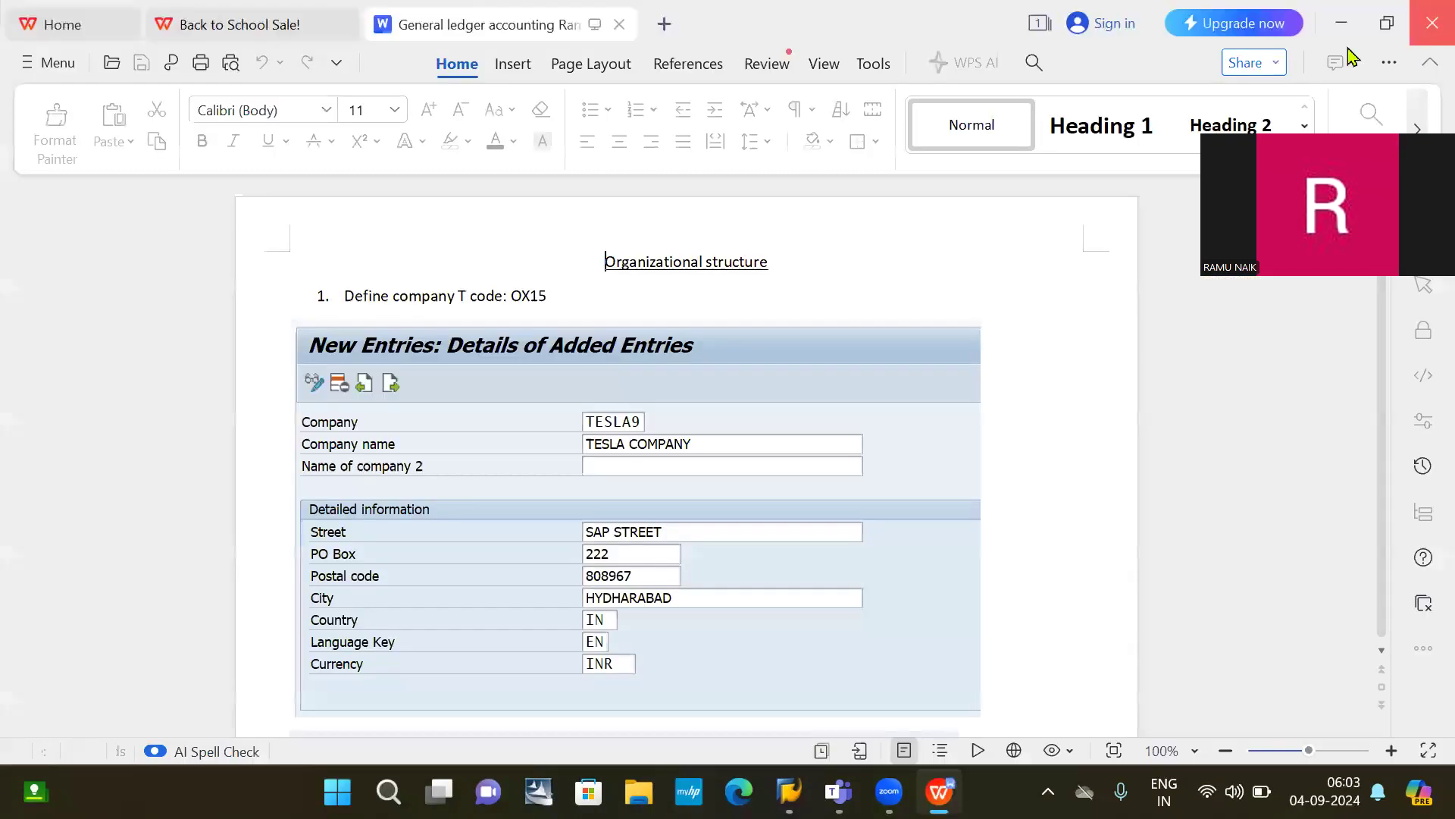
pyautogui.click(1341, 29)
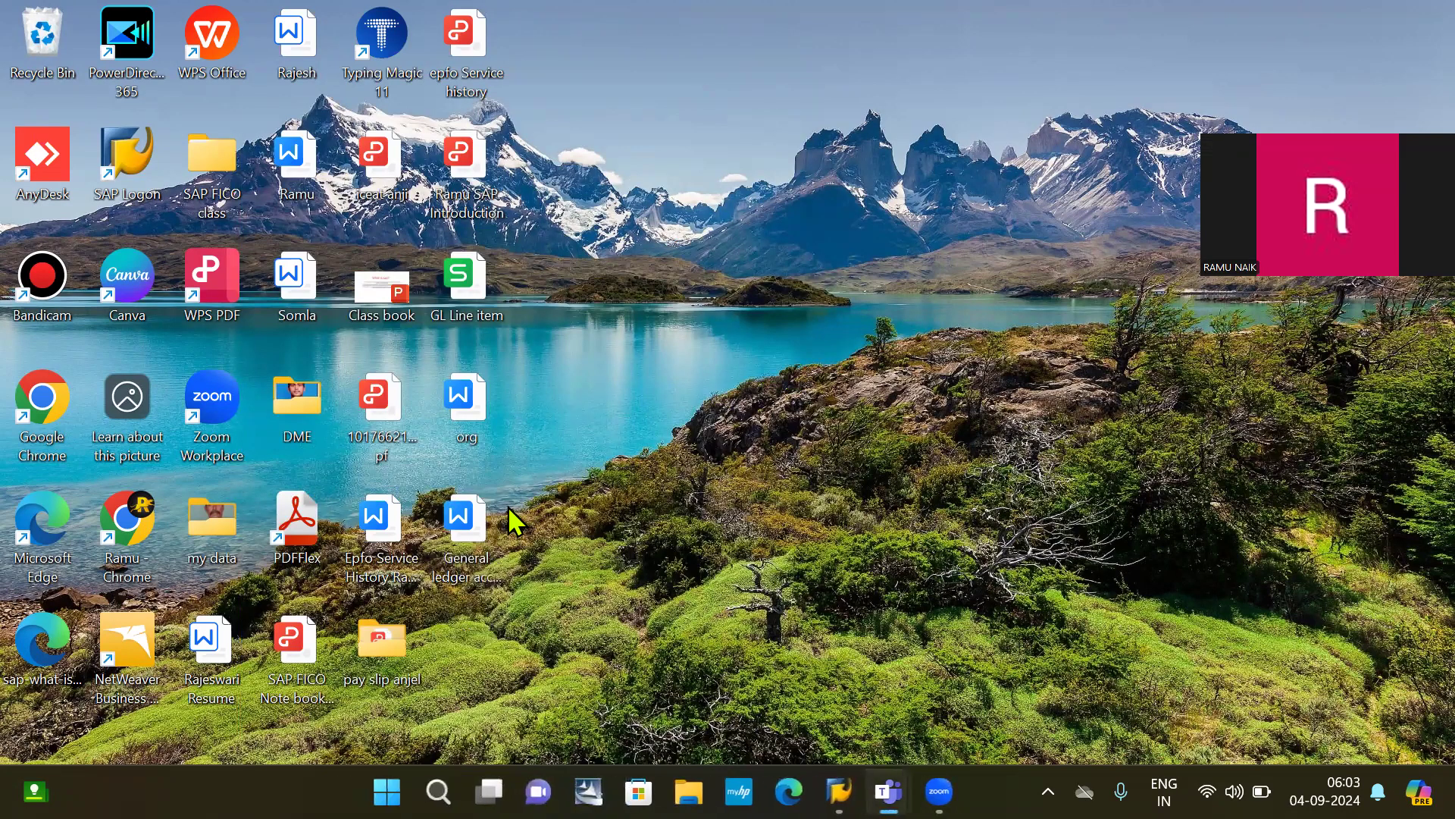
# Step: Open the General ledger accounting document with Word instead
pyautogui.rightClick(444, 532)
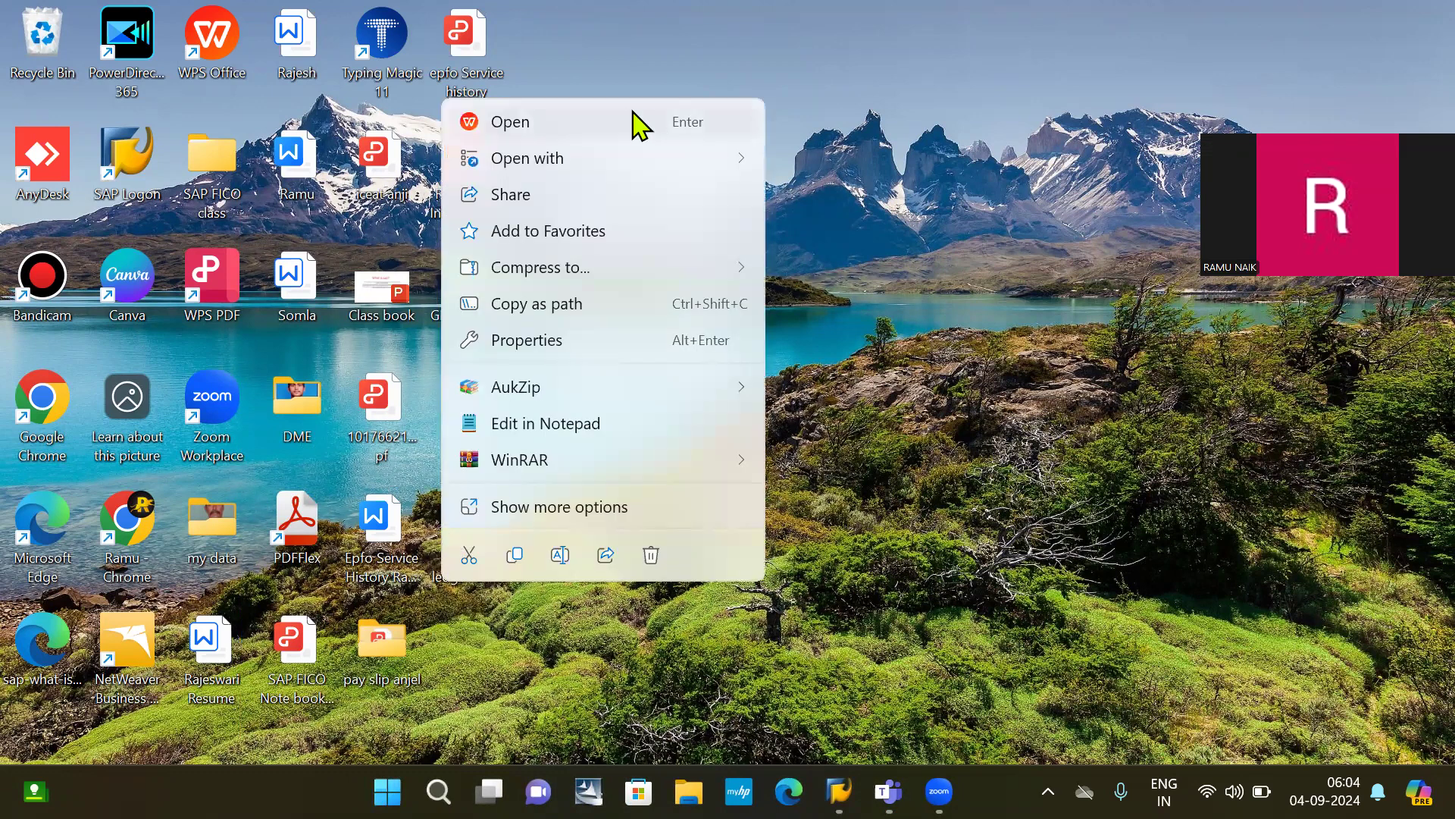
pyautogui.click(1289, 648)
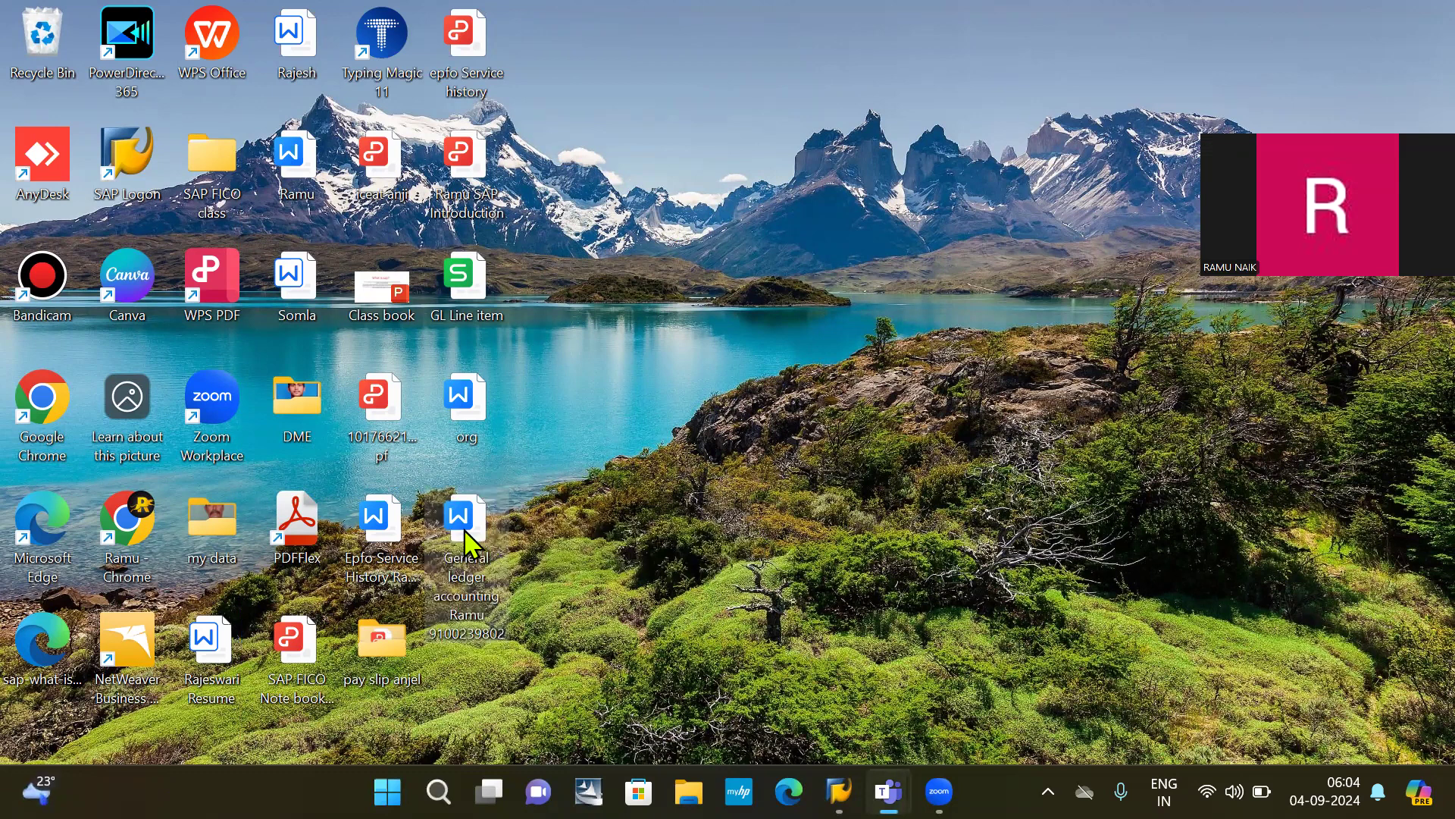
pyautogui.rightClick(467, 537)
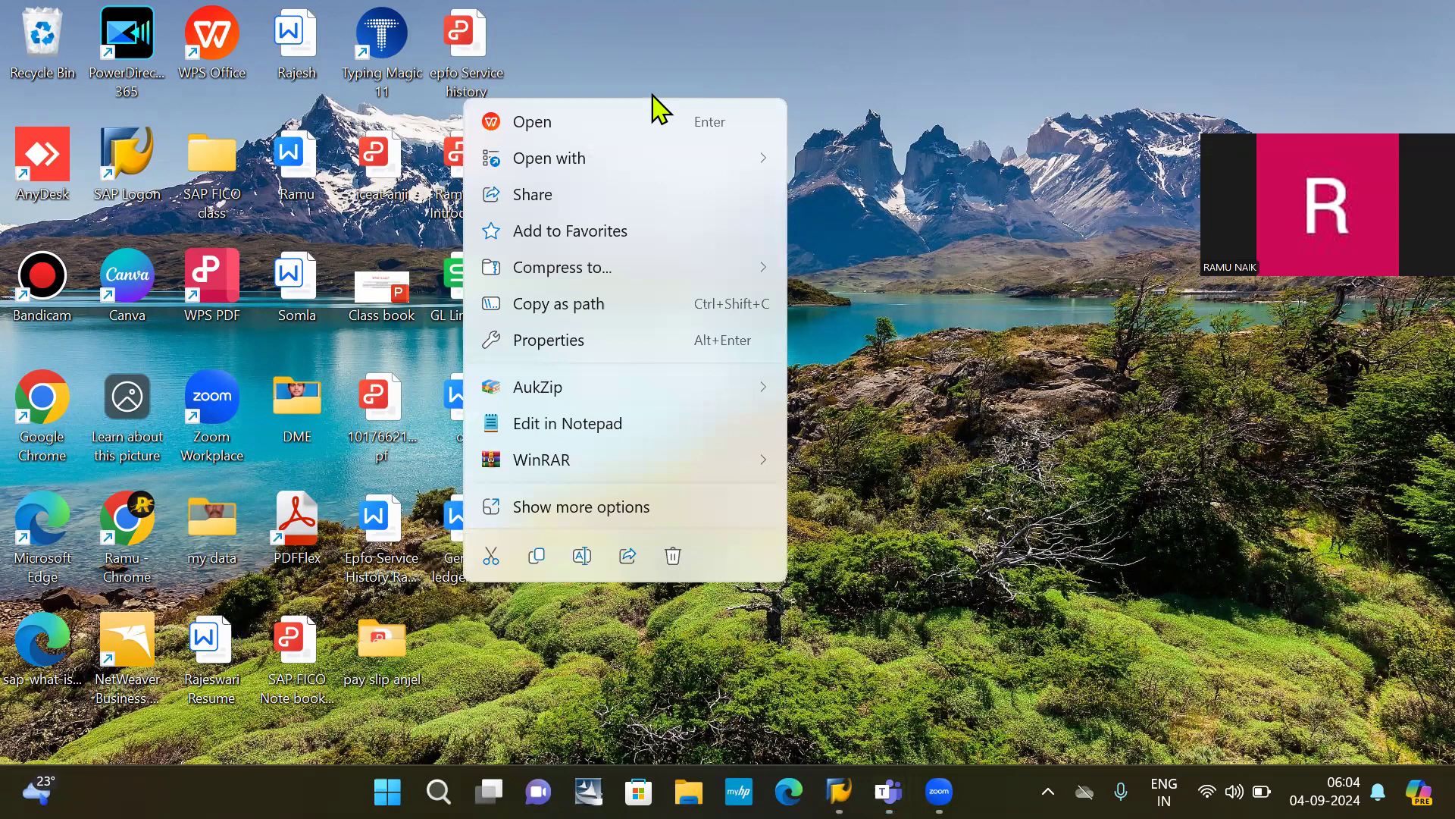
pyautogui.moveTo(558, 167)
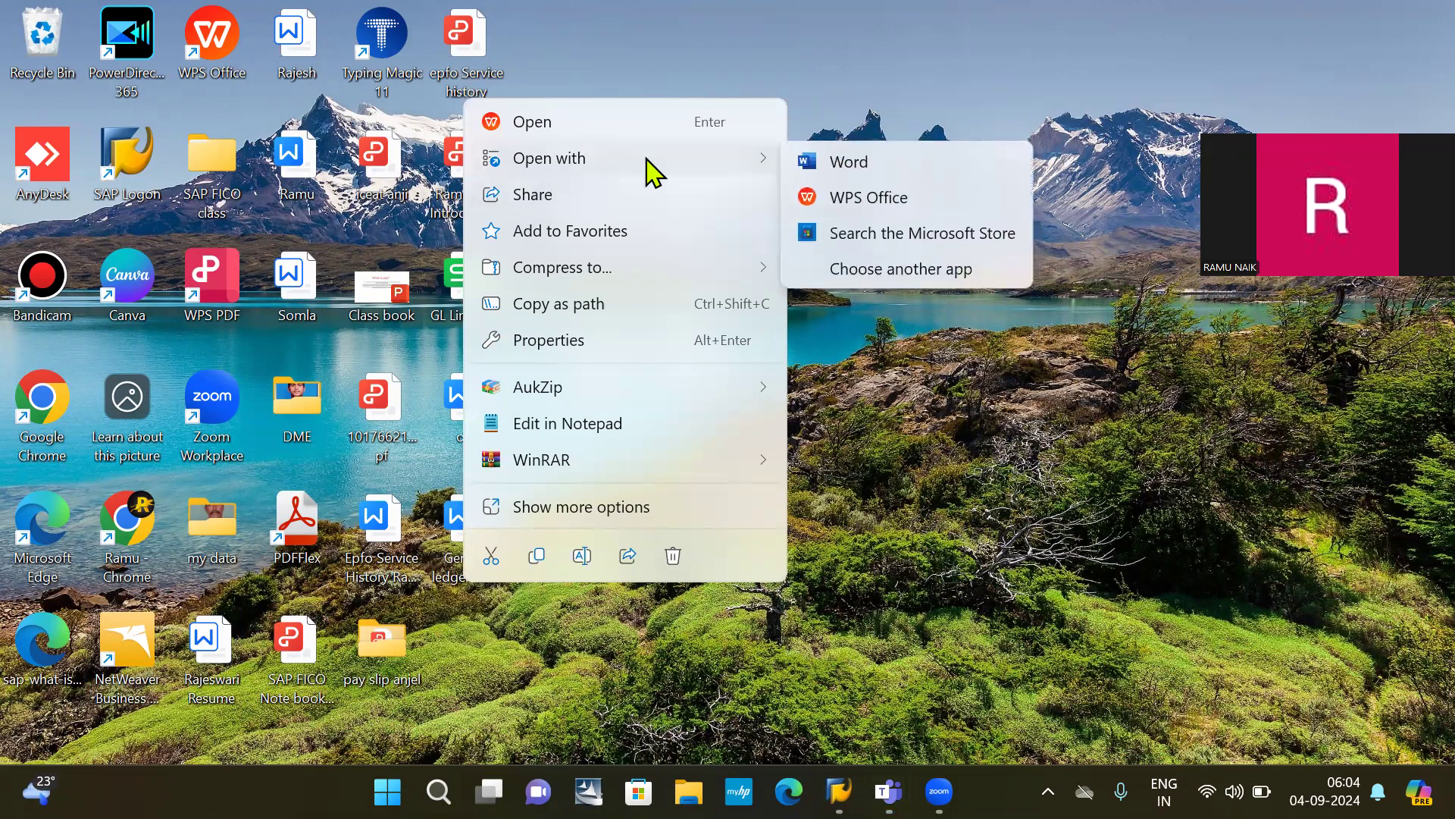
pyautogui.click(849, 163)
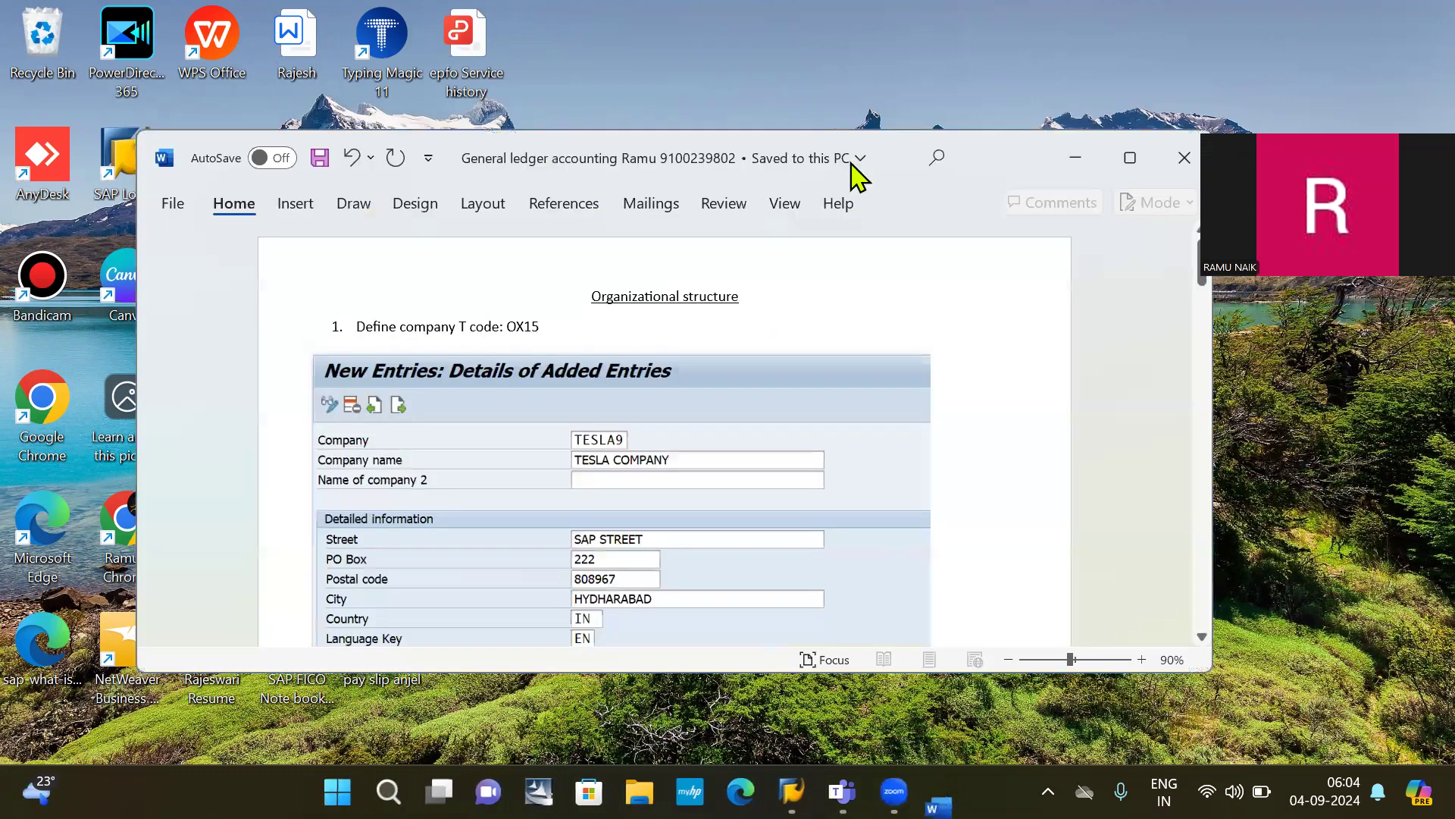
# Step: Dismiss the view-only notice and maximise the General ledger accounting notes in Word
pyautogui.scroll(-15, 711, 529)
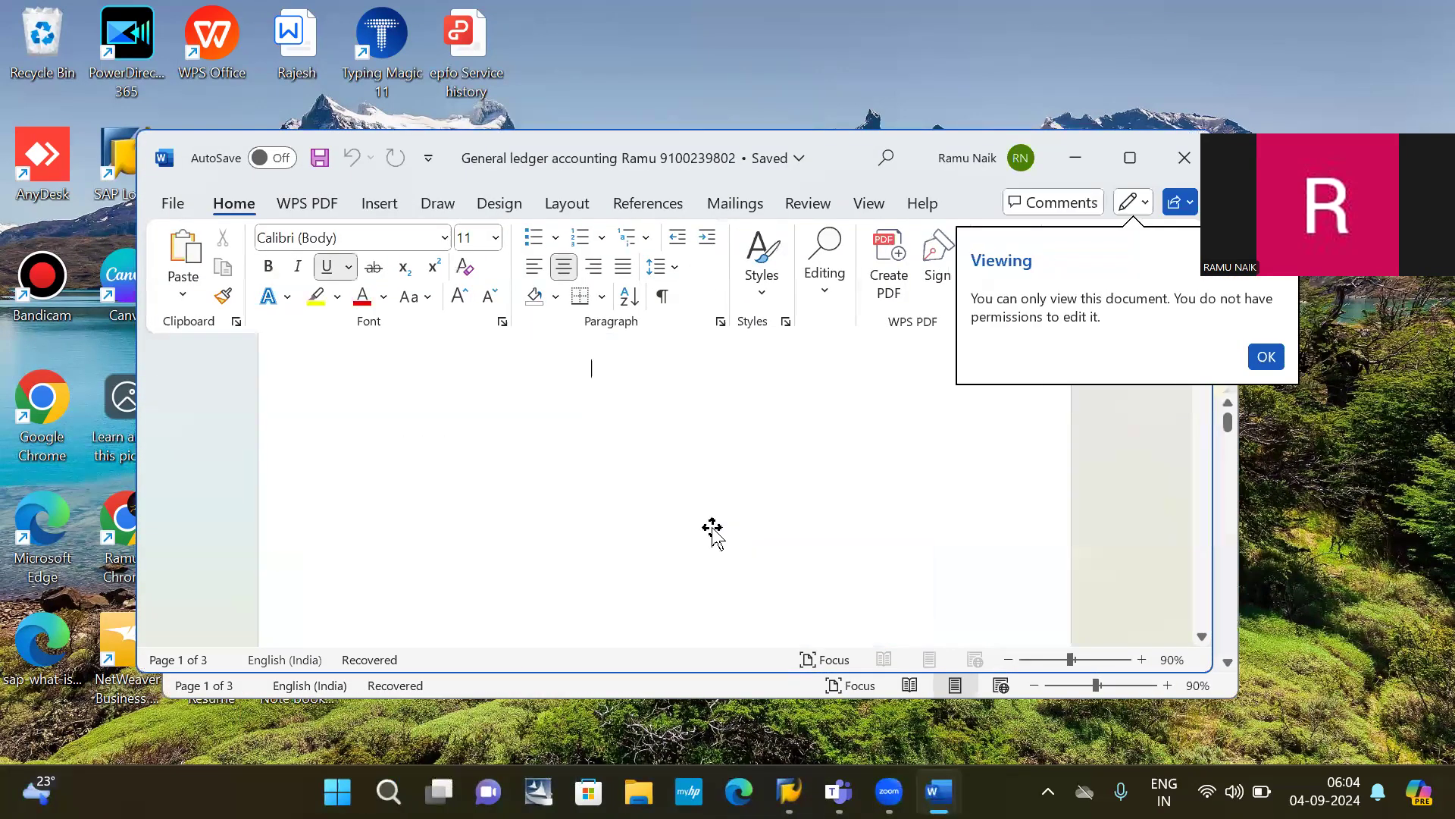
pyautogui.scroll(-20, 711, 529)
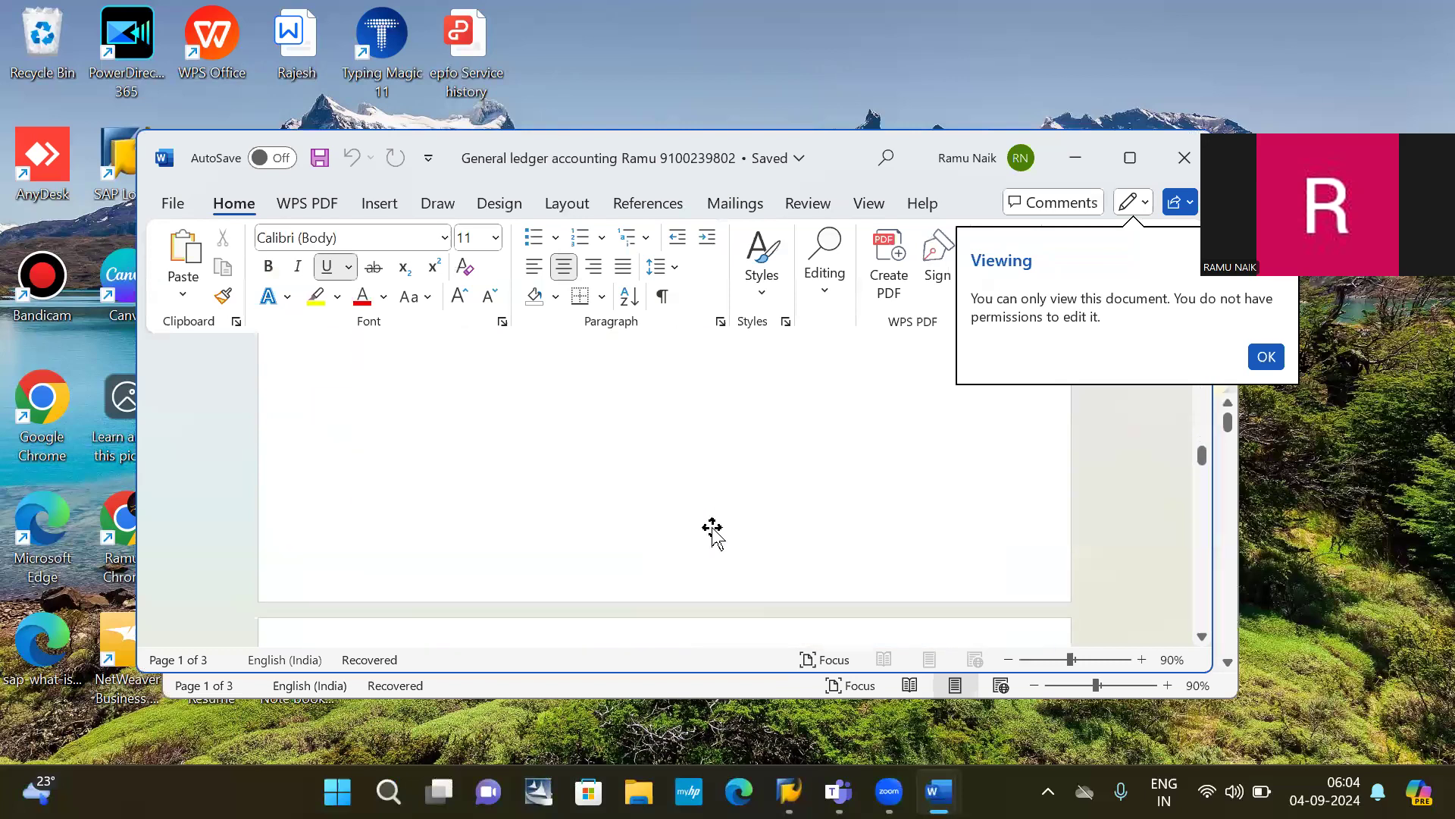
pyautogui.scroll(-20, 713, 530)
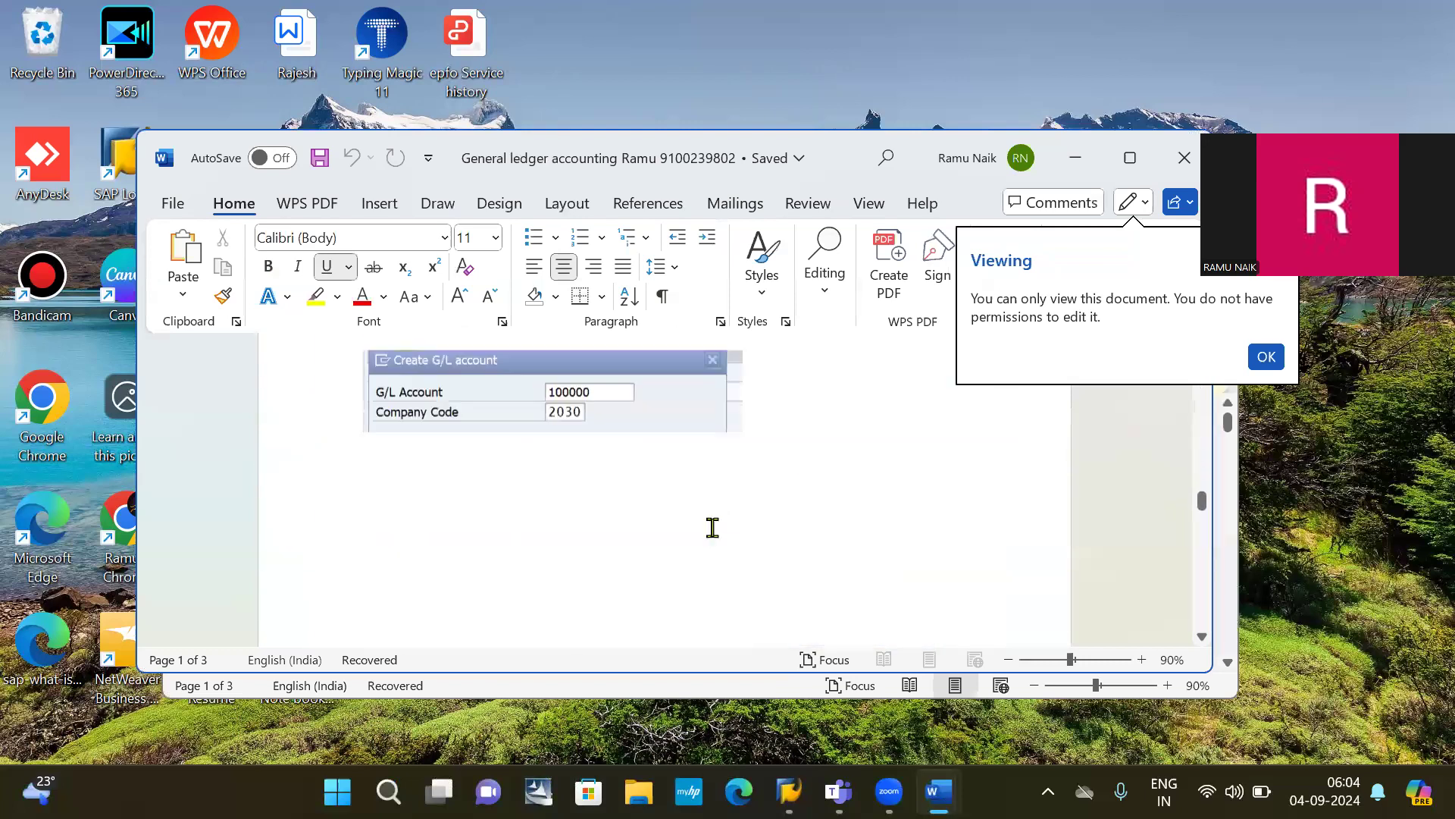
pyautogui.scroll(-15, 712, 531)
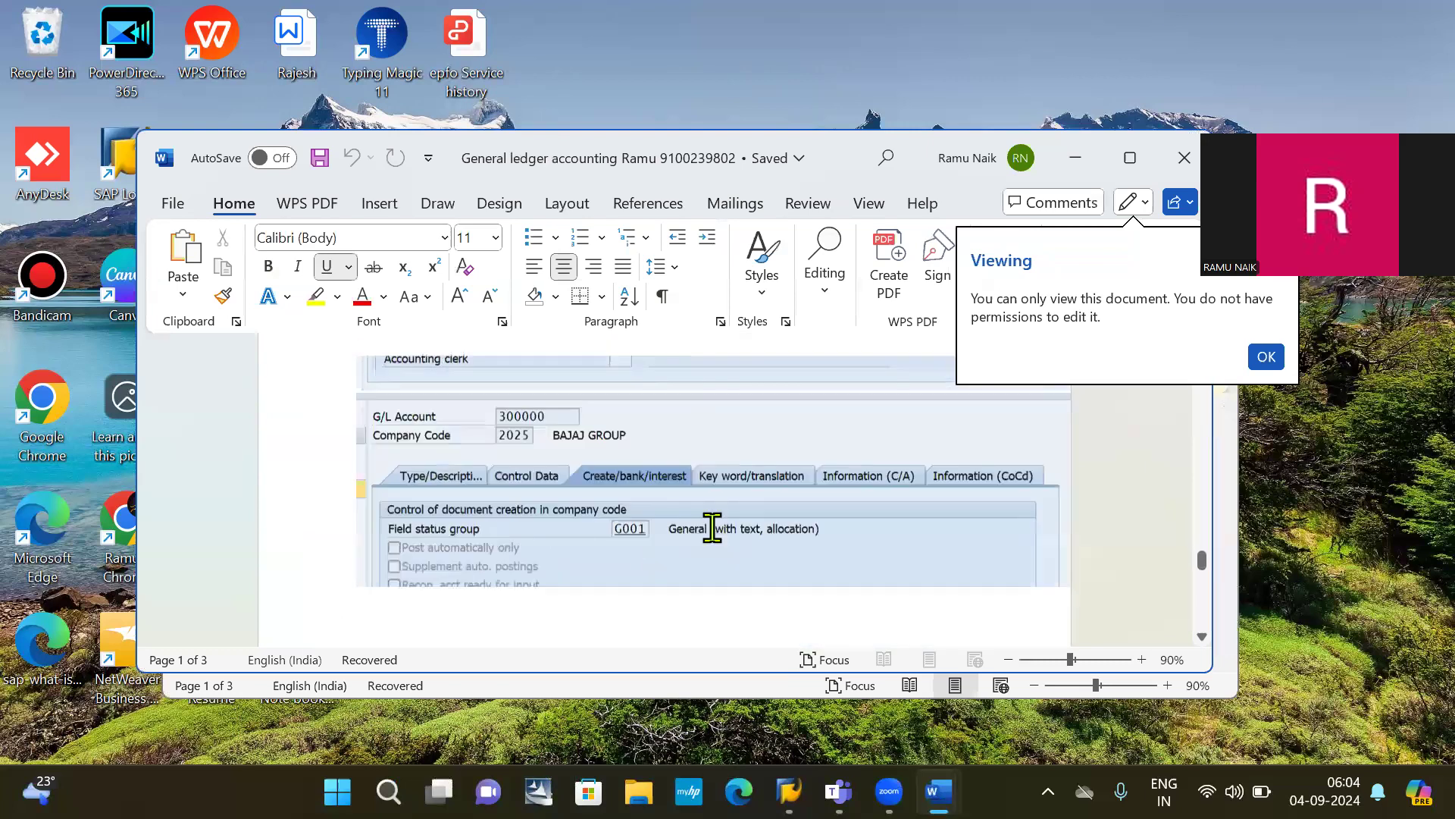
pyautogui.scroll(-20, 713, 531)
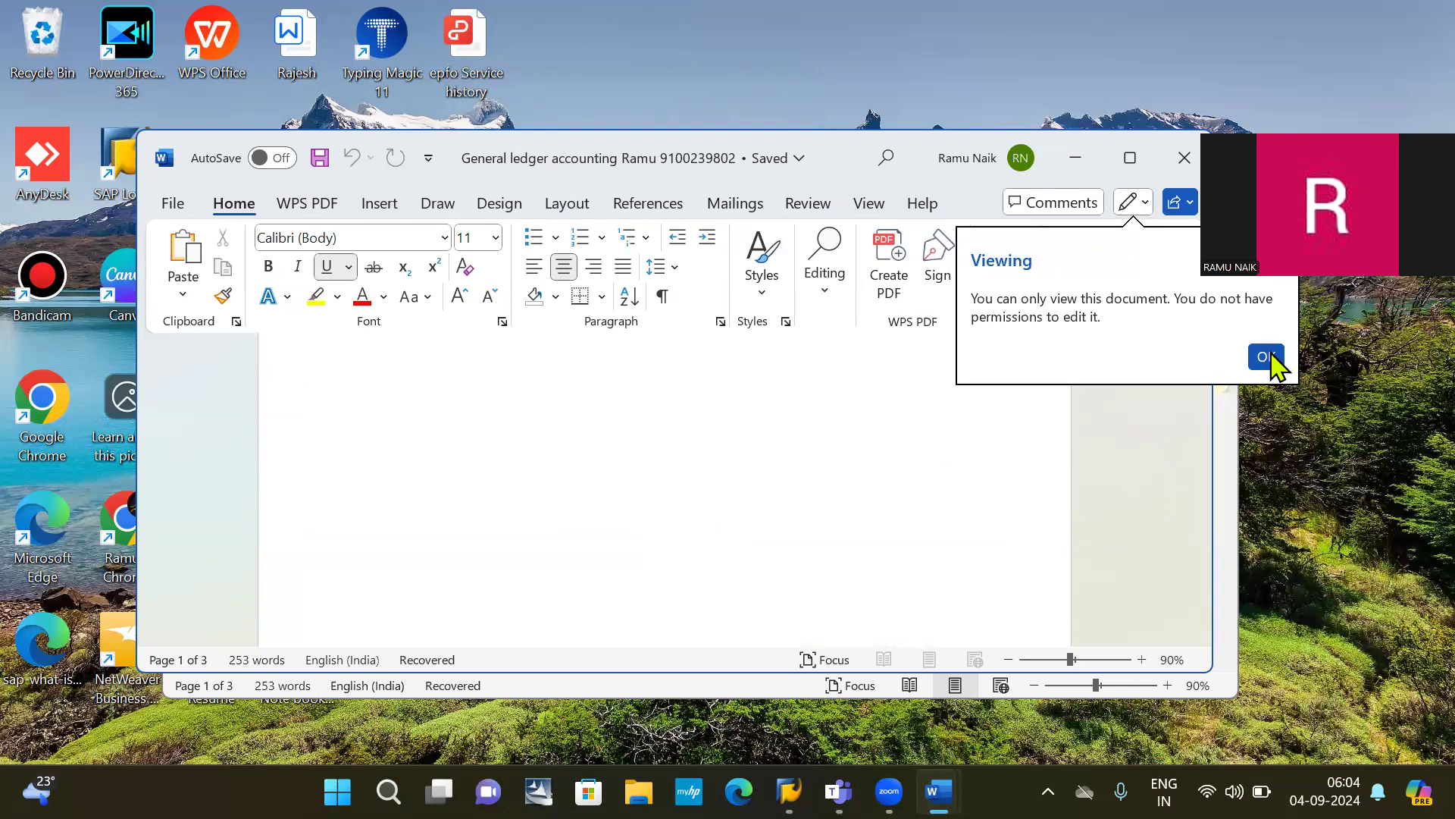
pyautogui.click(1270, 358)
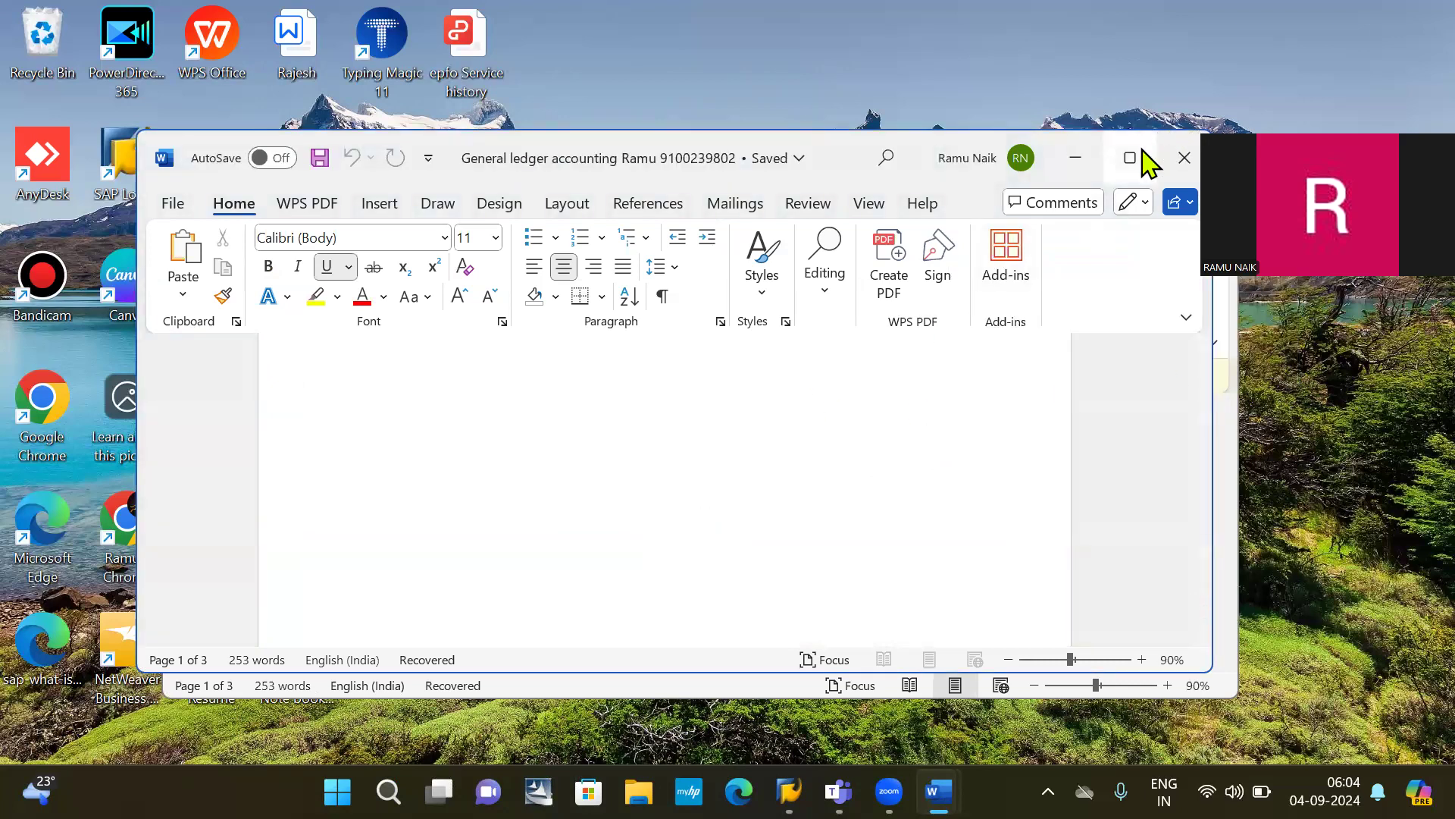
pyautogui.click(1143, 157)
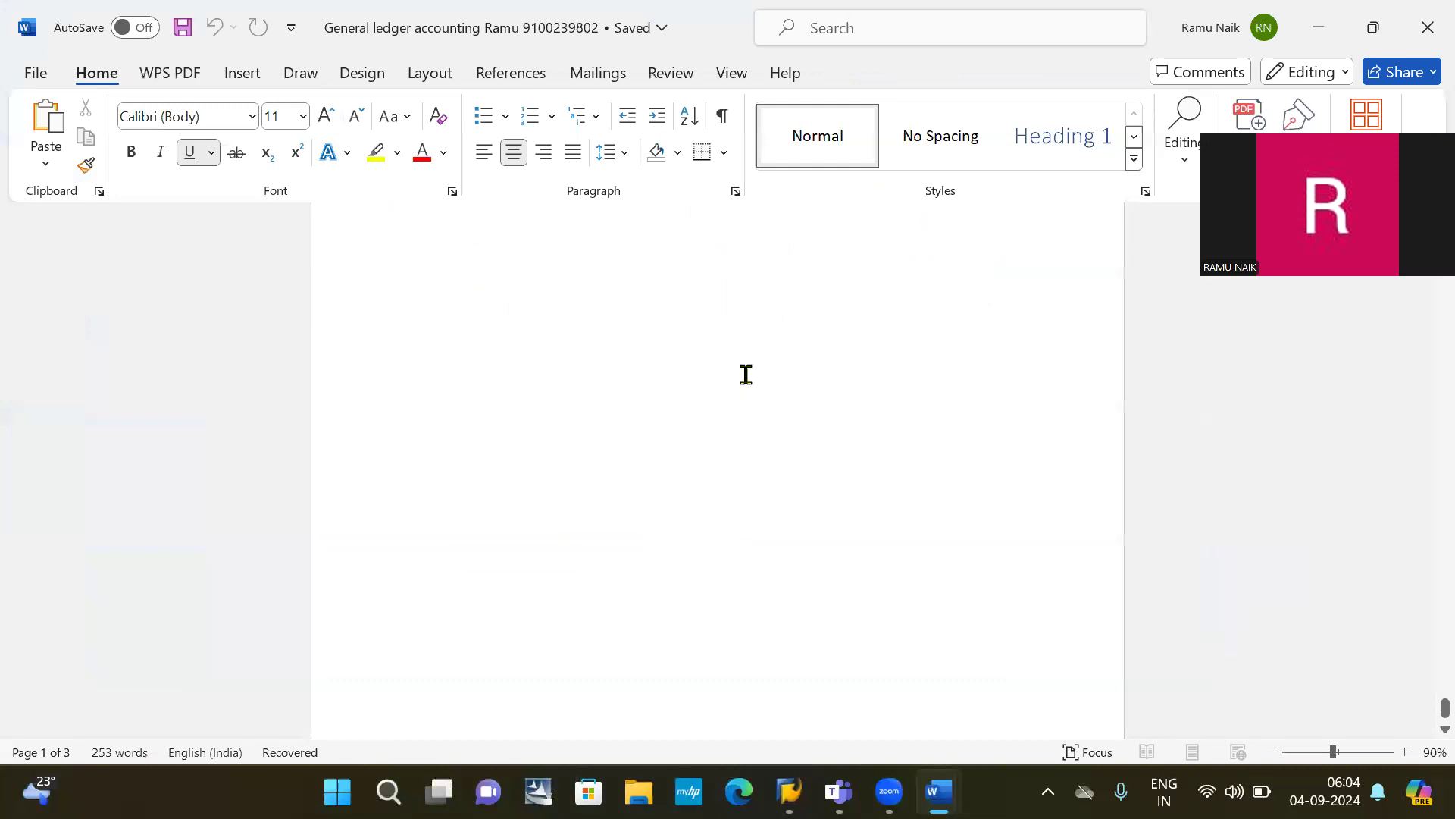
# Step: Scroll through the notes, then switch to the Teams meeting
pyautogui.scroll(-10, 746, 374)
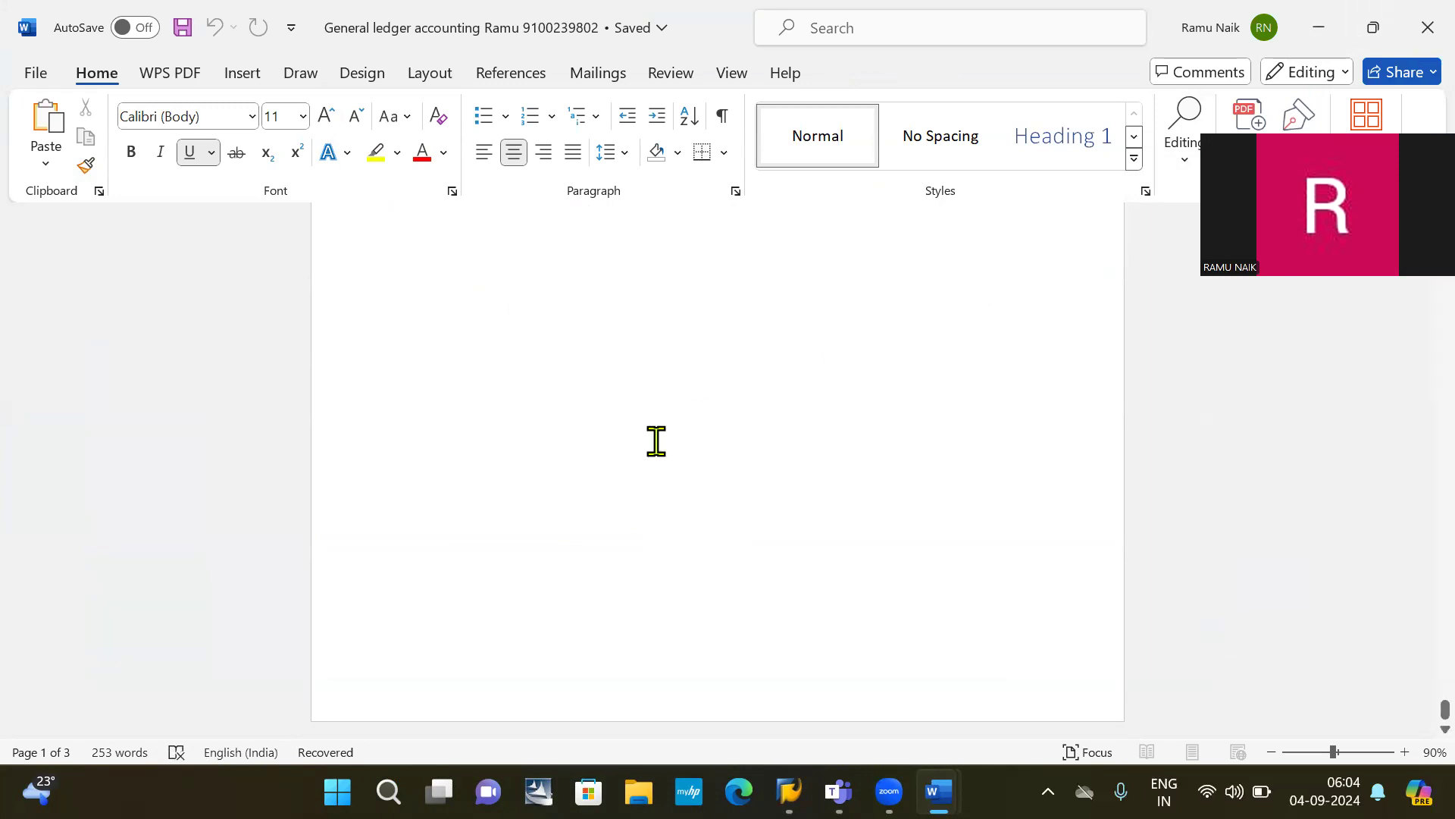
pyautogui.scroll(5, 656, 441)
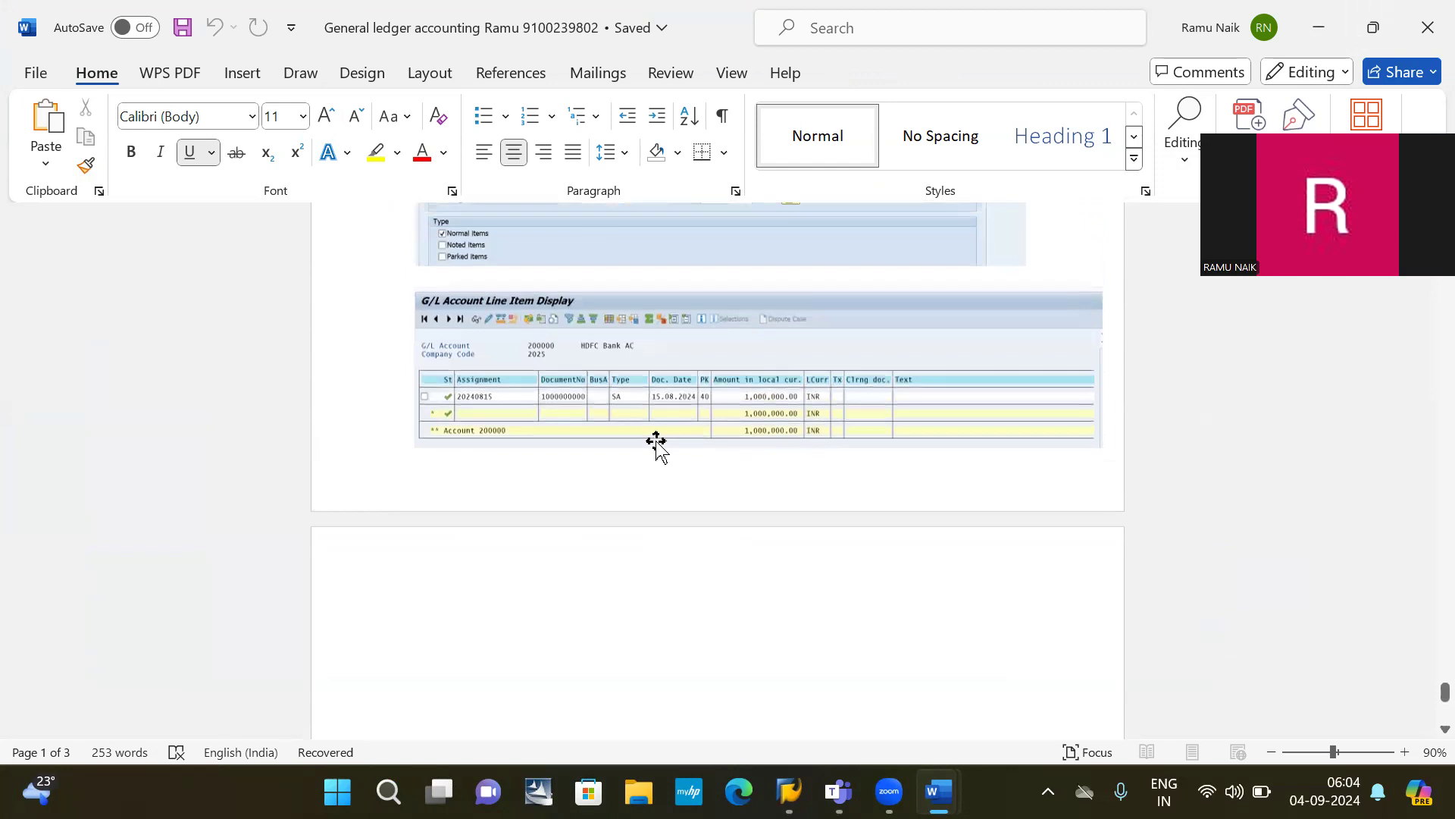
pyautogui.scroll(-5, 656, 442)
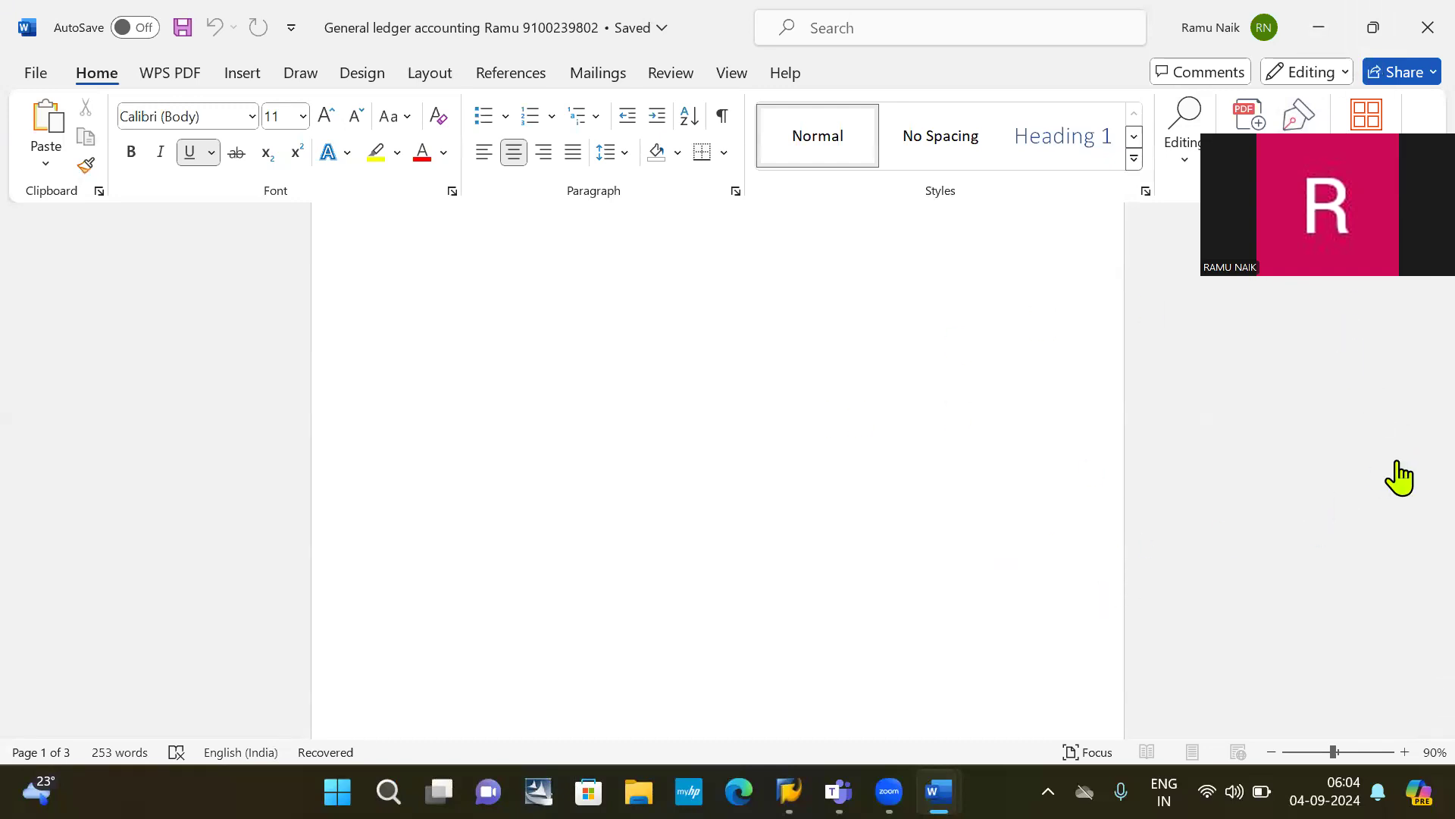
pyautogui.hotkey('alt', 'Tab')
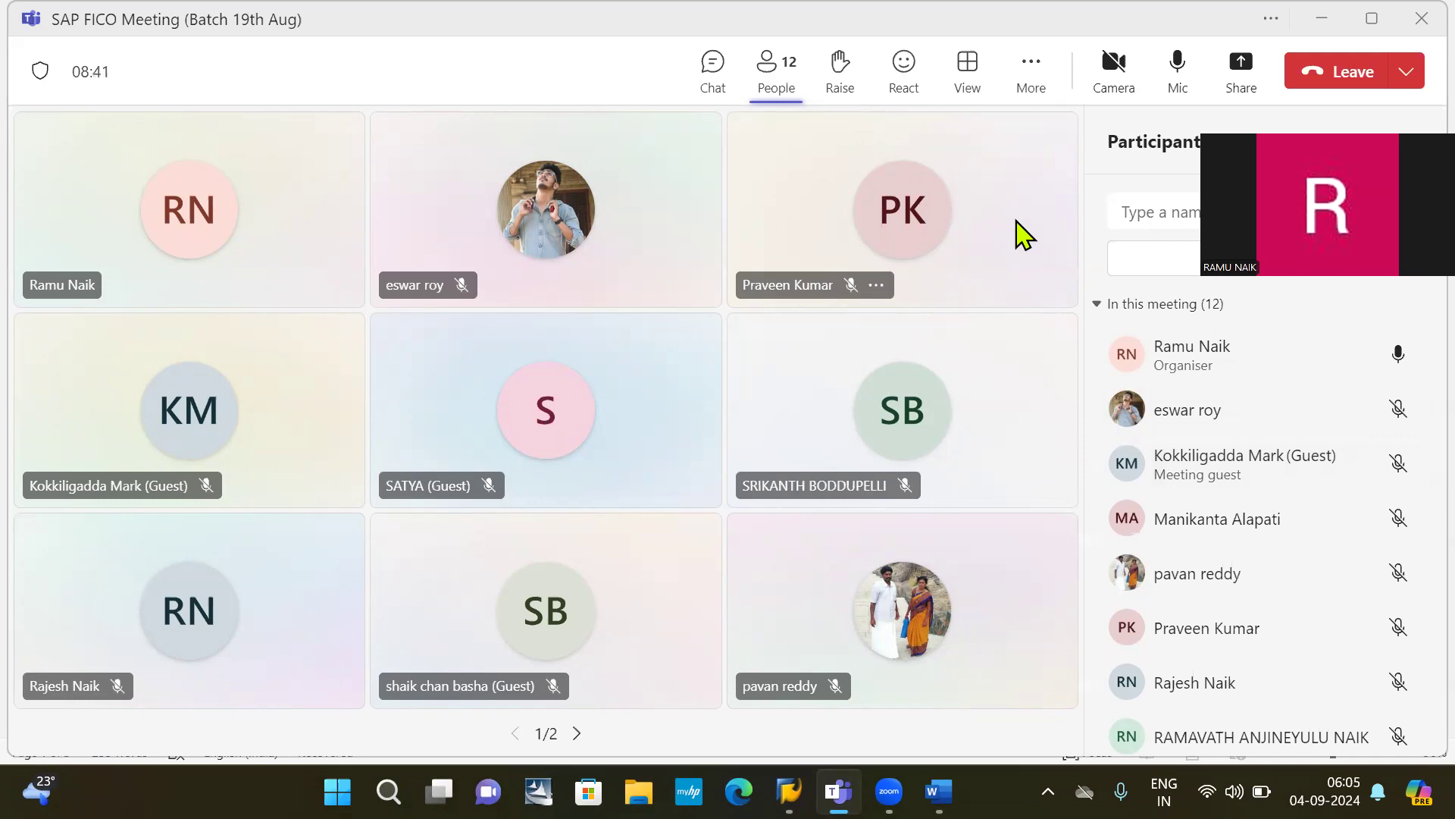
# Step: Share the entire screen with the SAP FICO meeting
pyautogui.click(1243, 68)
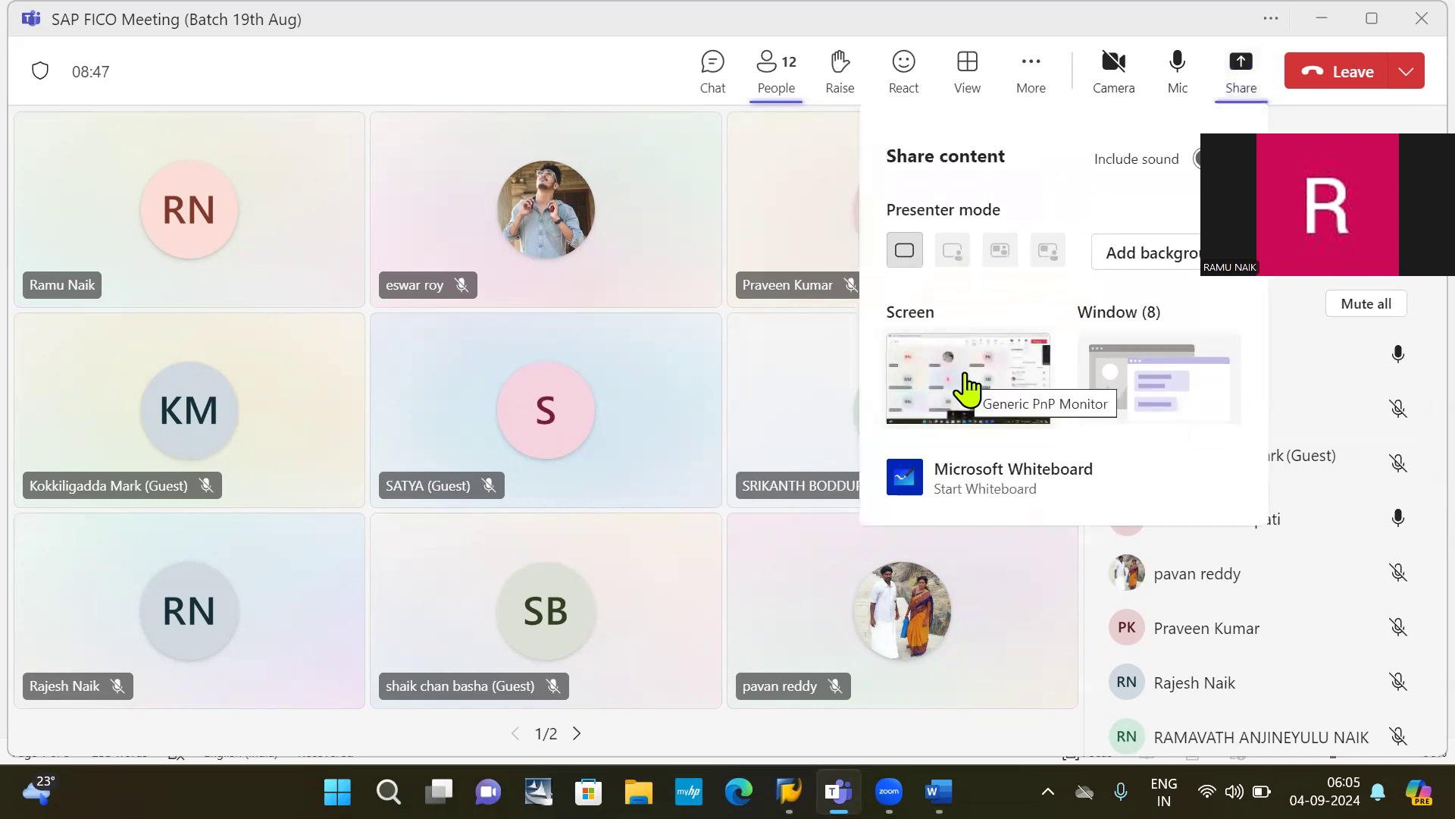
pyautogui.click(966, 385)
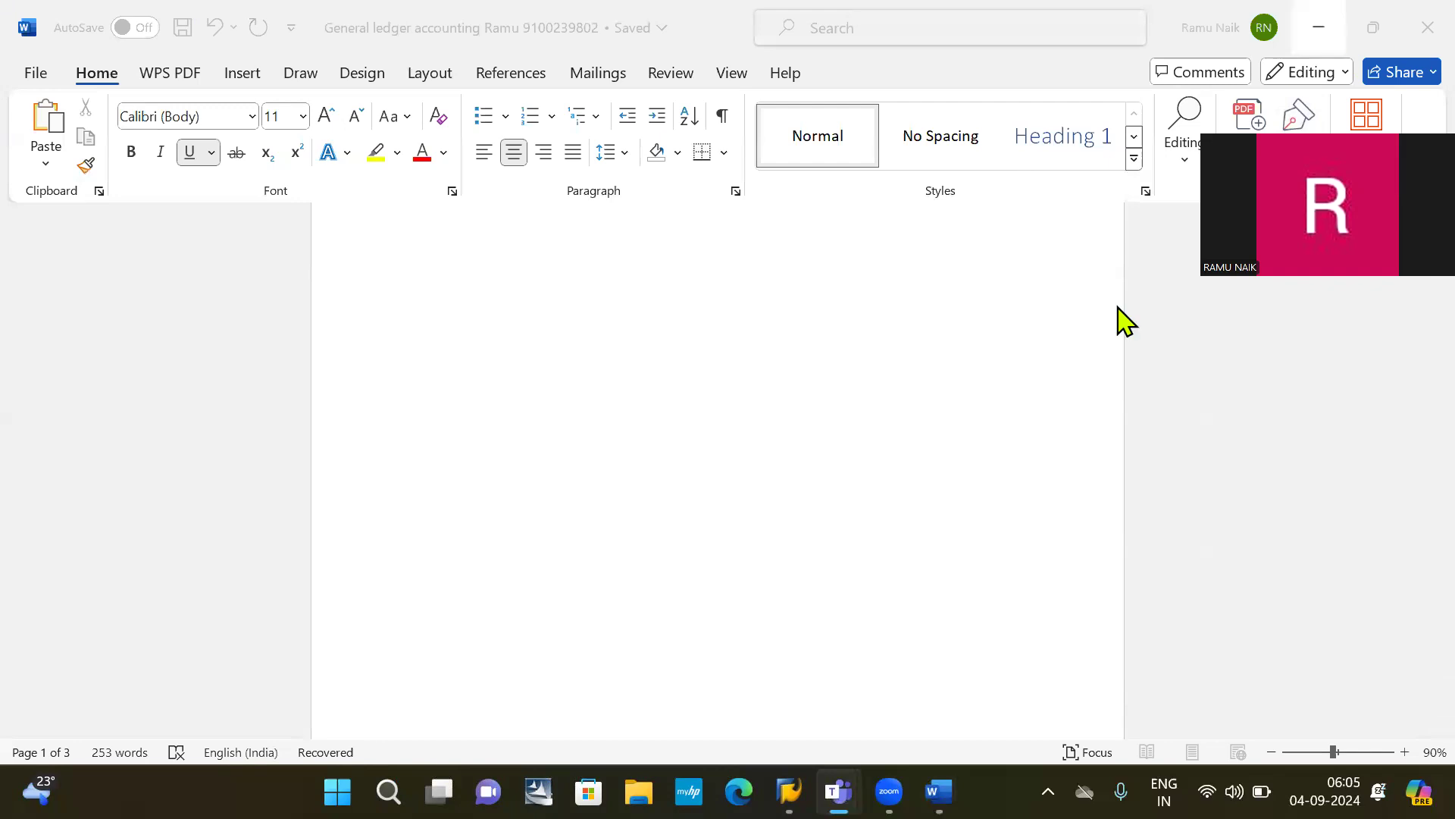
# Step: Bring SAP Logon and the SAP Easy Access window forward, then switch to the SAP EH7 logon session
pyautogui.moveTo(789, 791)
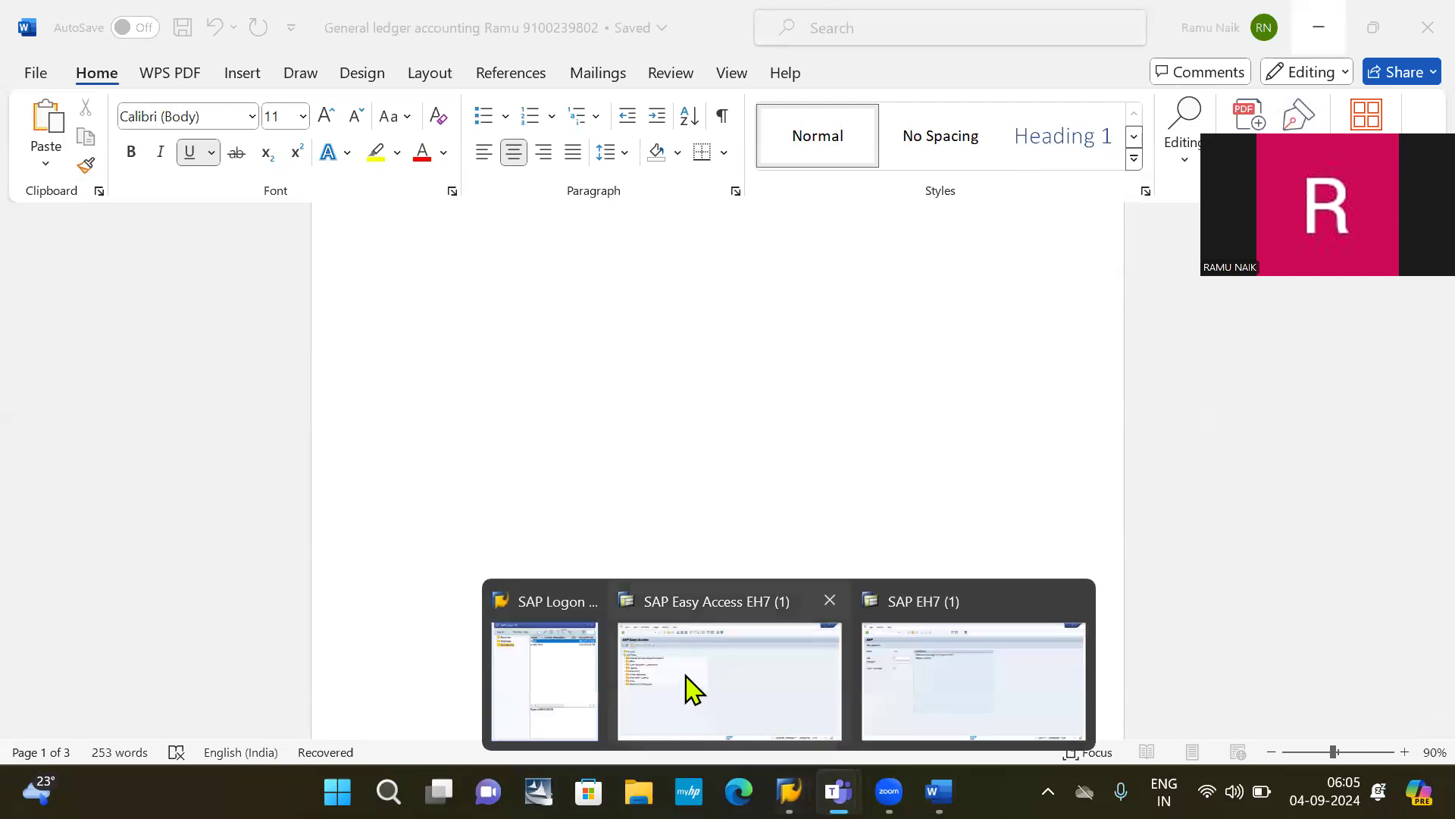
pyautogui.click(558, 672)
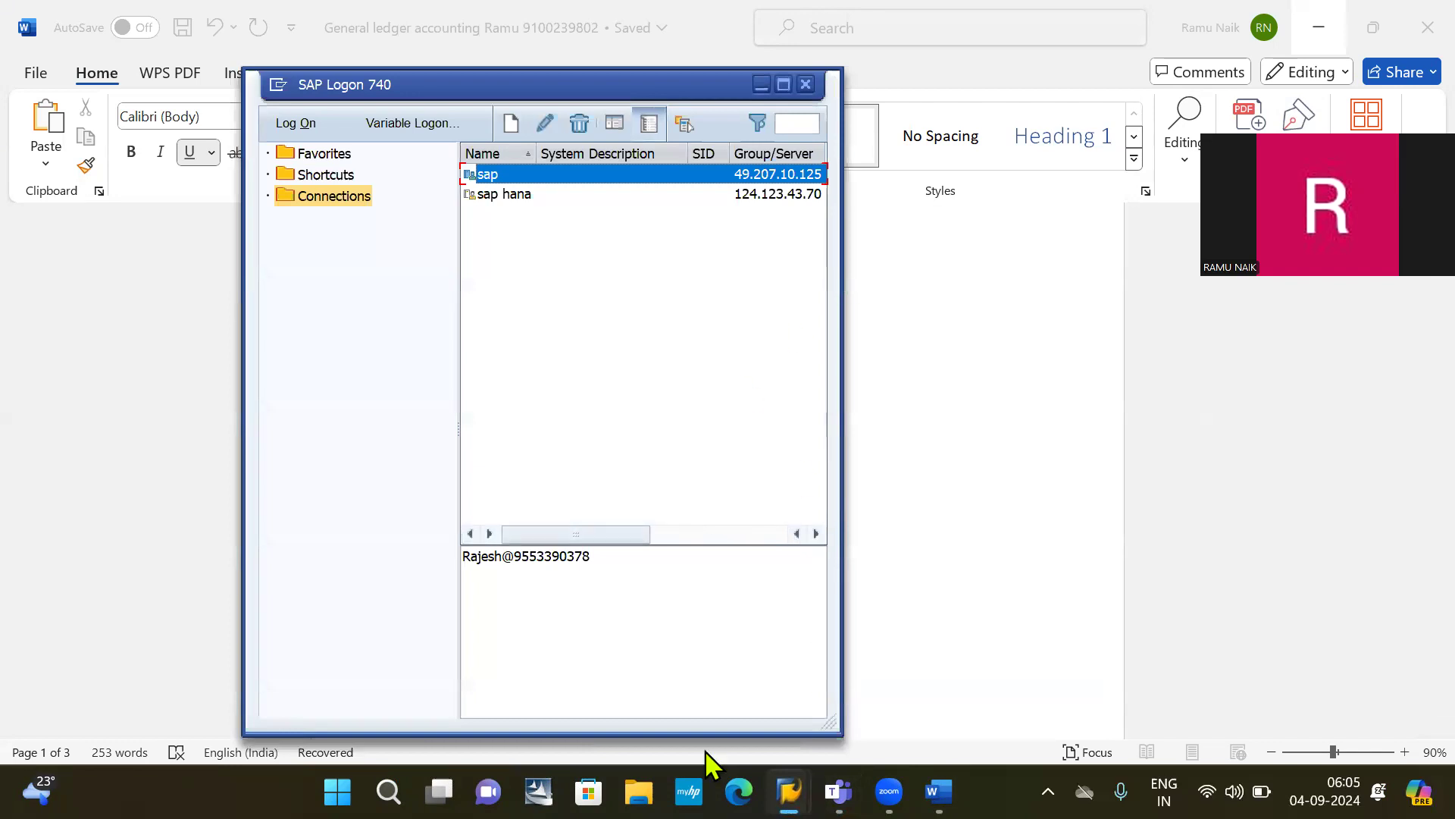
pyautogui.moveTo(789, 791)
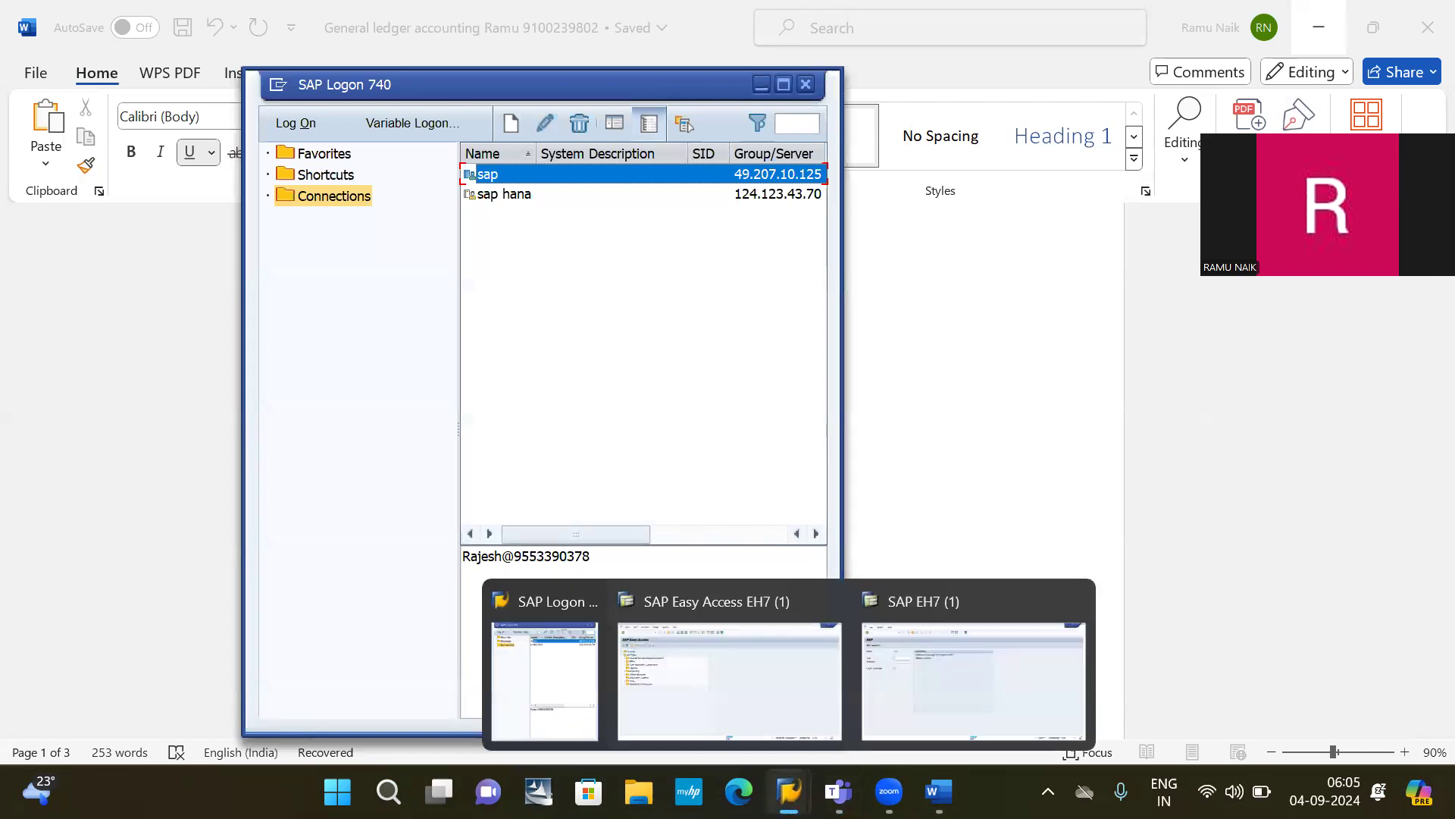
pyautogui.click(718, 673)
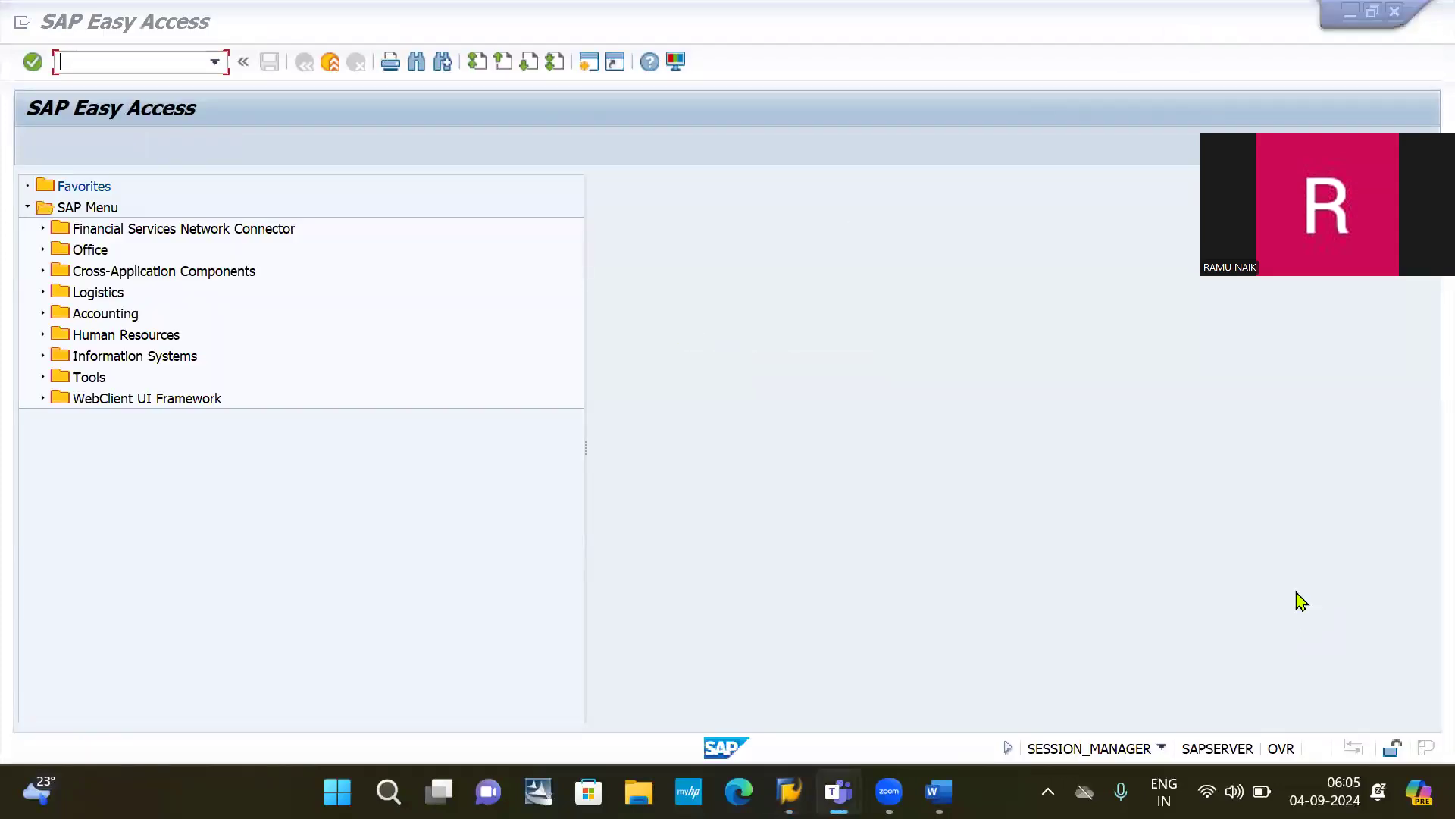
pyautogui.click(1400, 11)
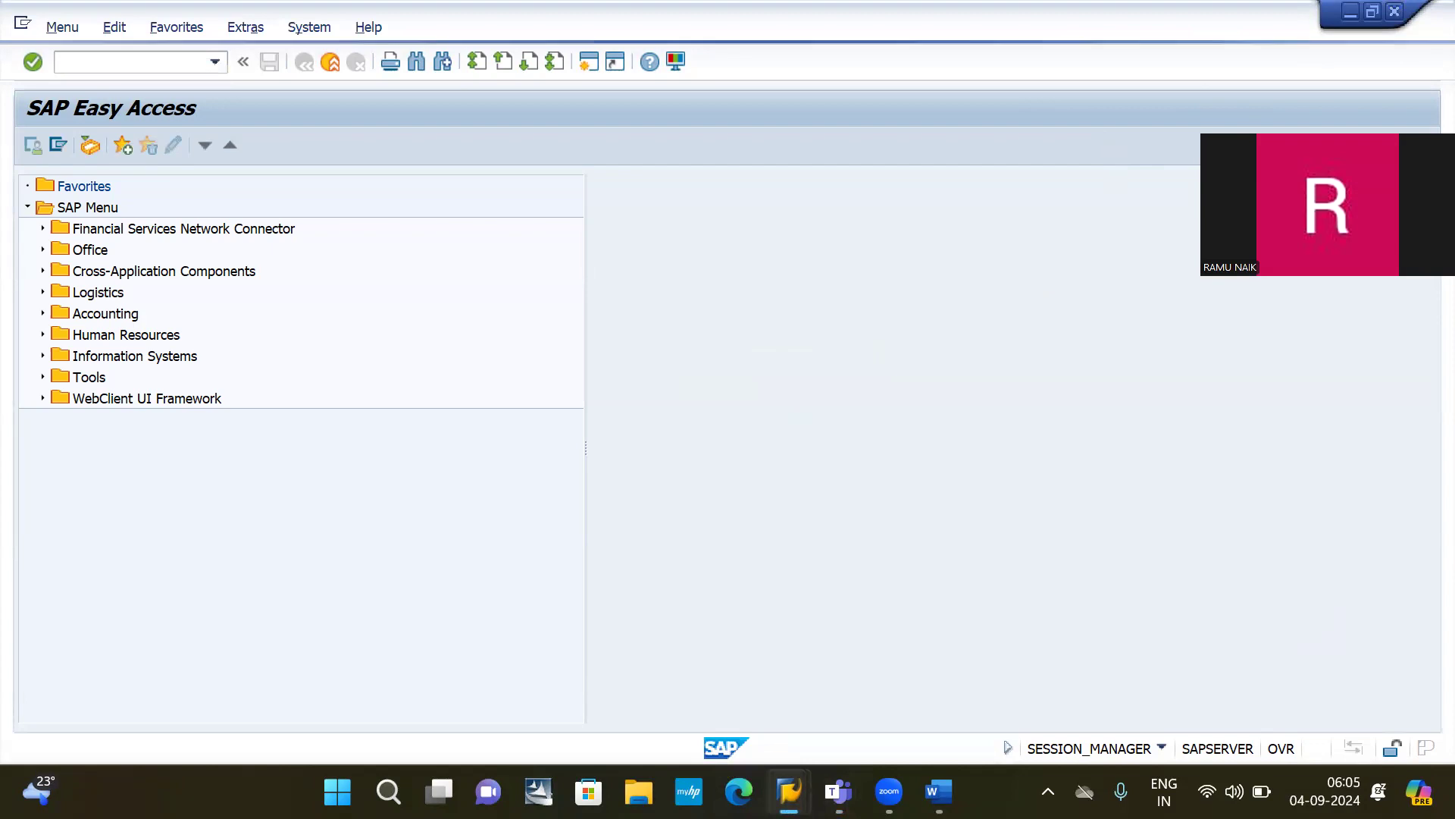
pyautogui.moveTo(789, 792)
pyautogui.click(909, 683)
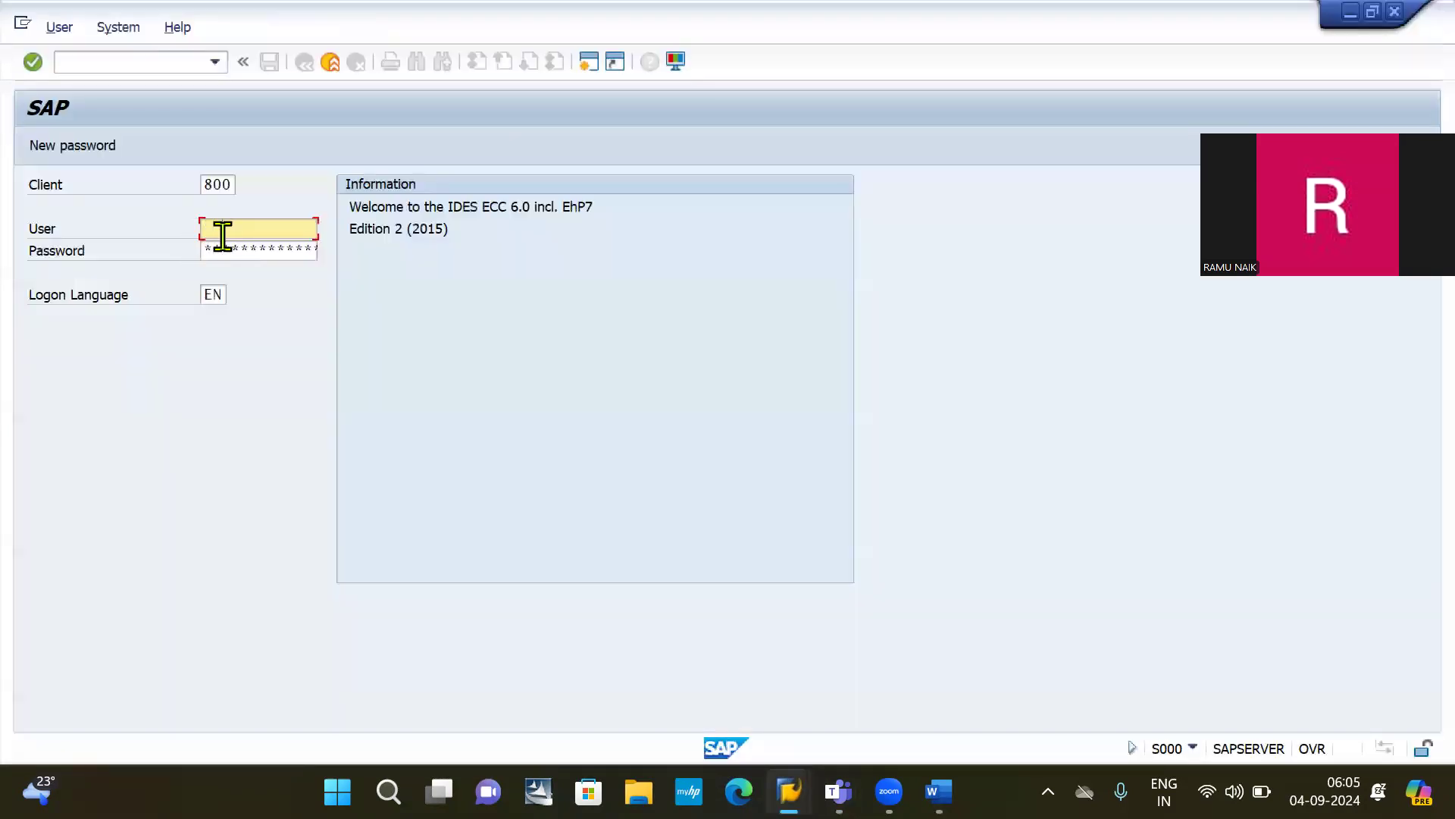
# Step: Log on to client 800 with the saved user from history, then close the broken-connection error
pyautogui.click(223, 231)
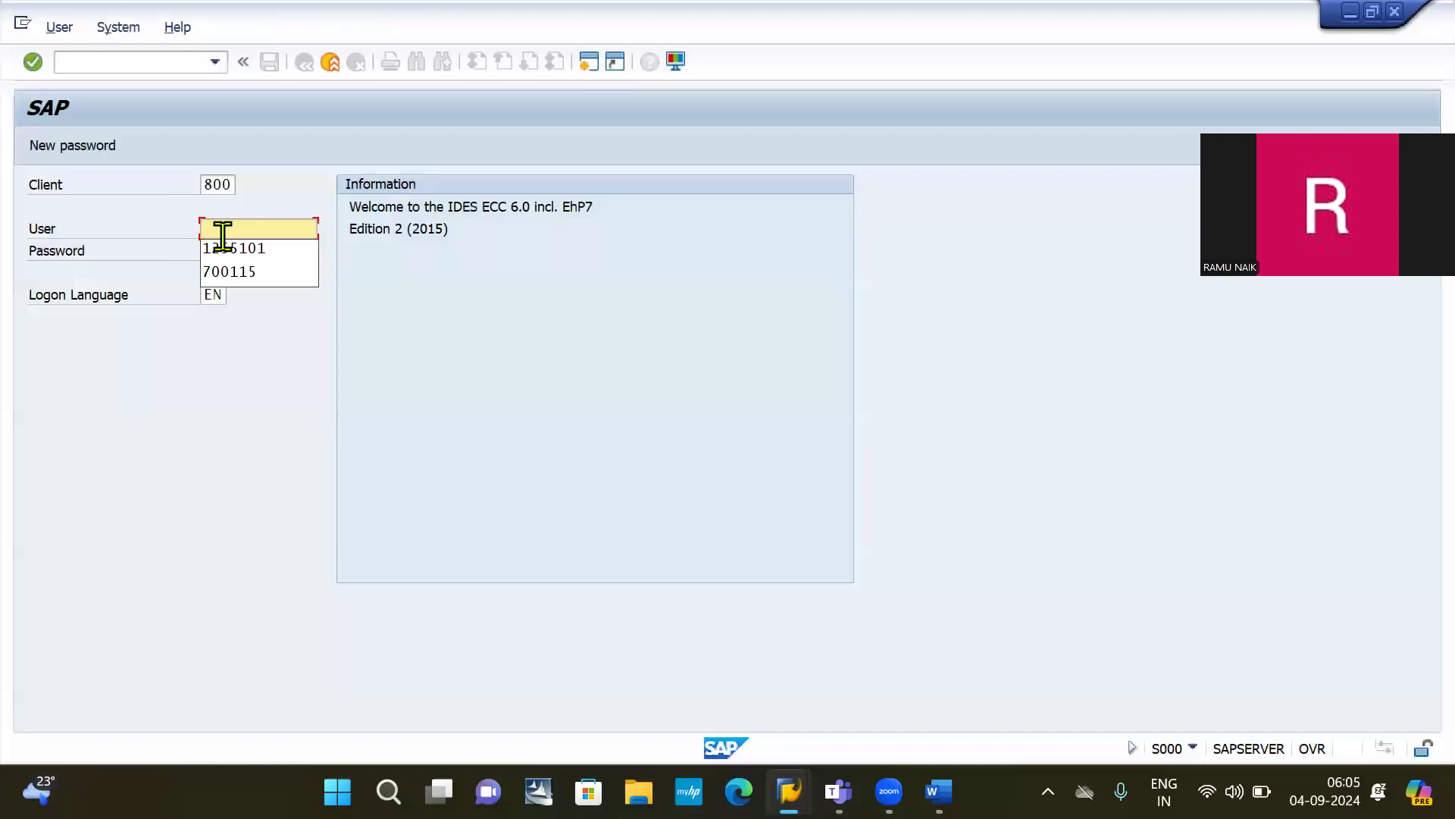
pyautogui.press('Down')
pyautogui.press('Return')
pyautogui.press('Tab')
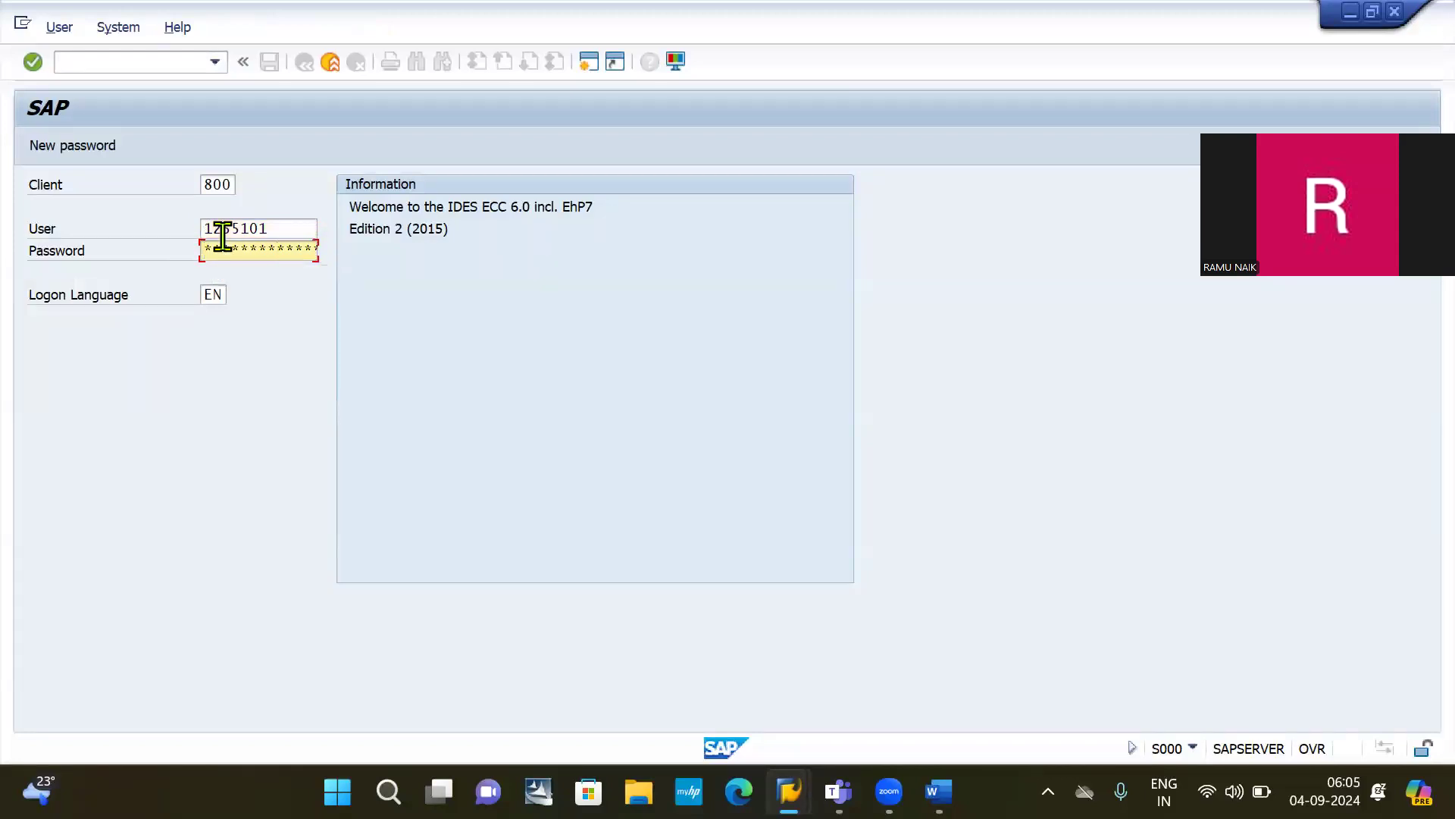
pyautogui.press('Return')
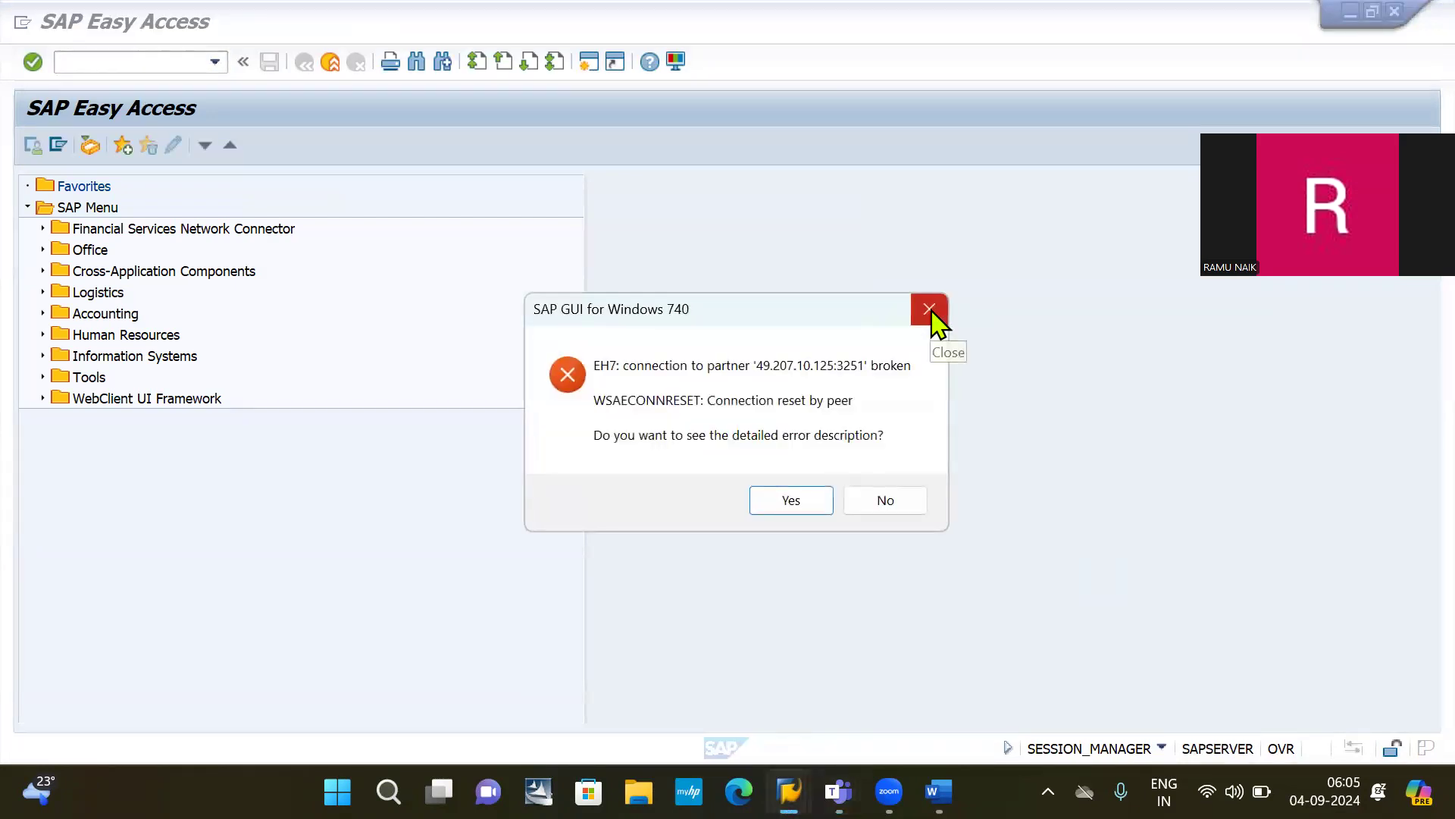
pyautogui.click(930, 311)
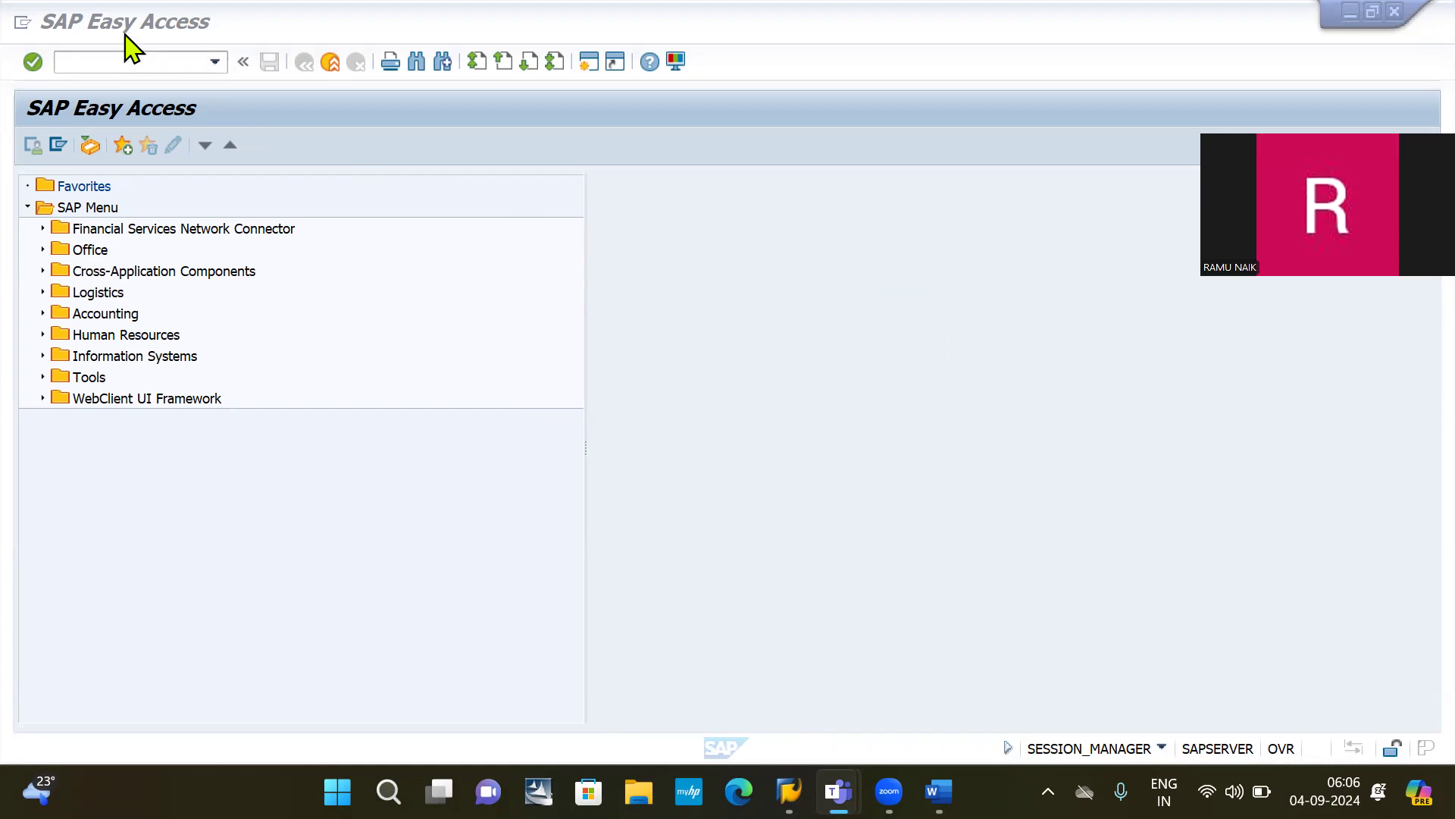
# Step: Activate the SAP Easy Access window, ready for a transaction code
pyautogui.click(118, 62)
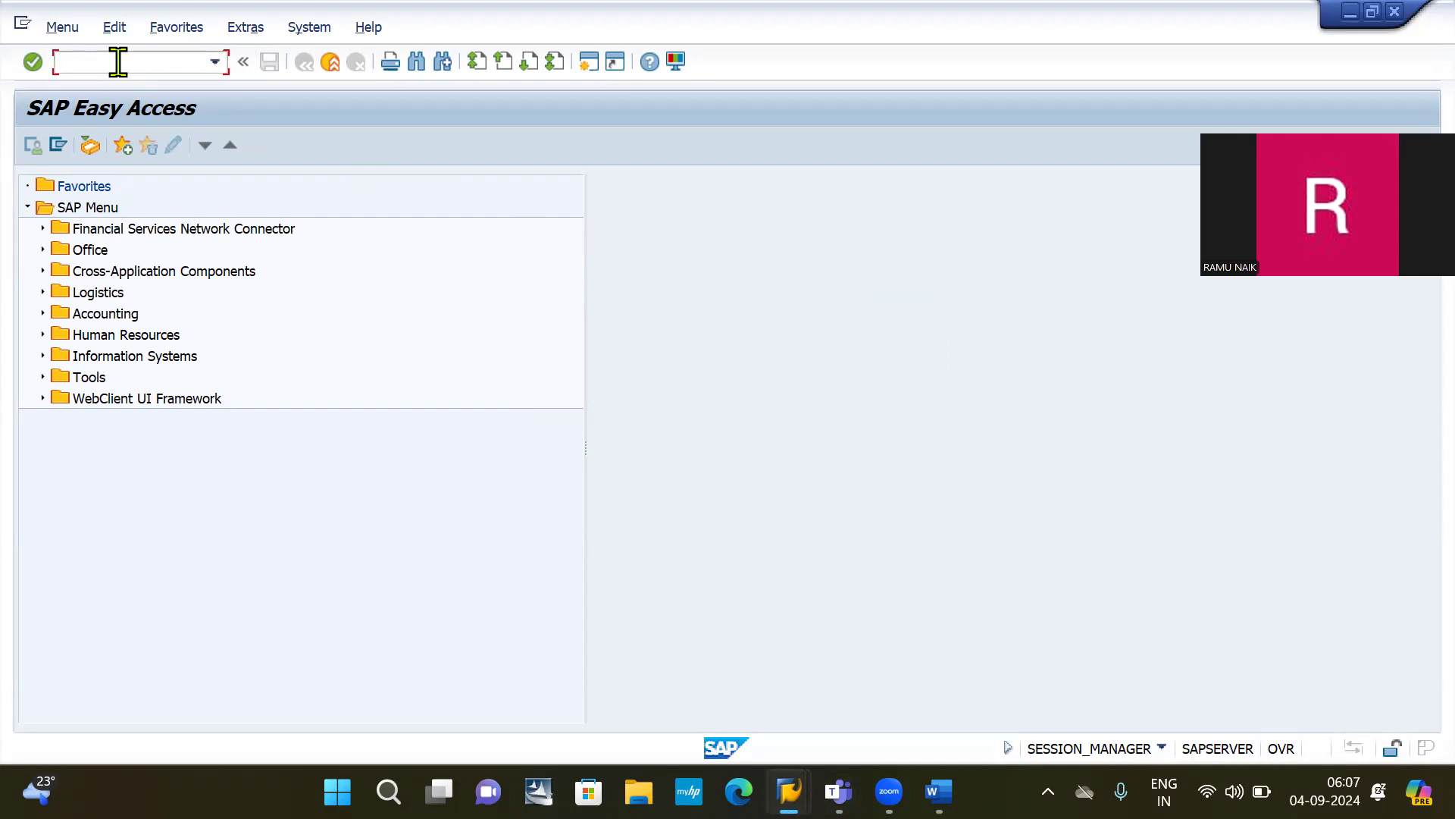
# Step: Open the sample document entry with /NF-01 and enter posting key 40 with account 400079
pyautogui.write('/NF-01')
pyautogui.press('Return')
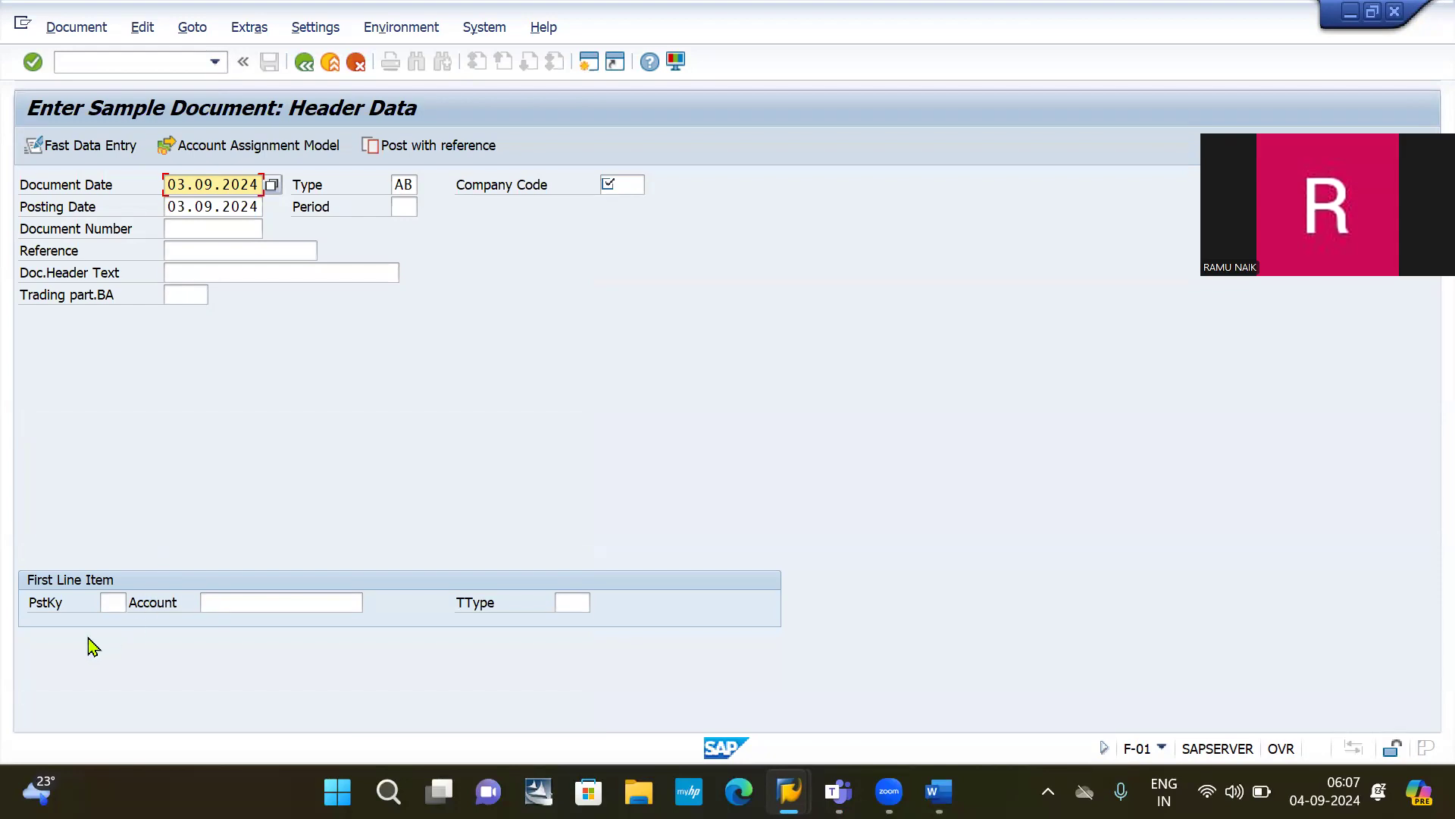
pyautogui.click(112, 606)
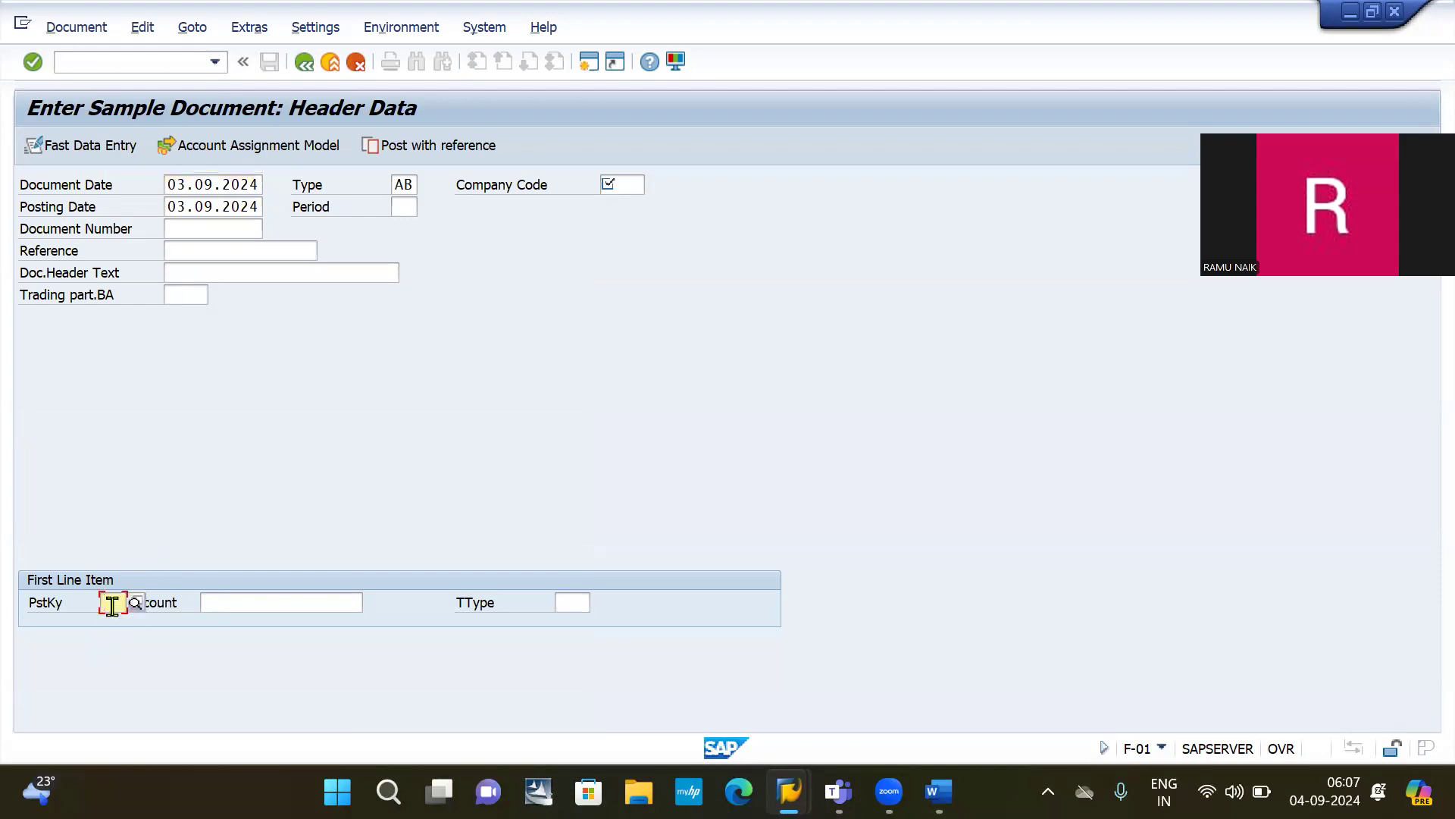
pyautogui.write('40')
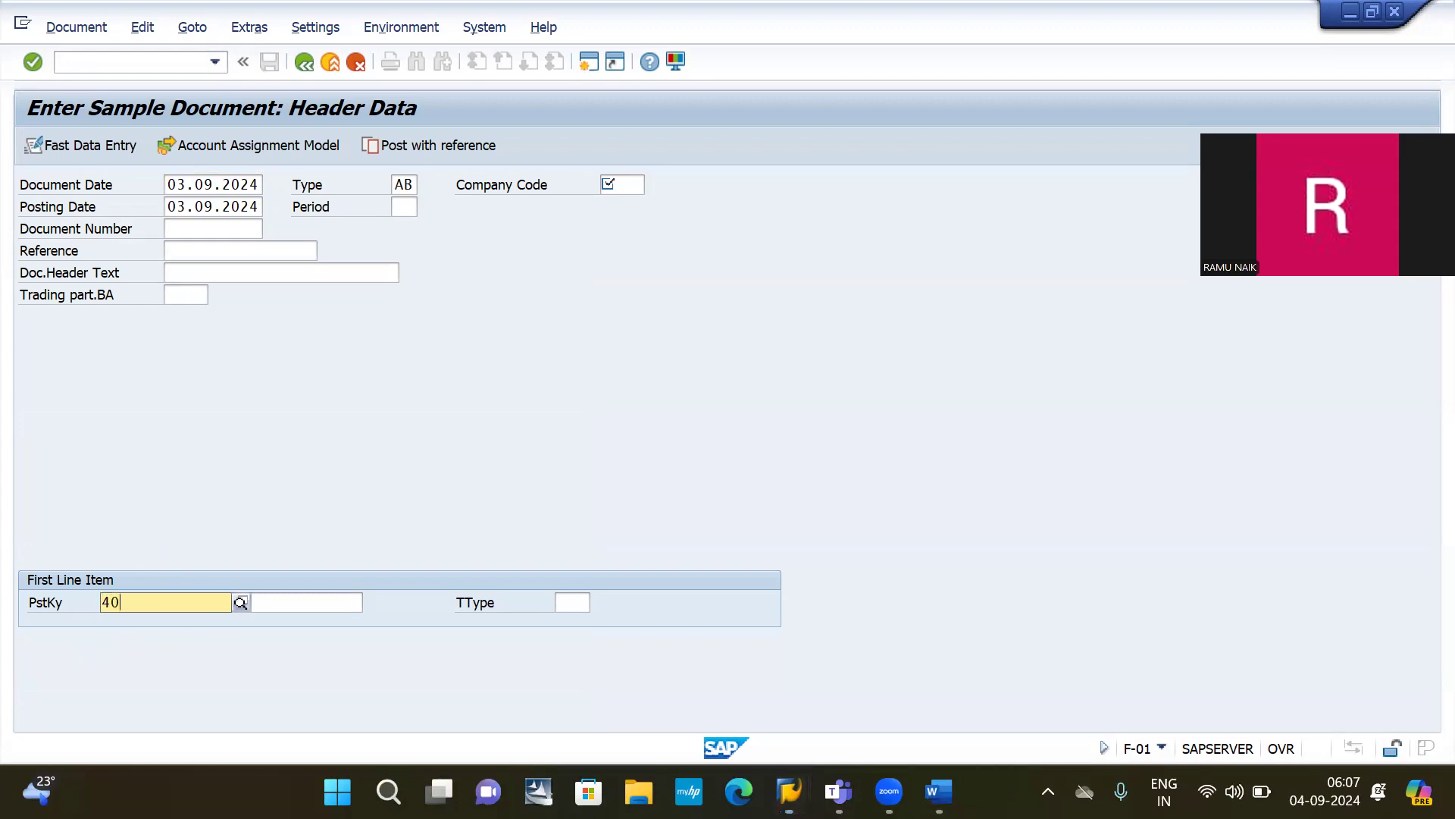
pyautogui.press('Tab')
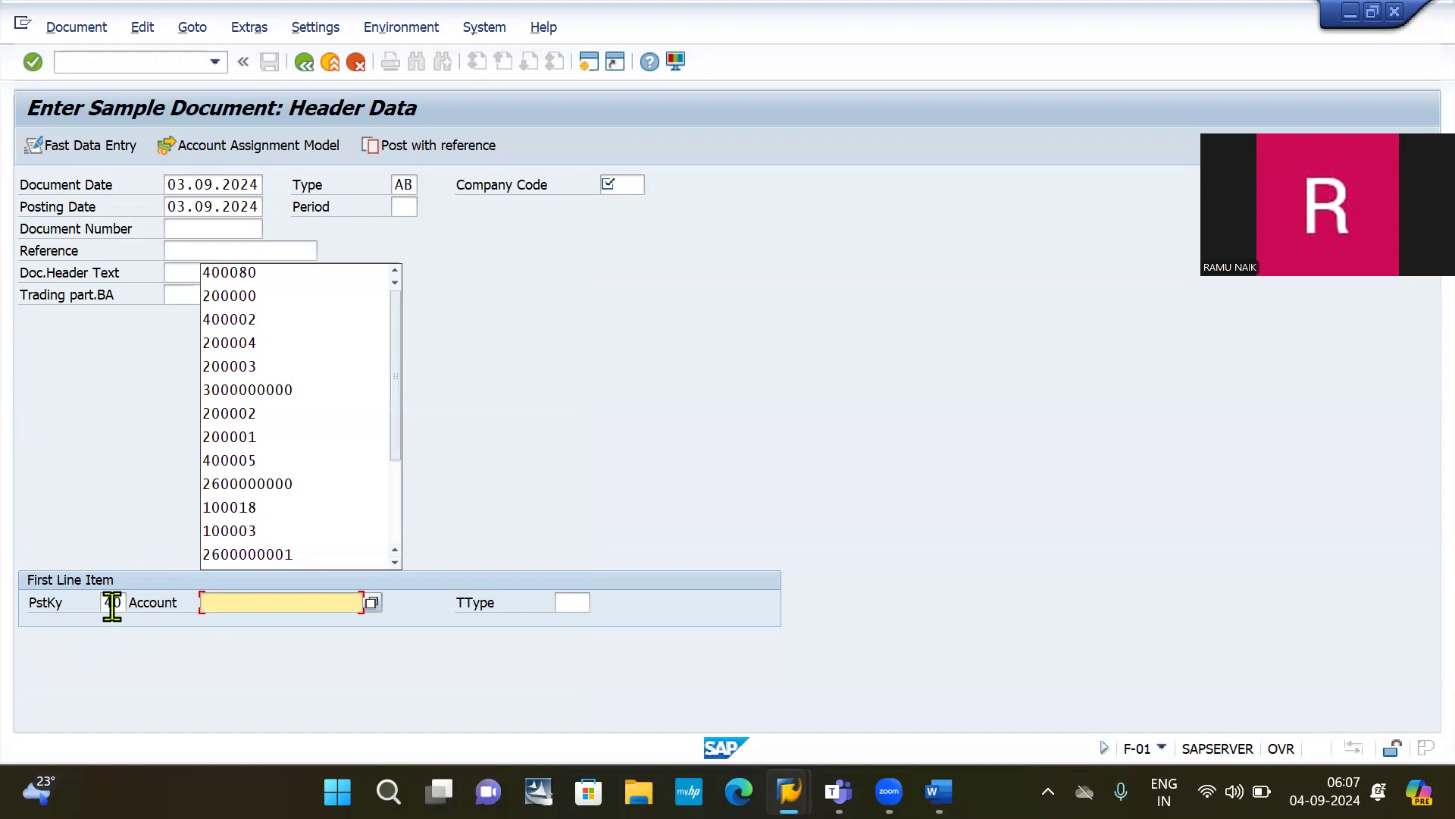
pyautogui.write('400079')
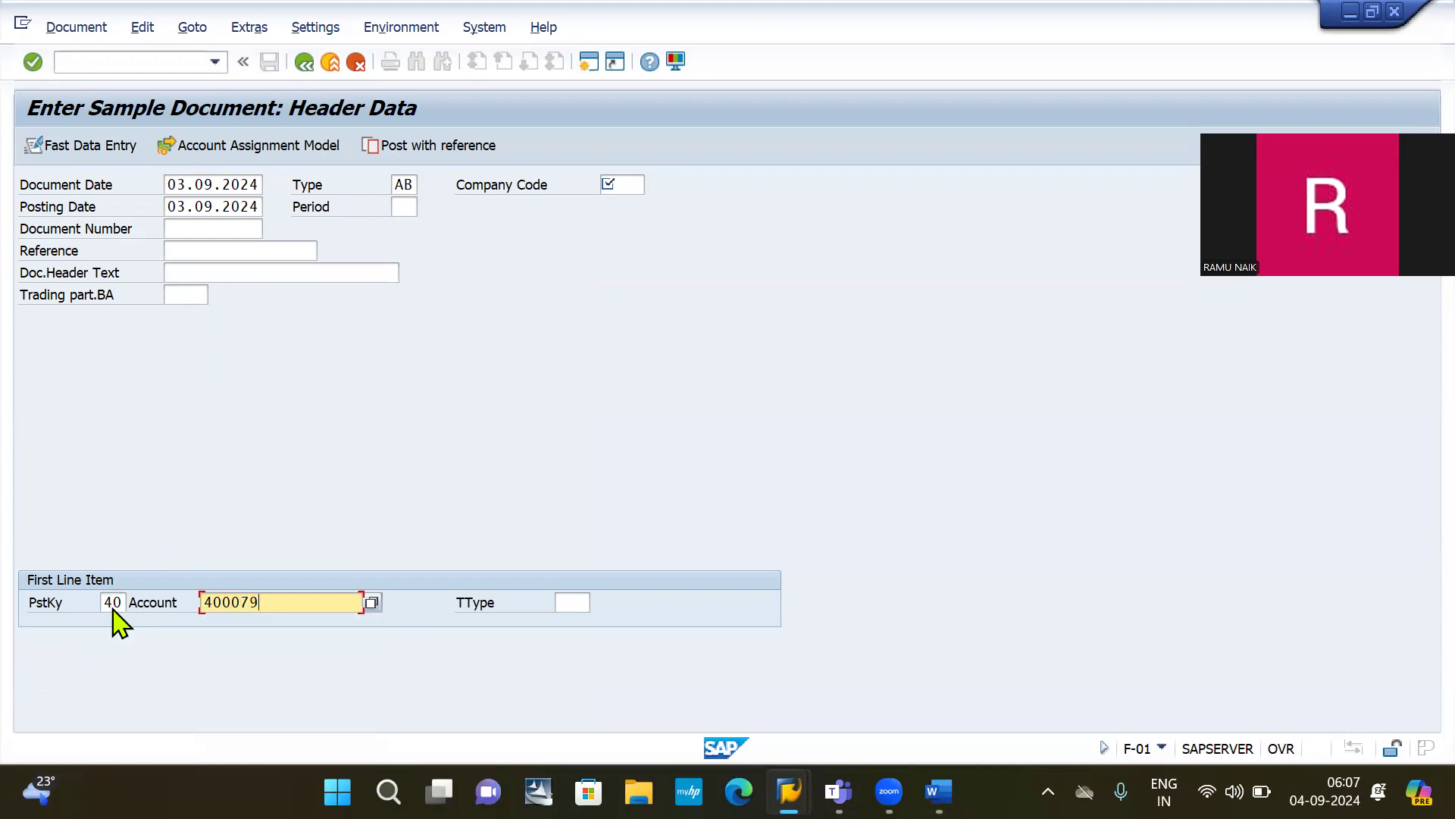
pyautogui.press('Return')
# Step: Set company code 2030 and document type SA, then continue to the first line item
pyautogui.press('BackSpace')
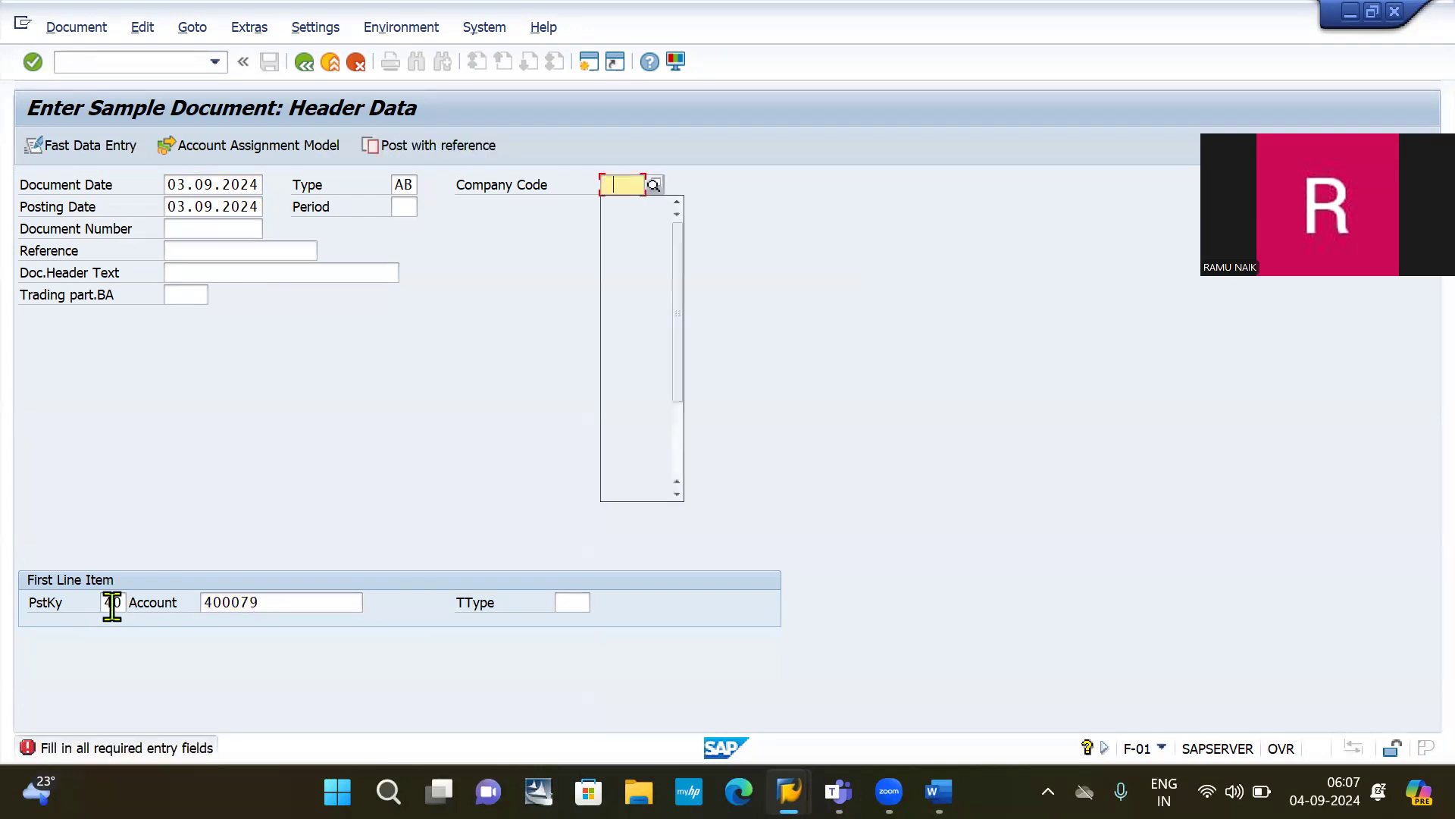
pyautogui.press('Down')
pyautogui.press('Down')
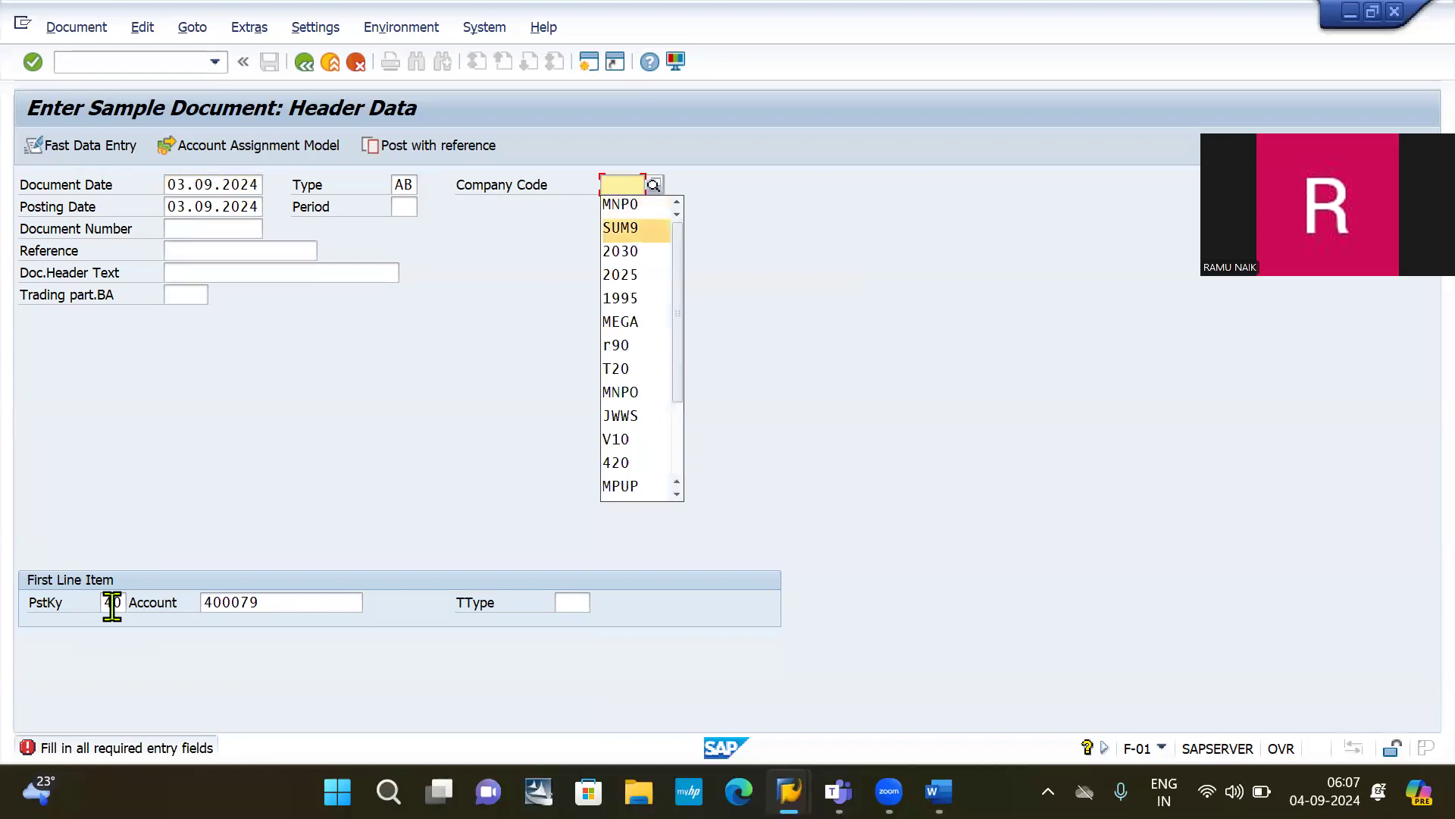
pyautogui.press('Down')
pyautogui.press('Return')
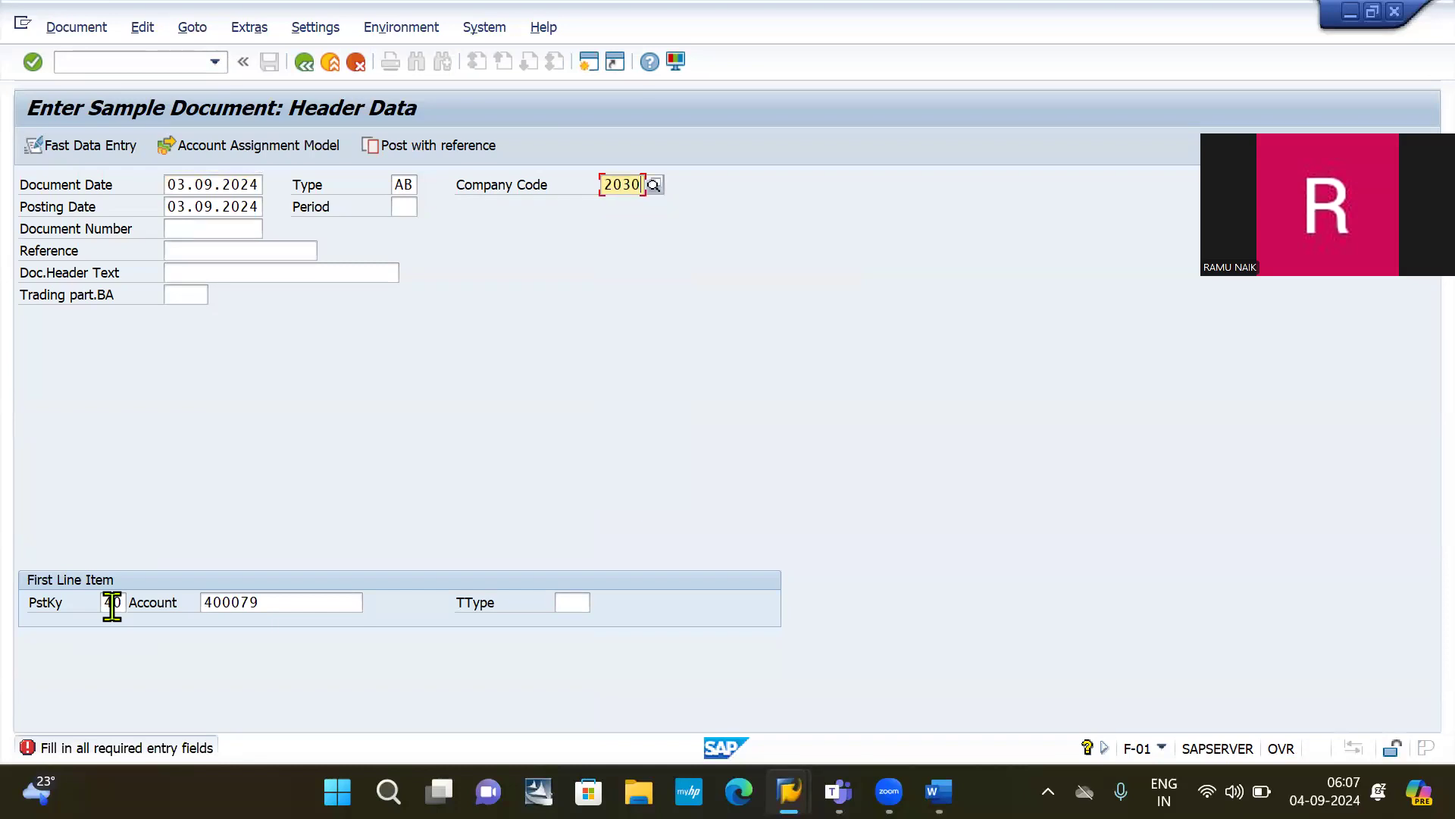
pyautogui.click(408, 184)
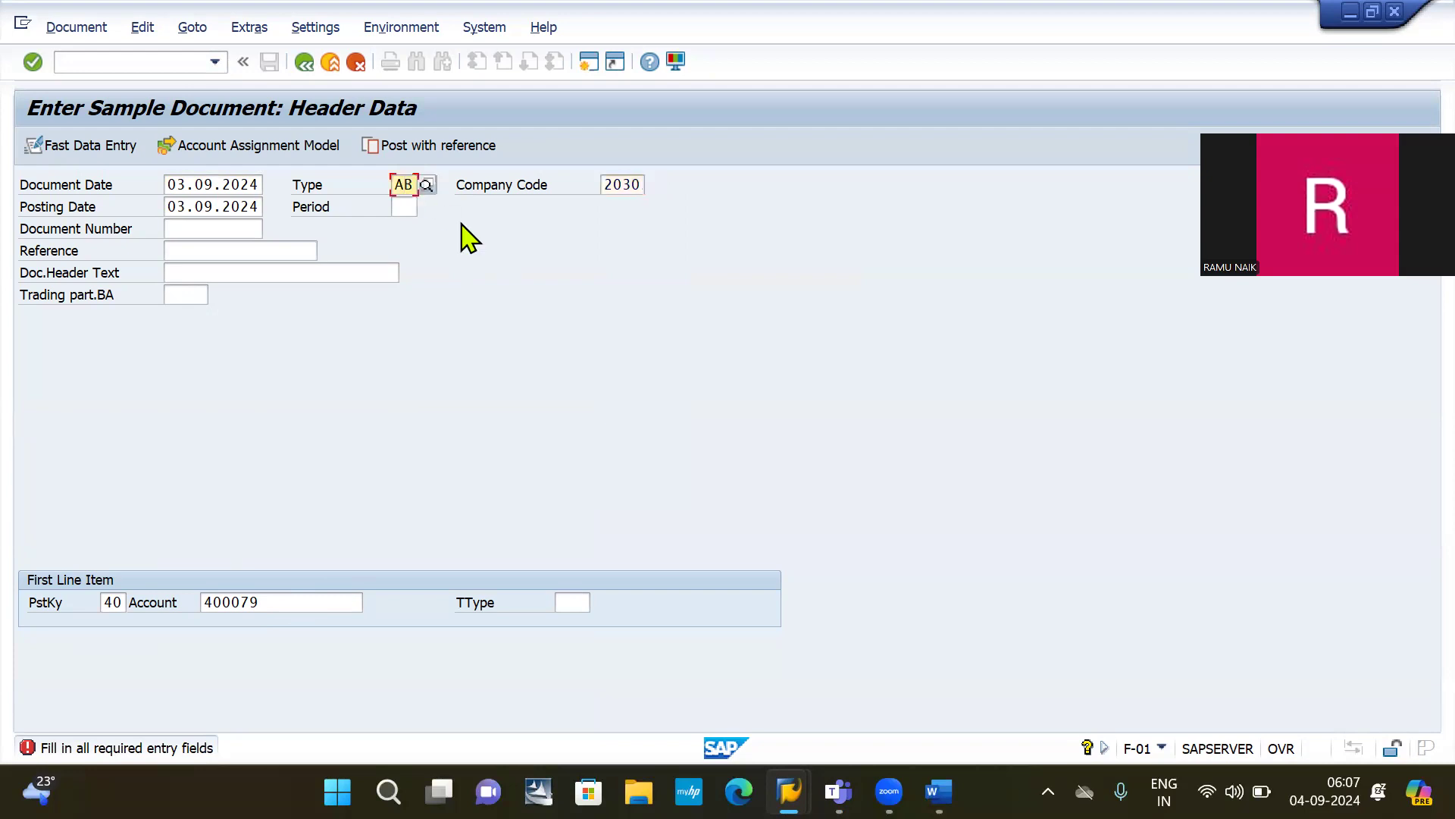
pyautogui.press('BackSpace')
pyautogui.press('BackSpace')
pyautogui.write('SA')
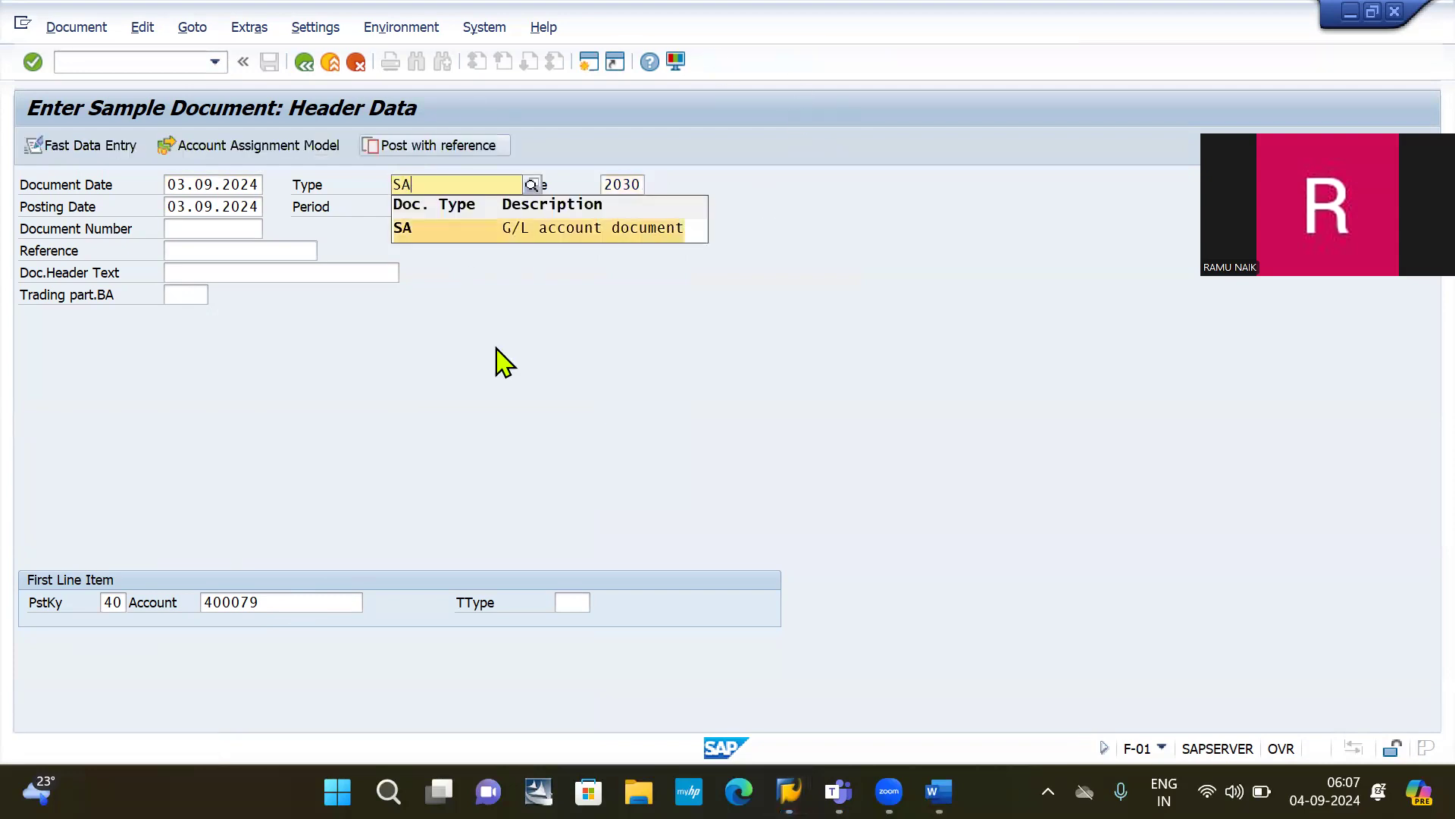
pyautogui.click(574, 227)
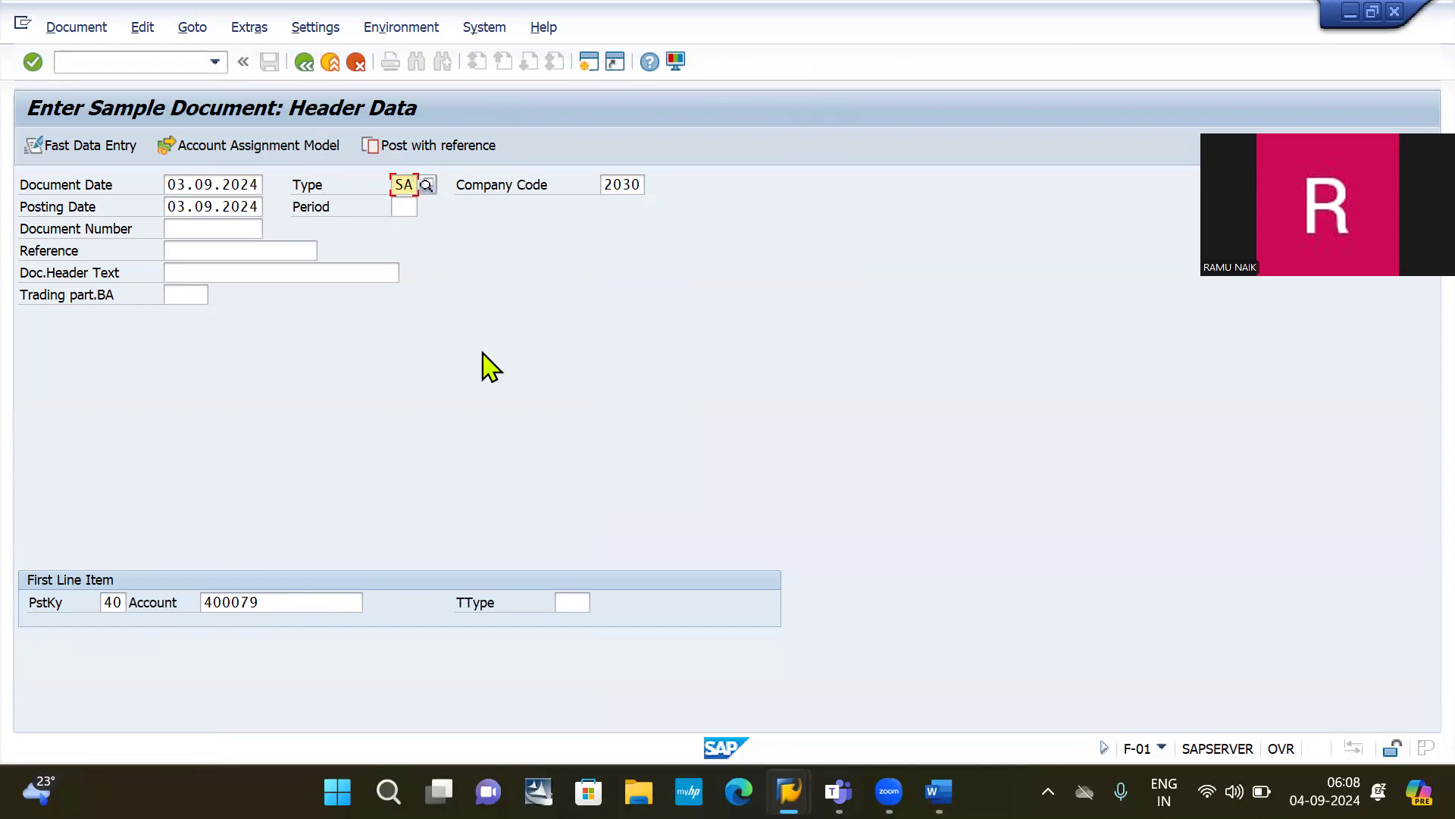
pyautogui.press('Return')
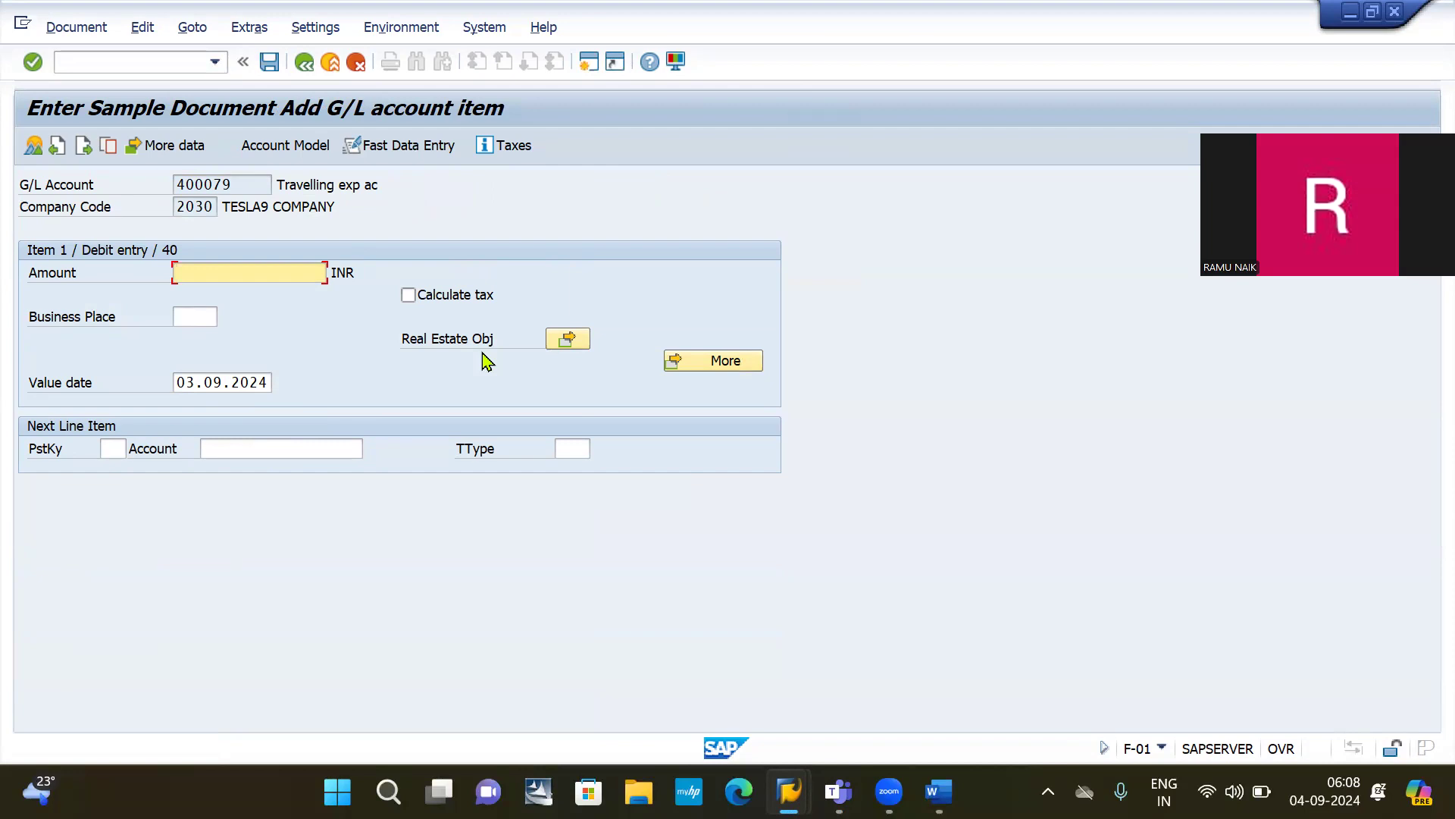
# Step: Debit 2000 to travelling expenses, credit account 200000 with posting key 50, and save as document 1002
pyautogui.write('20')
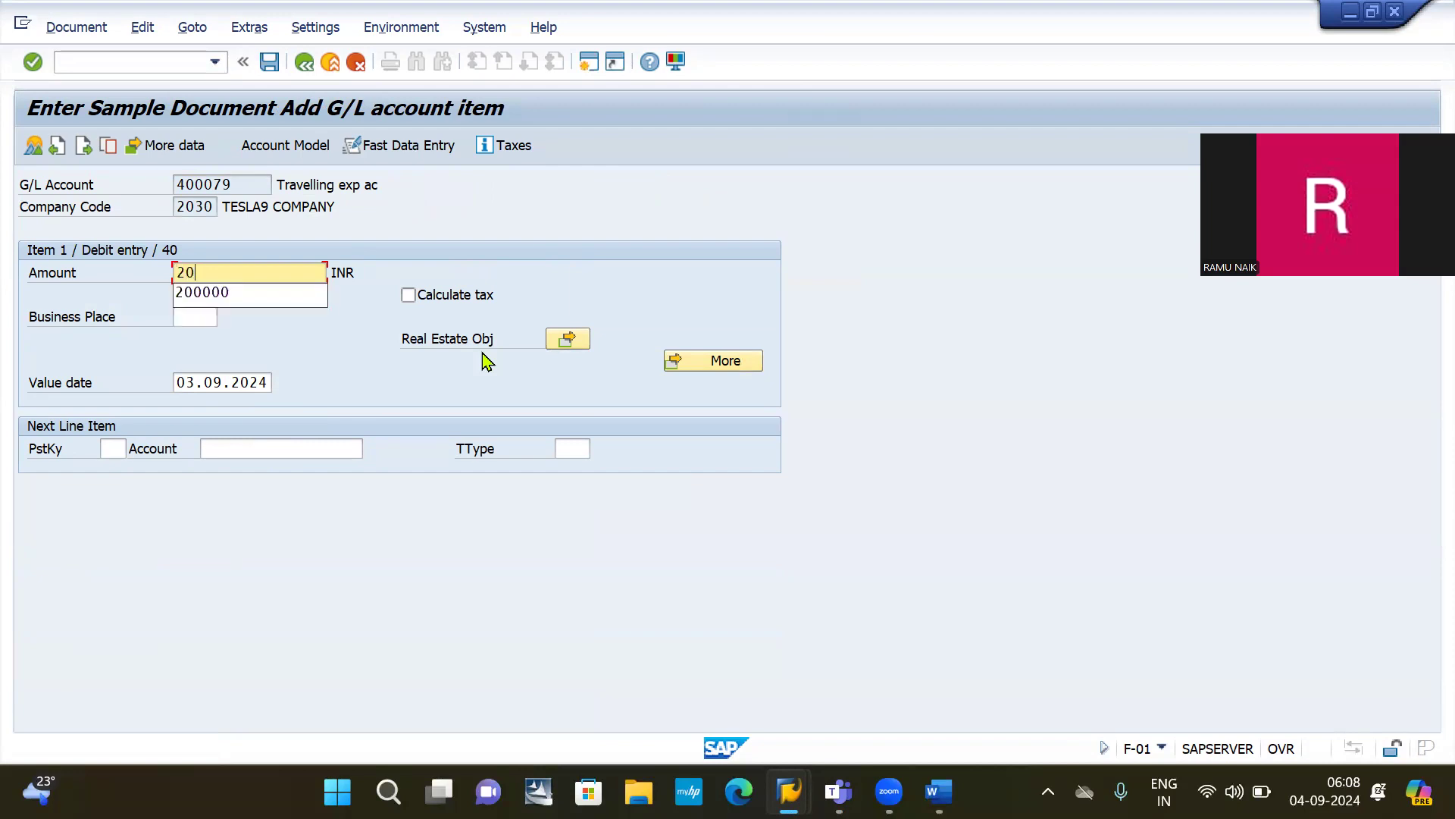
pyautogui.write('00')
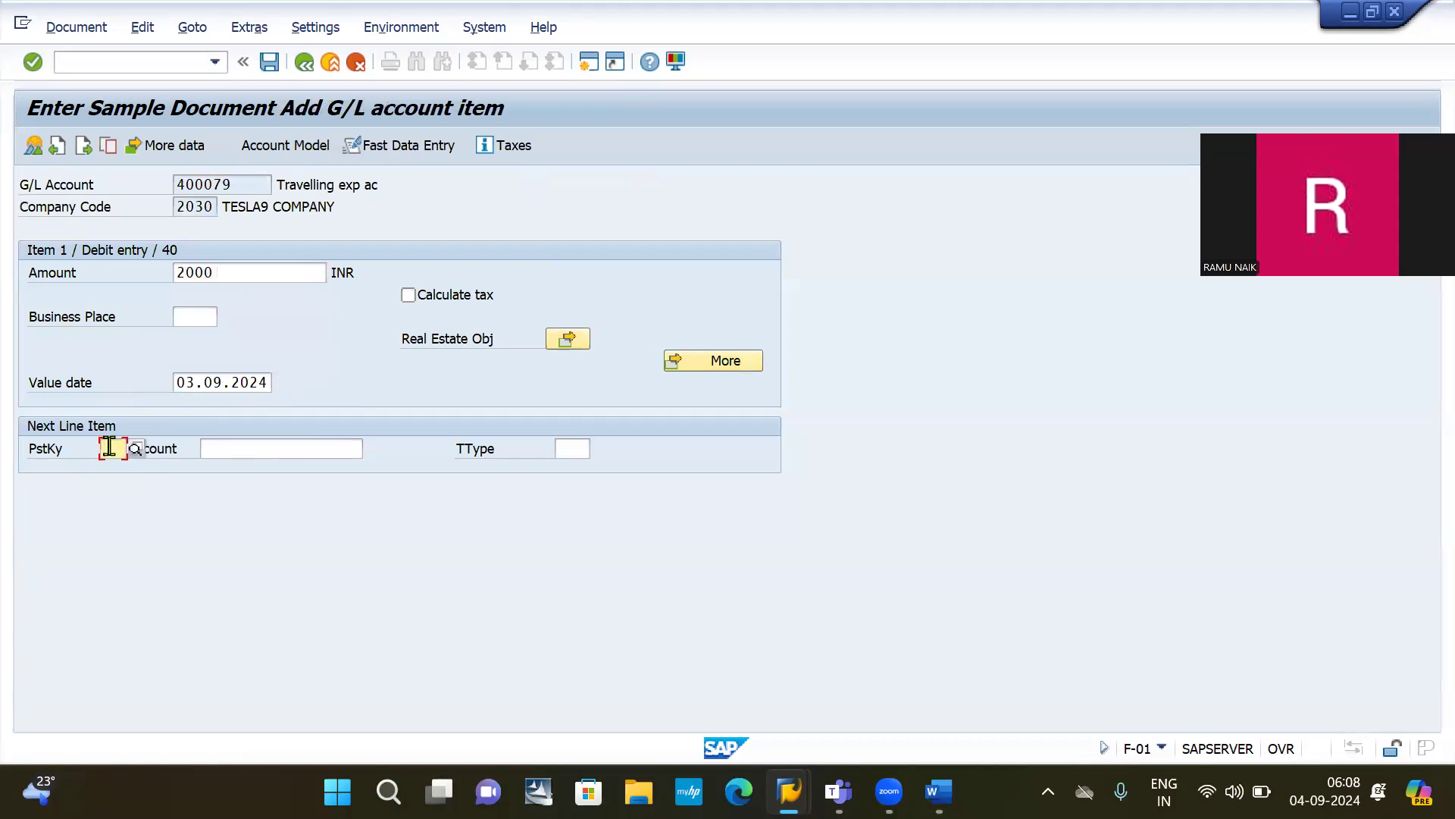
pyautogui.write('50')
pyautogui.press('Return')
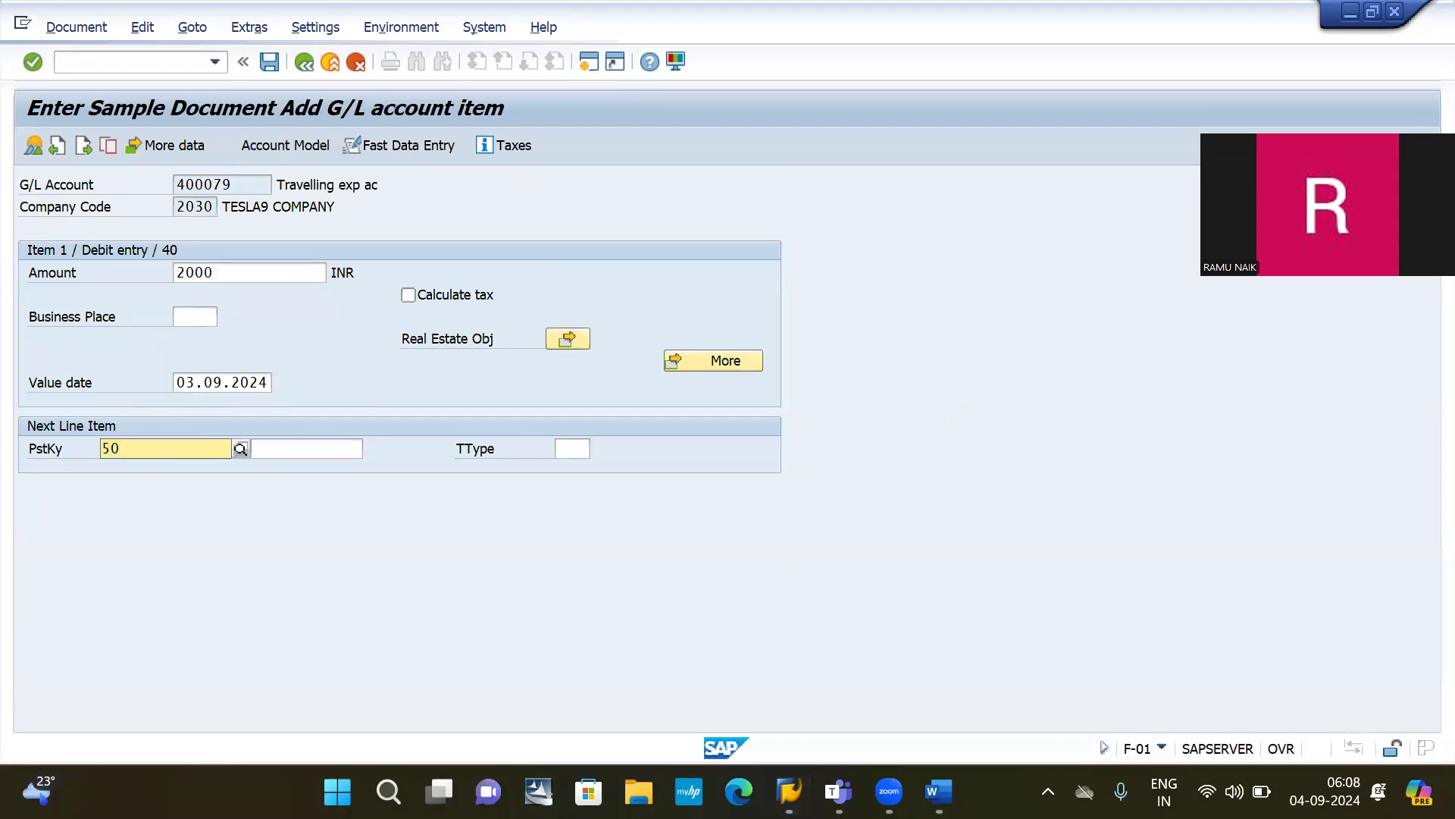
pyautogui.write('200000')
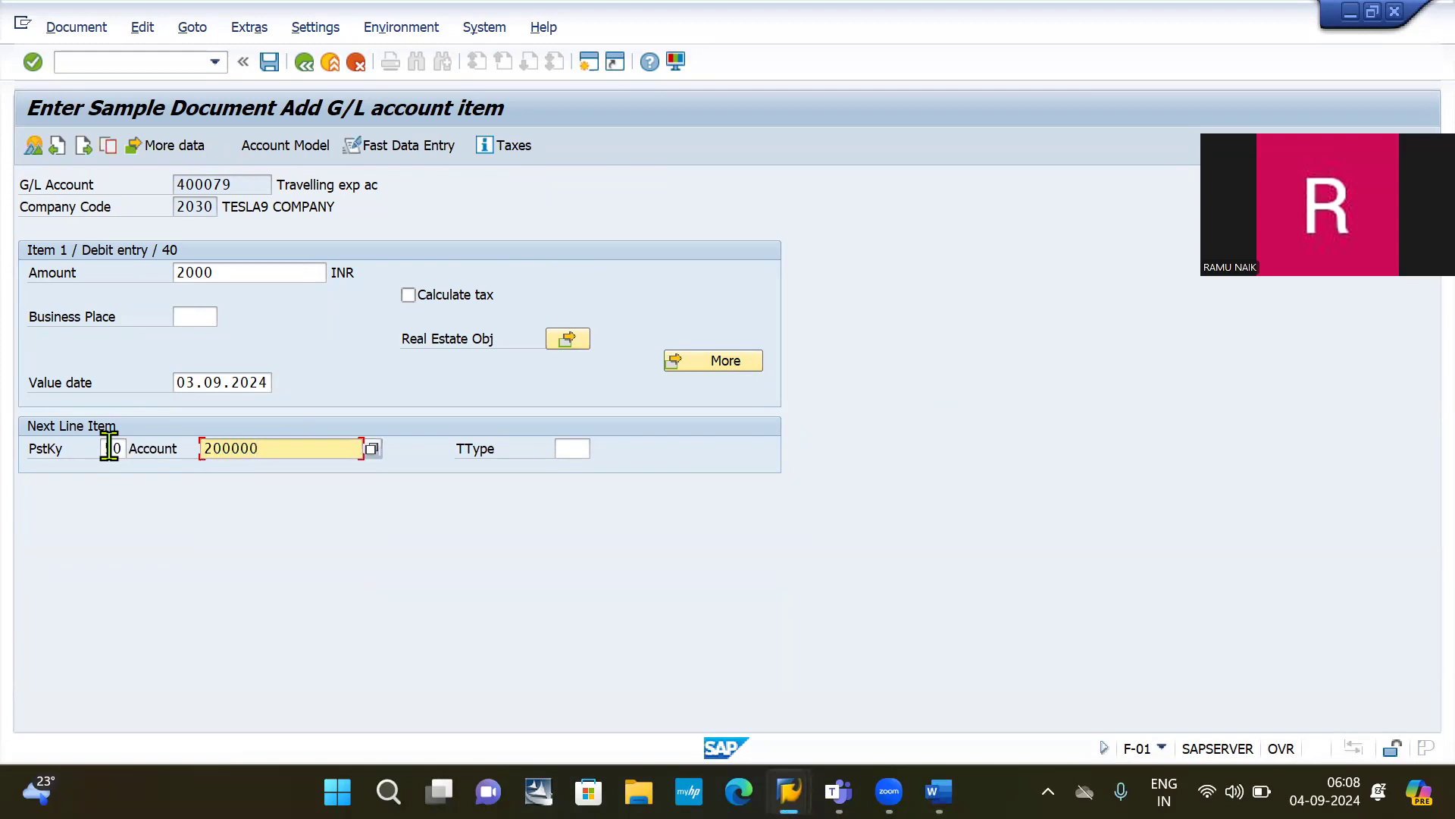
pyautogui.press('Return')
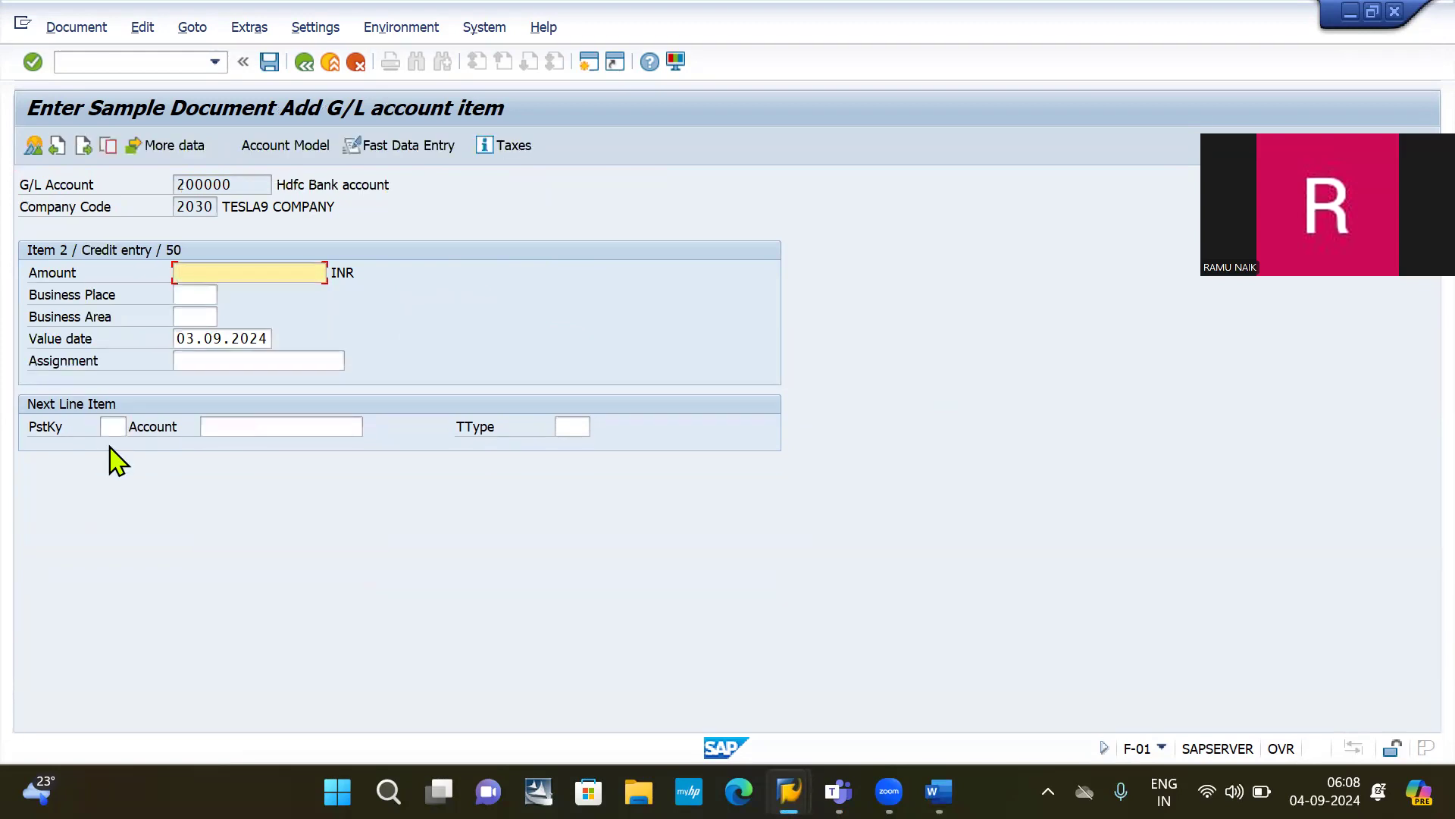
pyautogui.write('*')
pyautogui.press('Return')
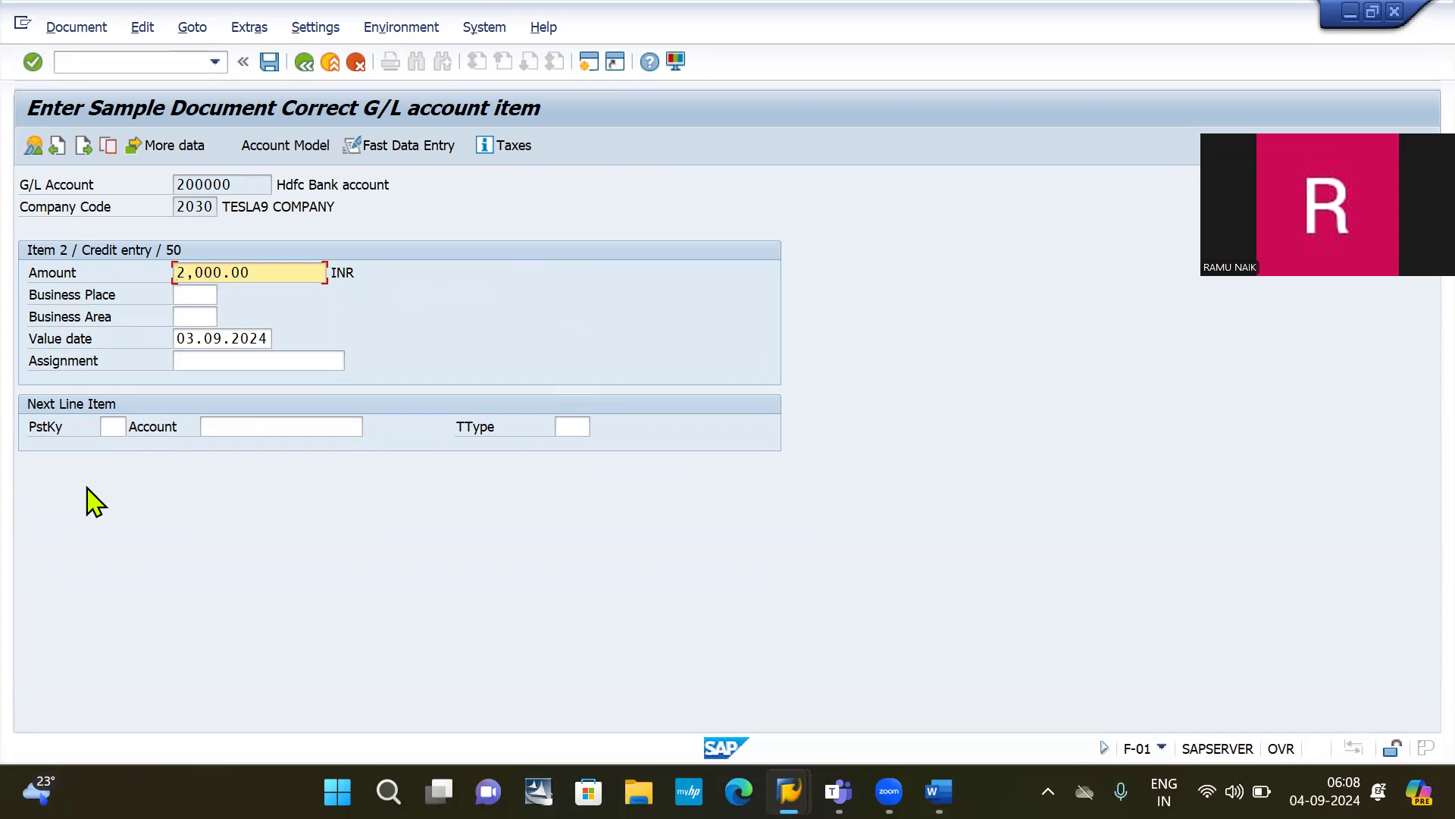
pyautogui.click(270, 62)
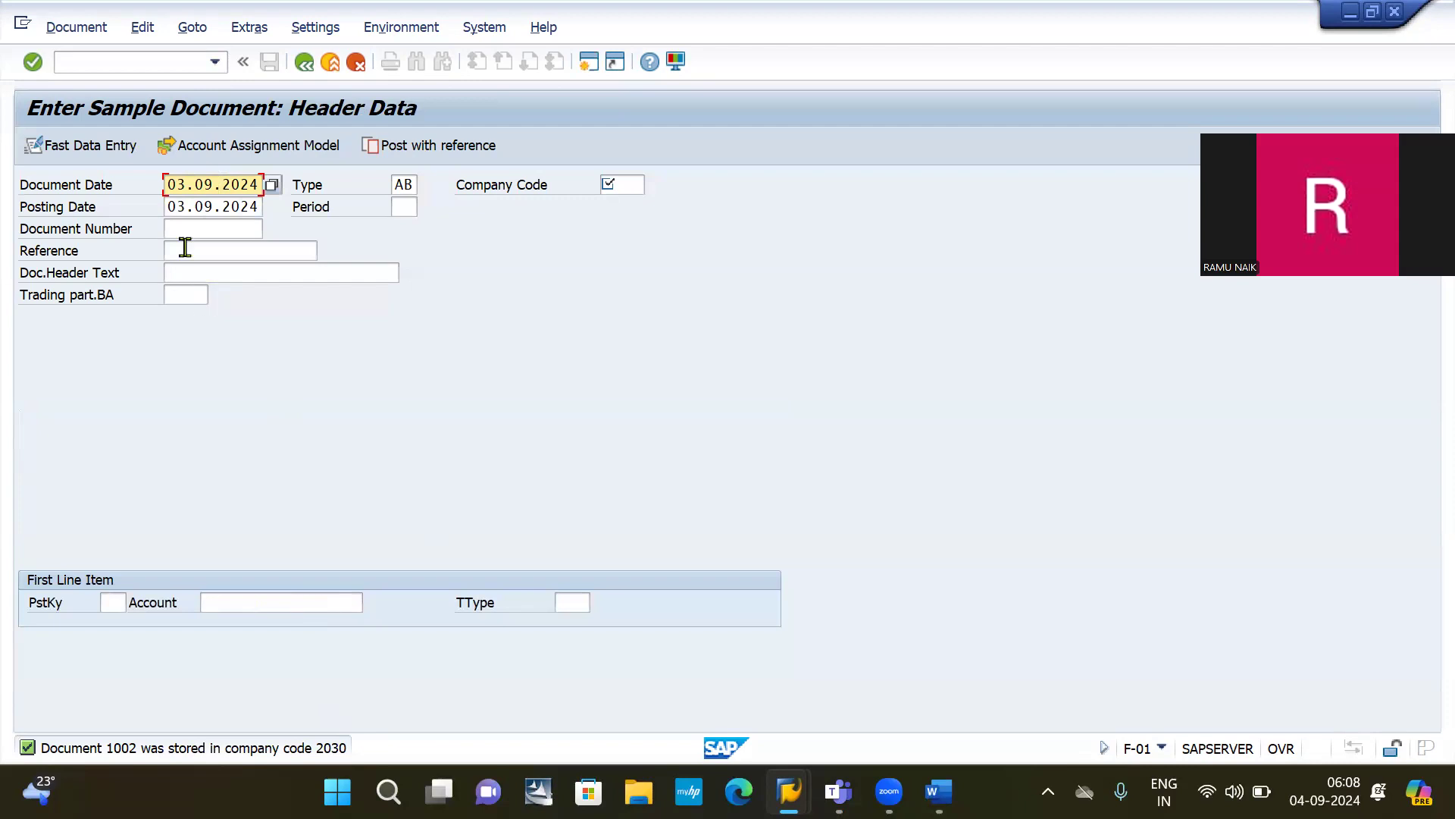
pyautogui.click(130, 65)
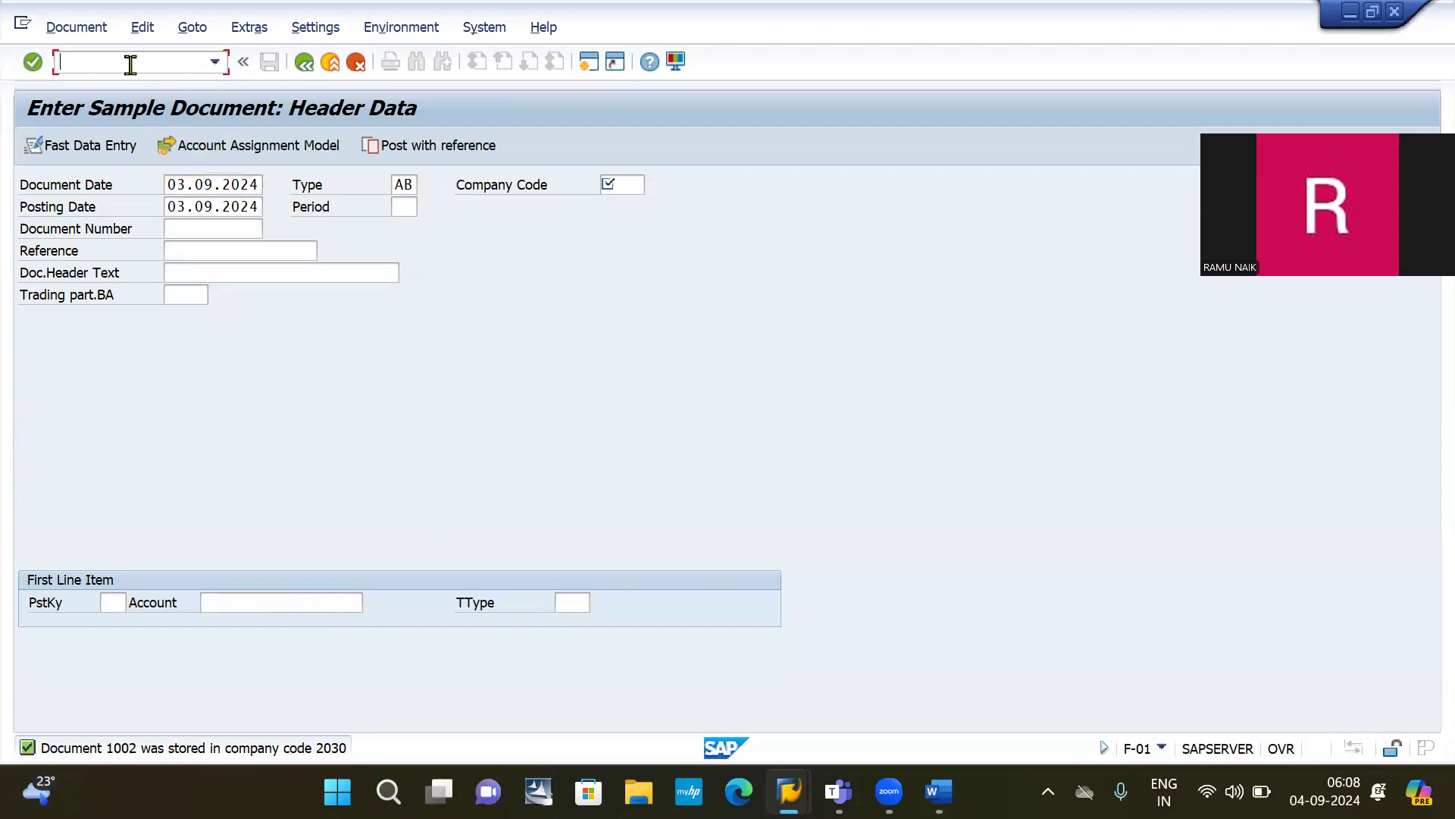
# Step: Run FB03 and look up document 1002 in company code 2030 for 2024
pyautogui.write('/NFB03')
pyautogui.press('Return')
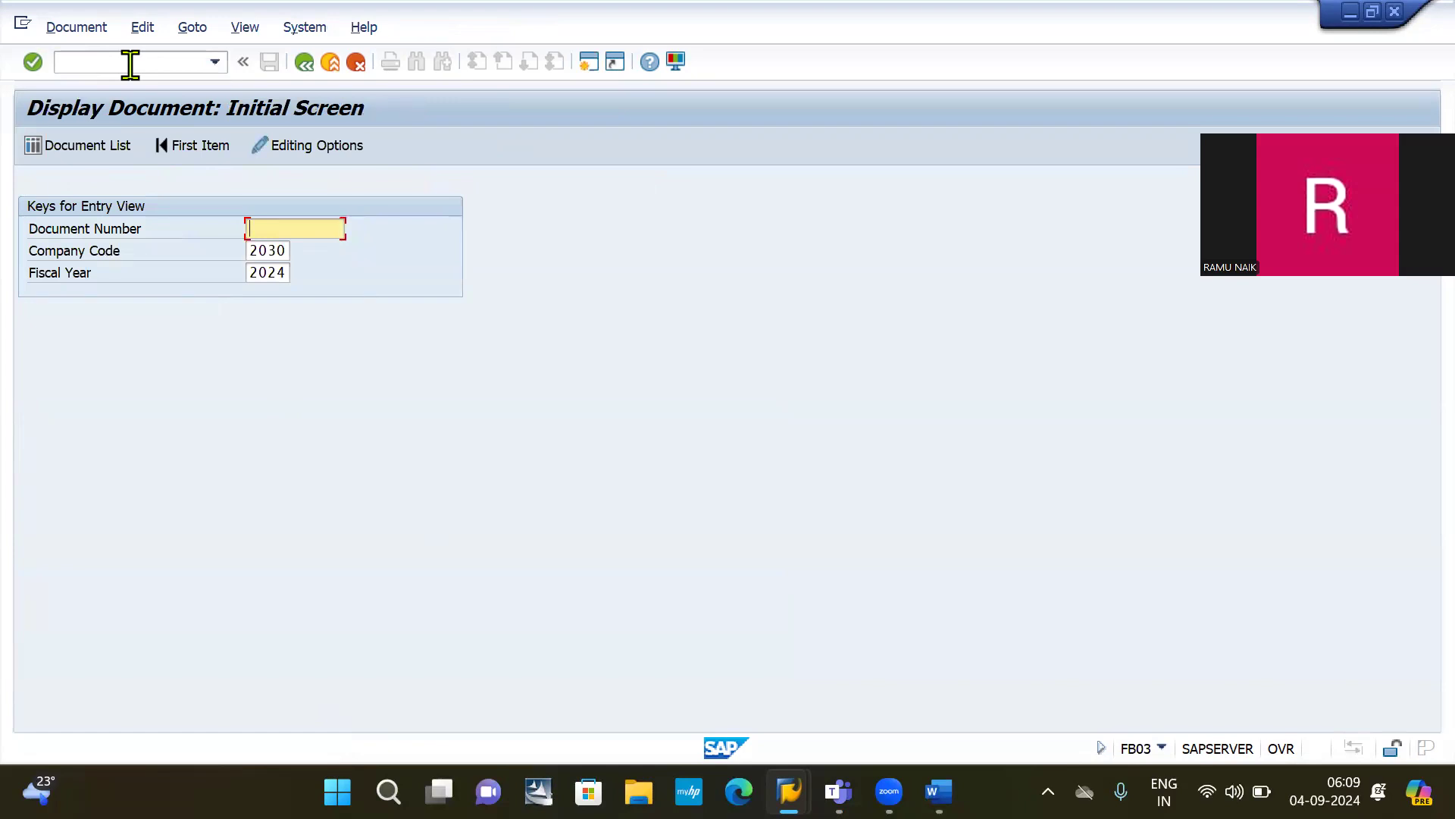
pyautogui.write('1002')
pyautogui.press('Return')
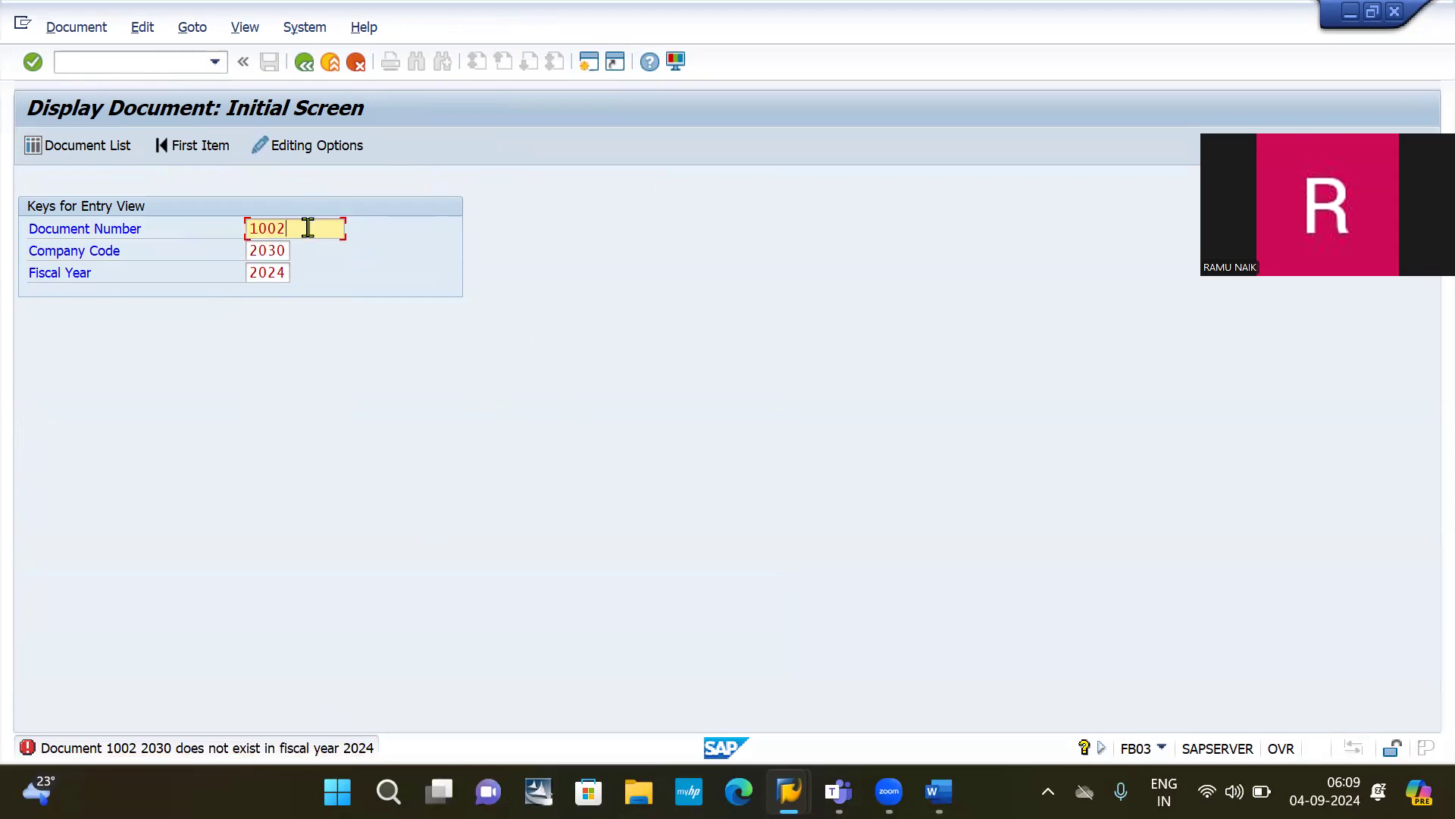
# Step: Look up document 1001 from the history, which also doesn't exist for 2024
pyautogui.press('BackSpace')
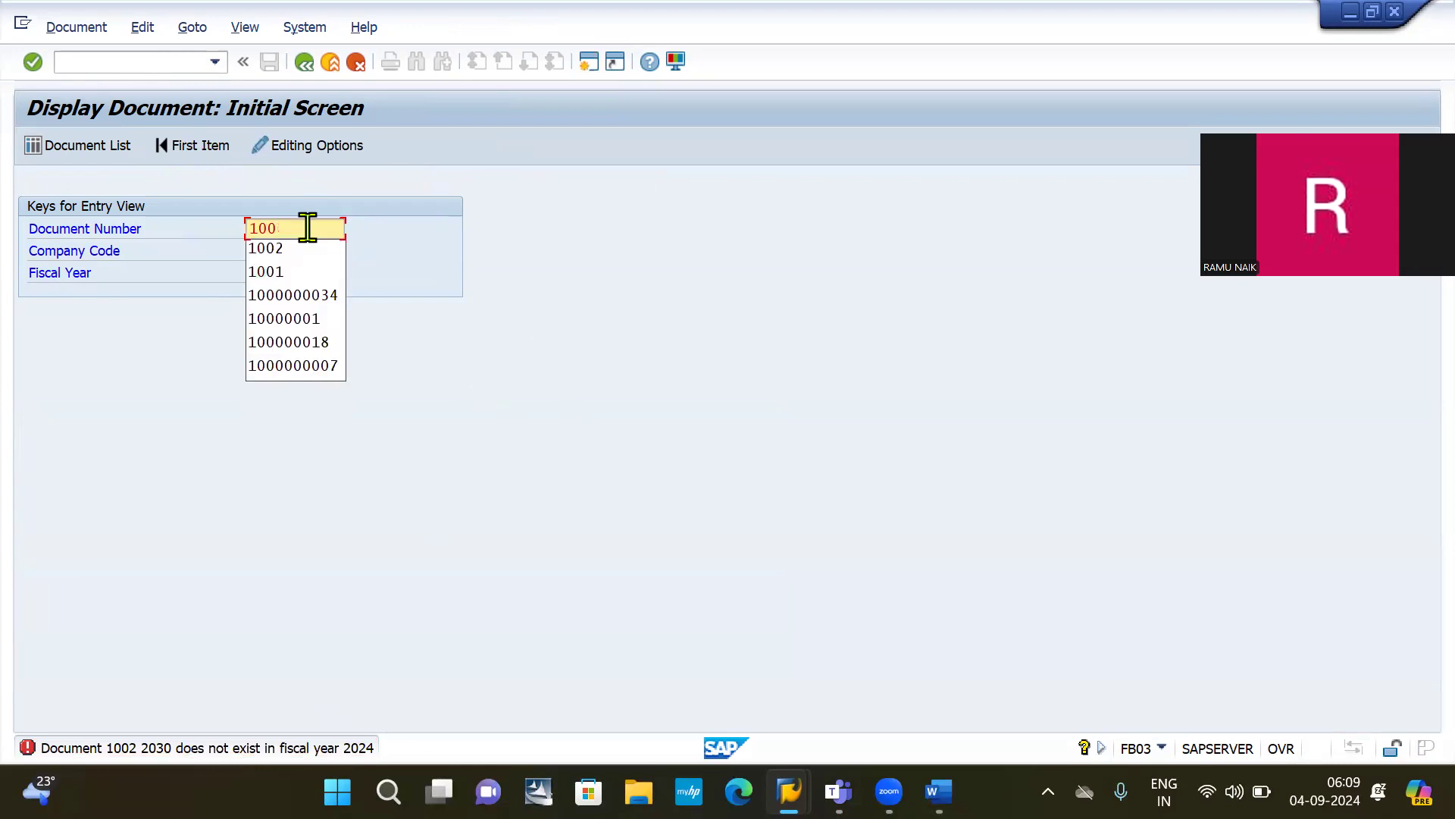
pyautogui.press('Down')
pyautogui.press('Down')
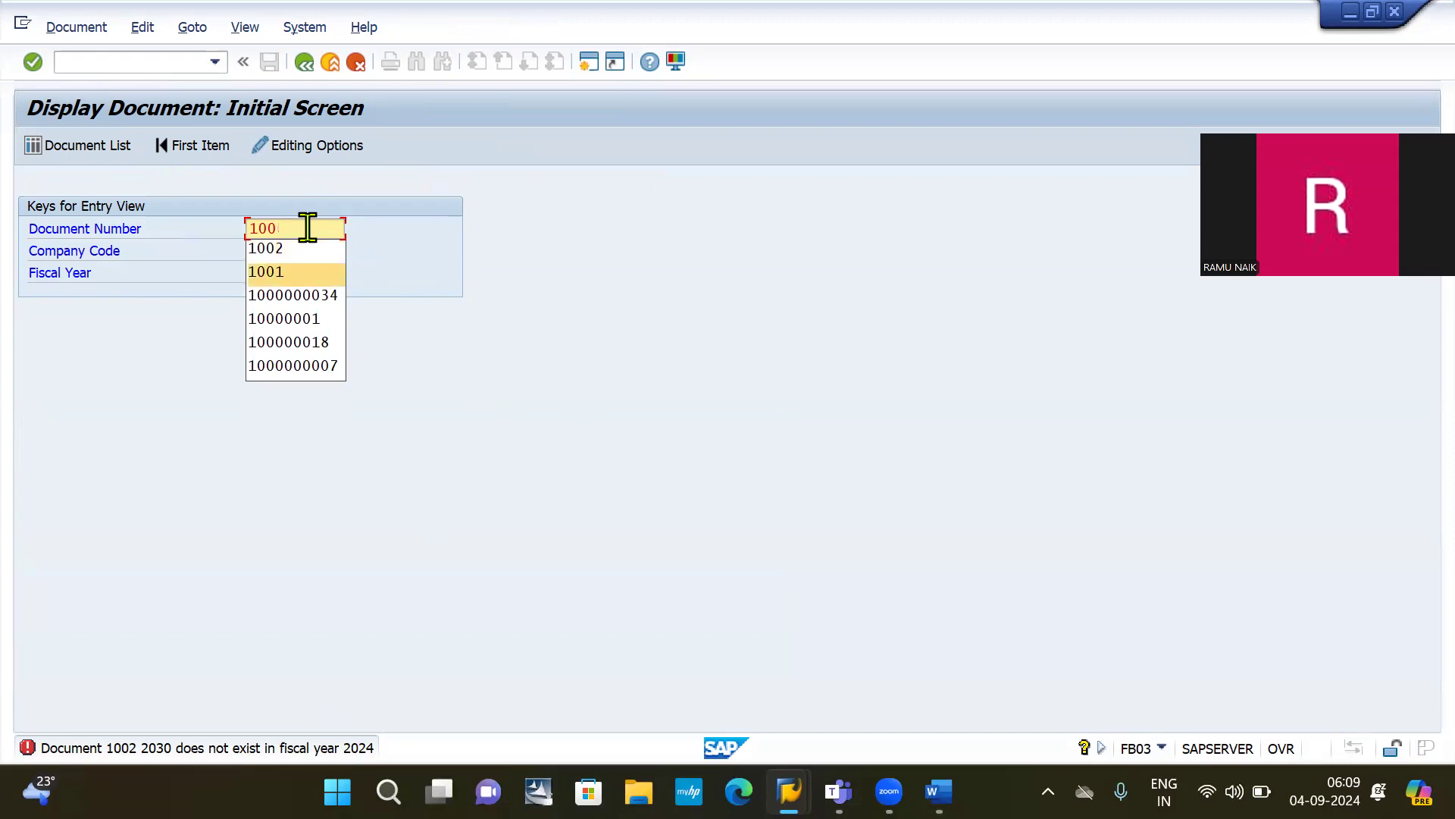
pyautogui.press('Return')
pyautogui.press('Return')
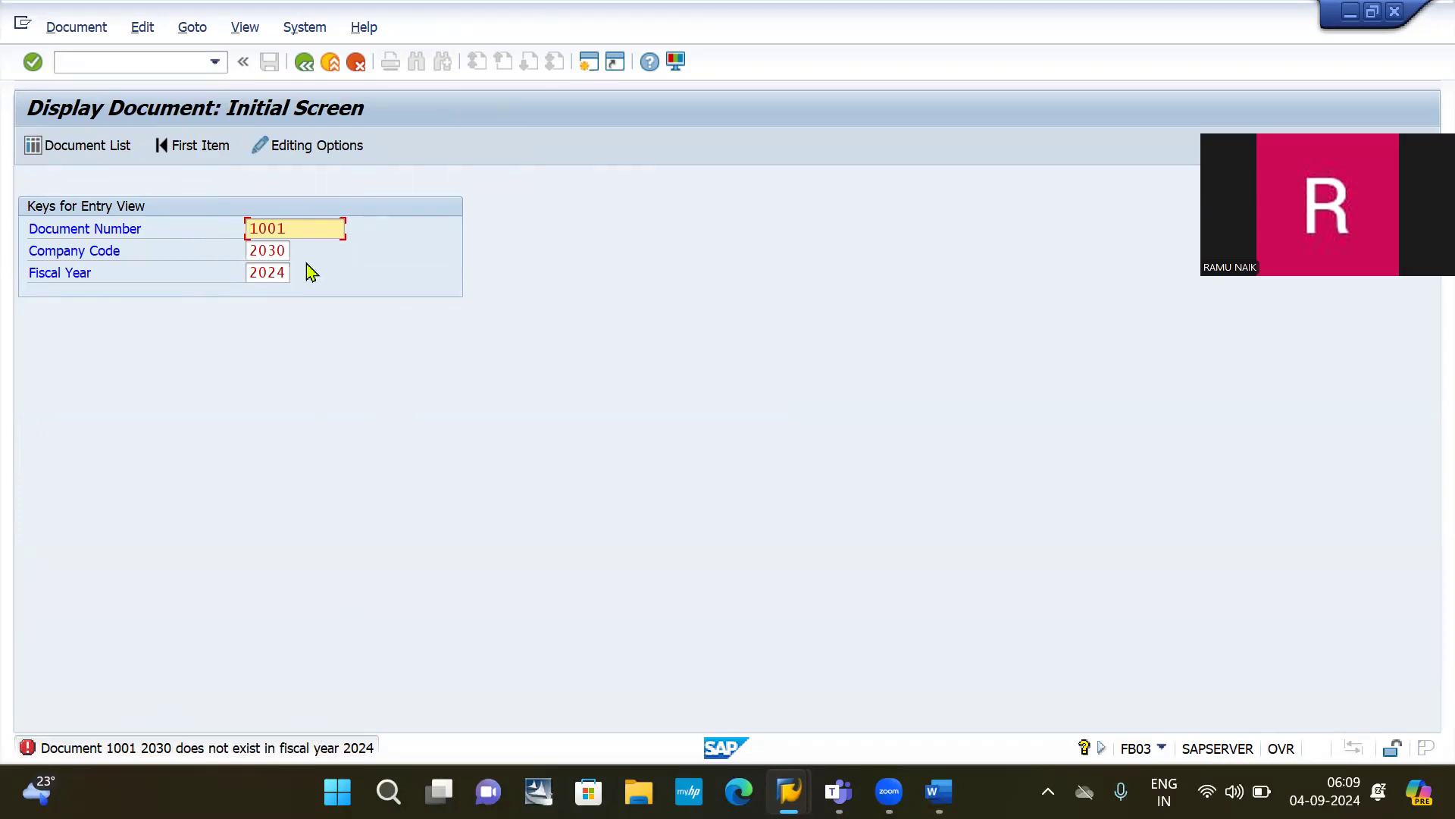
pyautogui.click(137, 62)
pyautogui.write('/')
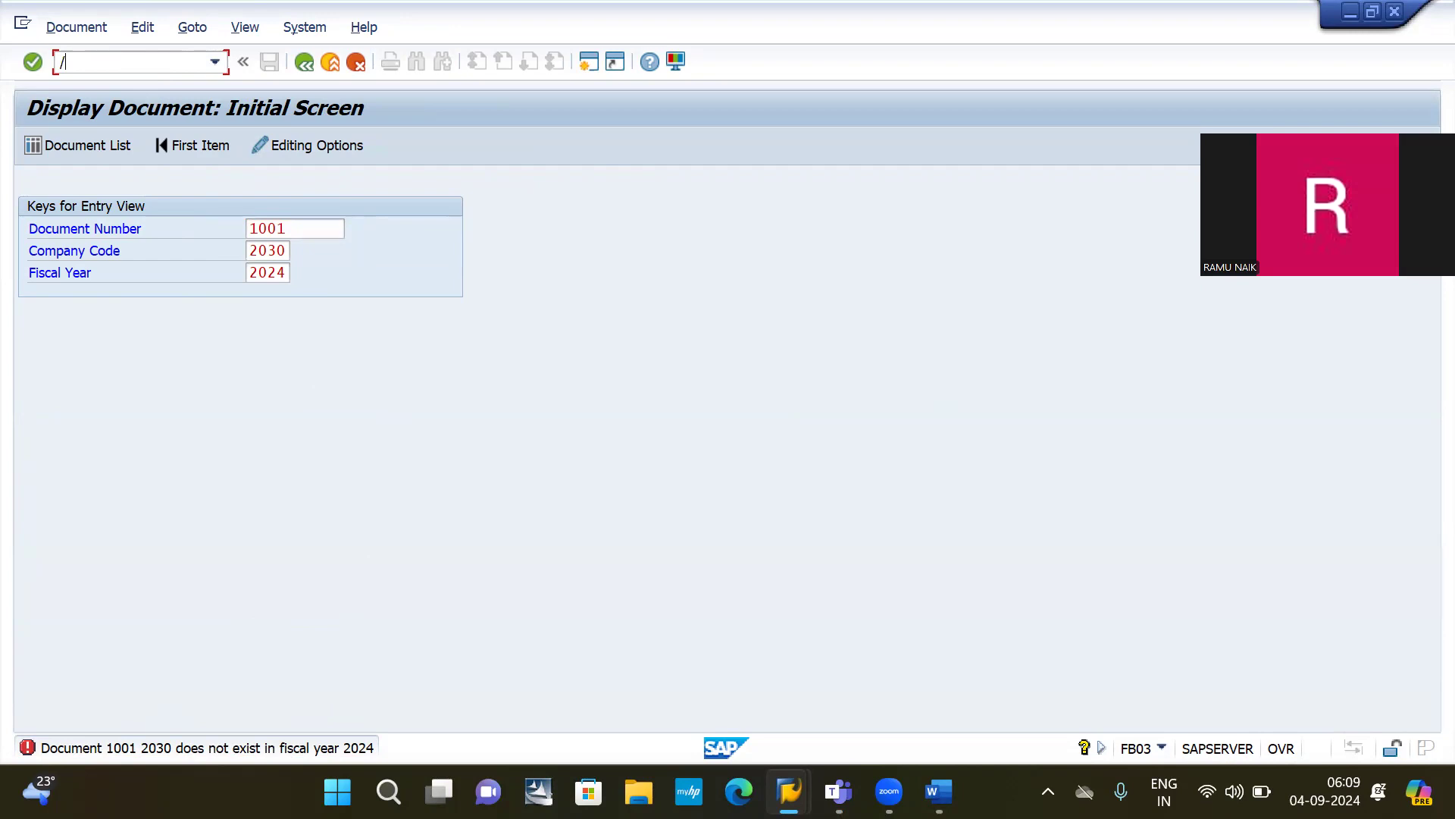
# Step: Run FBR2 and copy reference document 1002 (company 2030, year 2024) into a new SA posting
pyautogui.write('NFB4')
pyautogui.press('BackSpace')
pyautogui.write('R2')
pyautogui.press('Return')
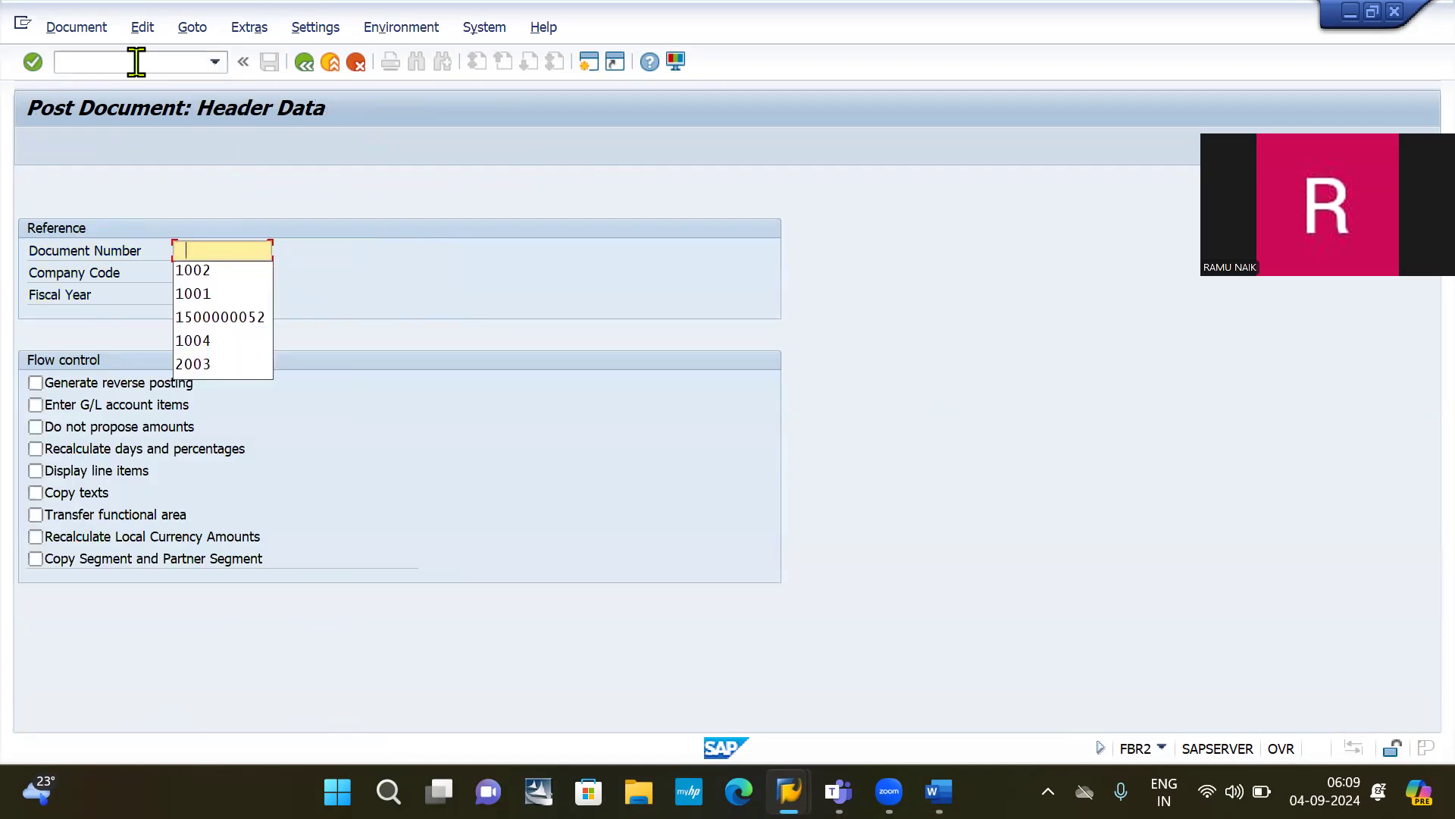
pyautogui.press('Down')
pyautogui.press('Return')
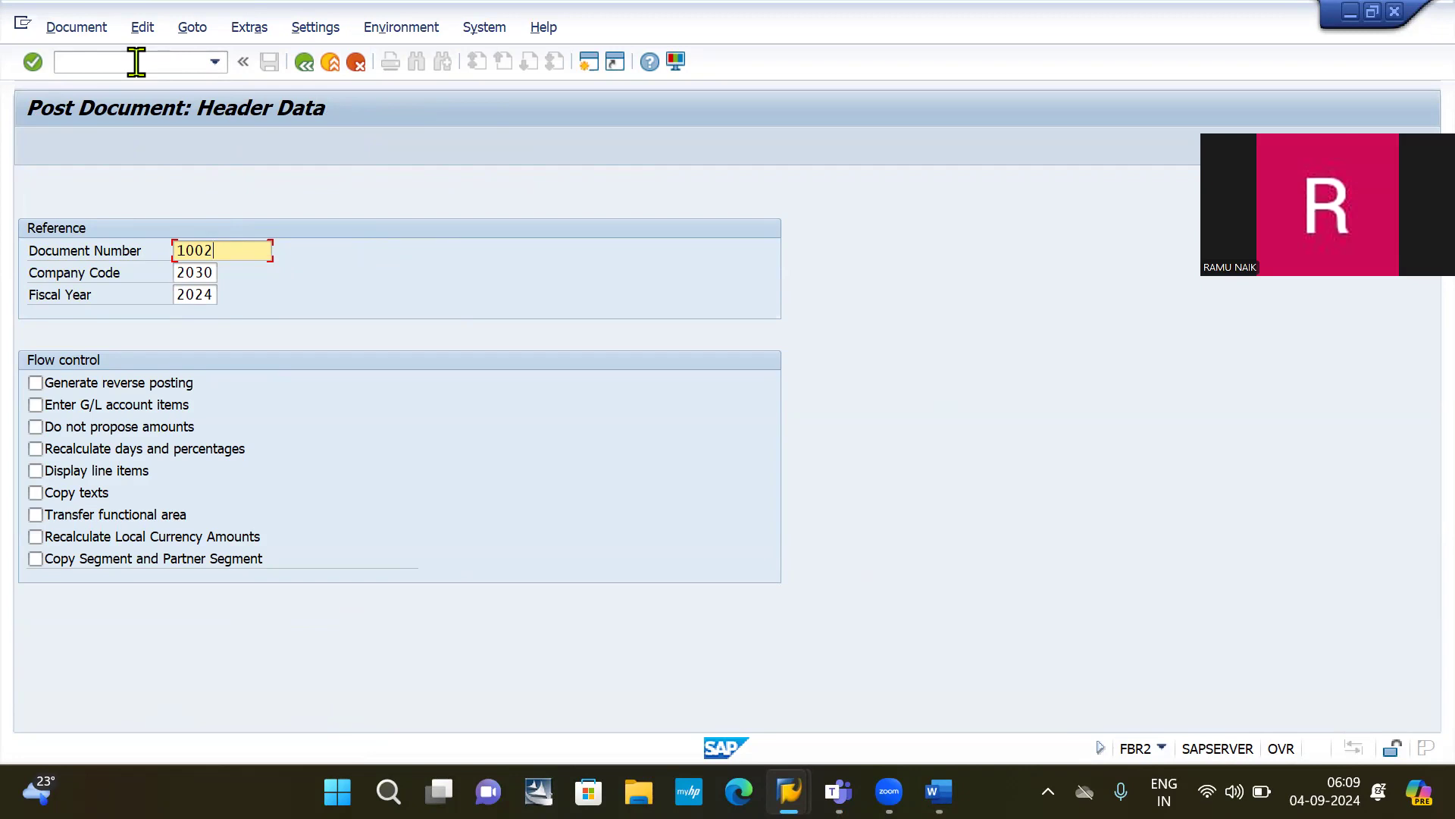
pyautogui.press('Return')
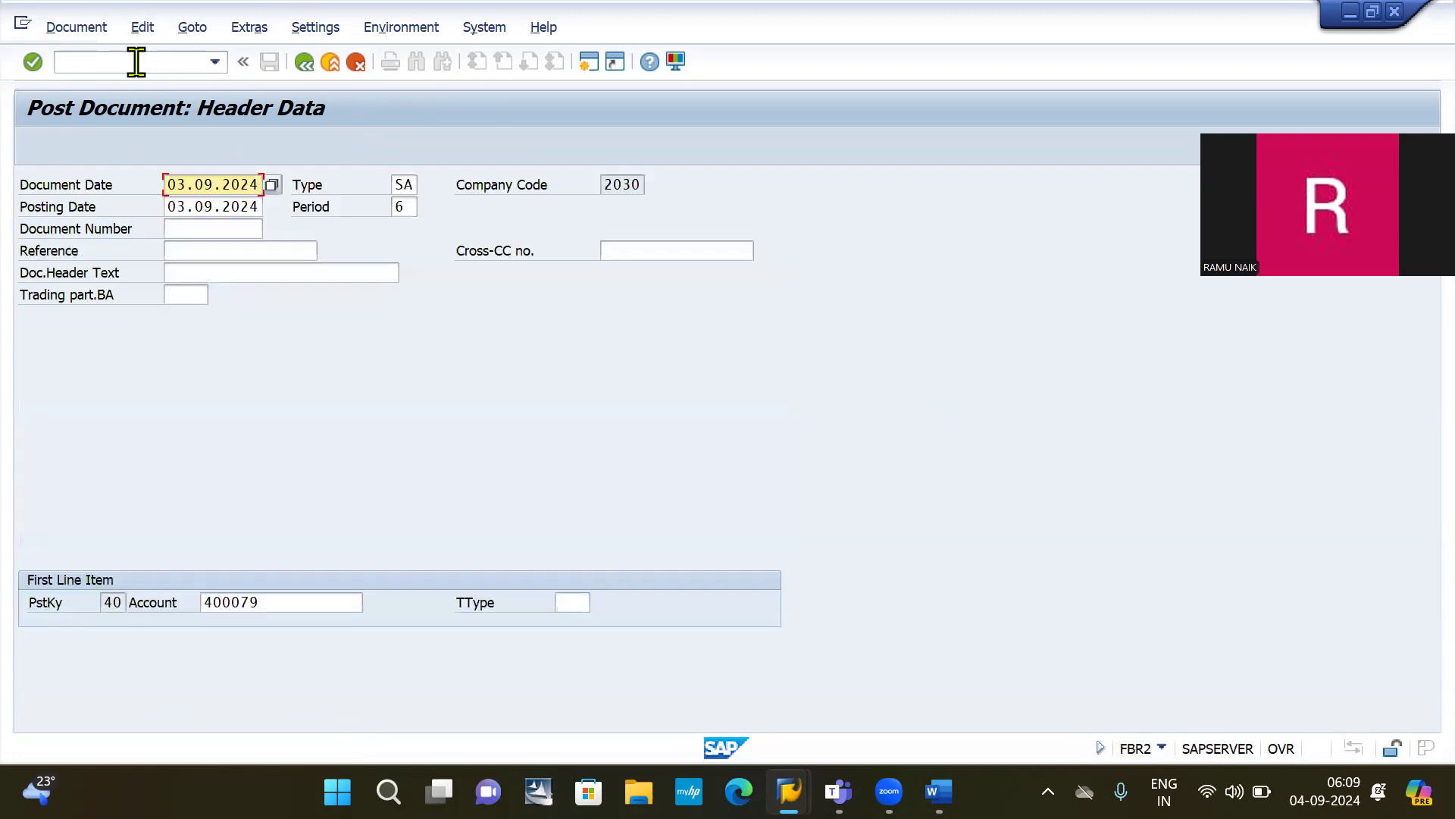
pyautogui.click(136, 61)
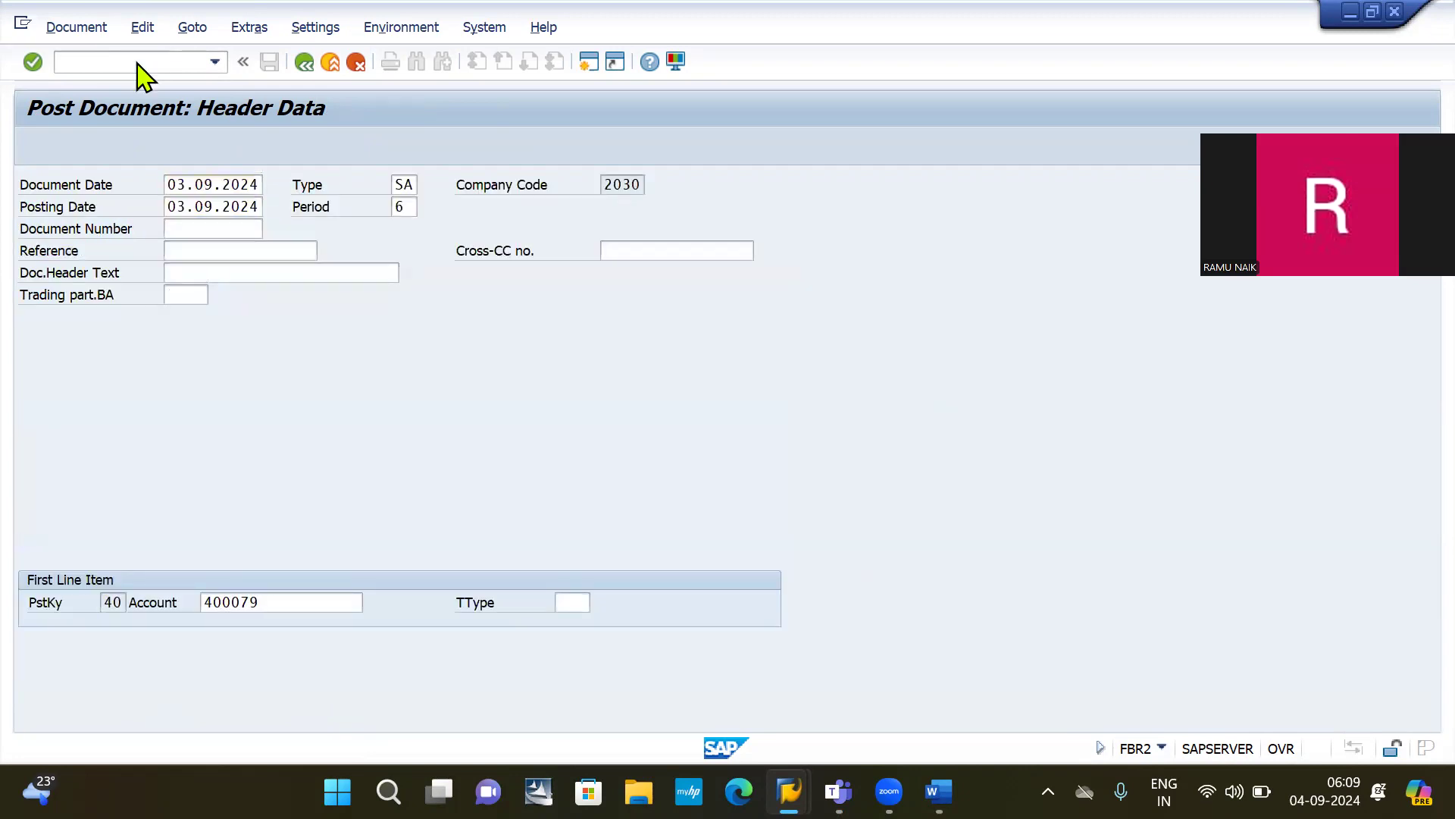
pyautogui.press('Return')
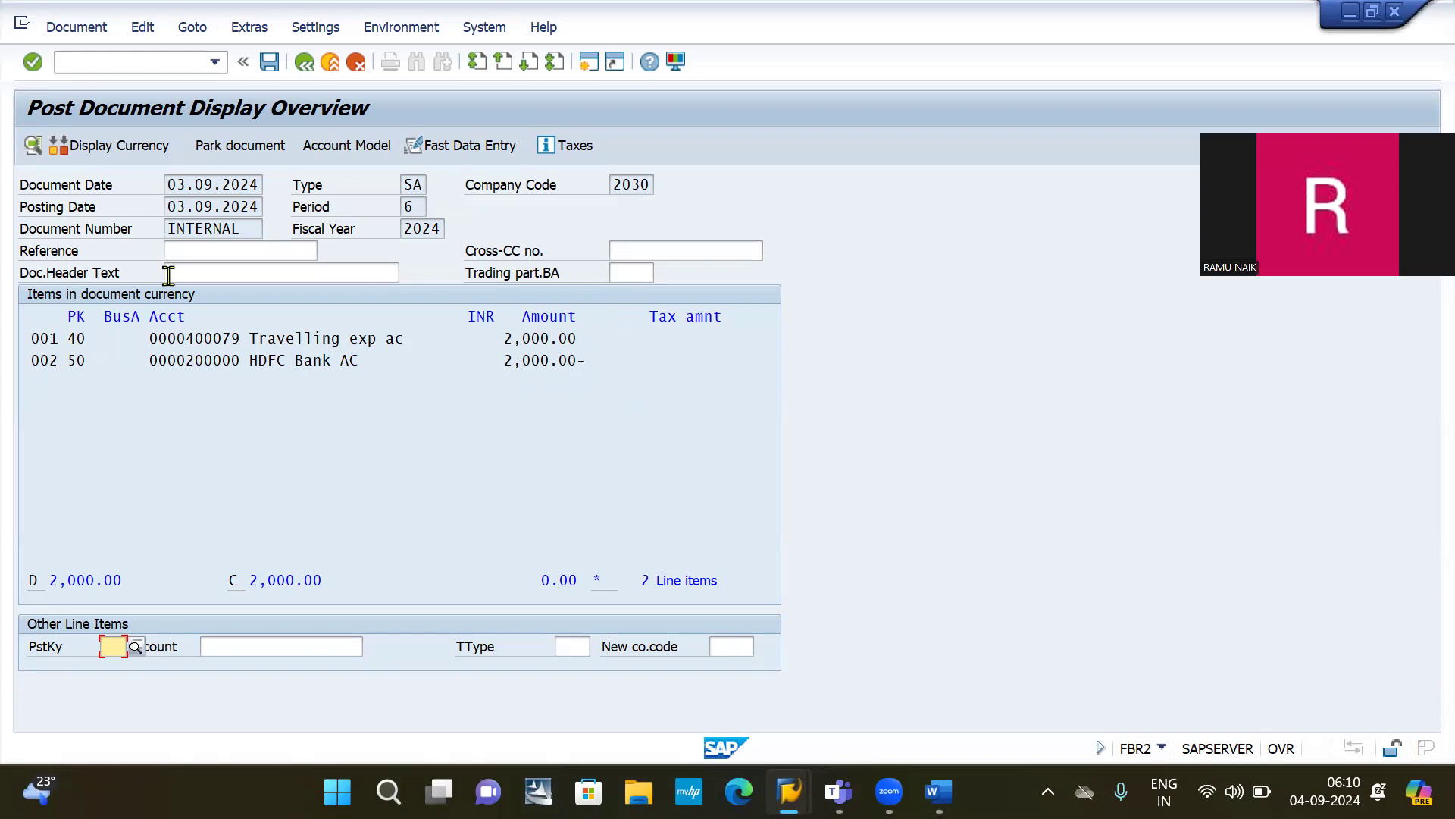
pyautogui.click(269, 62)
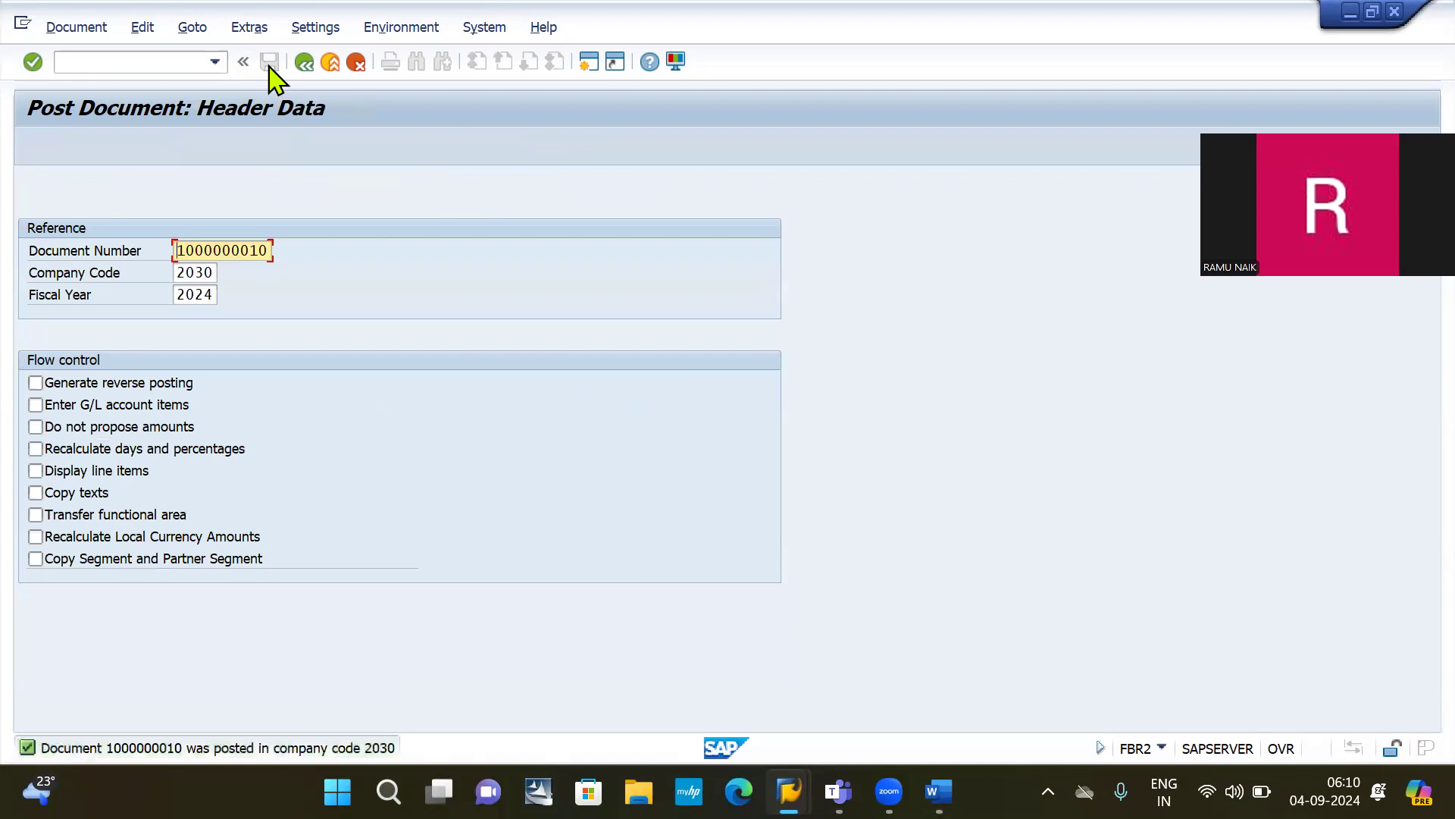
pyautogui.doubleClick(260, 250)
pyautogui.press('BackSpace')
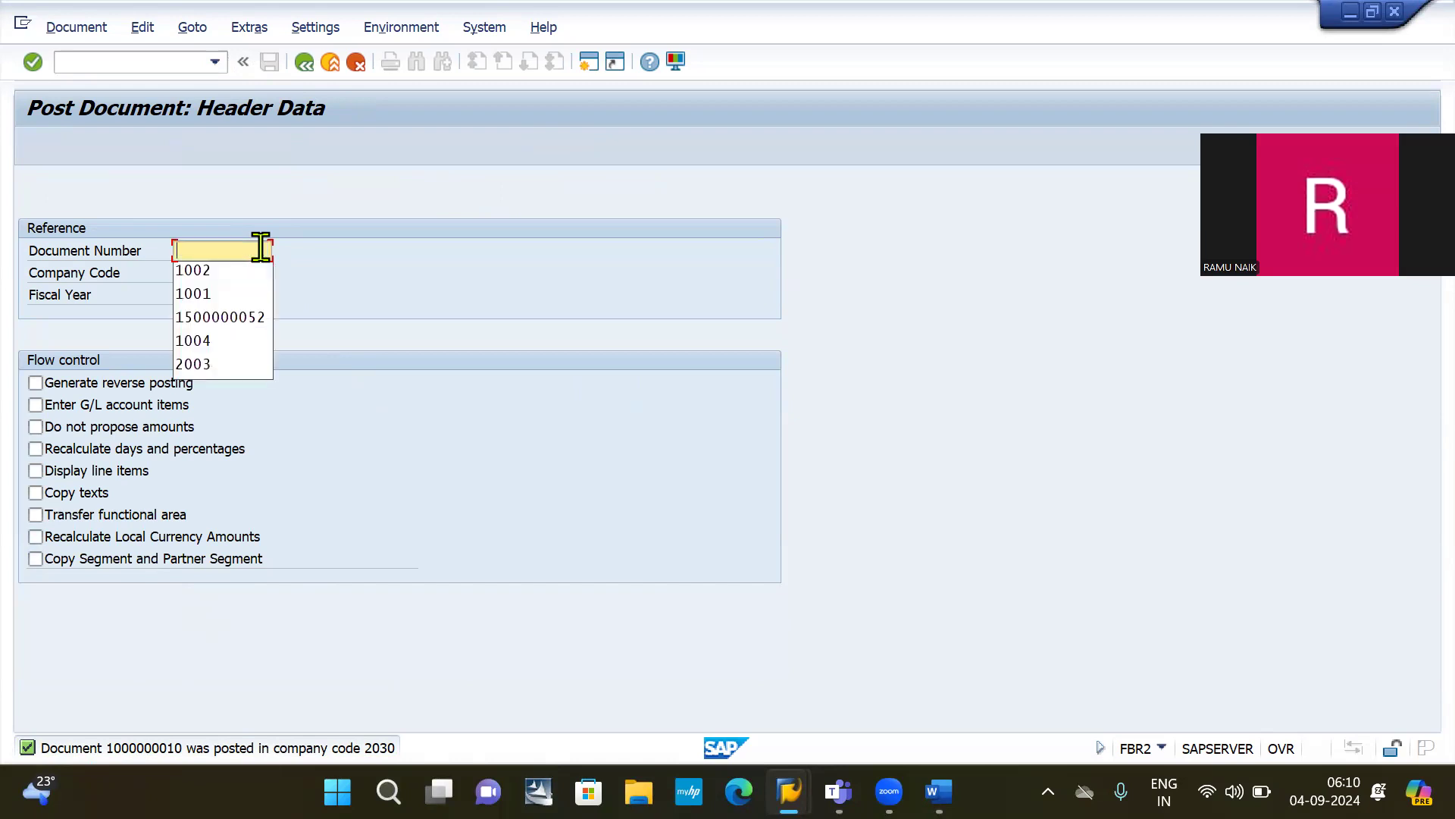
pyautogui.press('Down')
pyautogui.press('Return')
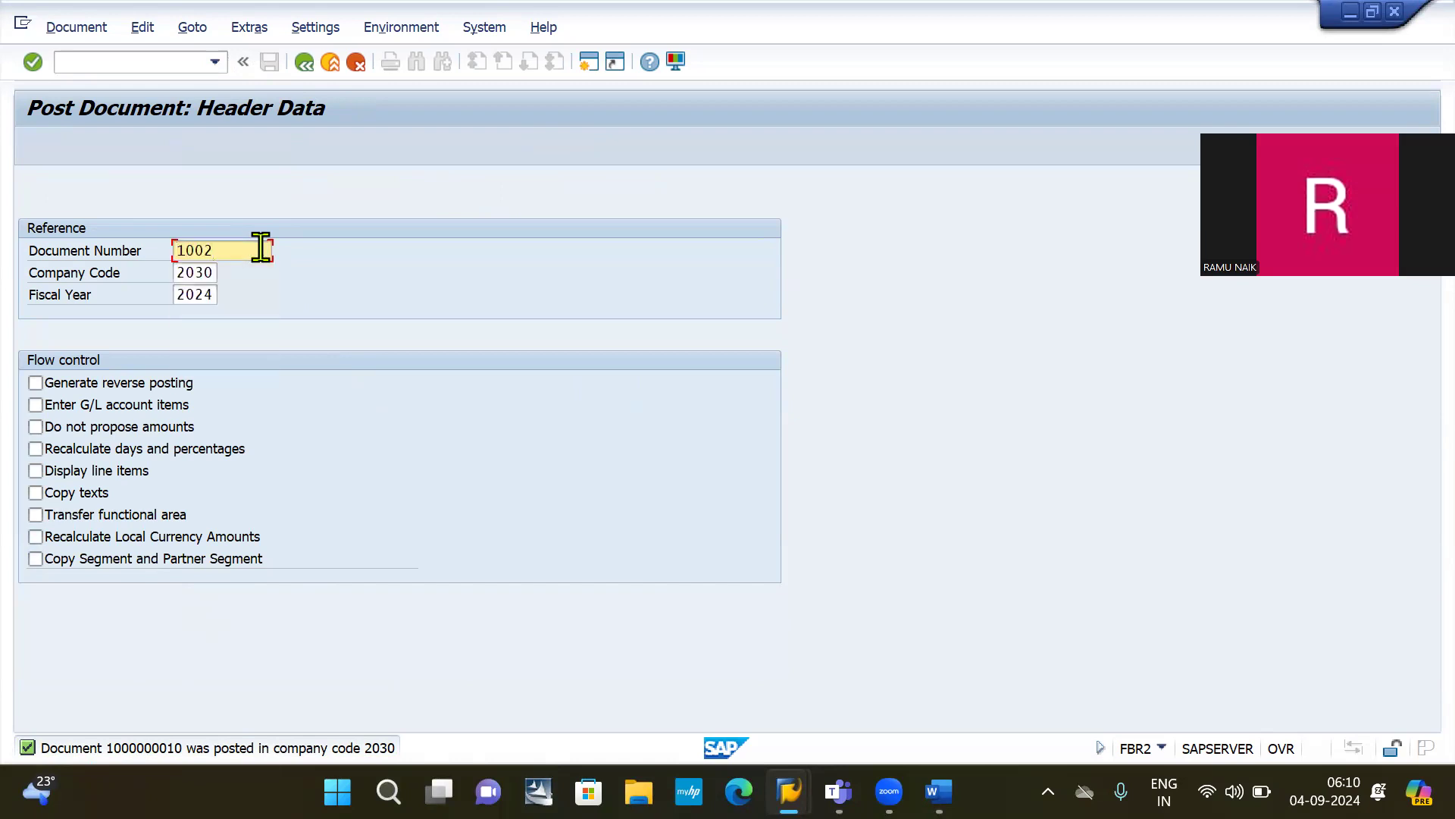
pyautogui.press('Return')
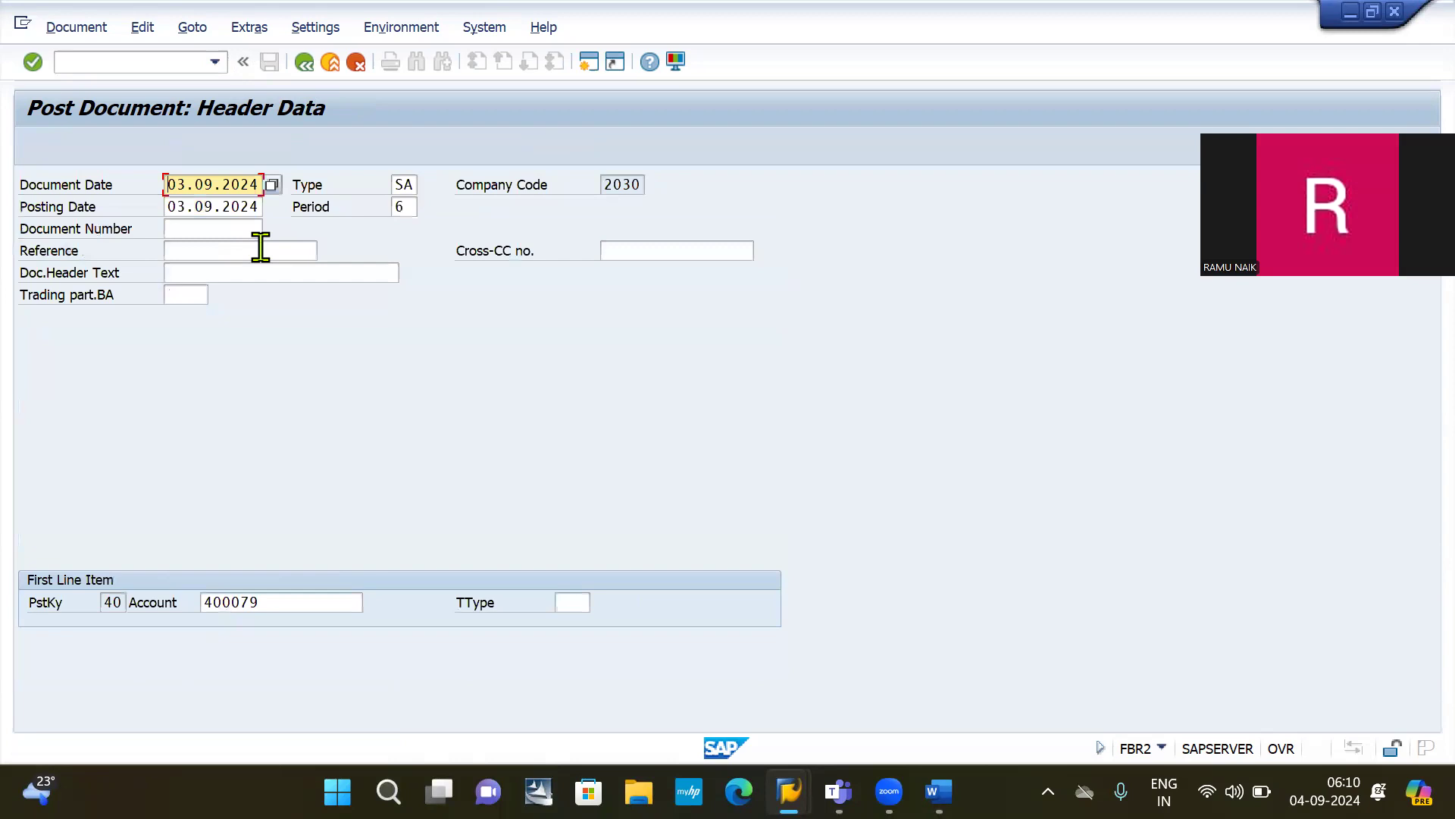
pyautogui.press('Return')
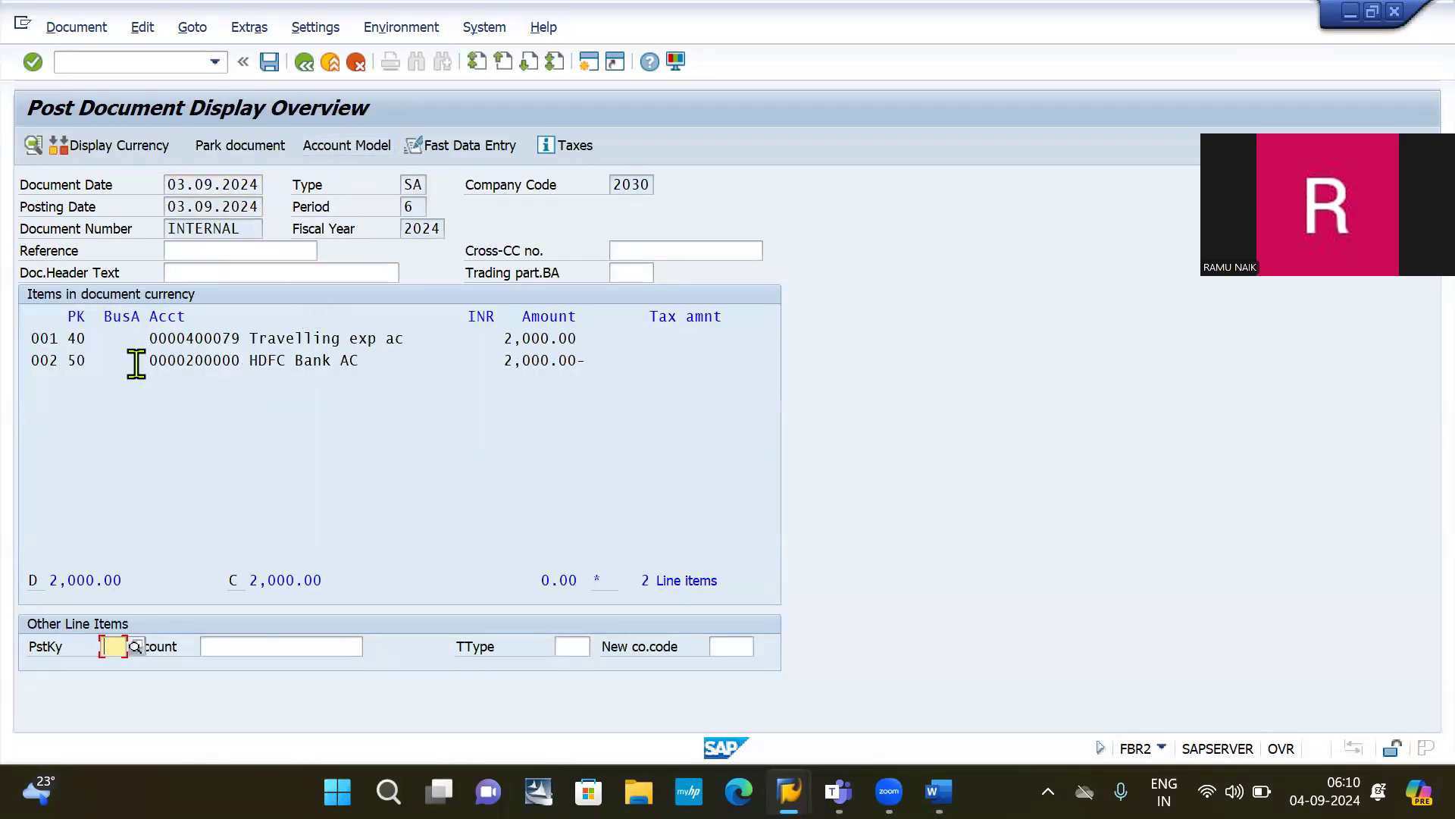
pyautogui.click(269, 64)
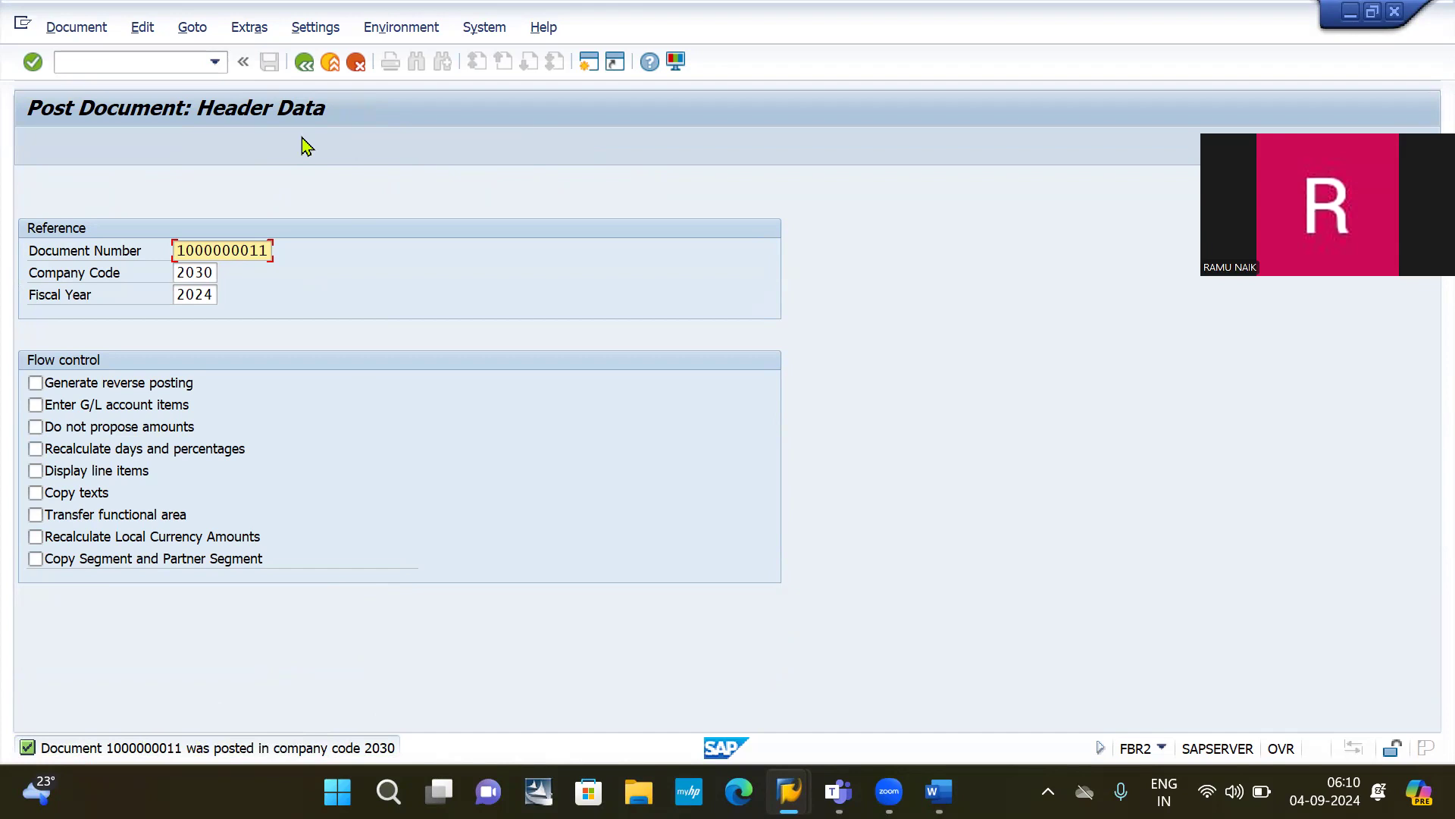
pyautogui.click(113, 65)
pyautogui.write('/NFB03')
pyautogui.press('Return')
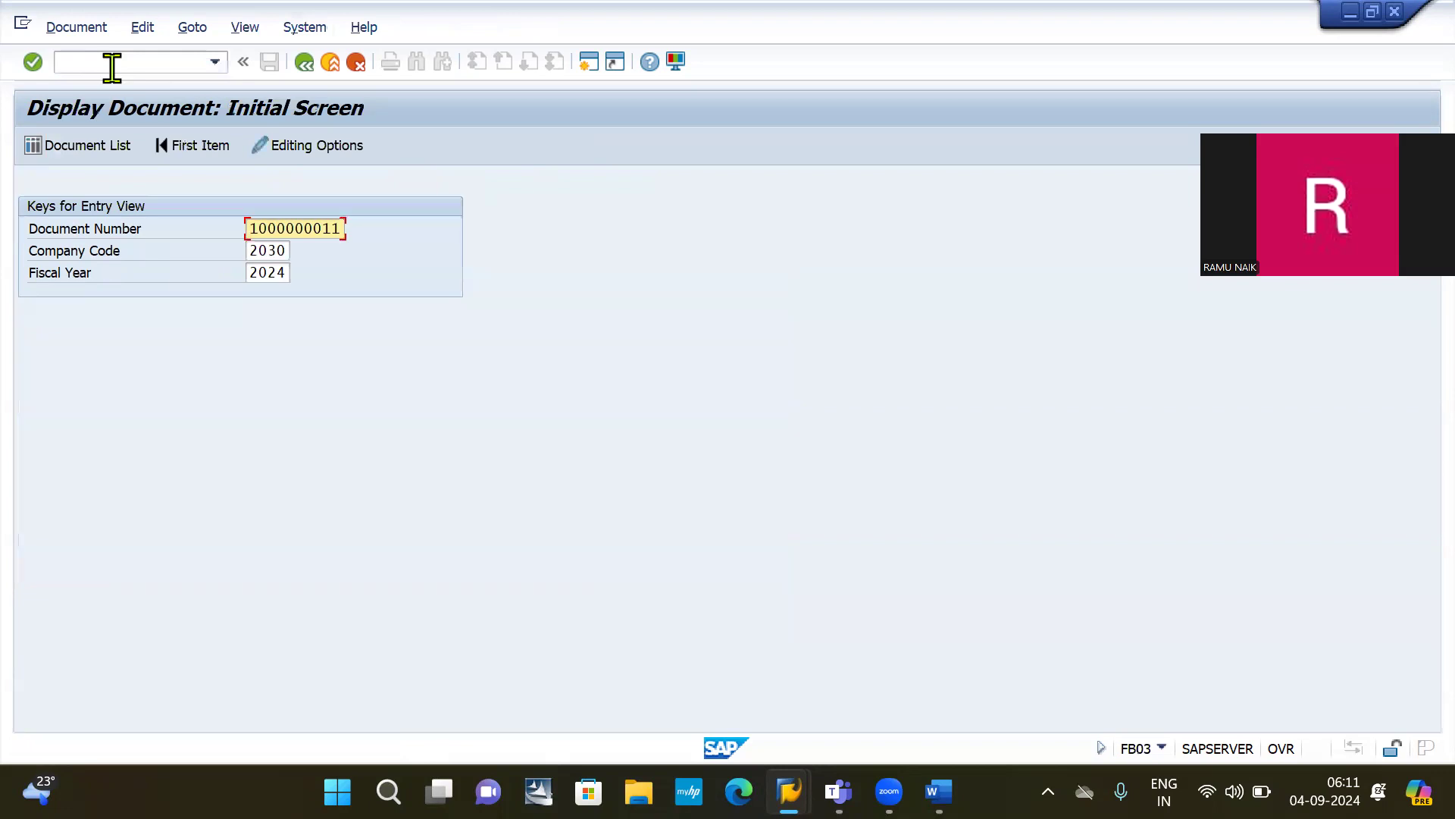
pyautogui.press('Return')
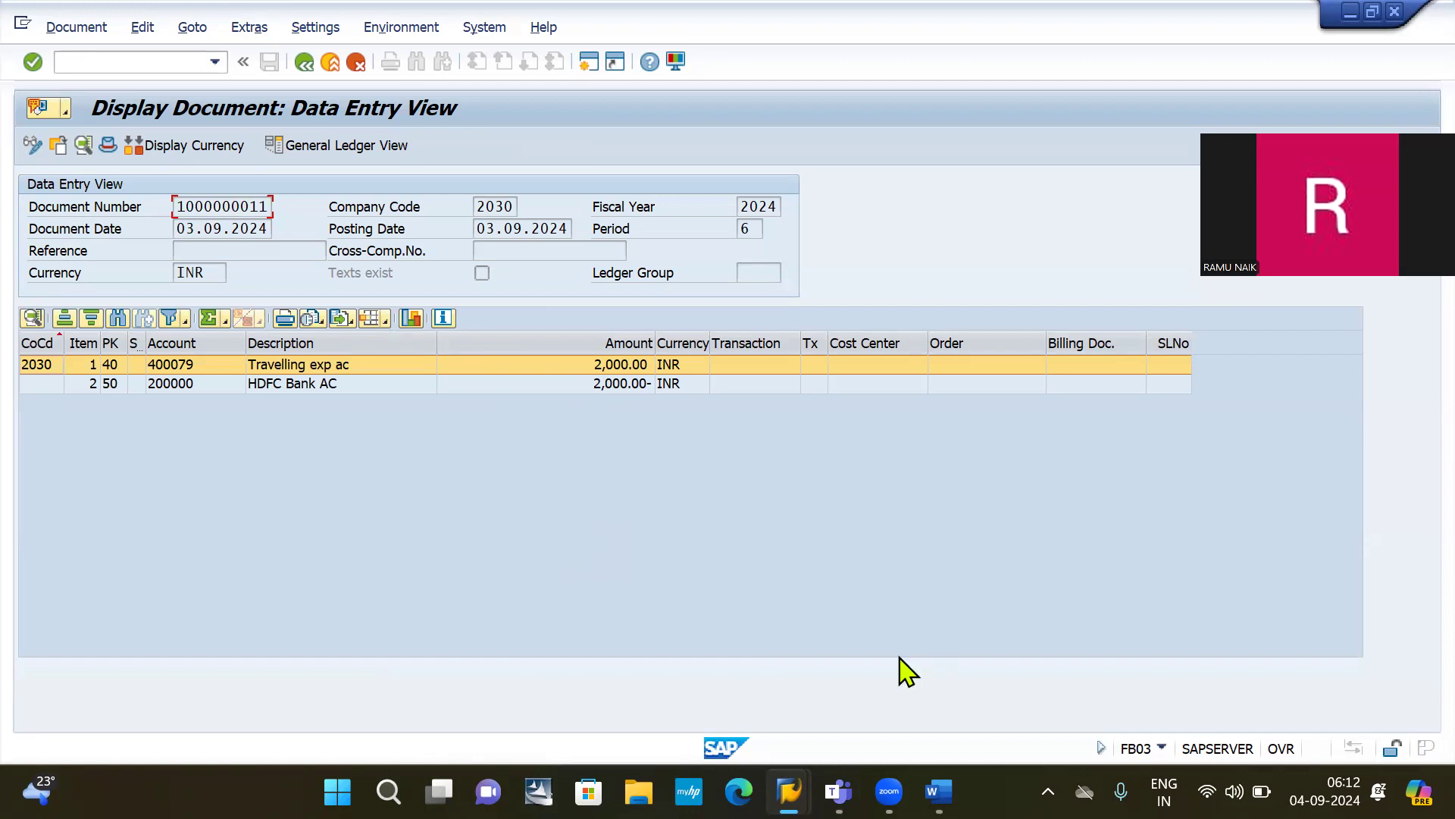
pyautogui.click(1287, 632)
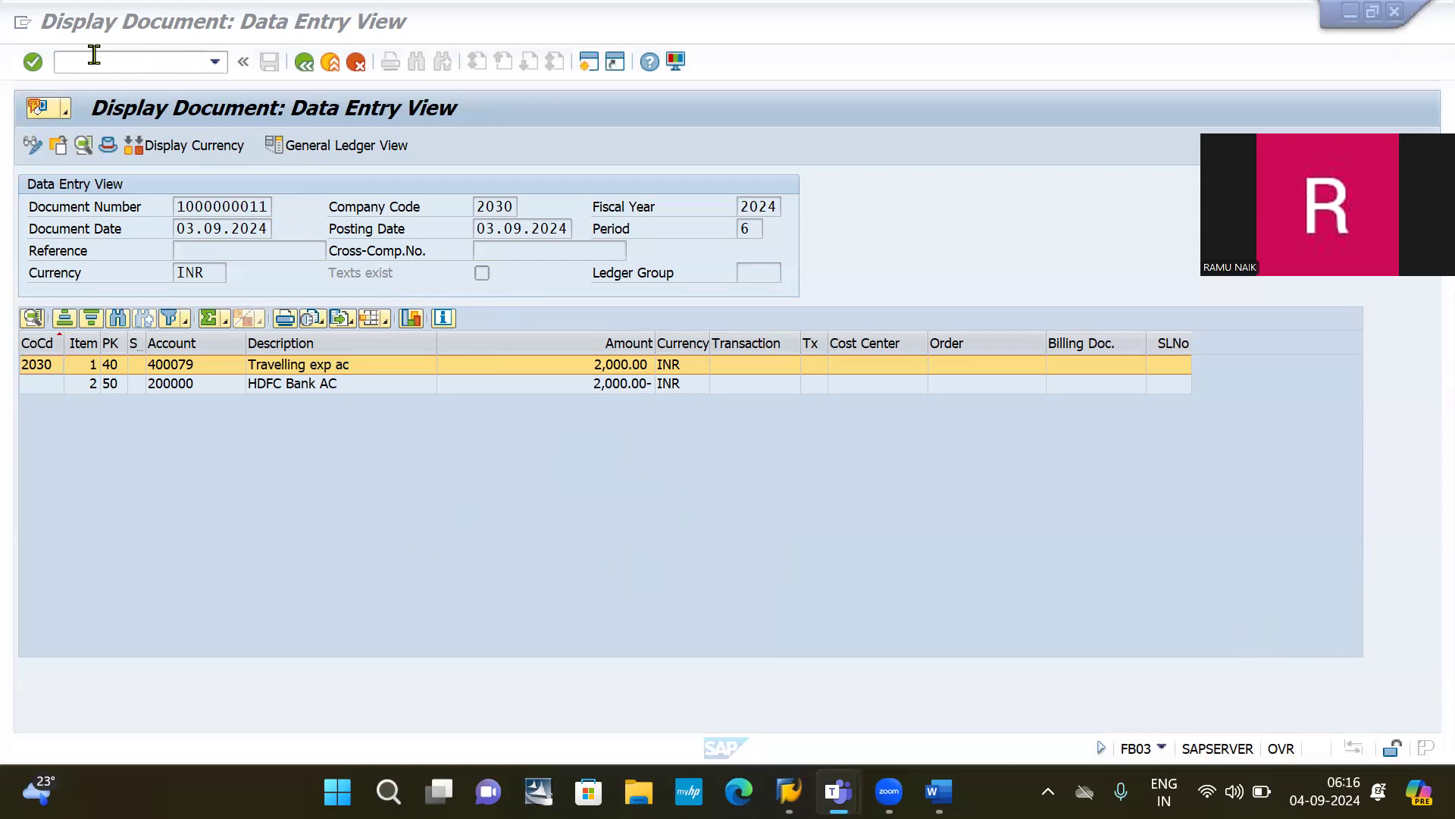
pyautogui.click(118, 63)
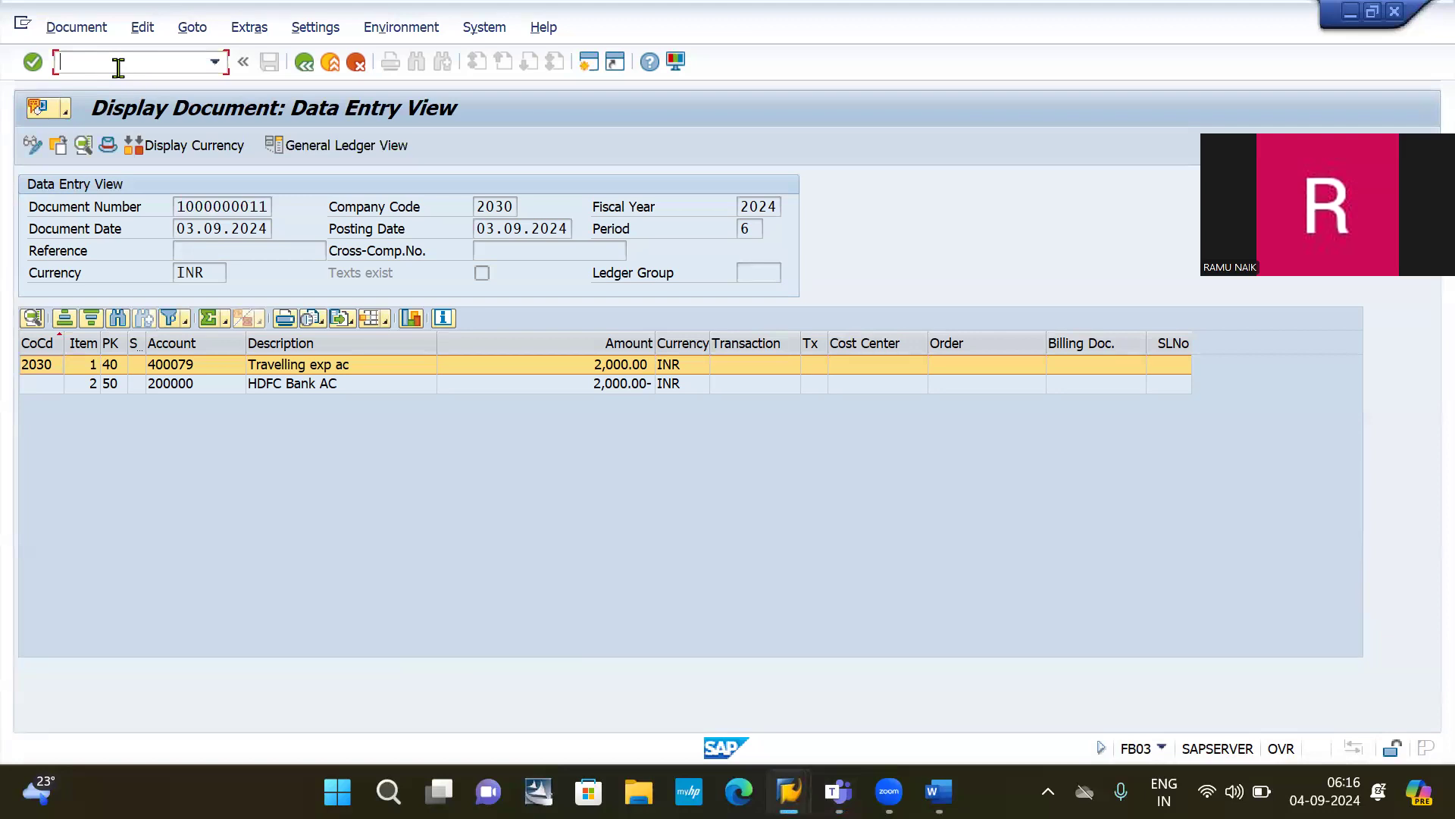
pyautogui.write('/NFB50')
# Step: Start FB50 for company code 2030, hide the template tree and select the first G/L account cell
pyautogui.press('Return')
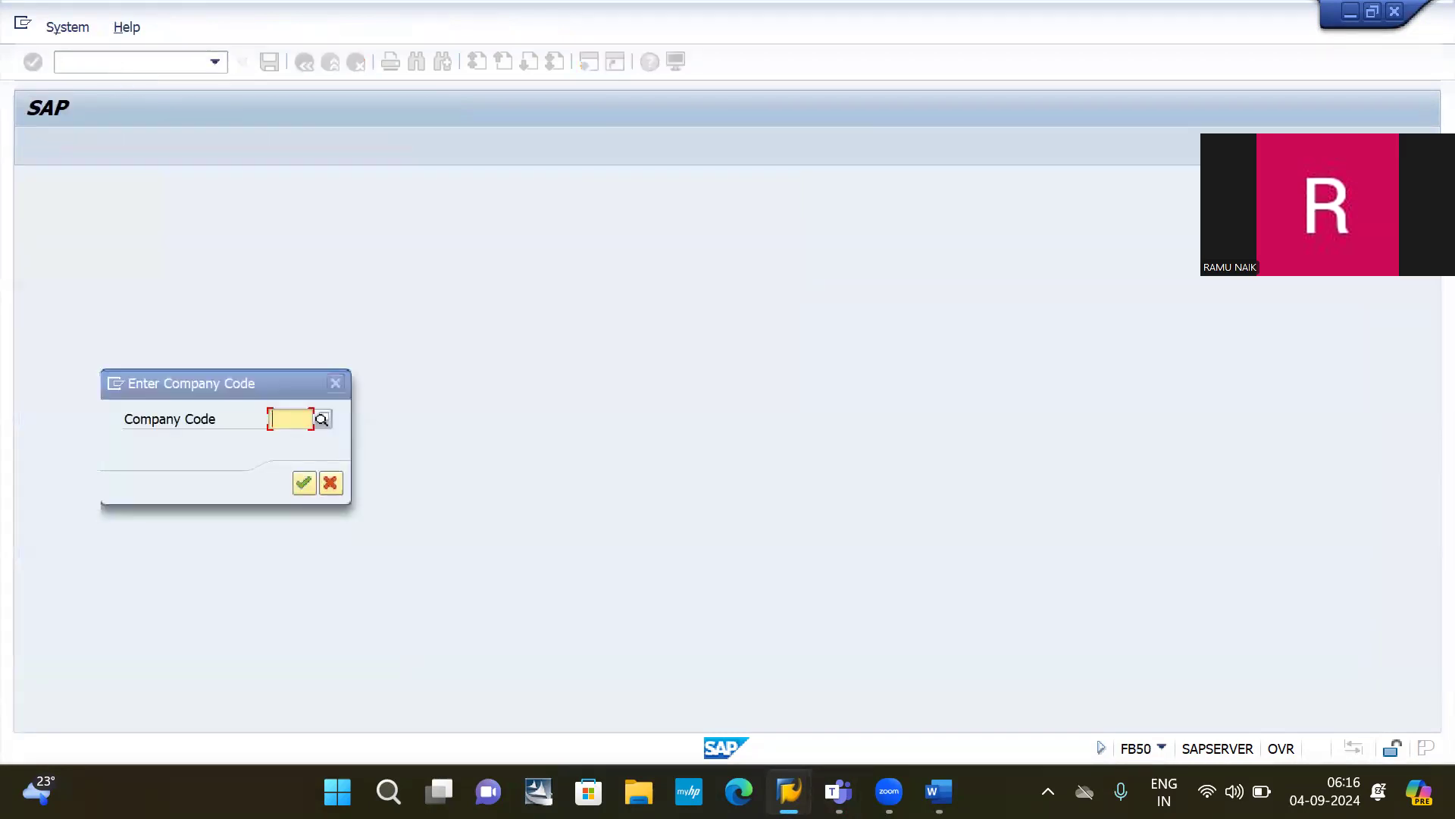
pyautogui.write('2030')
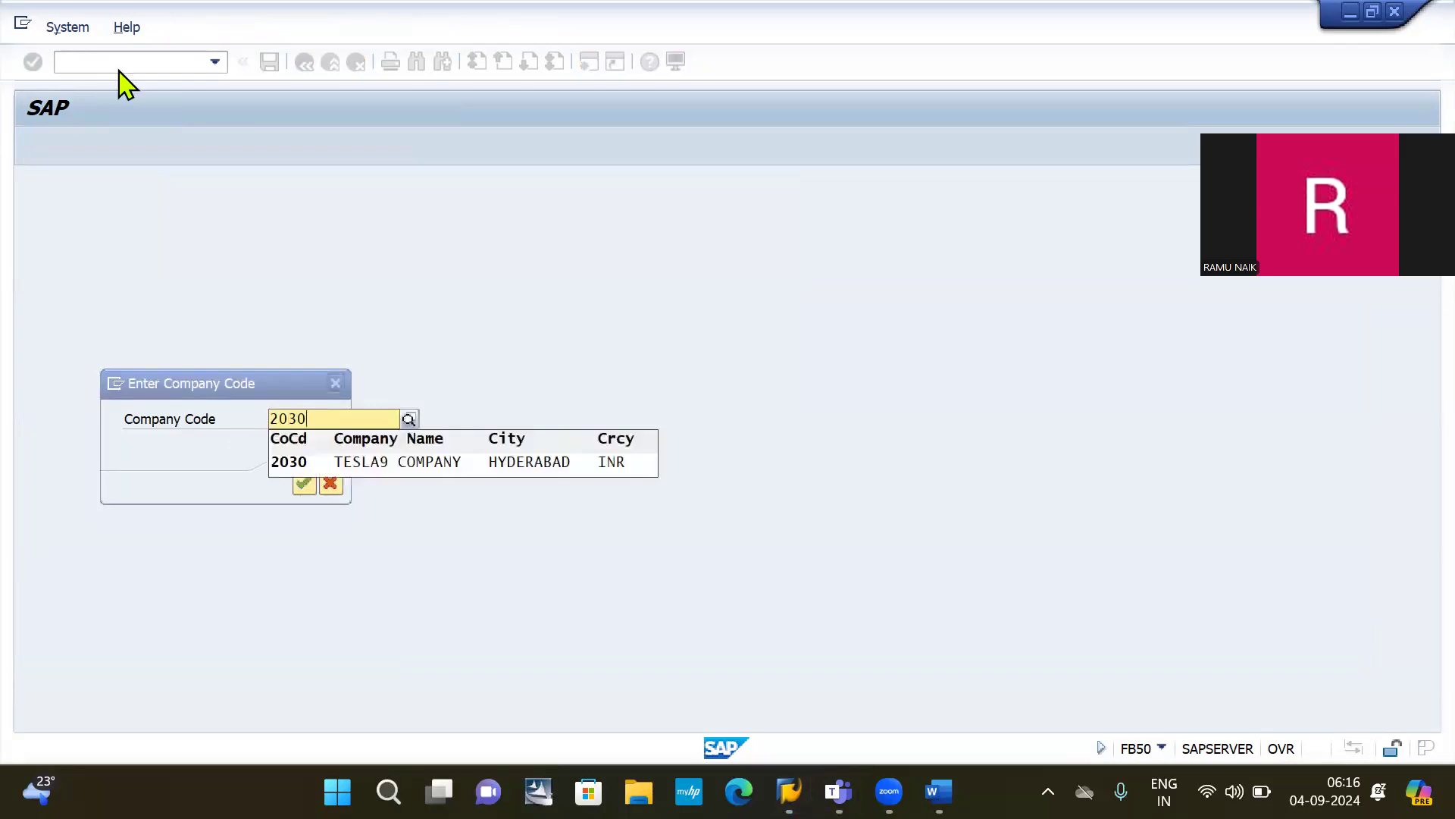
pyautogui.press('Down')
pyautogui.press('Return')
pyautogui.press('Return')
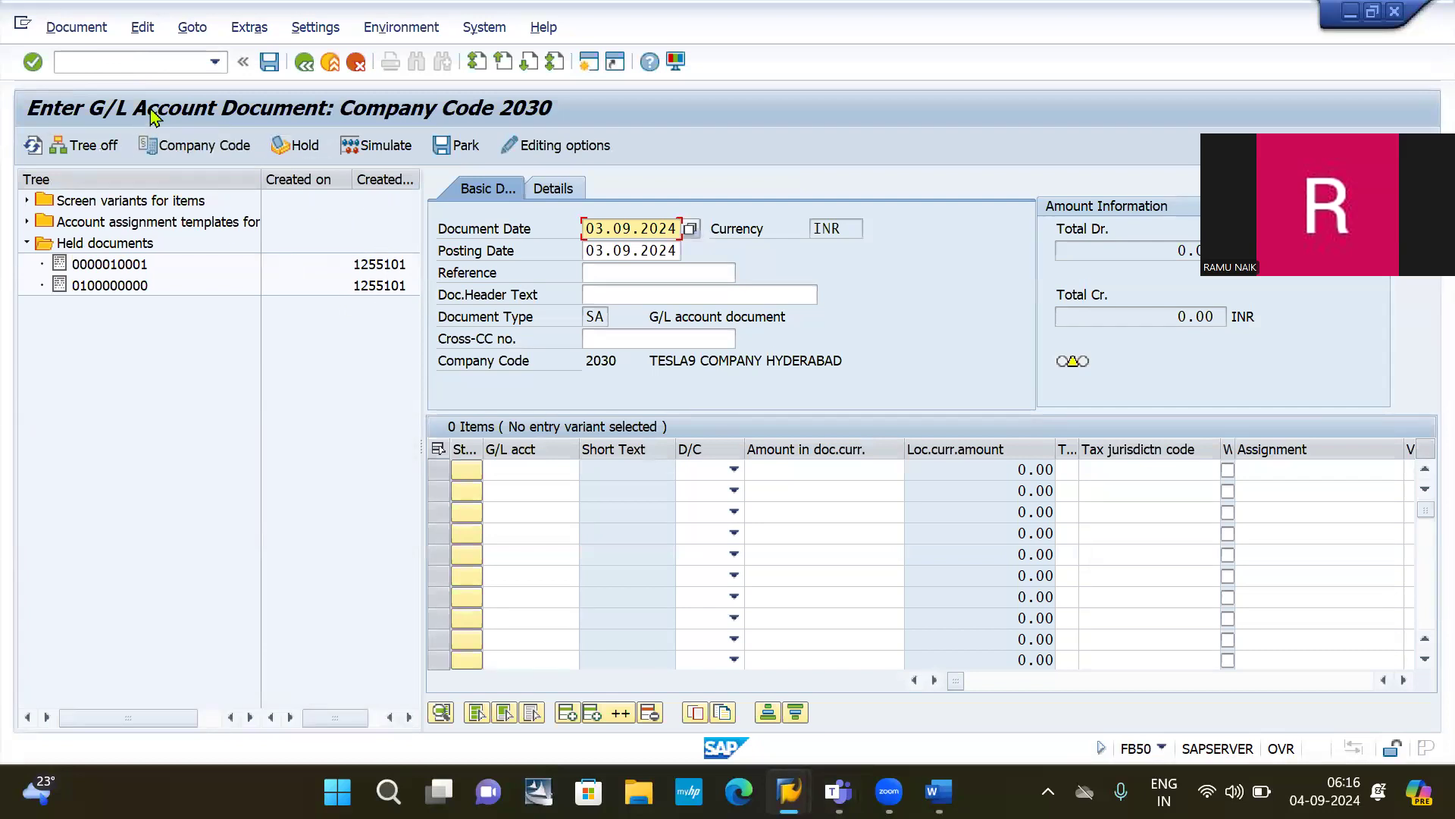
pyautogui.click(77, 151)
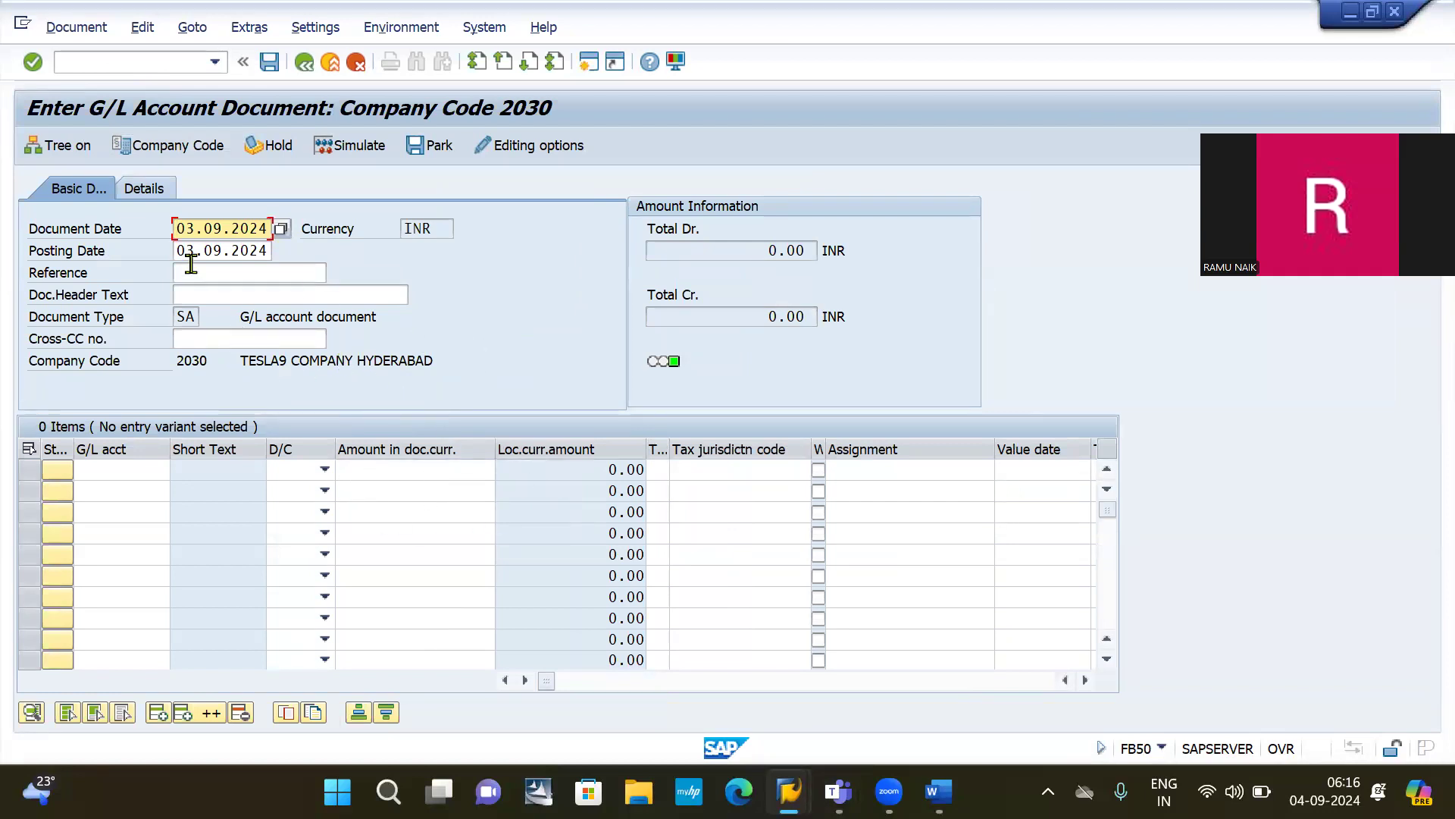
pyautogui.click(117, 470)
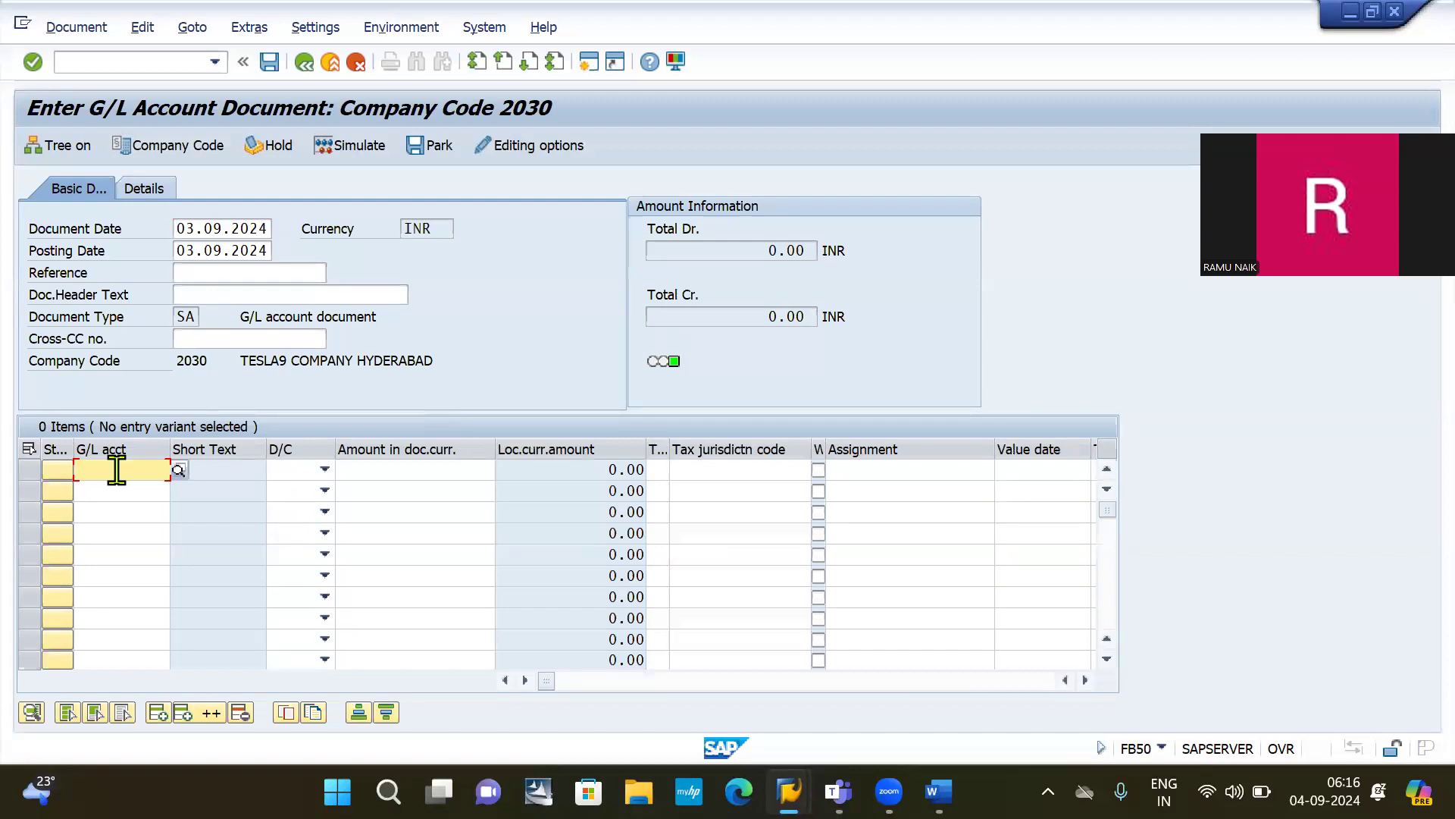
# Step: Open G/L account master maintenance FS00 in a second SAP session
pyautogui.click(132, 61)
pyautogui.write('/NFSS0')
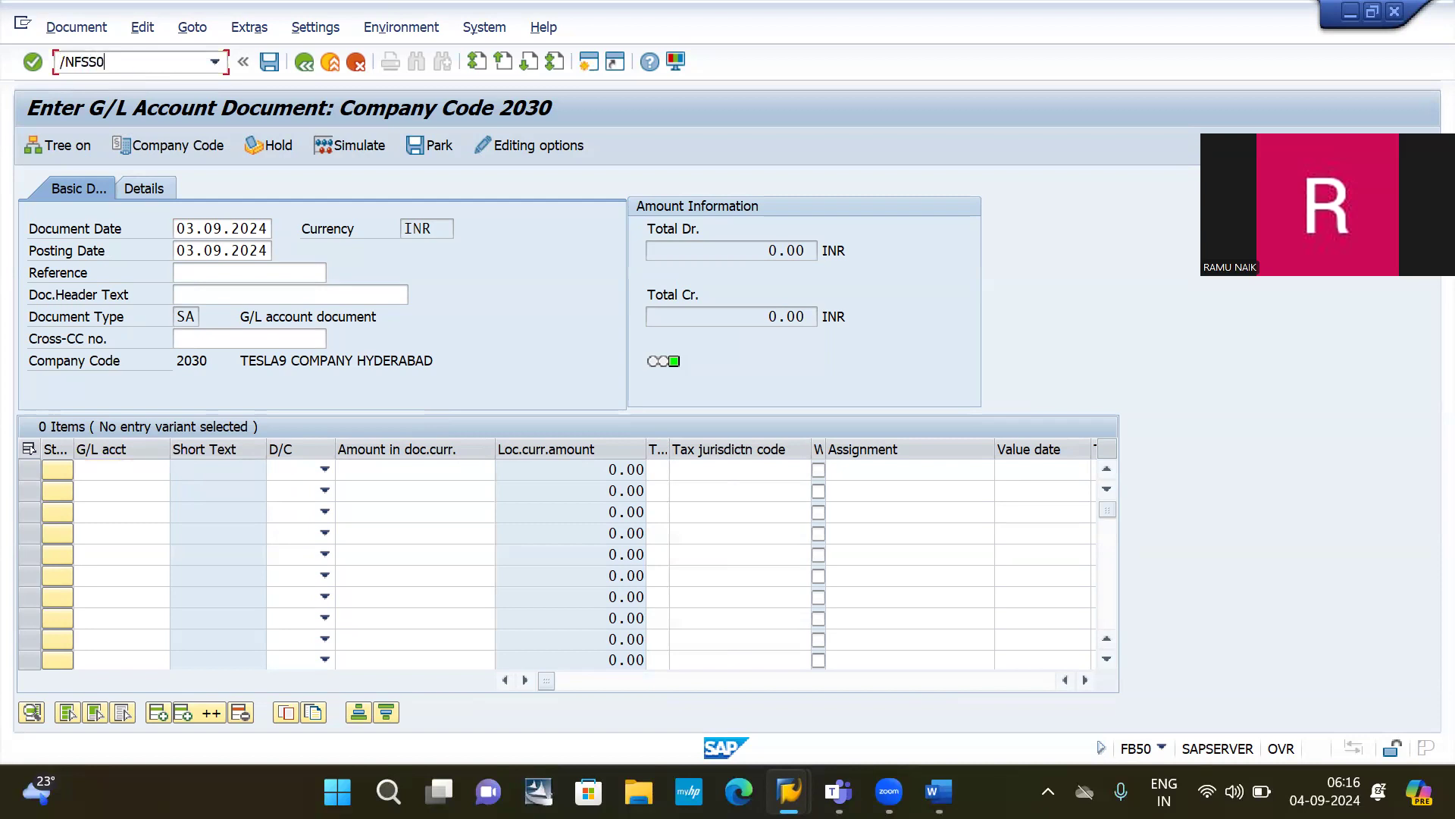
pyautogui.press('BackSpace')
pyautogui.press('BackSpace')
pyautogui.press('BackSpace')
pyautogui.press('BackSpace')
pyautogui.press('BackSpace')
pyautogui.press('BackSpace')
pyautogui.click(590, 65)
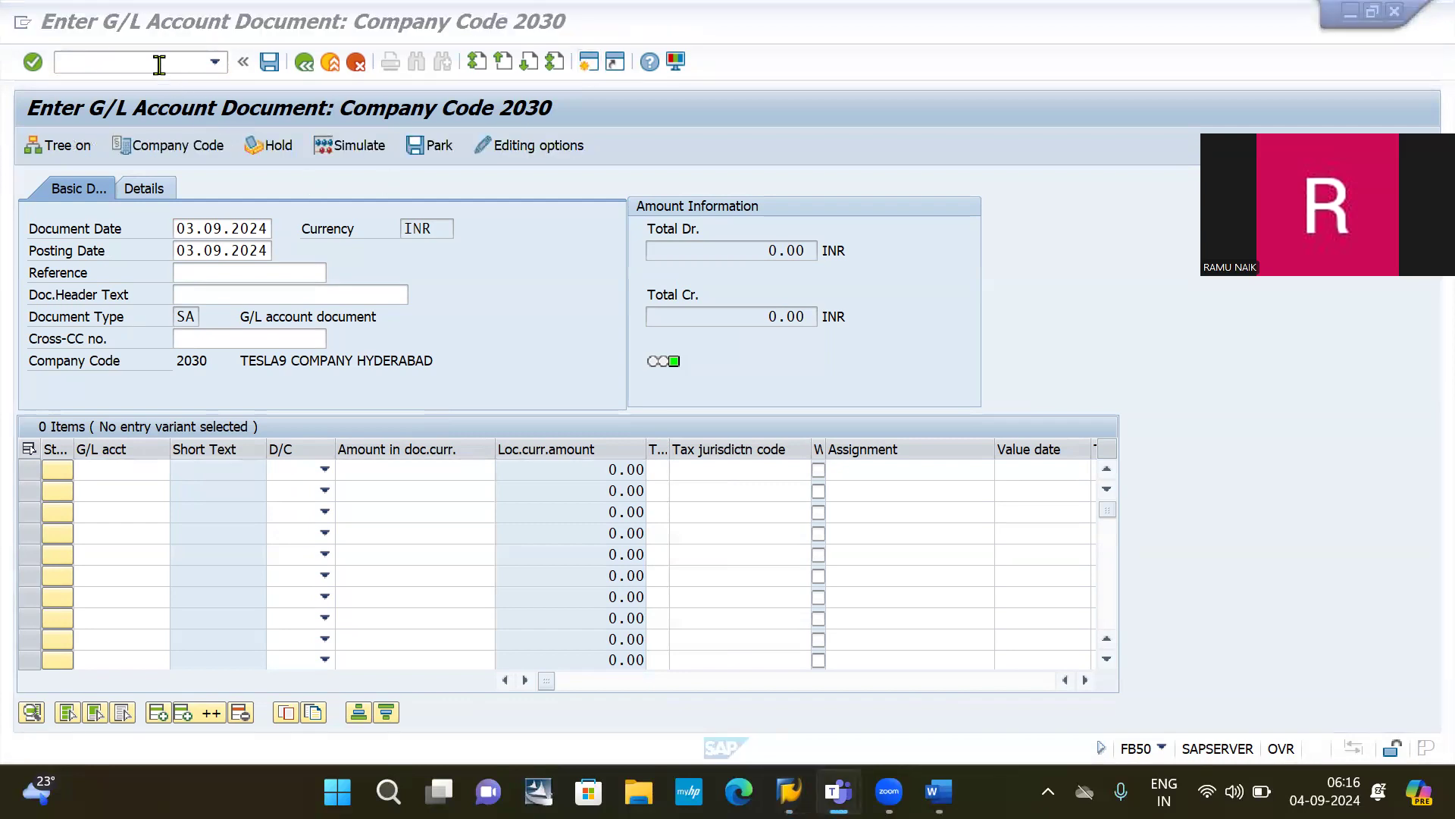
pyautogui.click(584, 67)
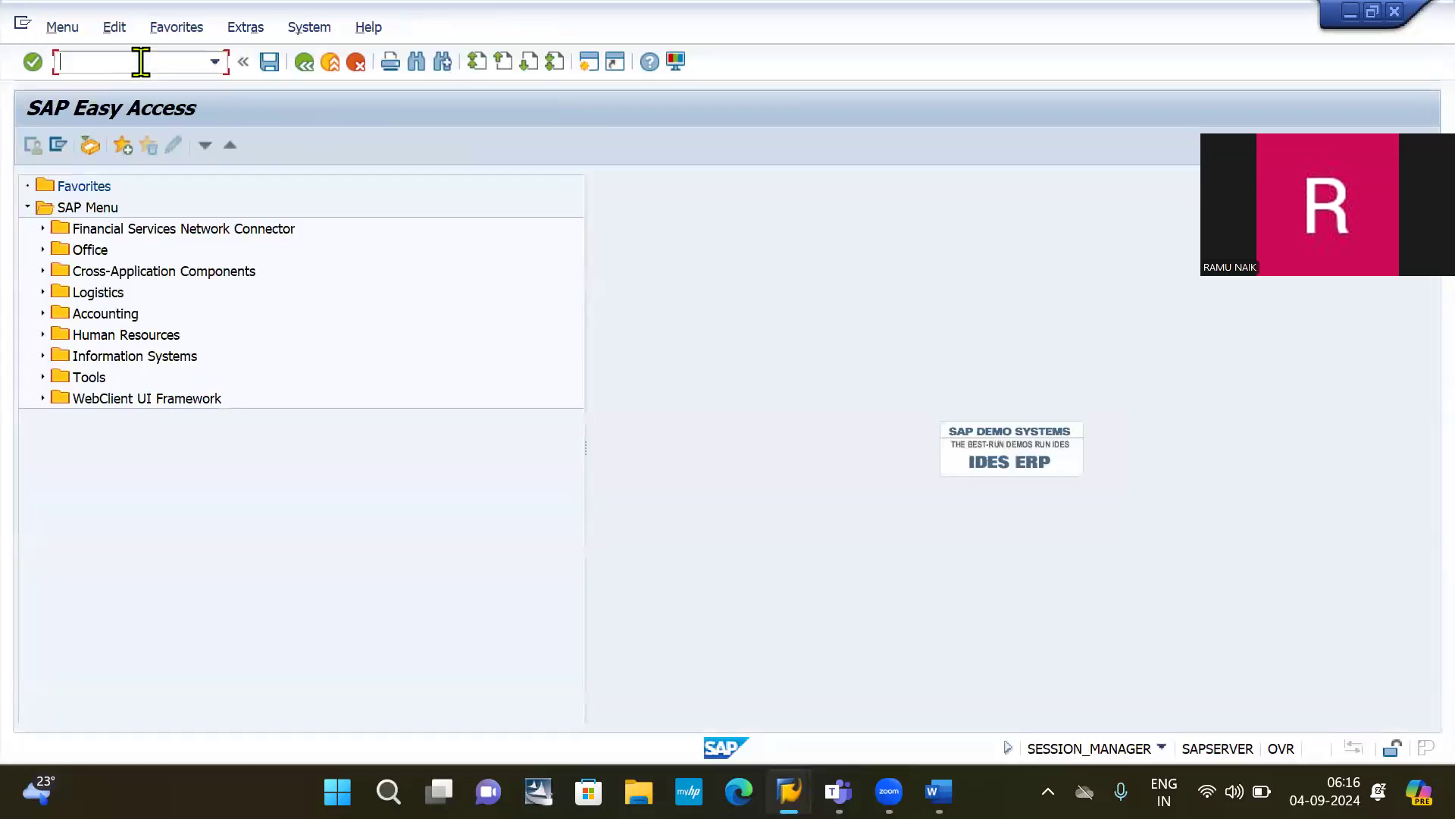
pyautogui.write('FS00')
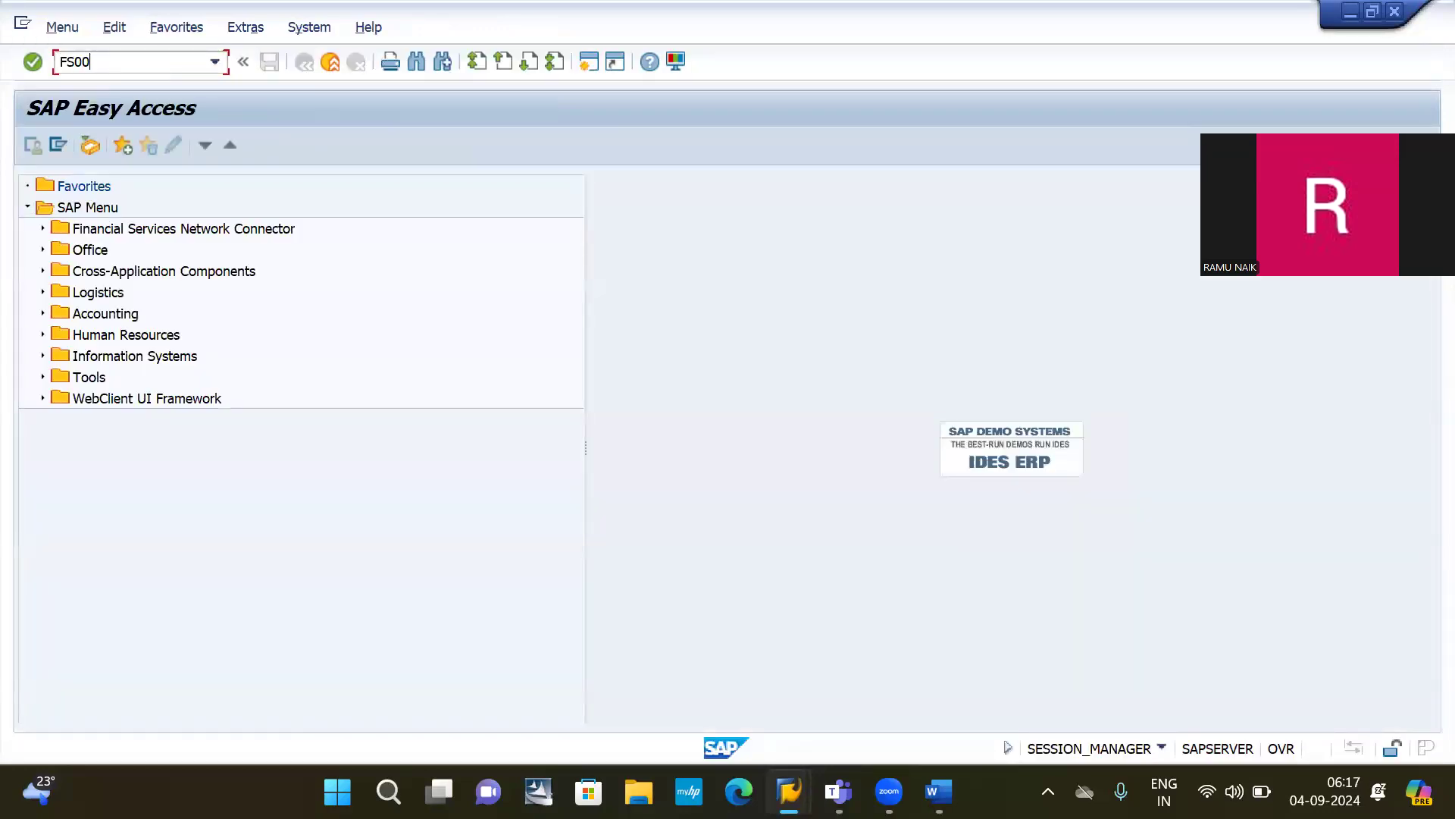
pyautogui.press('Return')
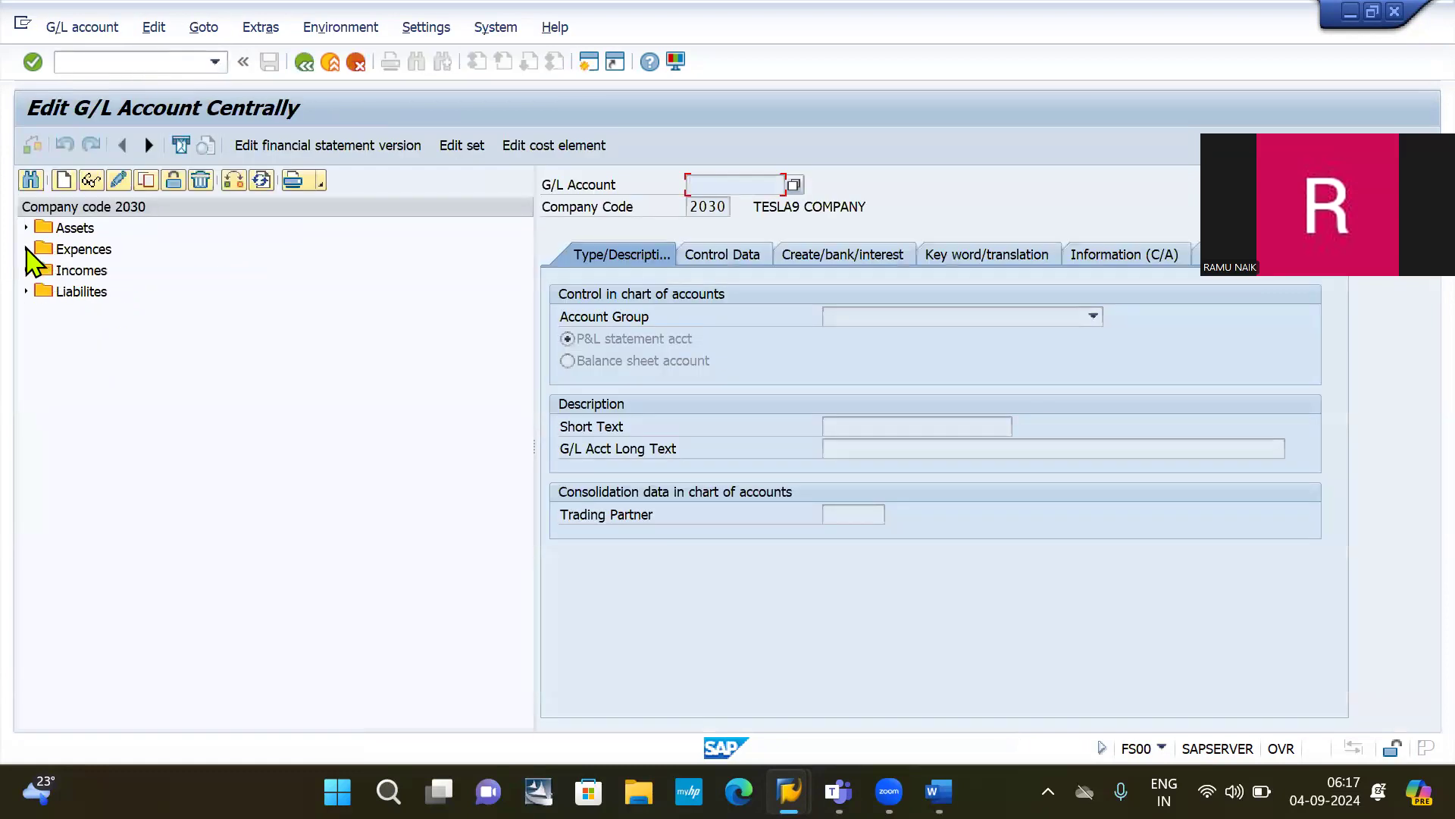
# Step: Expand the Expences folder to review accounts 400000–400080, then return to the FB50 window
pyautogui.click(28, 249)
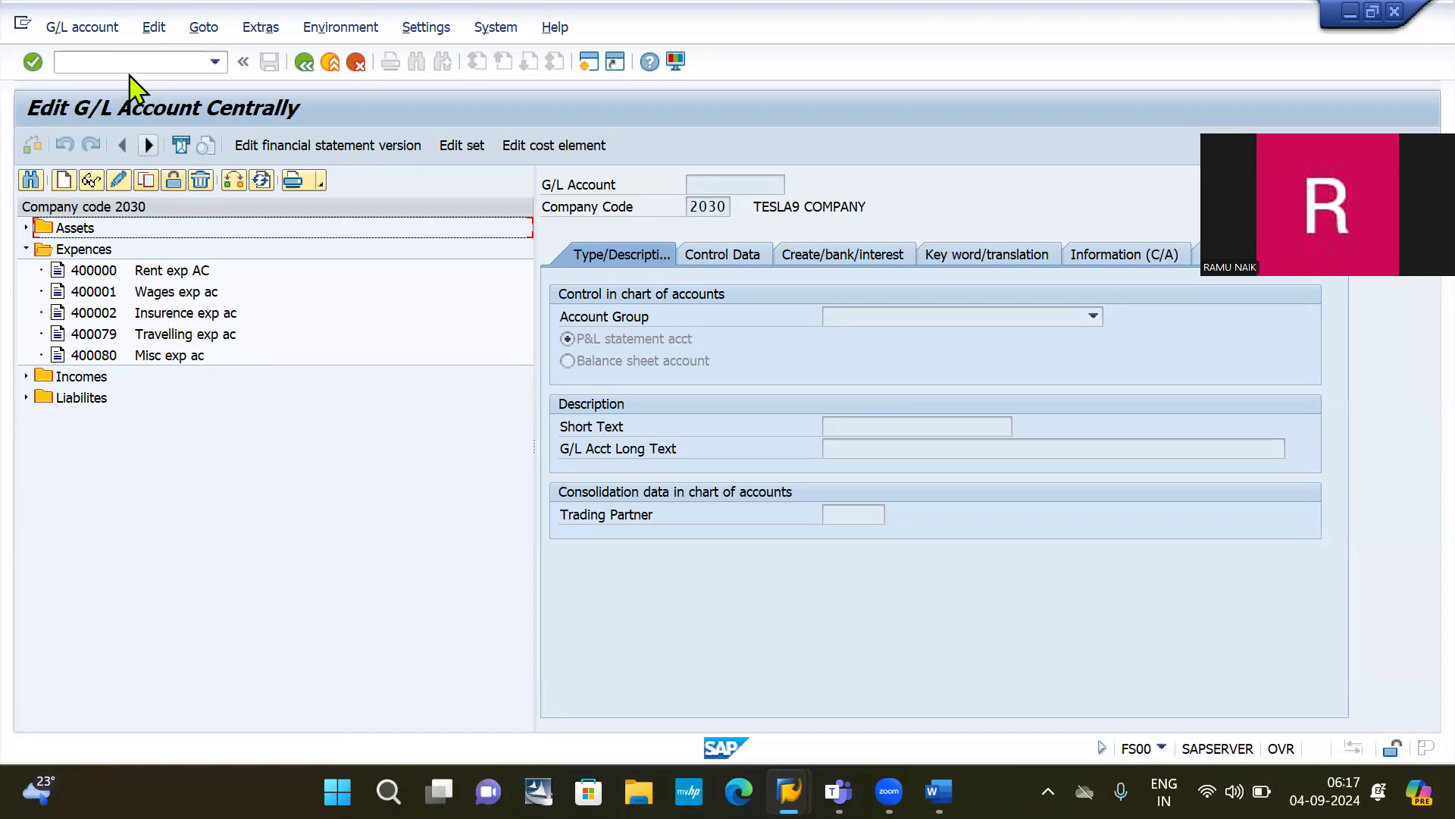
pyautogui.click(111, 66)
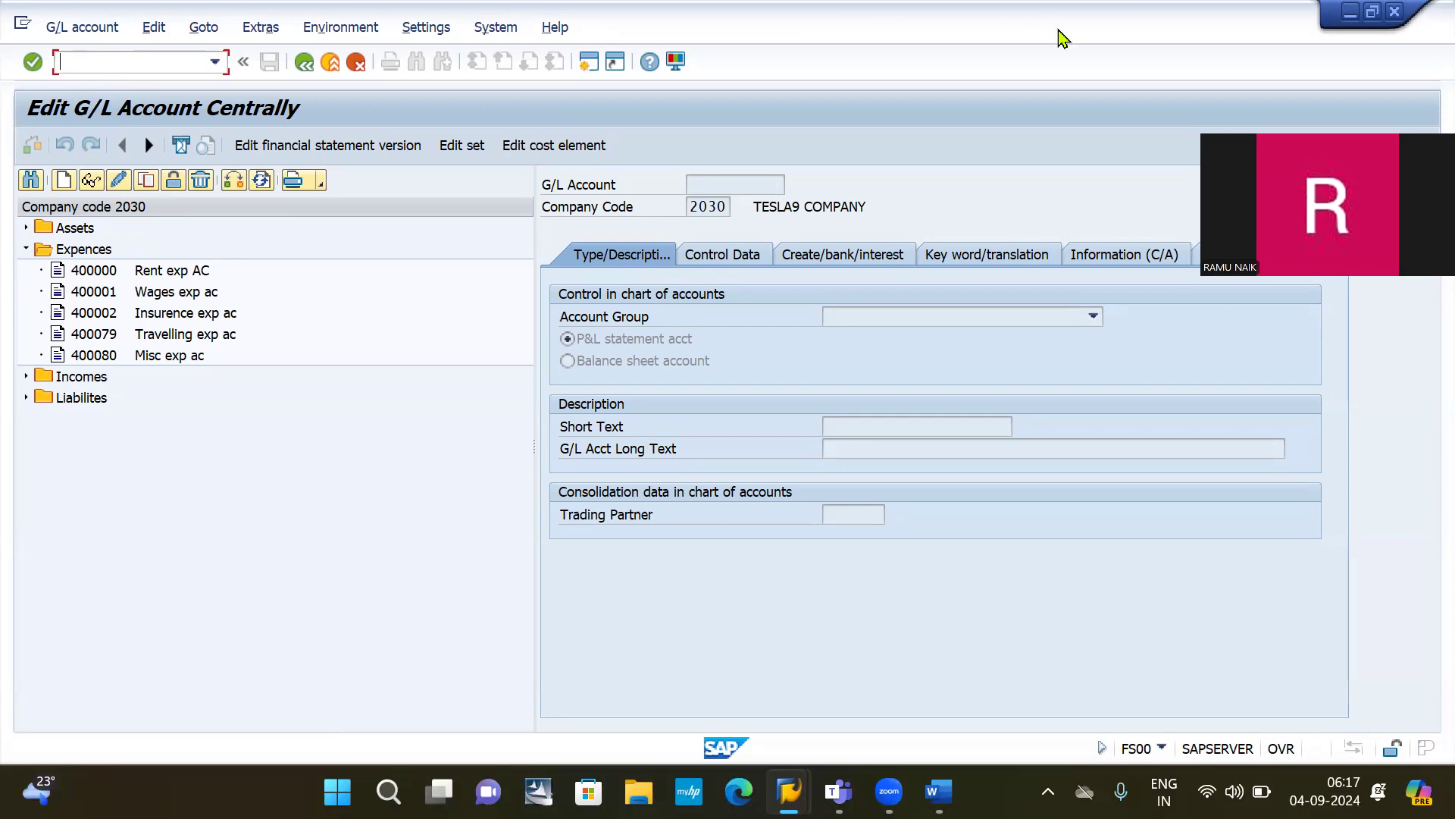
pyautogui.click(1350, 14)
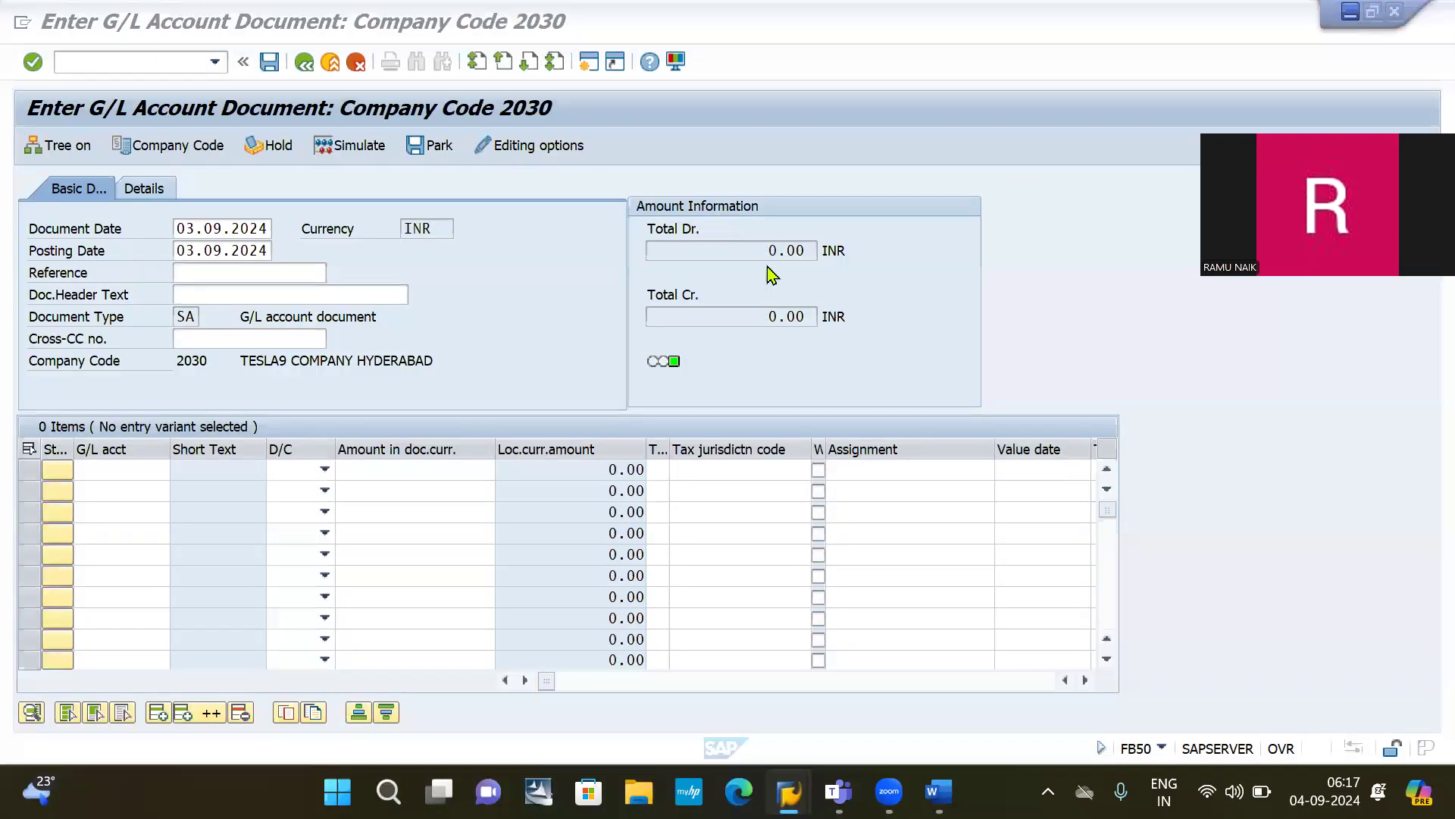
# Step: Enter line 1 as a debit of 2000 to G/L account 400001
pyautogui.click(100, 470)
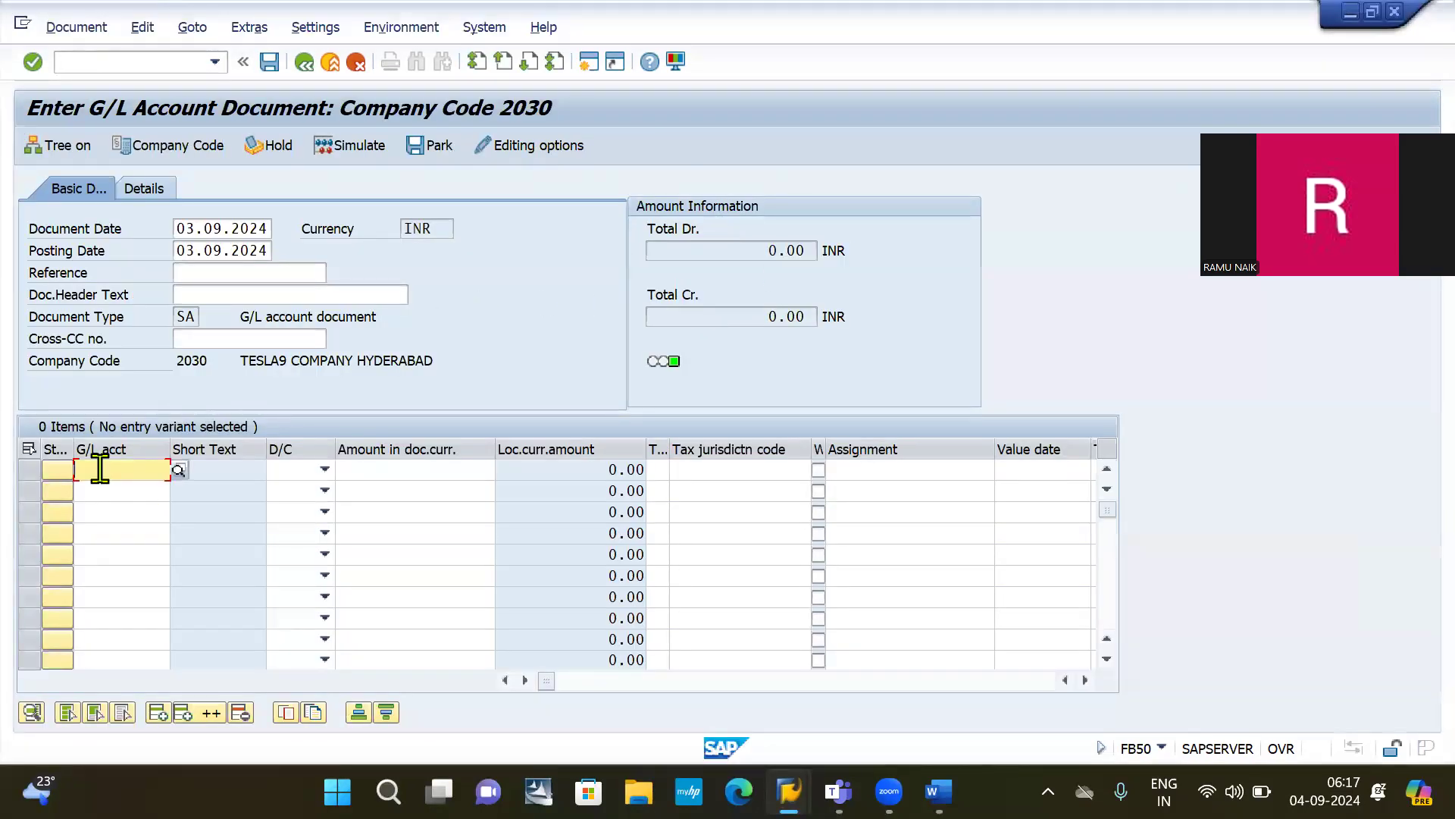
pyautogui.write('400')
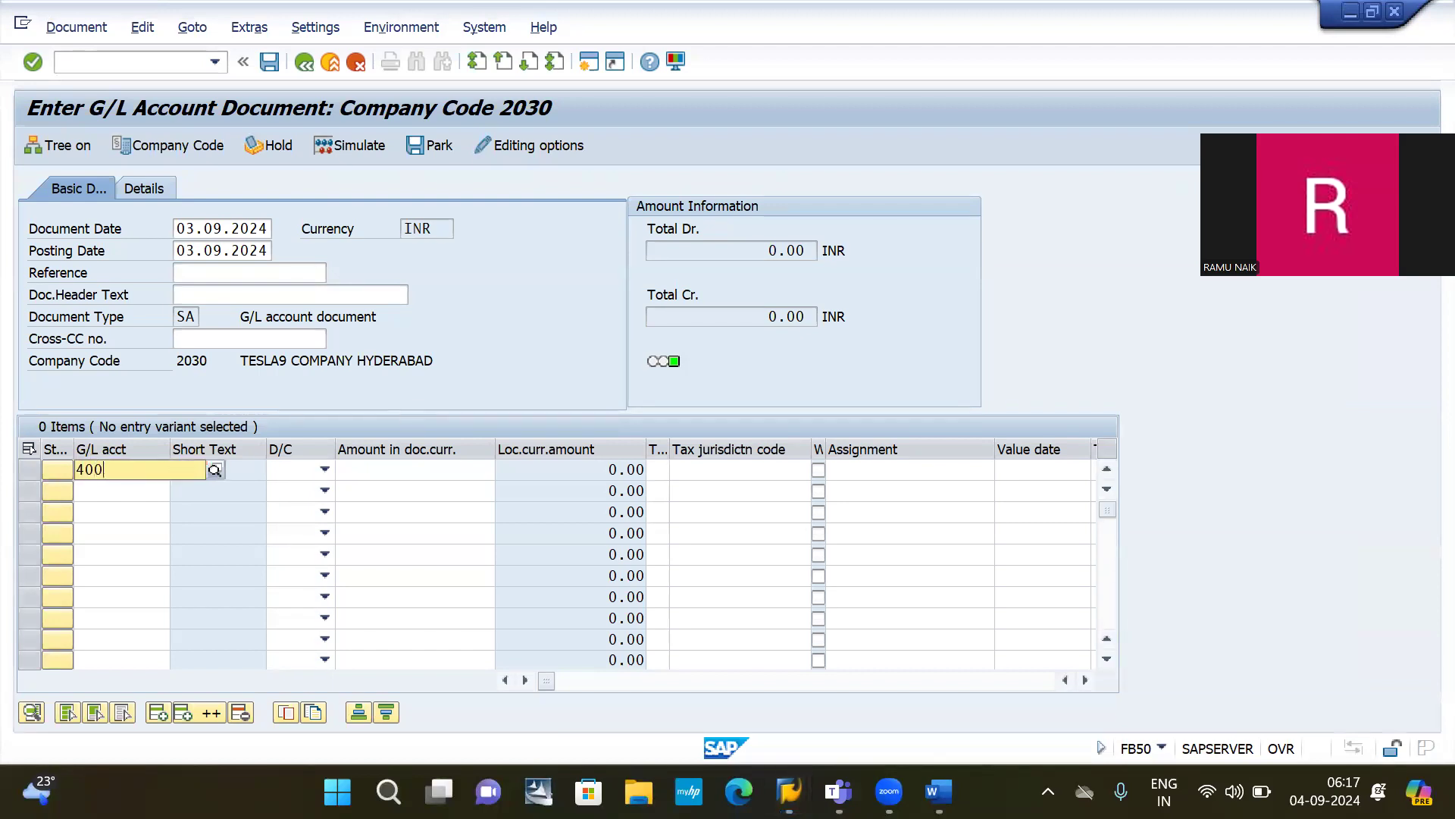
pyautogui.write('001')
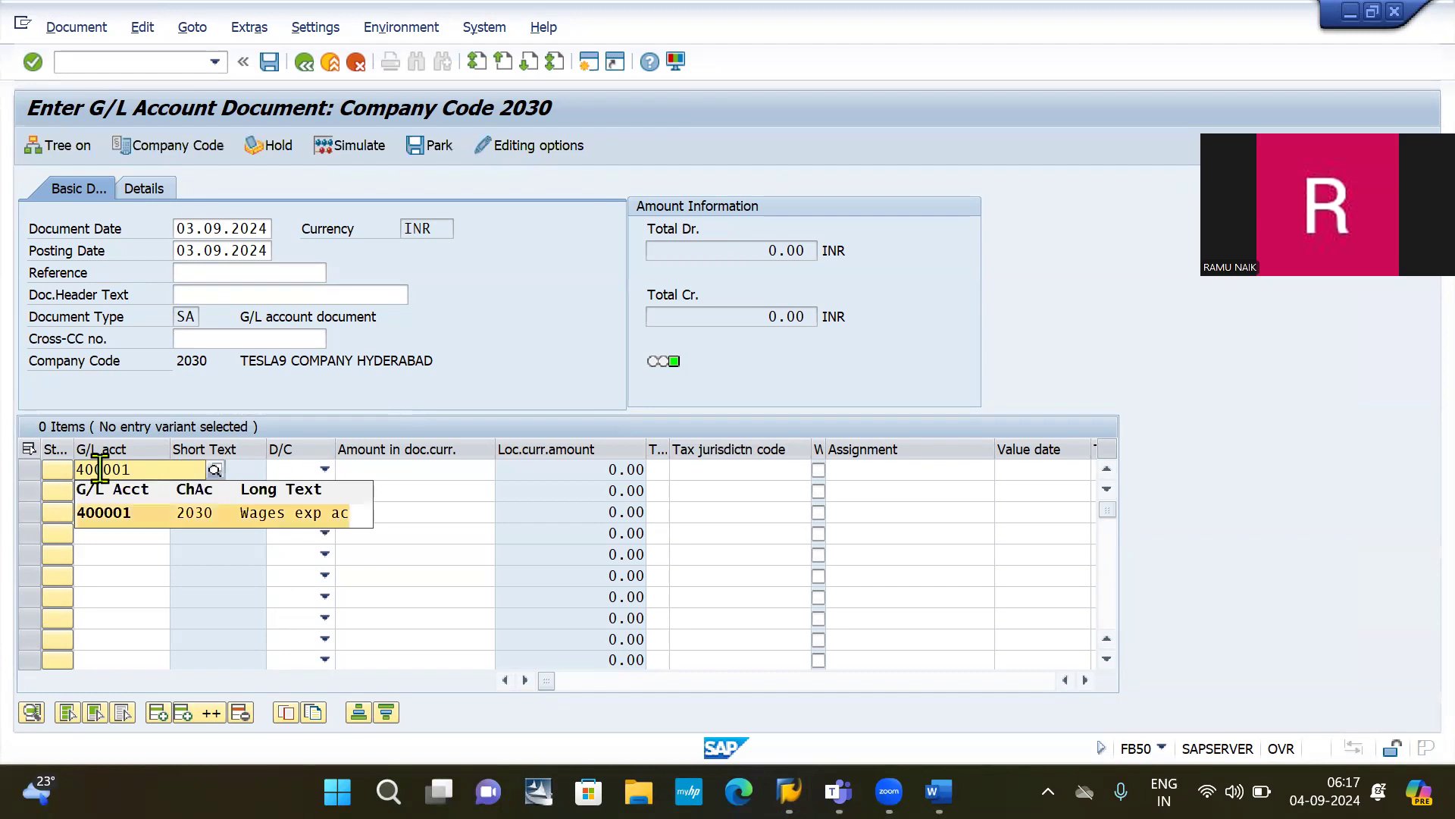
pyautogui.press('Tab')
pyautogui.press('d')
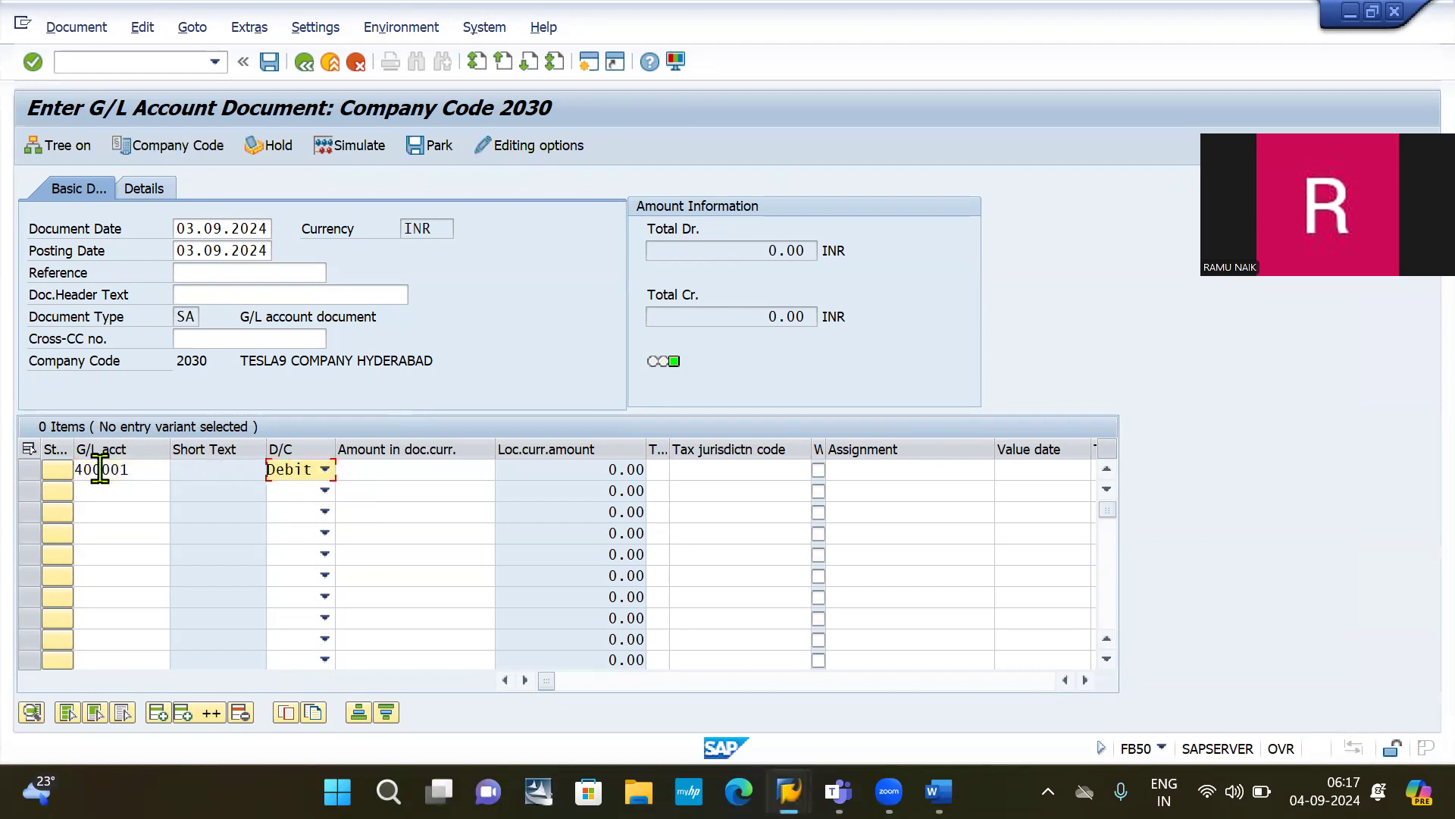
pyautogui.press('Tab')
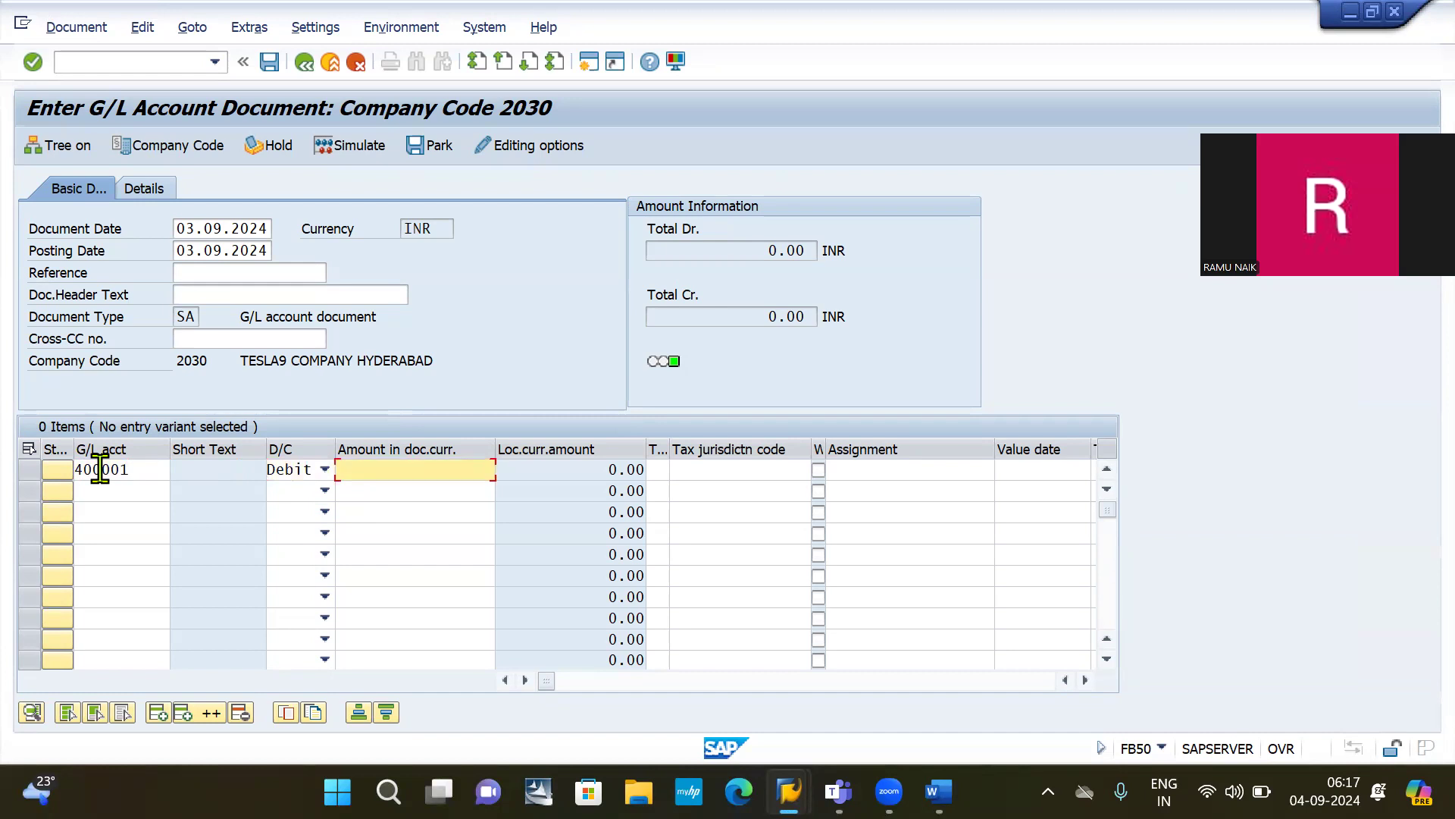
pyautogui.write('2000')
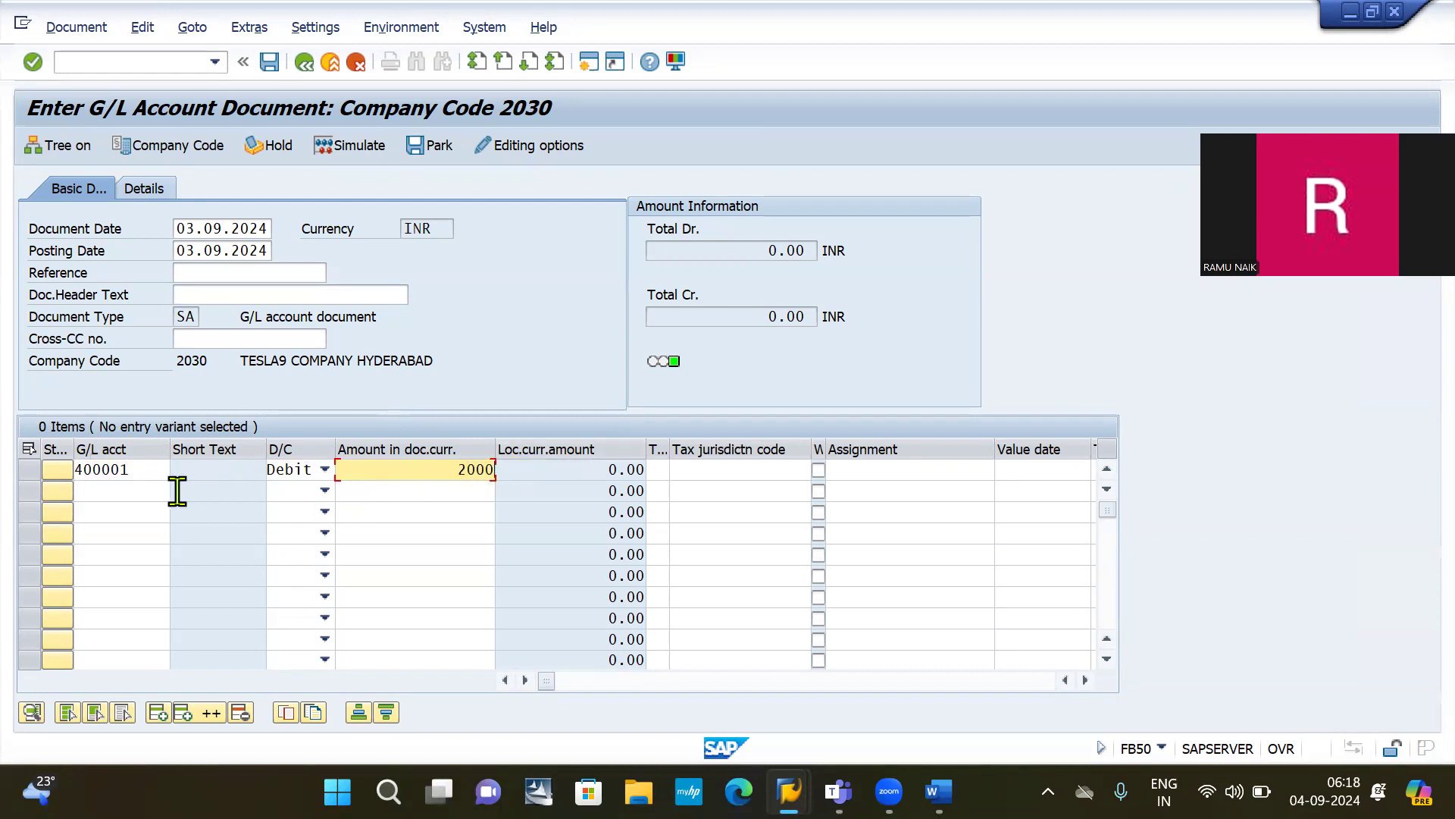
# Step: Enter line 2 as a credit to G/L account 200000 (HDFC Bank) and validate the balance
pyautogui.click(107, 488)
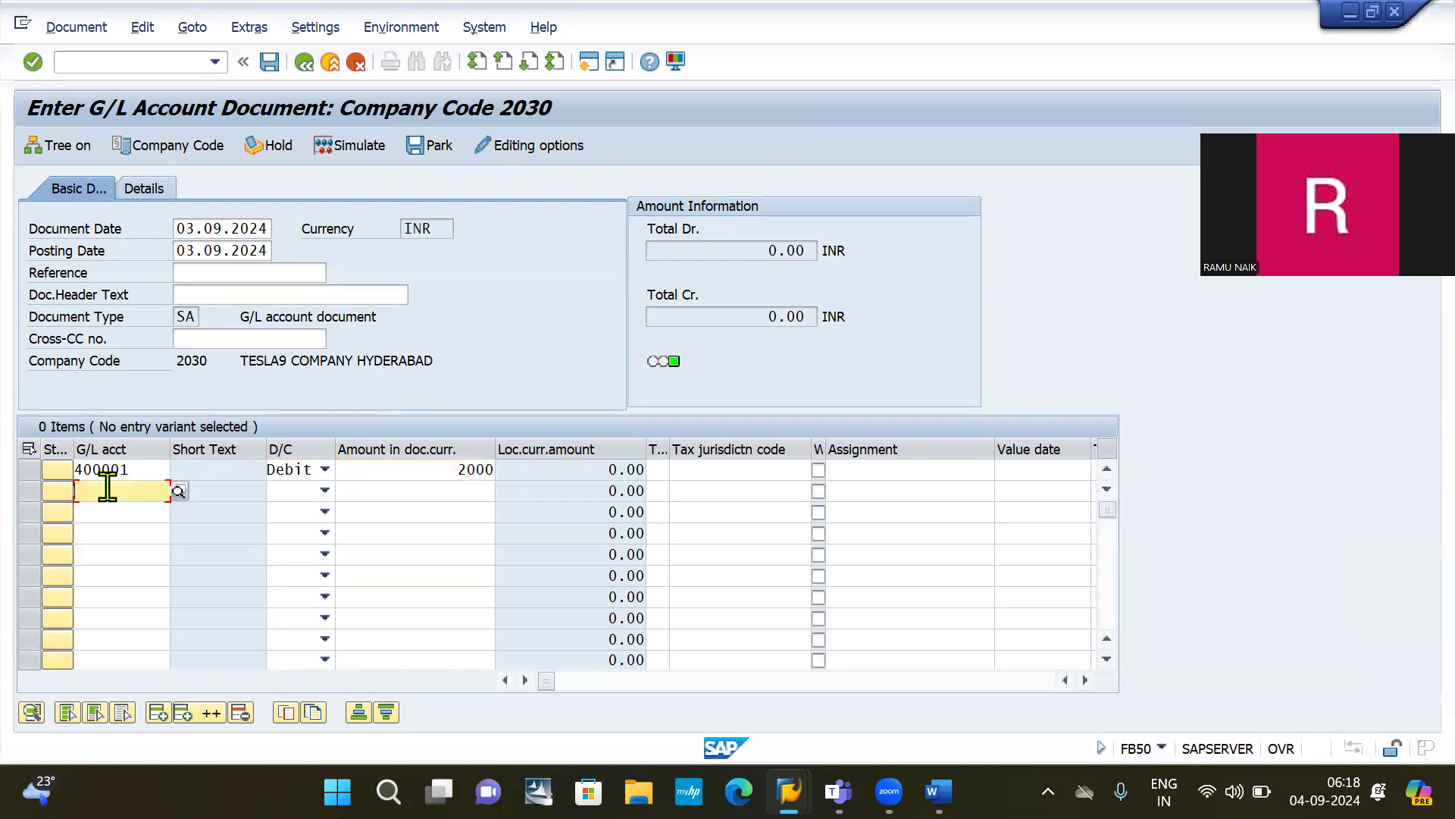
pyautogui.write('2000')
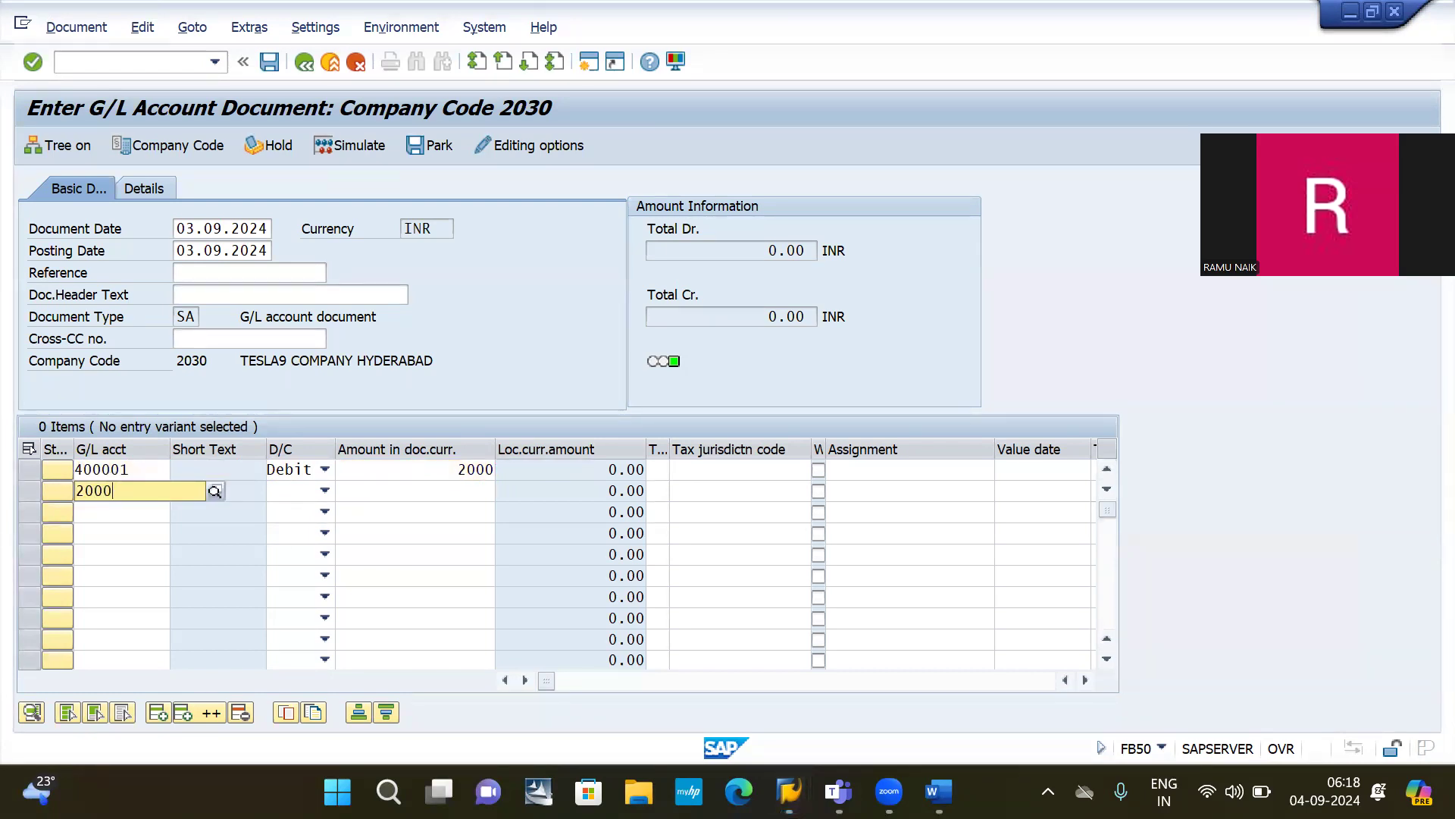
pyautogui.write('00')
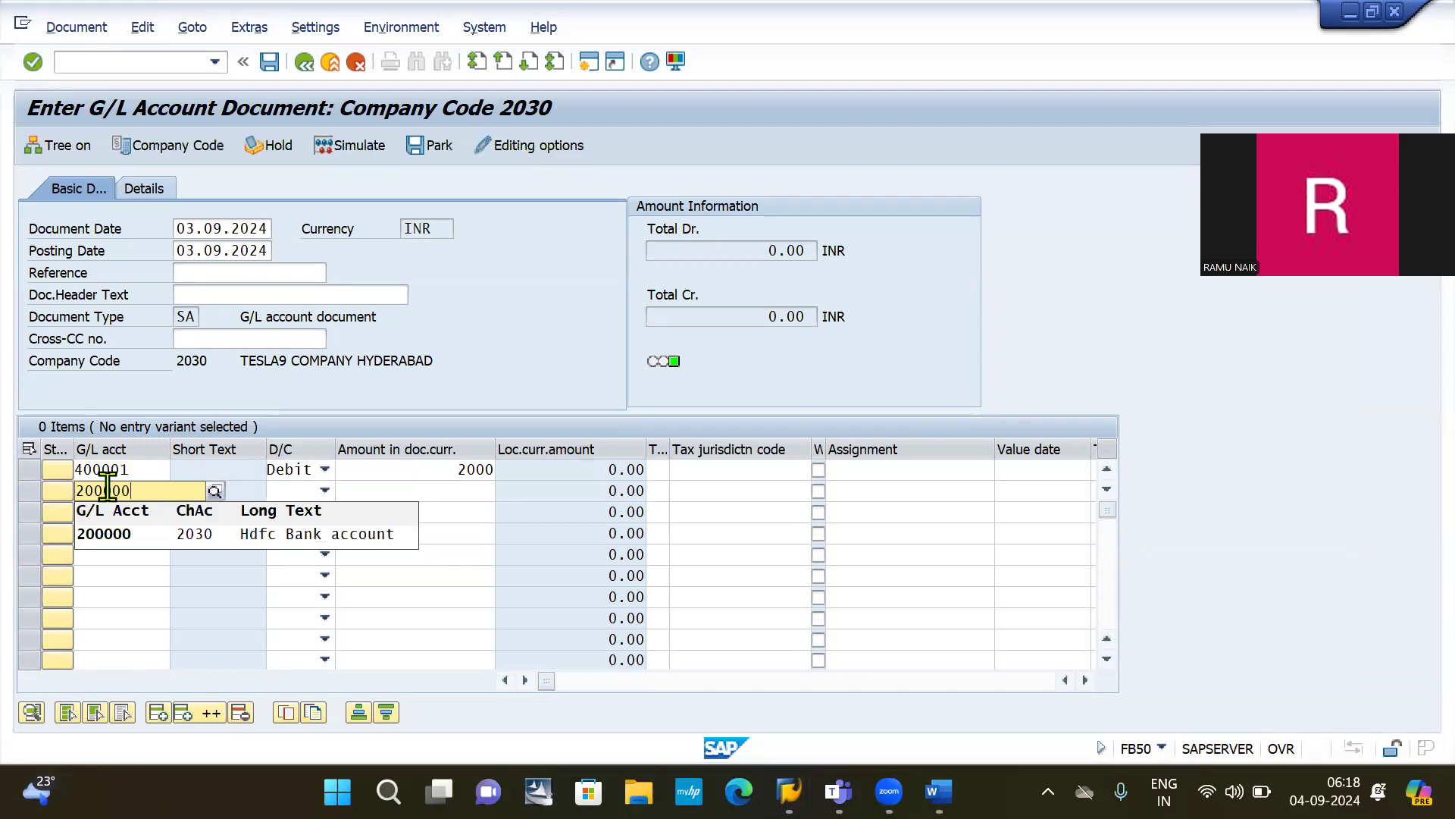
pyautogui.press('Tab')
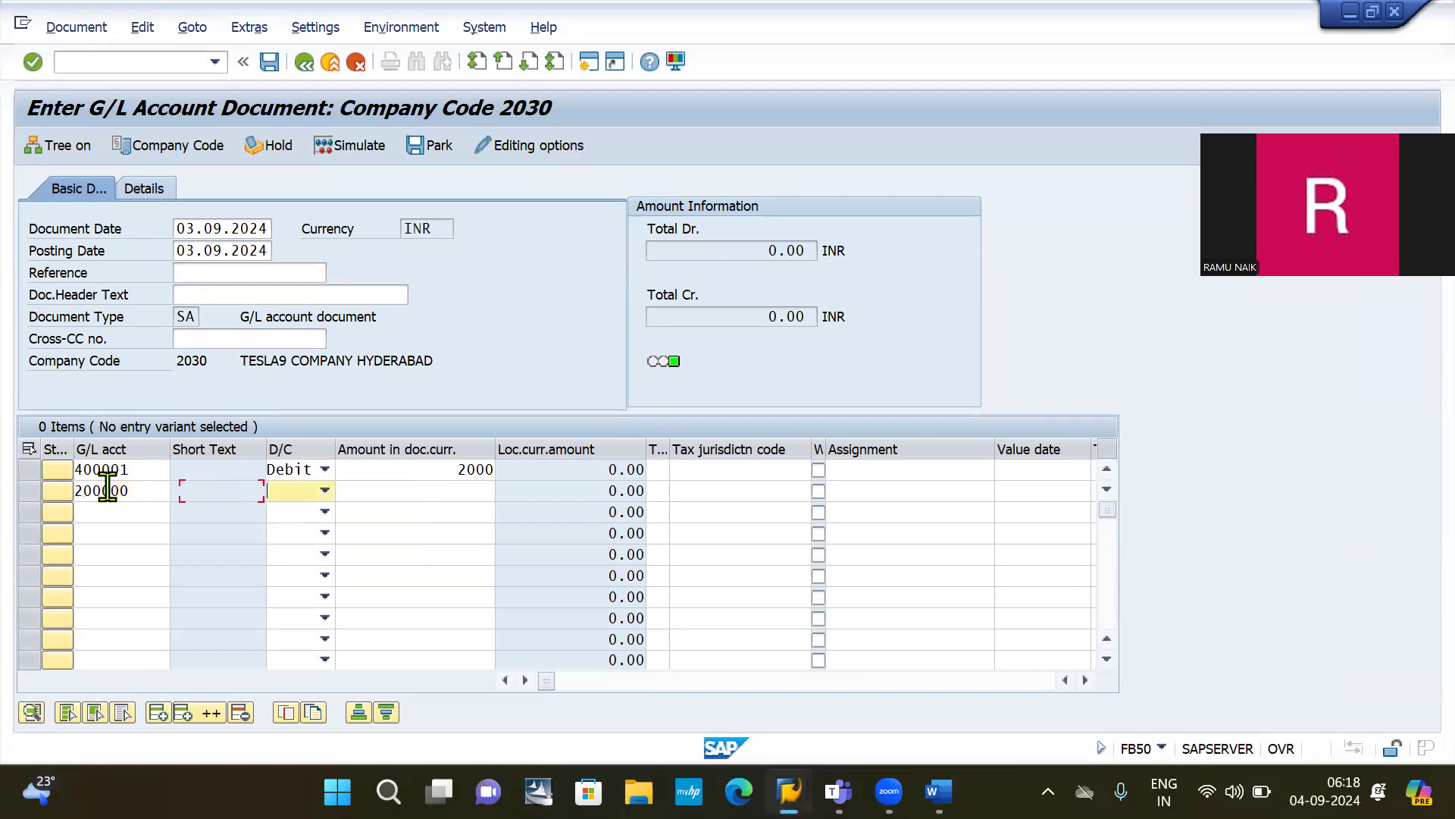
pyautogui.press('c')
pyautogui.press('Tab')
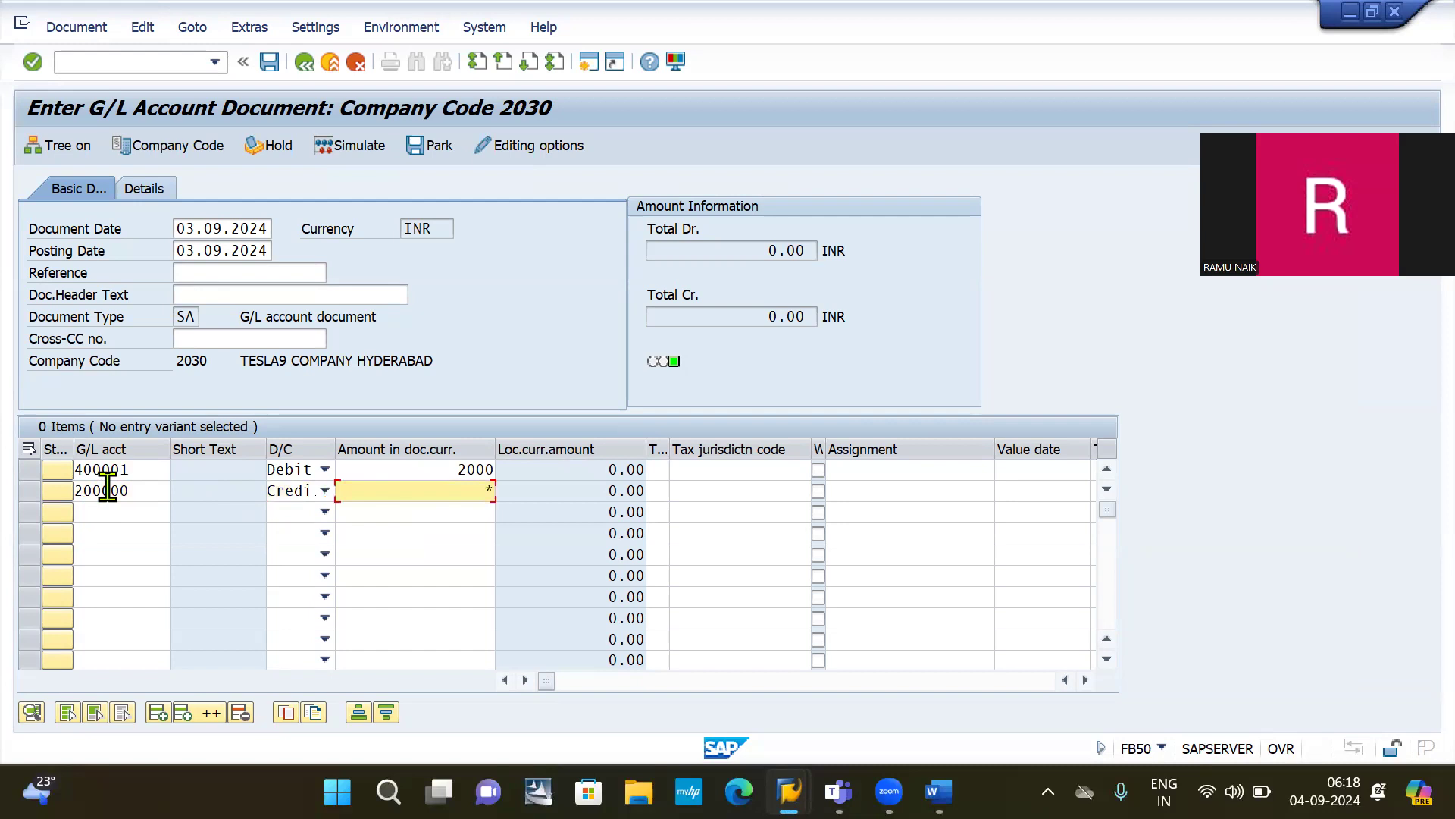
pyautogui.press('Return')
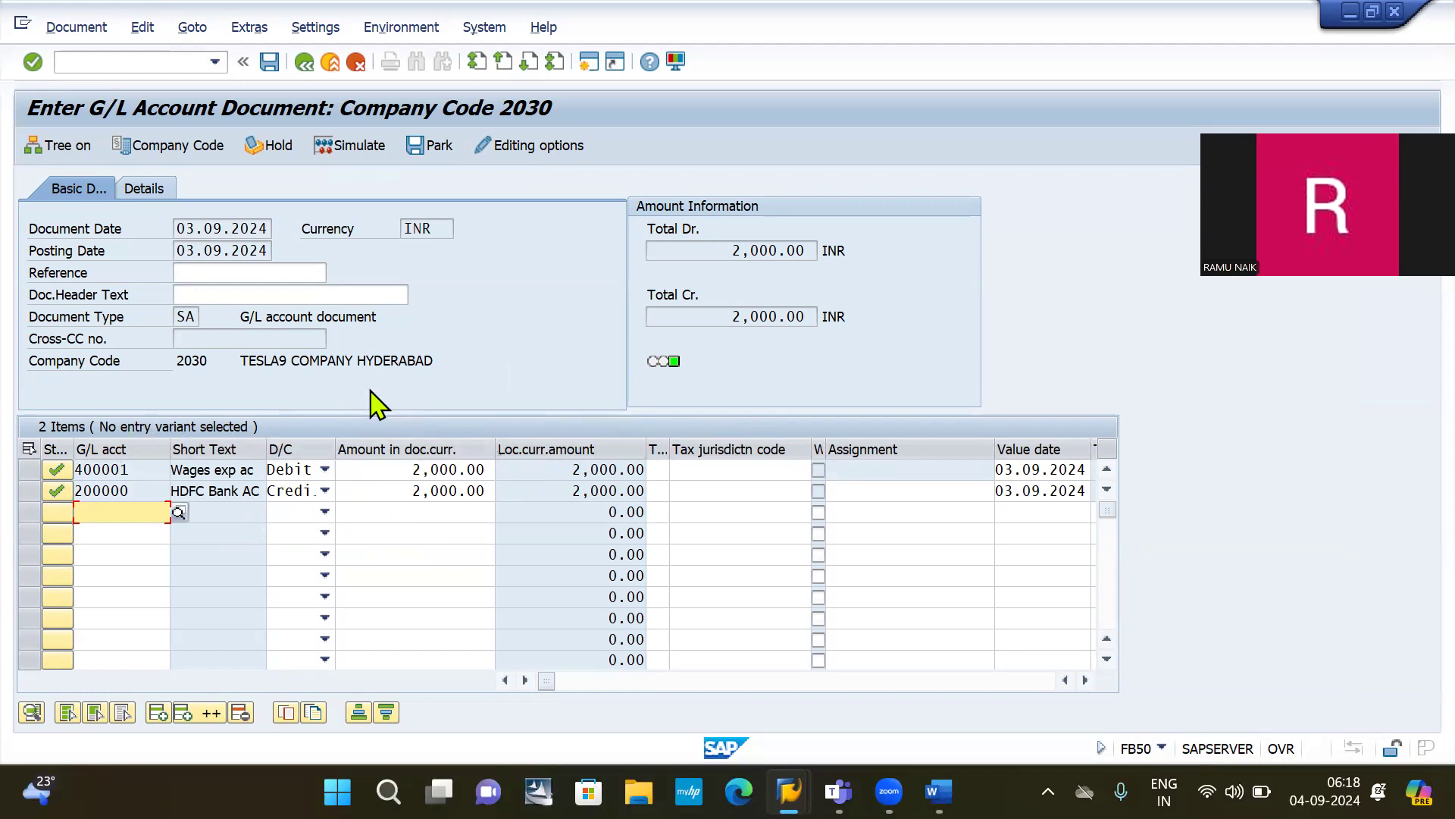
pyautogui.click(143, 28)
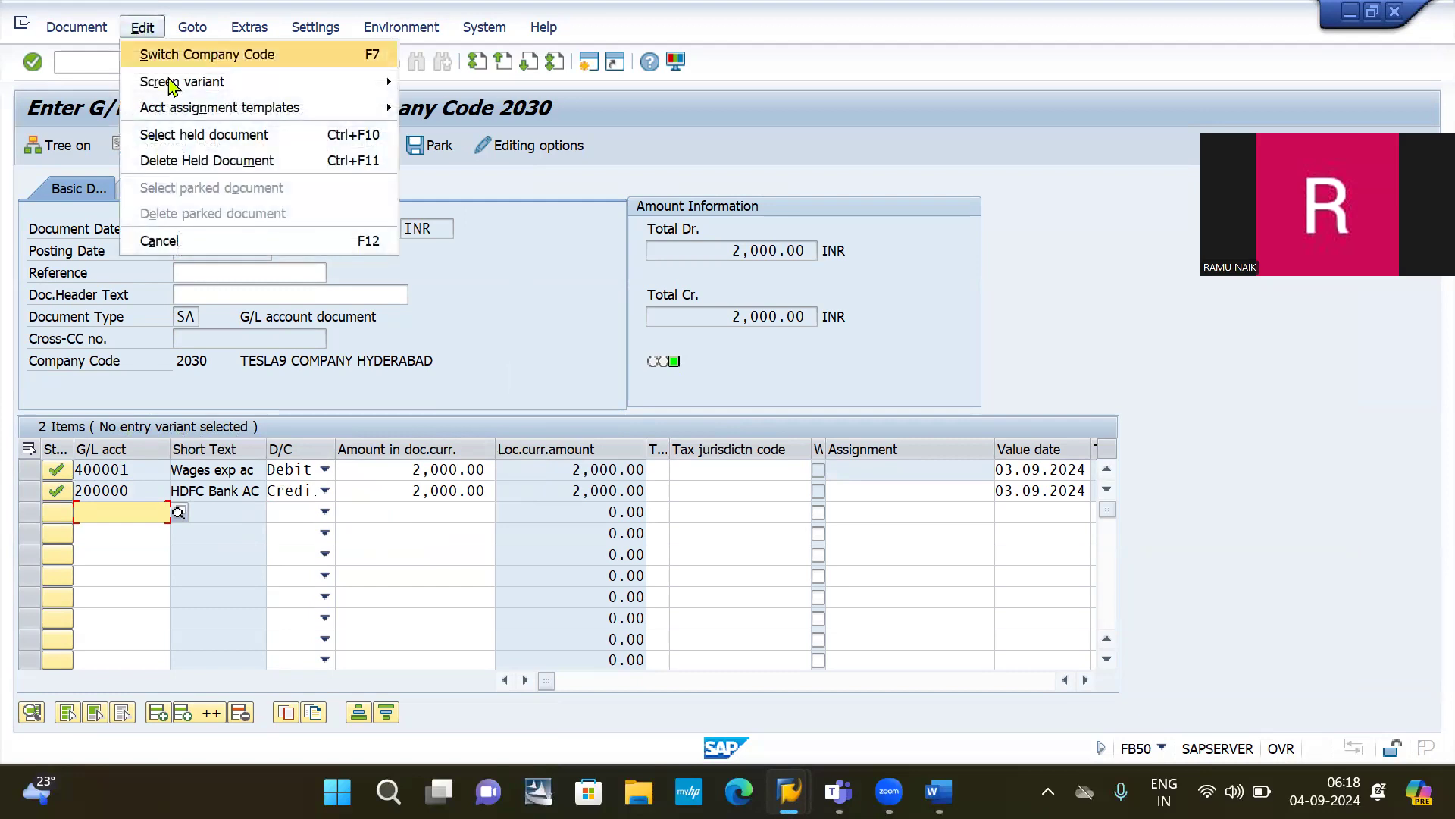
pyautogui.moveTo(195, 110)
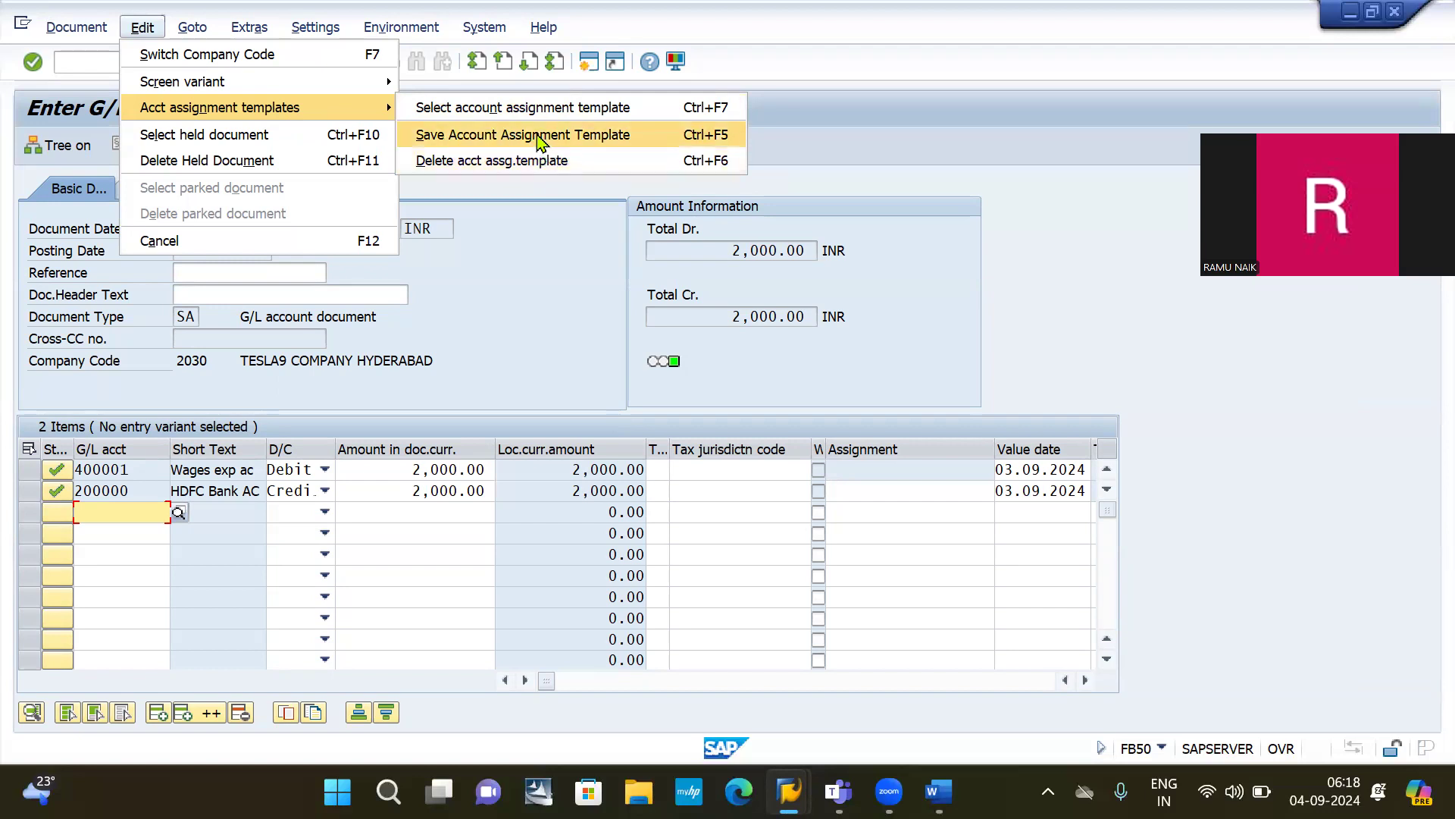
pyautogui.click(581, 144)
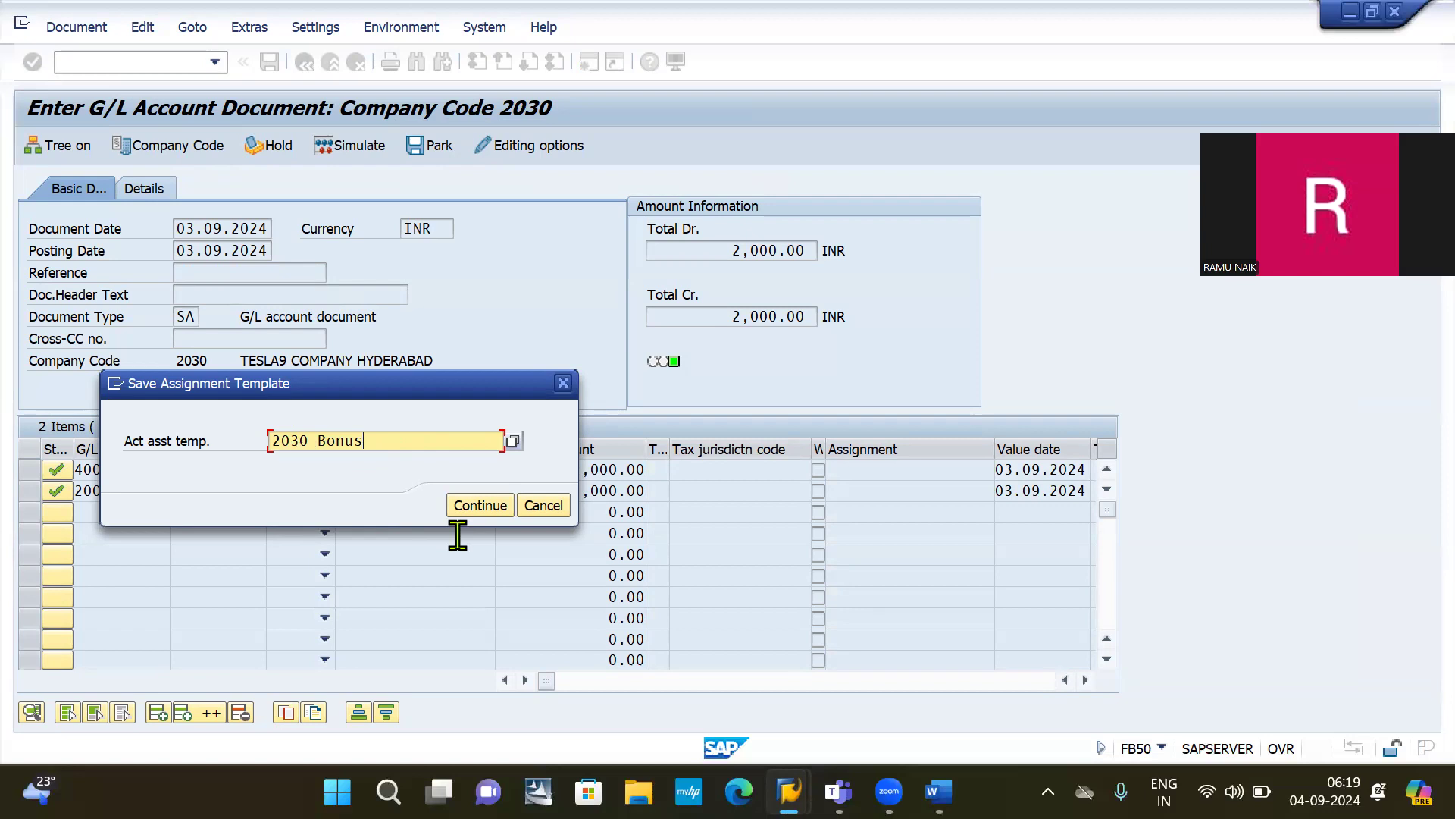
pyautogui.press('Return')
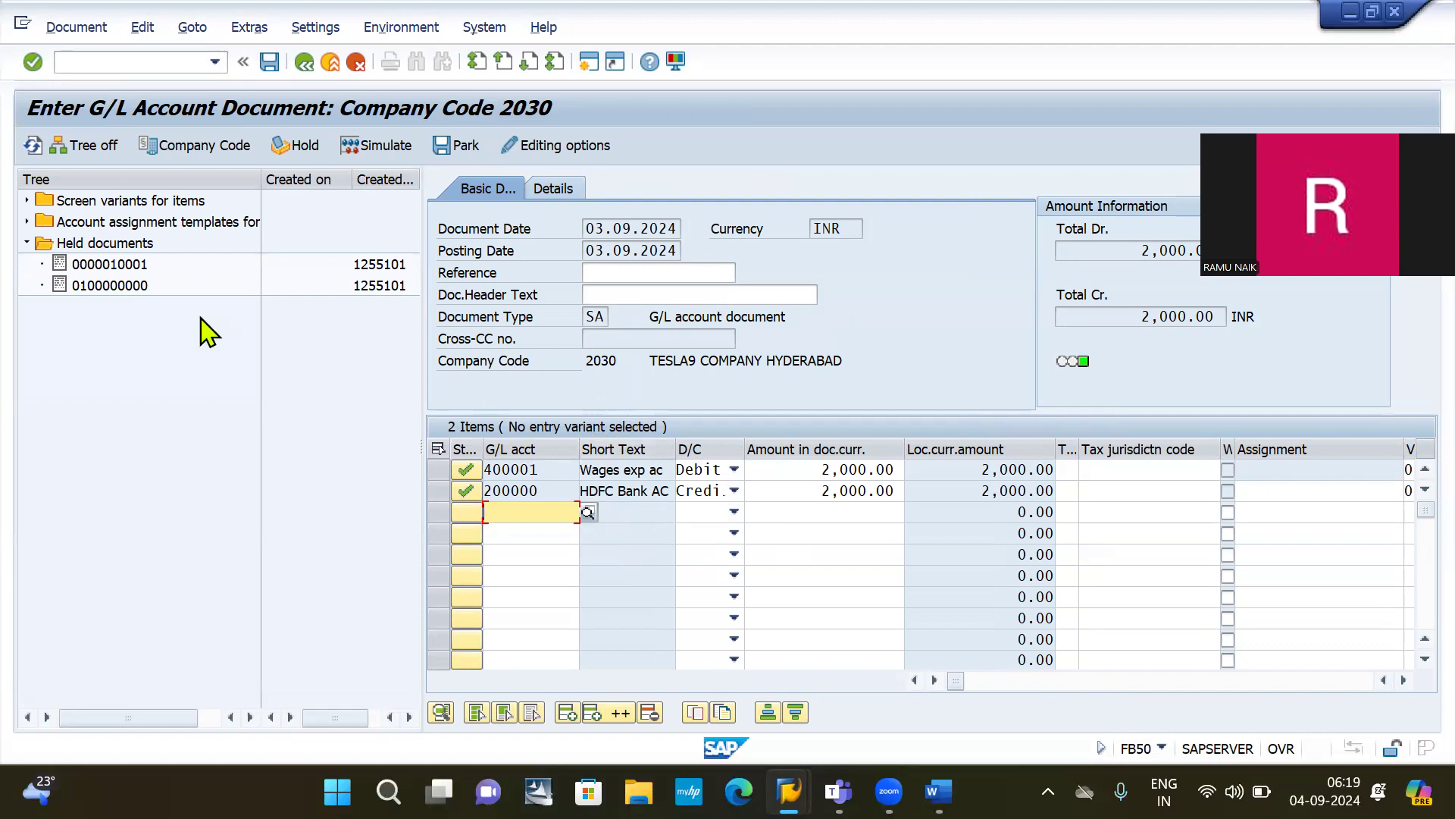
pyautogui.click(27, 221)
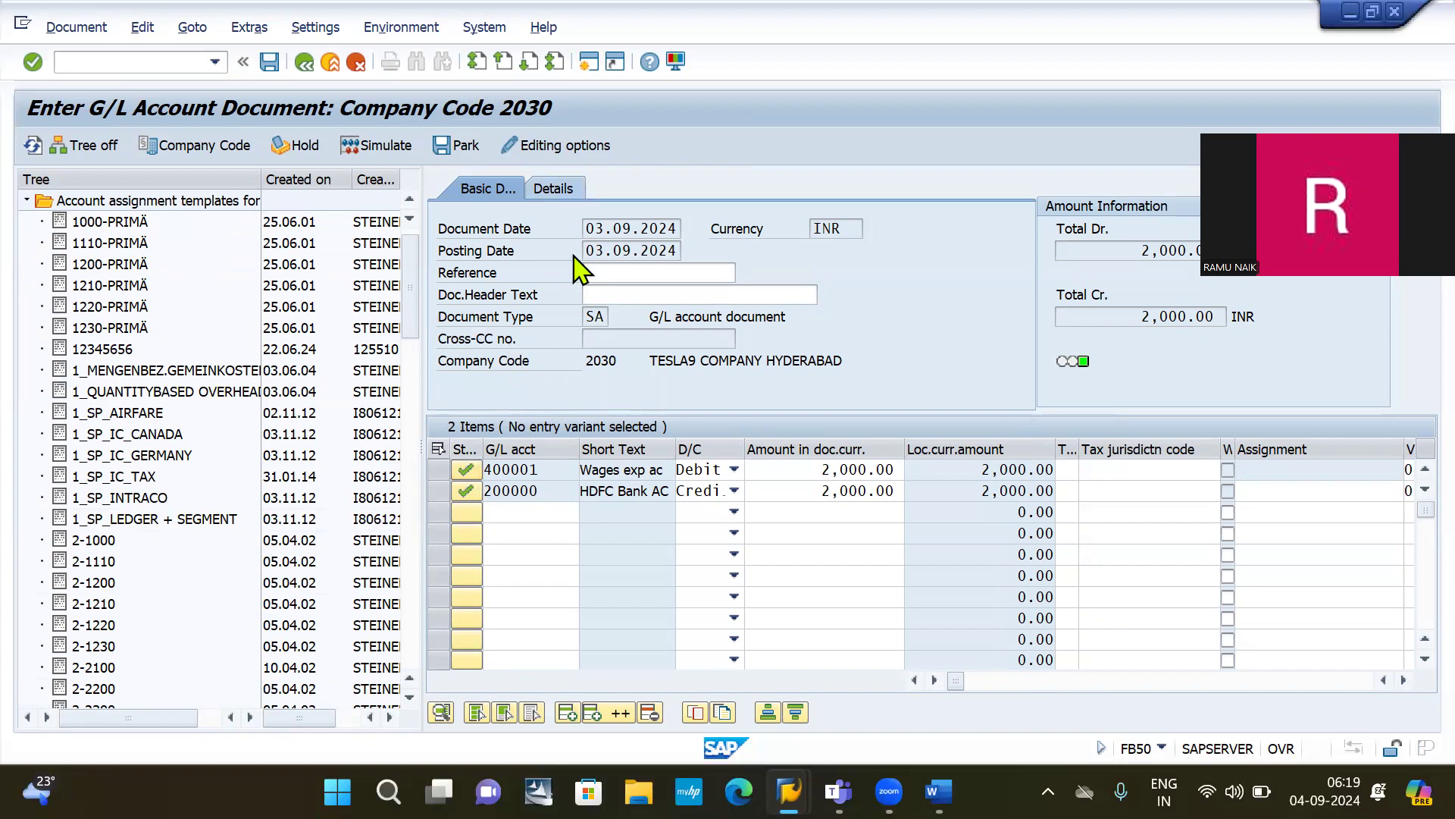
pyautogui.click(270, 62)
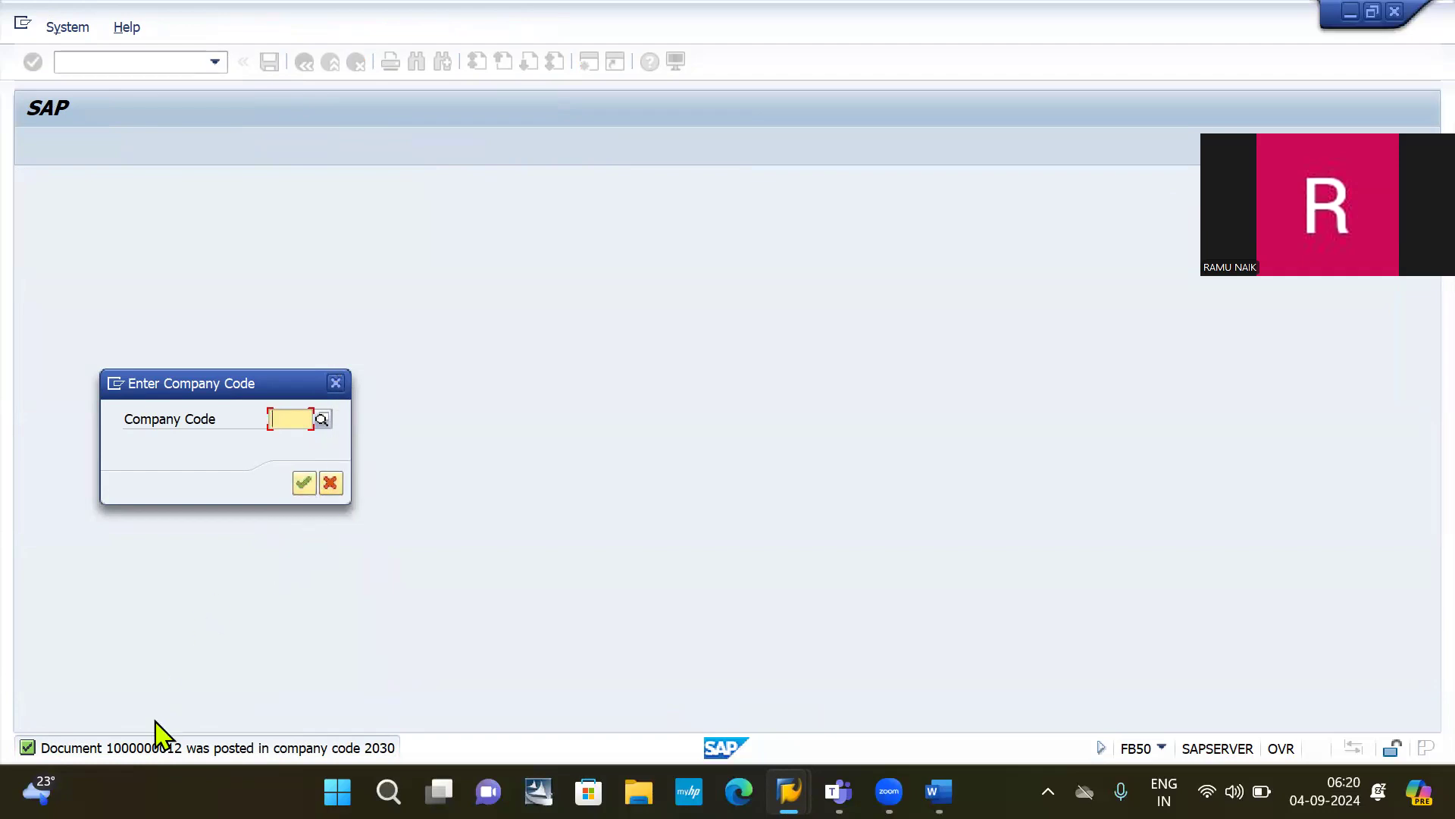
pyautogui.click(335, 383)
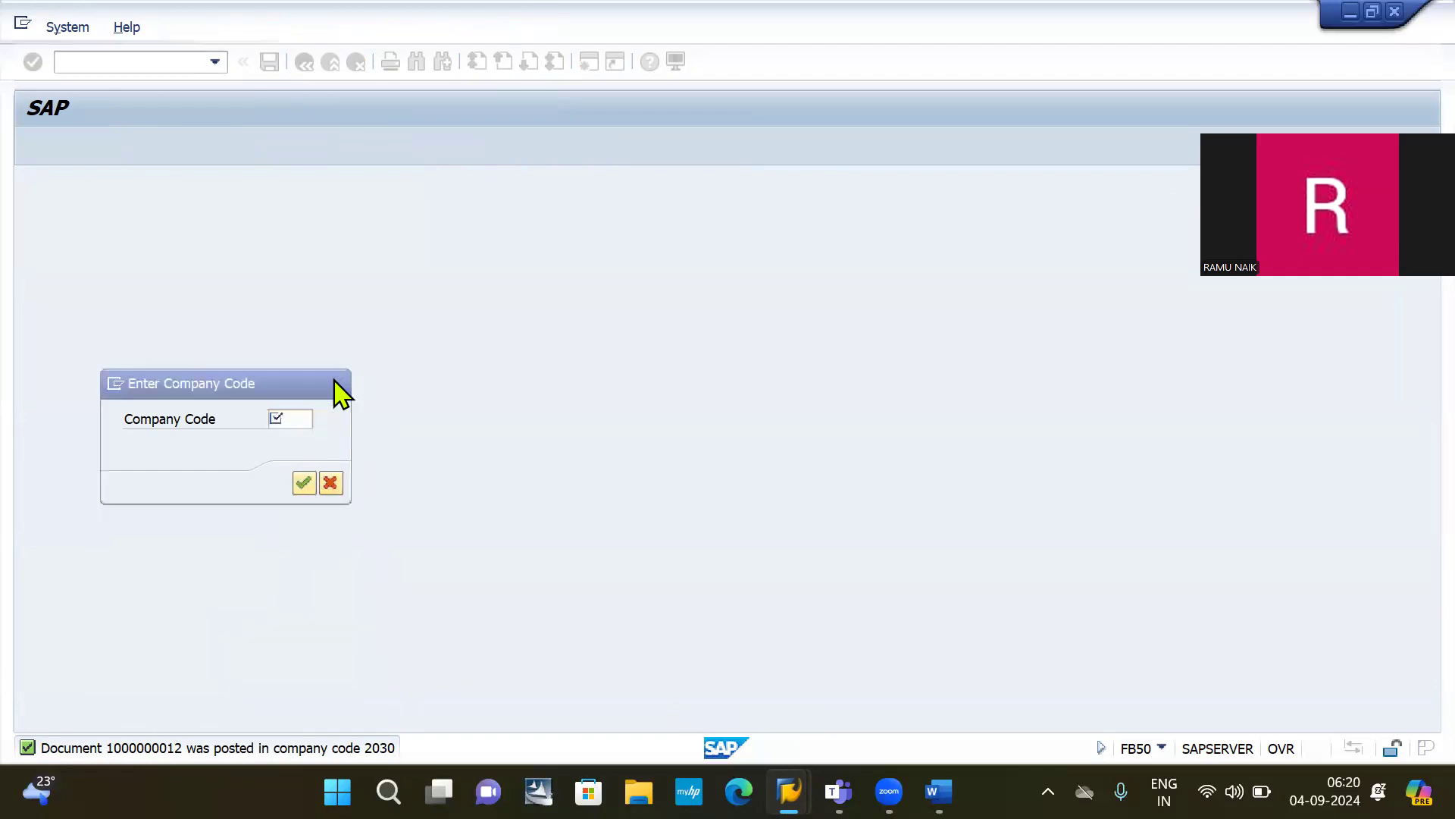
pyautogui.click(126, 60)
pyautogui.write('/nfb03')
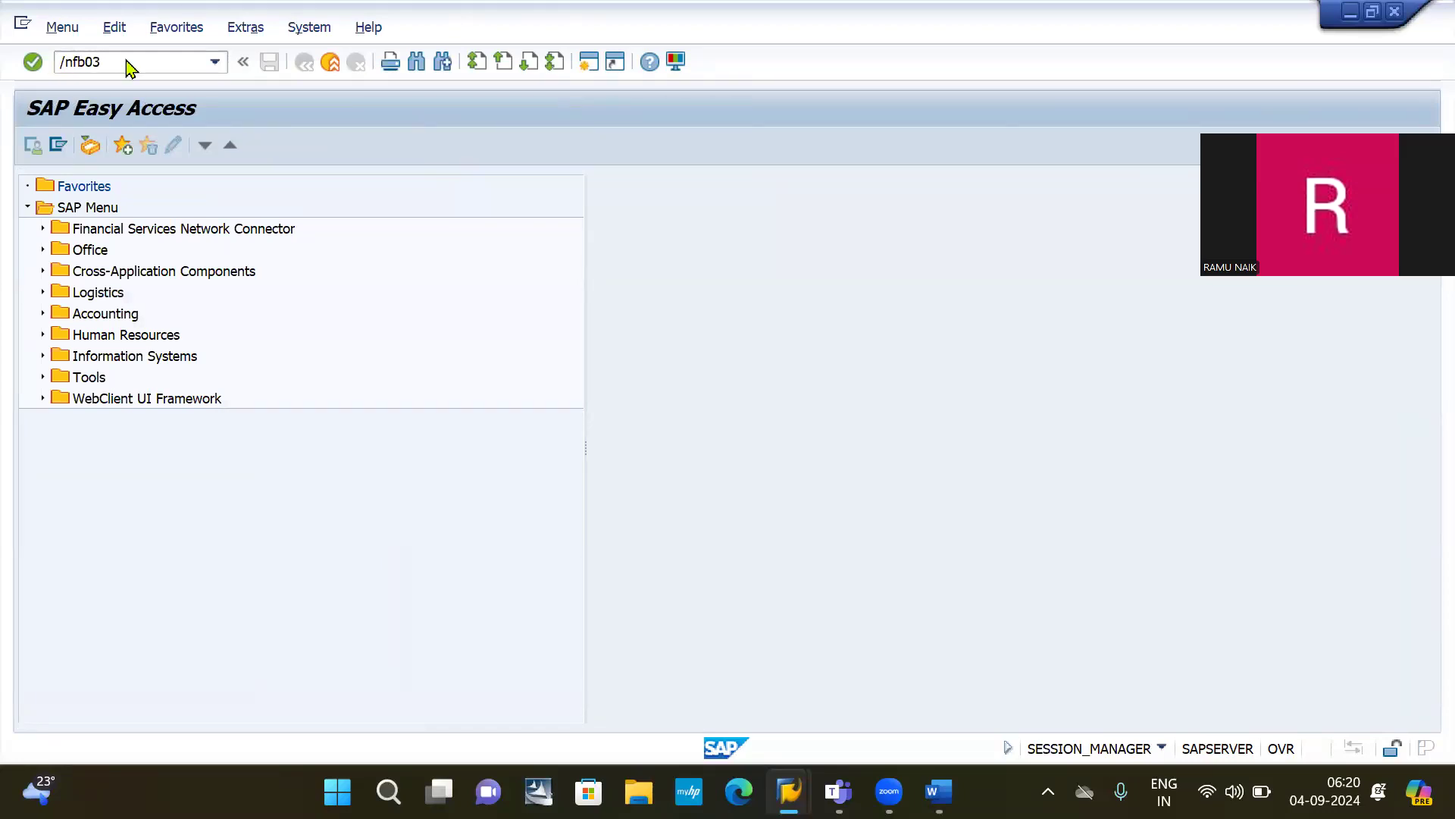
pyautogui.press('Return')
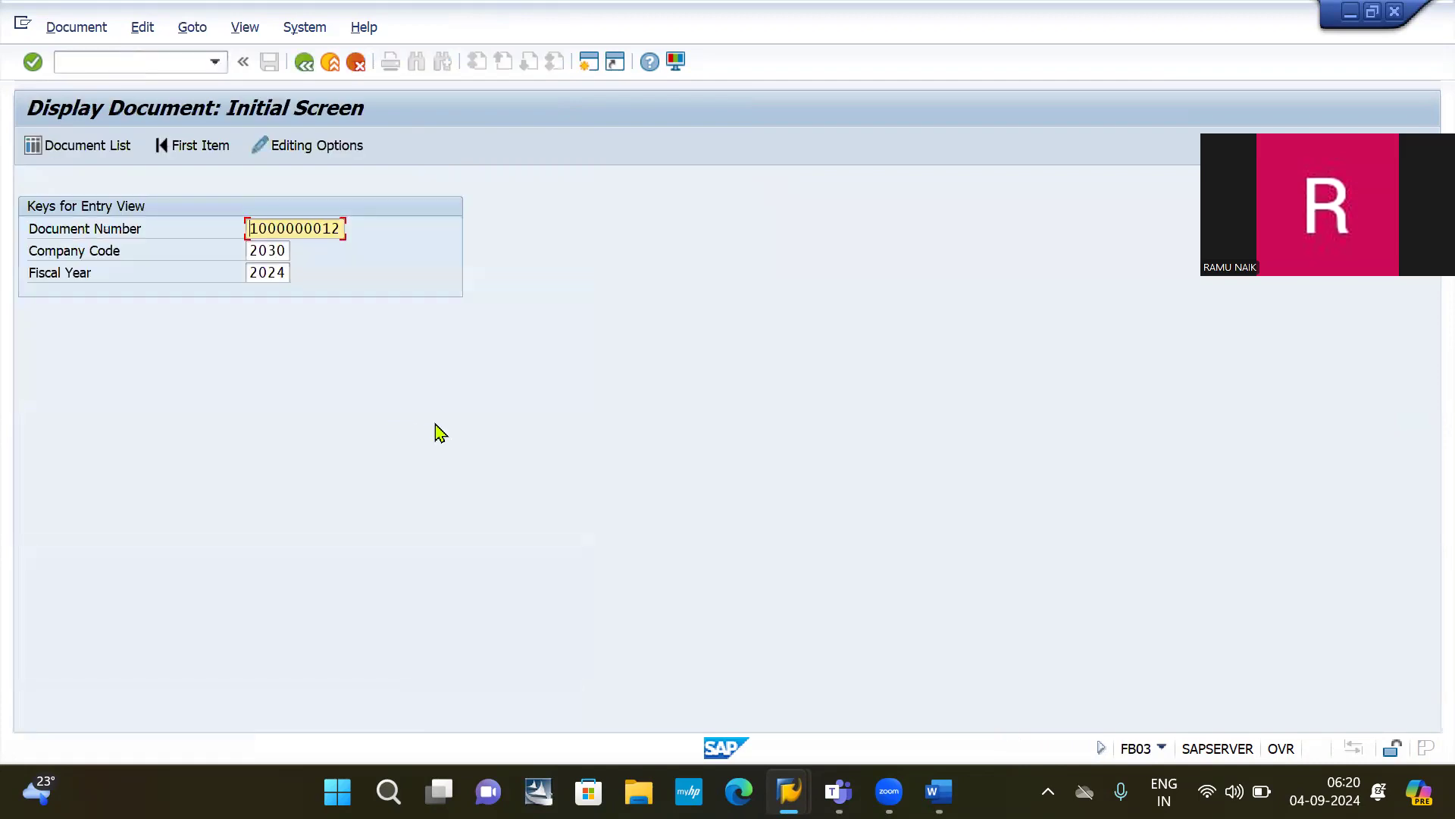
pyautogui.press('Return')
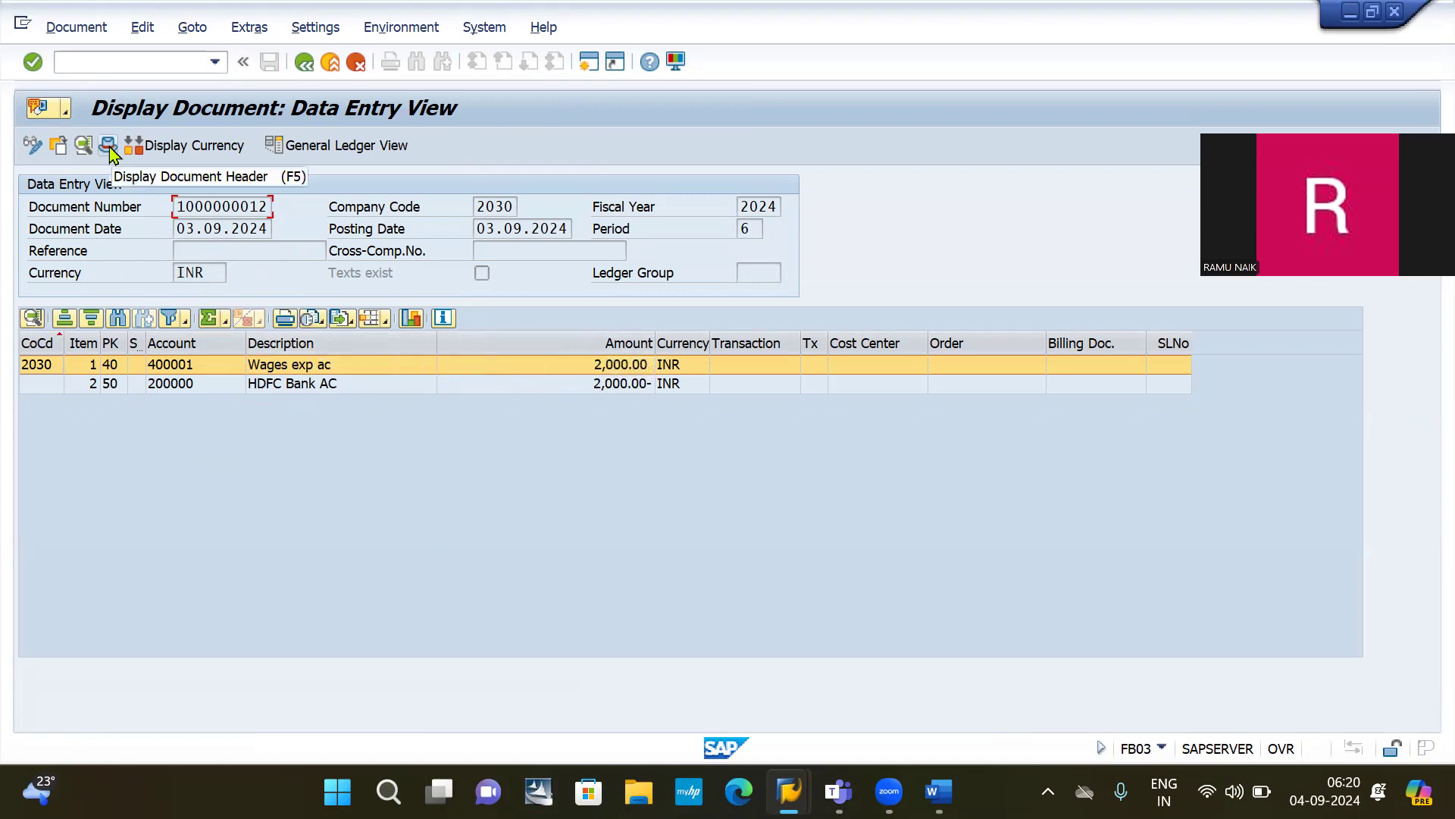
pyautogui.click(31, 148)
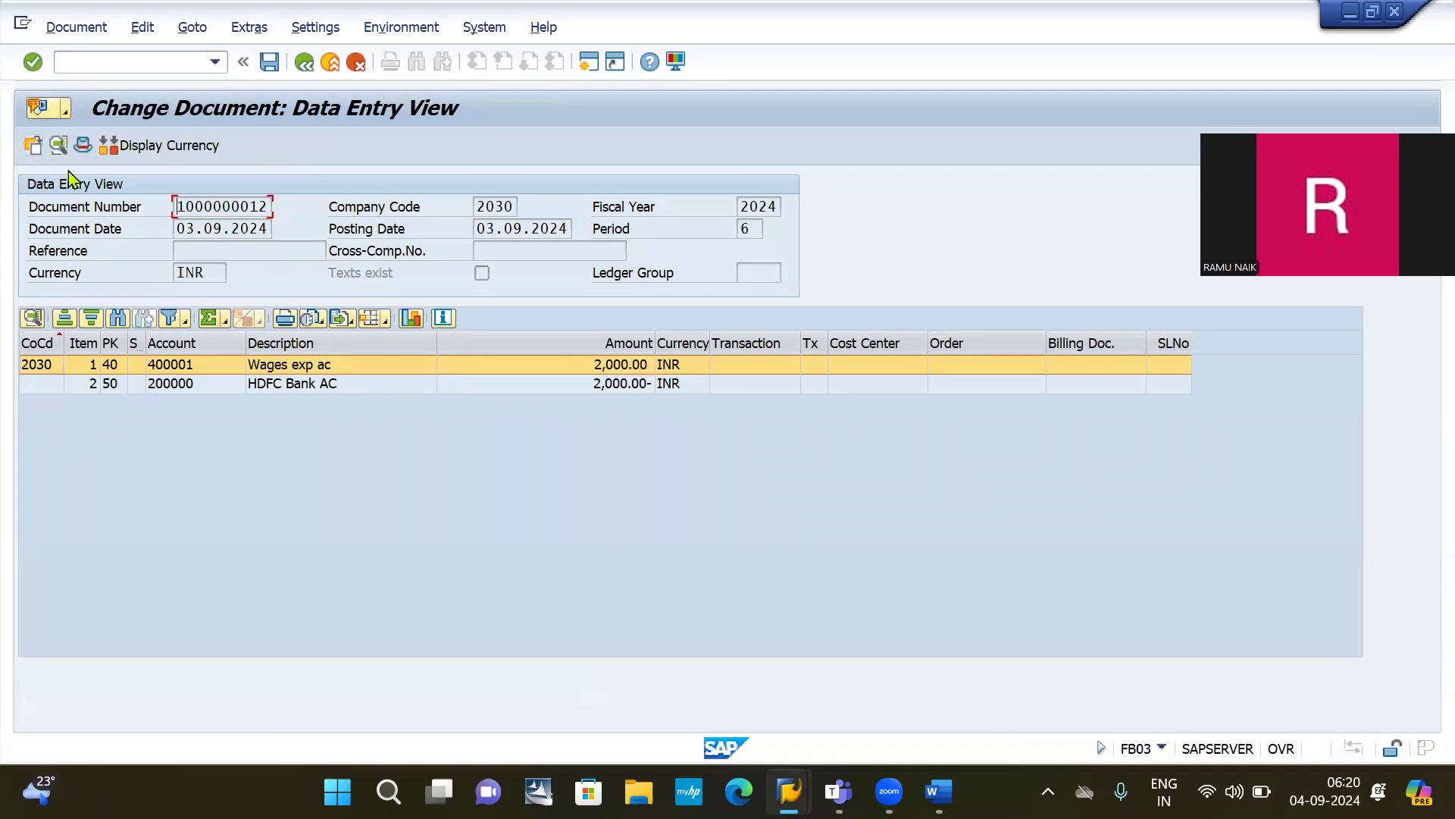
pyautogui.click(85, 148)
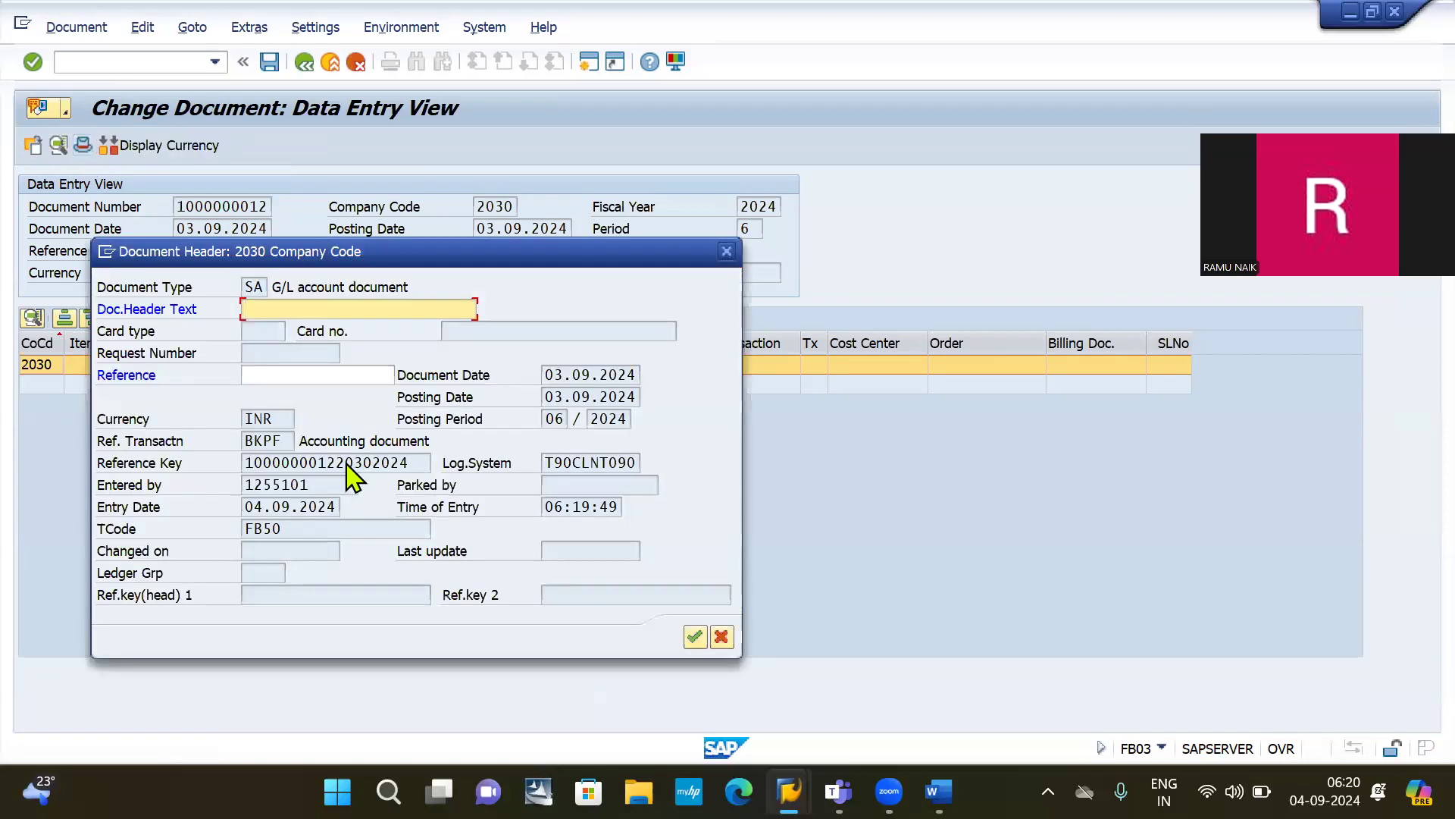
pyautogui.click(287, 377)
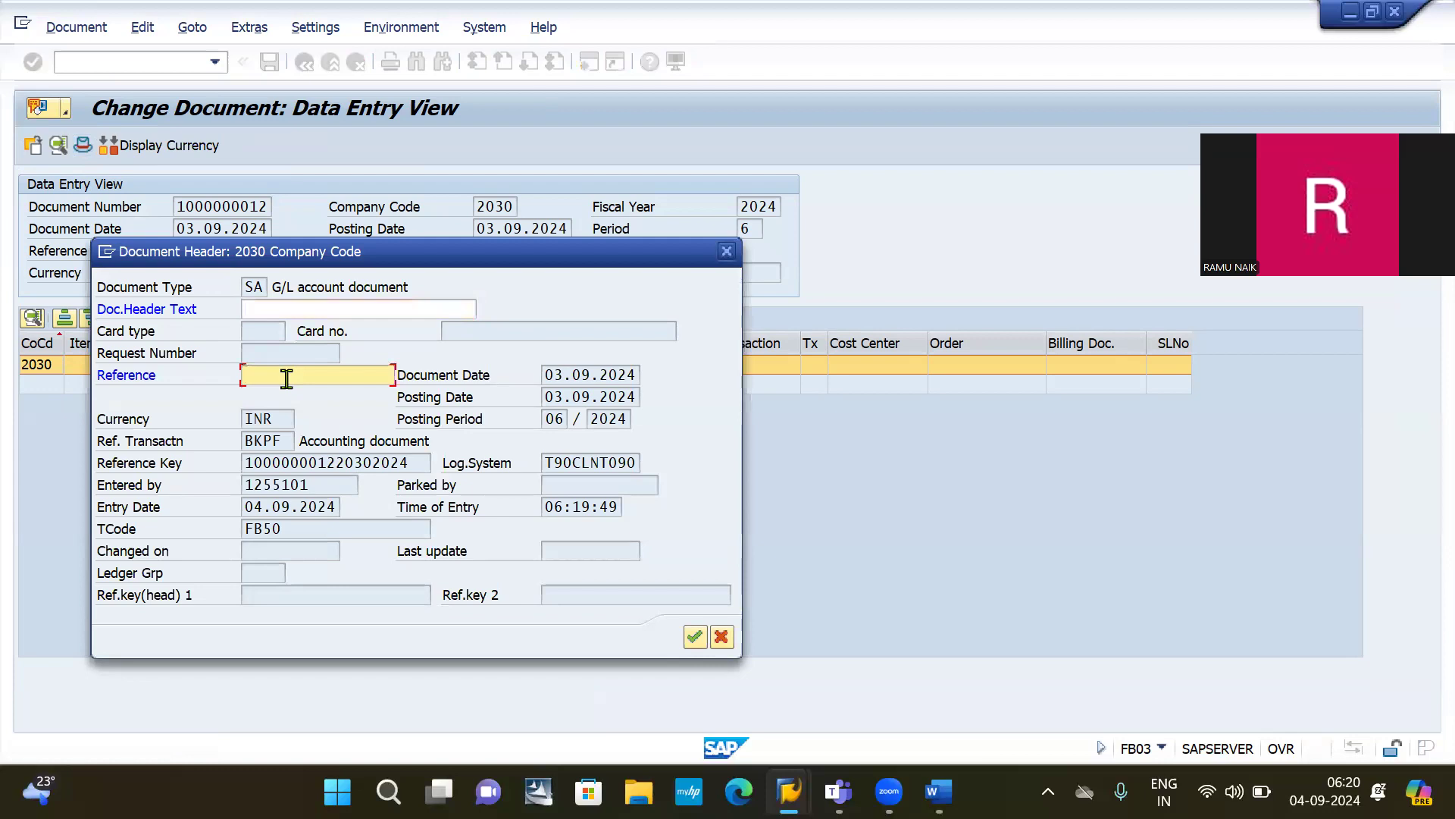
pyautogui.write('E')
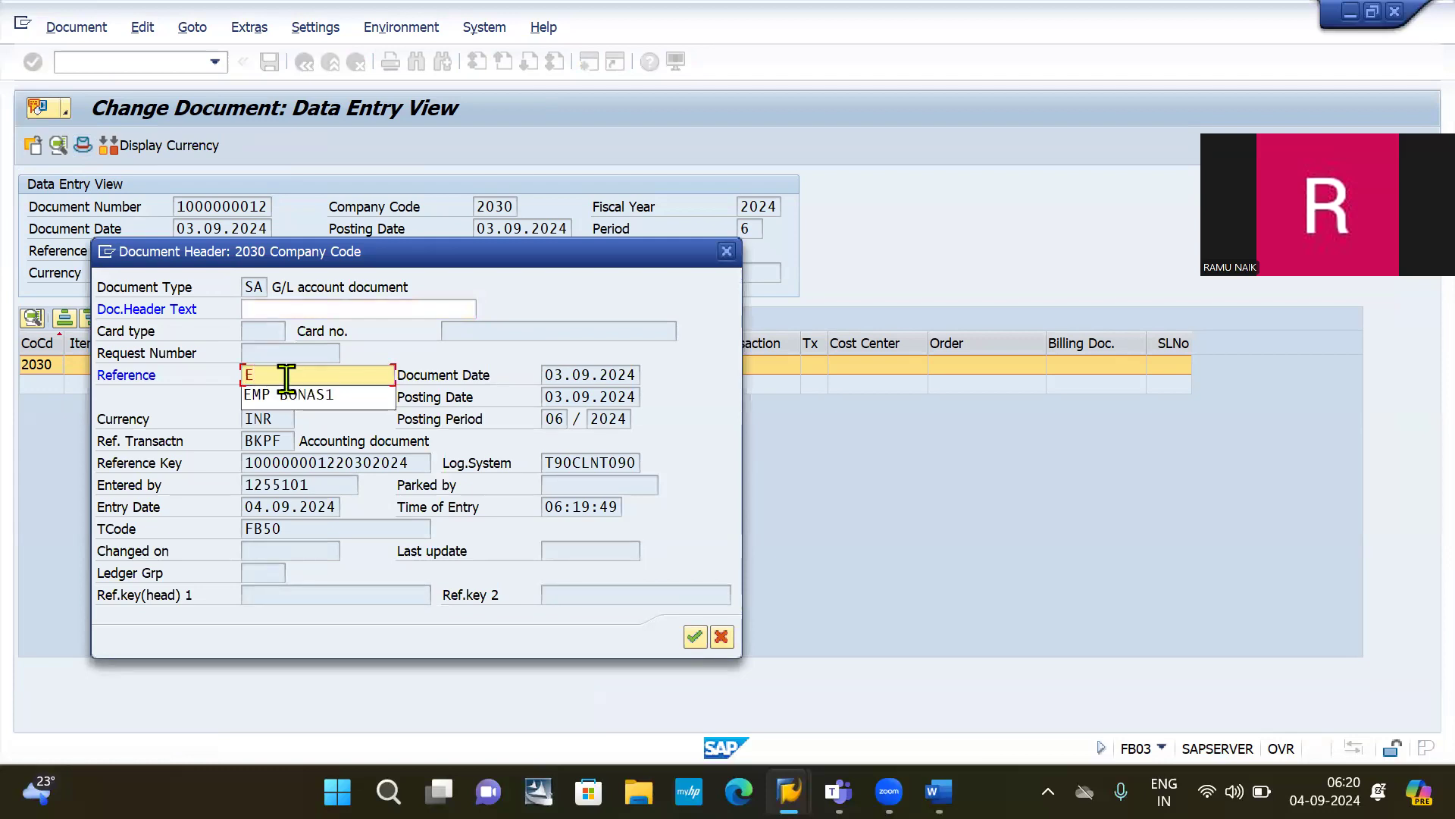
pyautogui.click(392, 397)
pyautogui.press('BackSpace')
pyautogui.press('BackSpace')
pyautogui.write('nus')
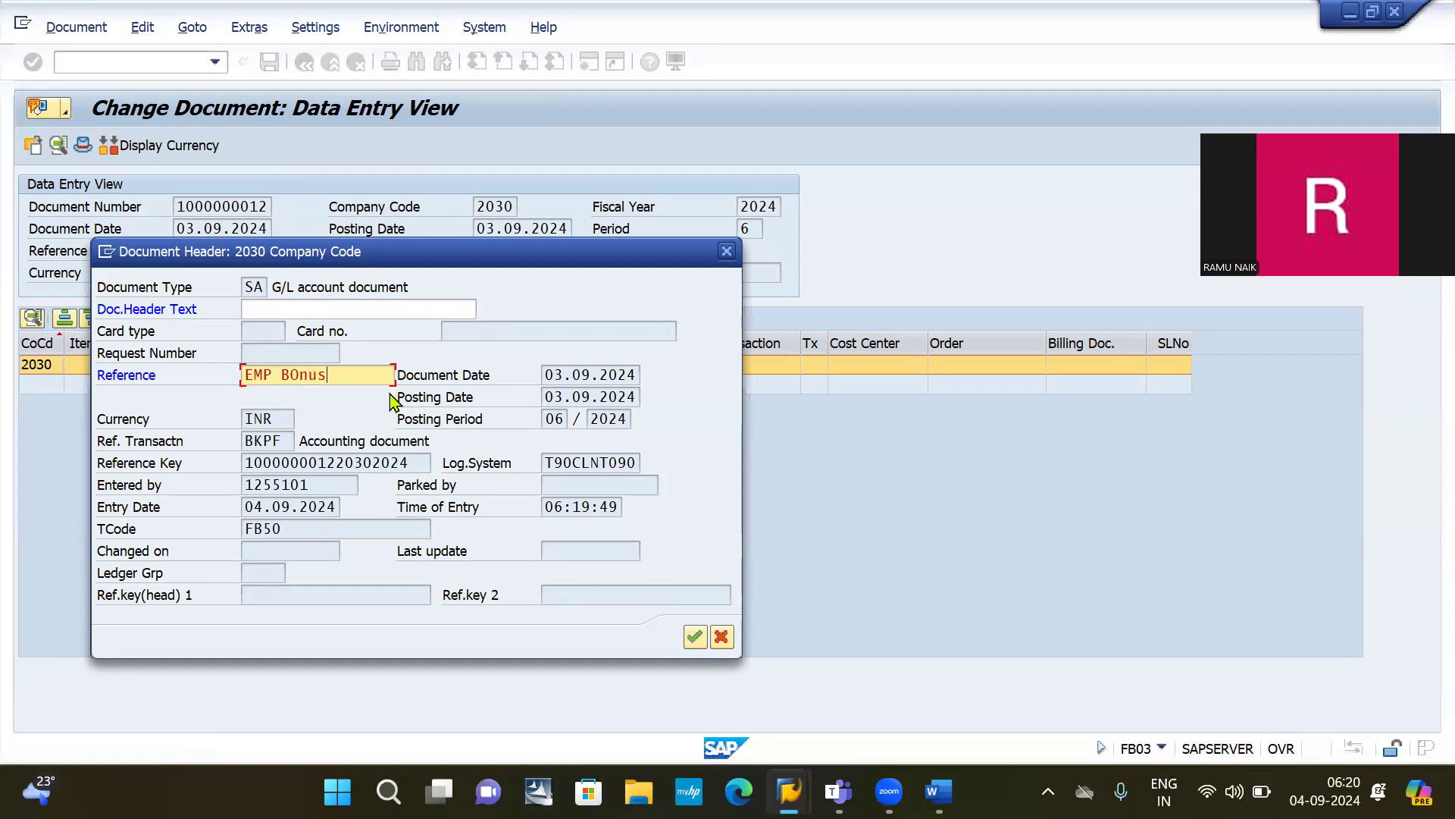
pyautogui.press('BackSpace')
pyautogui.press('BackSpace')
pyautogui.press('BackSpace')
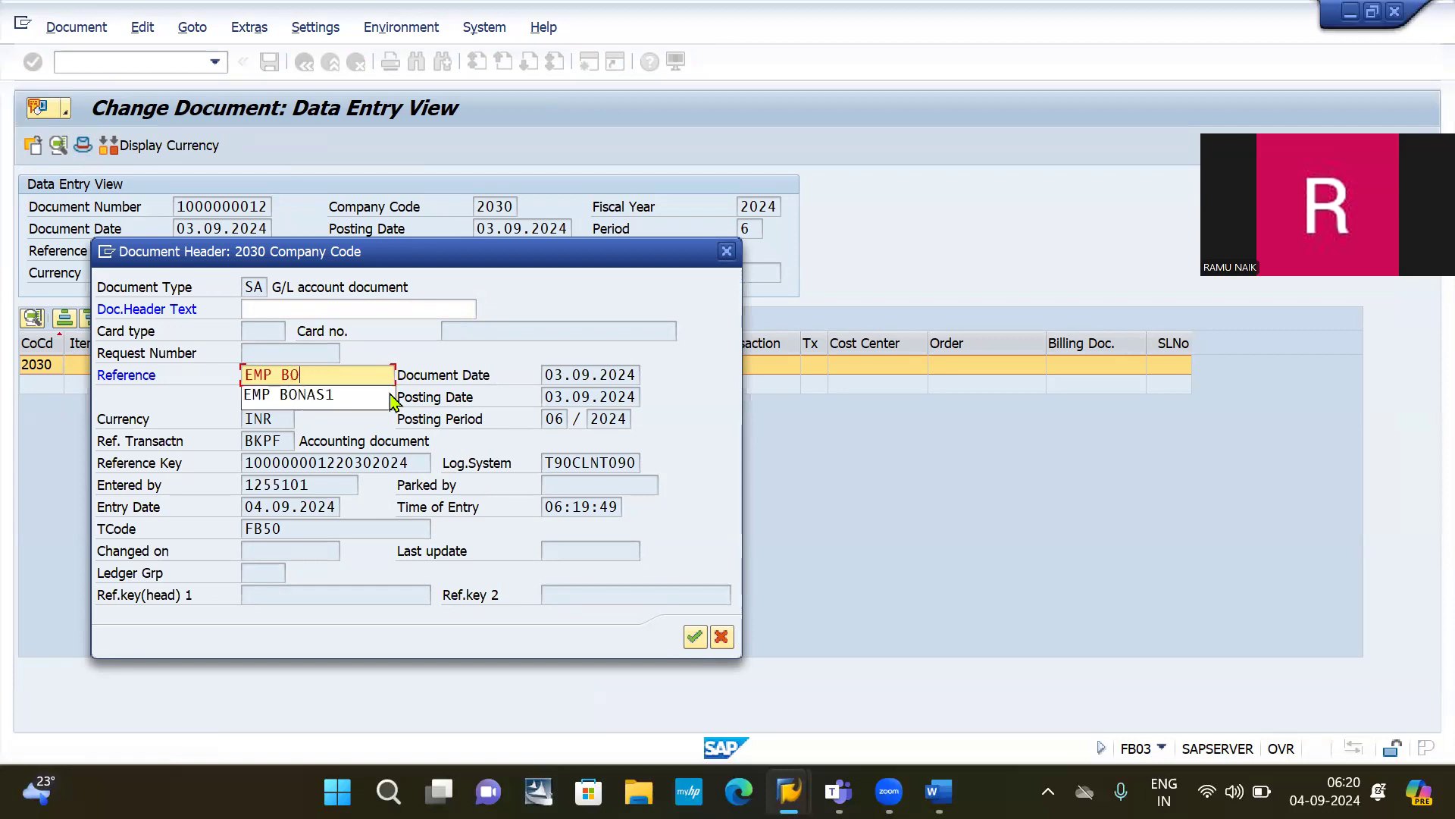
pyautogui.write('nu')
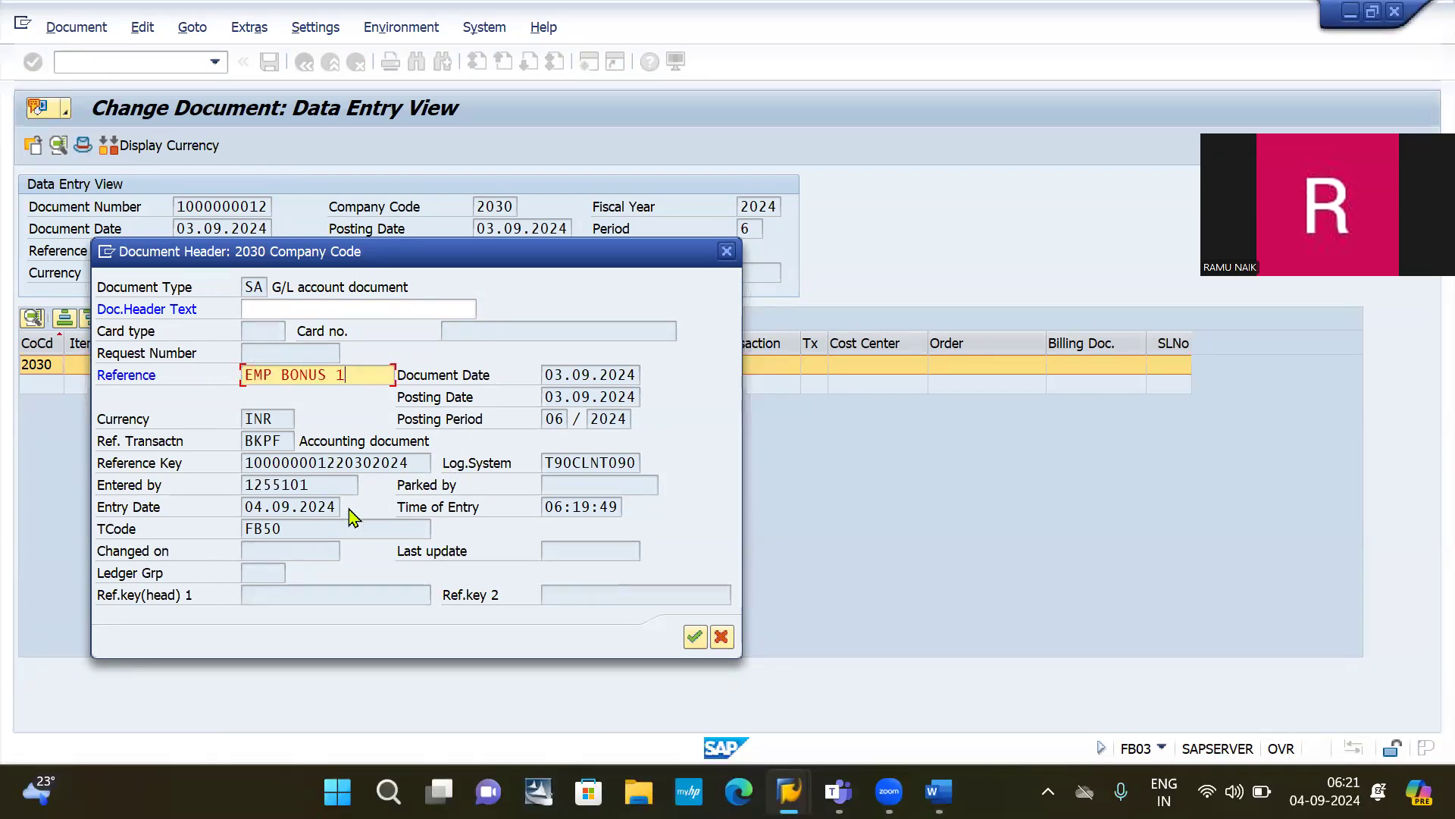
pyautogui.press('Return')
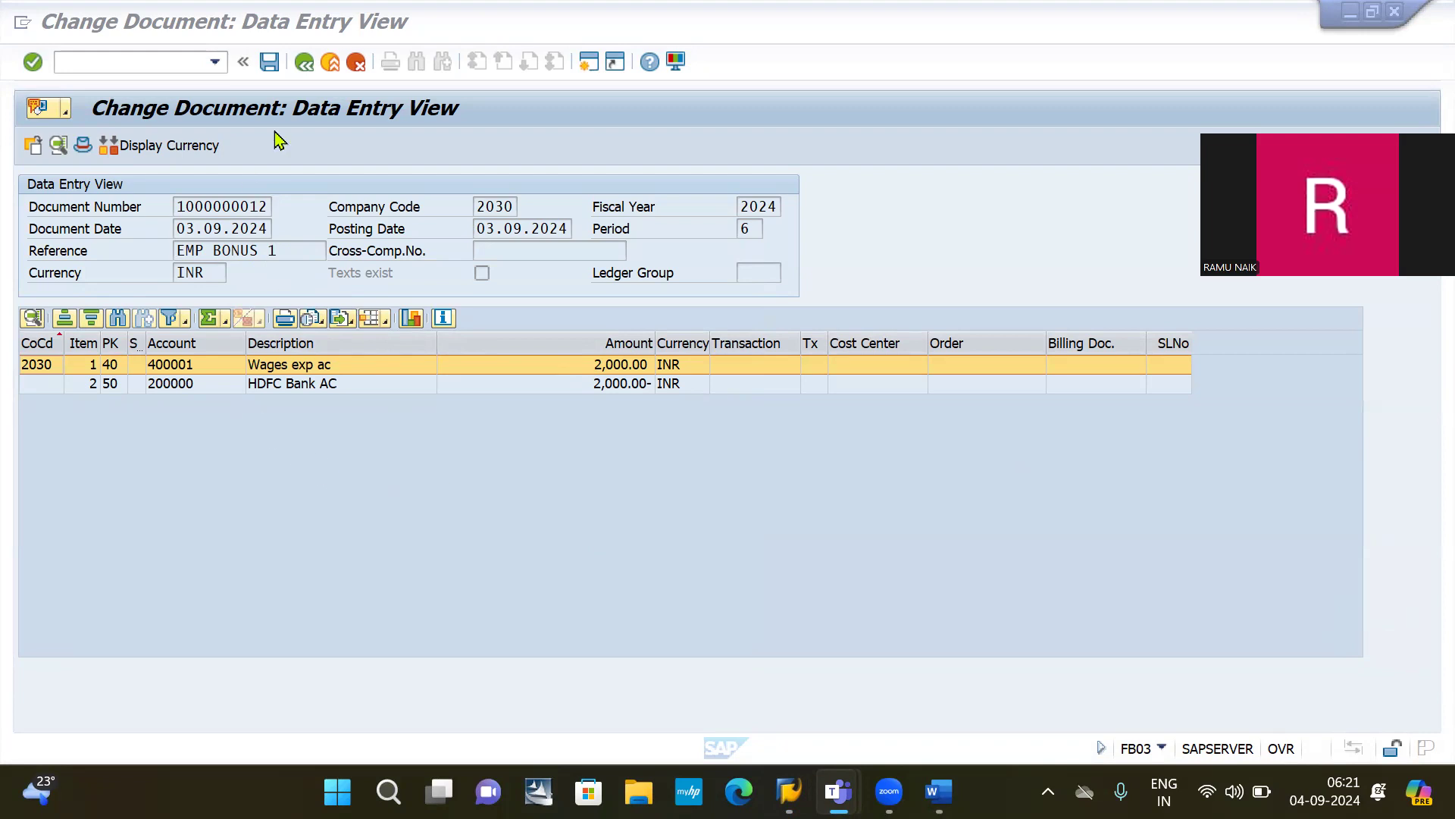
pyautogui.click(271, 68)
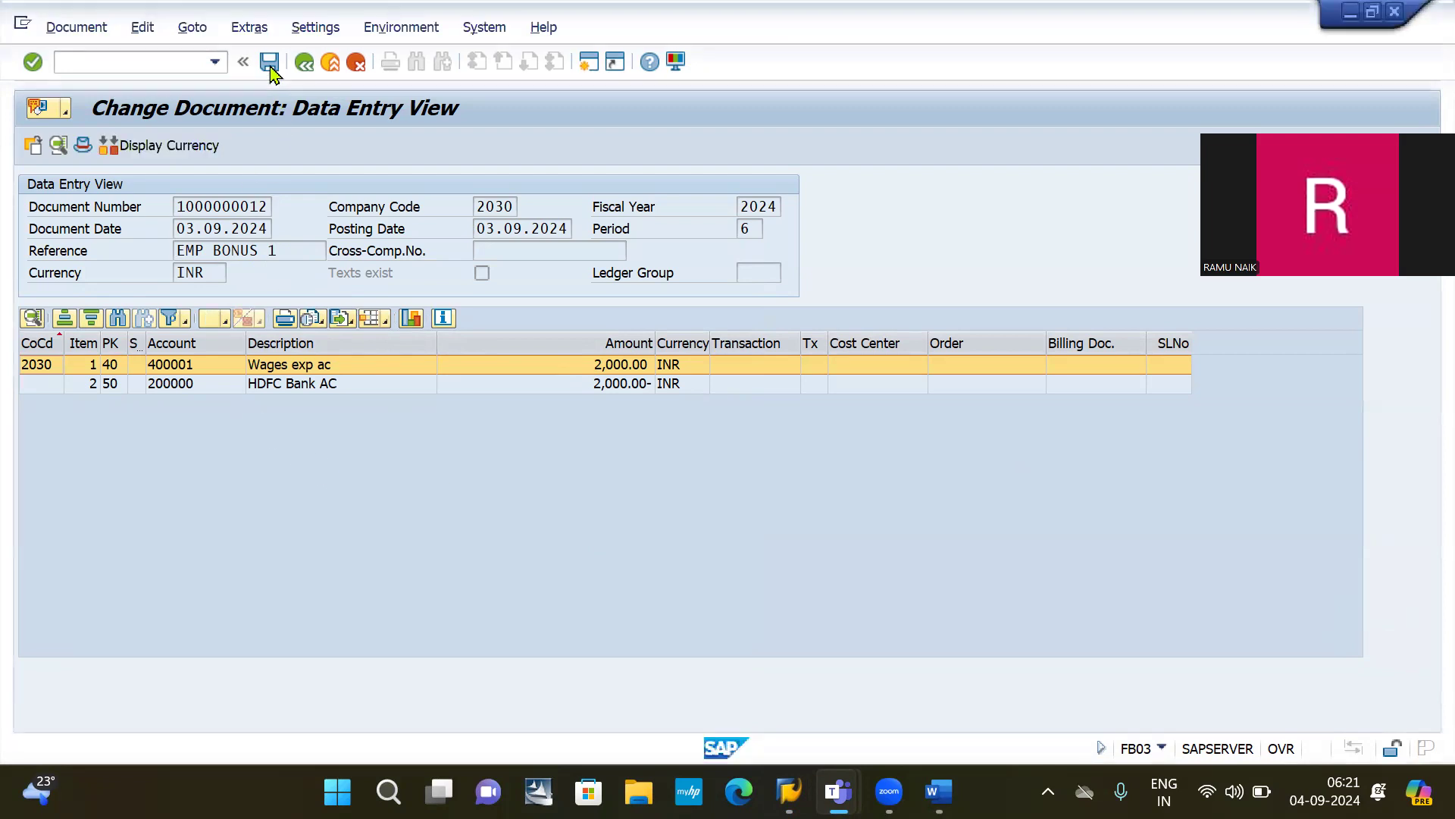
# Step: Save the EMP BONUS 1 reference change, then launch /NFB50 for a new G/L document
pyautogui.click(271, 66)
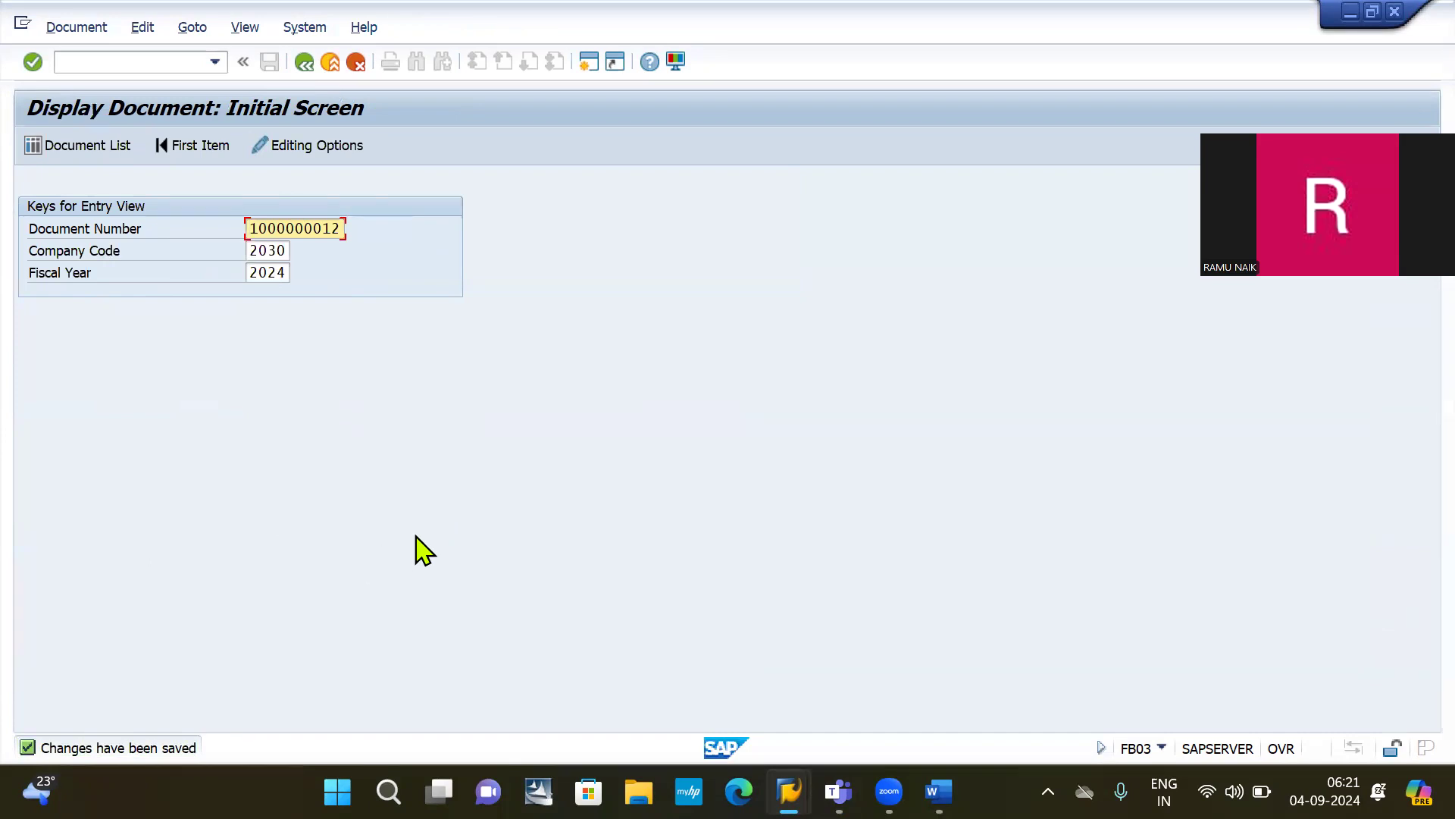
pyautogui.press('Return')
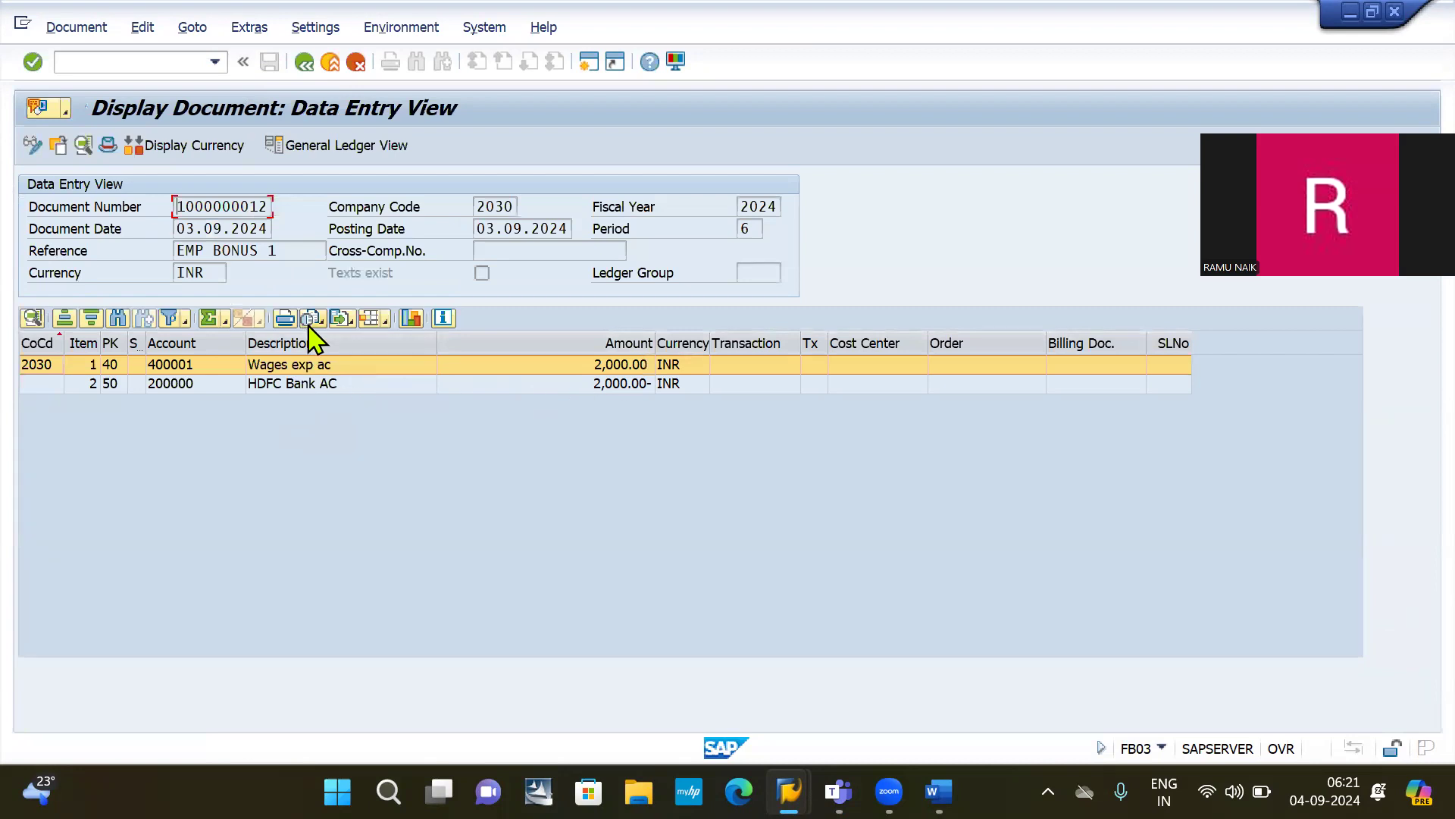
pyautogui.click(79, 61)
pyautogui.write('/NFB50')
pyautogui.press('Return')
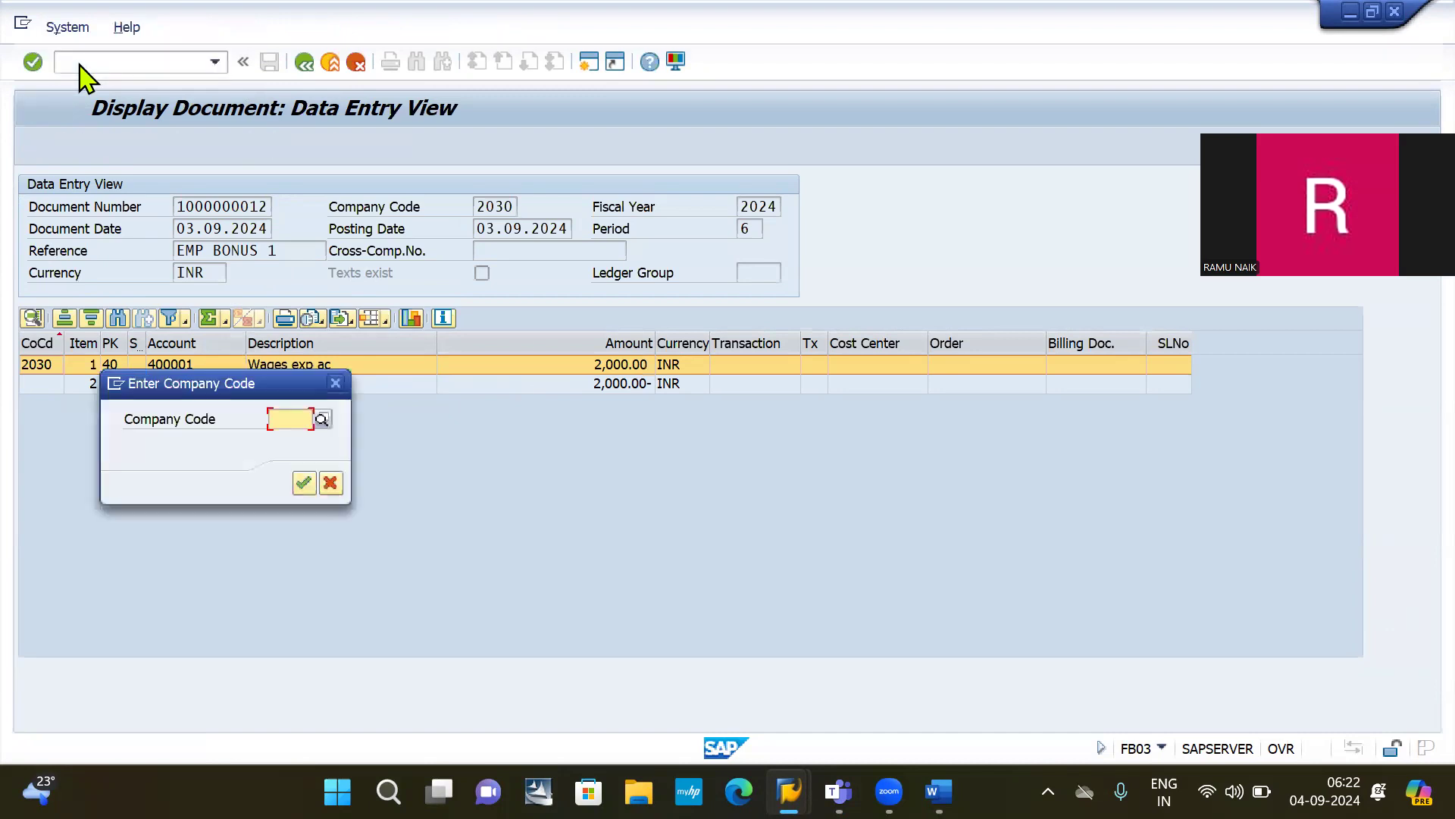
# Step: Confirm company code 2030 and redisplay the templates panel
pyautogui.press('Down')
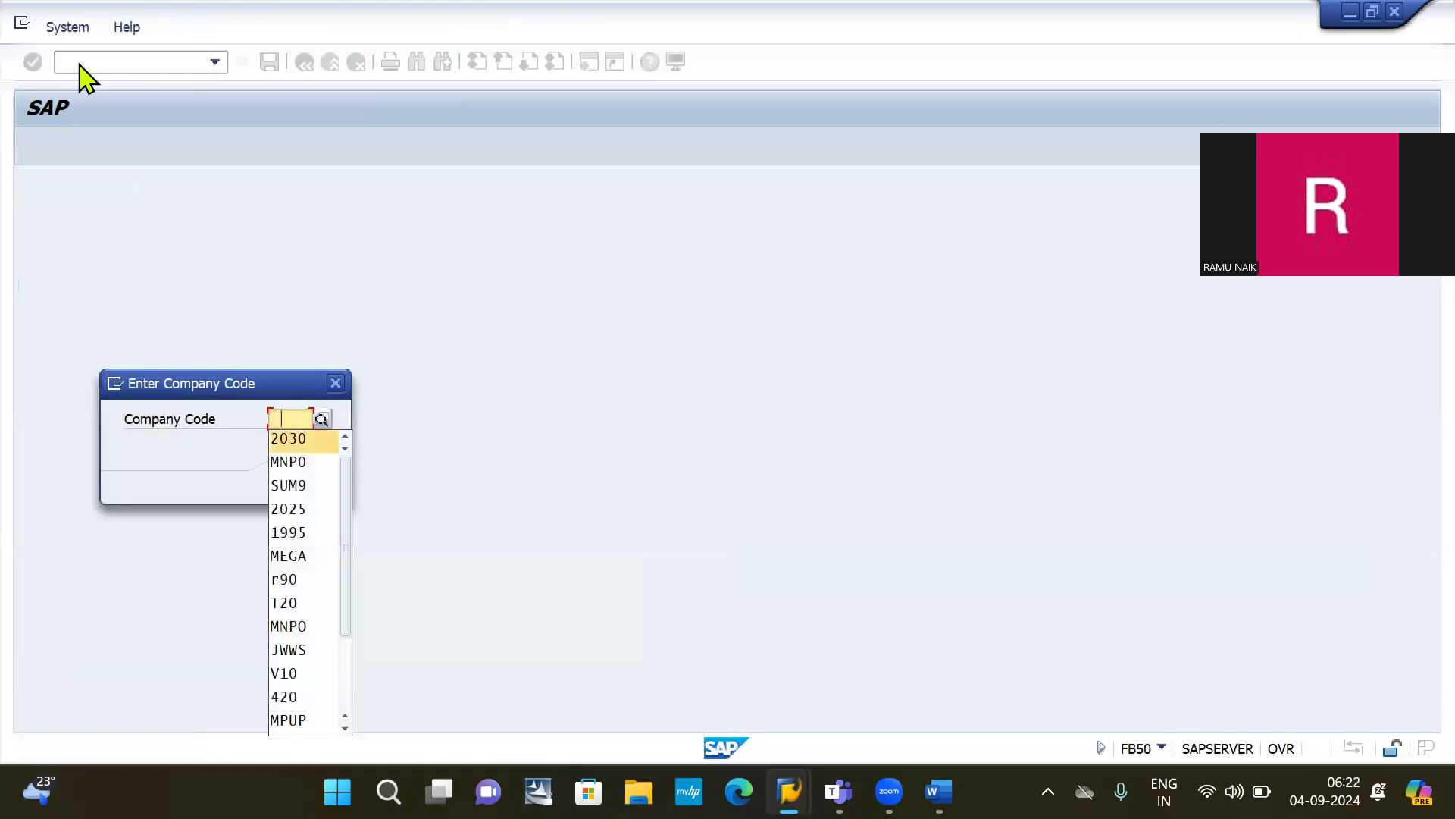
pyautogui.press('Return')
pyautogui.press('Return')
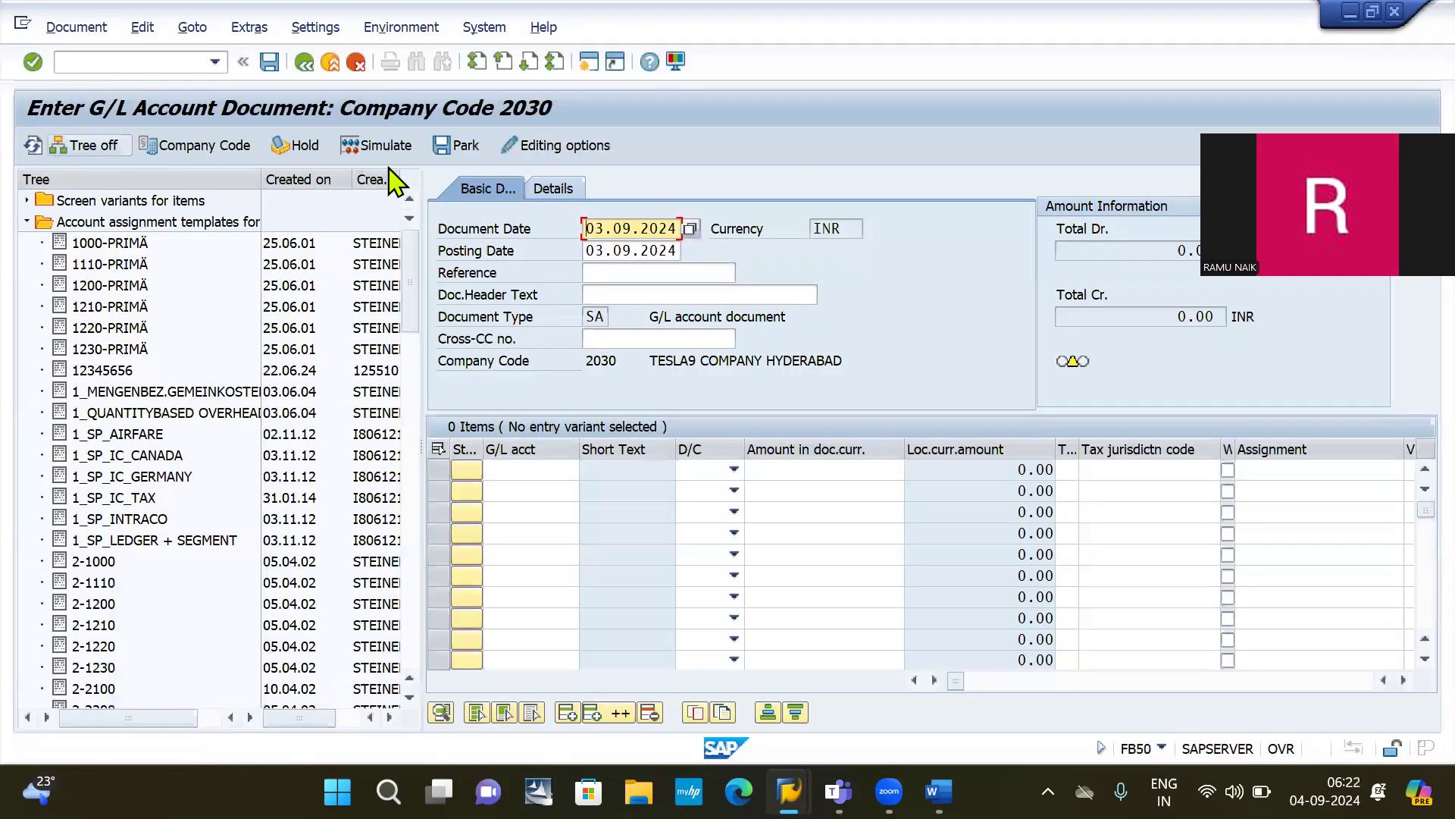
pyautogui.click(94, 145)
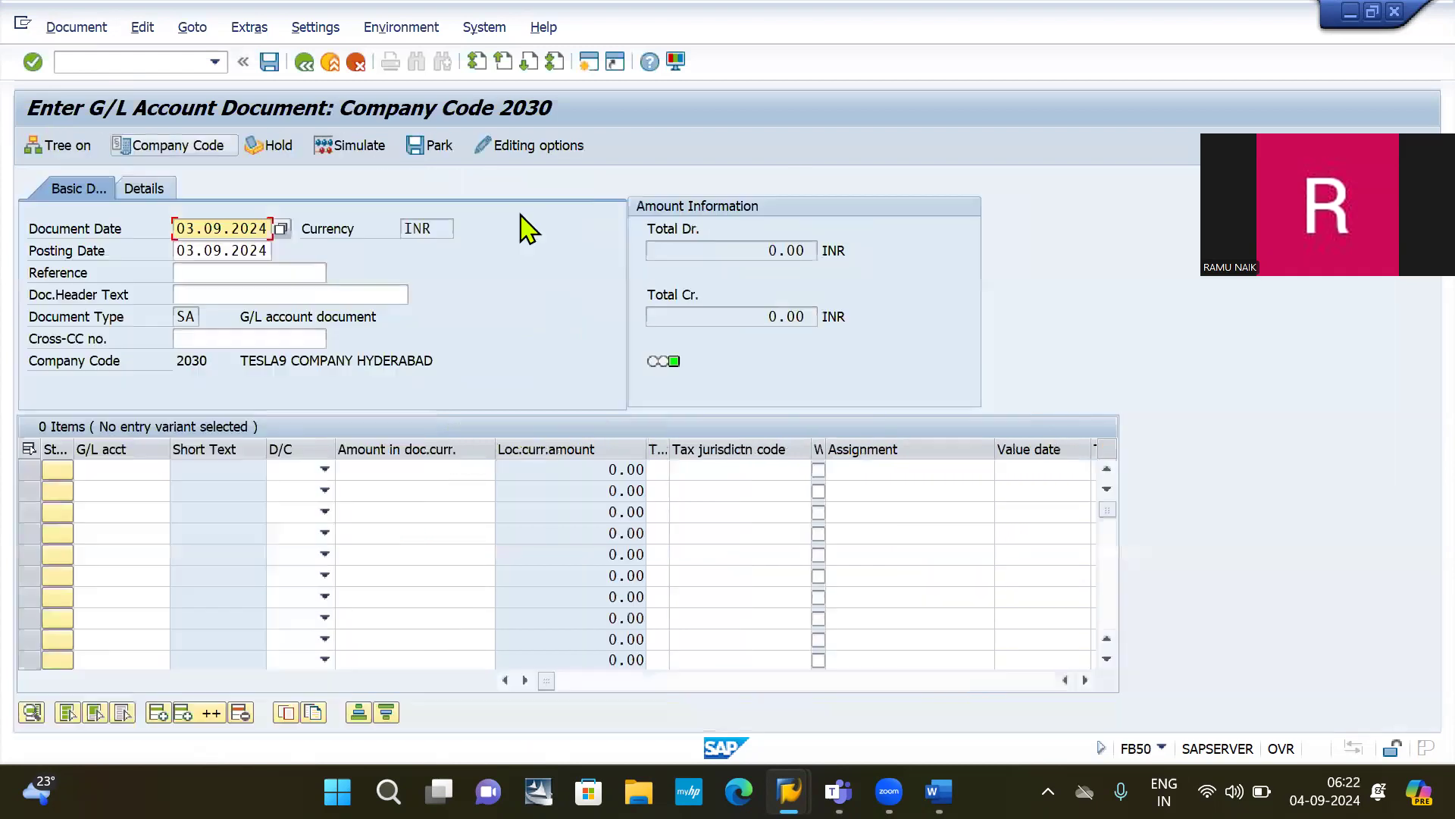
pyautogui.click(66, 148)
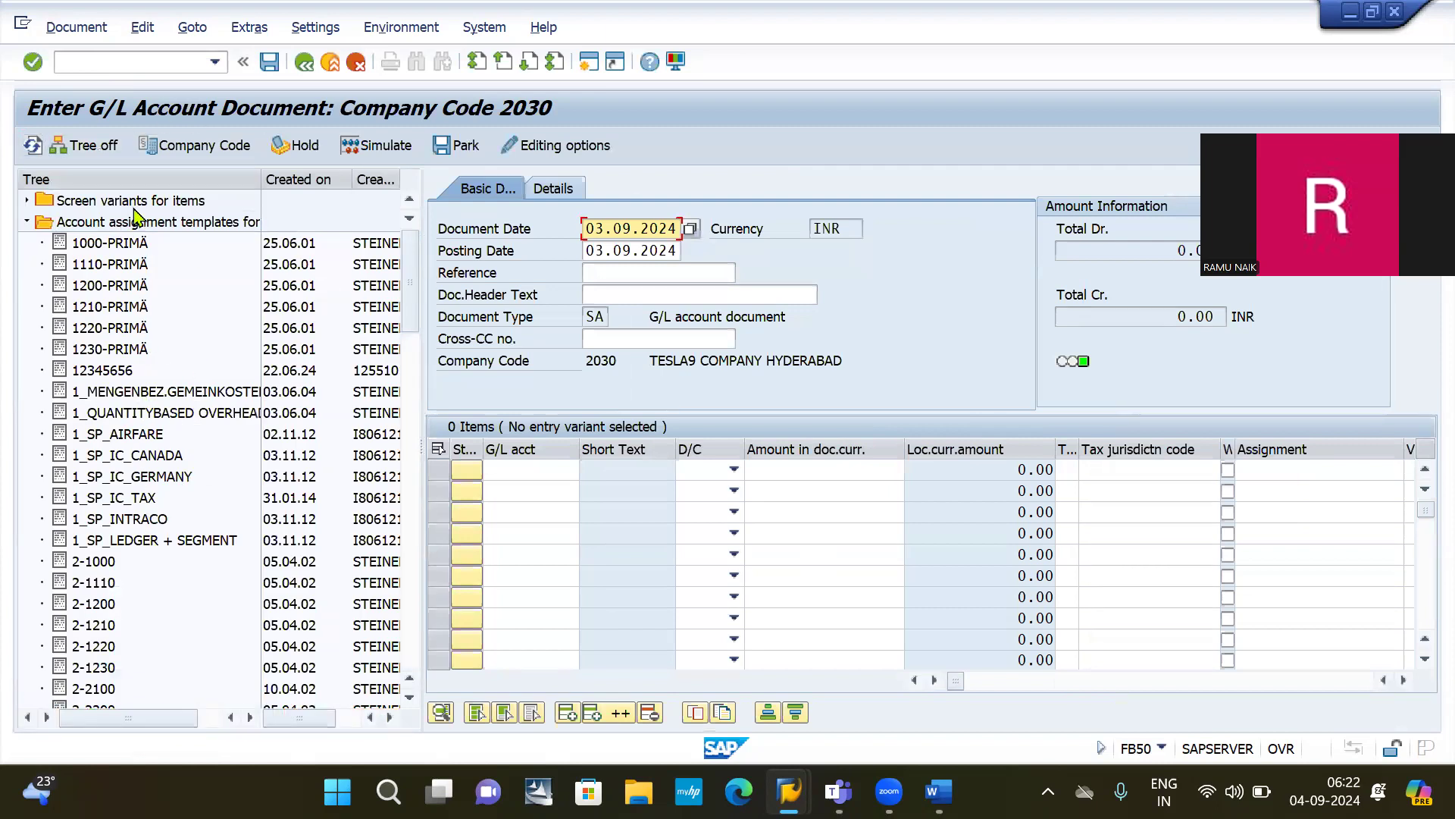
# Step: Scroll the template tree to locate and select 2030 BONUS
pyautogui.scroll(-4, 203, 435)
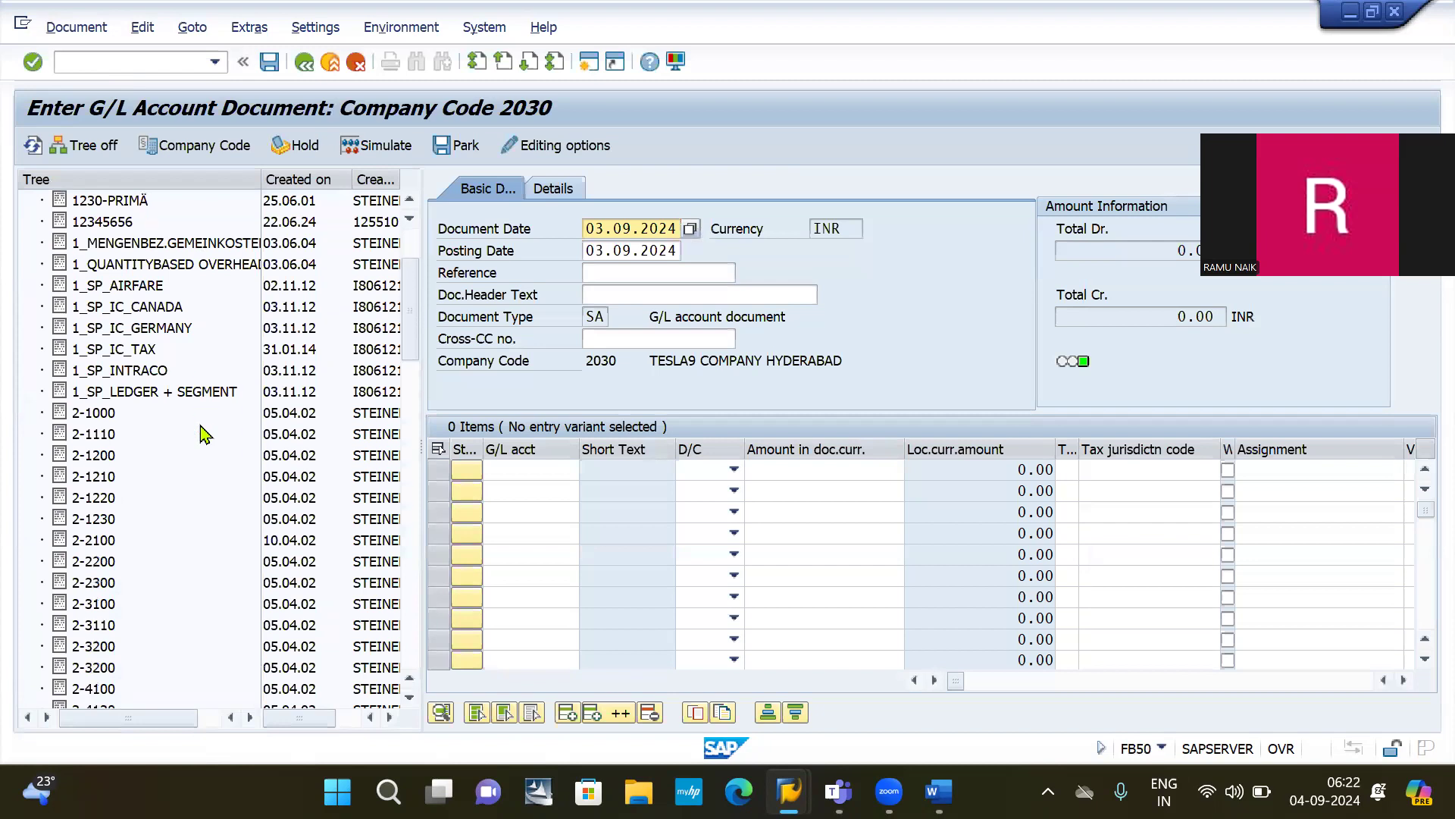
pyautogui.scroll(-10, 203, 434)
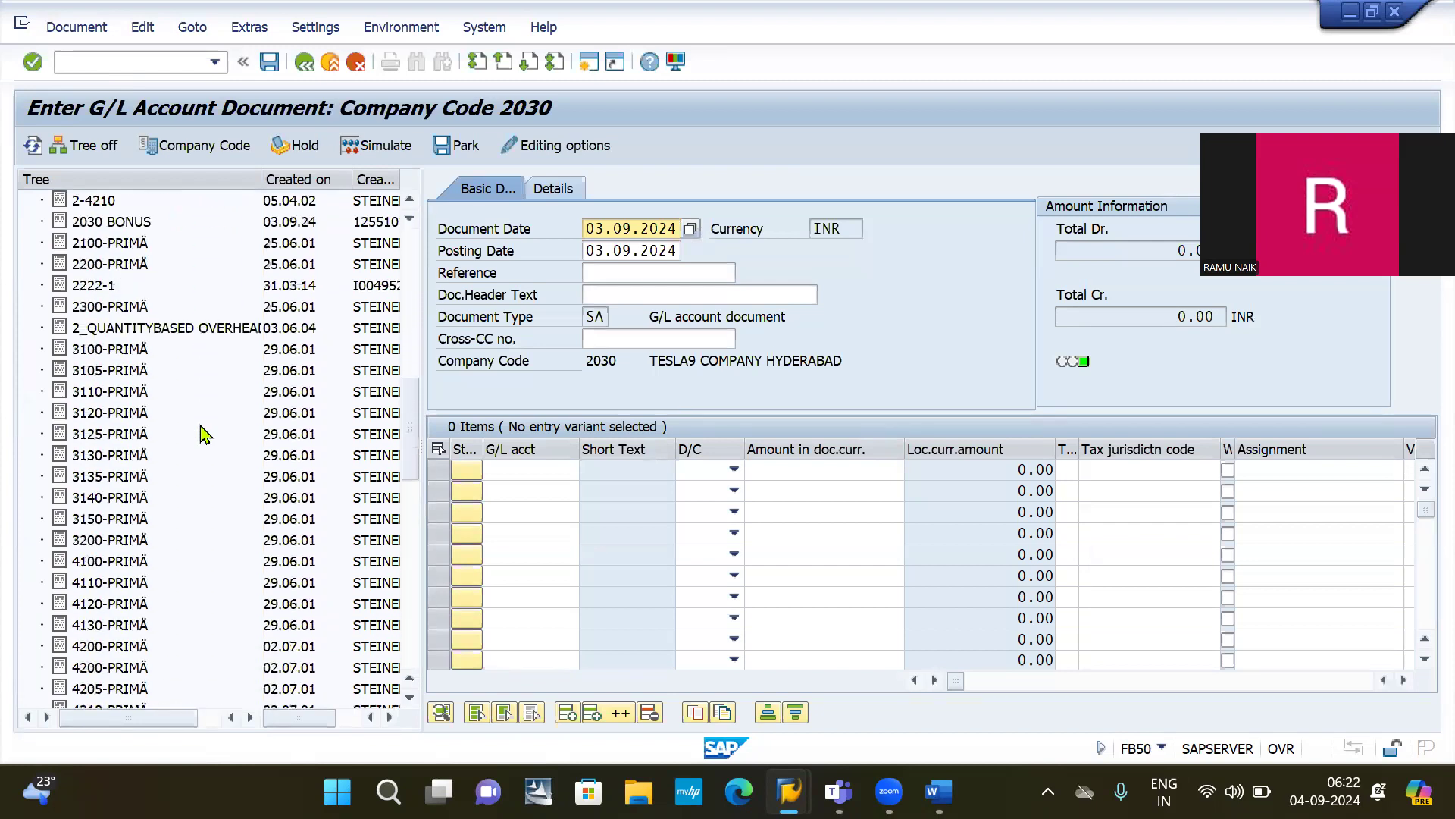
pyautogui.scroll(-6, 203, 434)
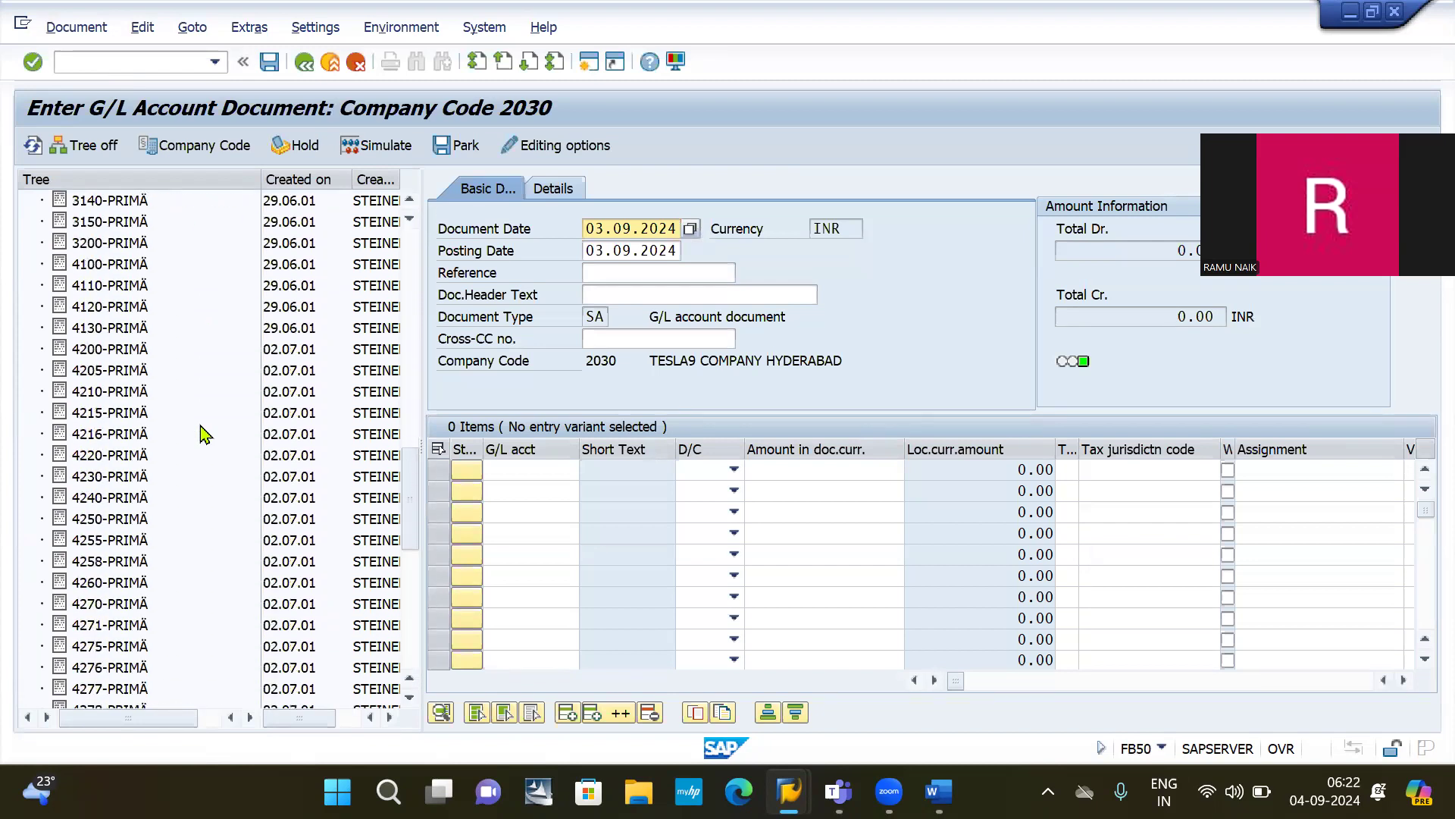
pyautogui.scroll(-5, 203, 435)
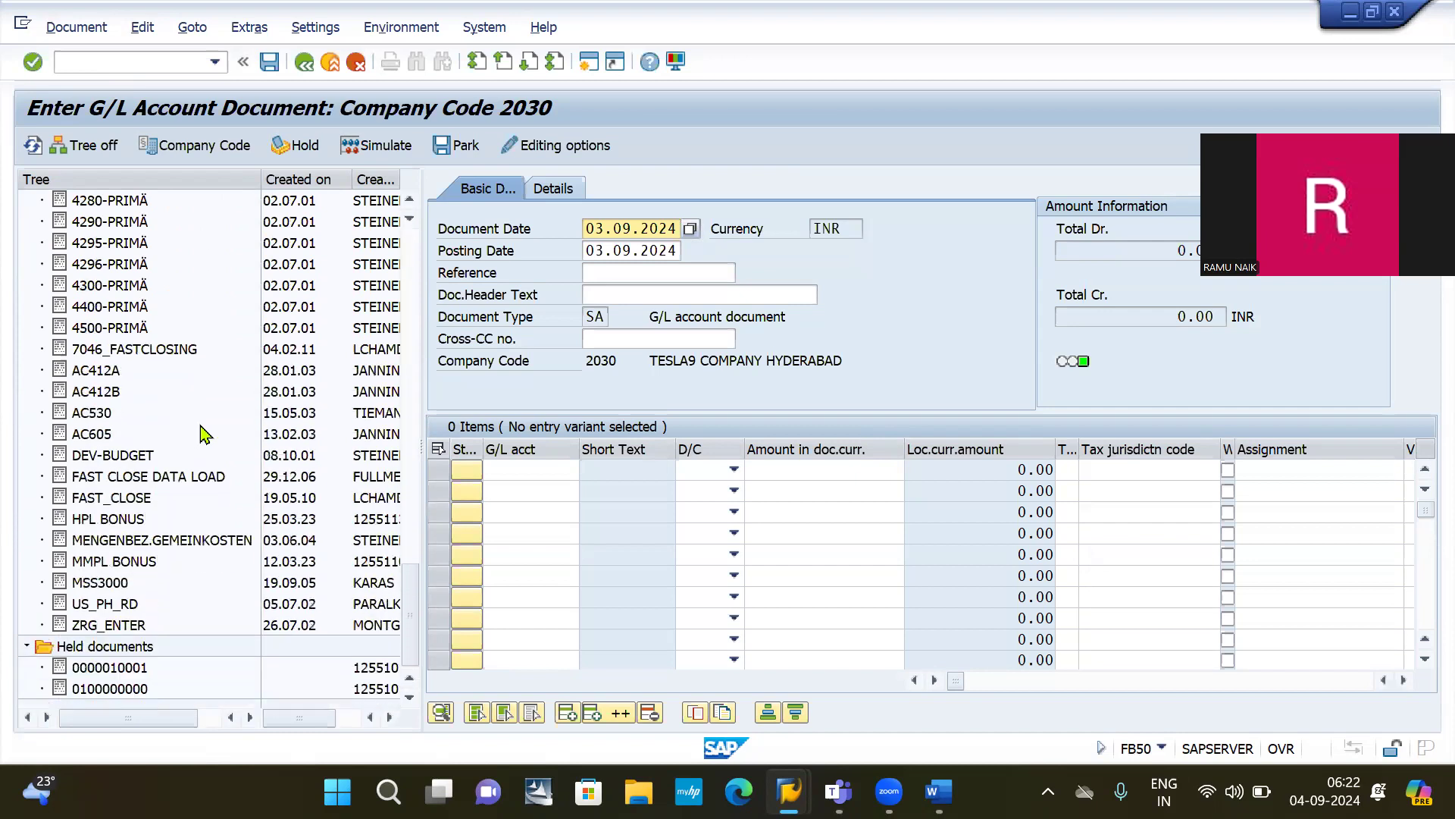
pyautogui.scroll(8, 203, 434)
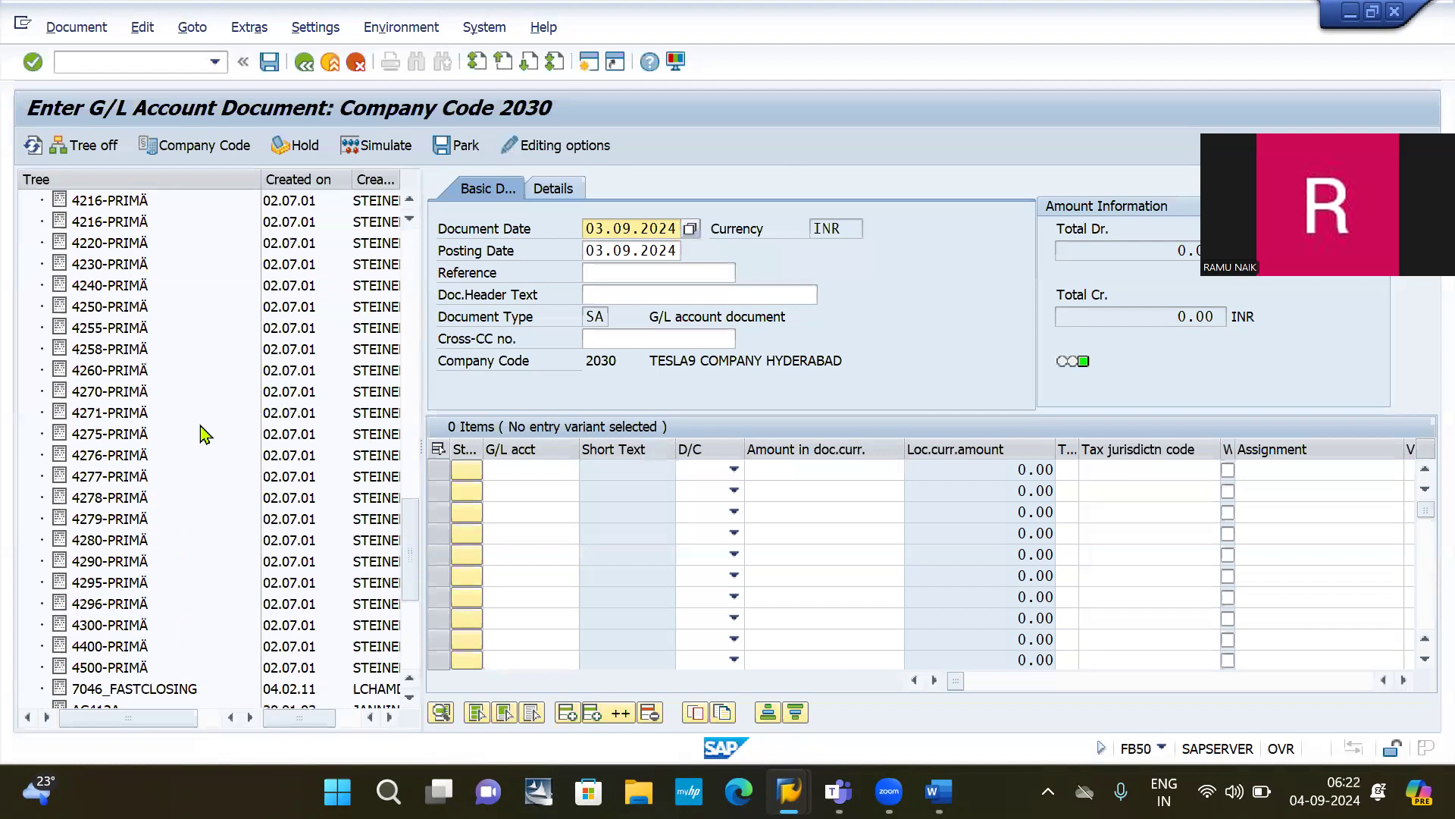
pyautogui.scroll(10, 203, 434)
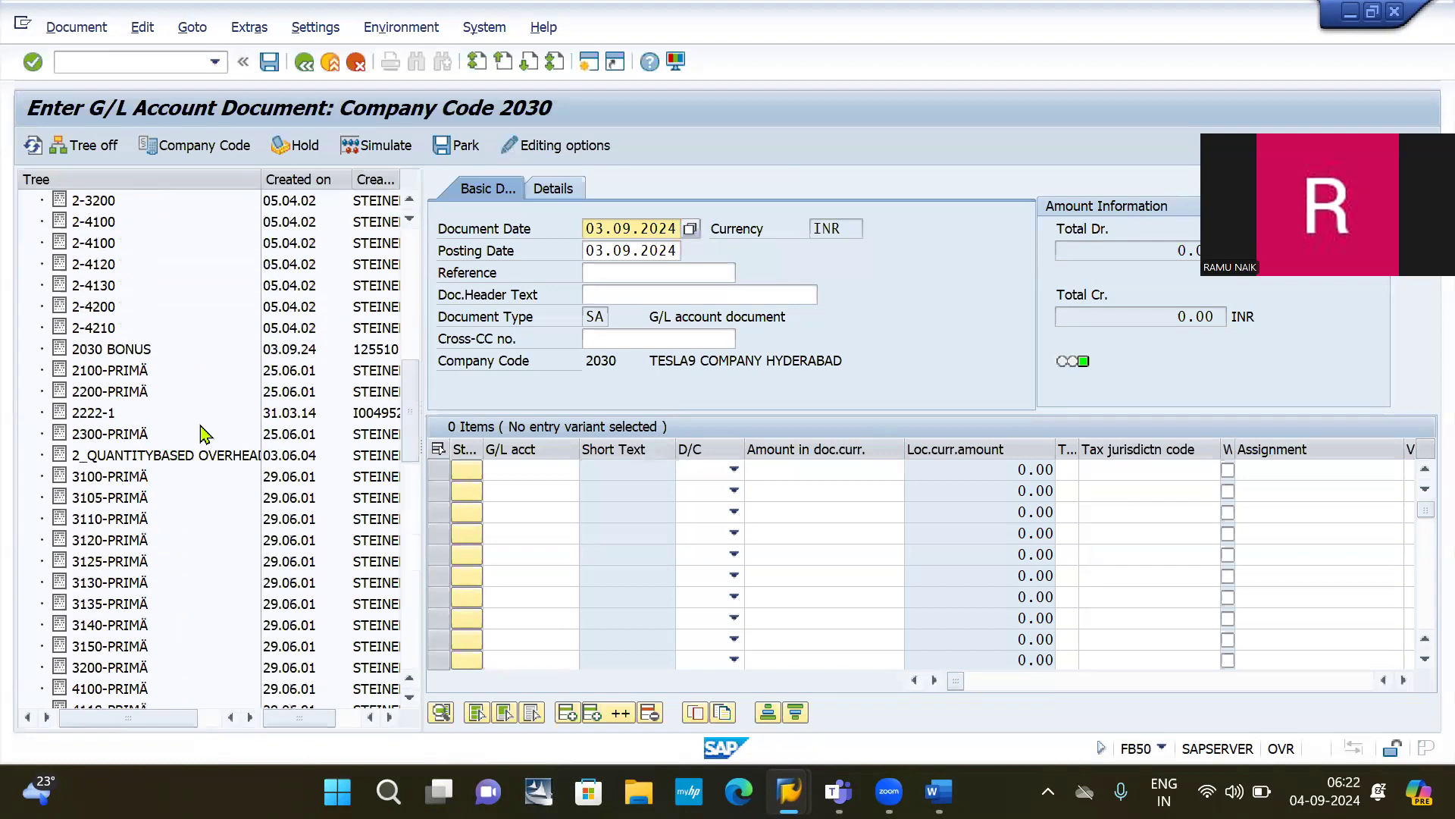
pyautogui.scroll(-1, 203, 434)
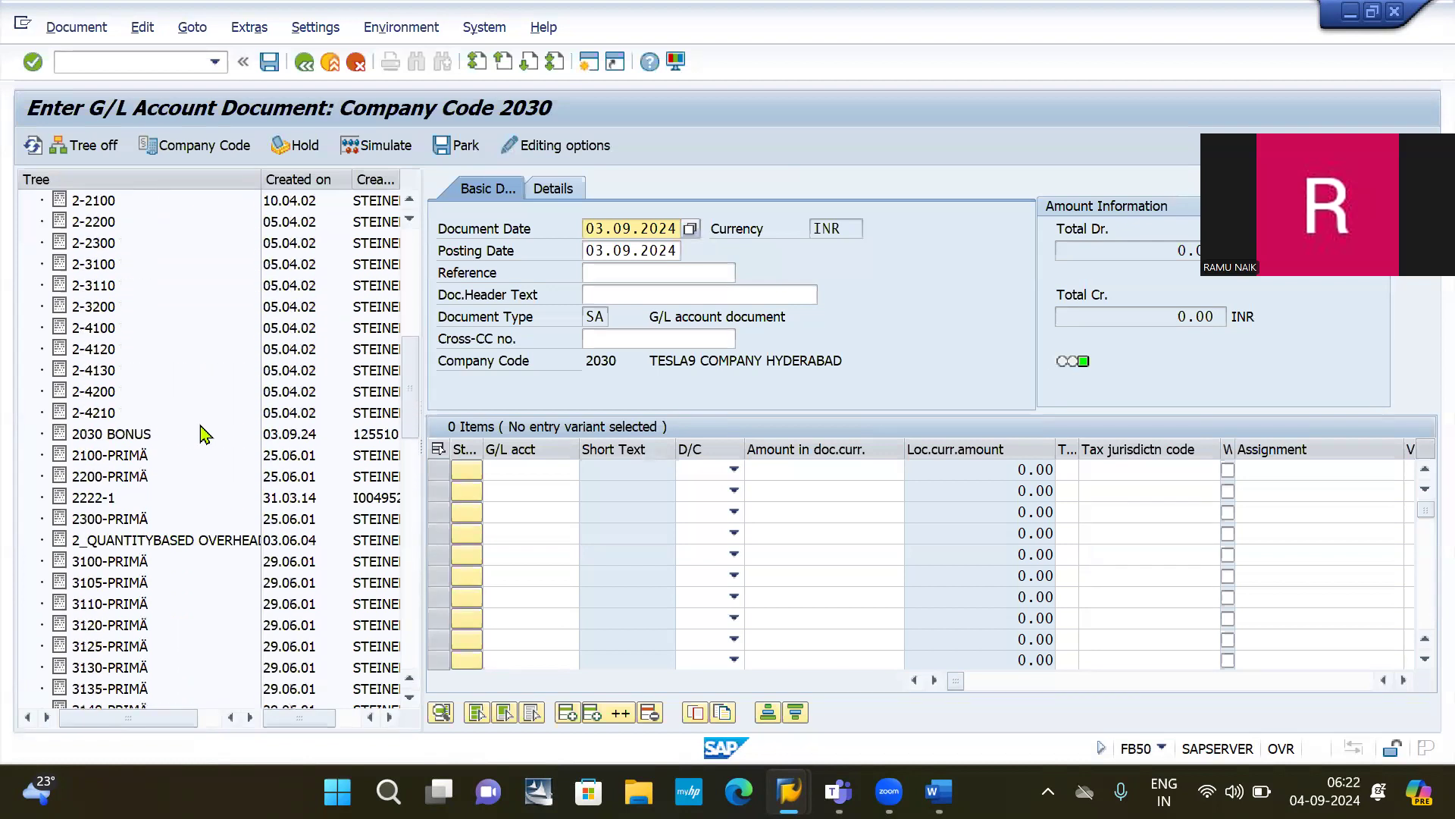
pyautogui.scroll(-2, 203, 434)
pyautogui.scroll(2, 203, 434)
pyautogui.scroll(5, 203, 434)
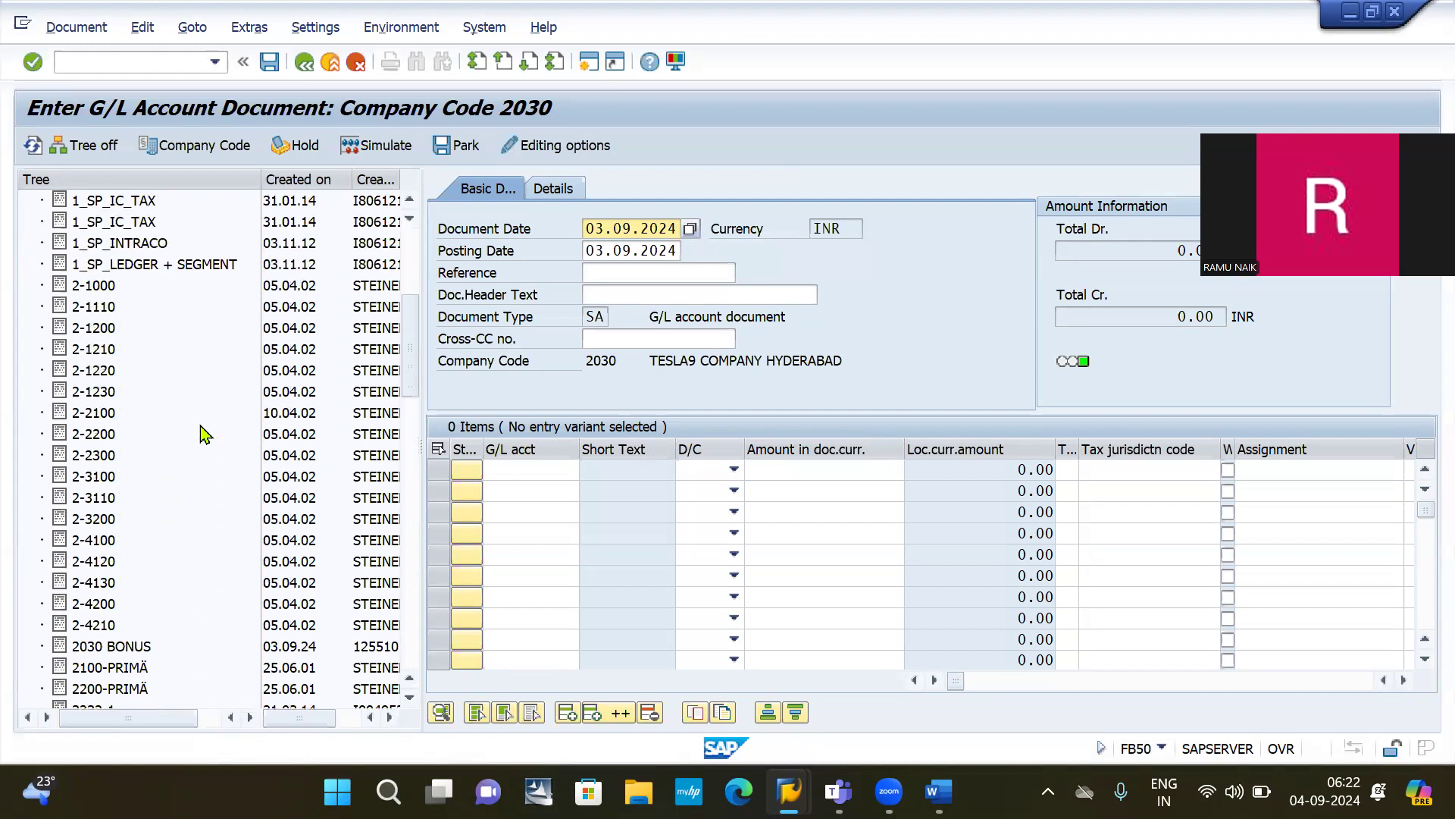
pyautogui.scroll(-2, 203, 434)
pyautogui.click(201, 433)
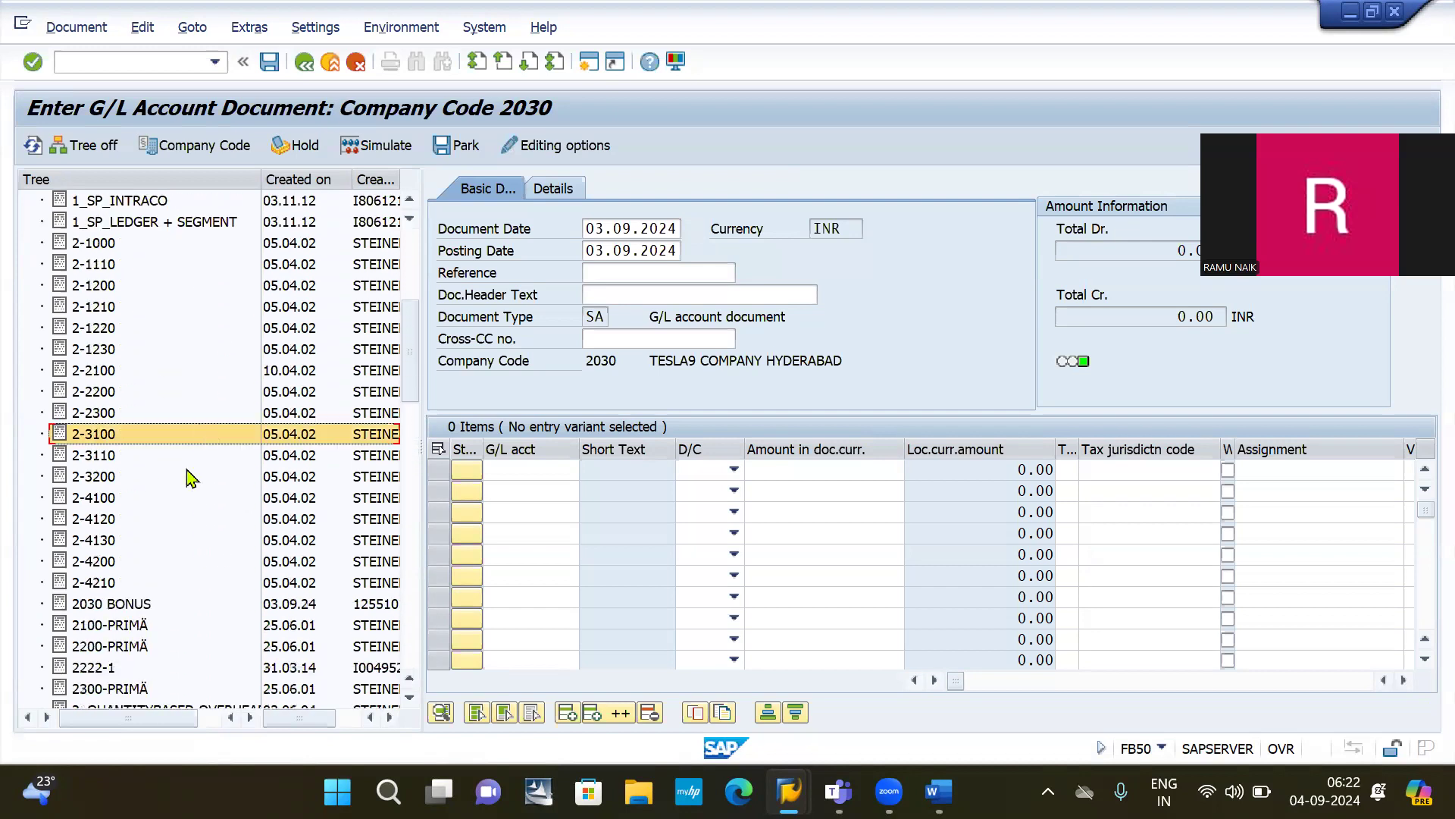
pyautogui.click(118, 604)
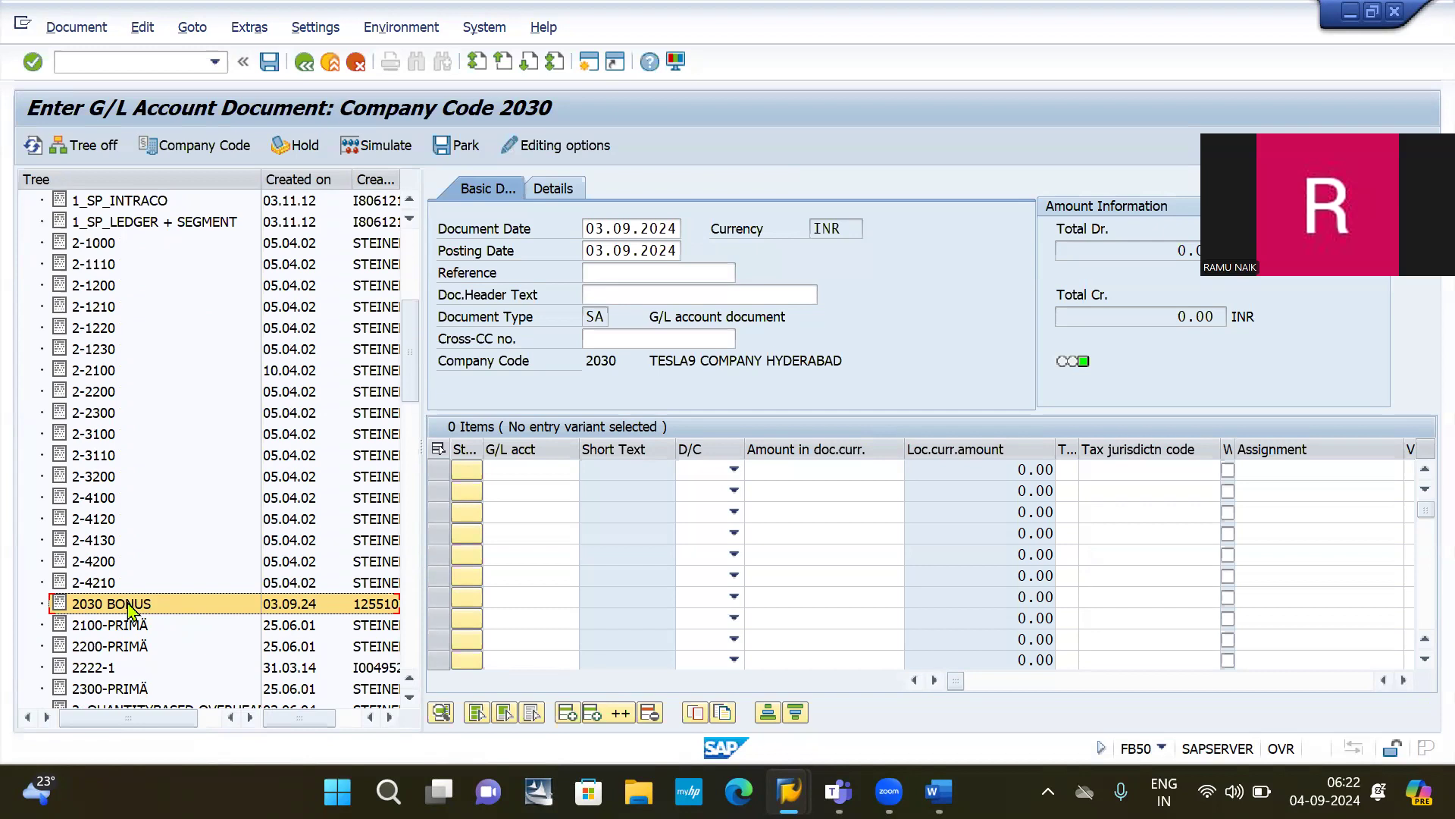
# Step: Load the 2030 BONUS template and set the reference to EMP BONUS 2
pyautogui.doubleClick(128, 606)
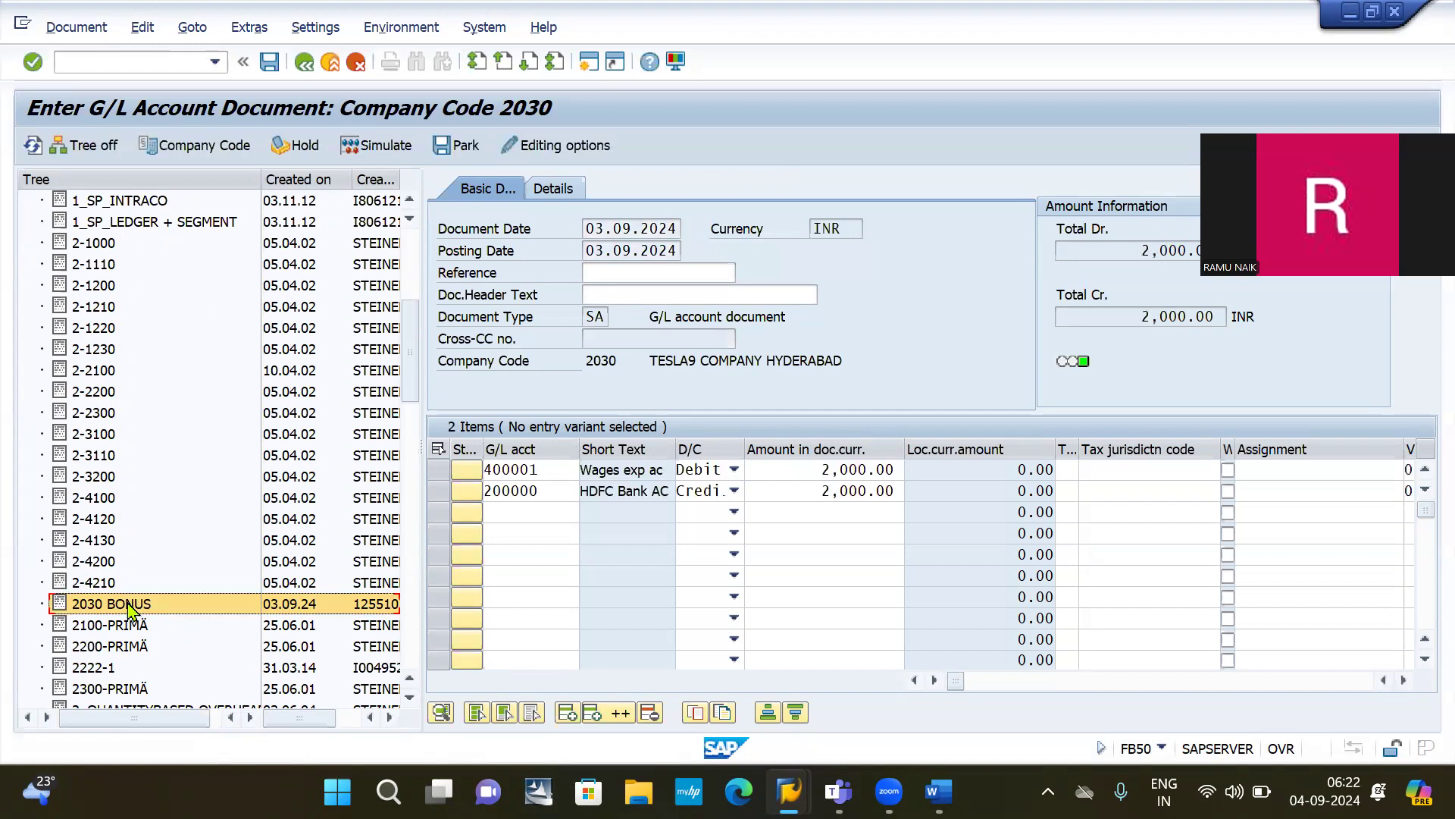
pyautogui.click(613, 272)
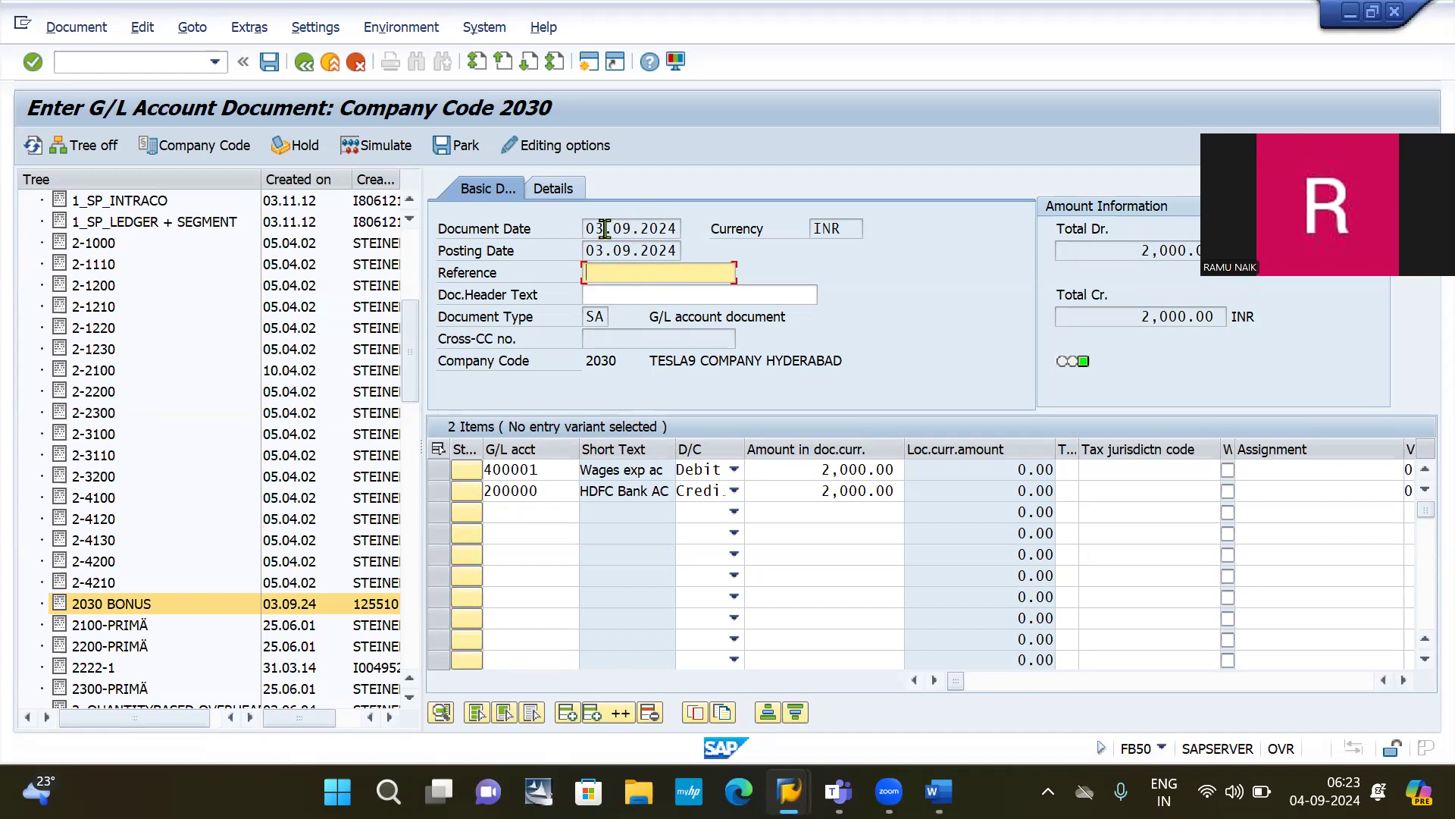
pyautogui.click(641, 282)
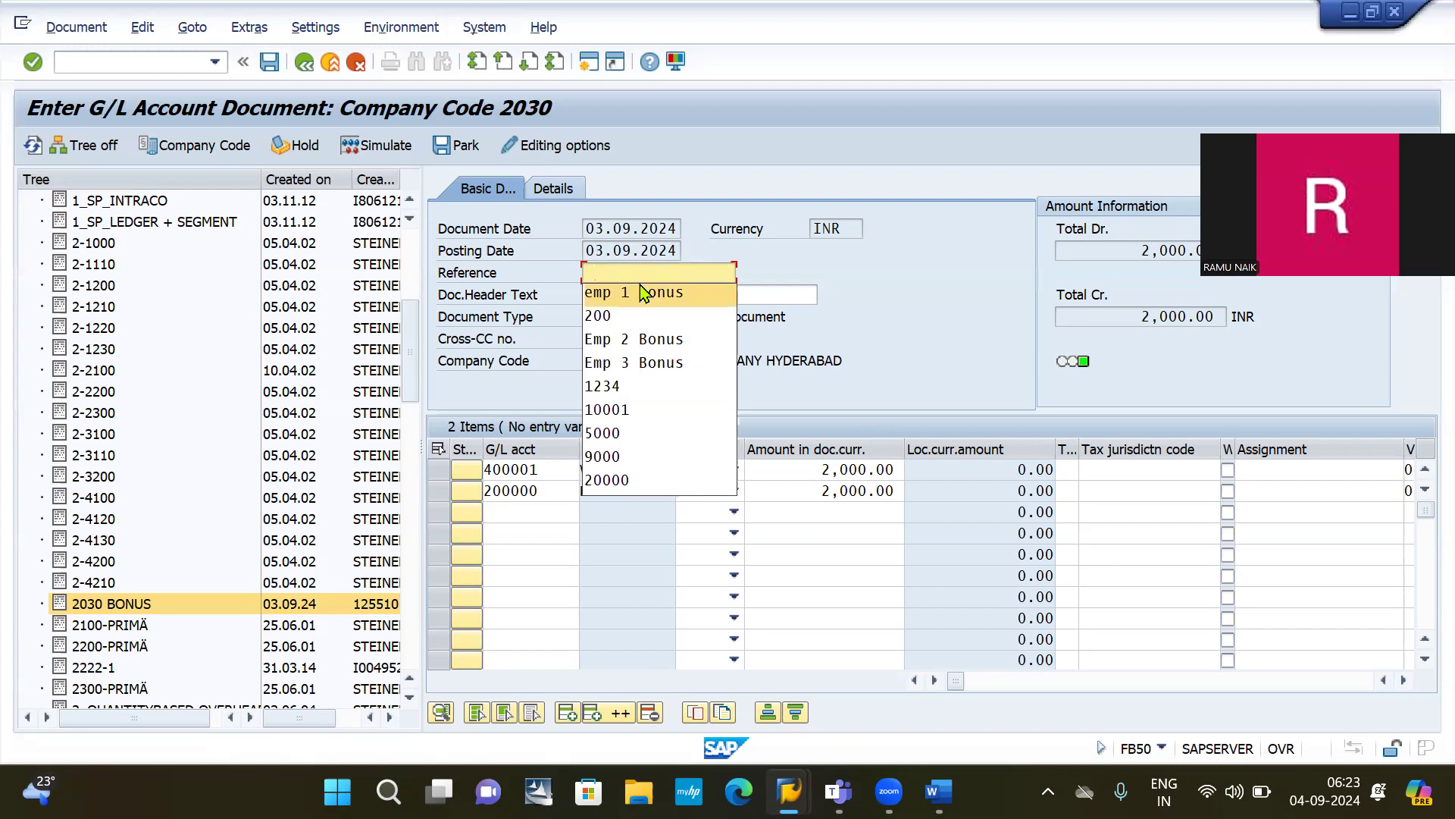
pyautogui.press('Down')
pyautogui.press('Down')
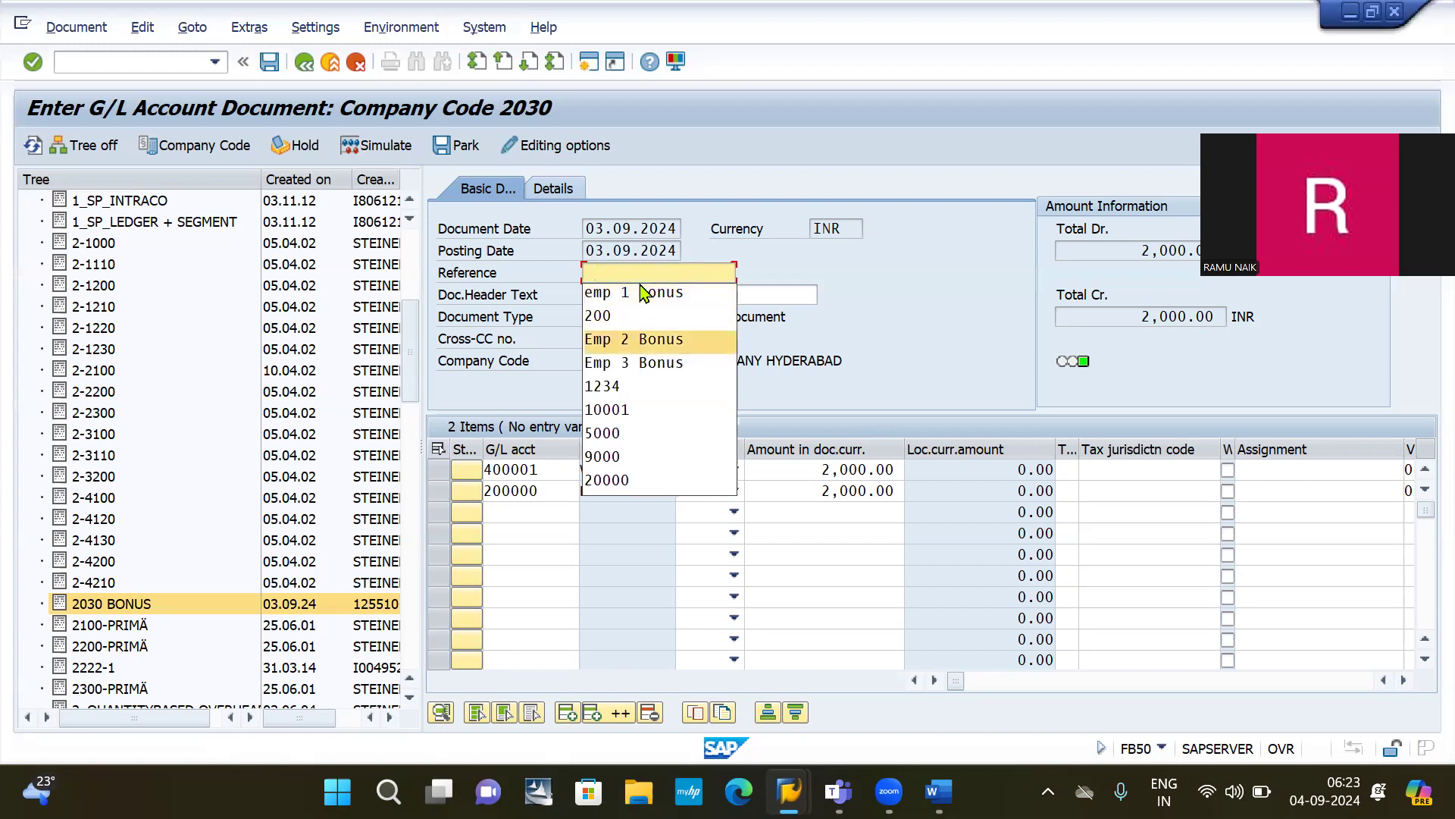
pyautogui.press('Return')
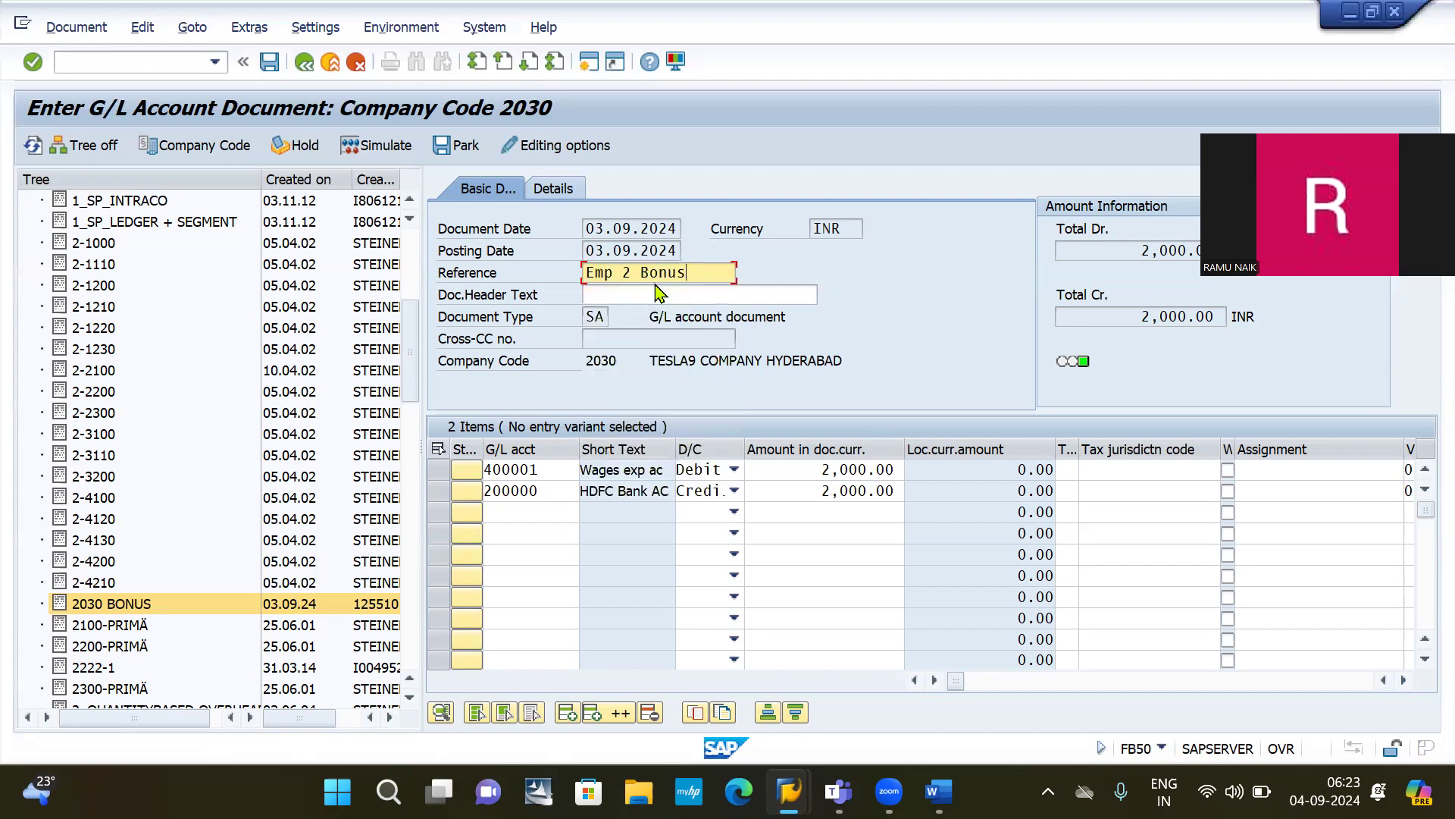
pyautogui.click(641, 274)
pyautogui.press('BackSpace')
pyautogui.press('BackSpace')
pyautogui.press('BackSpace')
pyautogui.press('Delete')
pyautogui.press('Delete')
pyautogui.press('Delete')
pyautogui.press('Delete')
pyautogui.press('BackSpace')
pyautogui.press('BackSpace')
pyautogui.press('BackSpace')
pyautogui.press('BackSpace')
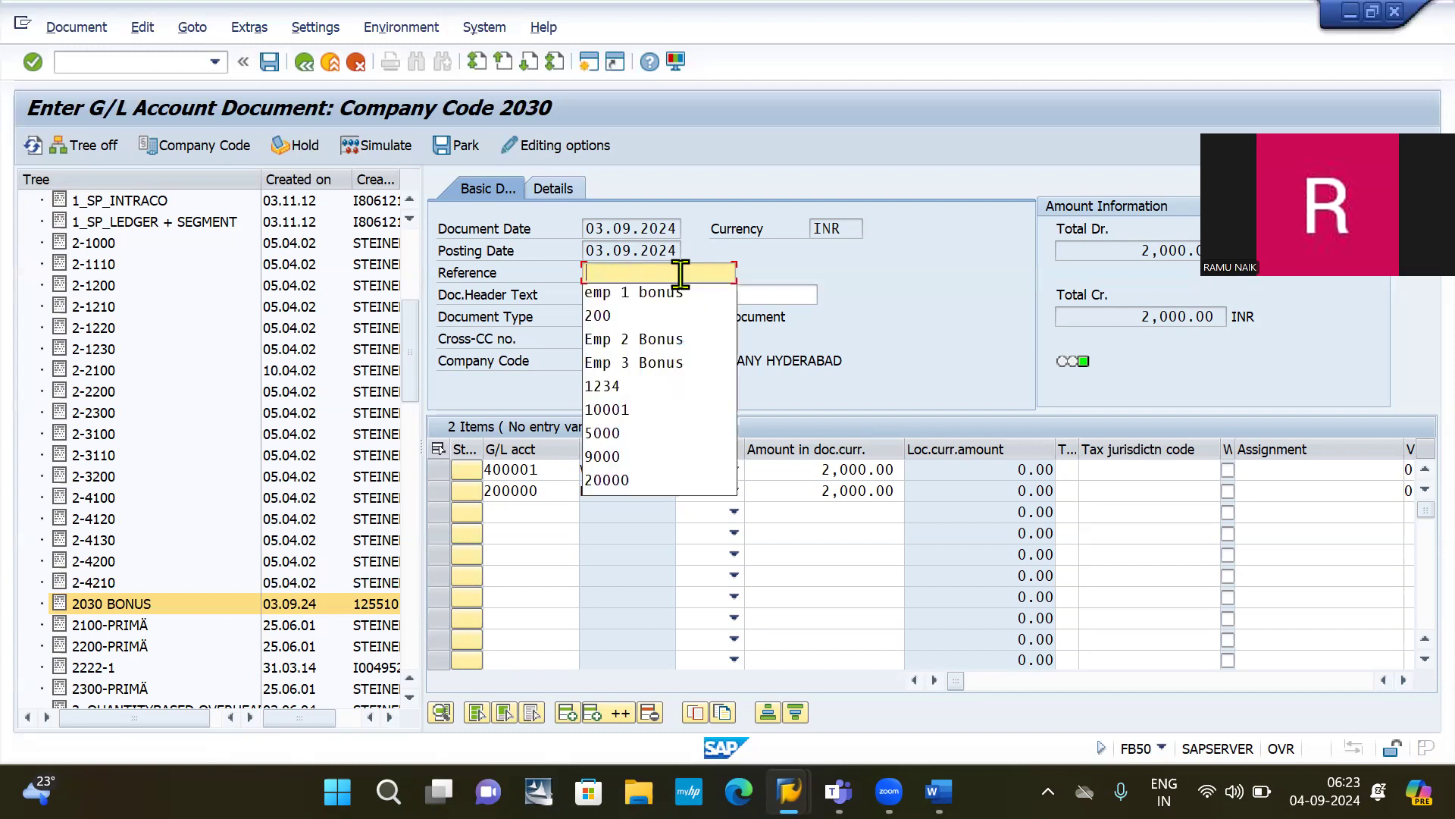
pyautogui.write('E')
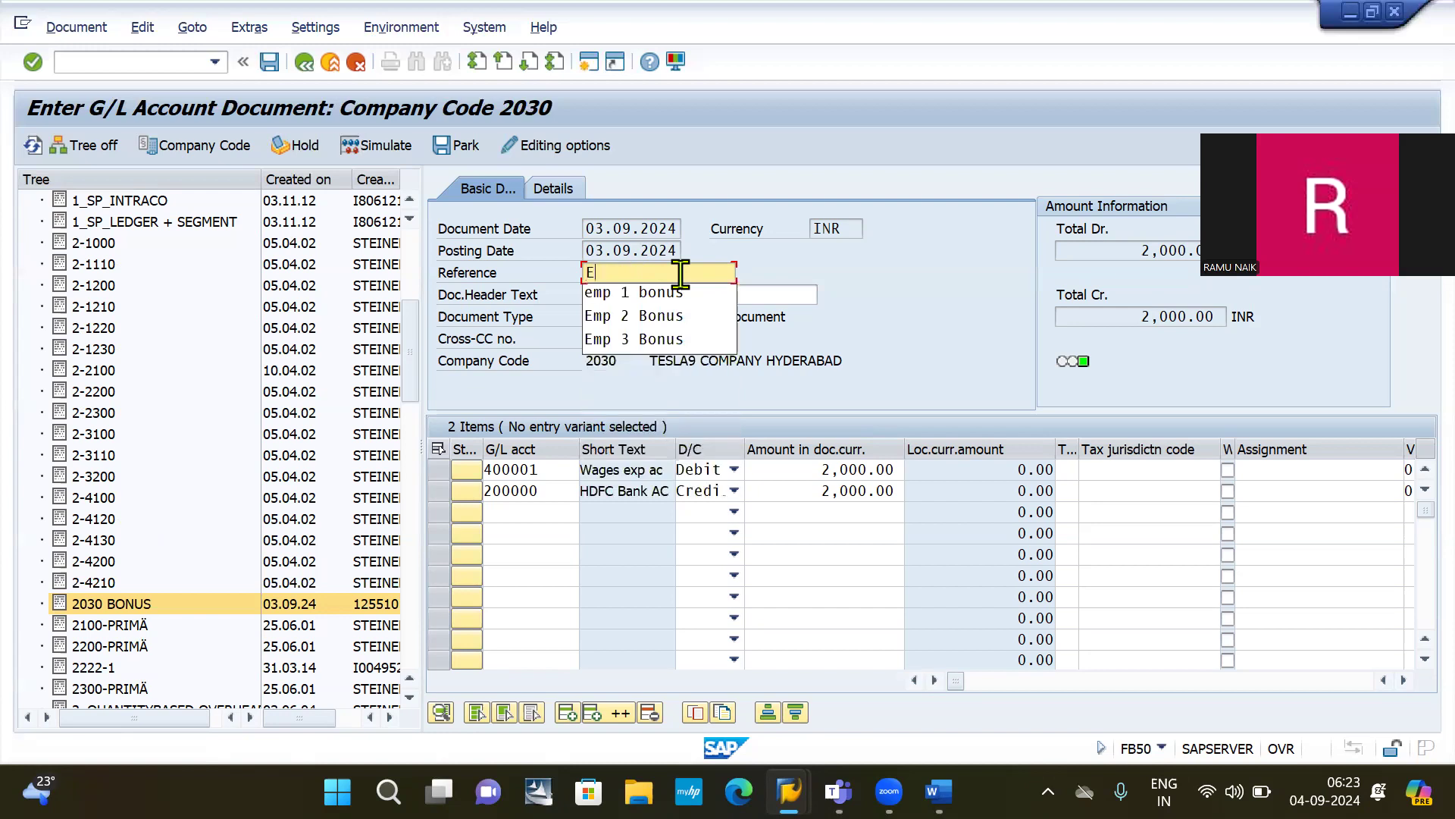
pyautogui.write('MP BONUS')
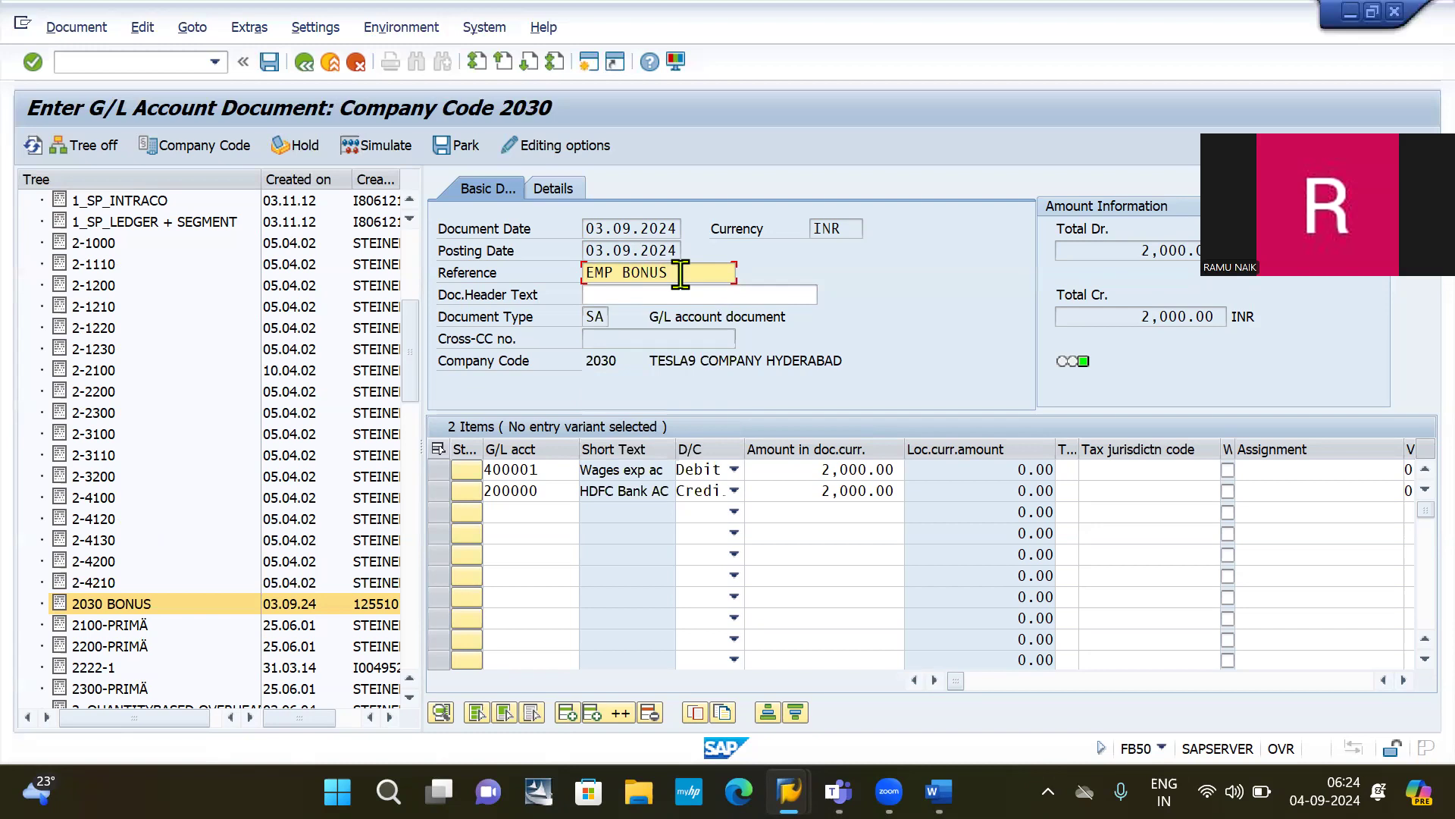
pyautogui.write(' 2')
pyautogui.press('Return')
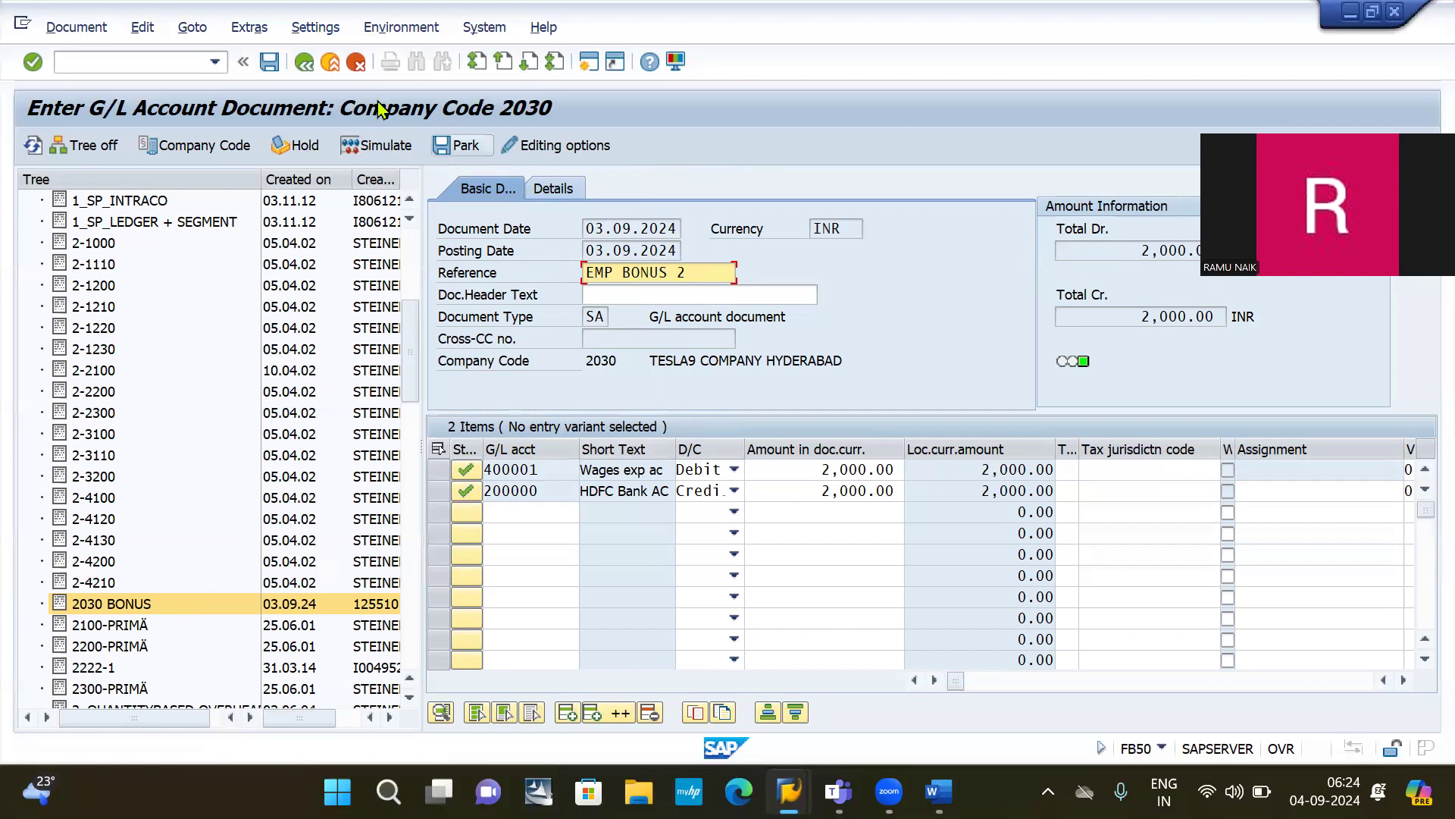
pyautogui.click(269, 63)
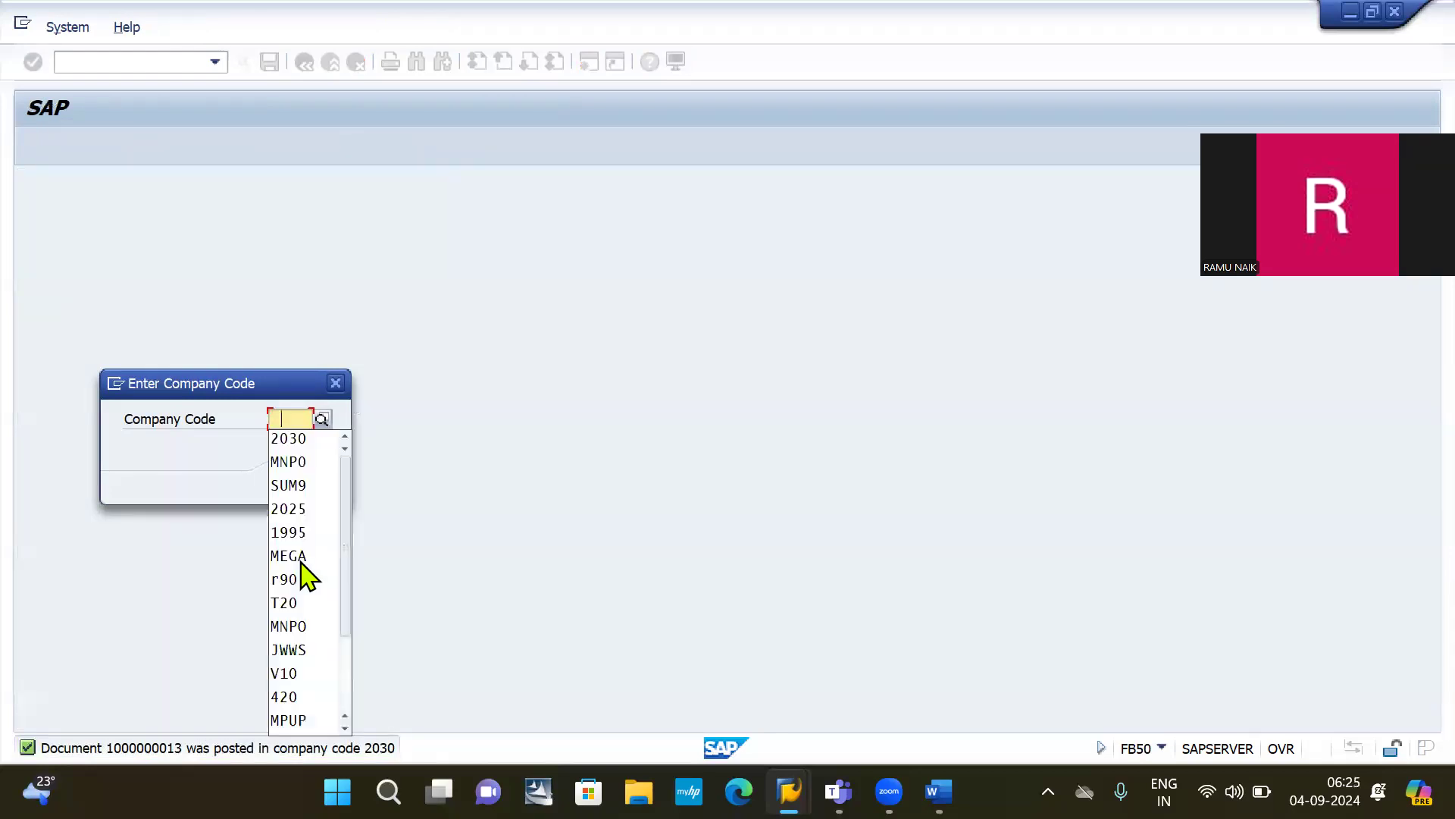
pyautogui.press('Down')
# Step: Confirm company code 2030 and load the 2030 BONUS template into the line items
pyautogui.press('Return')
pyautogui.press('Return')
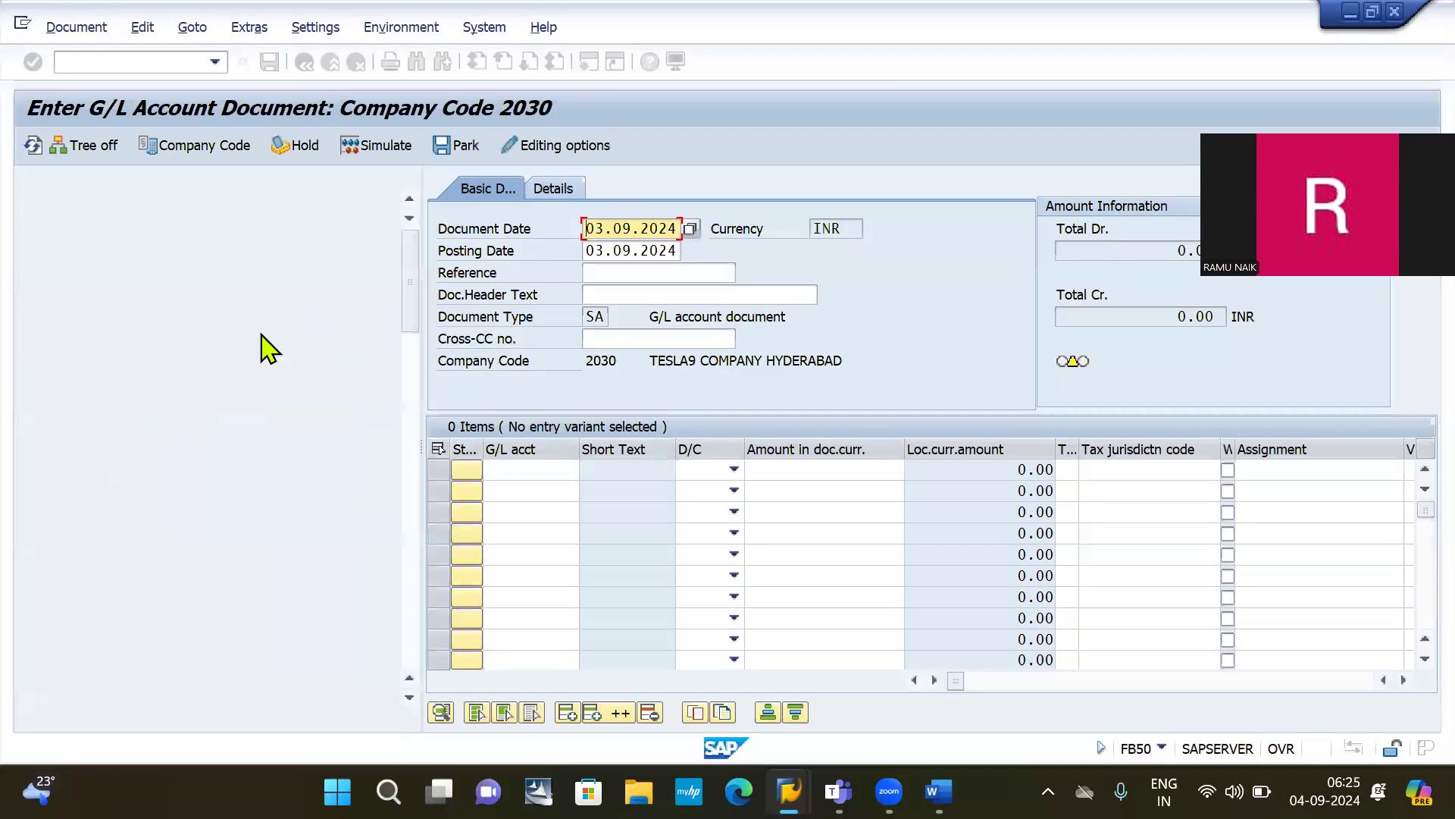
pyautogui.scroll(-6, 163, 576)
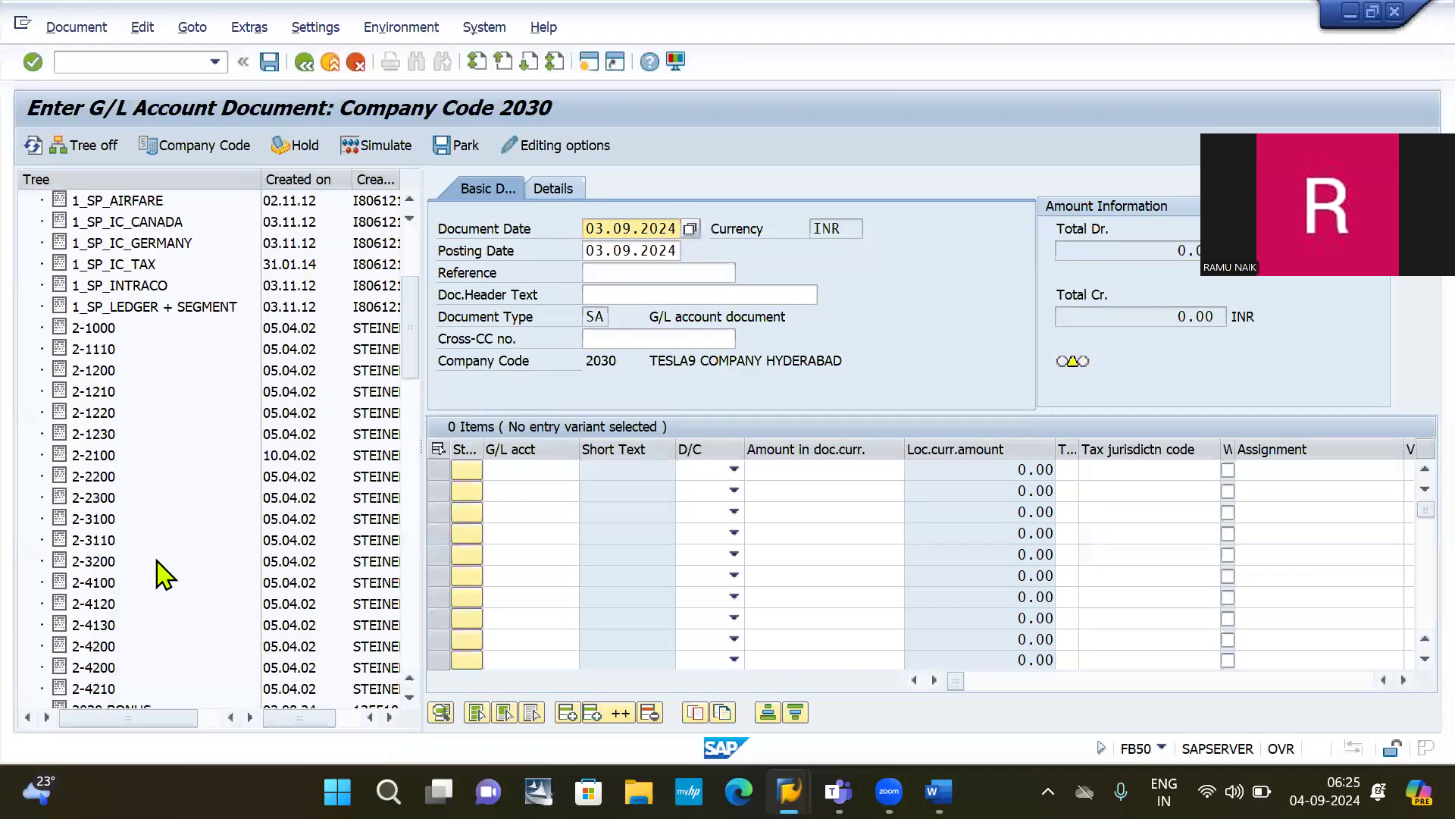
pyautogui.scroll(1, 157, 561)
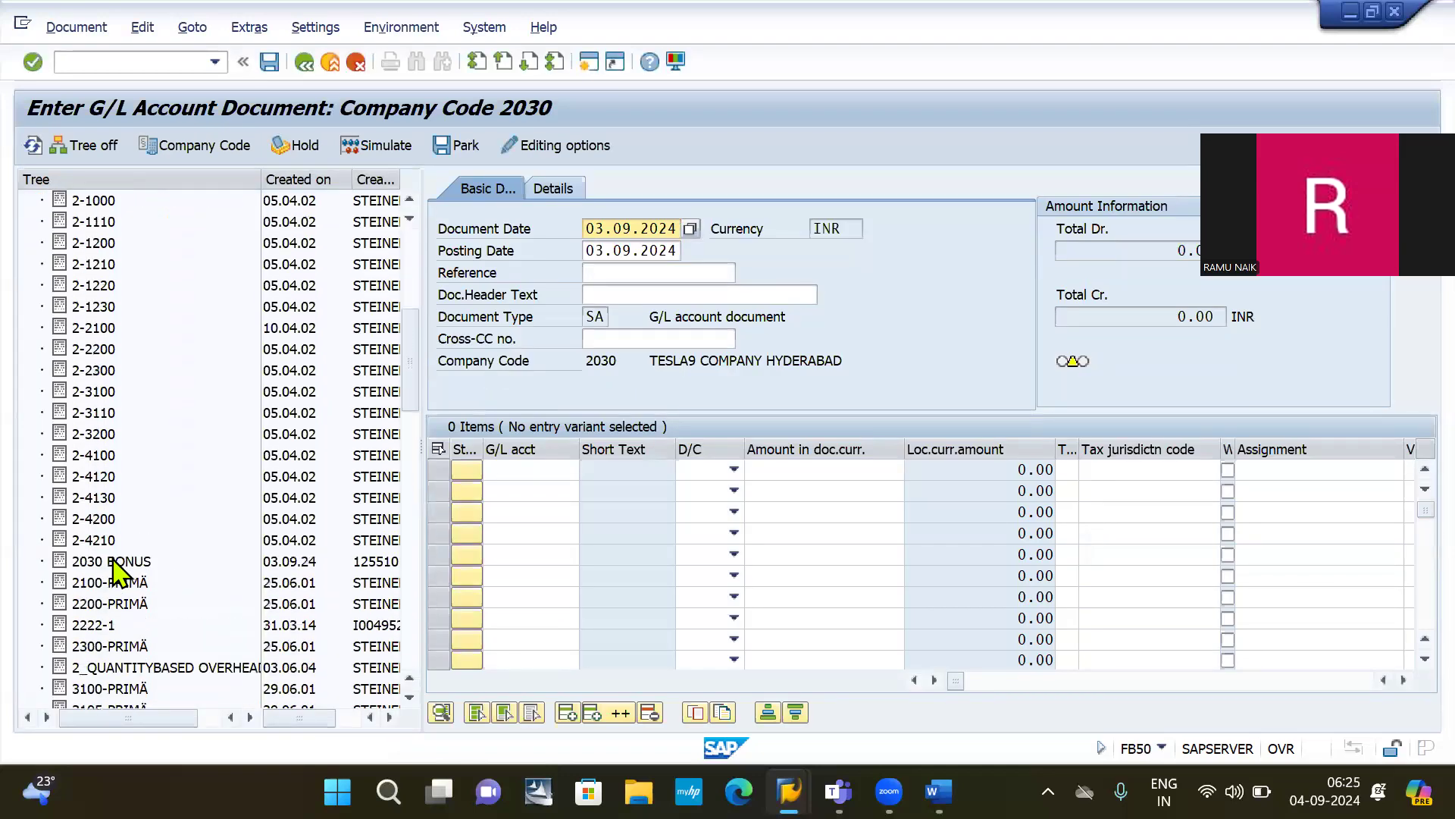
pyautogui.click(112, 561)
pyautogui.doubleClick(112, 560)
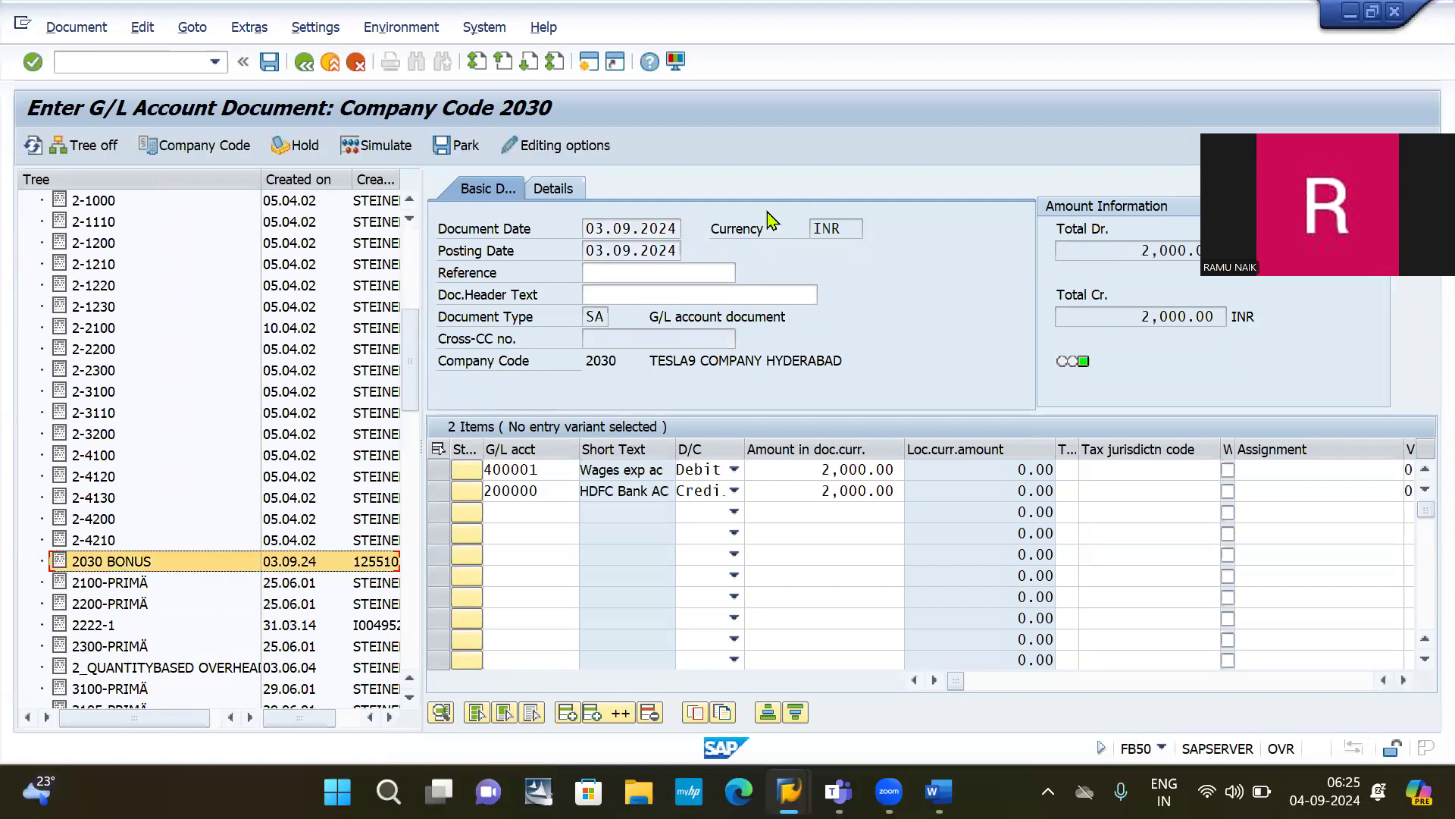
pyautogui.click(654, 273)
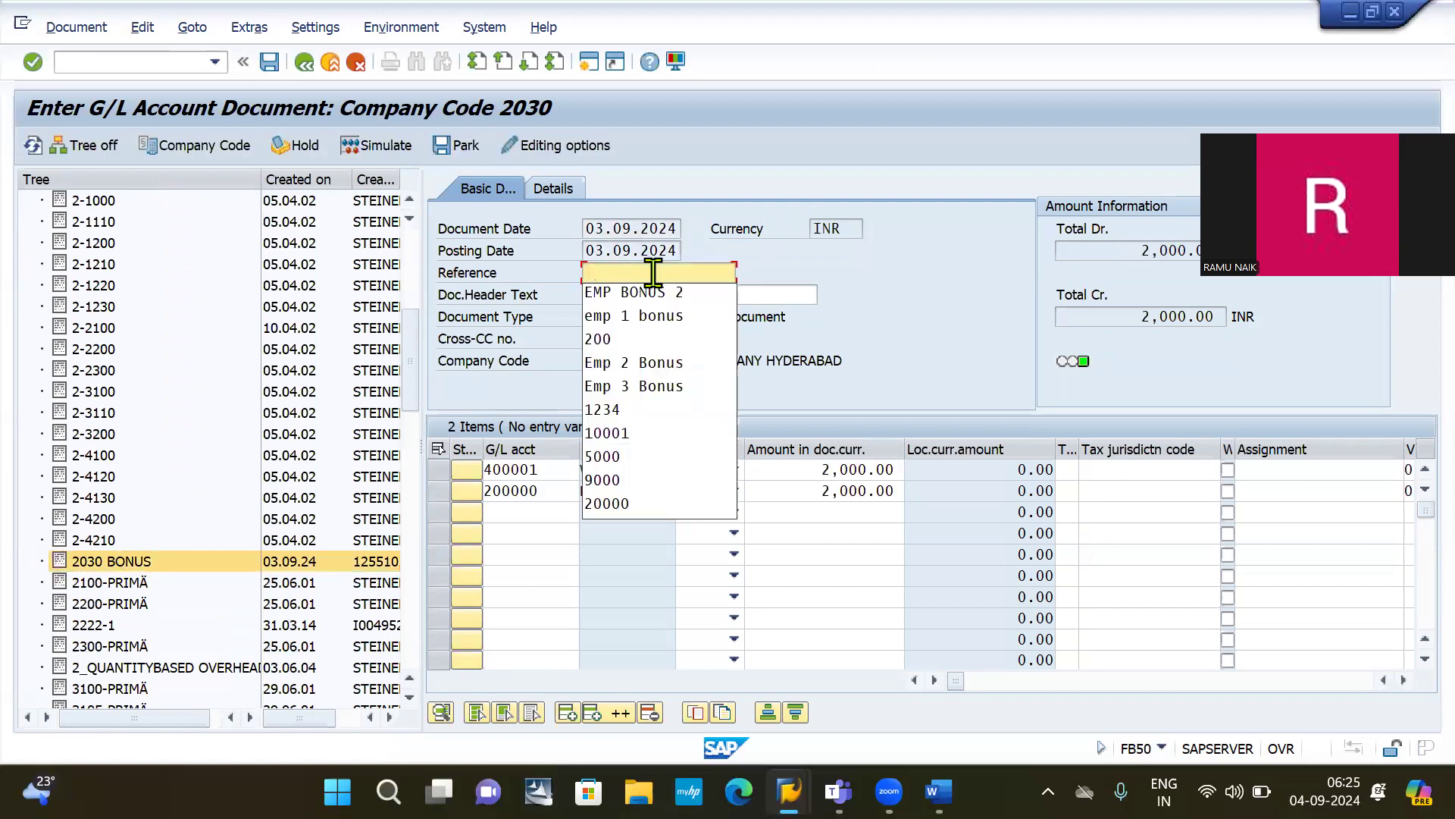
pyautogui.press('Down')
pyautogui.press('Return')
pyautogui.press('BackSpace')
pyautogui.write('3')
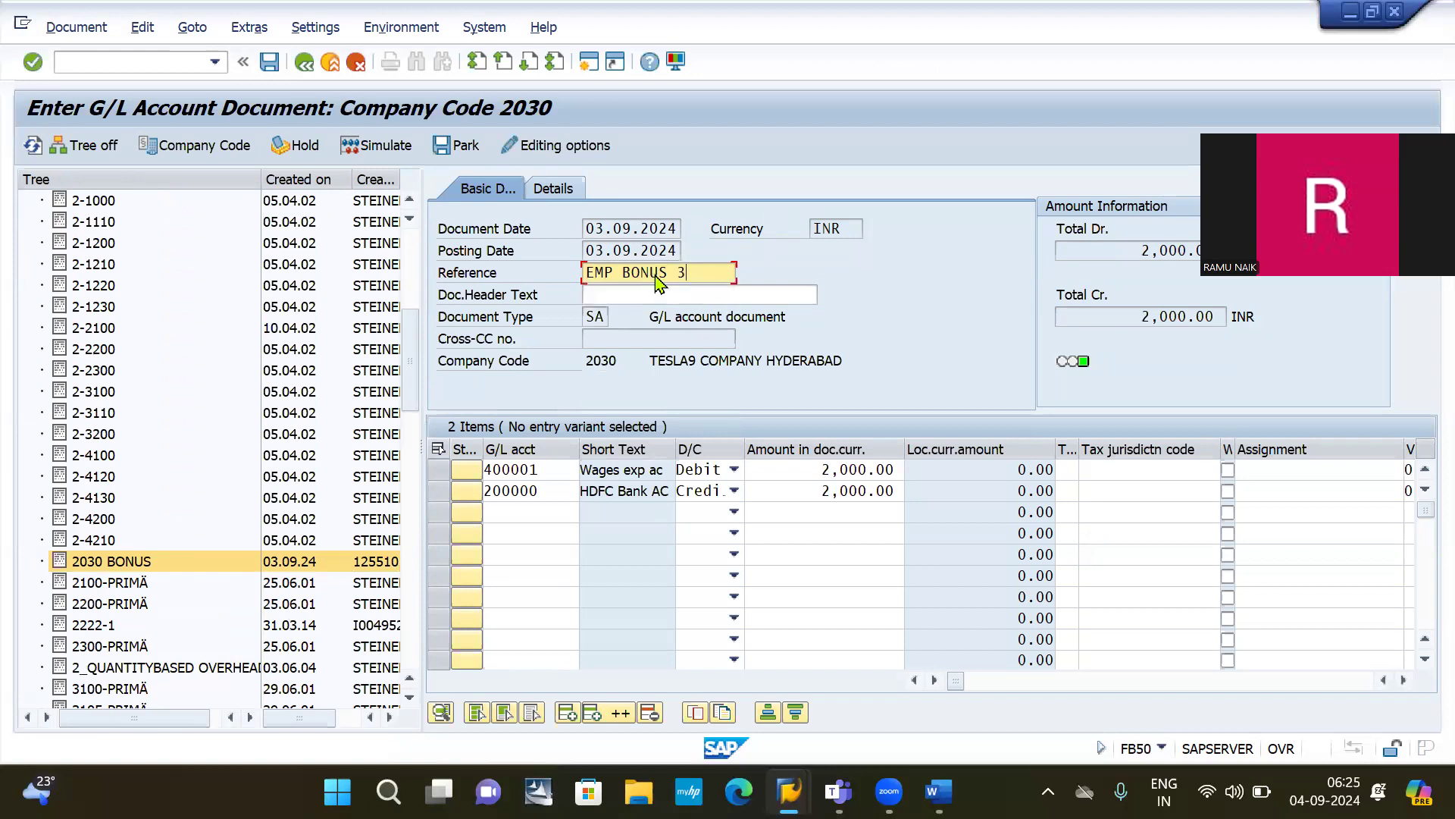
pyautogui.press('Return')
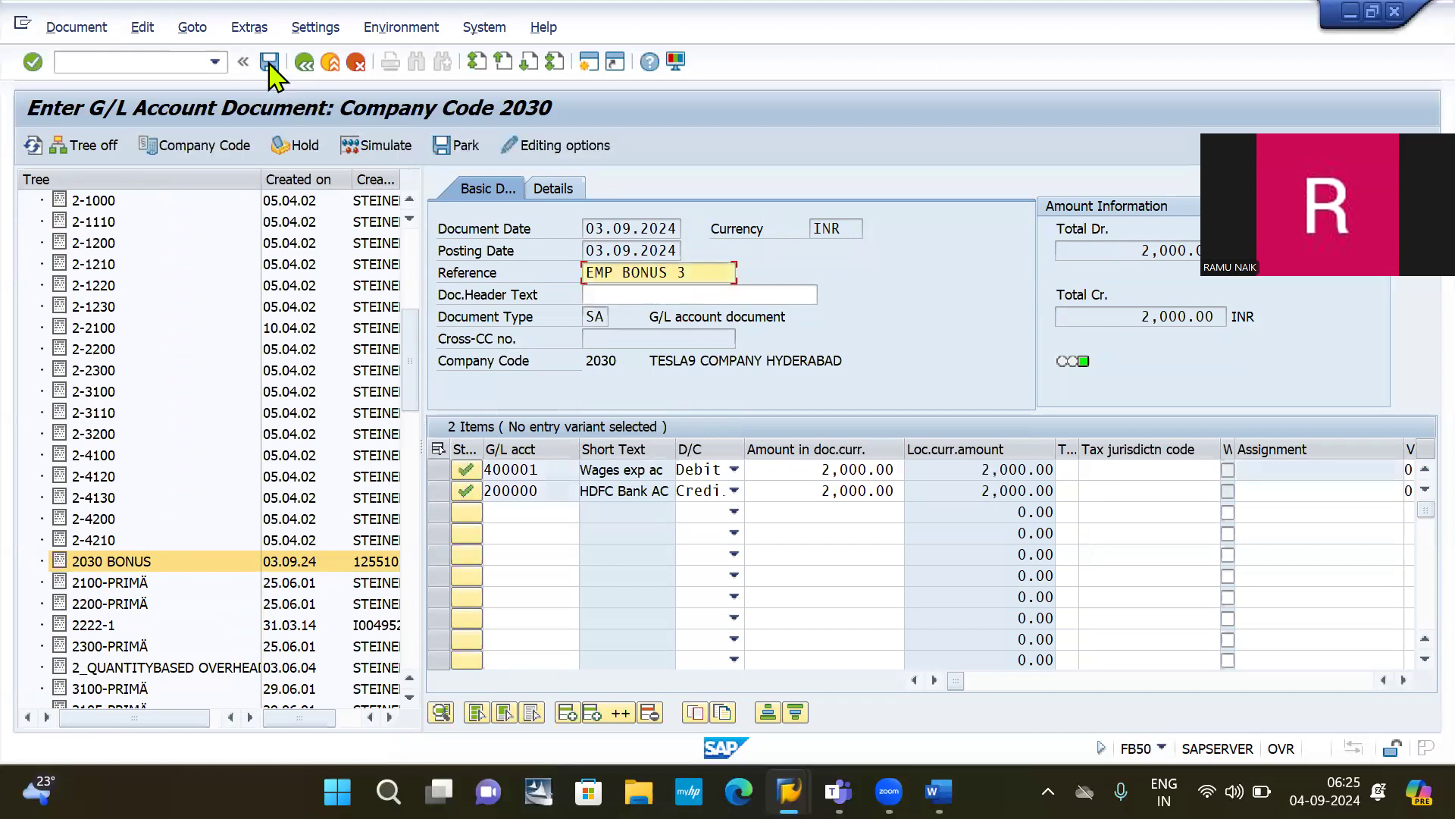
pyautogui.click(269, 62)
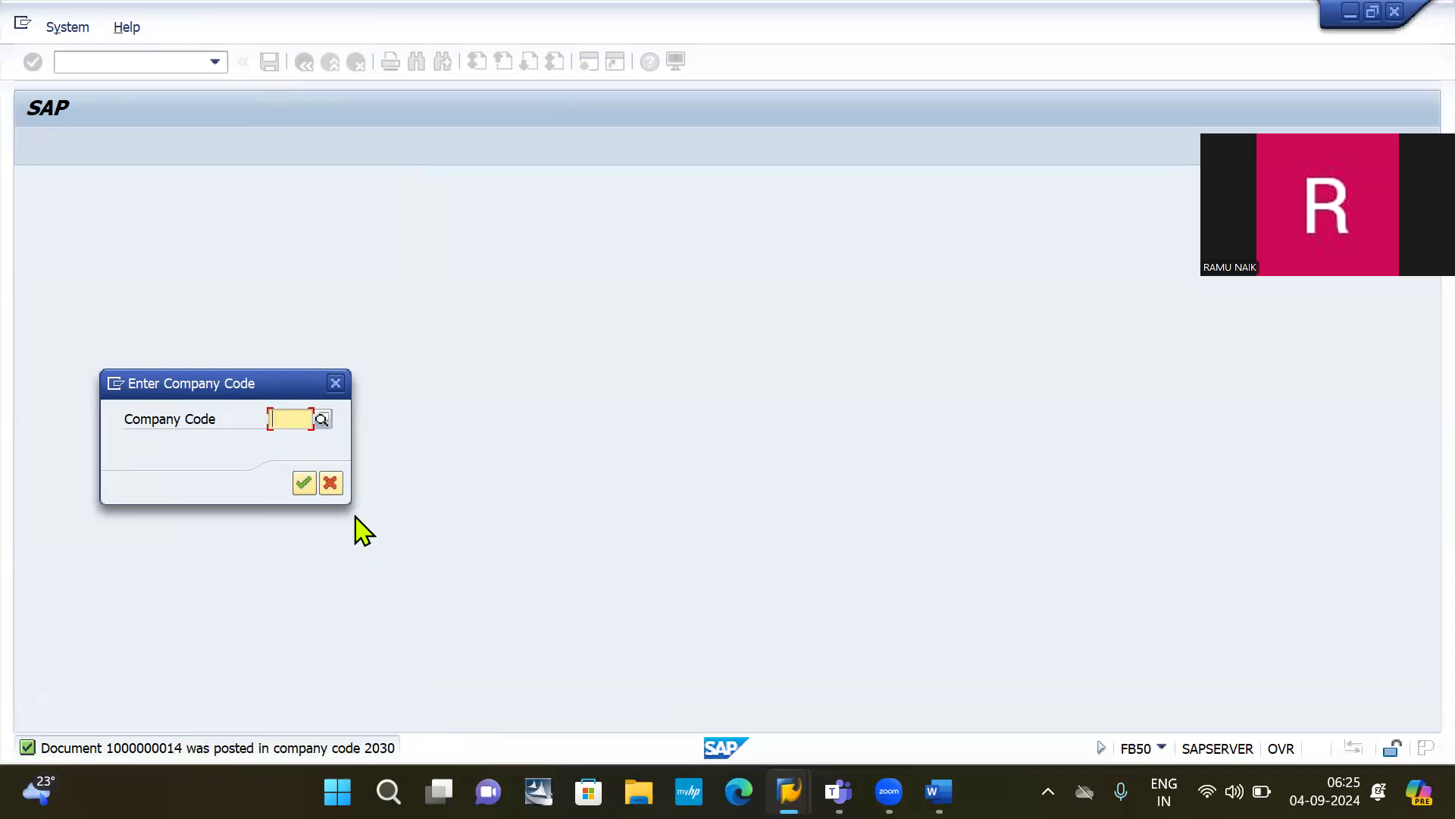
pyautogui.click(336, 383)
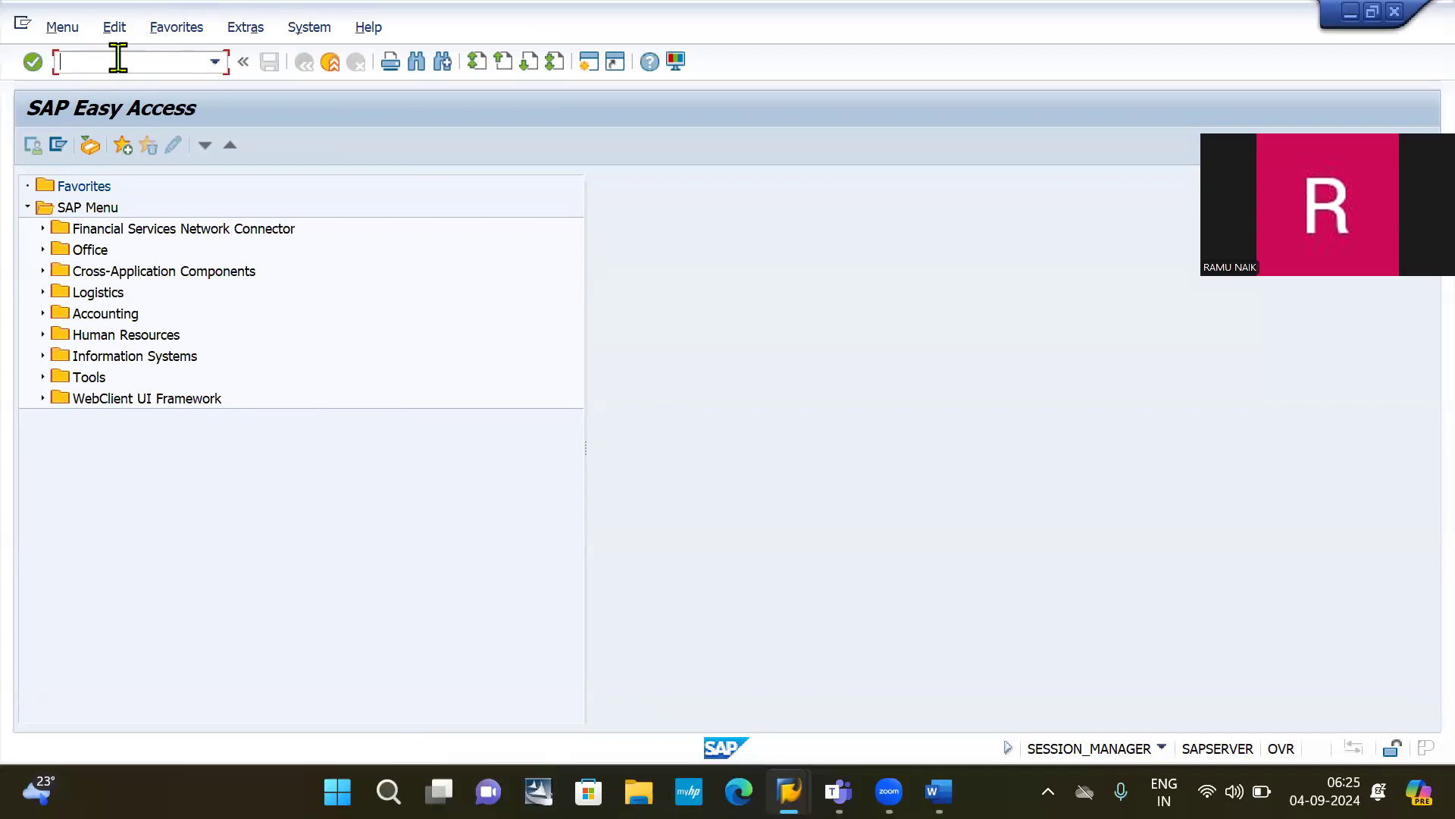
# Step: Start FB50 G/L document entry for company code 2030
pyautogui.write('/N')
pyautogui.write('FB03')
pyautogui.press('BackSpace')
pyautogui.press('BackSpace')
pyautogui.press('BackSpace')
pyautogui.write('B50')
pyautogui.press('Return')
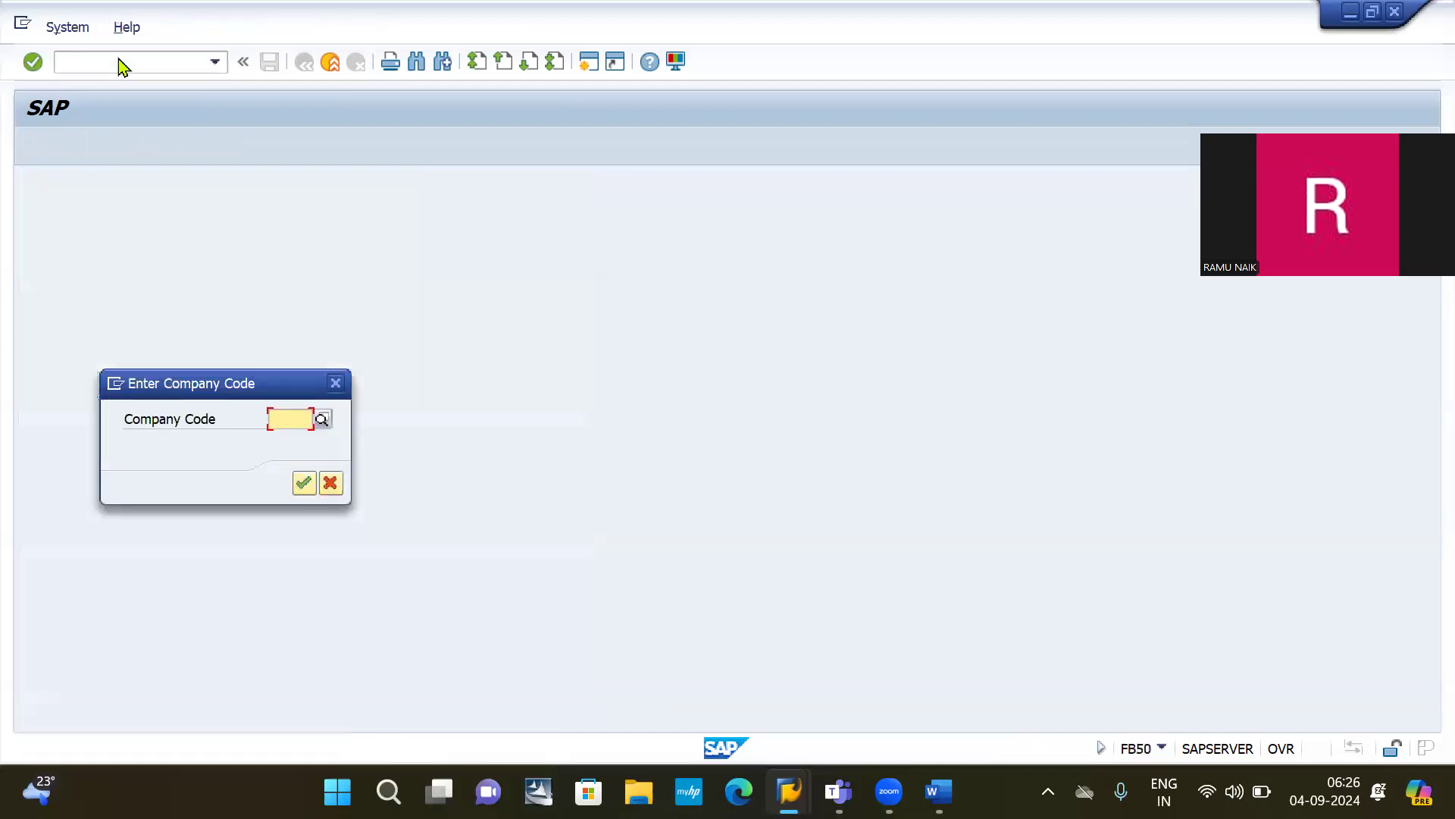
pyautogui.press('Down')
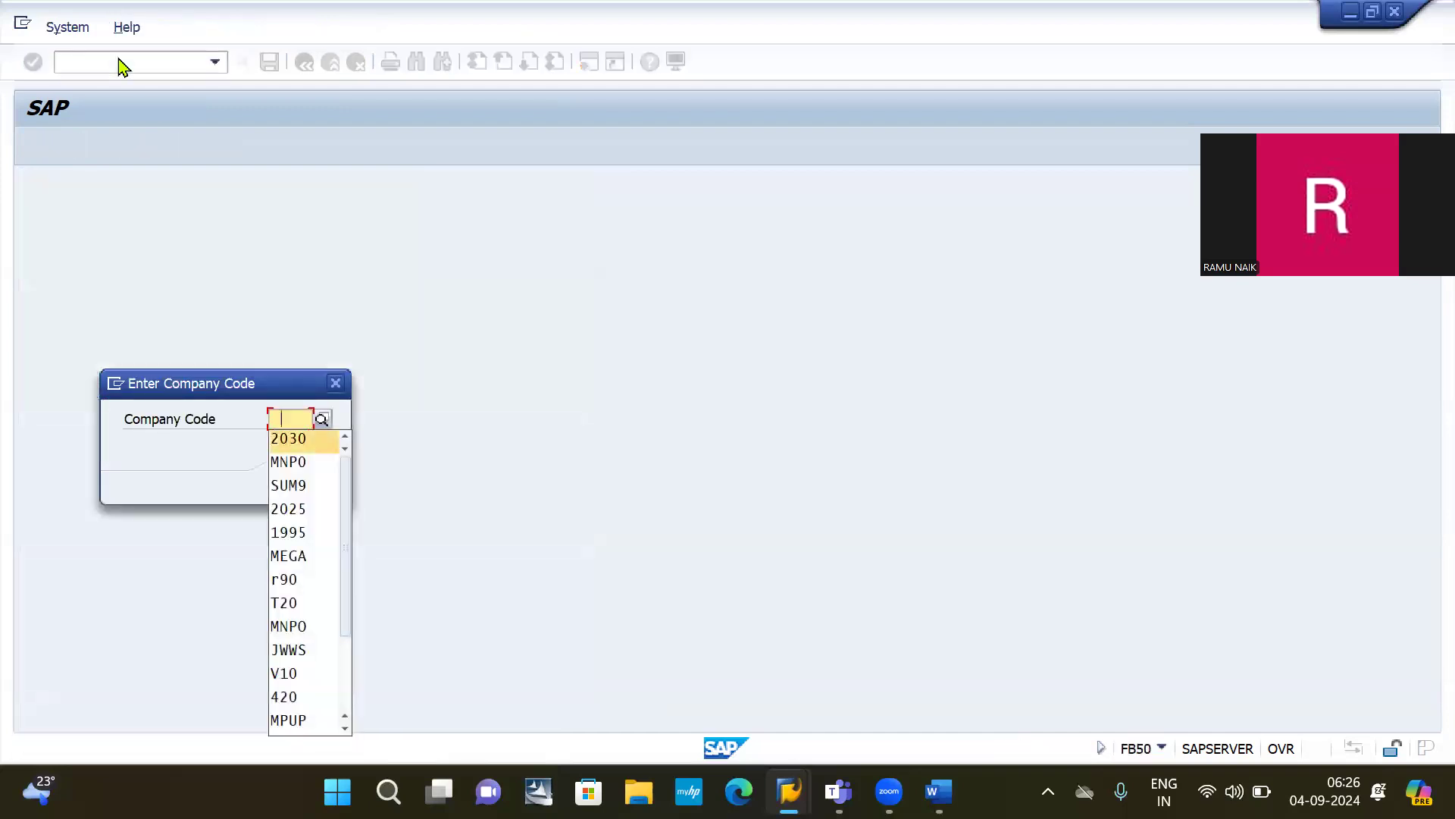
pyautogui.press('Return')
pyautogui.press('Return')
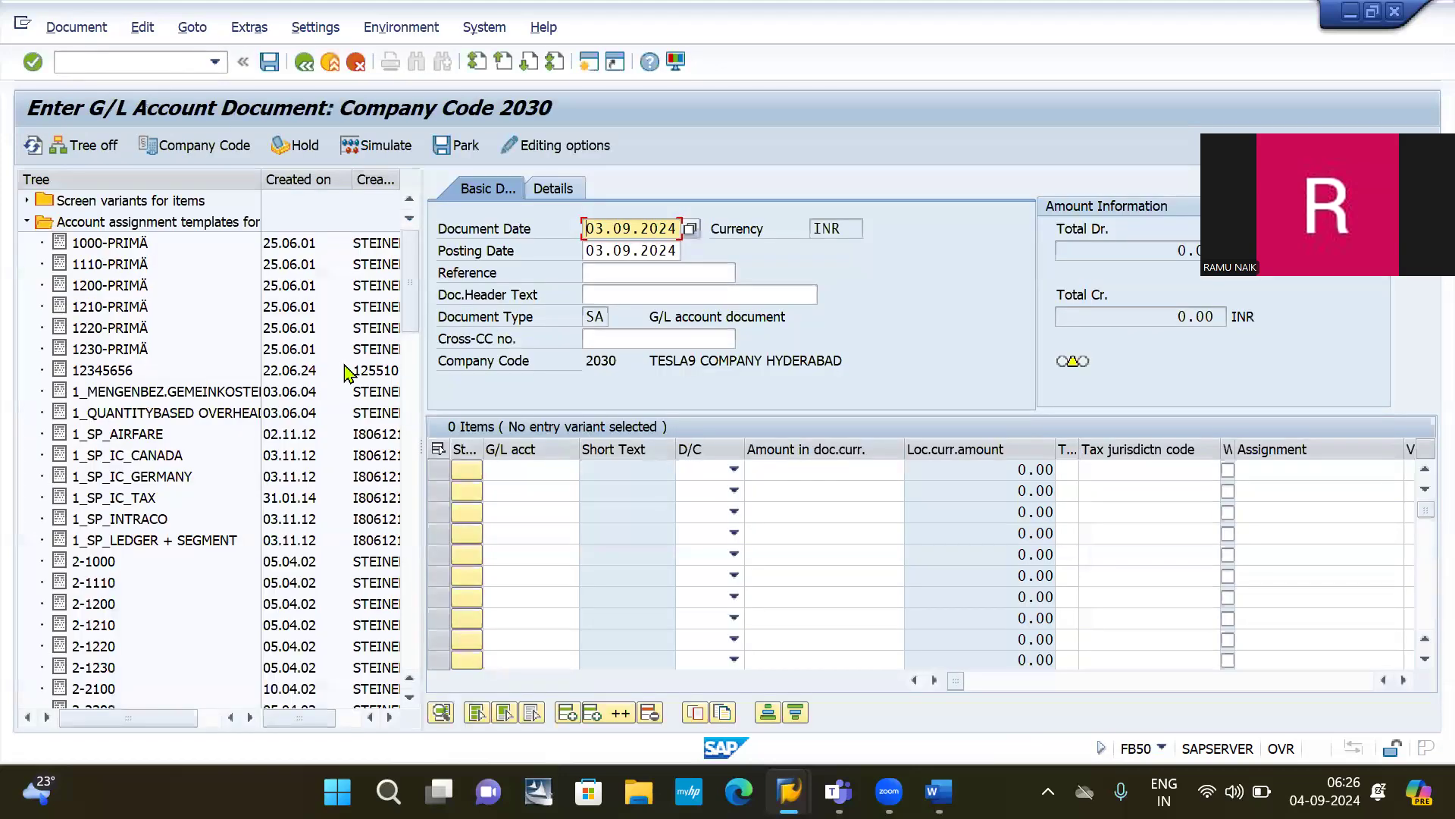
pyautogui.scroll(-3, 160, 614)
pyautogui.scroll(-3, 160, 614)
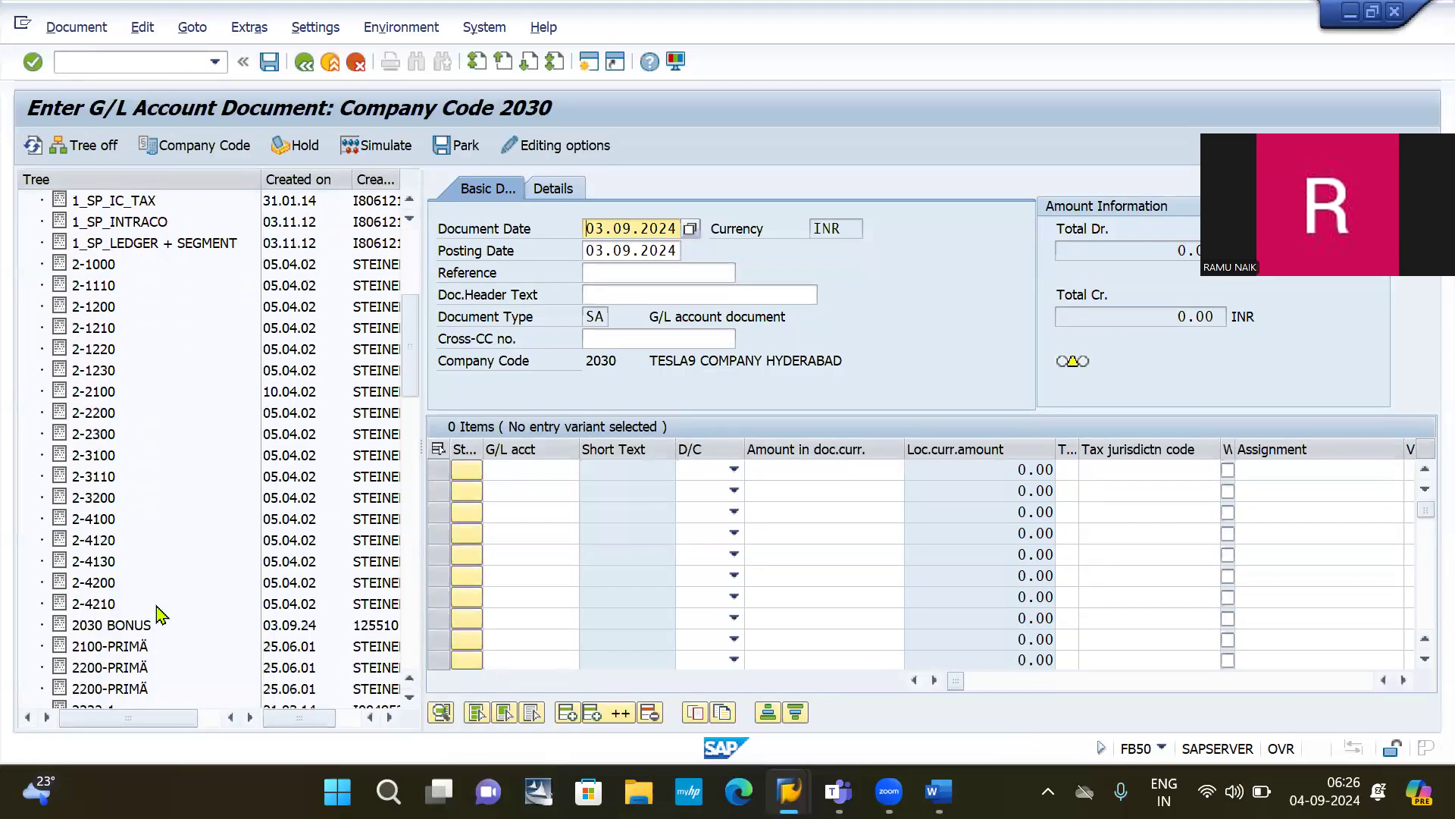
pyautogui.click(129, 604)
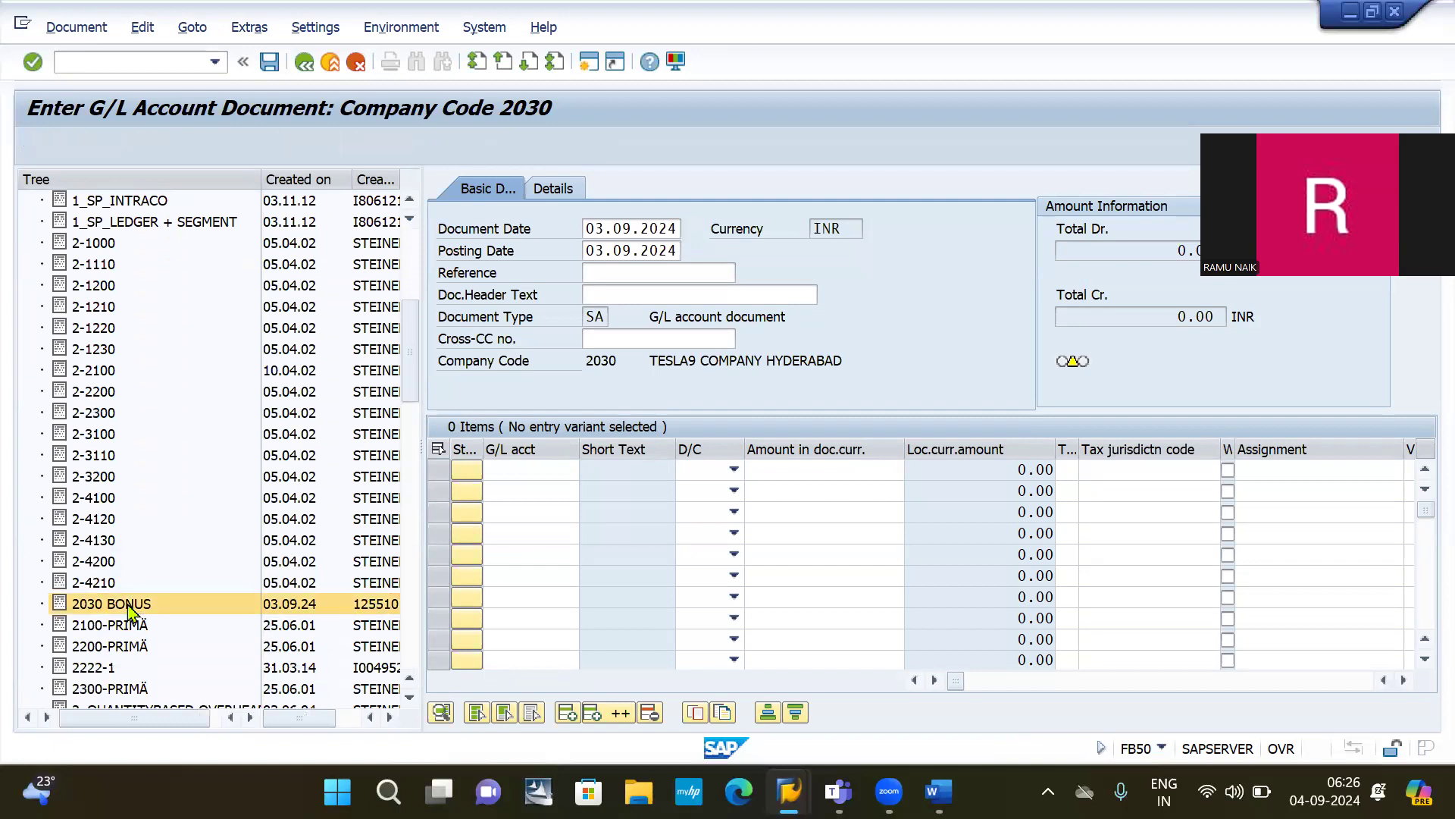
pyautogui.click(653, 274)
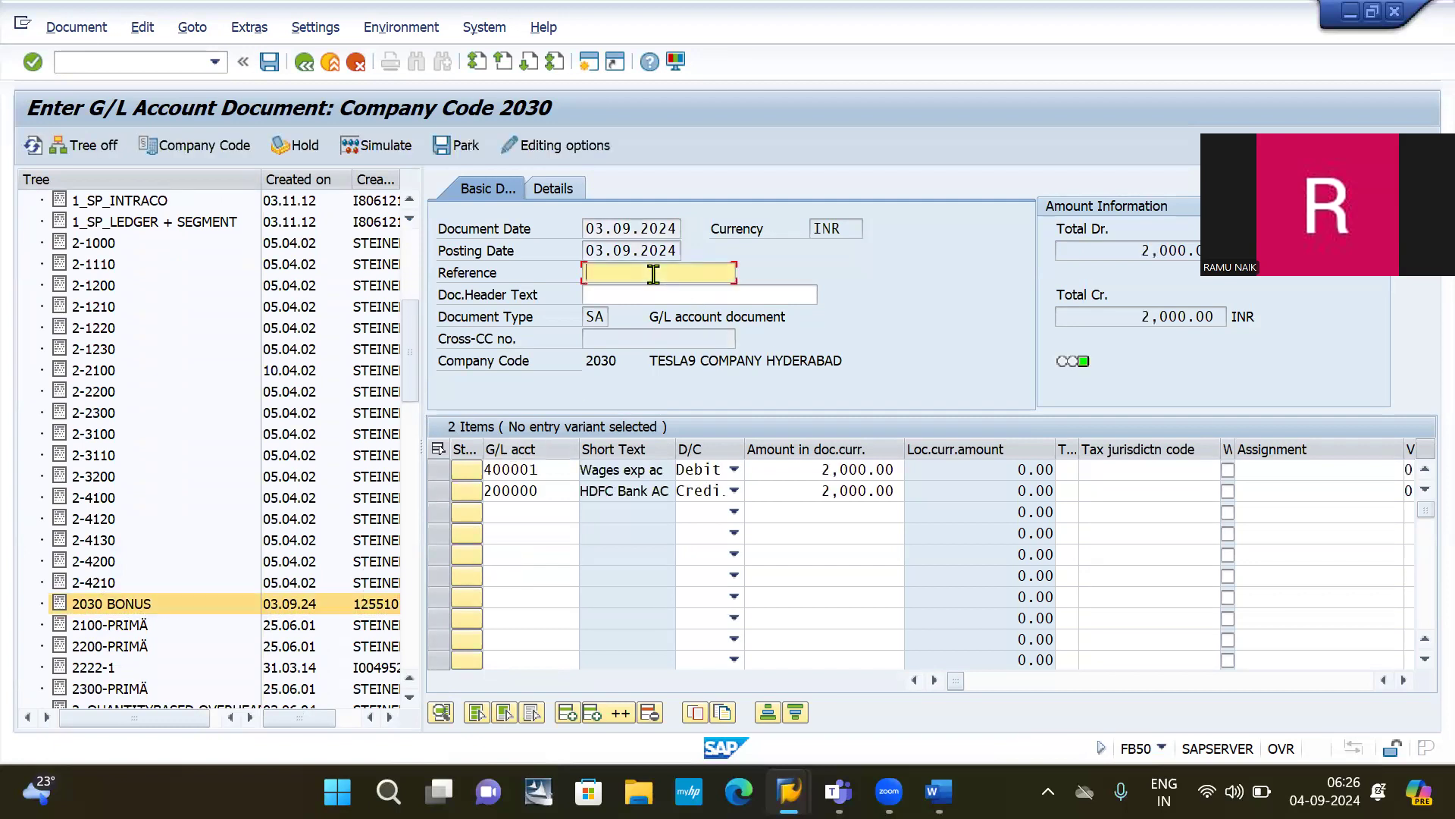
pyautogui.click(665, 288)
pyautogui.press('BackSpace')
pyautogui.write('4')
pyautogui.click(269, 62)
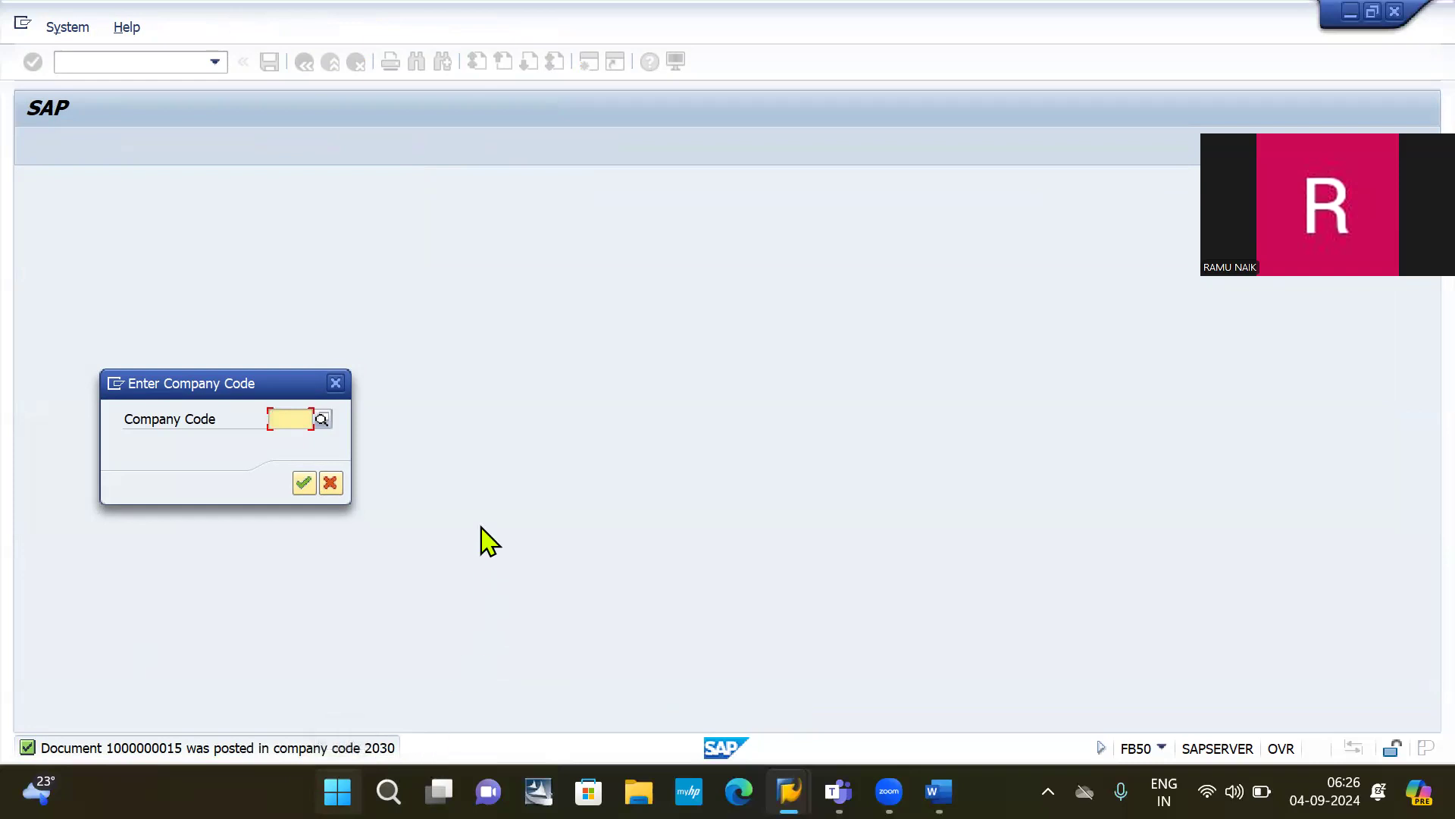
# Step: Dismiss the prompt and open a blank /NFB50 entry screen for company code 2030
pyautogui.click(337, 380)
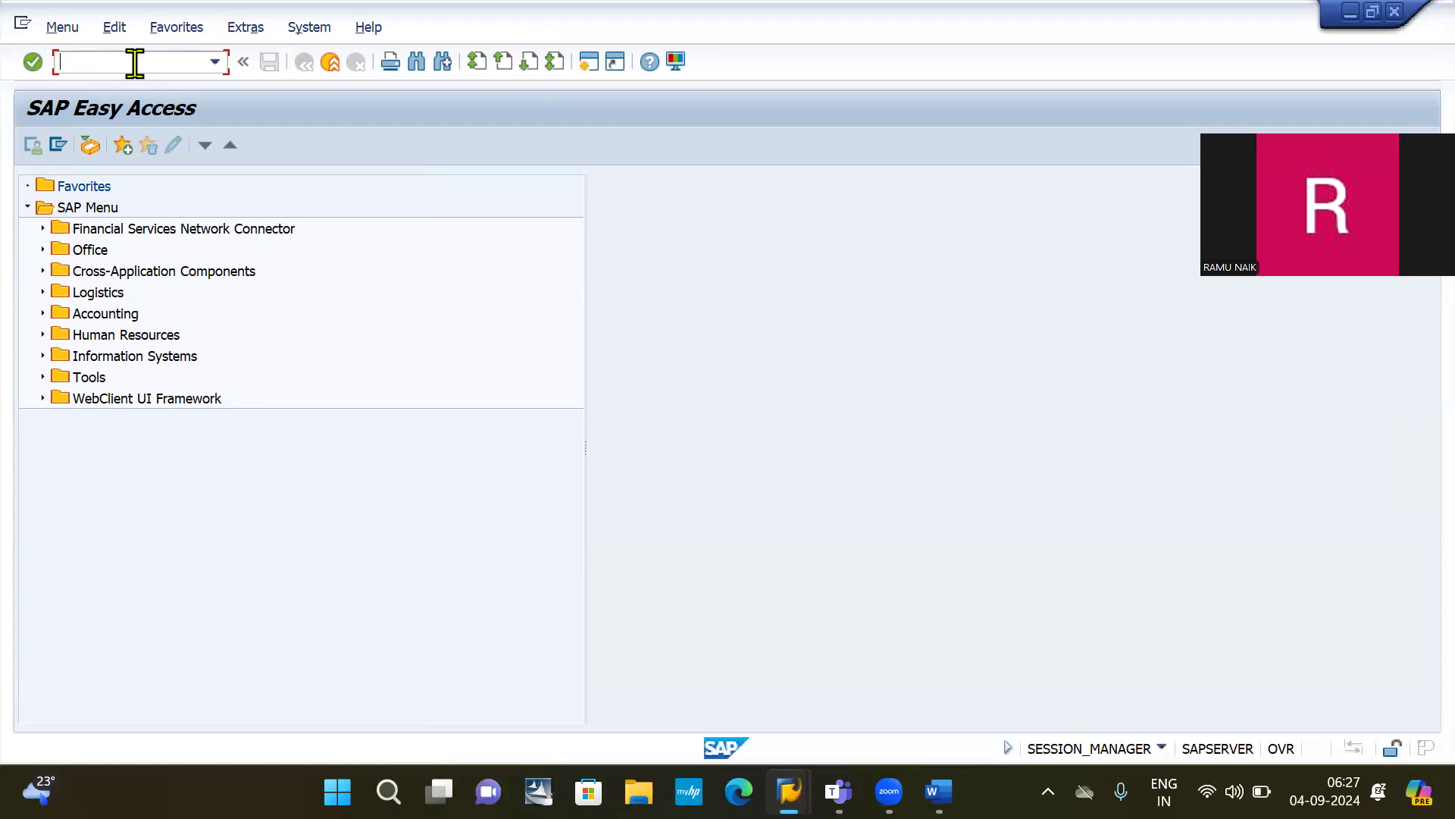
pyautogui.write('/NFB50')
pyautogui.press('Return')
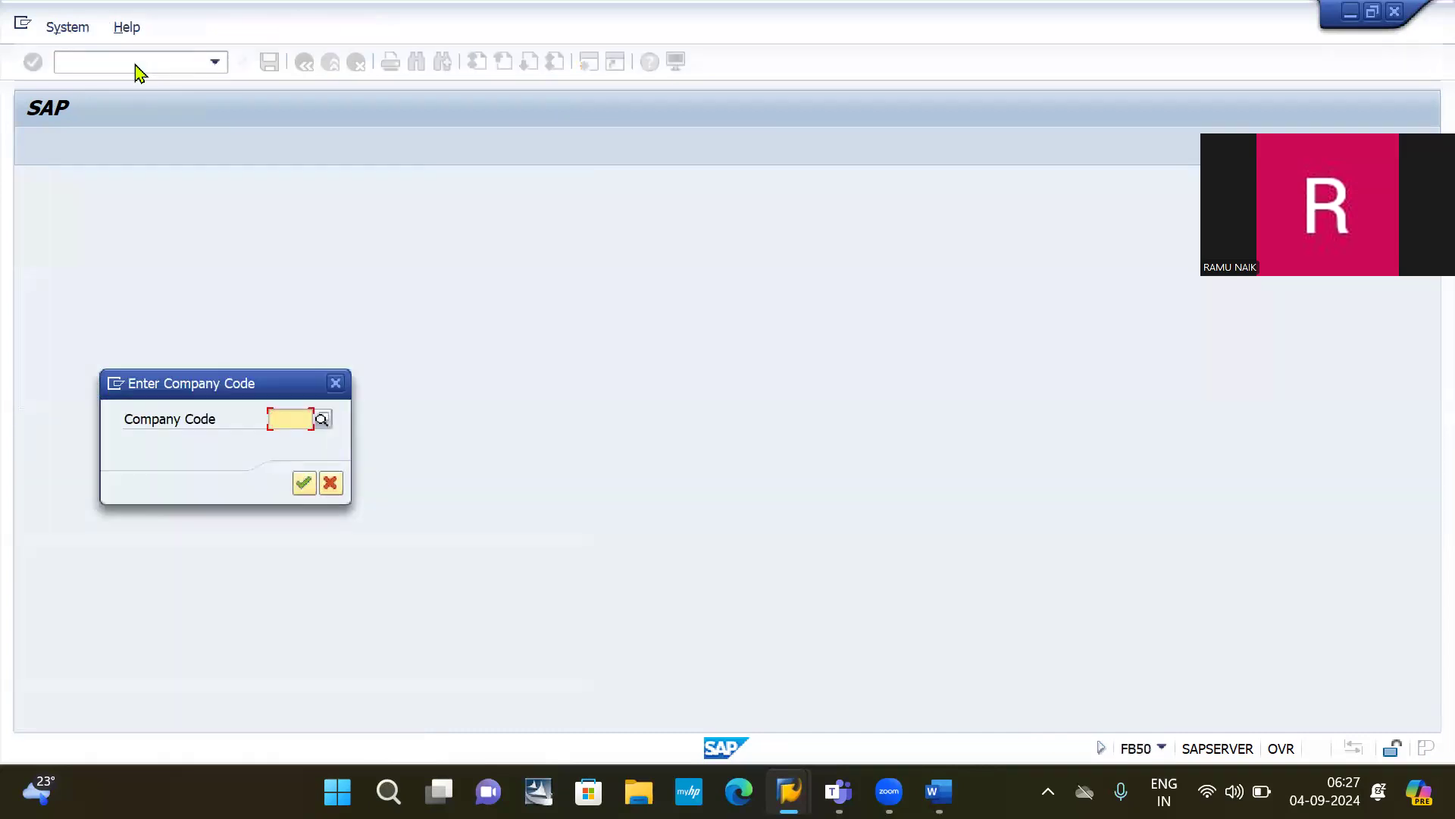
pyautogui.press('Down')
pyautogui.press('Return')
pyautogui.press('Return')
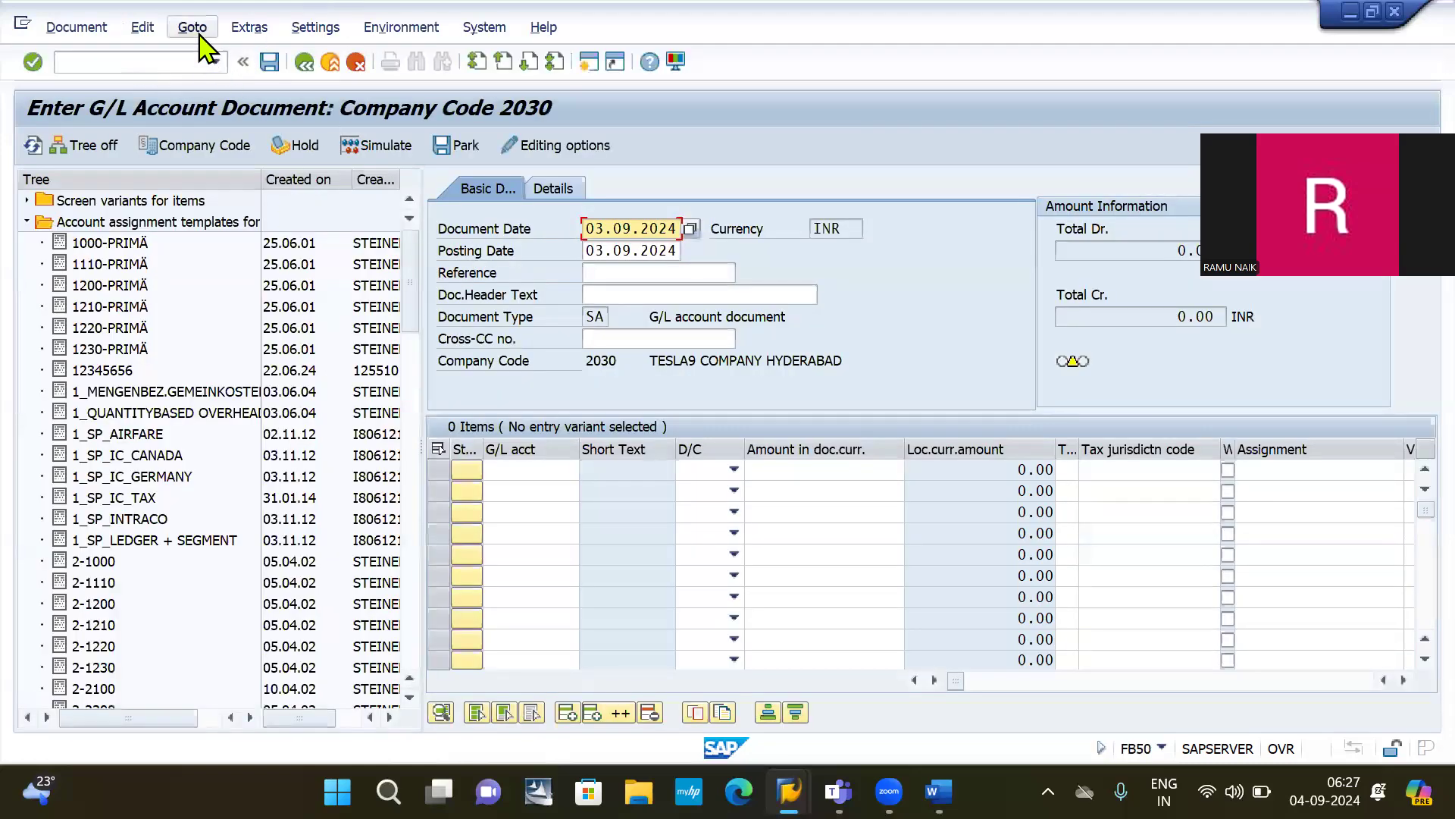
pyautogui.click(142, 31)
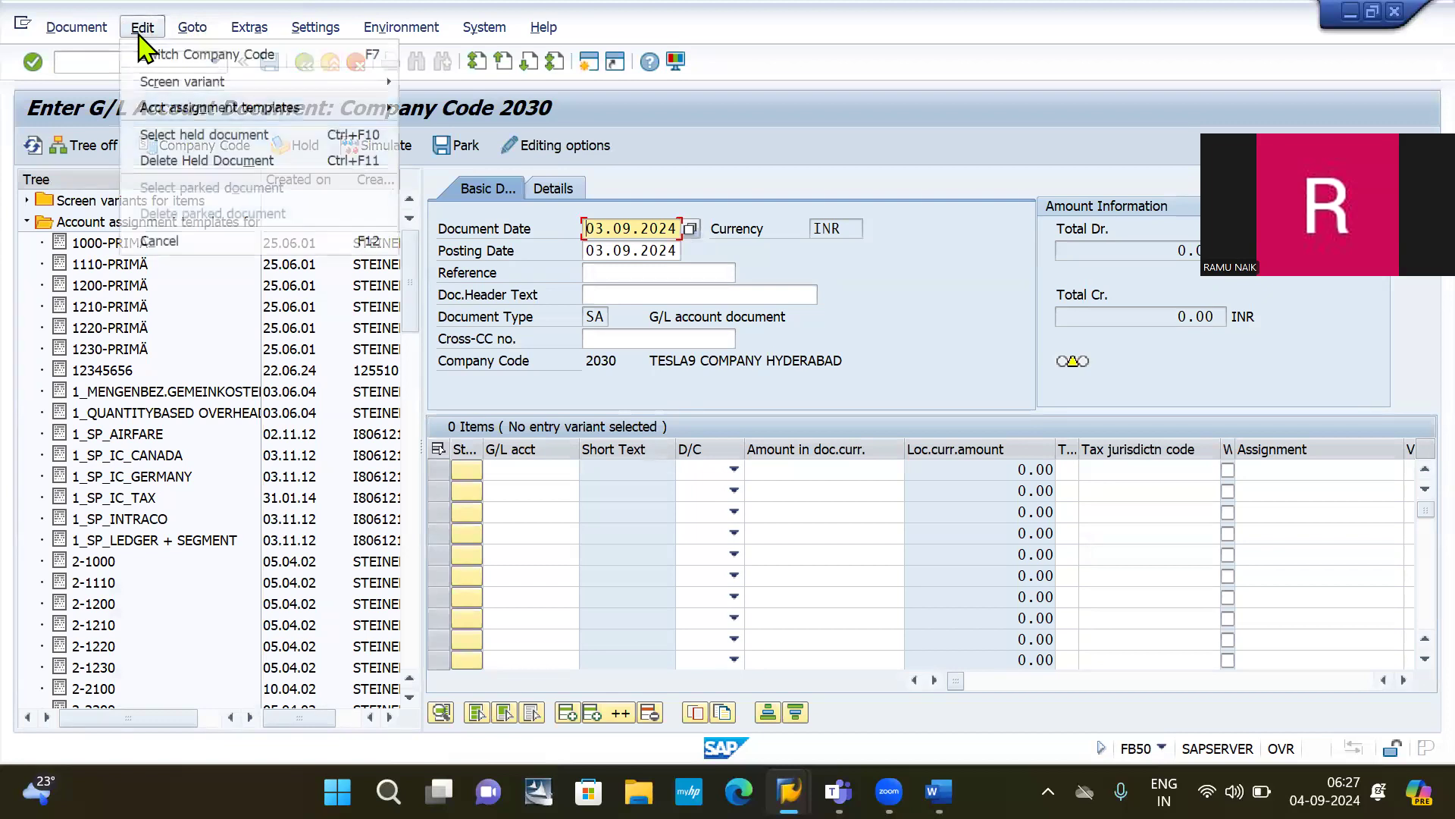
pyautogui.moveTo(228, 111)
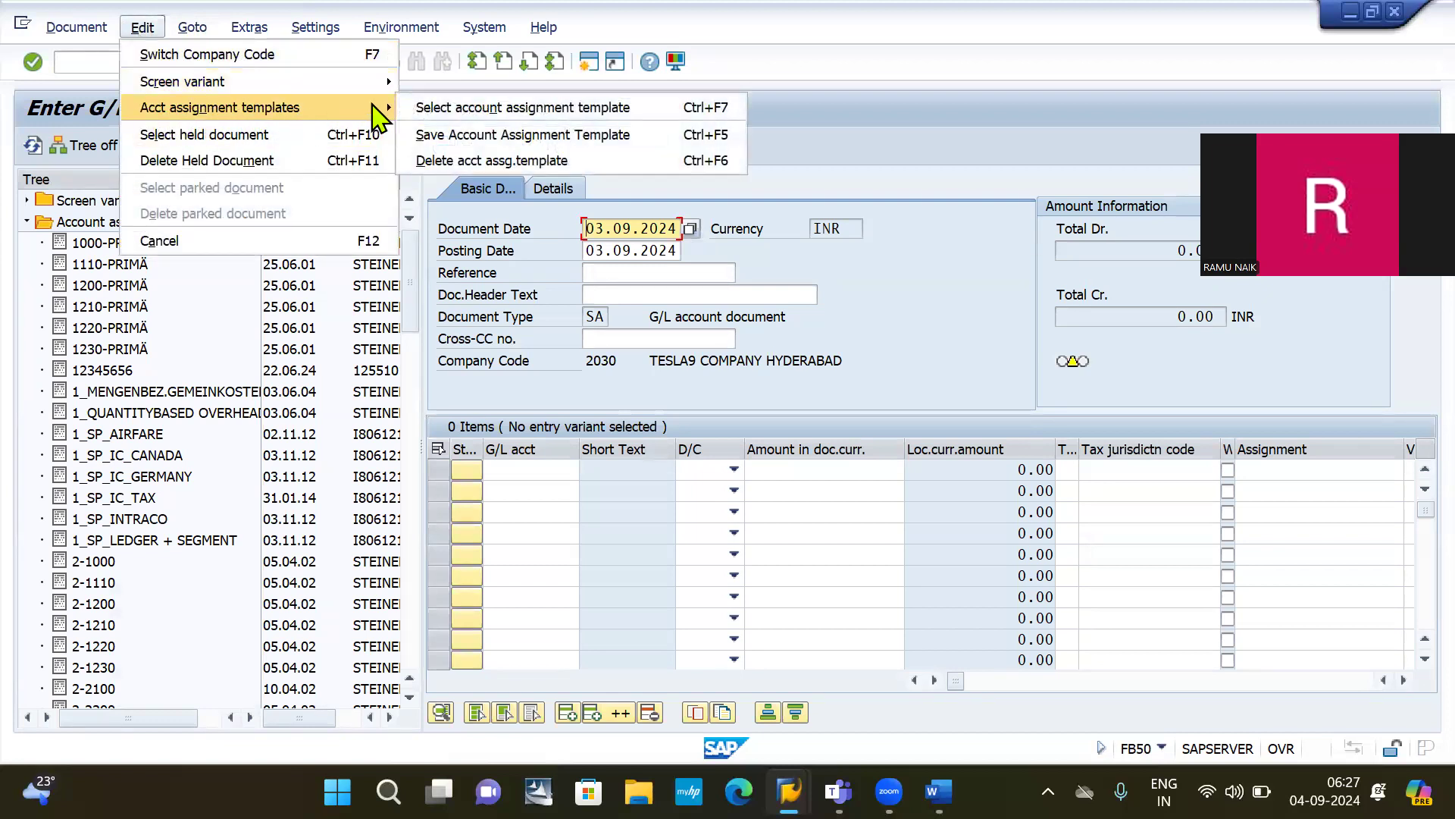
pyautogui.click(505, 162)
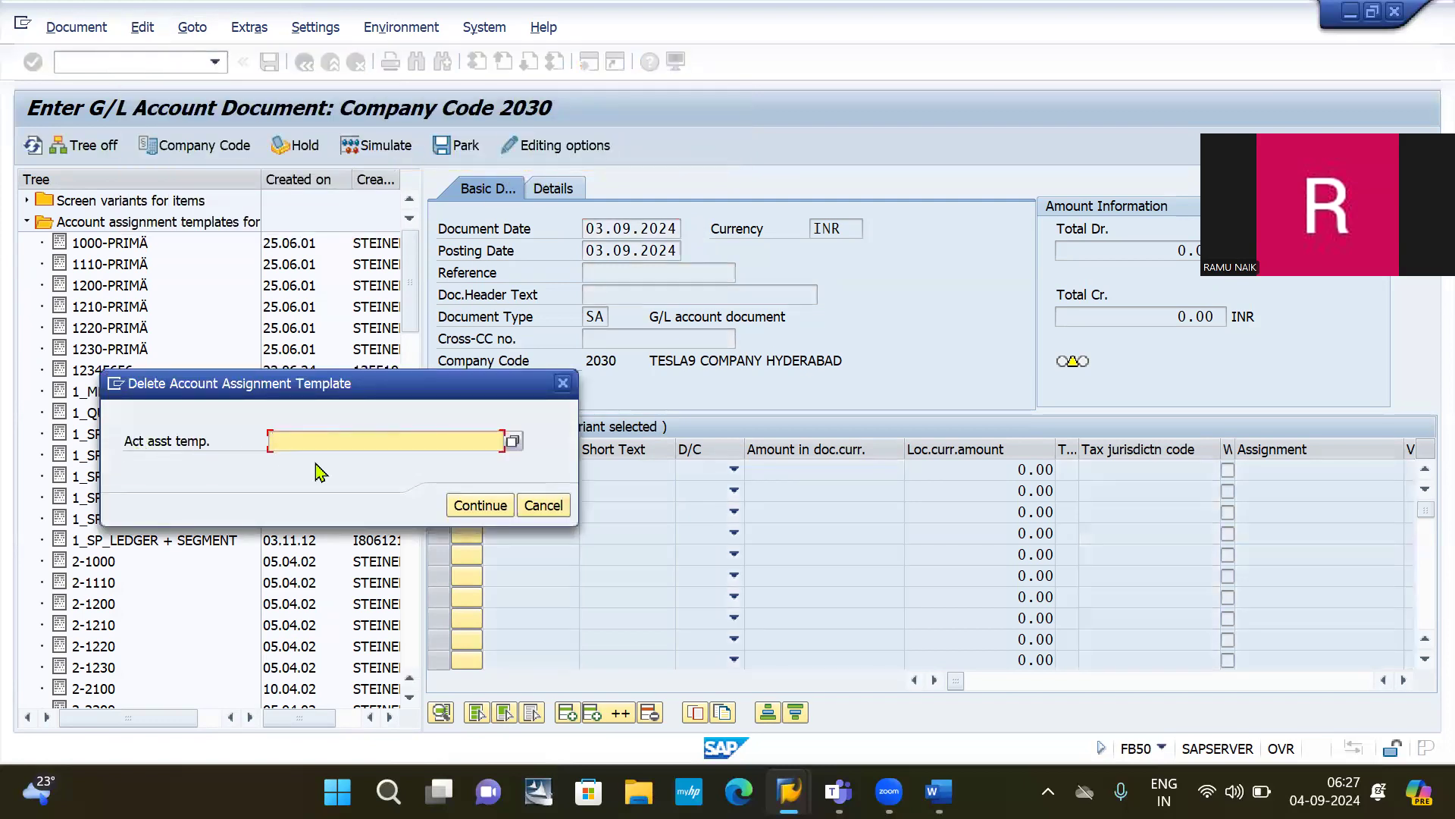
pyautogui.write('2')
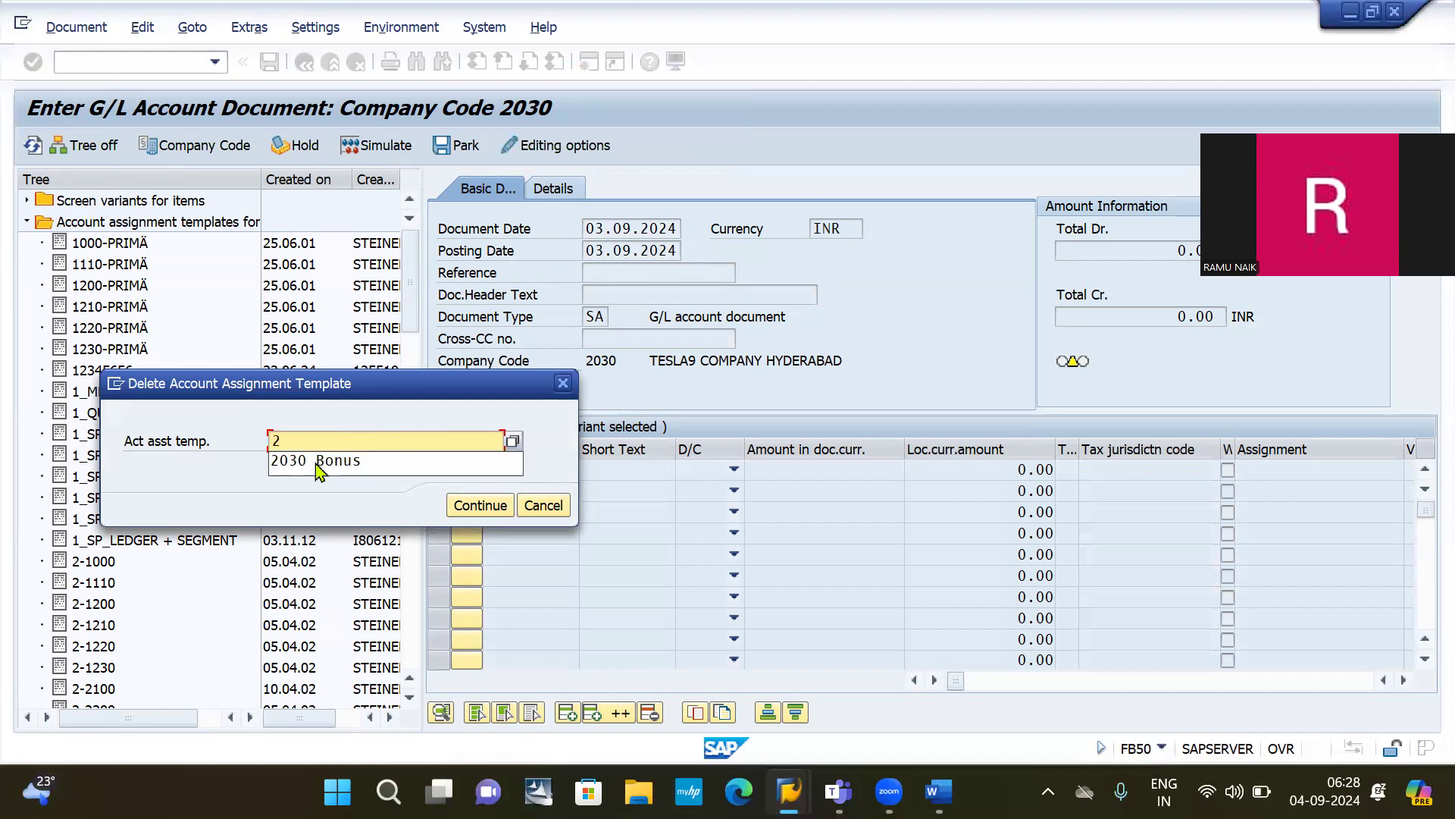
pyautogui.click(319, 460)
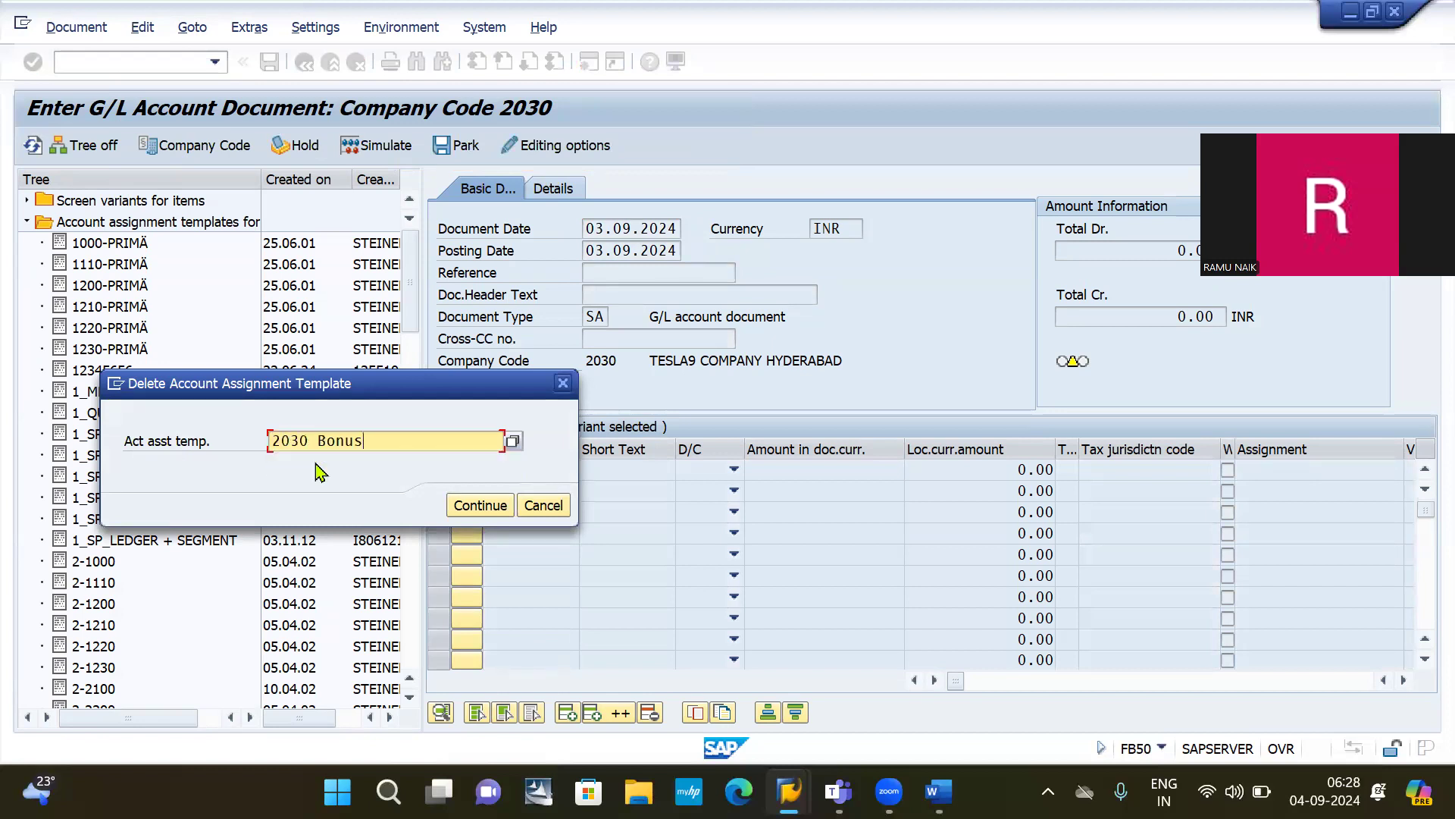
pyautogui.press('Return')
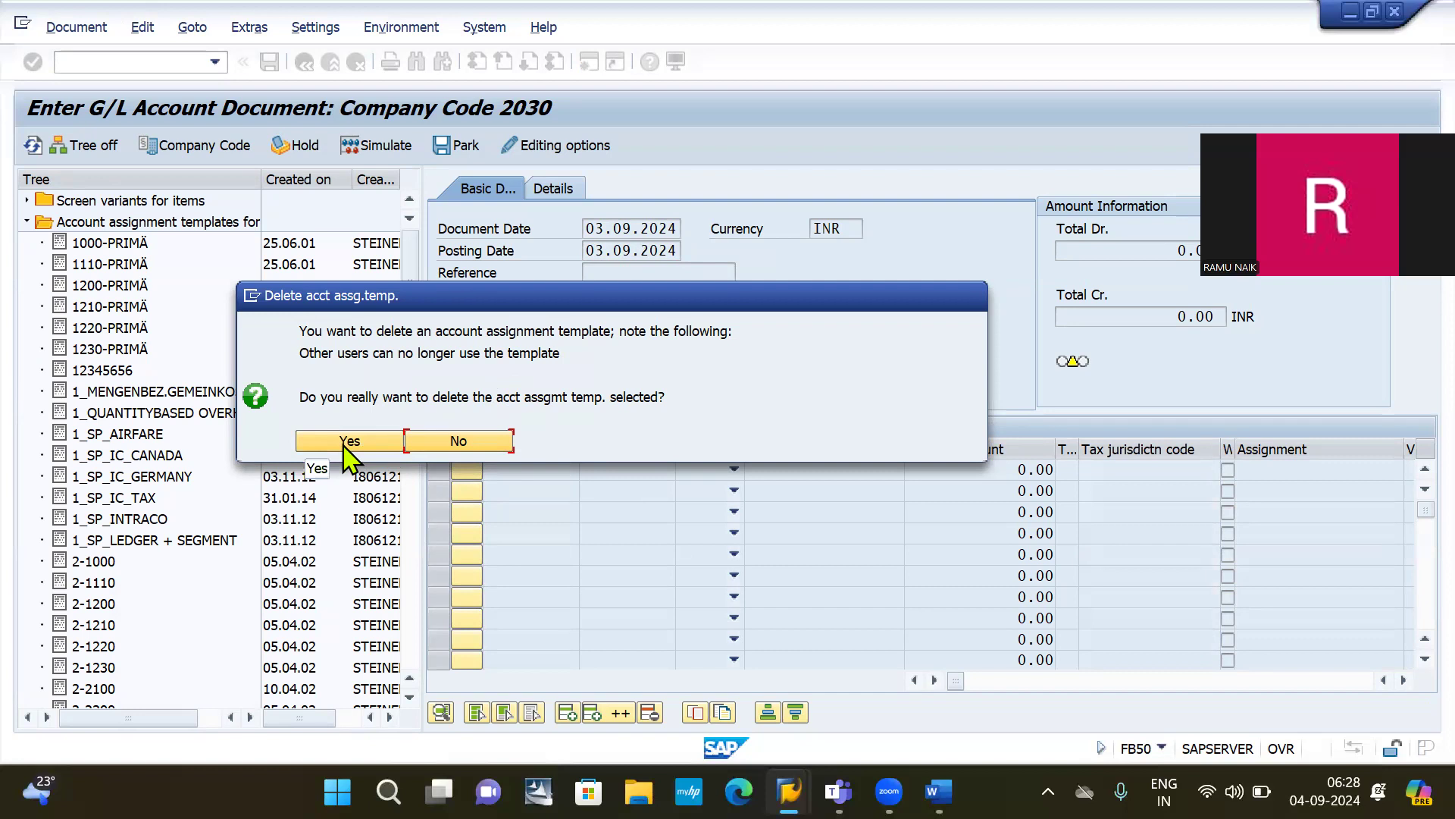
pyautogui.click(460, 448)
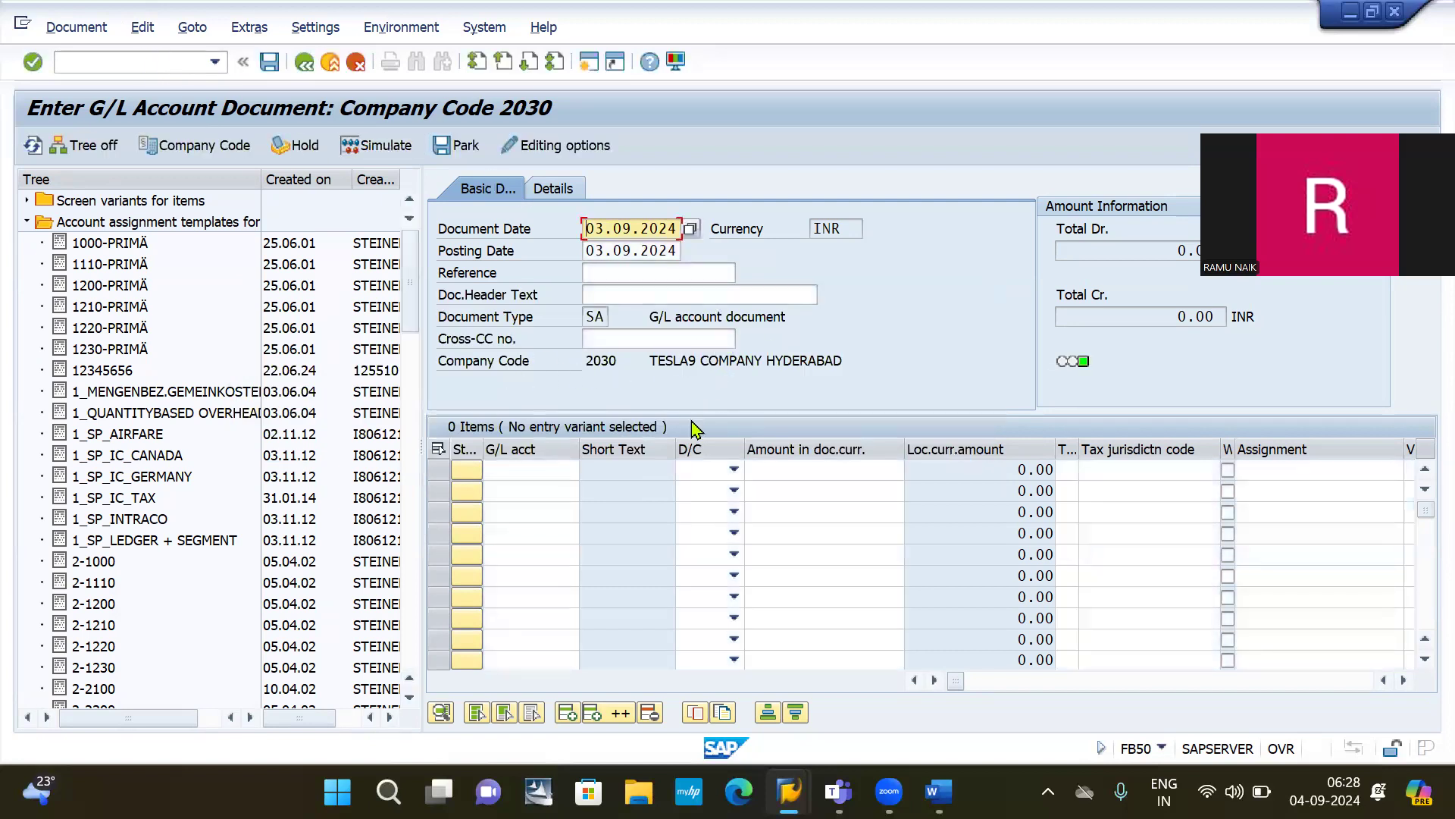
pyautogui.click(144, 28)
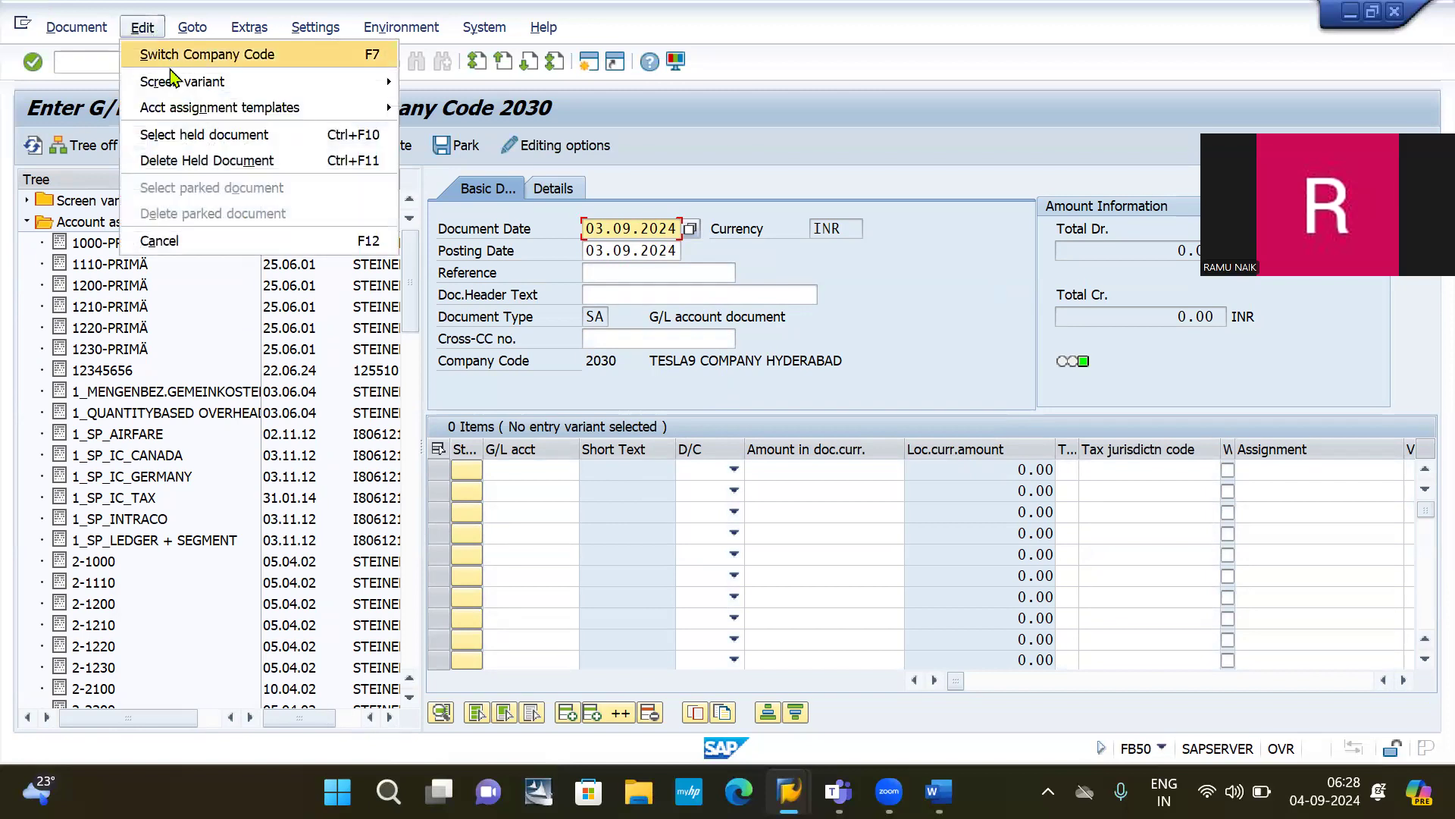
# Step: Delete the 2030 BONUS account assignment template via the Edit menu, confirming the warning
pyautogui.moveTo(186, 109)
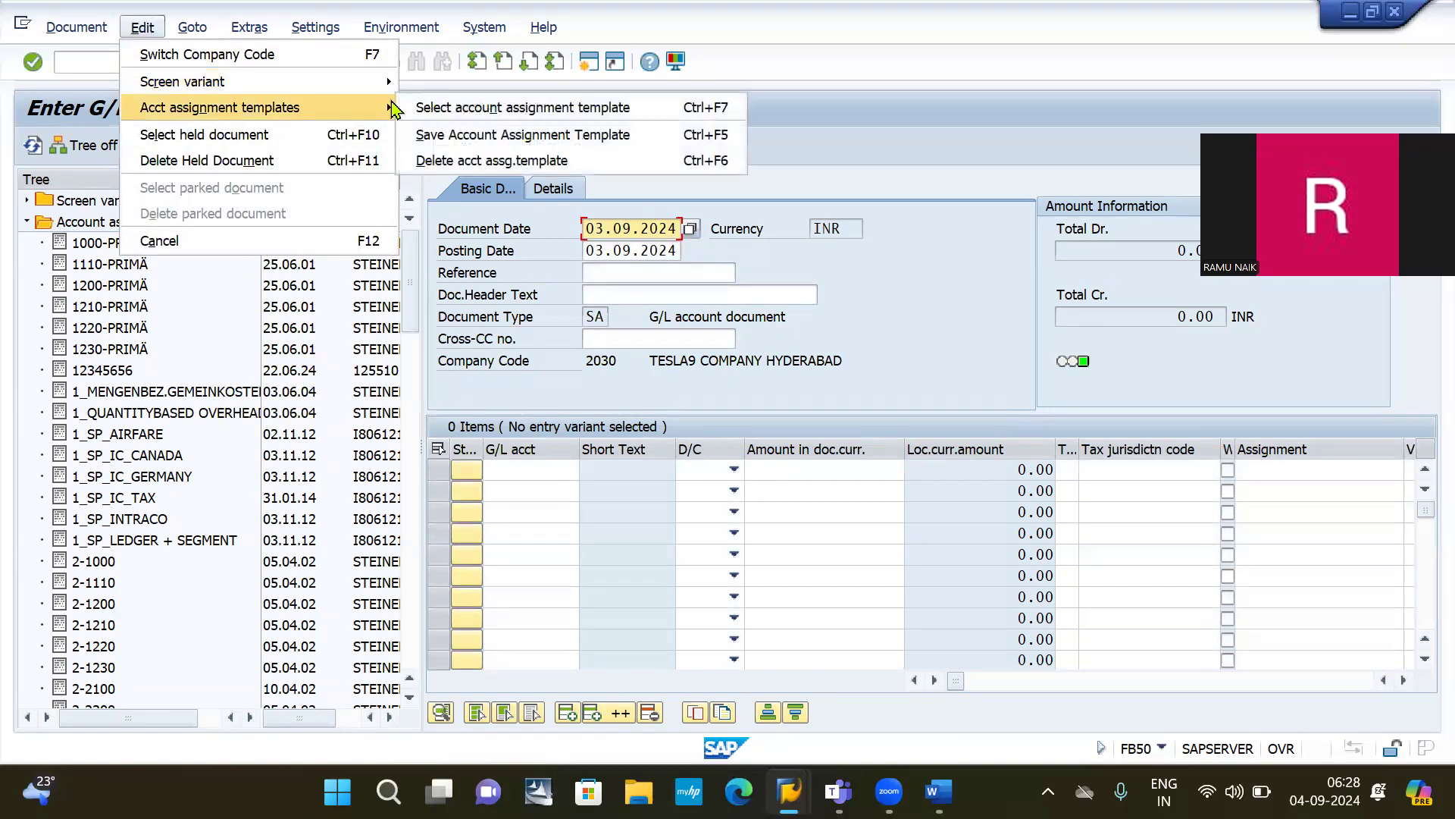
pyautogui.click(476, 163)
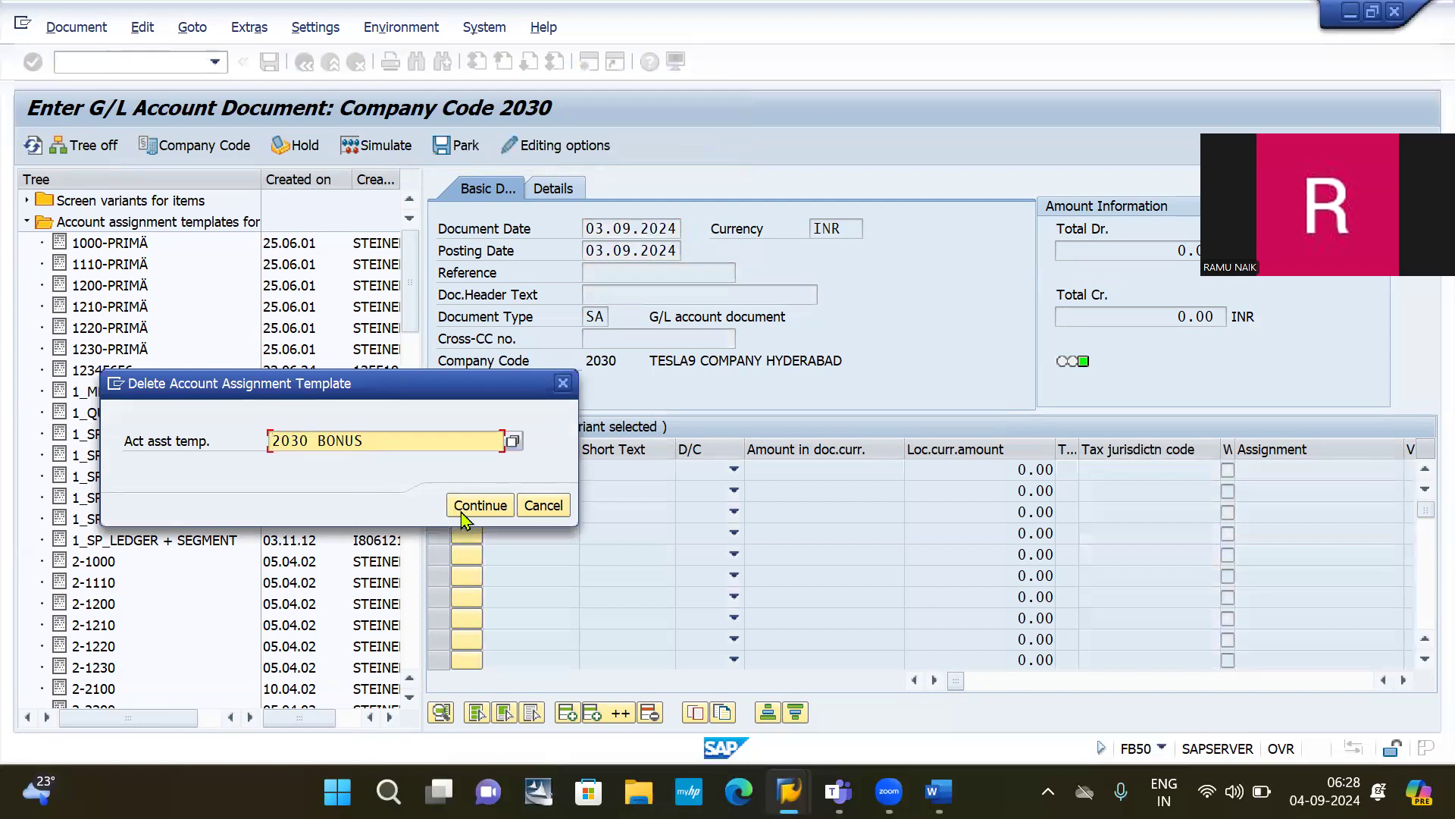
pyautogui.click(484, 509)
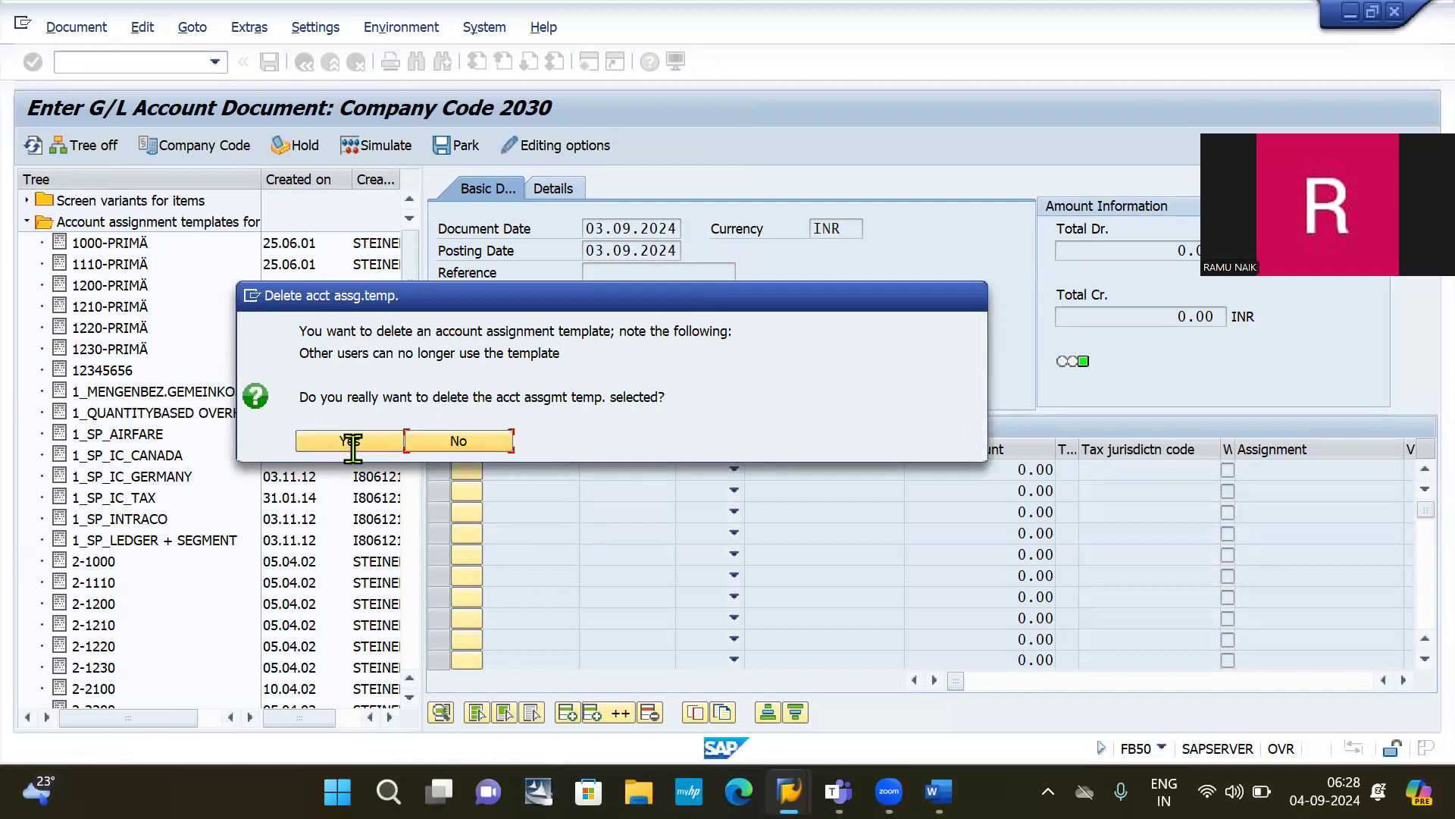
pyautogui.click(344, 442)
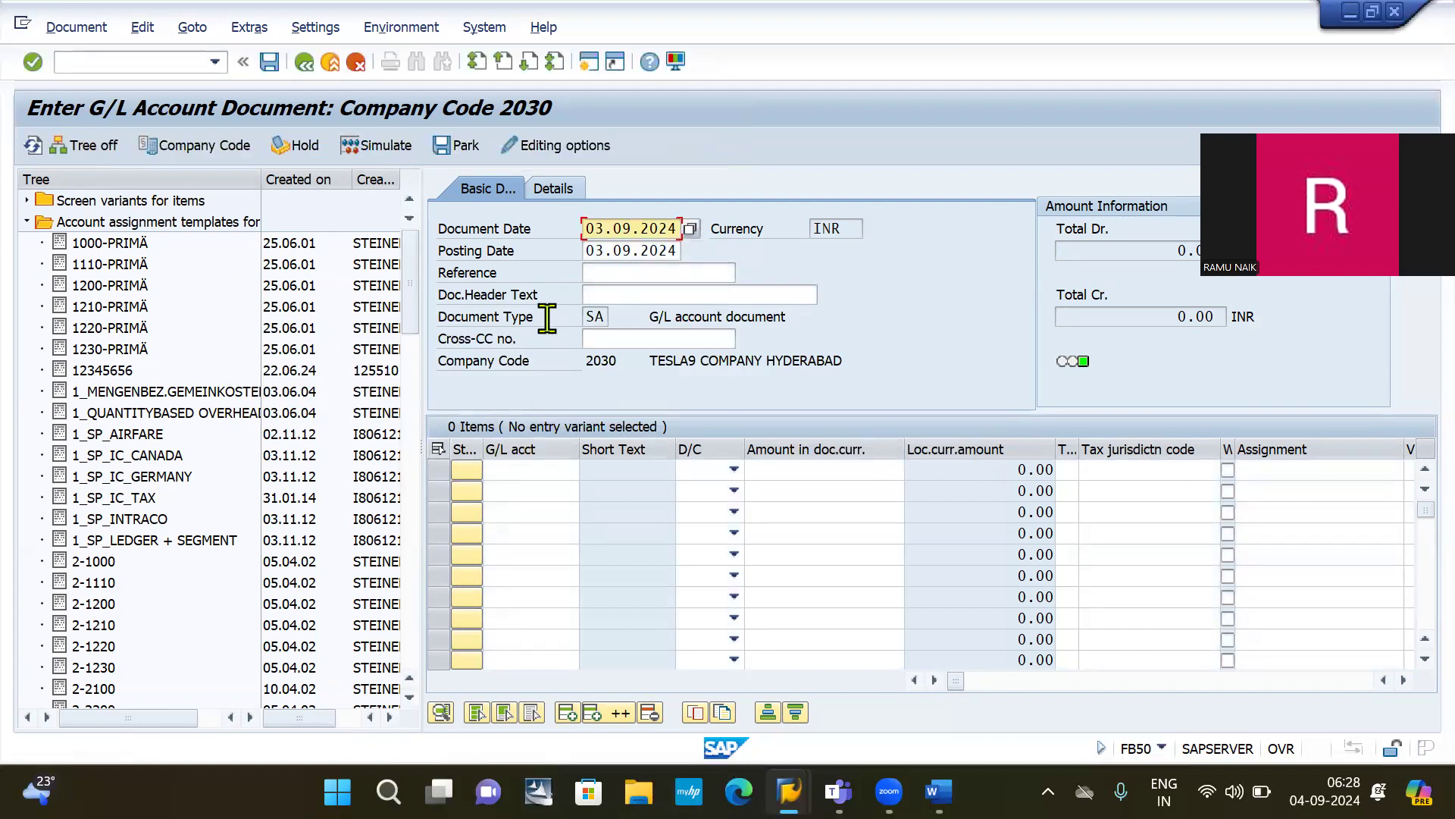
pyautogui.click(139, 58)
# Step: Reopen FB50 for company code 2030 and scroll the templates to confirm 2030 BONUS is gone
pyautogui.write('/n')
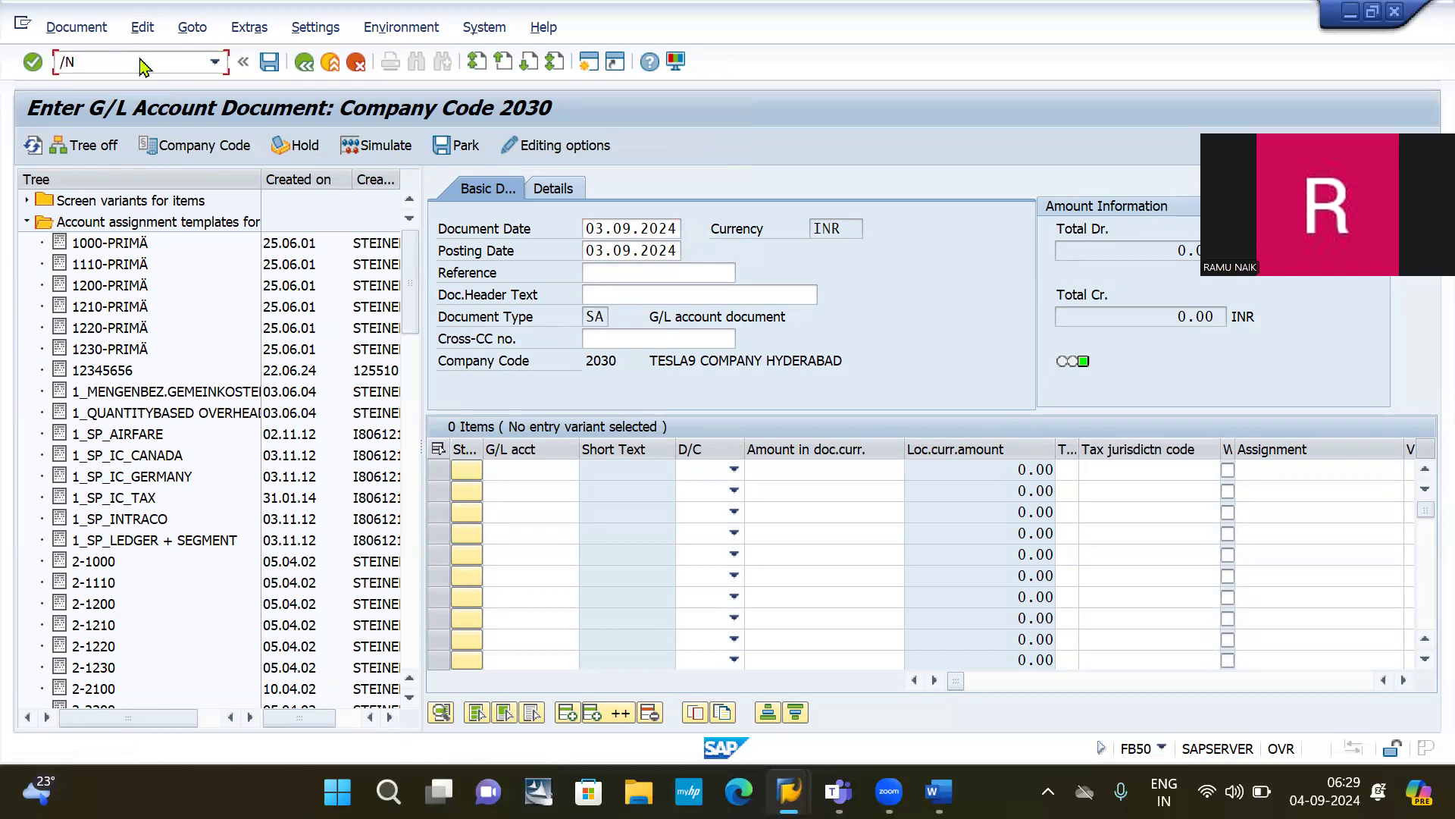
pyautogui.press('Return')
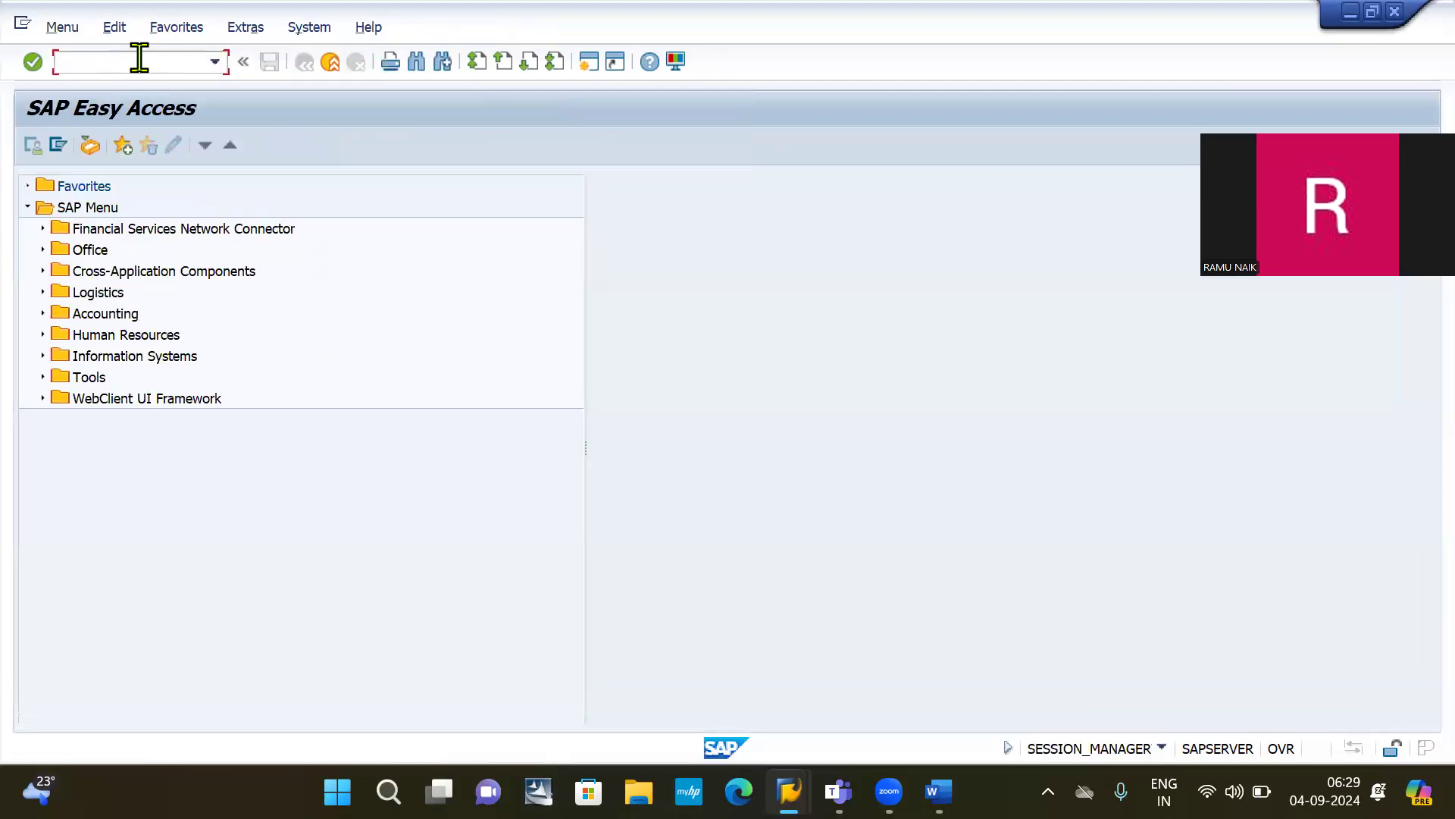
pyautogui.press('Down')
pyautogui.press('Down')
pyautogui.press('Return')
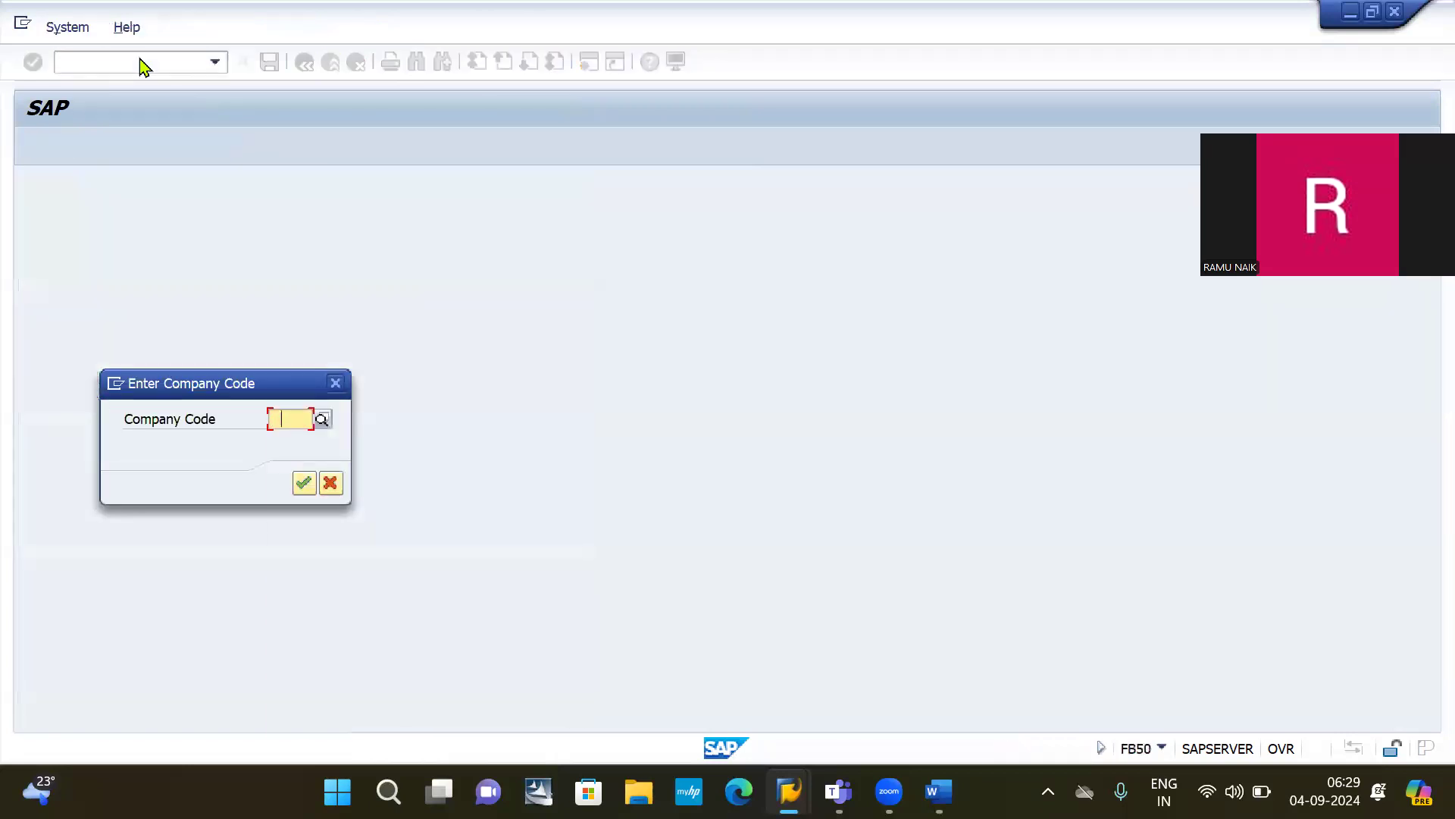
pyautogui.press('space')
pyautogui.press('Down')
pyautogui.press('Return')
pyautogui.press('Return')
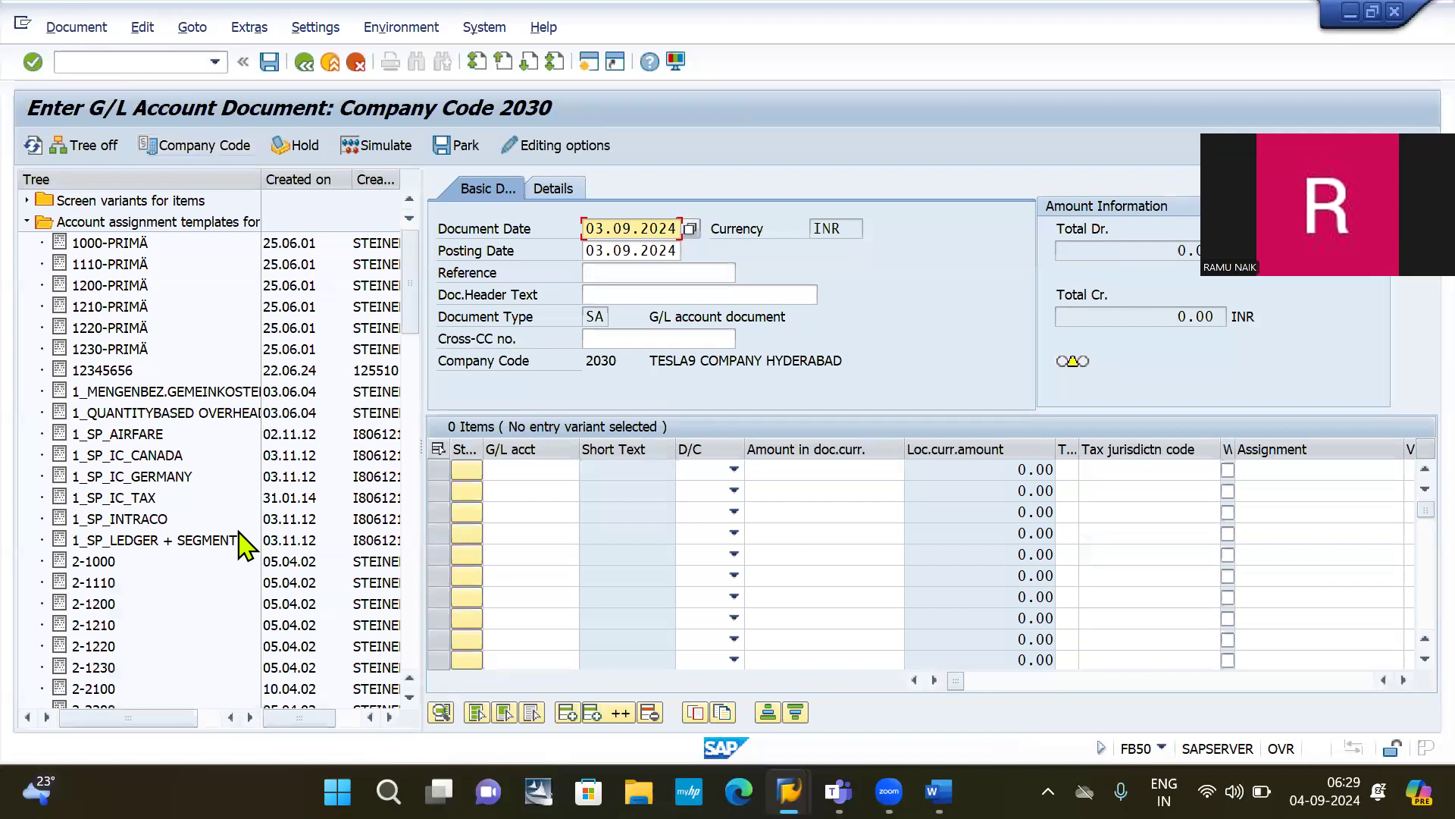
pyautogui.scroll(-6, 244, 544)
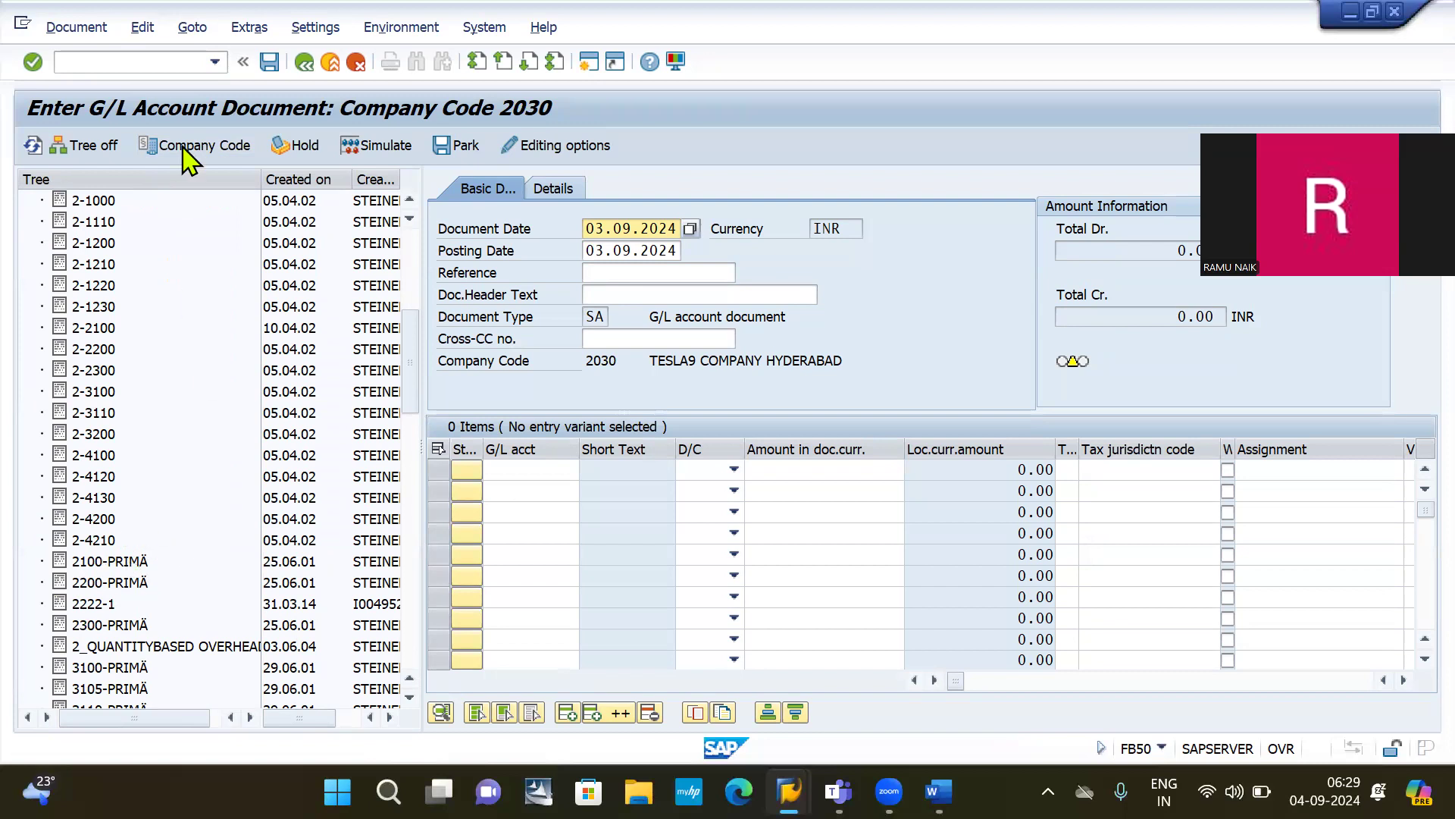
pyautogui.click(124, 56)
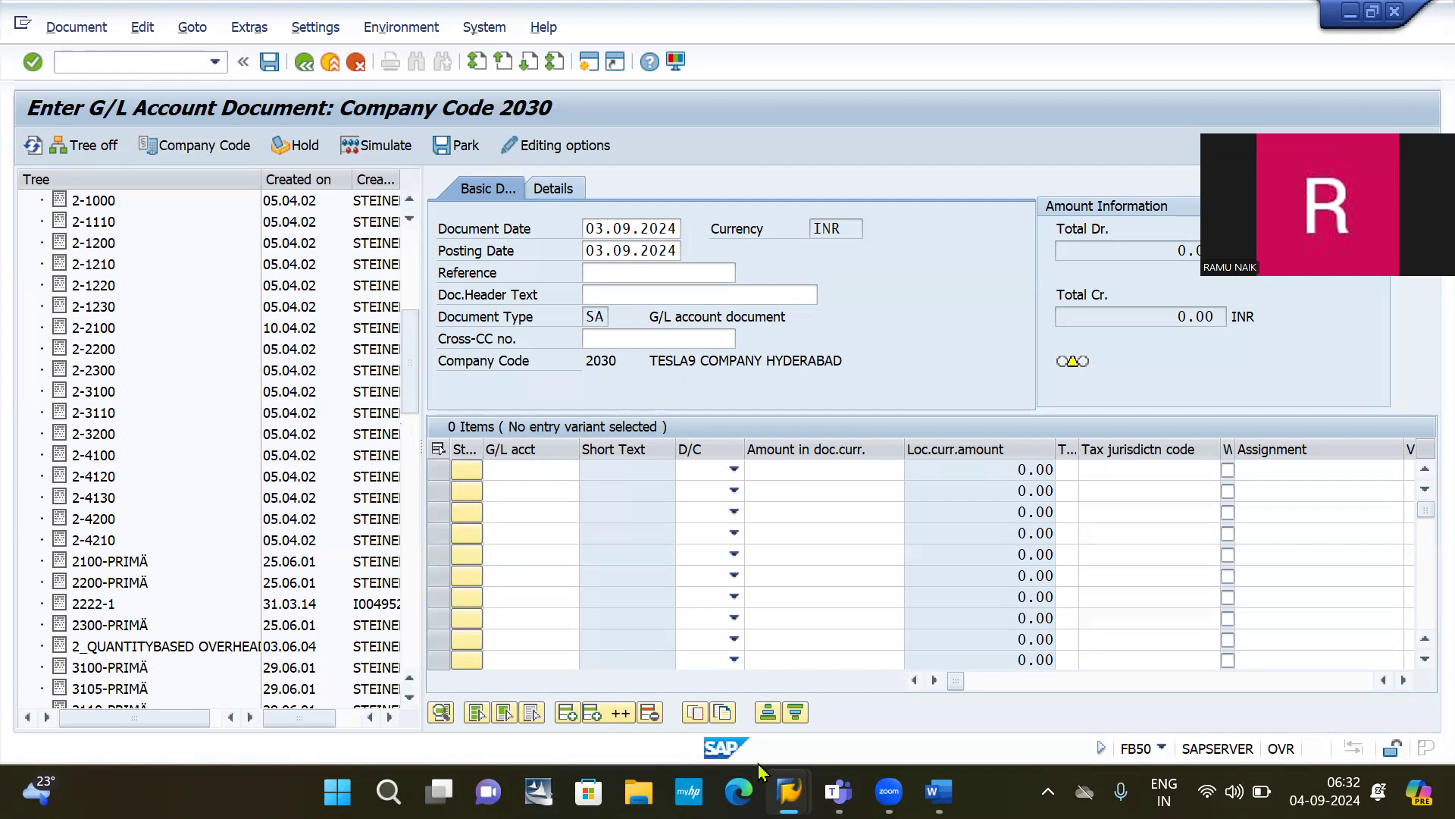
# Step: Switch from SAP to the Word 'General ledger accounting' notes using the taskbar window preview
pyautogui.moveTo(839, 792)
pyautogui.moveTo(938, 792)
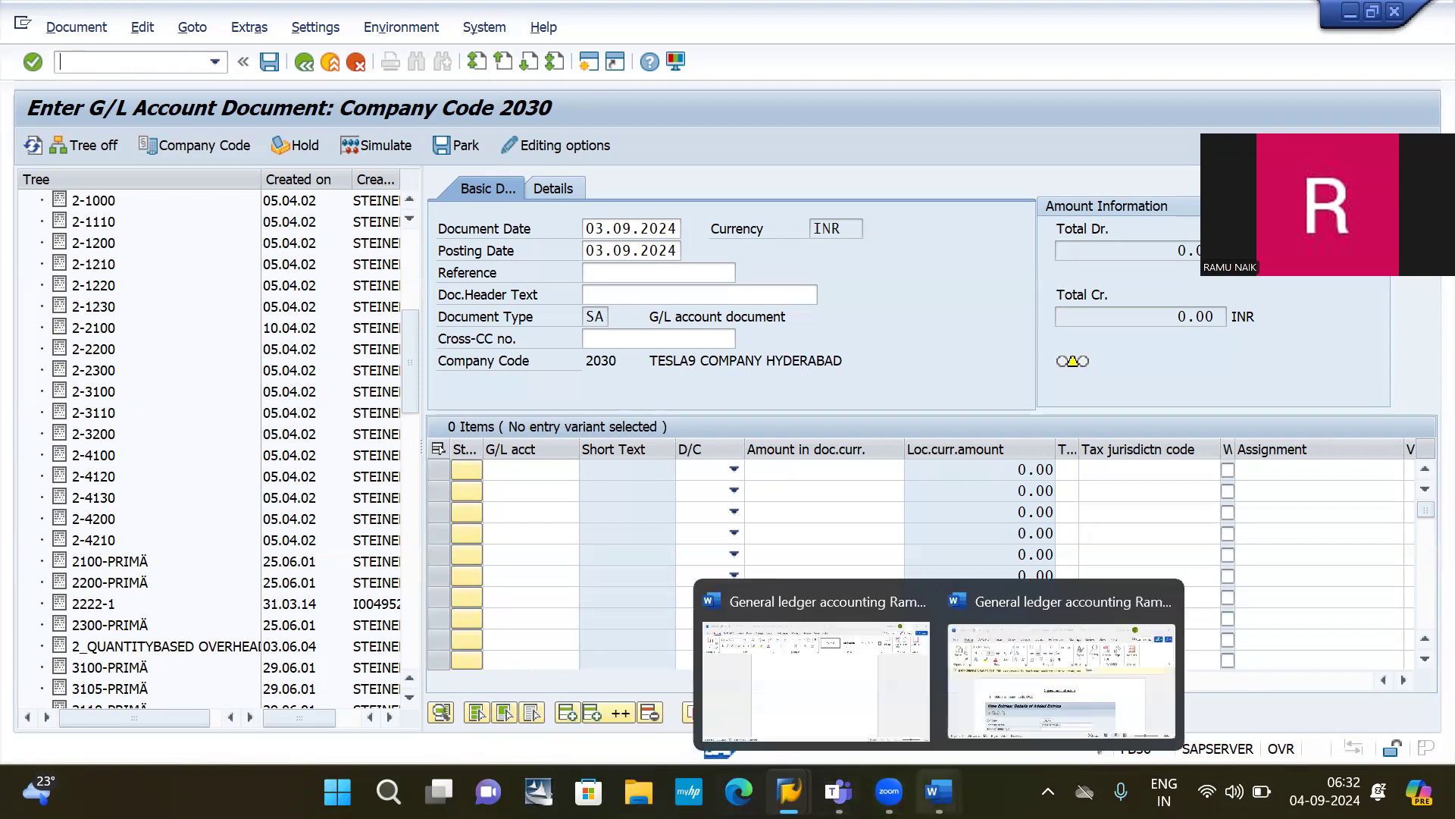
pyautogui.click(862, 692)
# Step: Type the title 'Recurring document : Month end activity' on the blank page
pyautogui.scroll(3, 695, 400)
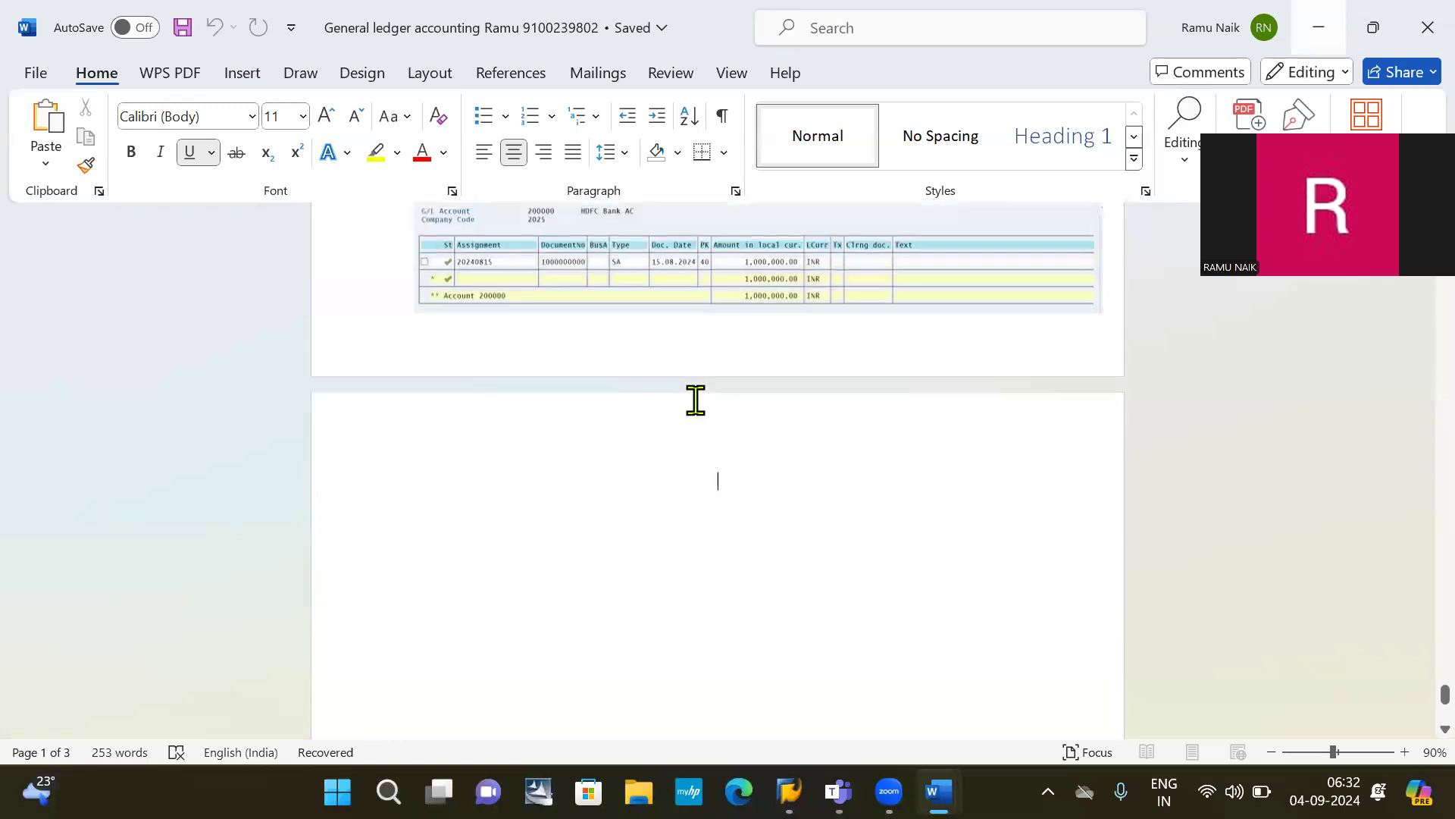
pyautogui.click(696, 399)
pyautogui.scroll(-1, 696, 399)
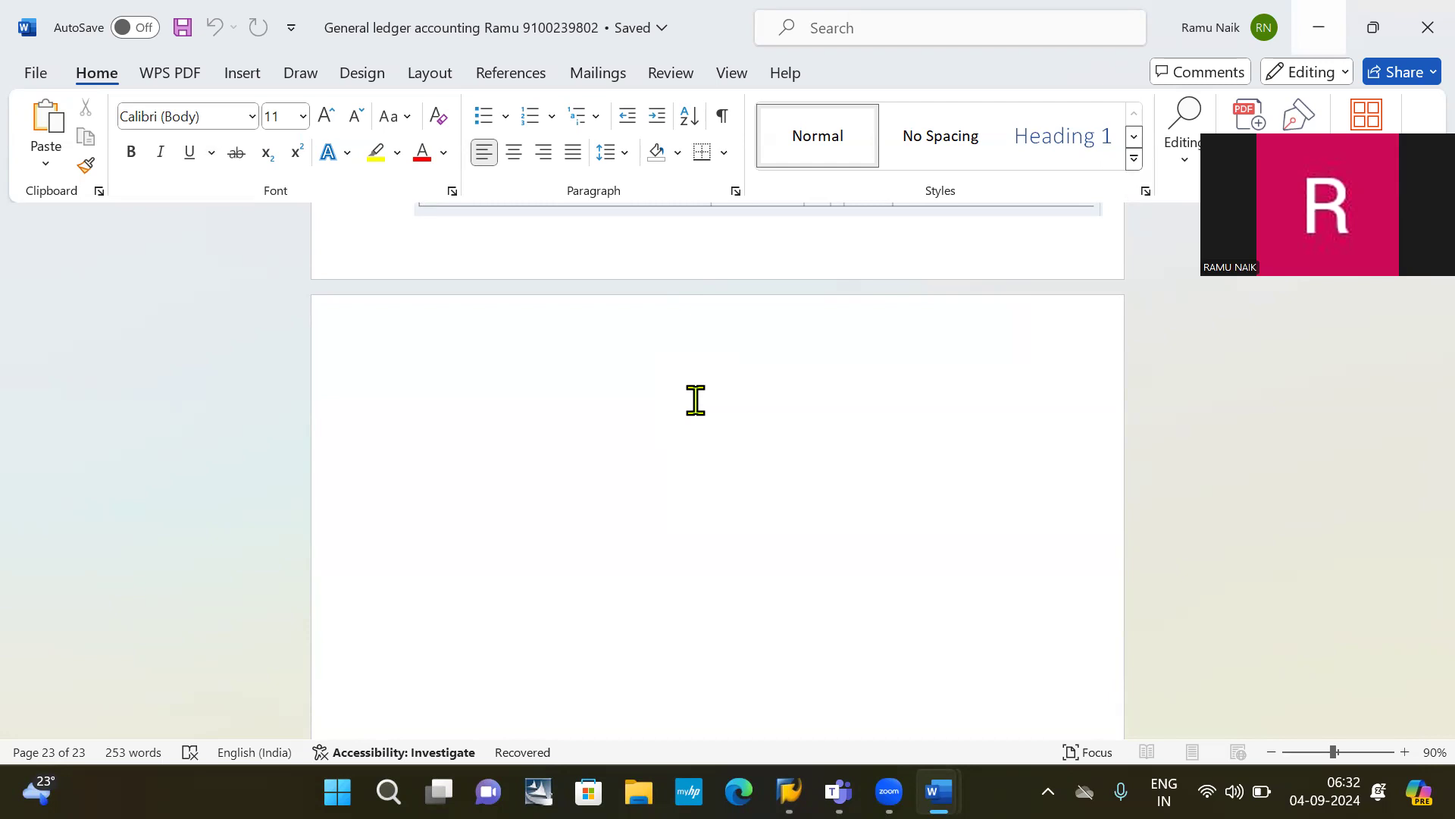
pyautogui.write('R')
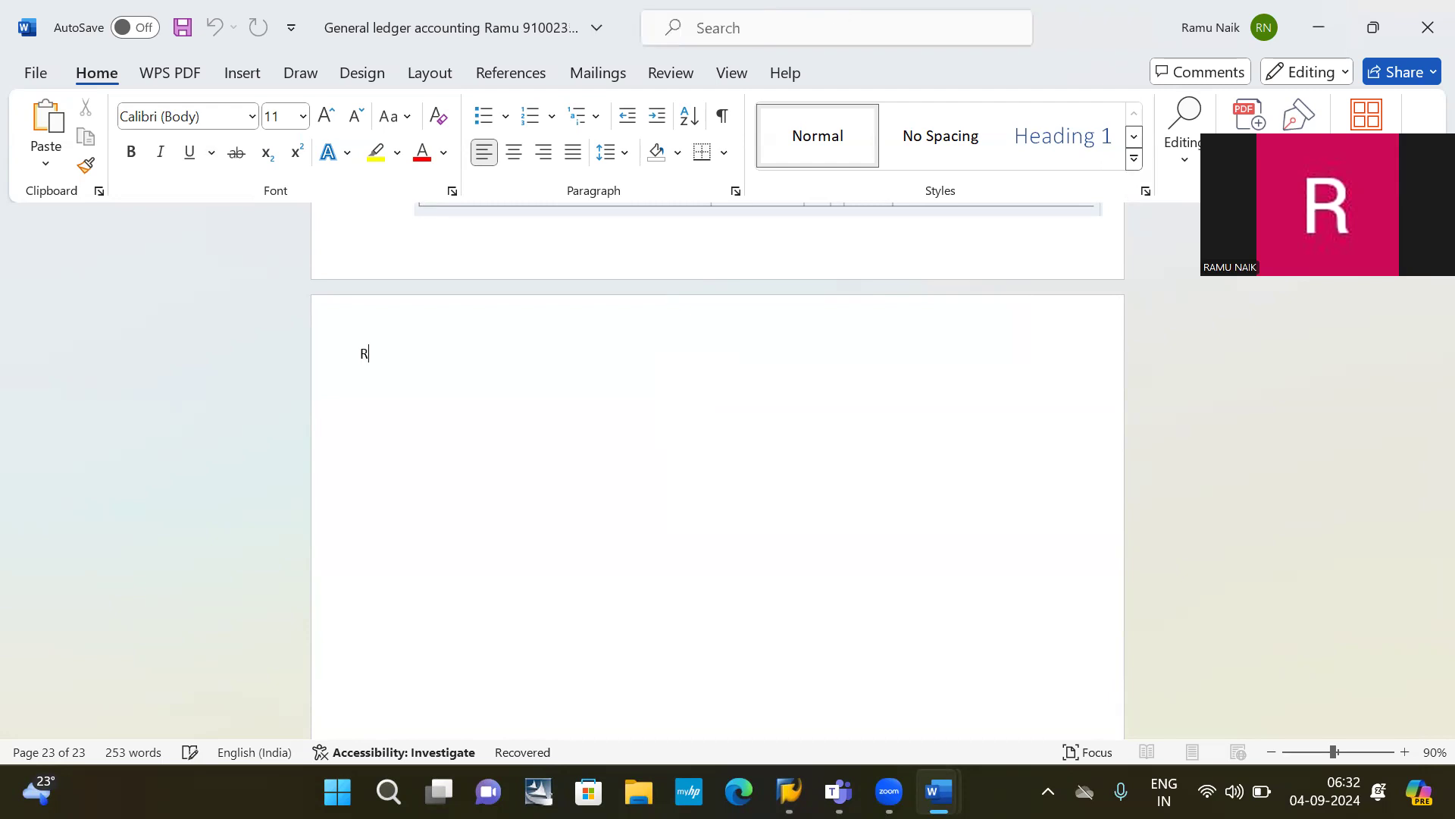
pyautogui.write('ecurring document')
pyautogui.press('Return')
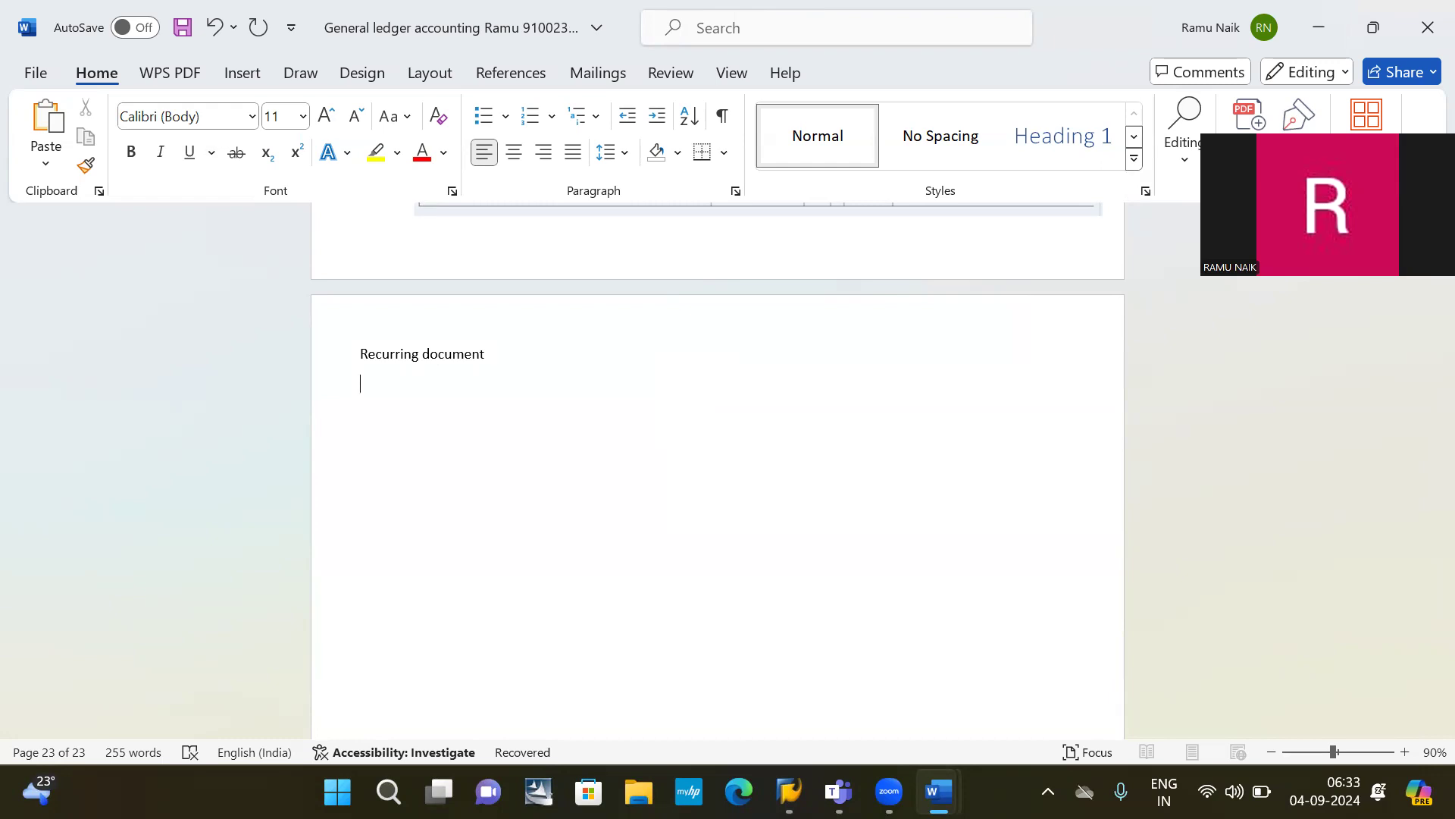
pyautogui.press('BackSpace')
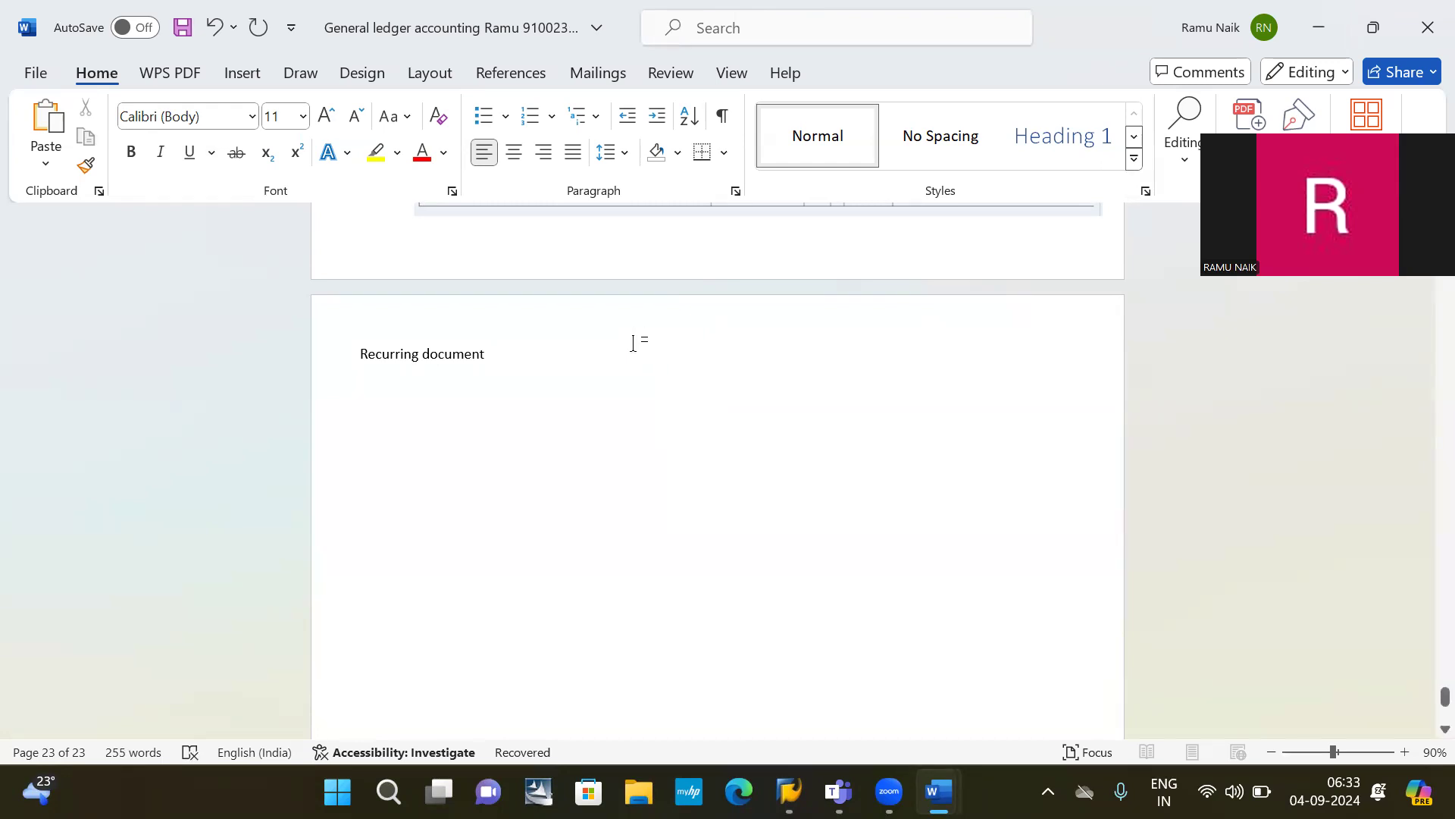
pyautogui.write(': Month end ac')
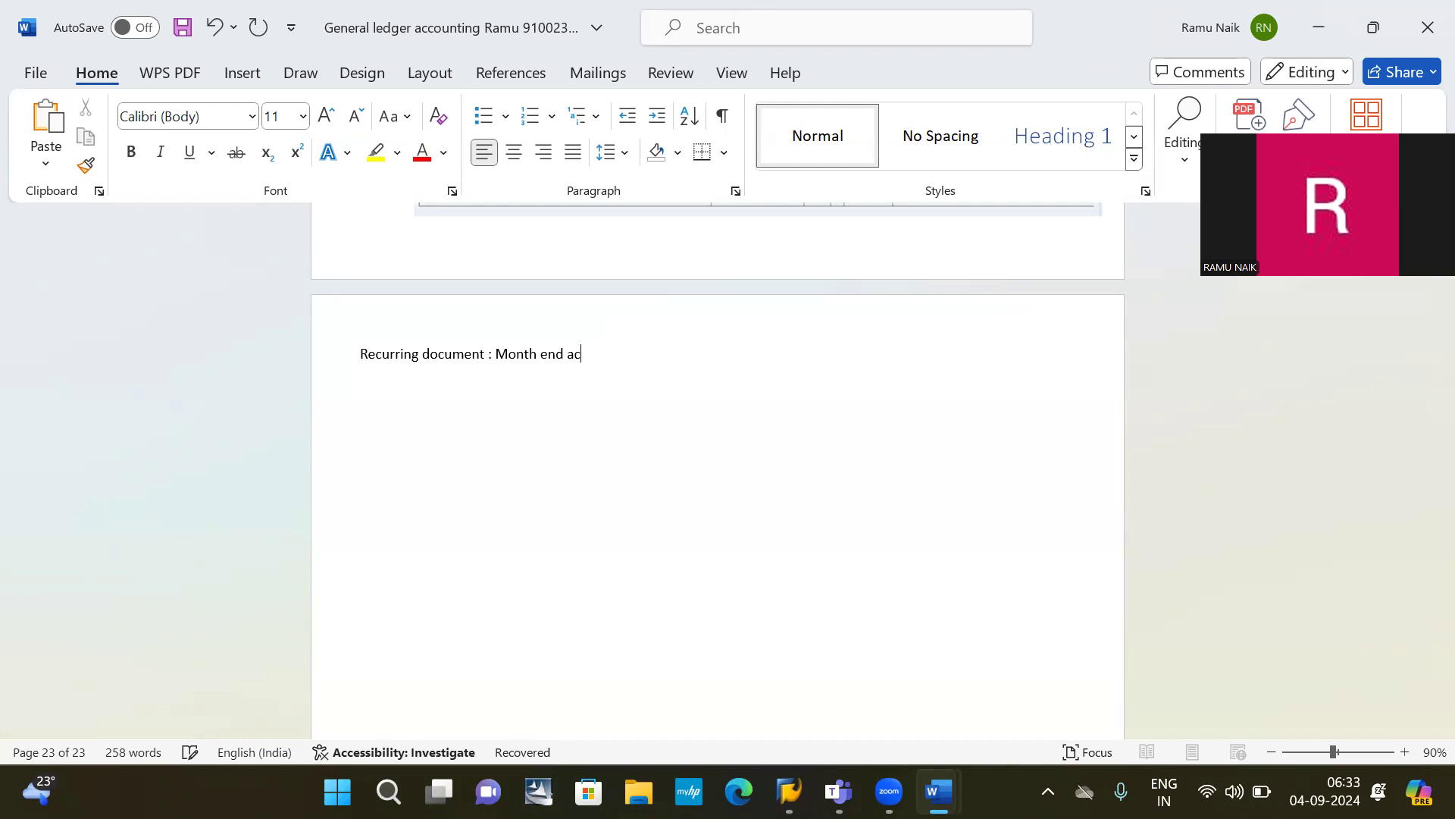
pyautogui.write('tivity')
# Step: Highlight 'Month end activity' in yellow and start a new line below the title
pyautogui.hotkey('ctrl', 'shift', 'Left')
pyautogui.hotkey('ctrl', 'shift', 'Left')
pyautogui.hotkey('ctrl', 'shift', 'Left')
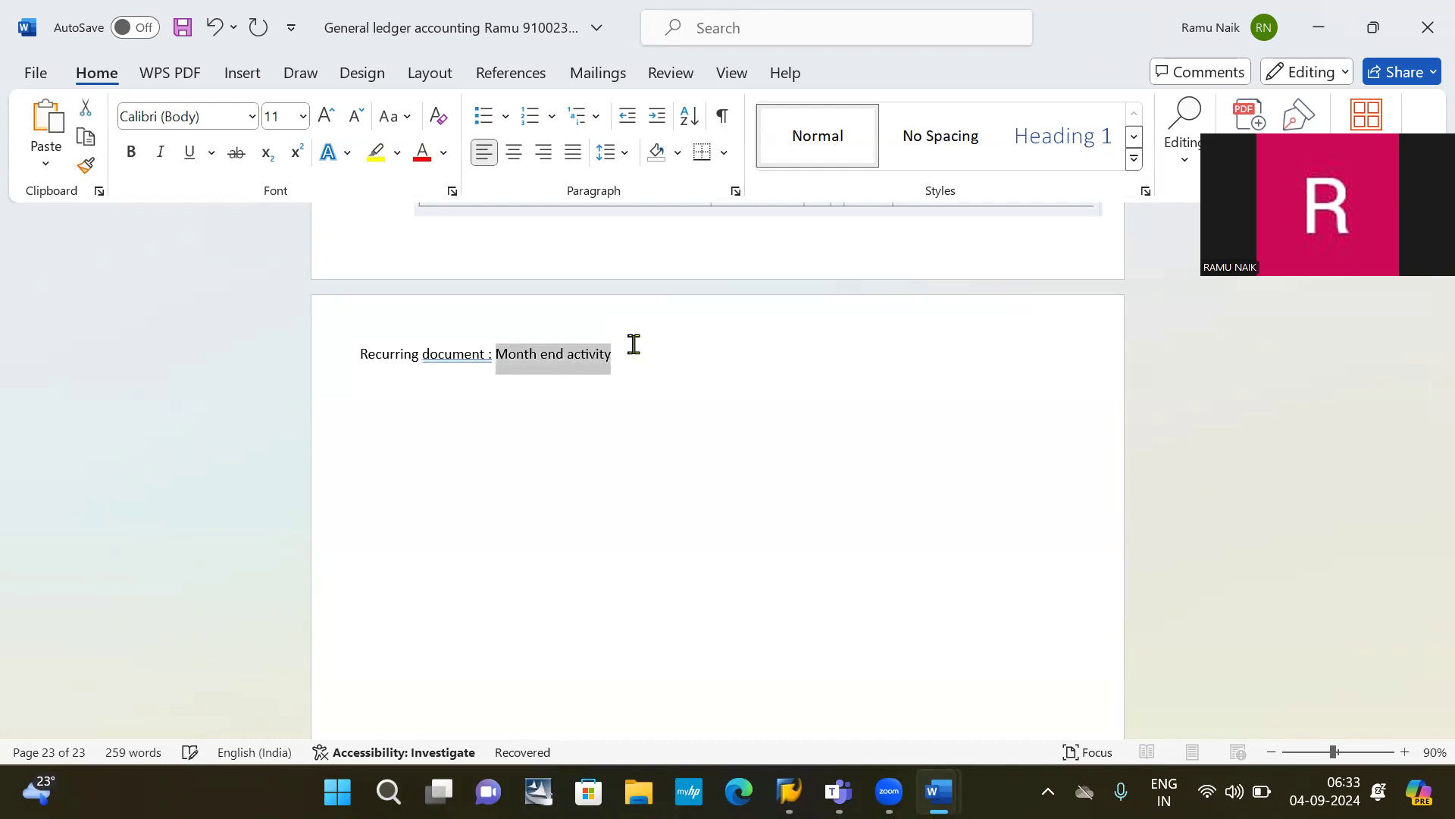
pyautogui.click(379, 152)
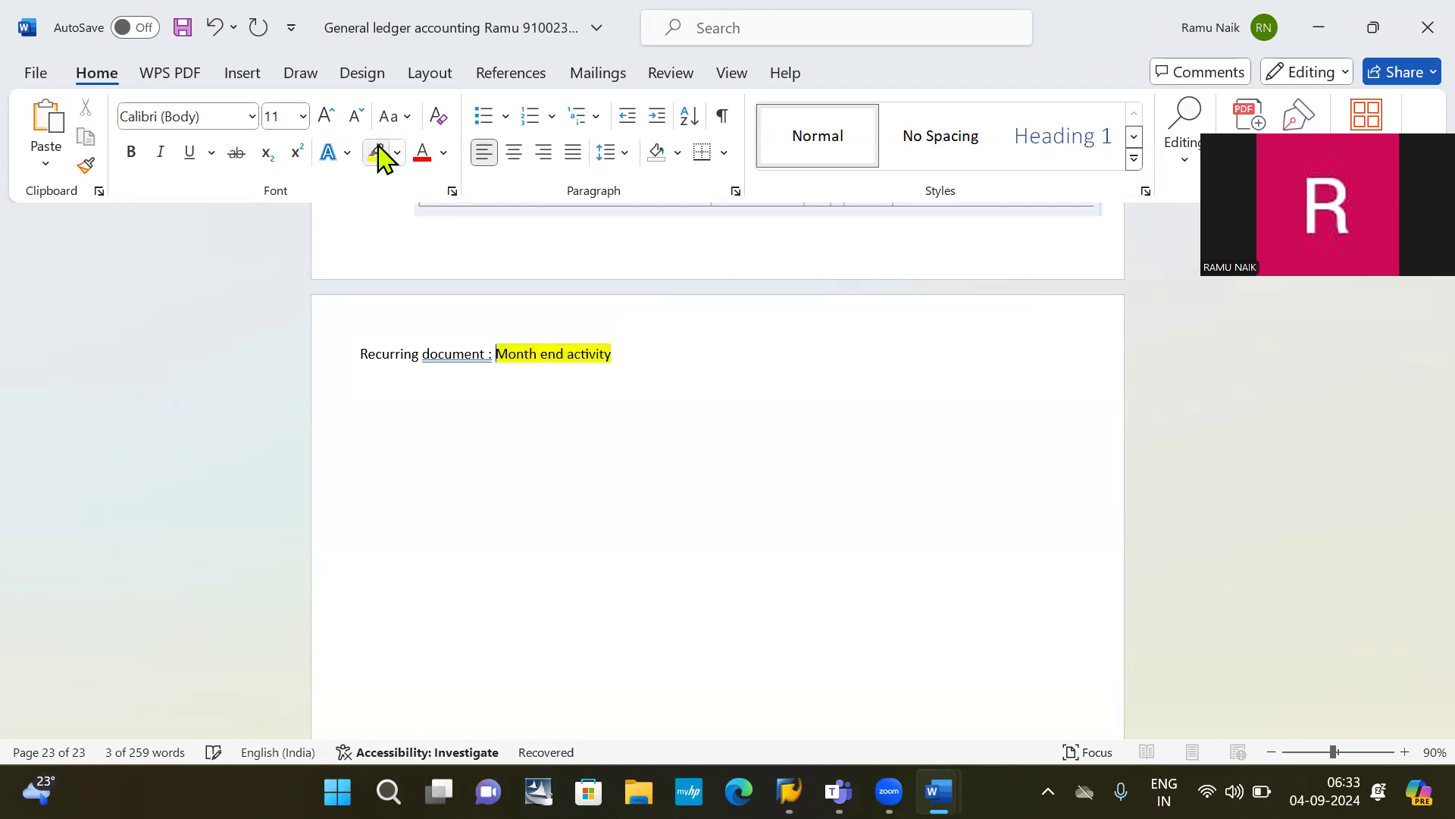
pyautogui.click(653, 357)
pyautogui.press('Return')
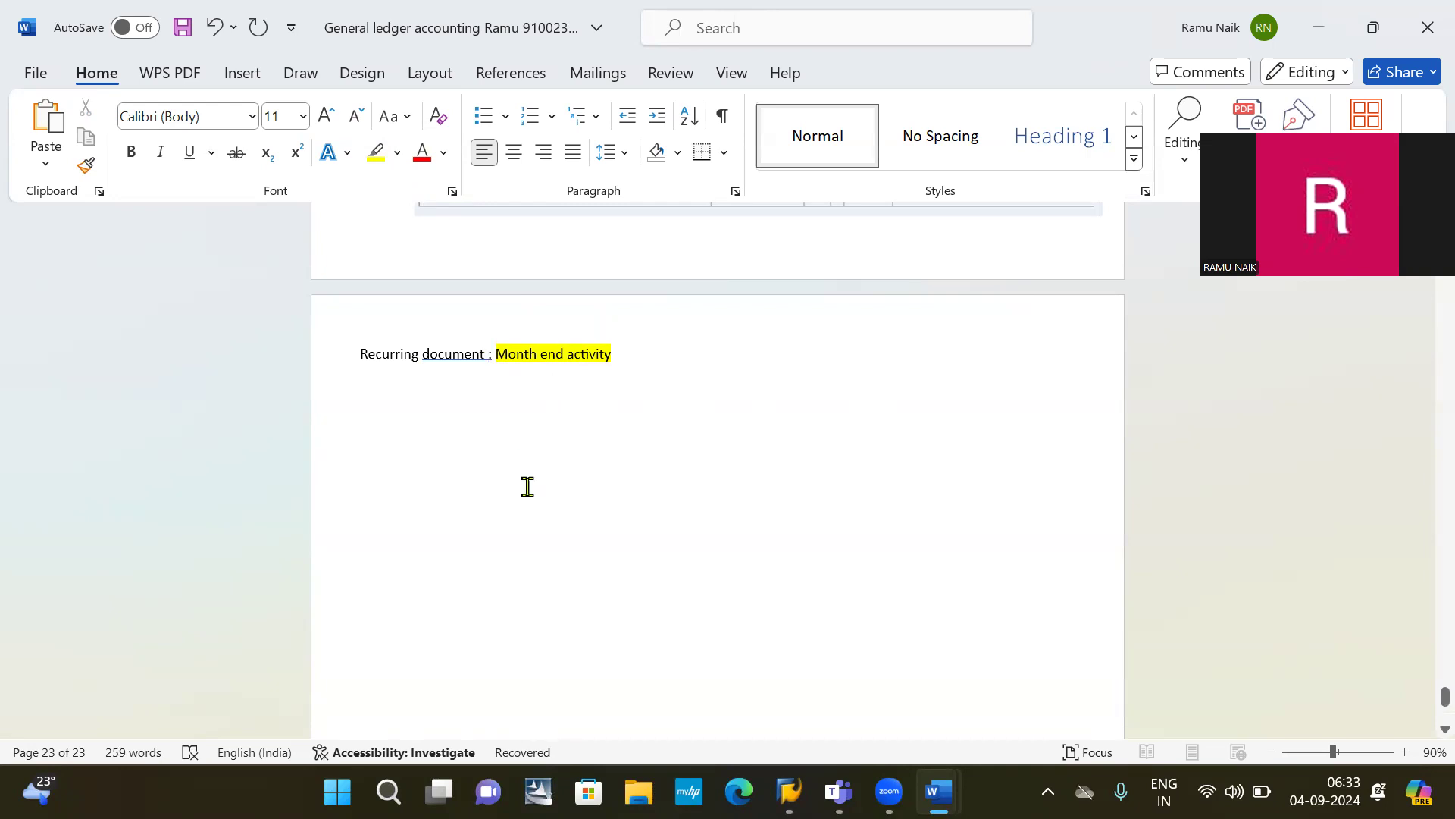
pyautogui.press('BackSpace')
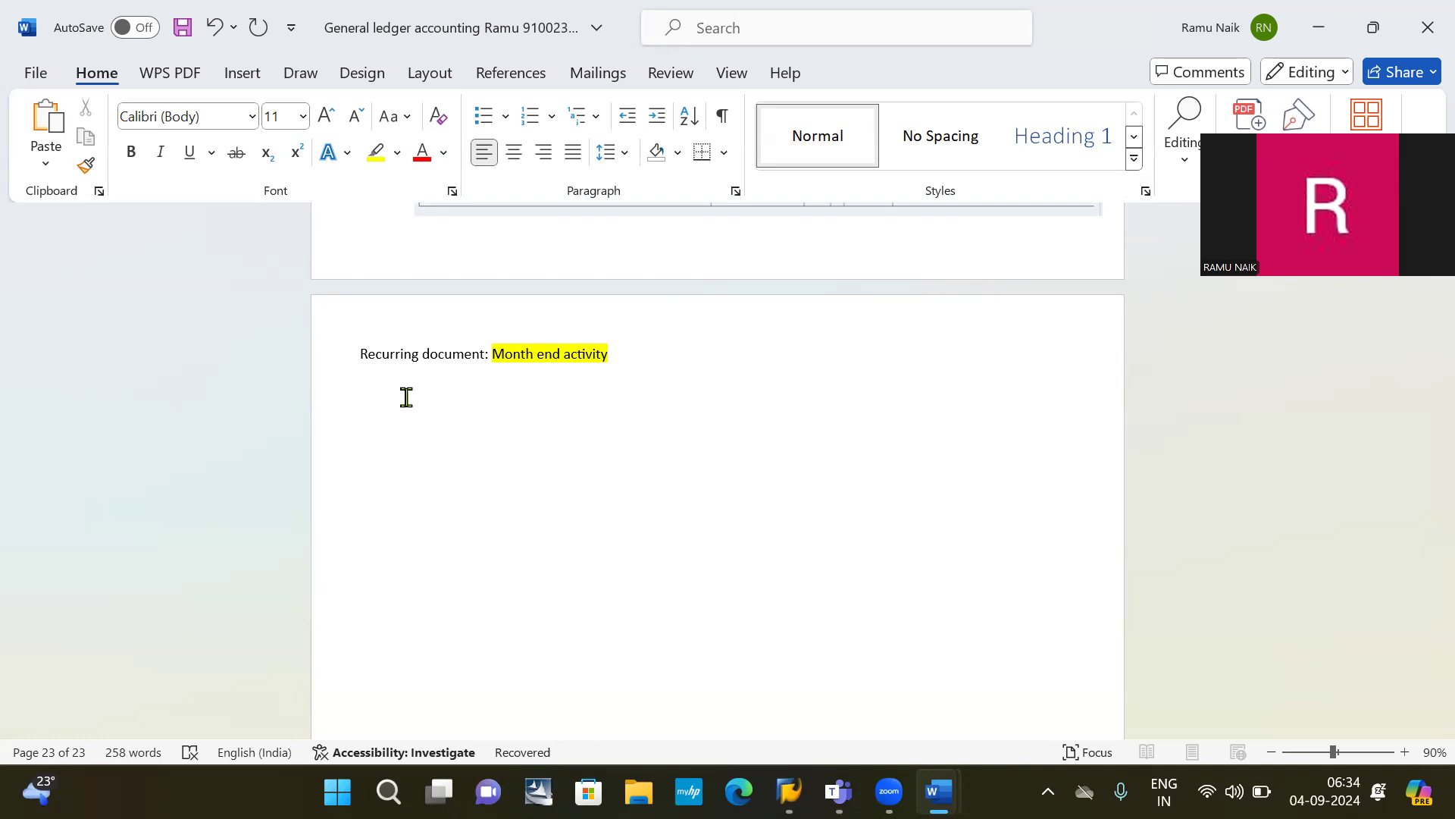
# Step: Add a 'Condition' heading line under the title, correcting the typo
pyautogui.write('condito')
pyautogui.press('BackSpace')
pyautogui.press('BackSpace')
pyautogui.write('tion')
pyautogui.press('Return')
# Step: Create a numbered list: Fixed account, Fixed amount, Fixed intervals, opening a bracket on item 3
pyautogui.write('1.')
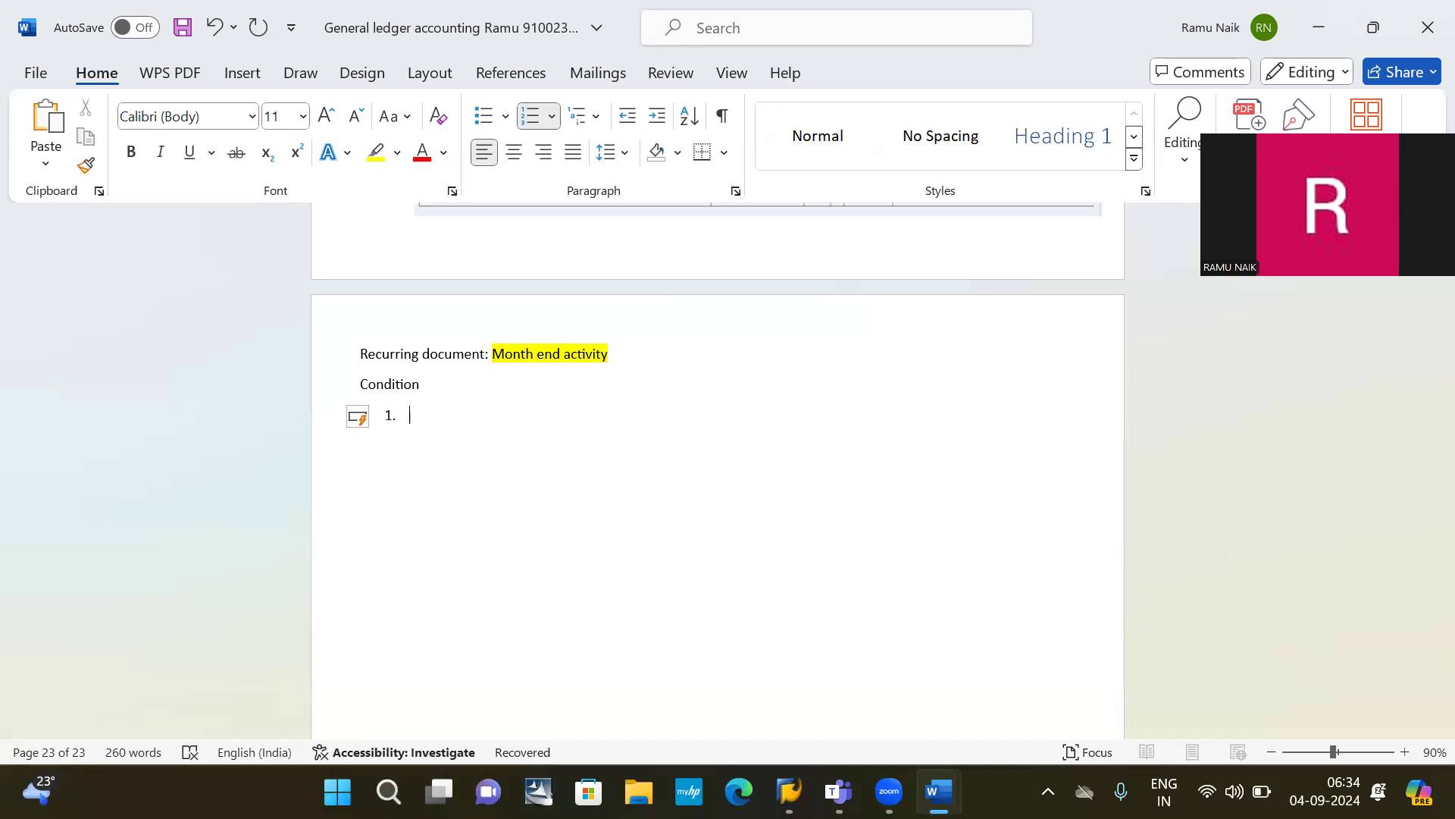
pyautogui.write('fixed account')
pyautogui.press('Return')
pyautogui.write('Fixed ')
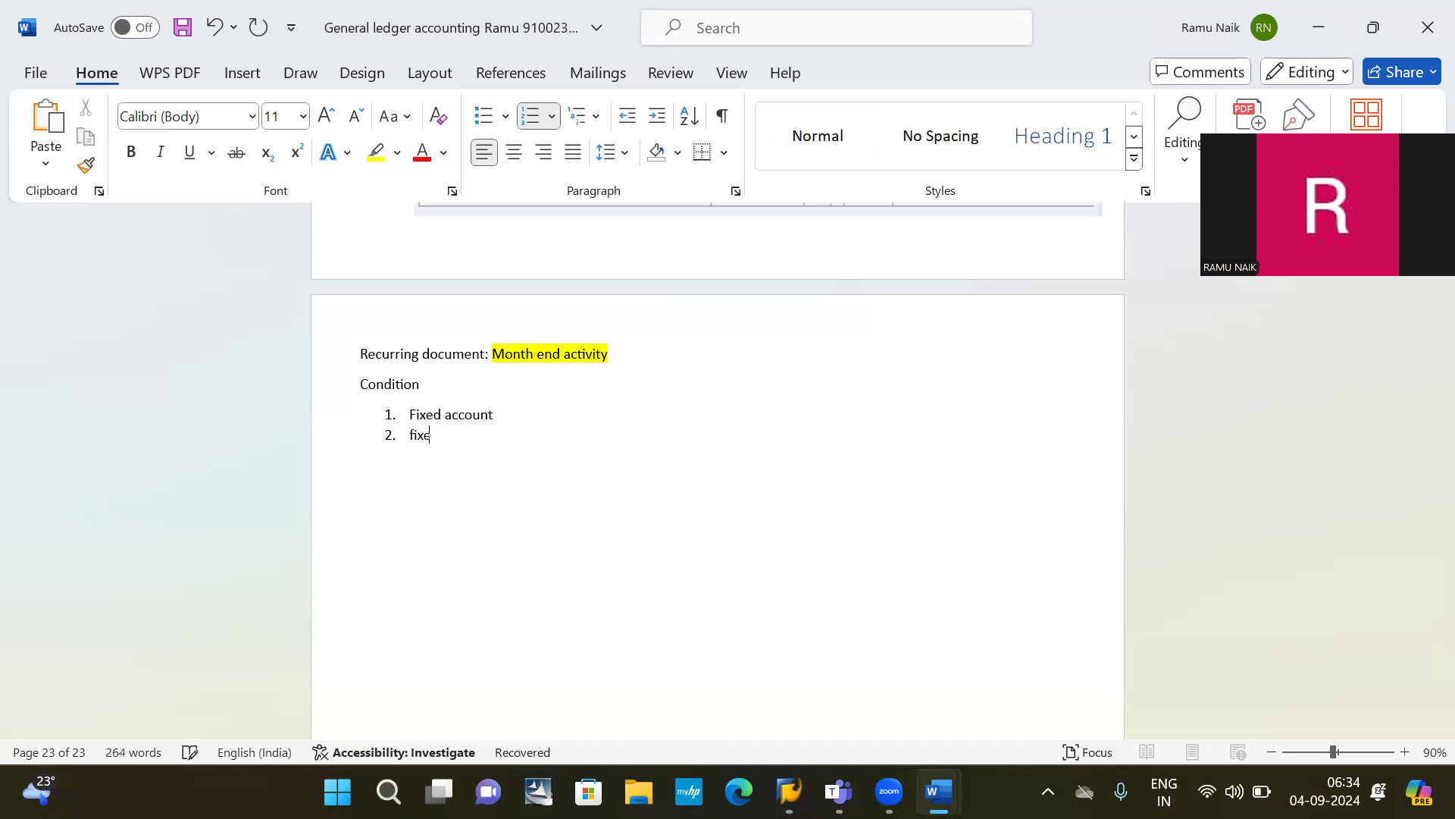
pyautogui.write('amount')
pyautogui.press('Return')
pyautogui.write('fi')
pyautogui.write('xed ')
pyautogui.write('inter')
pyautogui.write('val')
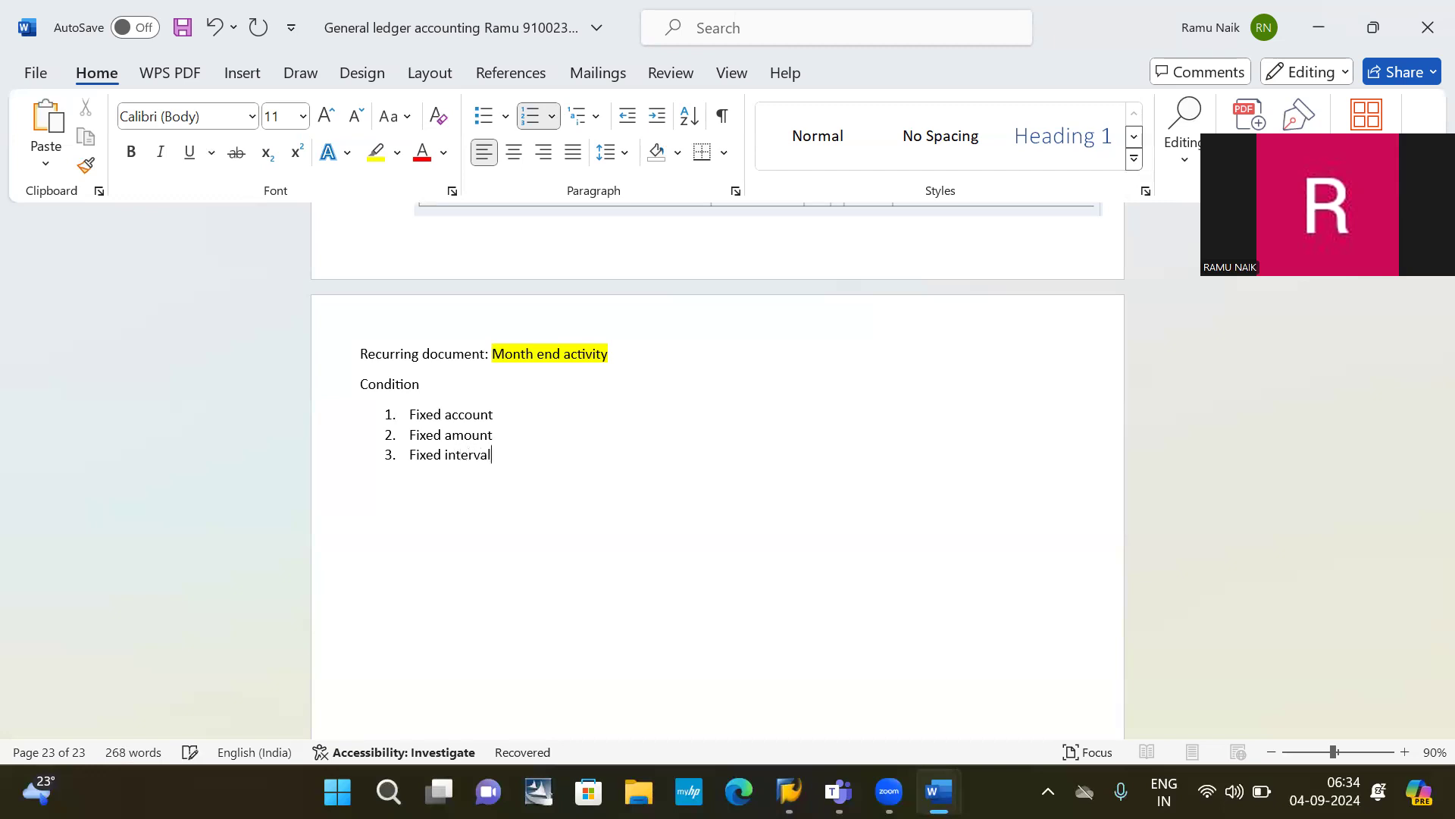
pyautogui.write('es')
pyautogui.press('BackSpace')
pyautogui.press('BackSpace')
pyautogui.write('s')
pyautogui.press('Return')
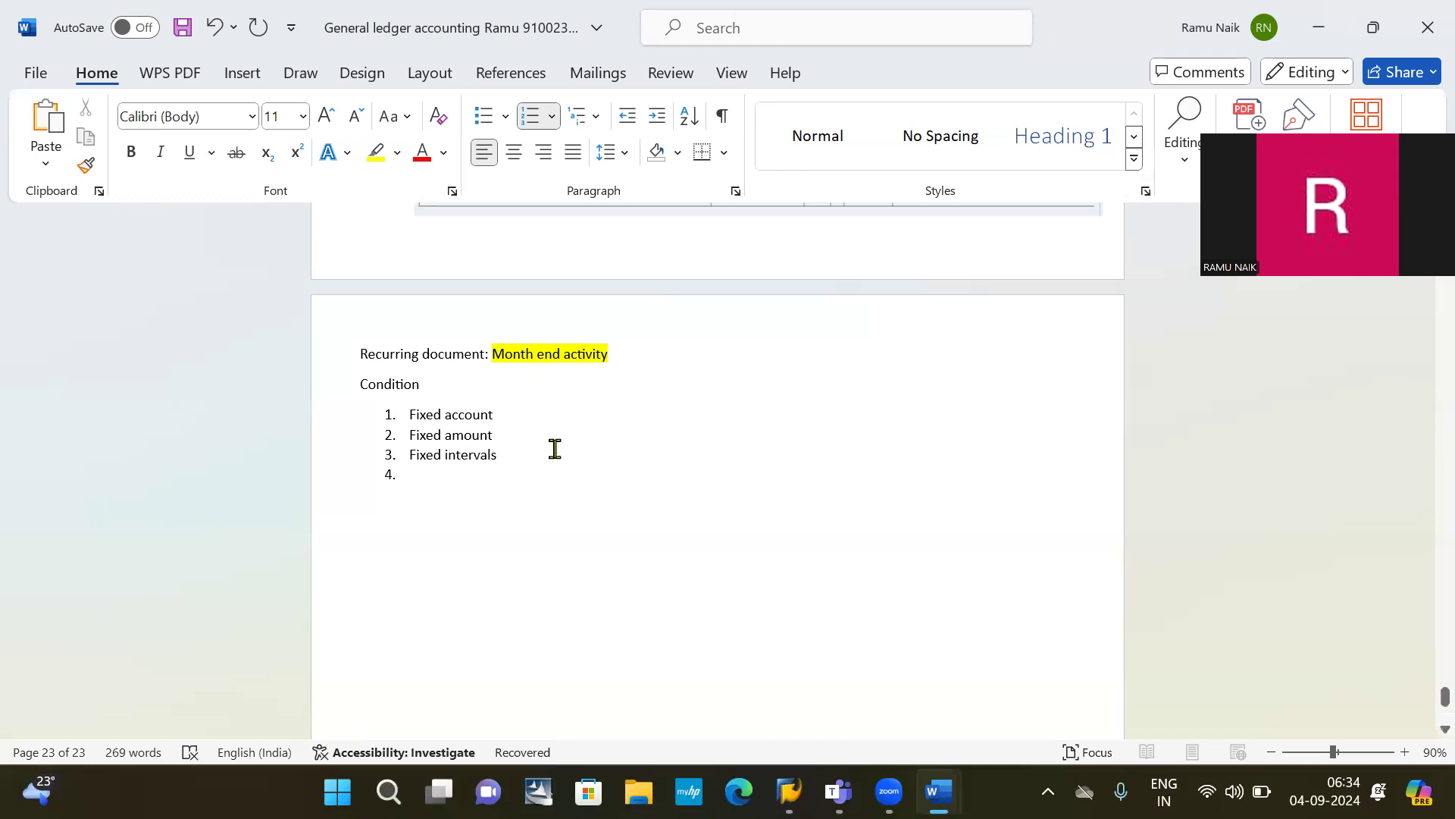
pyautogui.press('BackSpace')
pyautogui.press('BackSpace')
pyautogui.press('BackSpace')
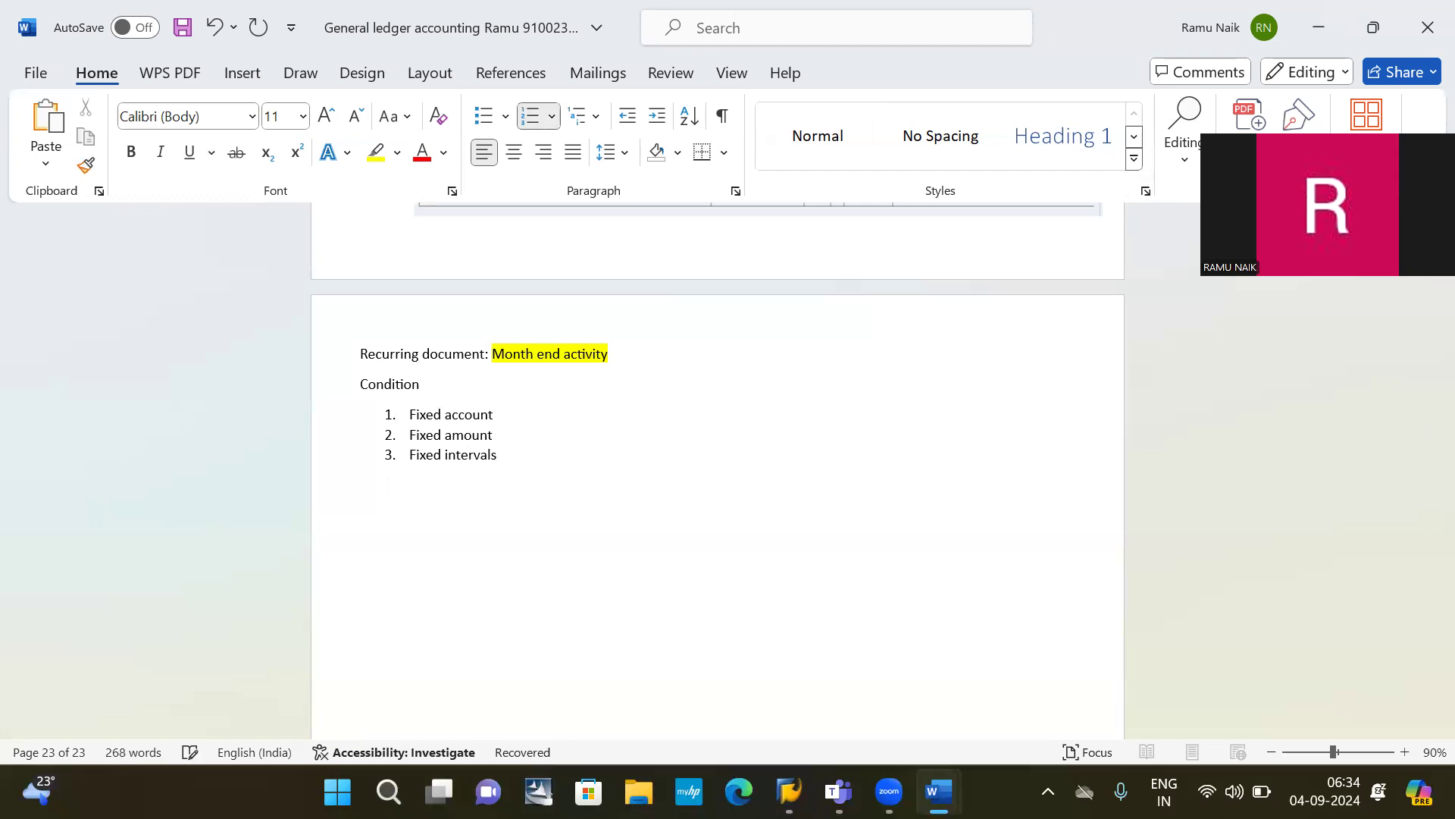
pyautogui.write('(')
# Step: Finish '(Months)' on item 3, add 10000 after Fixed amount and 123456789 after Fixed account
pyautogui.write('Months)')
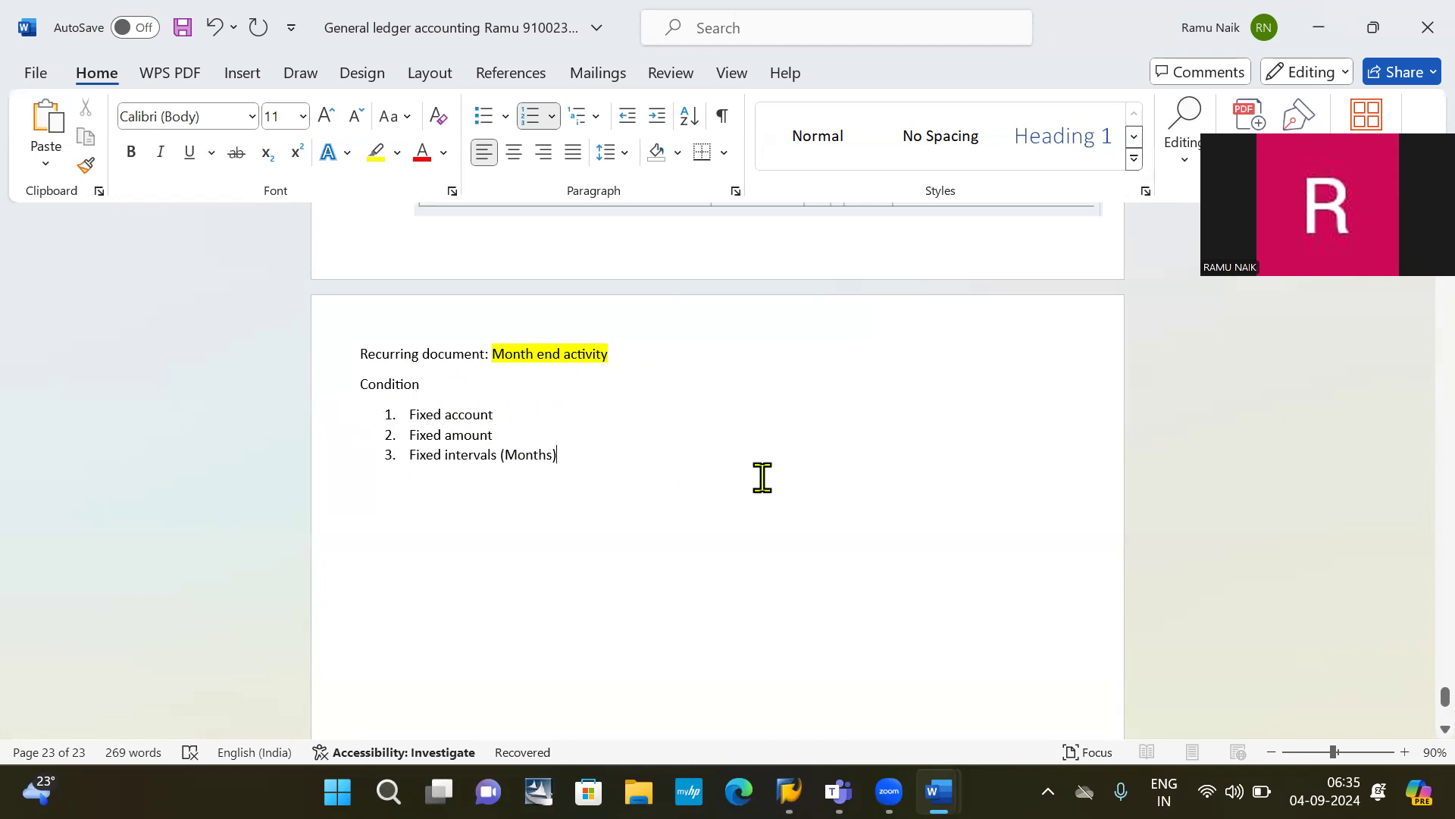
pyautogui.click(500, 417)
pyautogui.write('1')
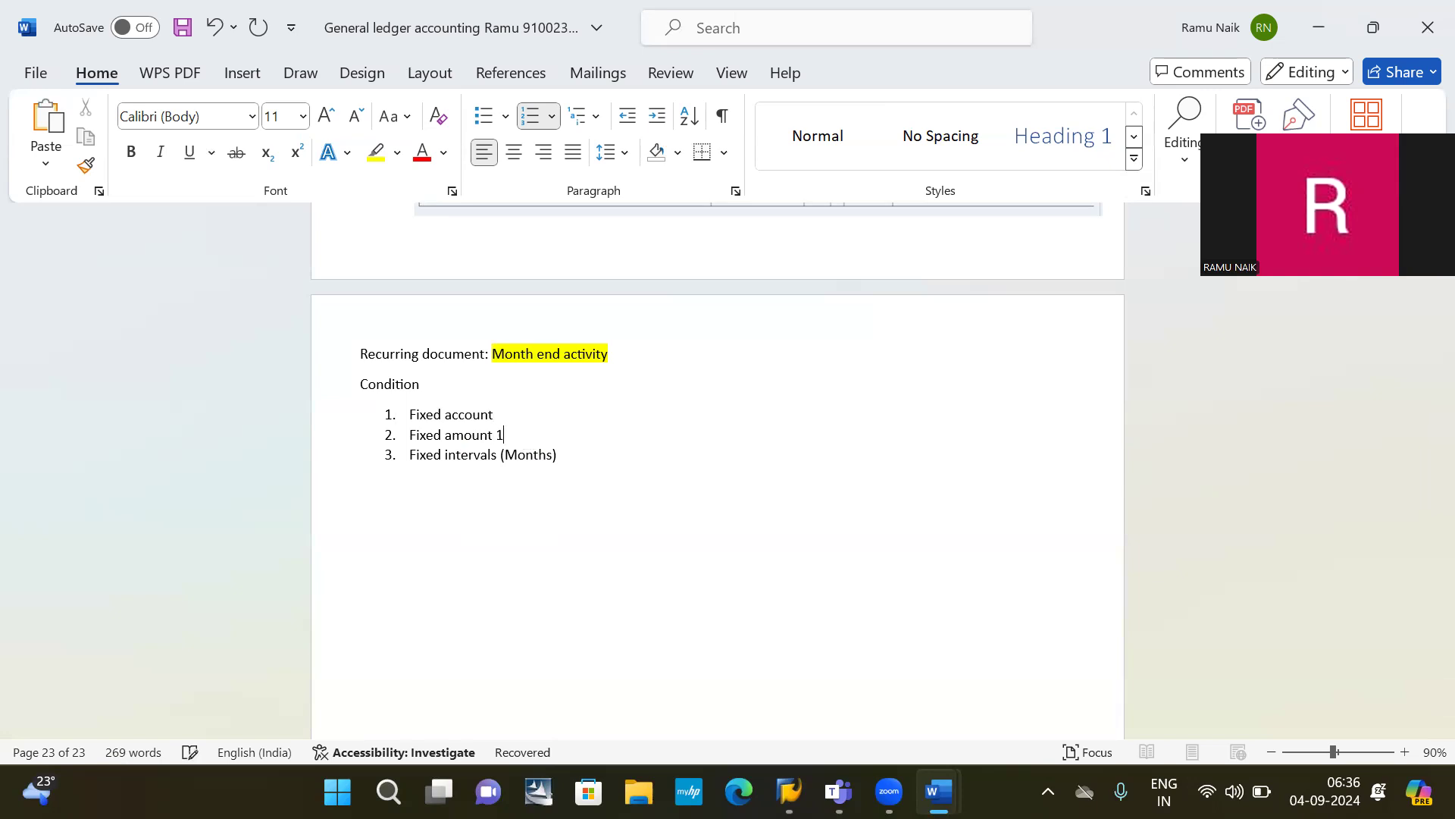
pyautogui.write('0000')
pyautogui.click(516, 414)
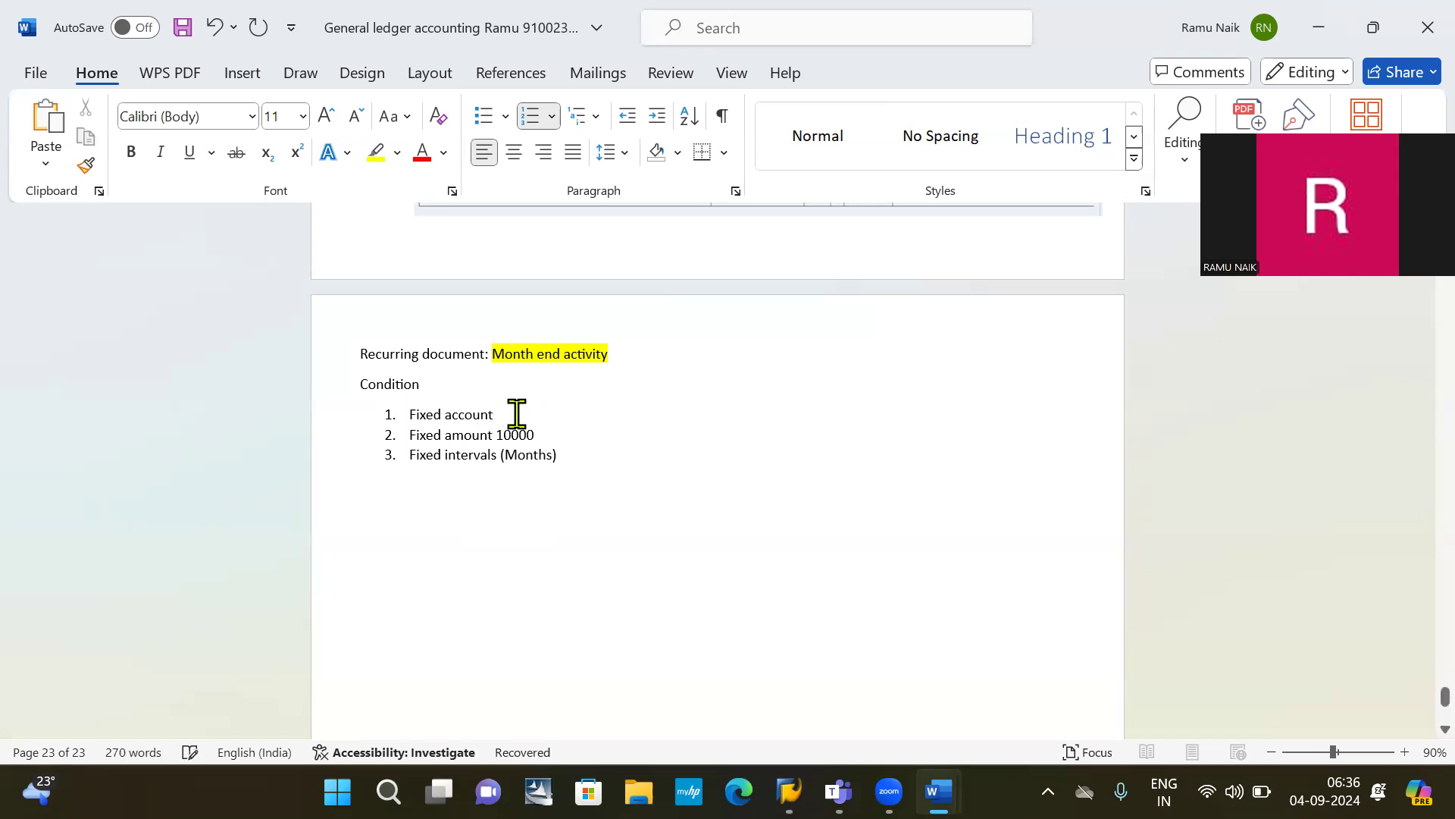
pyautogui.write('123456789')
pyautogui.moveTo(578, 419); pyautogui.dragTo(499, 417)
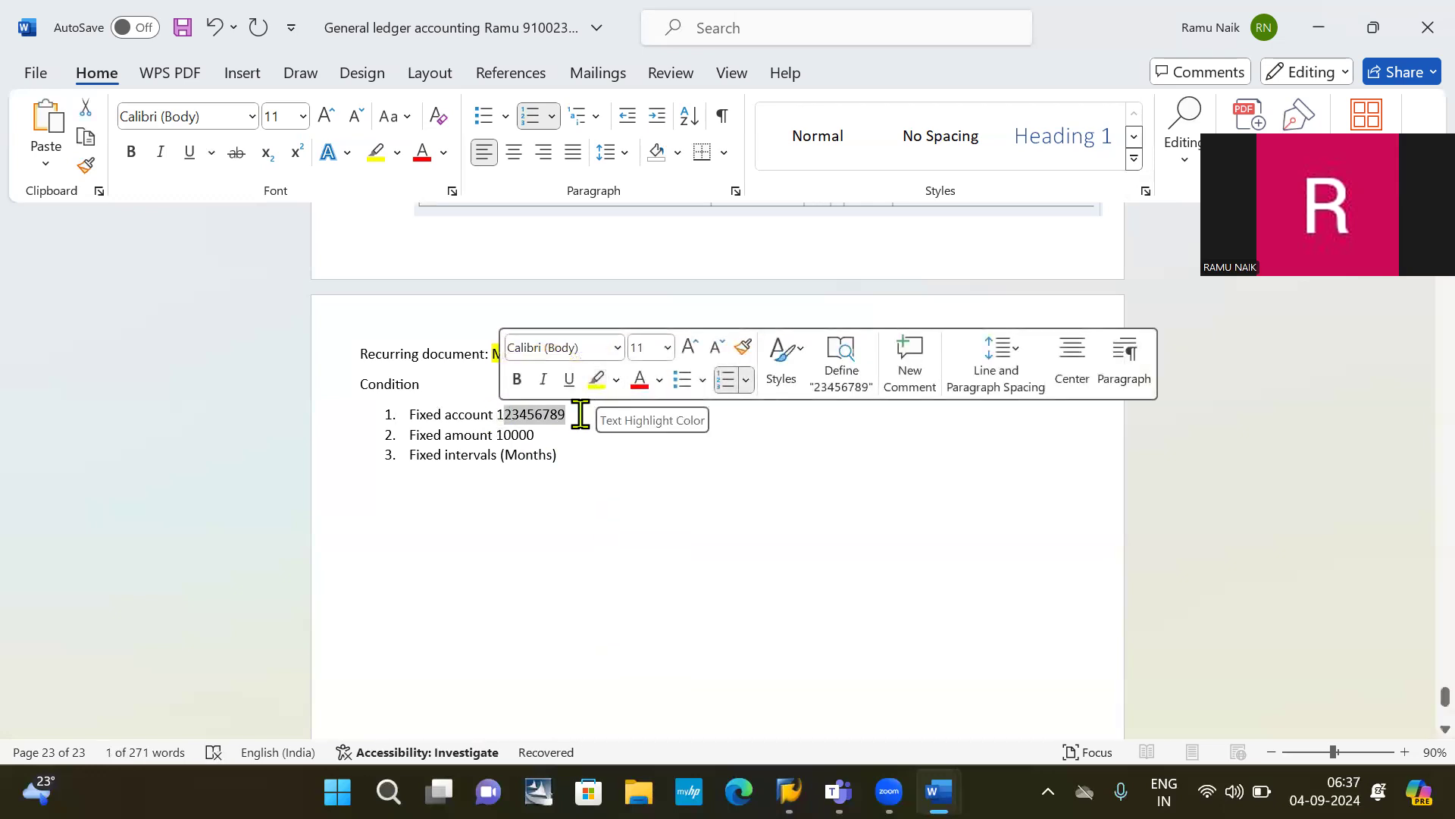
# Step: Apply yellow Text Highlight Color to 123456789, 10000 and (Months) in the condition list
pyautogui.click(579, 416)
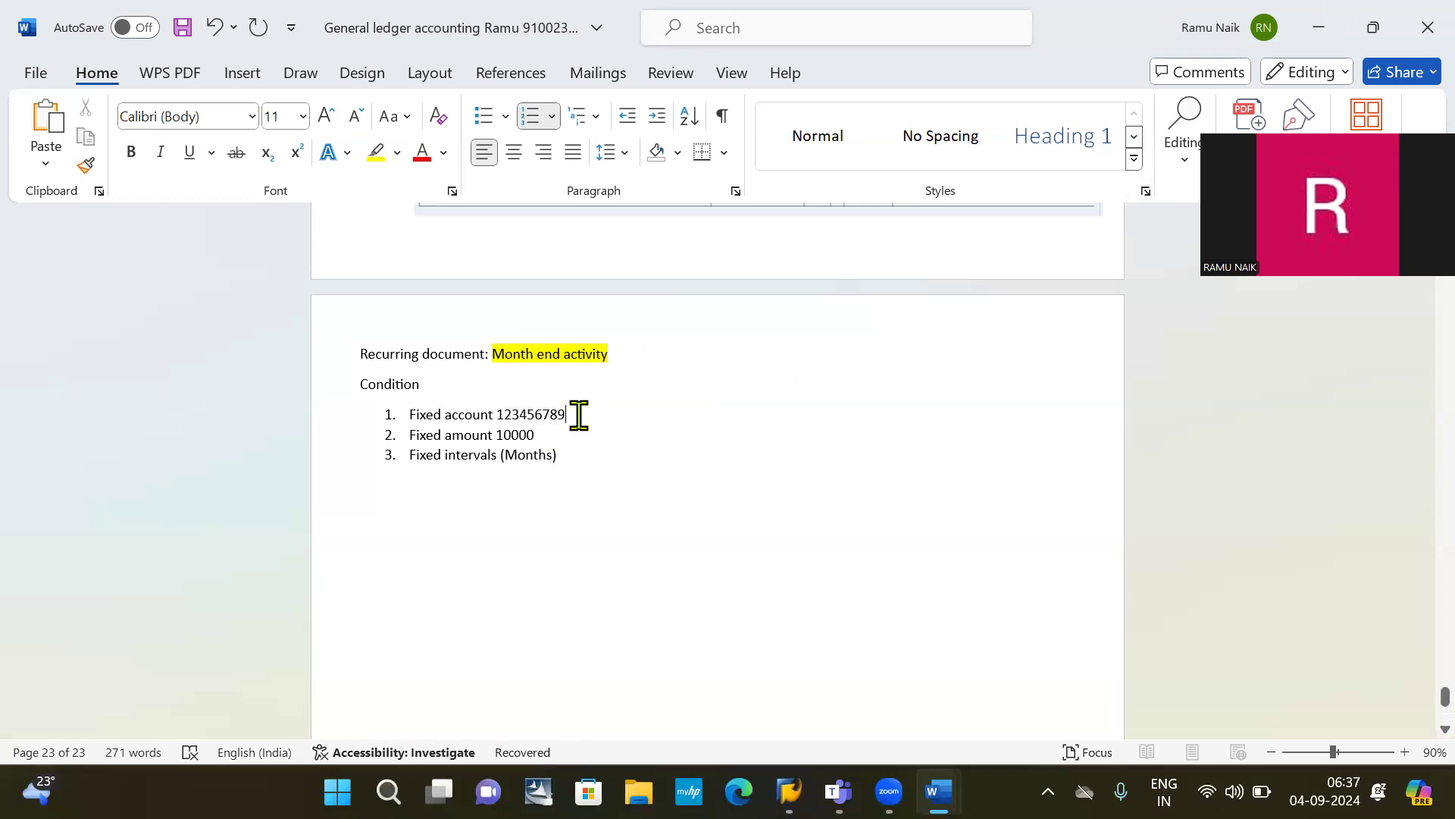
pyautogui.hotkey('ctrl', 'shift', 'Left')
pyautogui.hotkey('ctrl', 'shift', 'Left')
pyautogui.hotkey('ctrl', 'shift', 'Right')
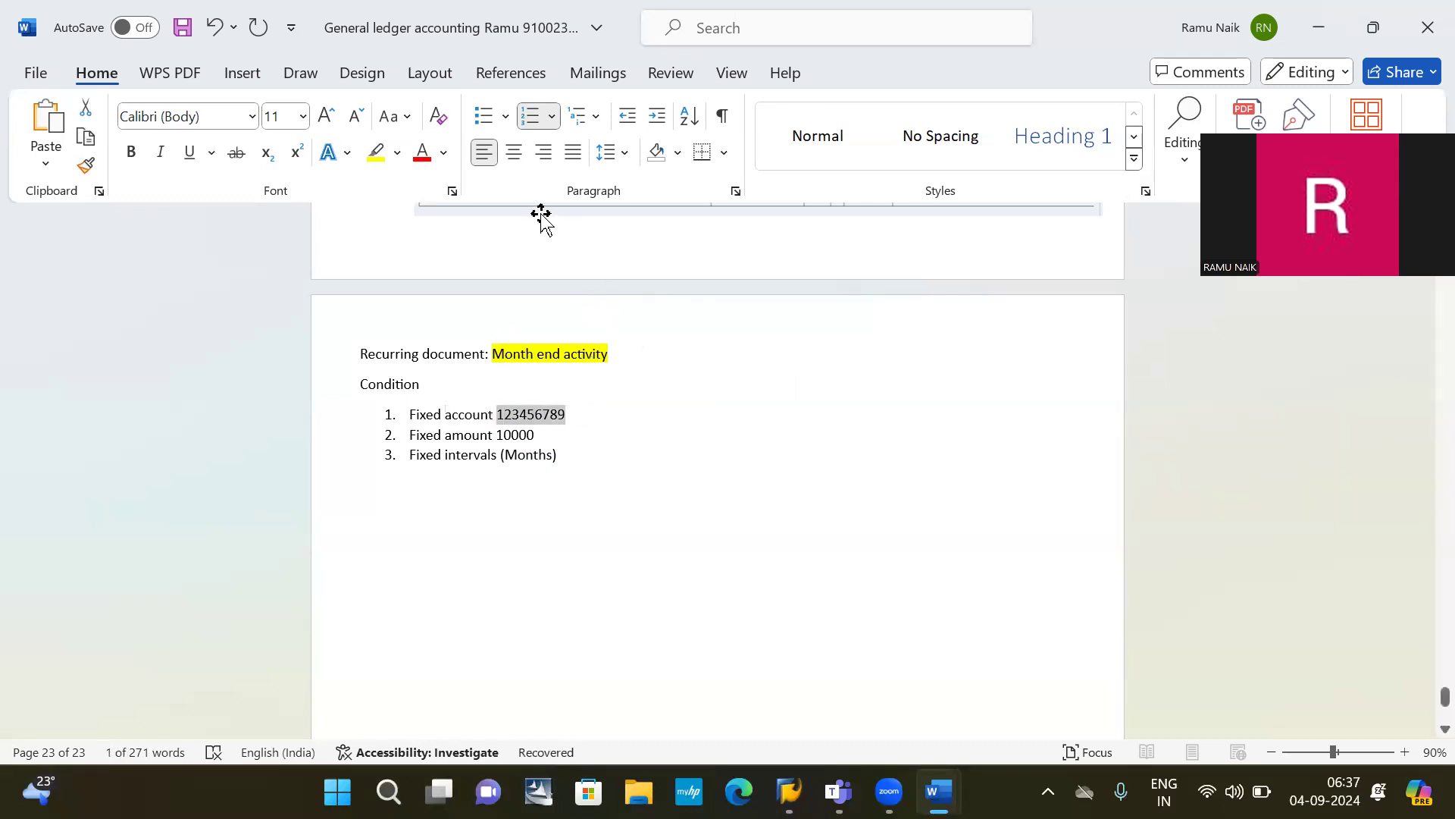
pyautogui.click(378, 153)
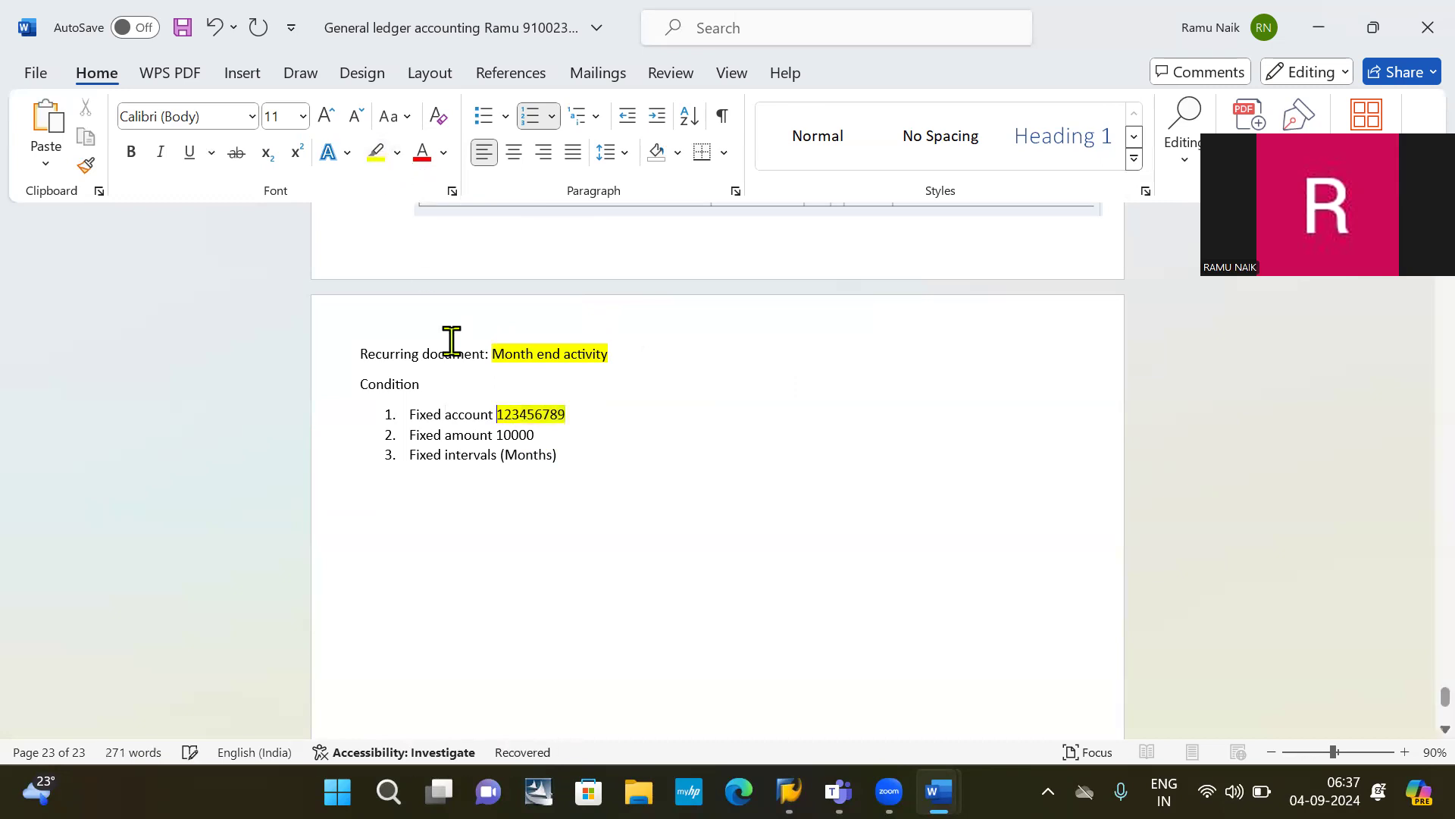
pyautogui.moveTo(536, 435); pyautogui.dragTo(498, 434)
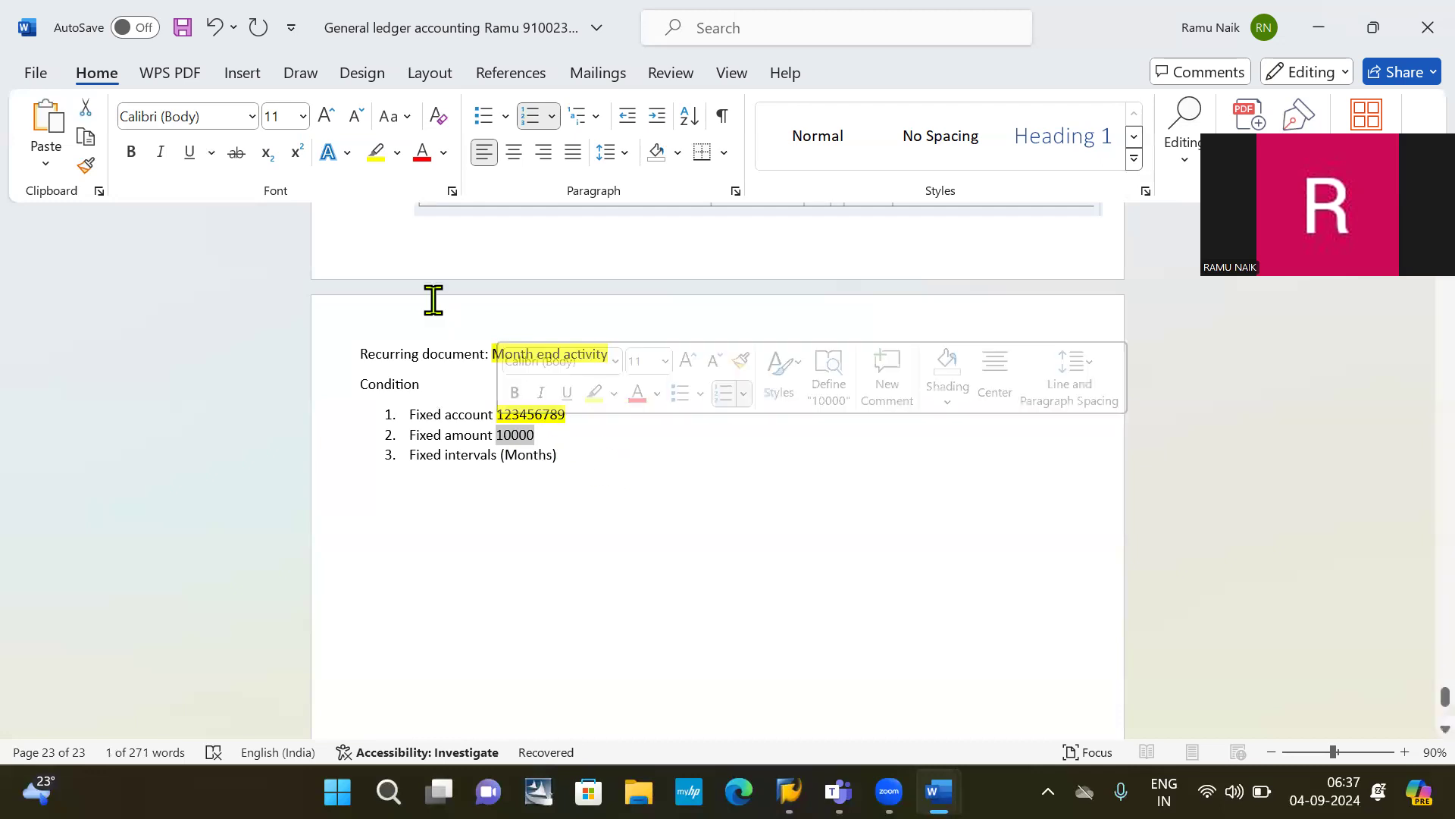
pyautogui.click(374, 152)
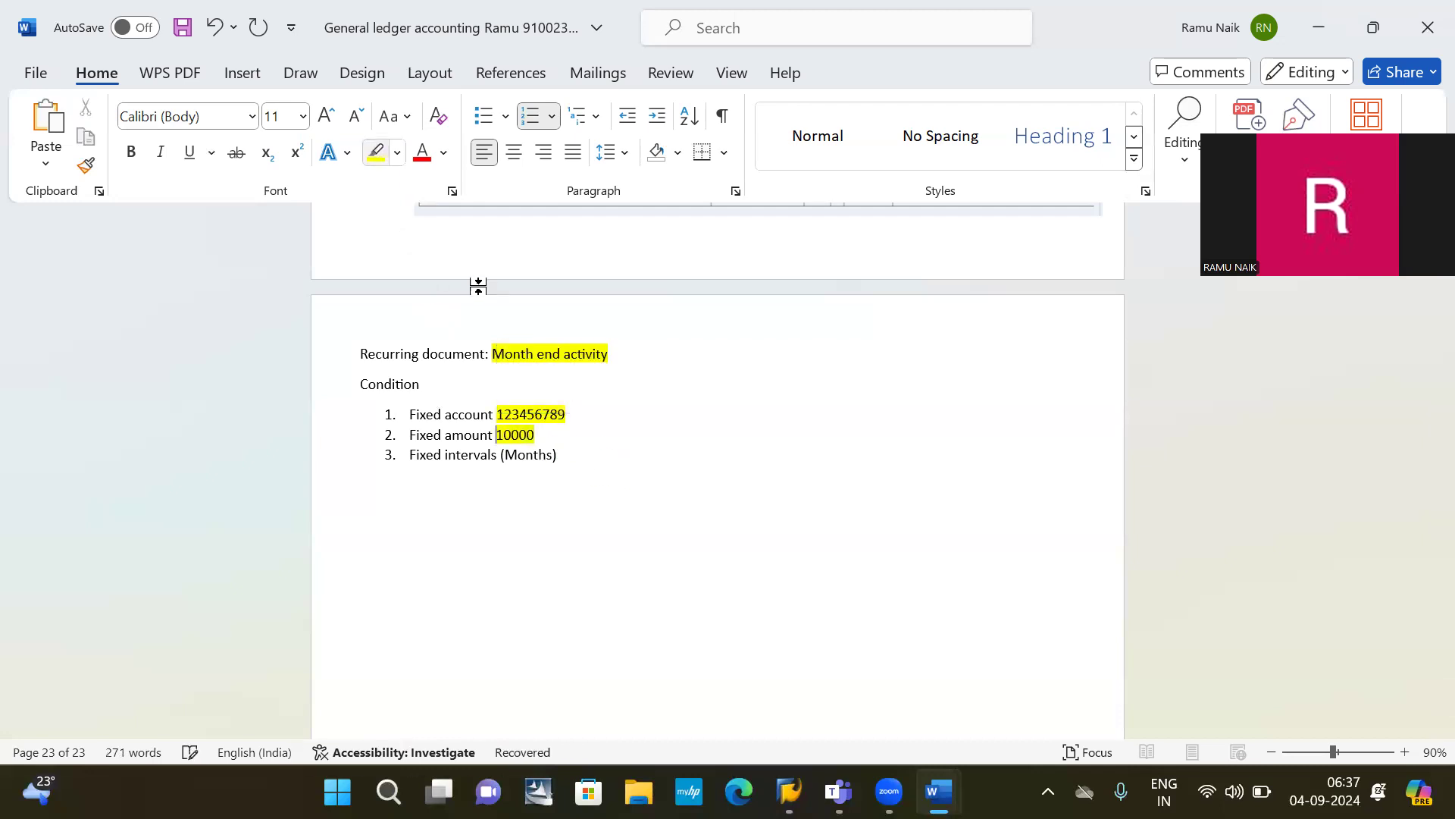
pyautogui.moveTo(561, 458); pyautogui.dragTo(500, 457)
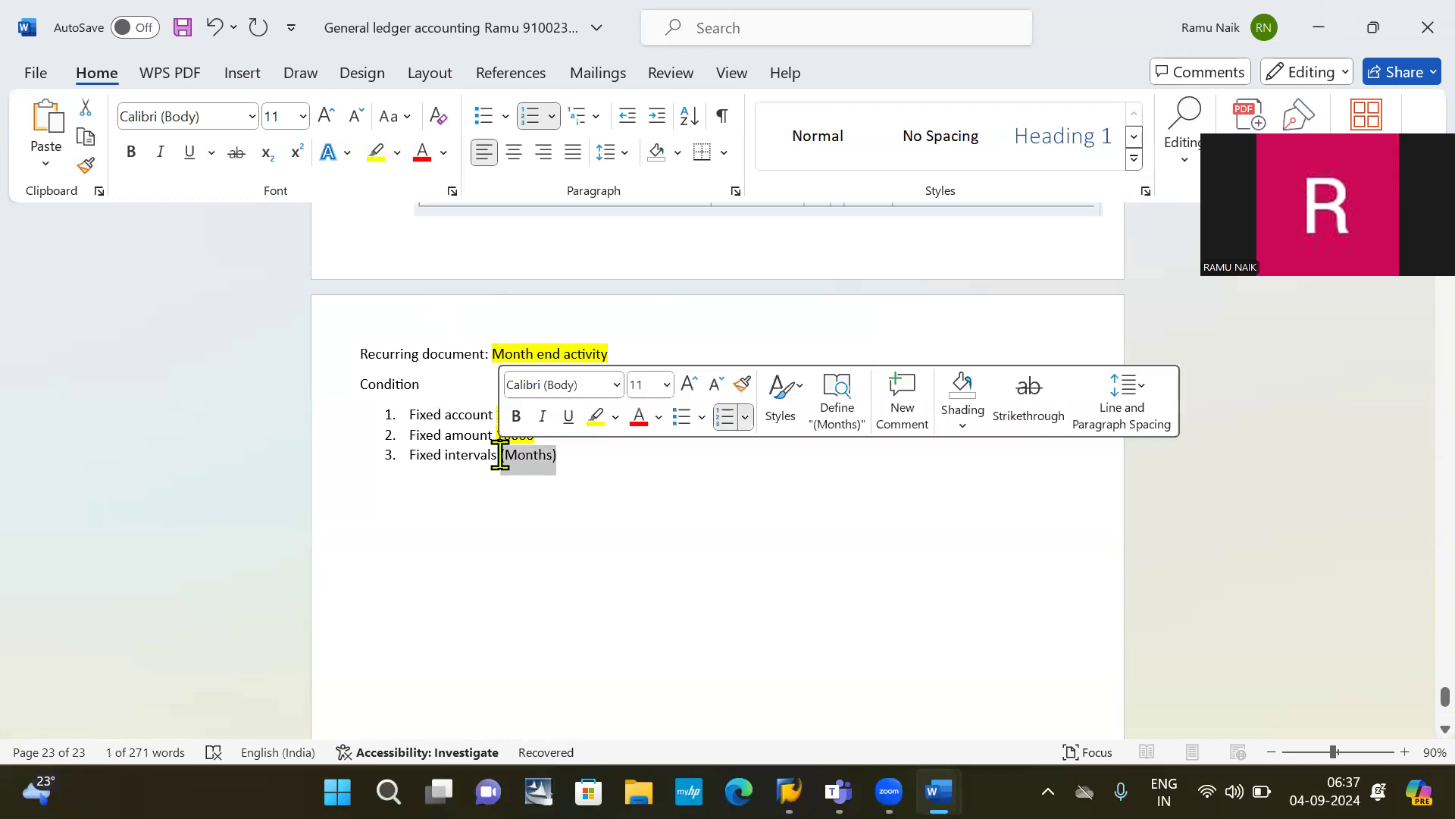
pyautogui.click(376, 154)
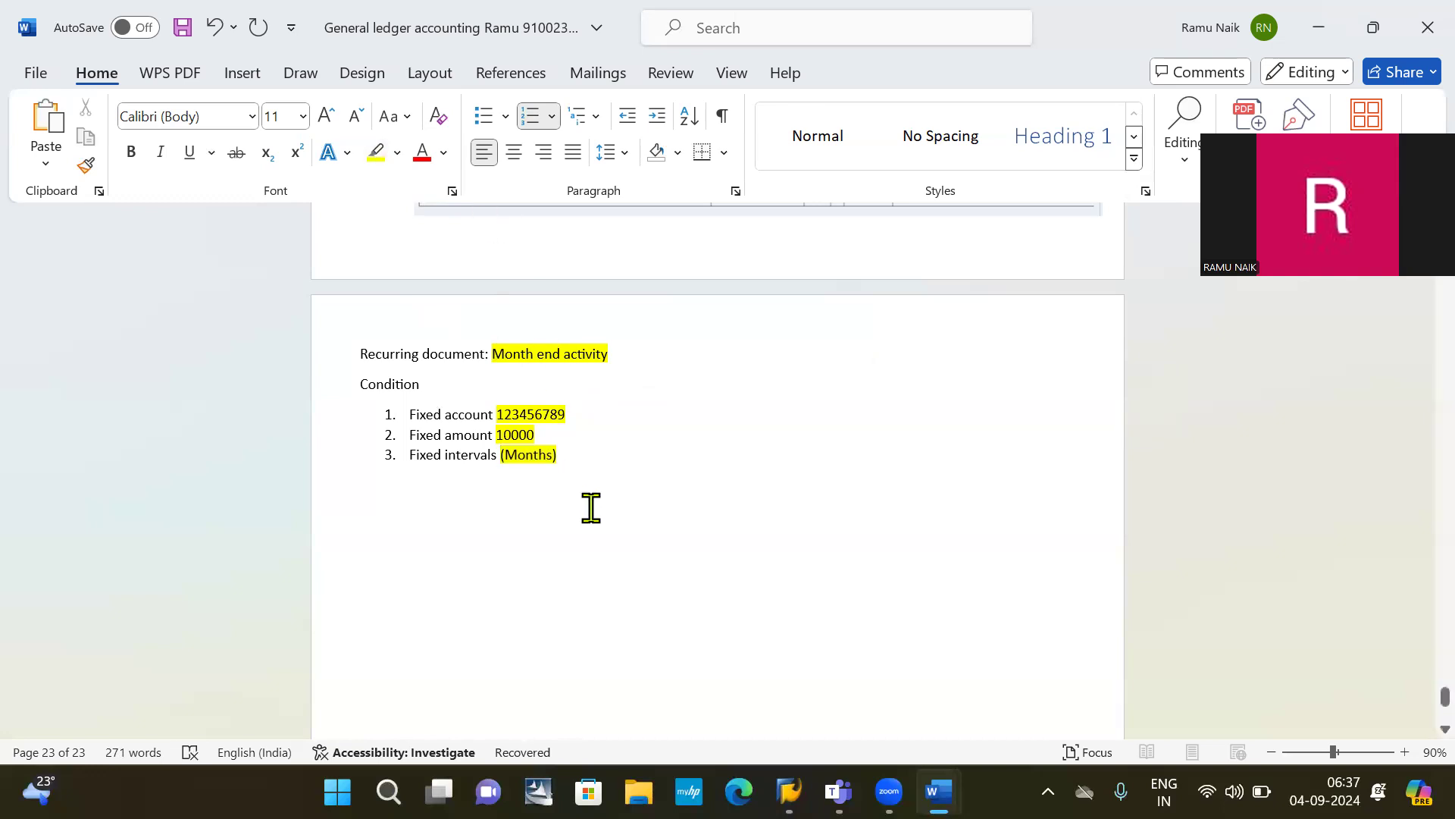
pyautogui.click(451, 483)
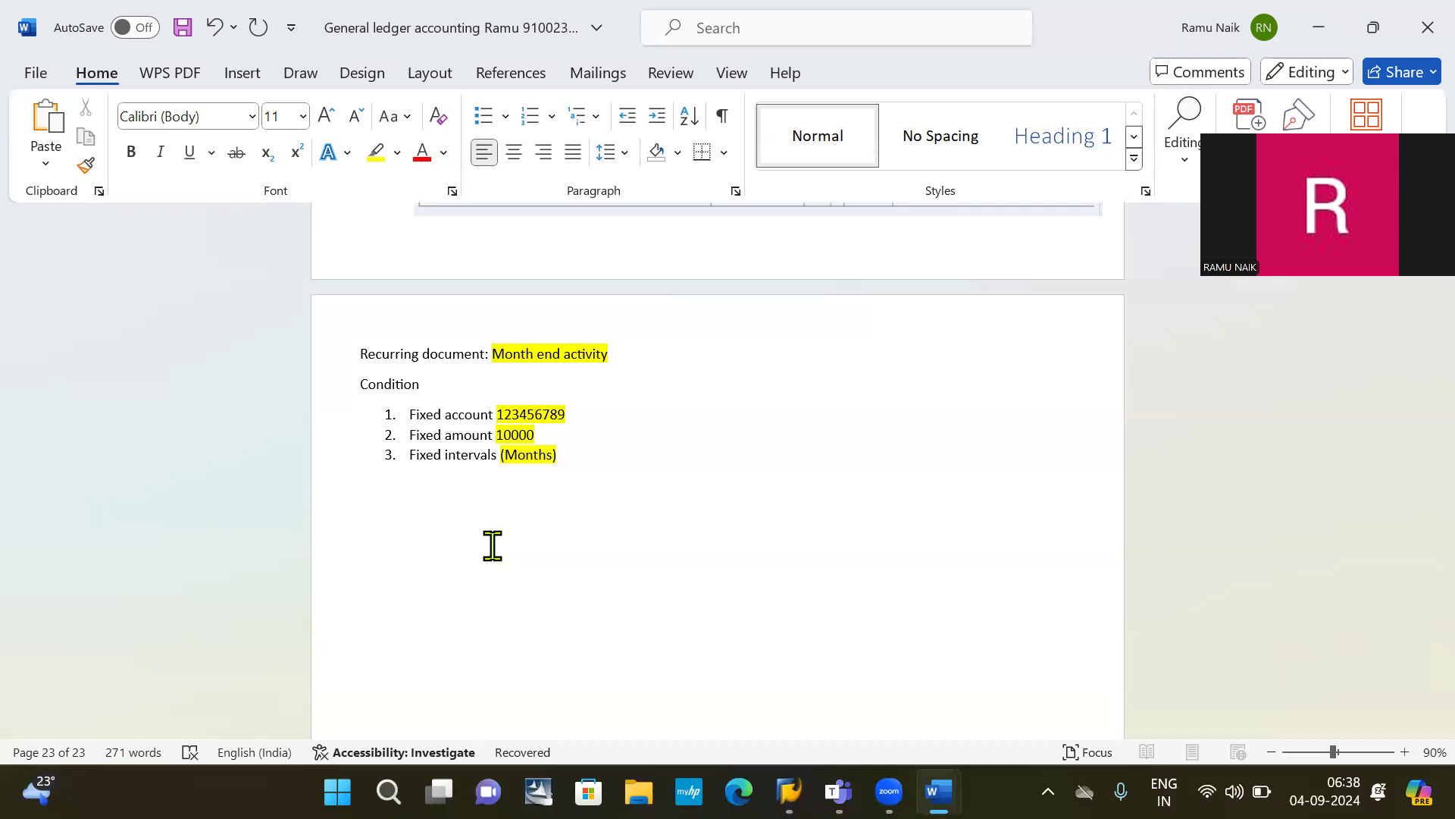
# Step: Add the line 'Number range for recutting document: OBA7 / FBN1' with a fresh line below
pyautogui.write('R')
pyautogui.press('BackSpace')
pyautogui.write('number range for recutting document')
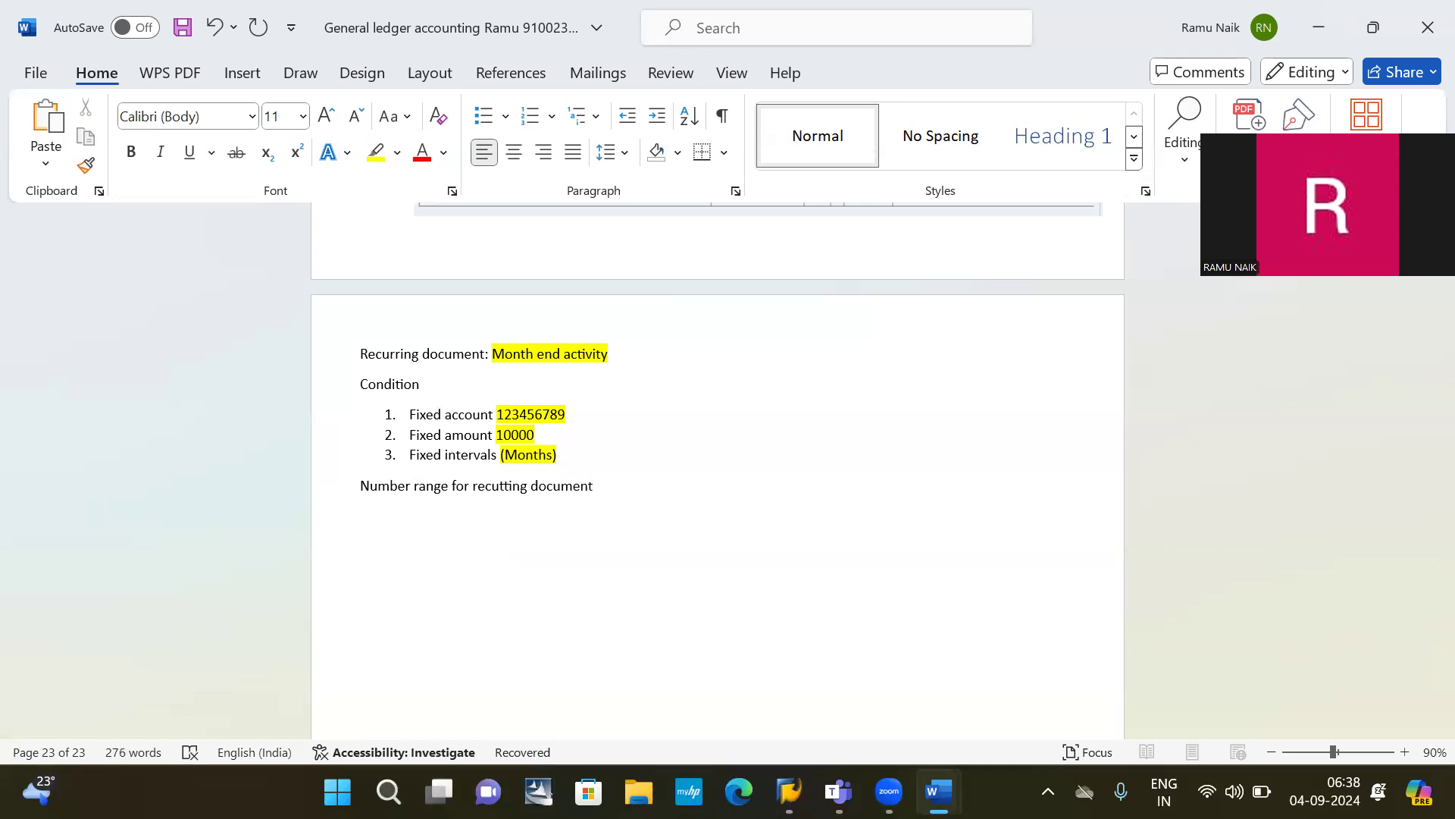
pyautogui.write(': OBA7 /')
pyautogui.write('FBN1')
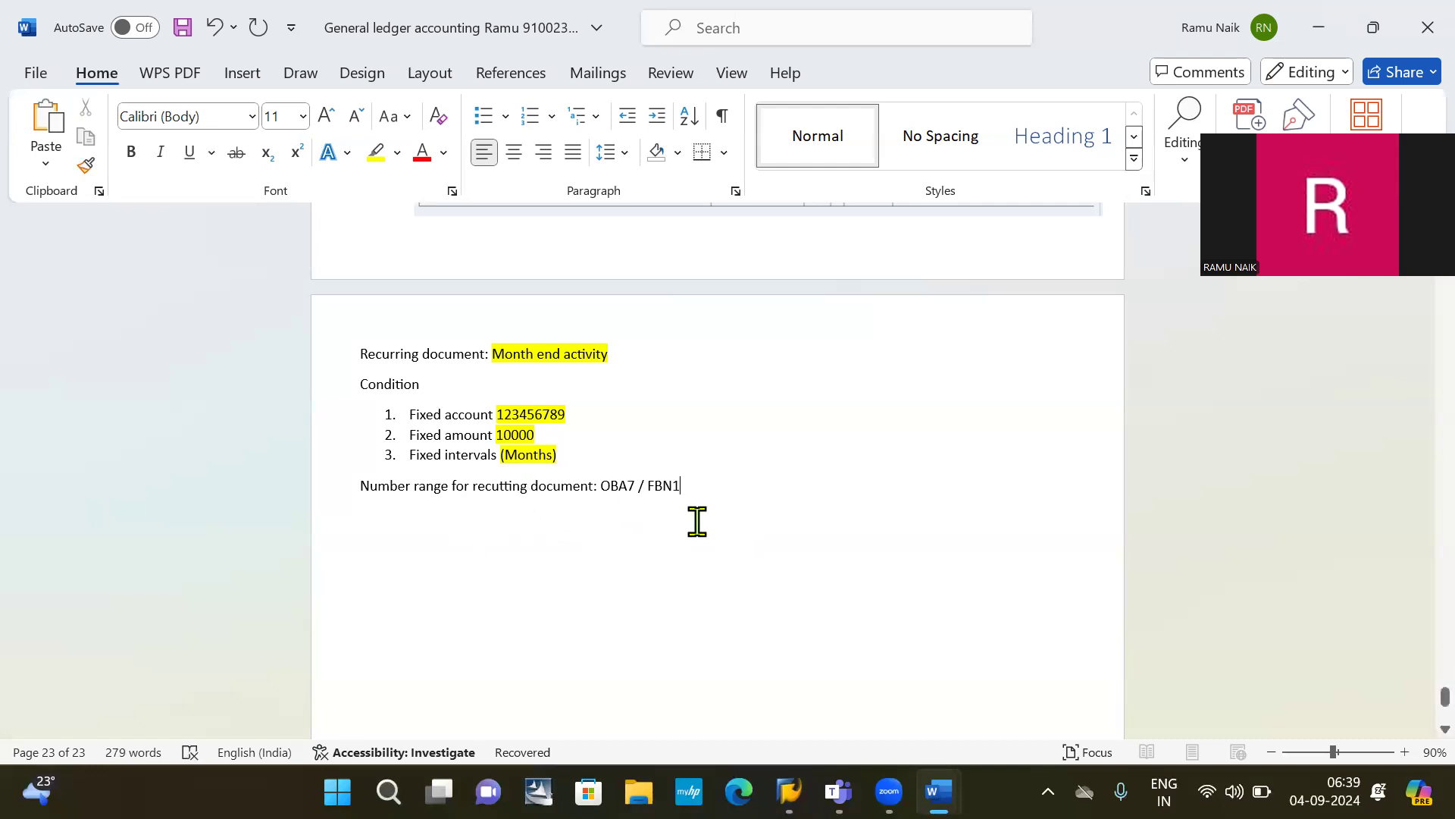
pyautogui.press('Return')
pyautogui.hotkey('alt', 'Tab')
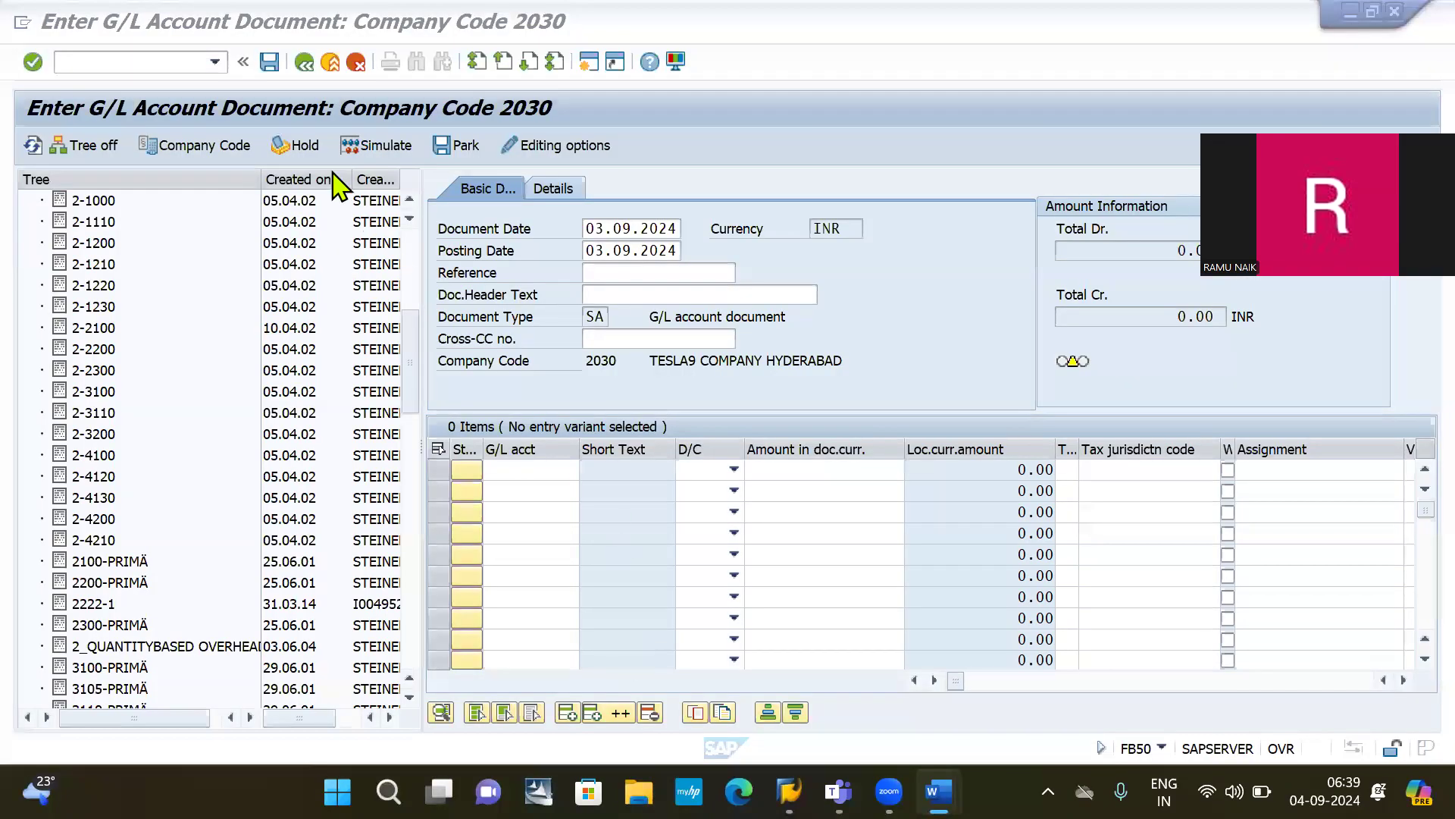
pyautogui.click(170, 61)
pyautogui.write('/NOBA')
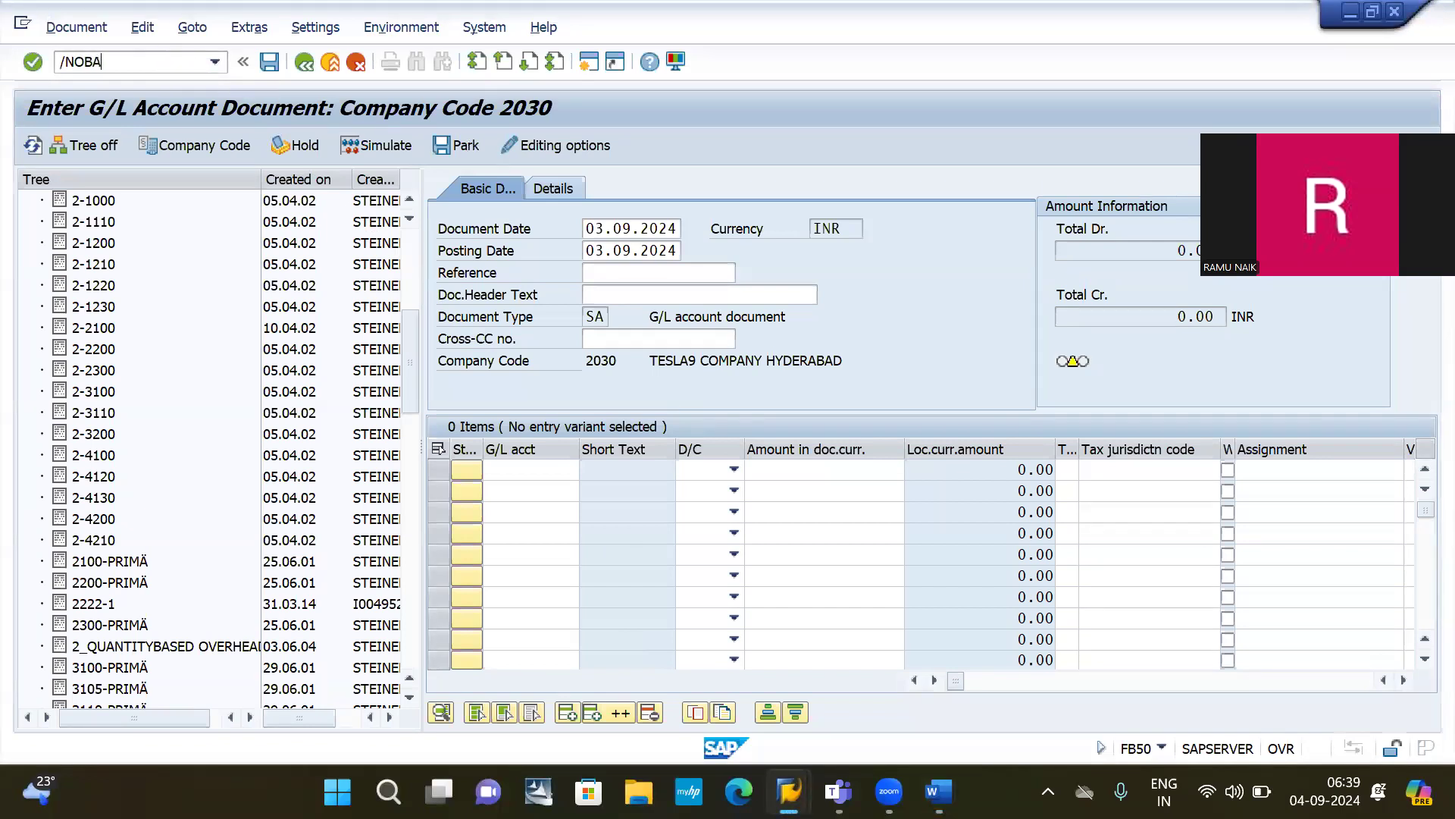
pyautogui.write('7')
pyautogui.press('Return')
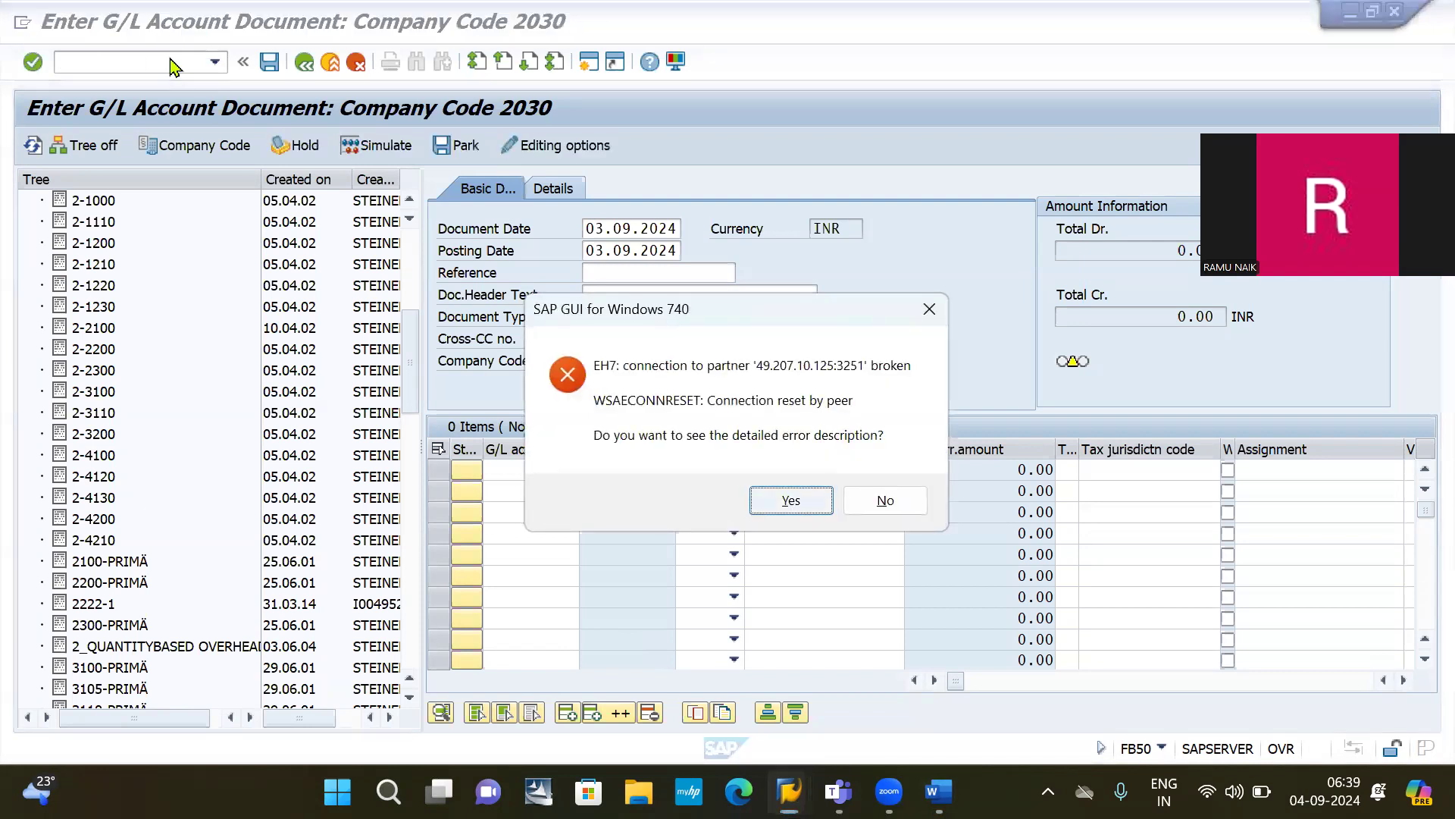
pyautogui.press('Return')
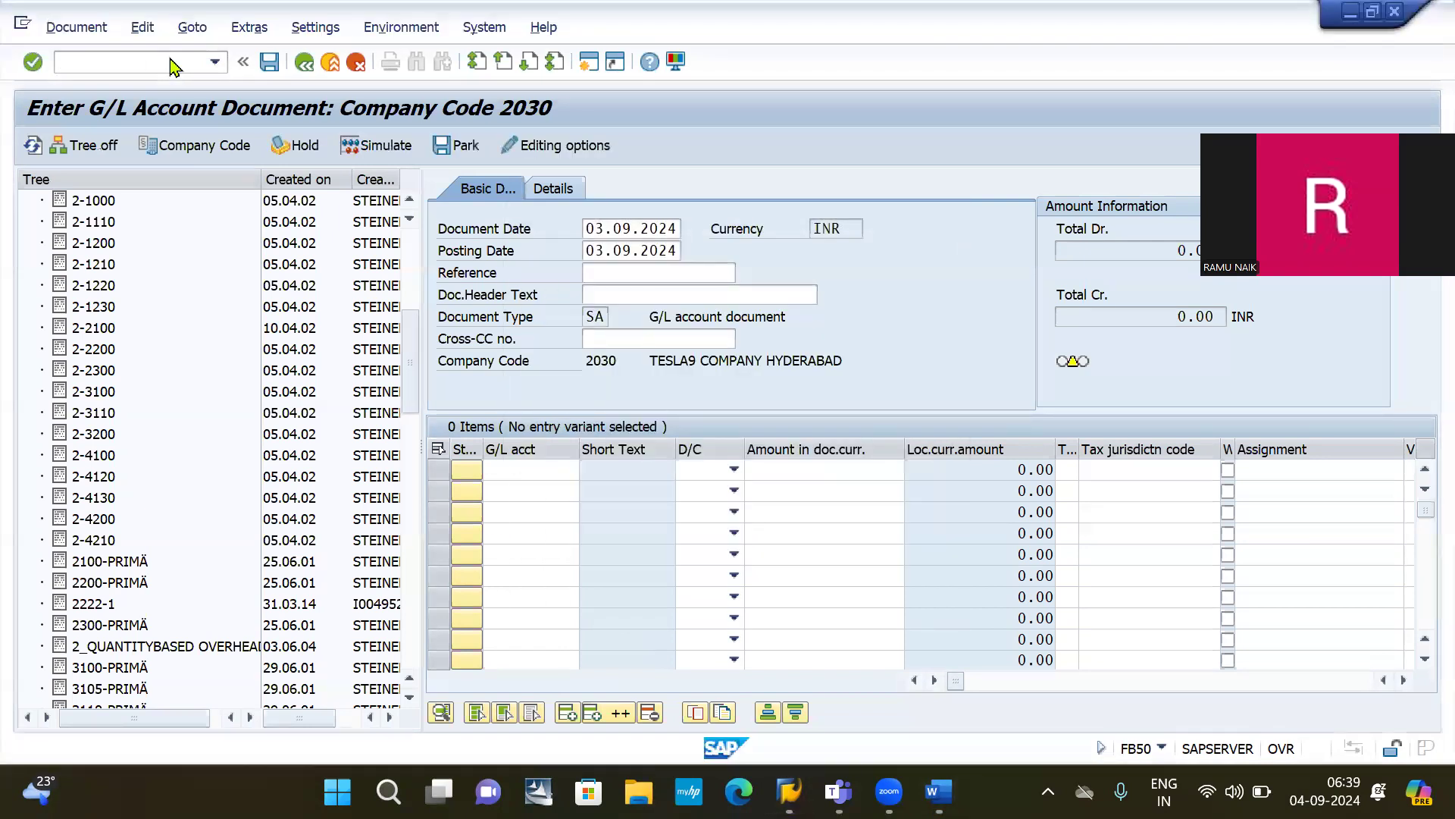
pyautogui.hotkey('alt', 'Tab')
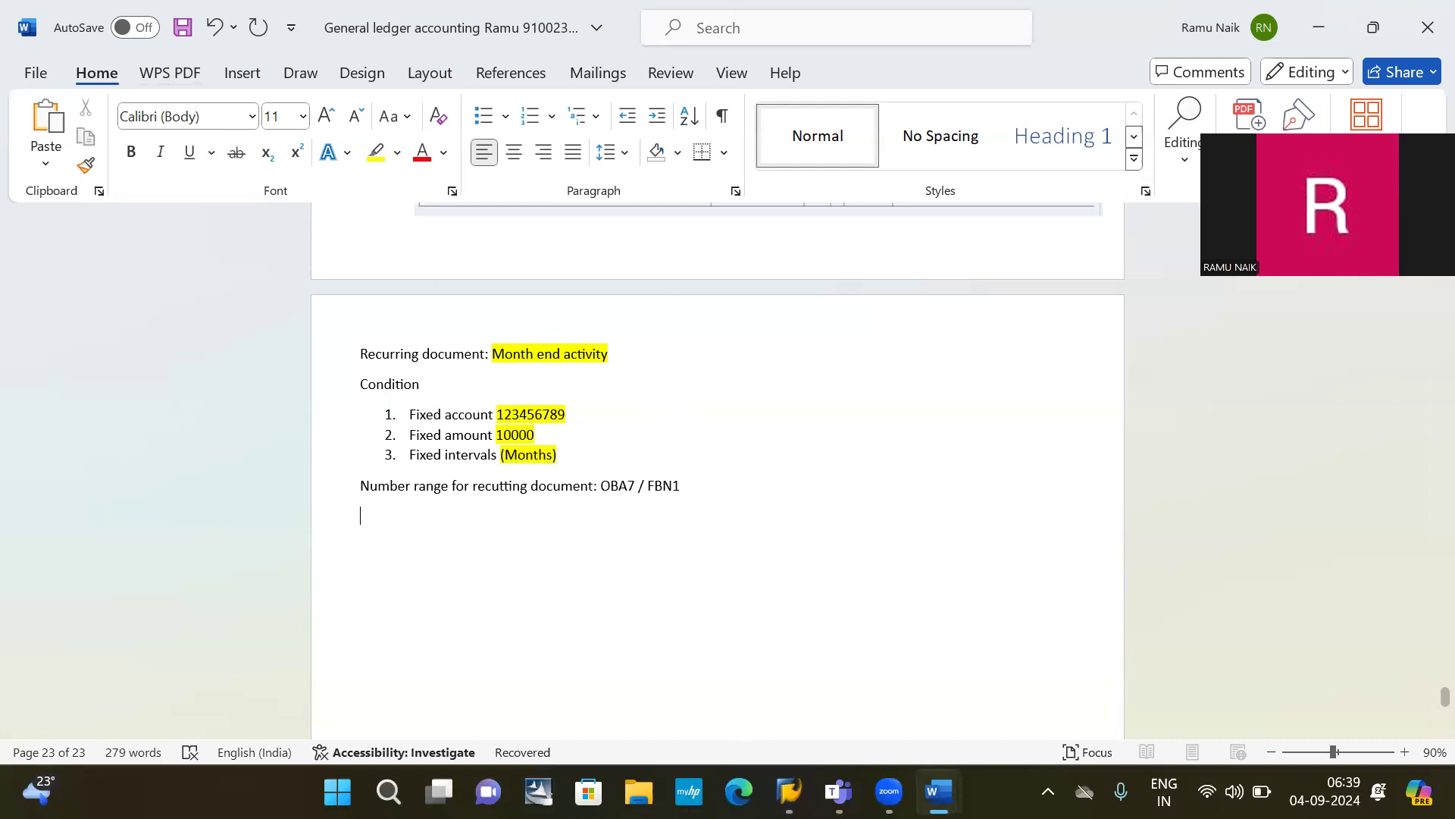
# Step: Open SAP Logon and start the logon to the sap connection
pyautogui.moveTo(789, 791)
pyautogui.click(790, 726)
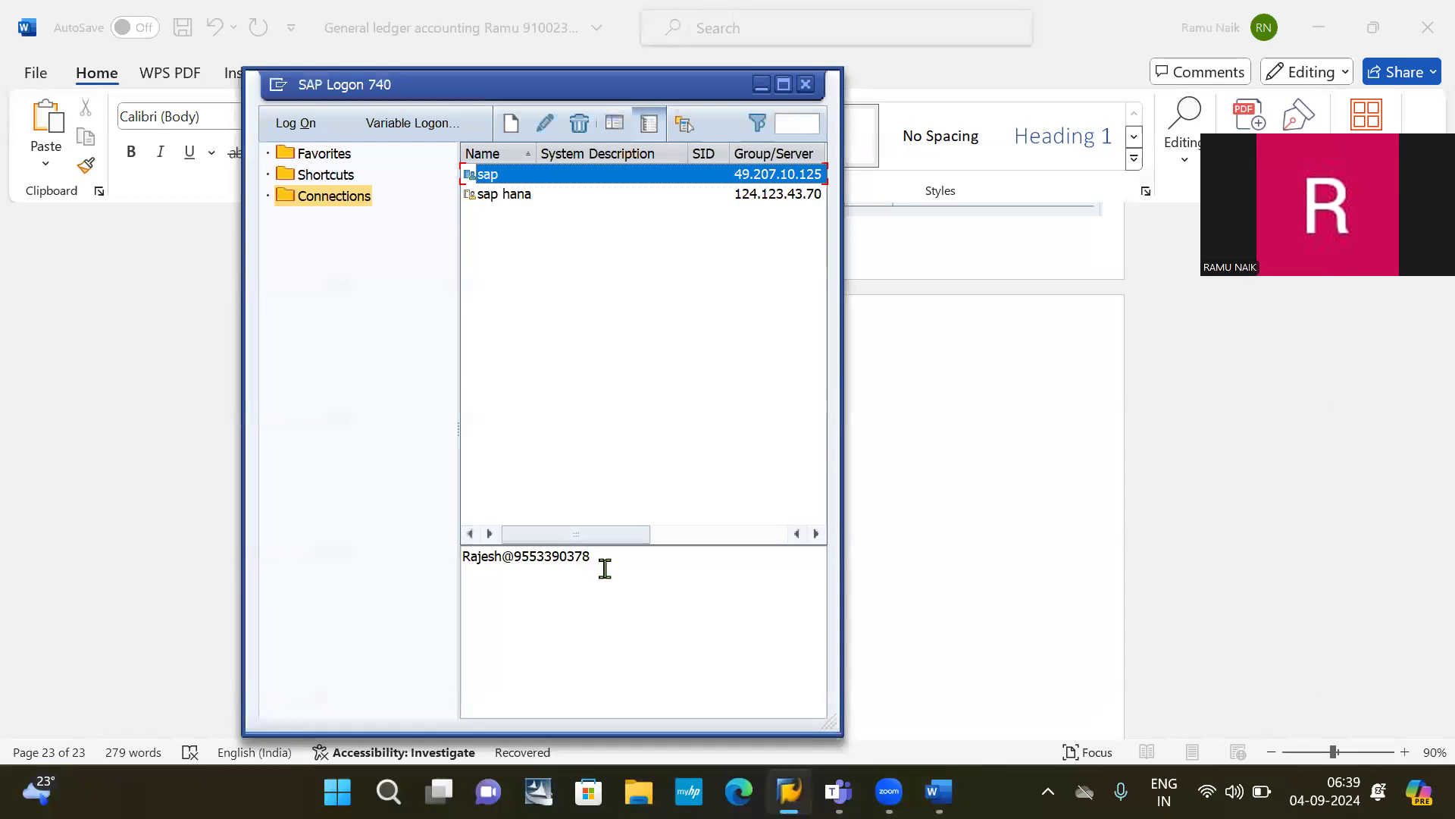
pyautogui.doubleClick(605, 569)
pyautogui.click(605, 568)
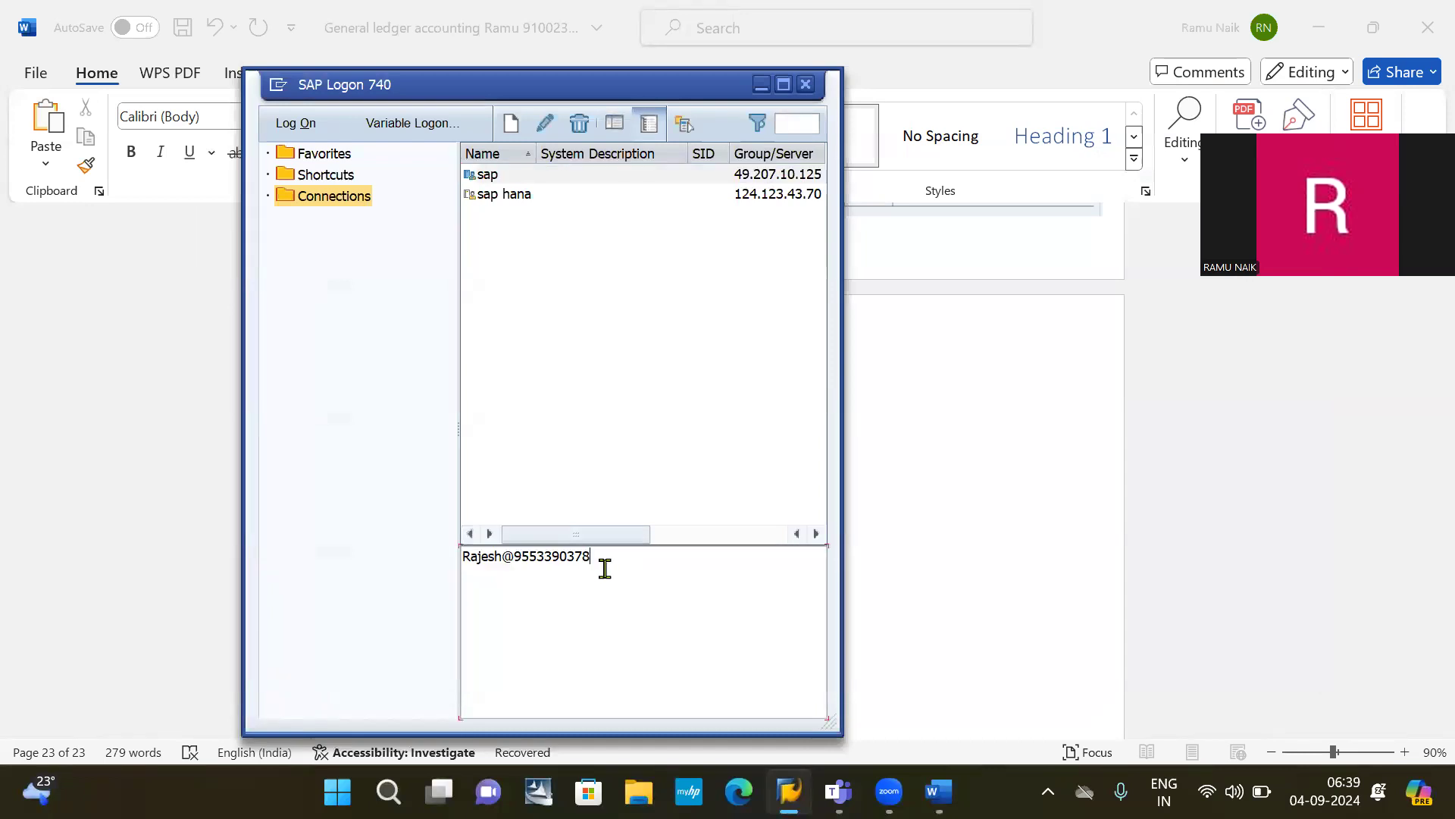
pyautogui.click(531, 180)
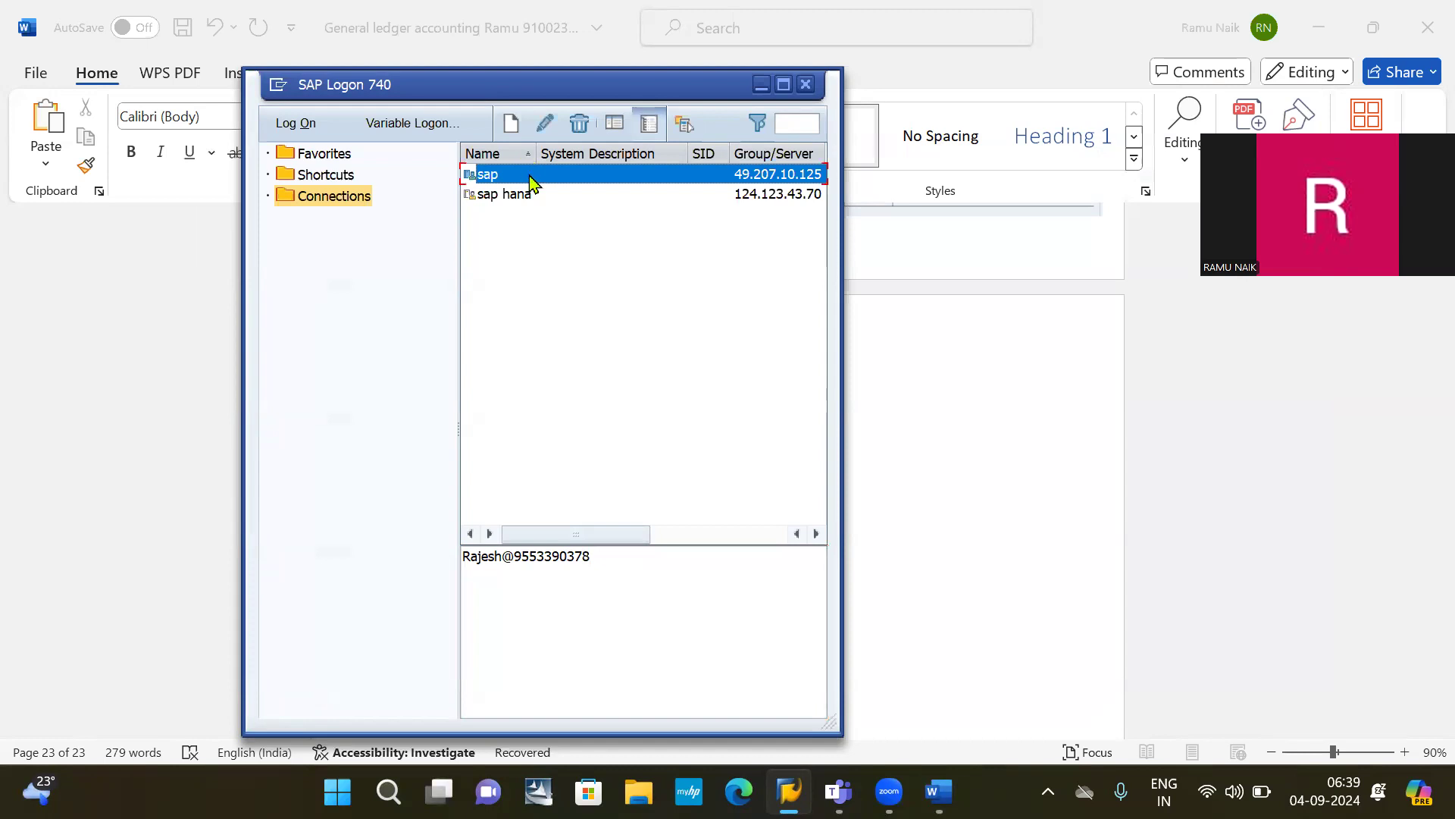
pyautogui.doubleClick(531, 180)
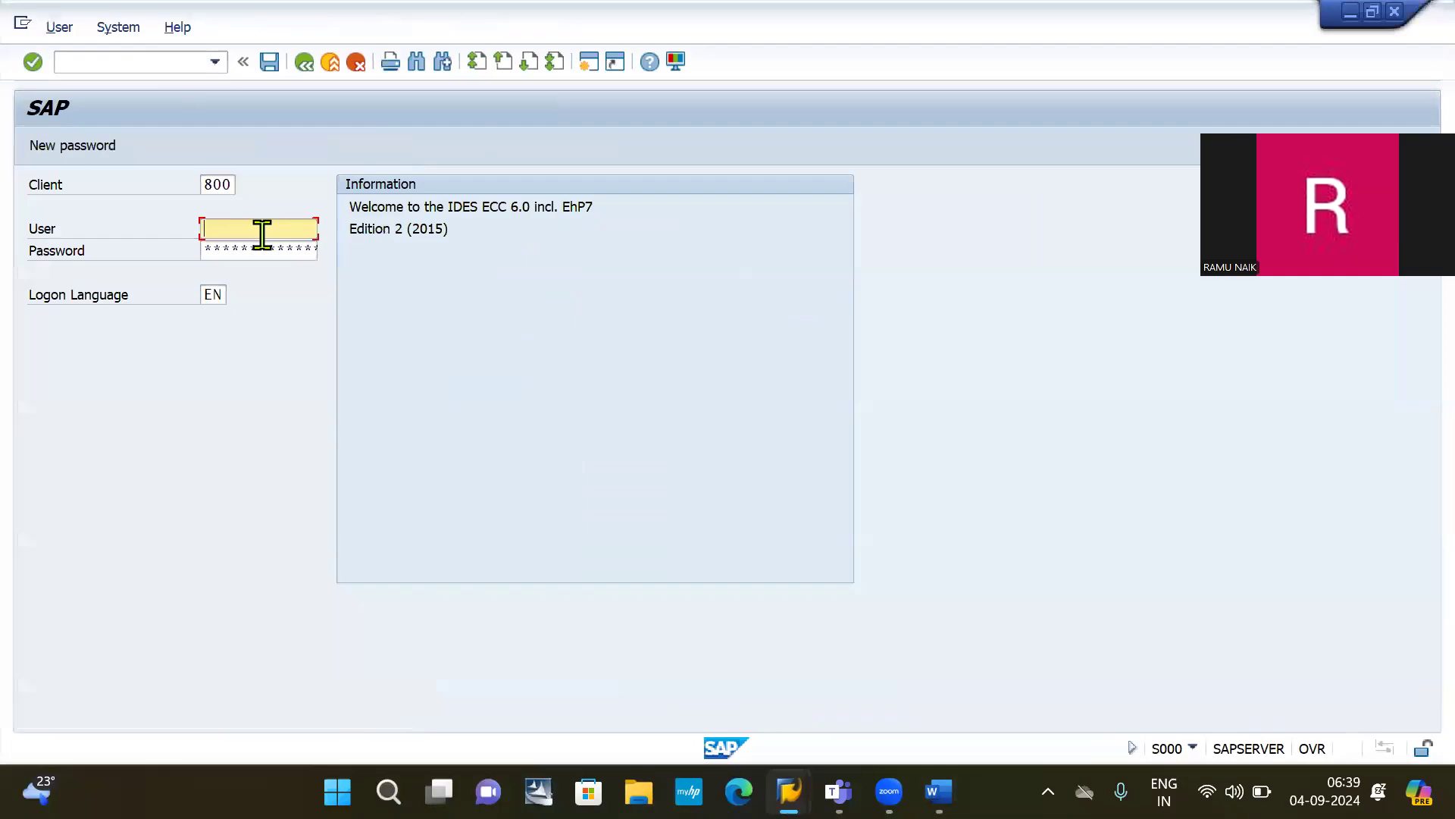
# Step: Log on with the saved user ID, continue with this logon, and run OBA7
pyautogui.click(267, 229)
pyautogui.press('Down')
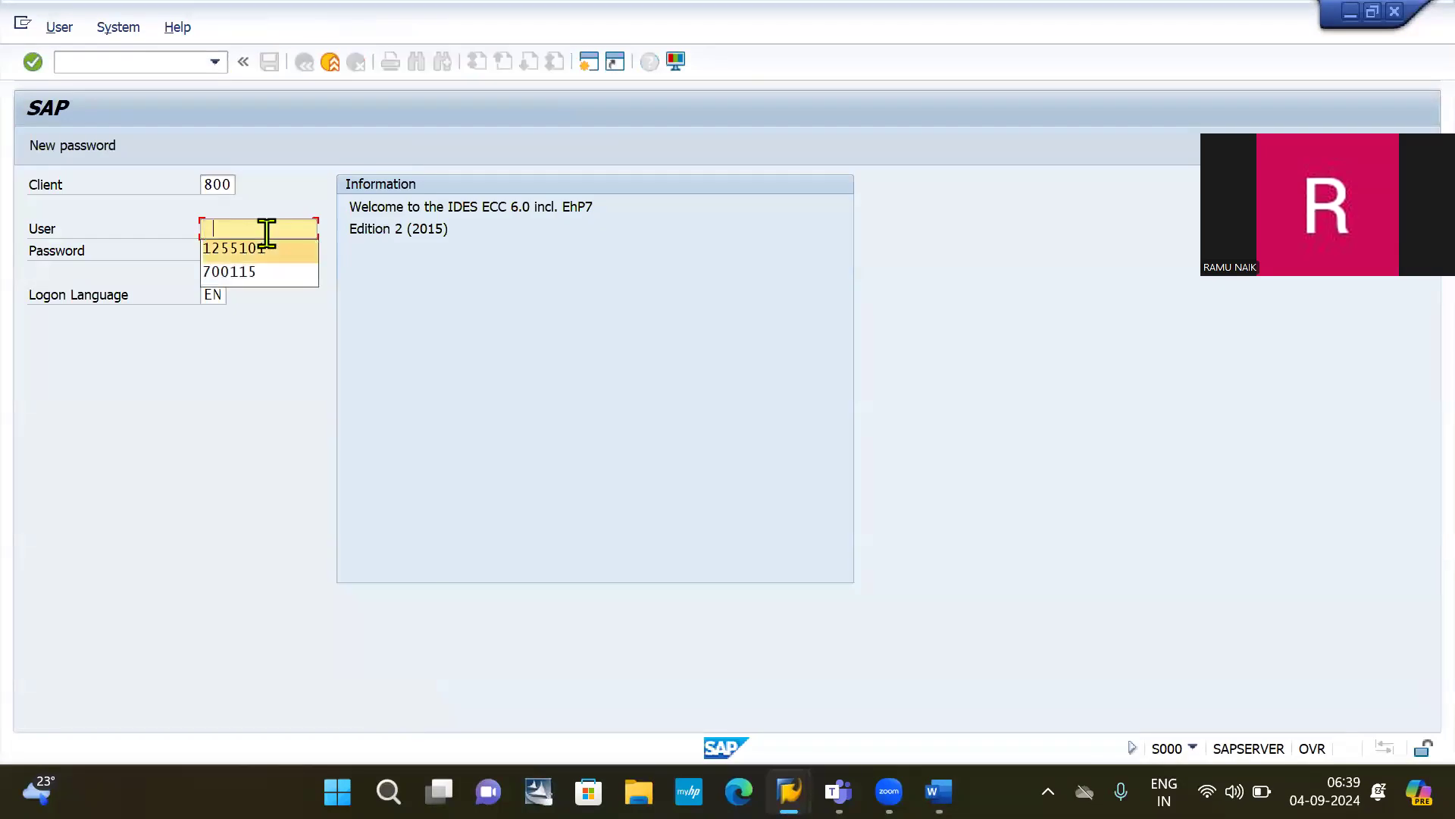
pyautogui.press('Return')
pyautogui.press('Tab')
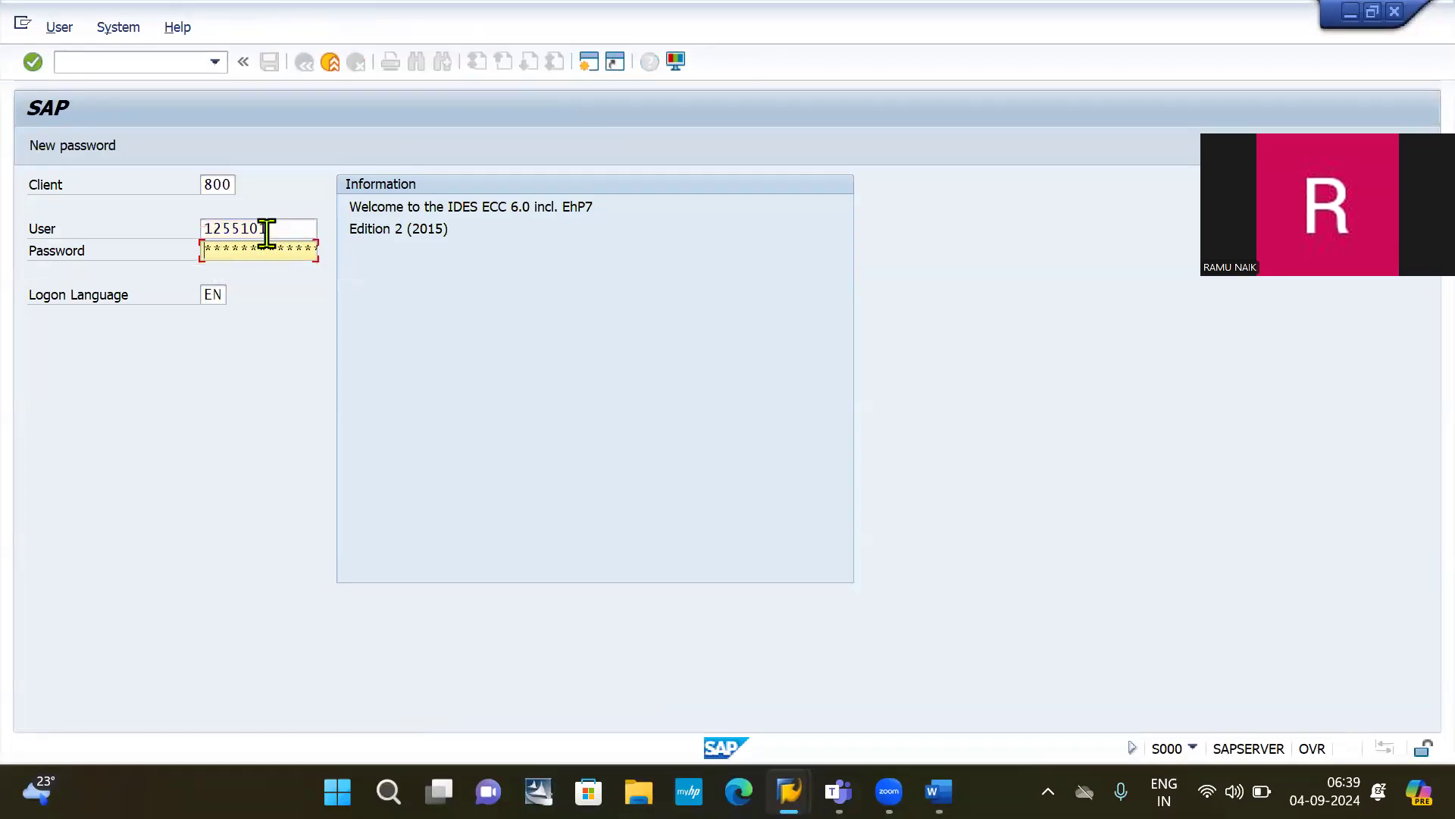
pyautogui.press('Return')
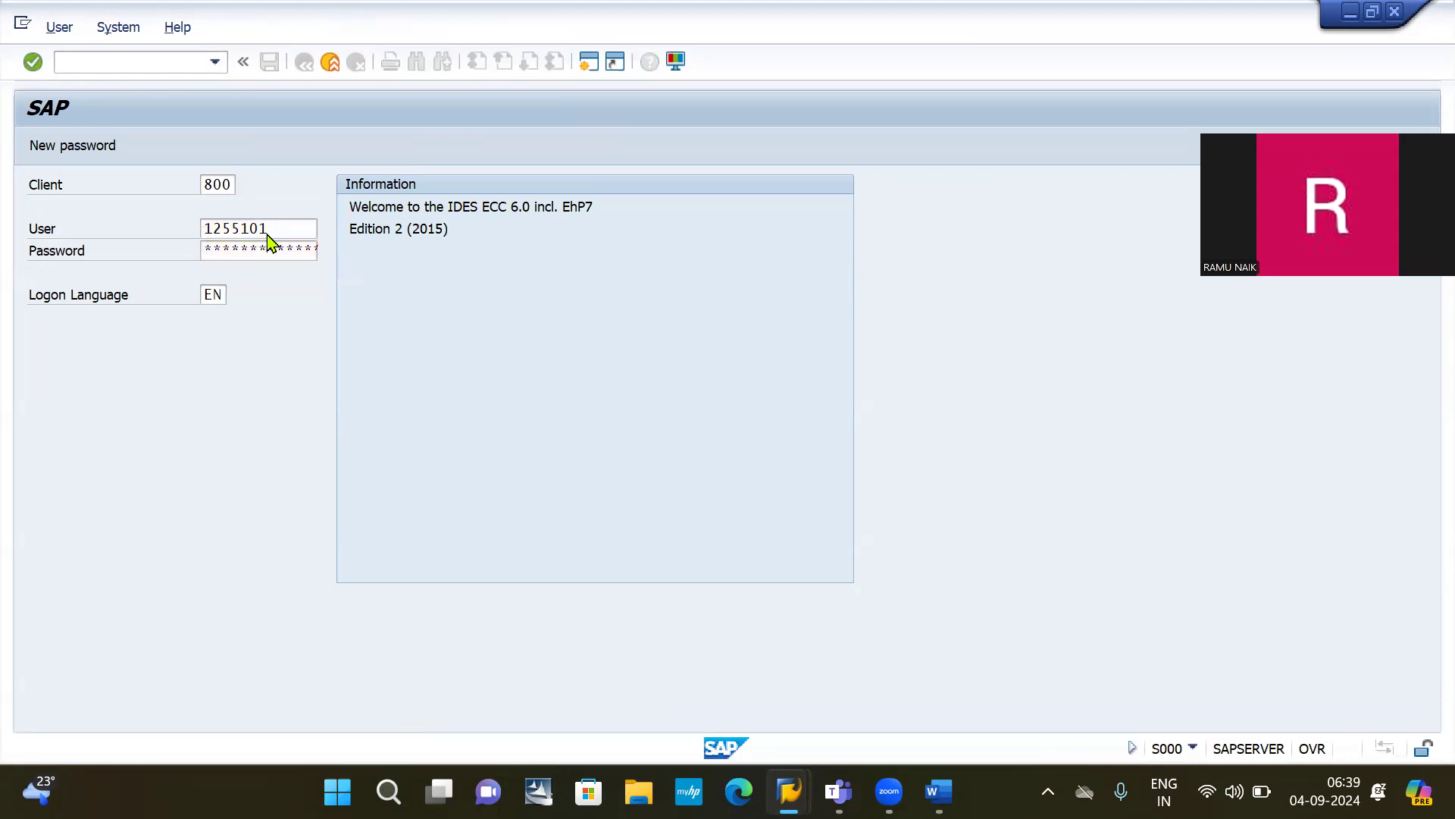
pyautogui.click(232, 598)
pyautogui.press('Return')
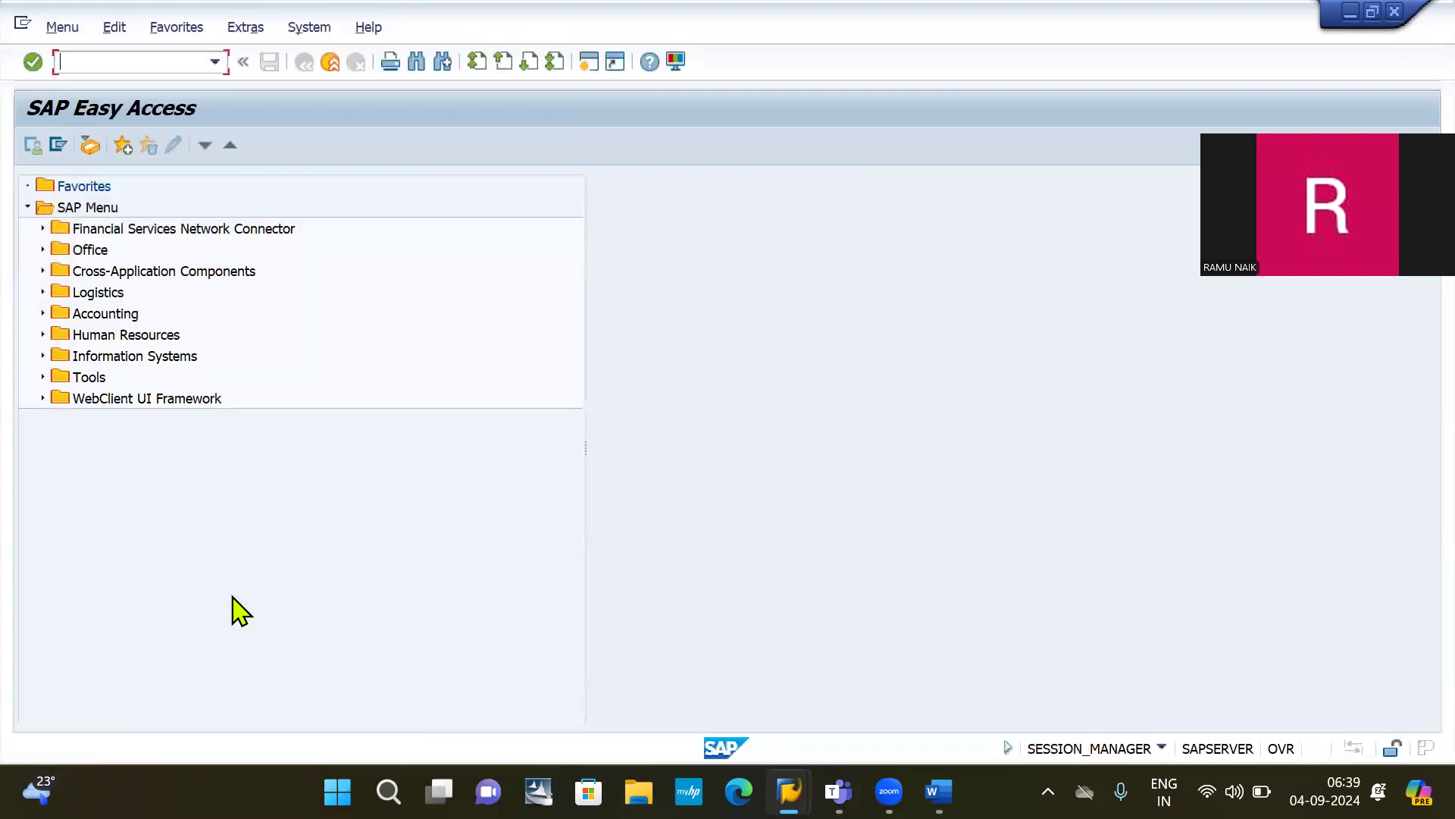
pyautogui.write('OBA7')
pyautogui.press('Return')
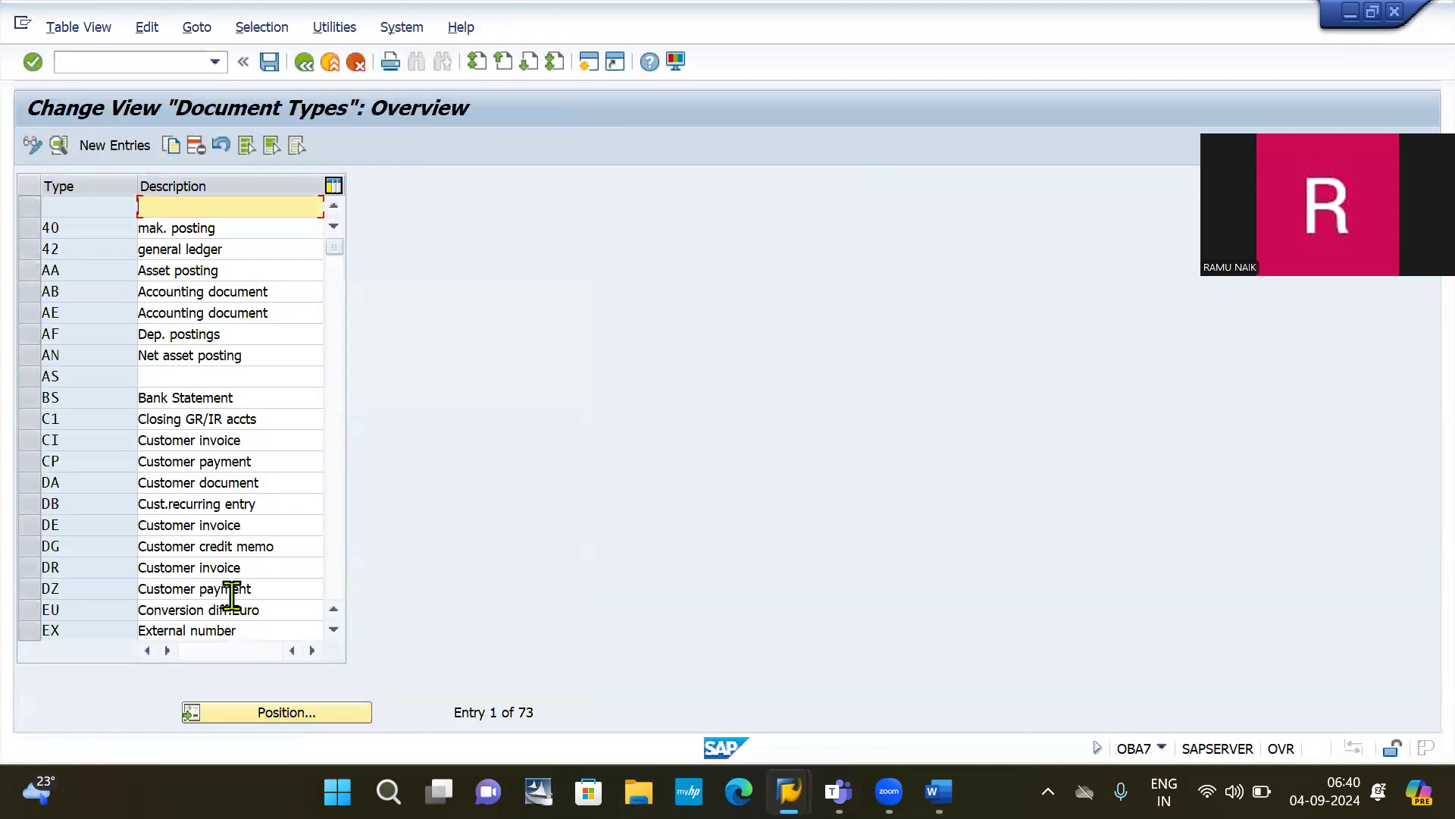
# Step: Add 'Document type: X1' below the number range line, checking the value in SAP
pyautogui.hotkey('alt', 'Tab')
pyautogui.hotkey('alt', 'Tab')
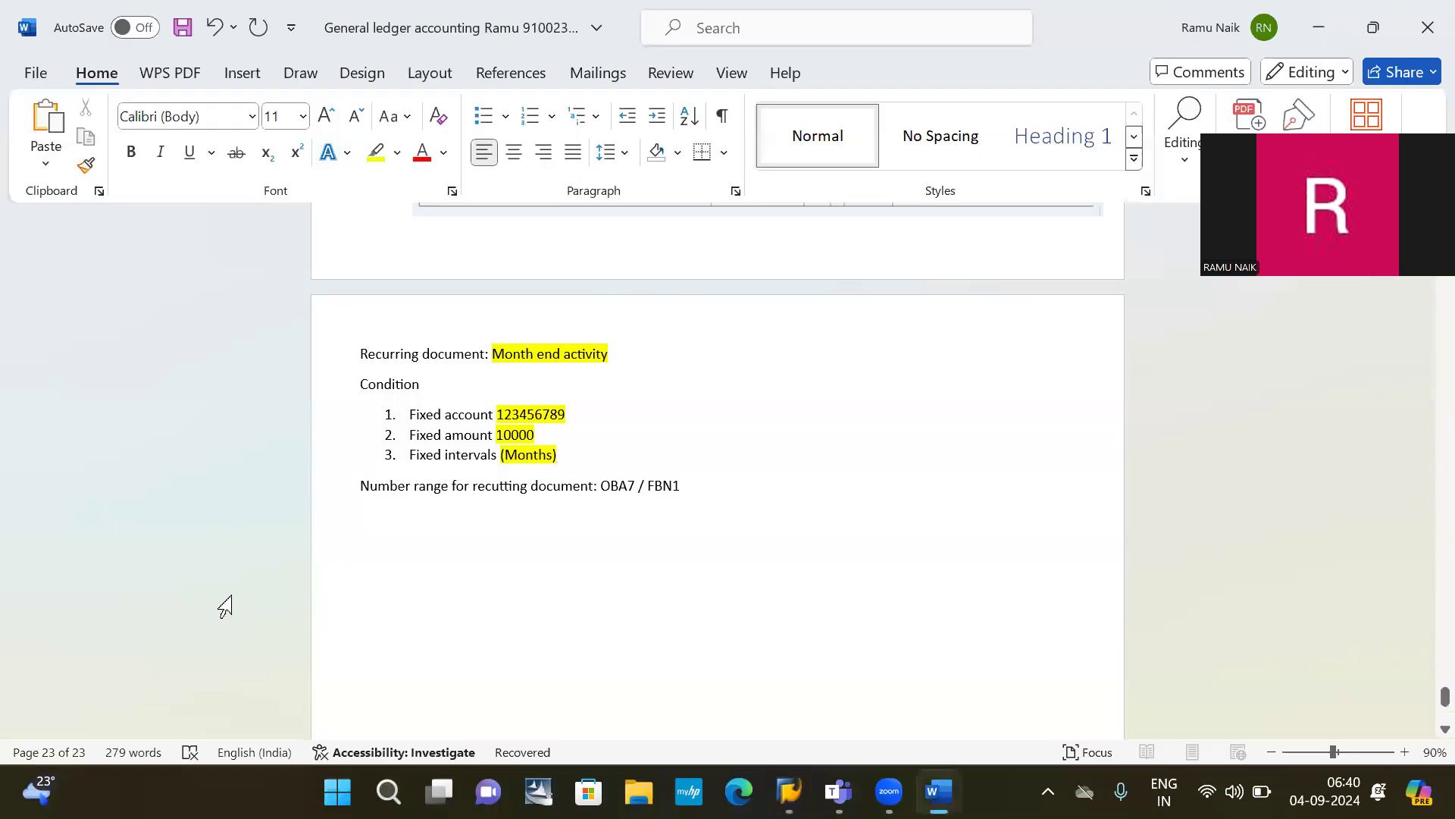
pyautogui.click(698, 485)
pyautogui.press('Return')
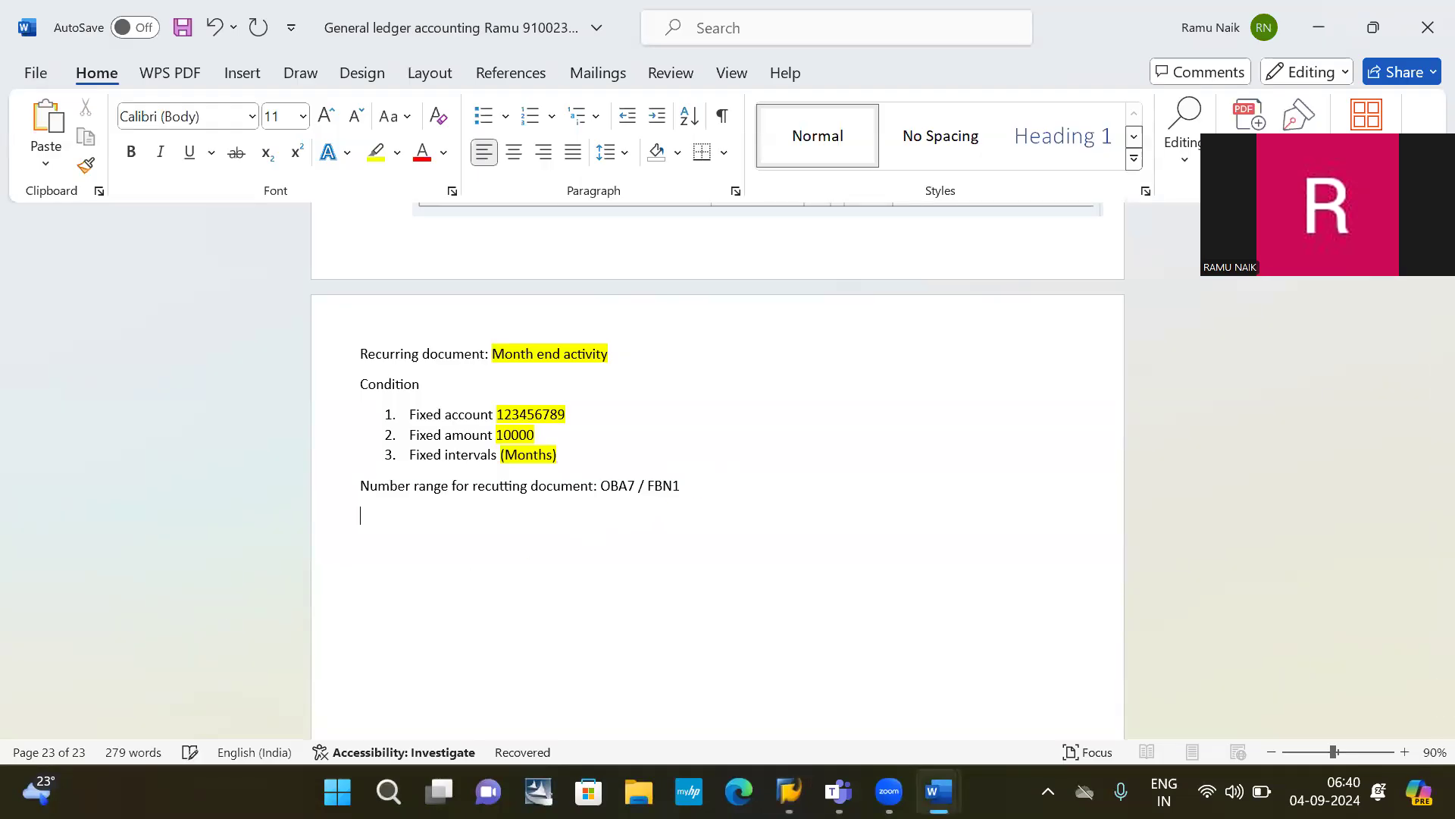
pyautogui.write('Document type: x1')
pyautogui.press('BackSpace')
pyautogui.press('BackSpace')
pyautogui.write('X2')
pyautogui.hotkey('alt', 'Tab')
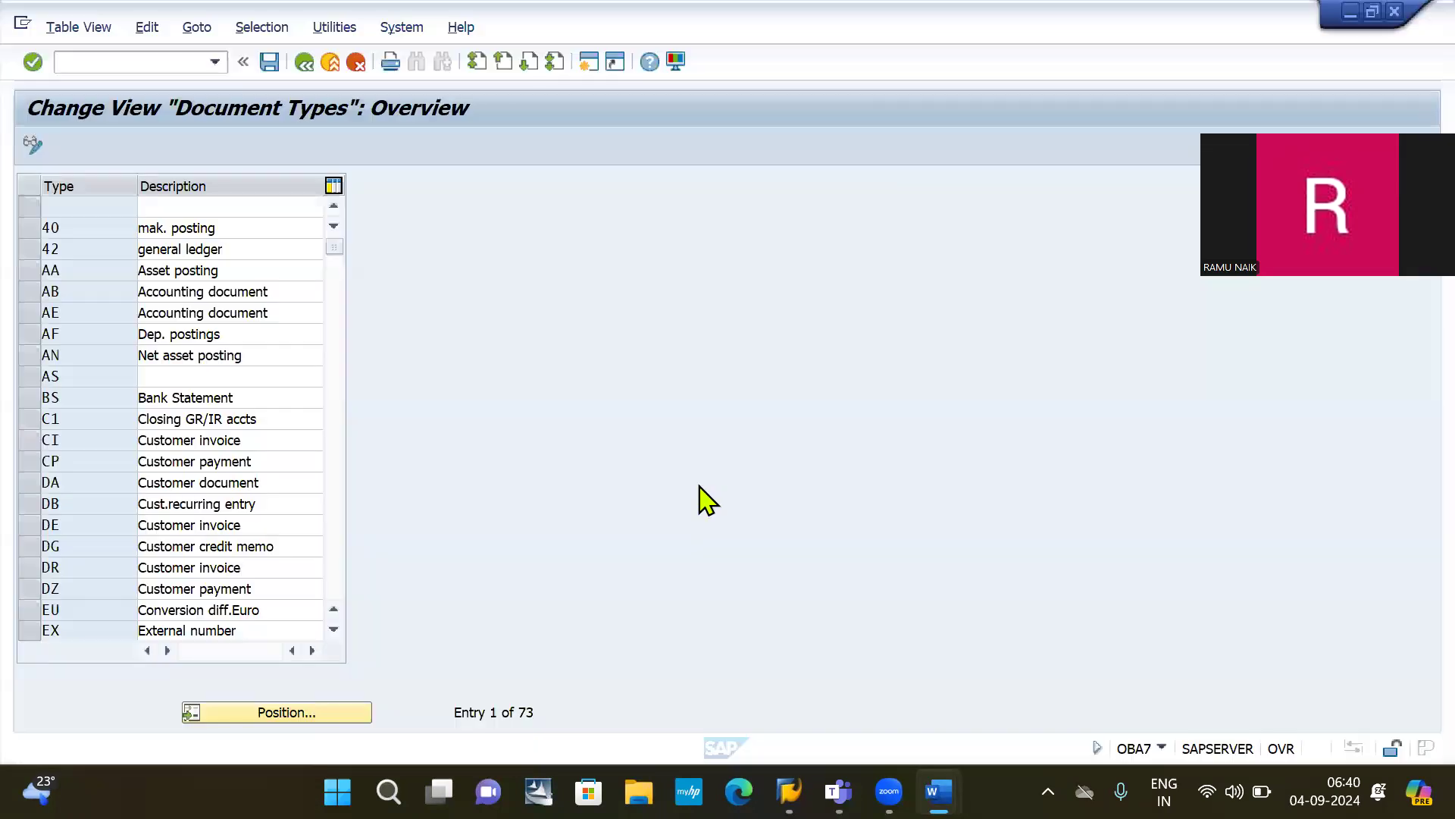
pyautogui.hotkey('alt', 'Tab')
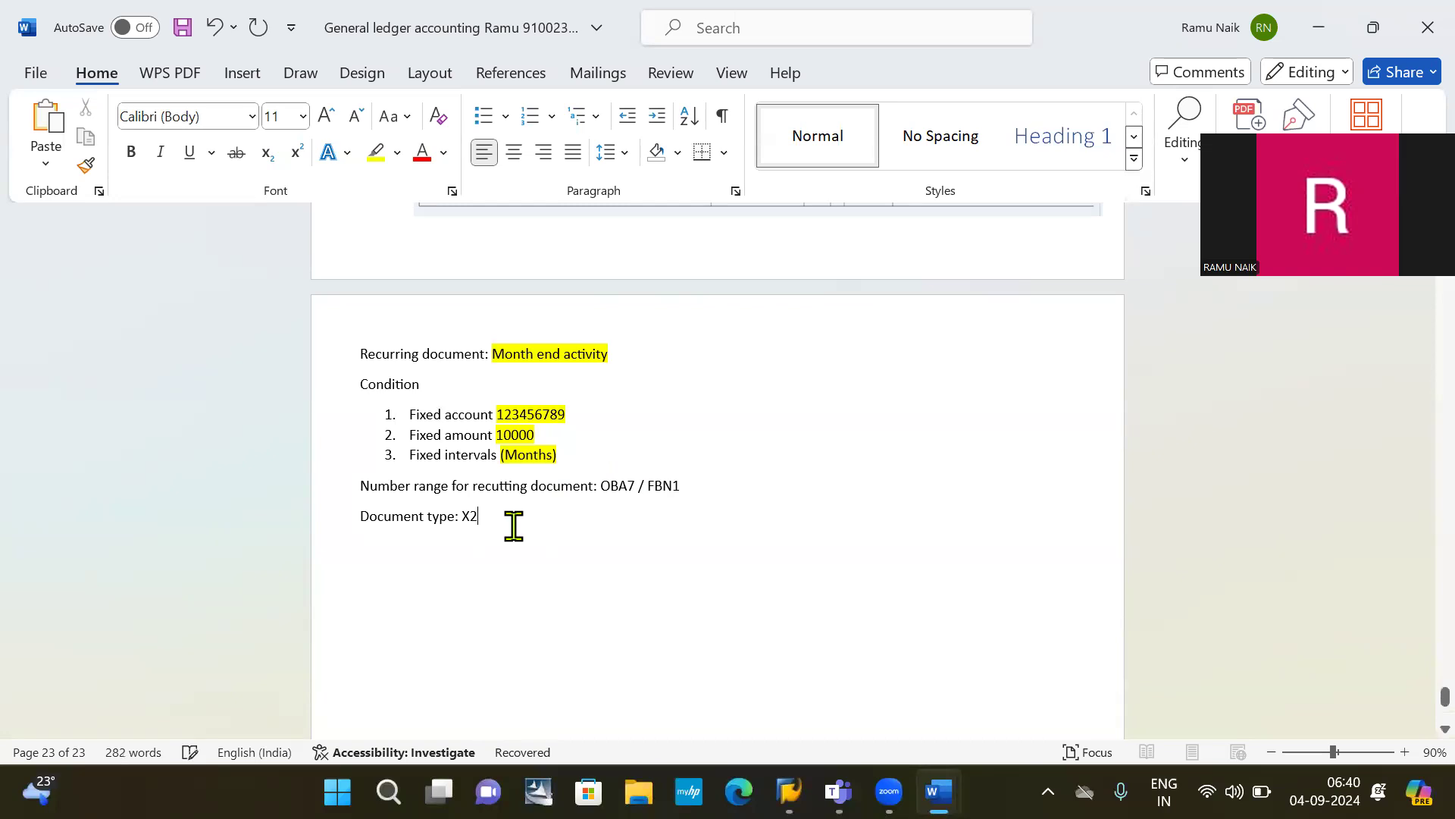
pyautogui.press('BackSpace')
pyautogui.write('1')
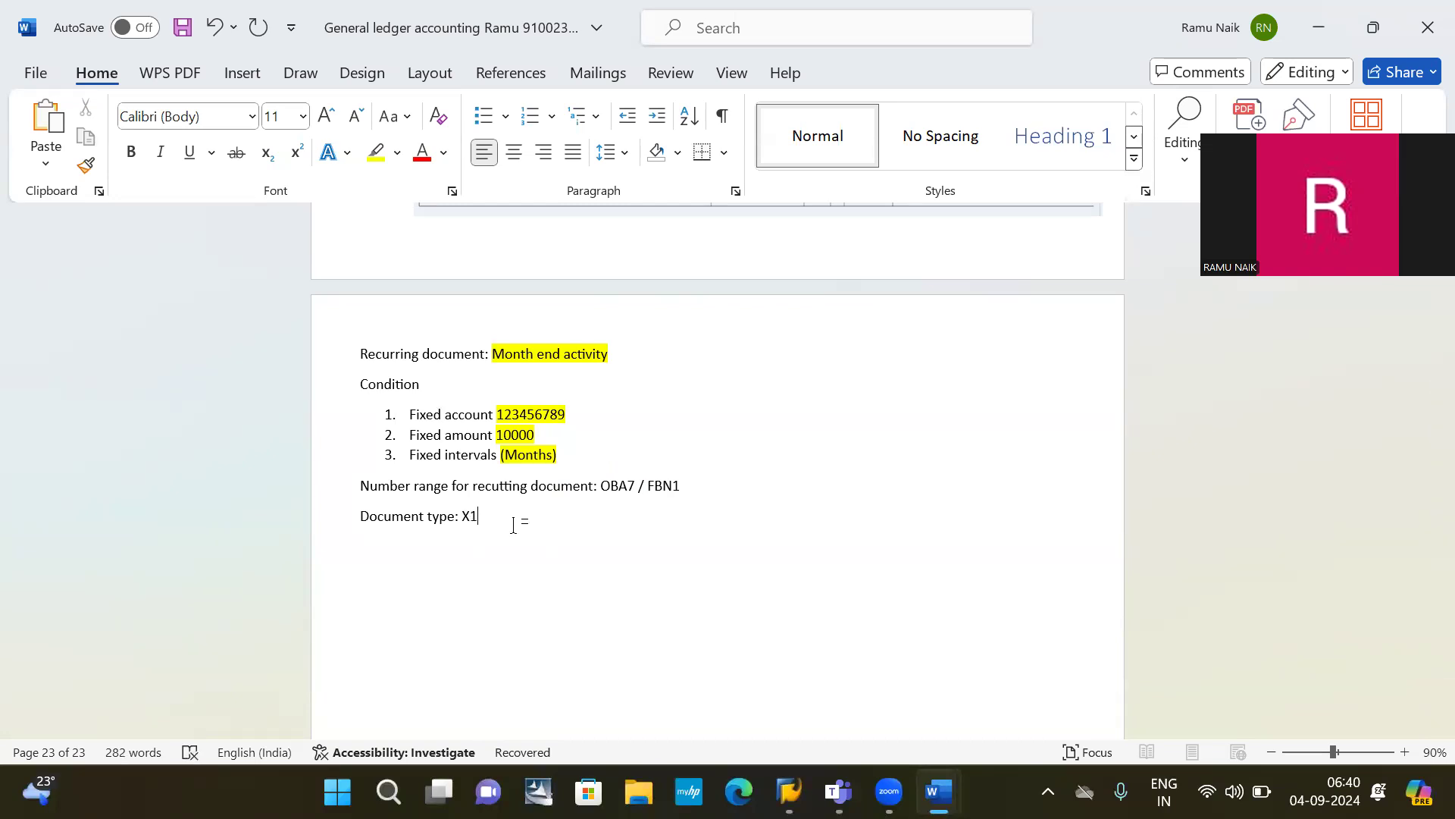
pyautogui.hotkey('alt', 'Tab')
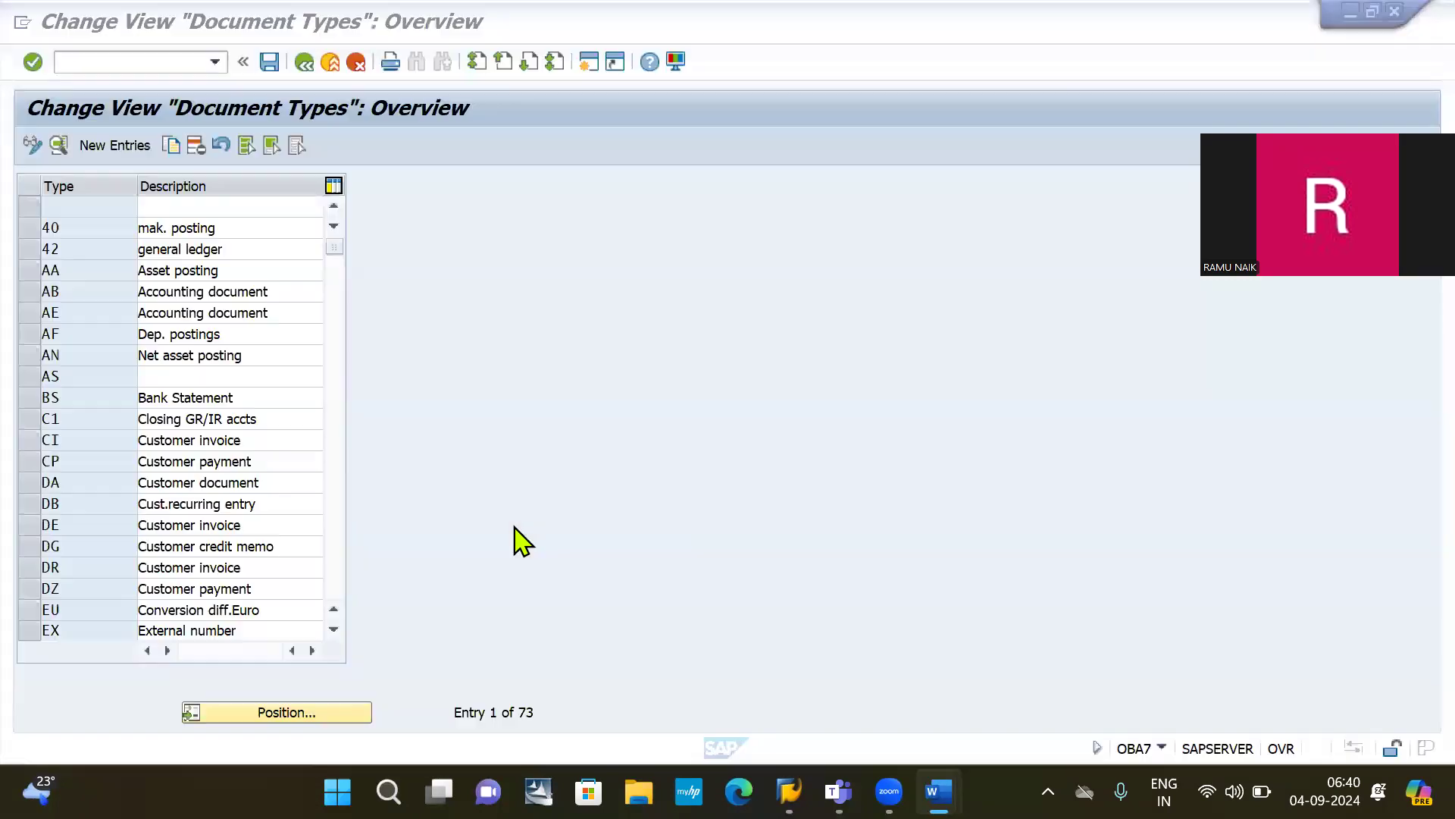
# Step: Position the Document Types list at KZ and open the X1 Recurring entry doc. details
pyautogui.click(302, 713)
pyautogui.write('KZ')
pyautogui.press('Return')
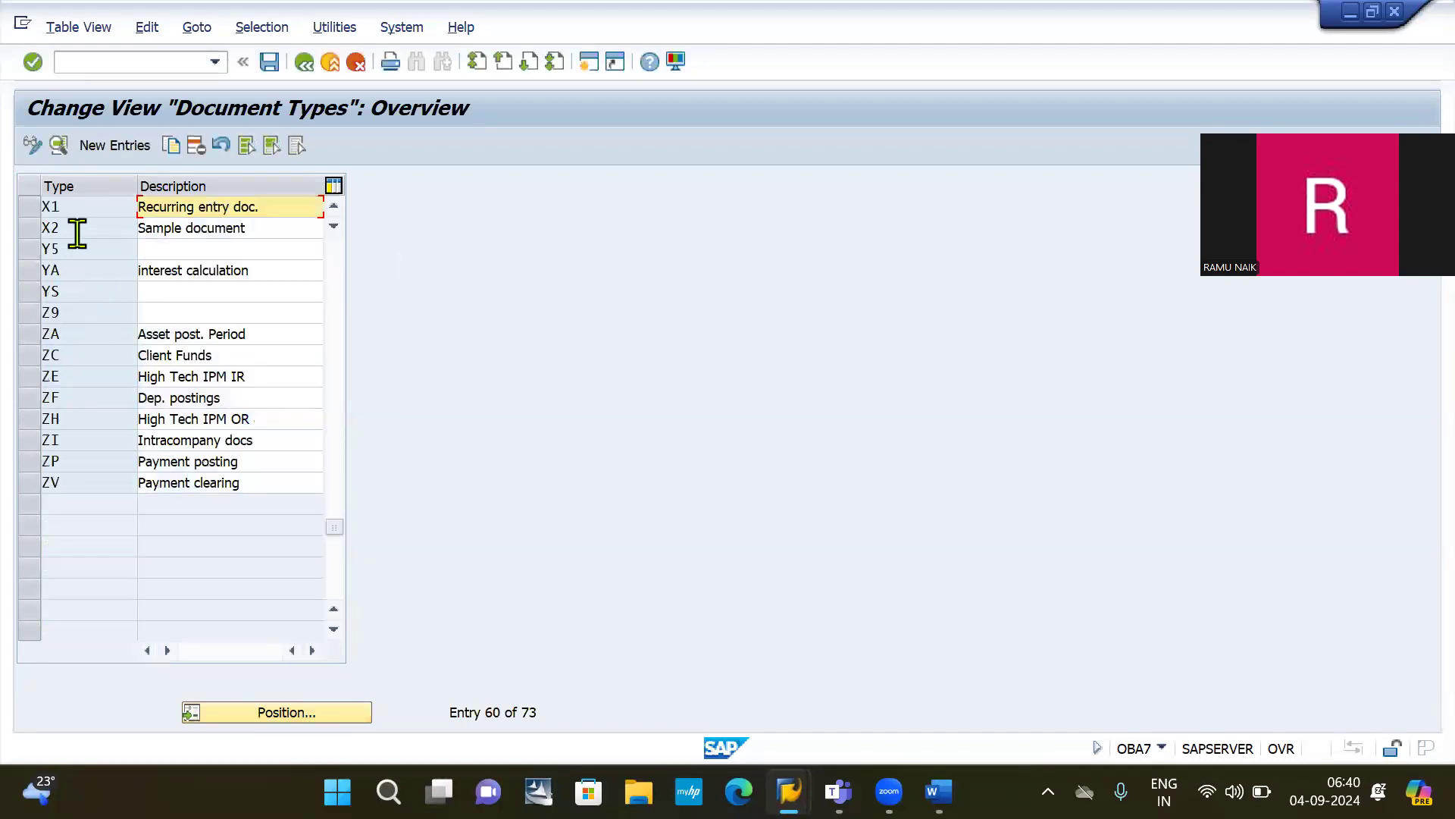
pyautogui.click(29, 207)
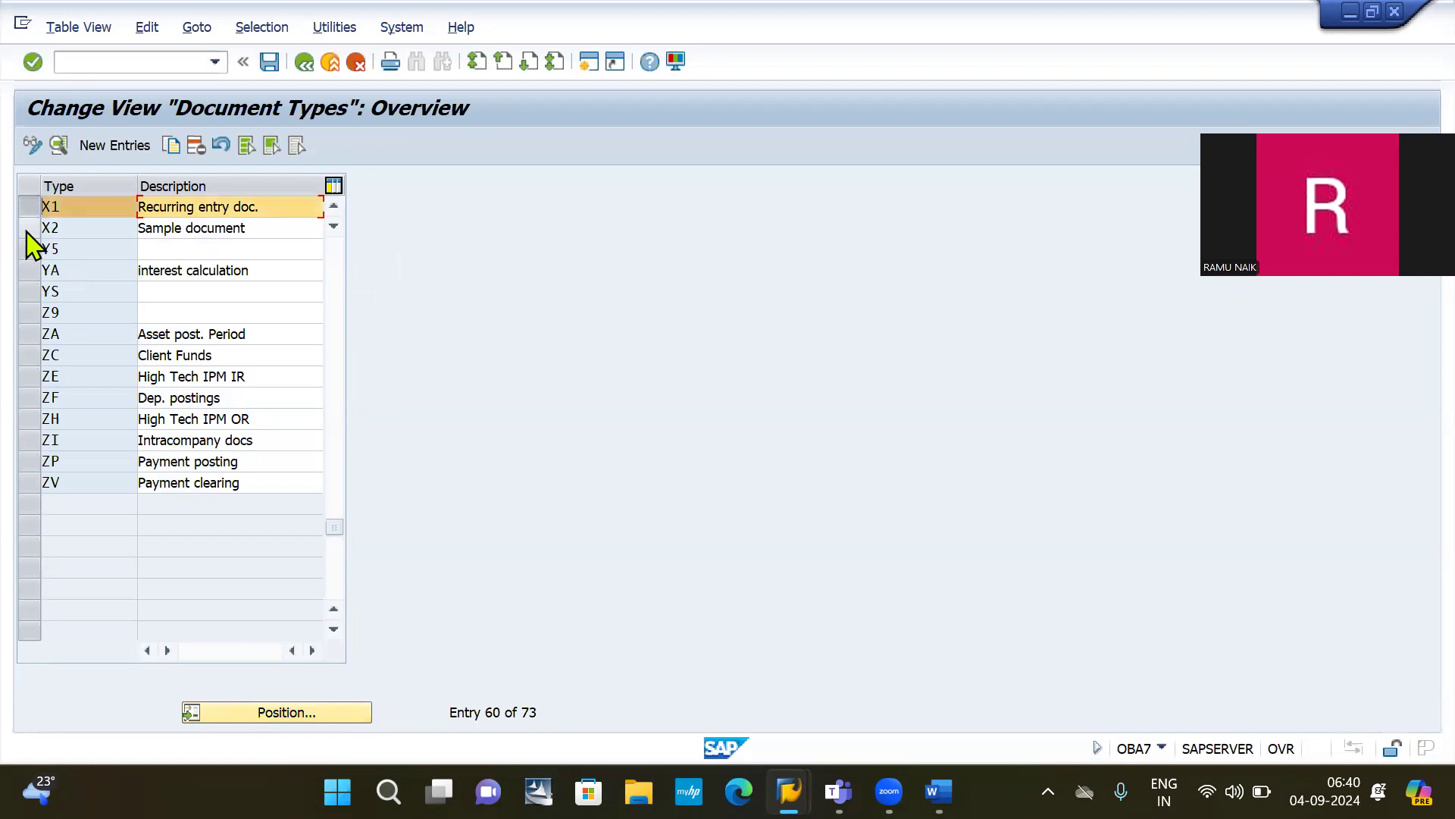
pyautogui.click(29, 227)
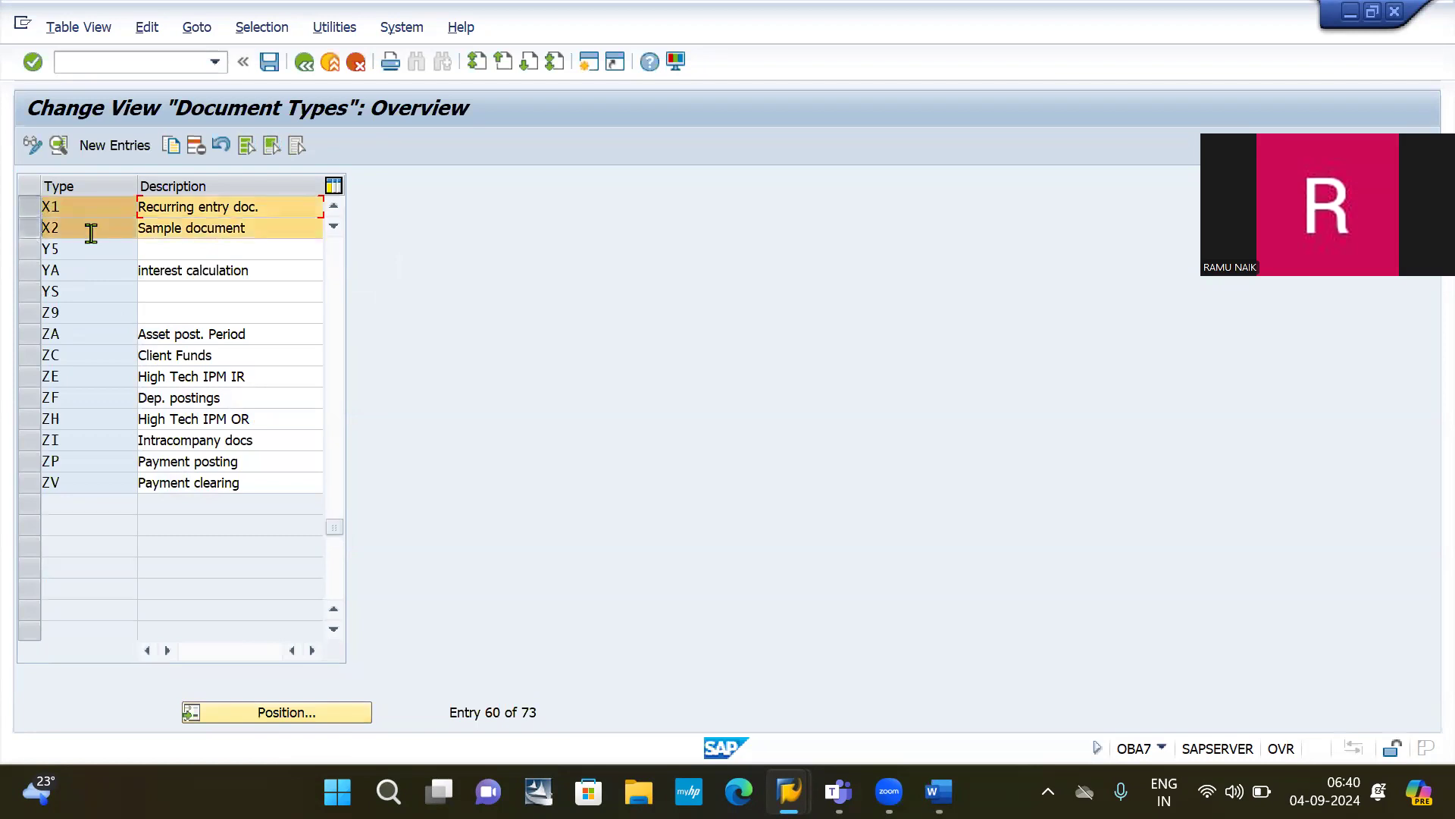
pyautogui.click(29, 229)
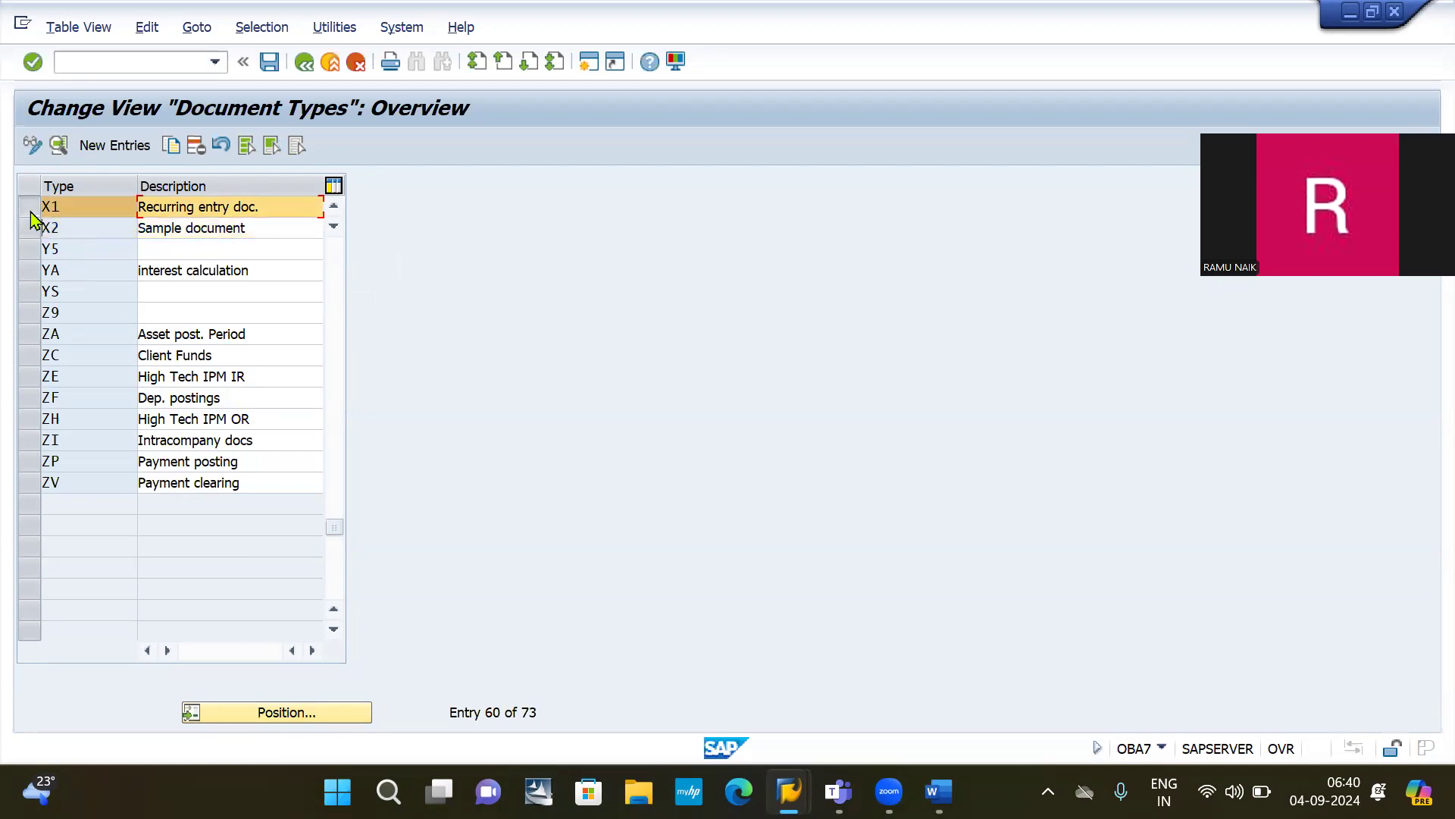
pyautogui.click(29, 207)
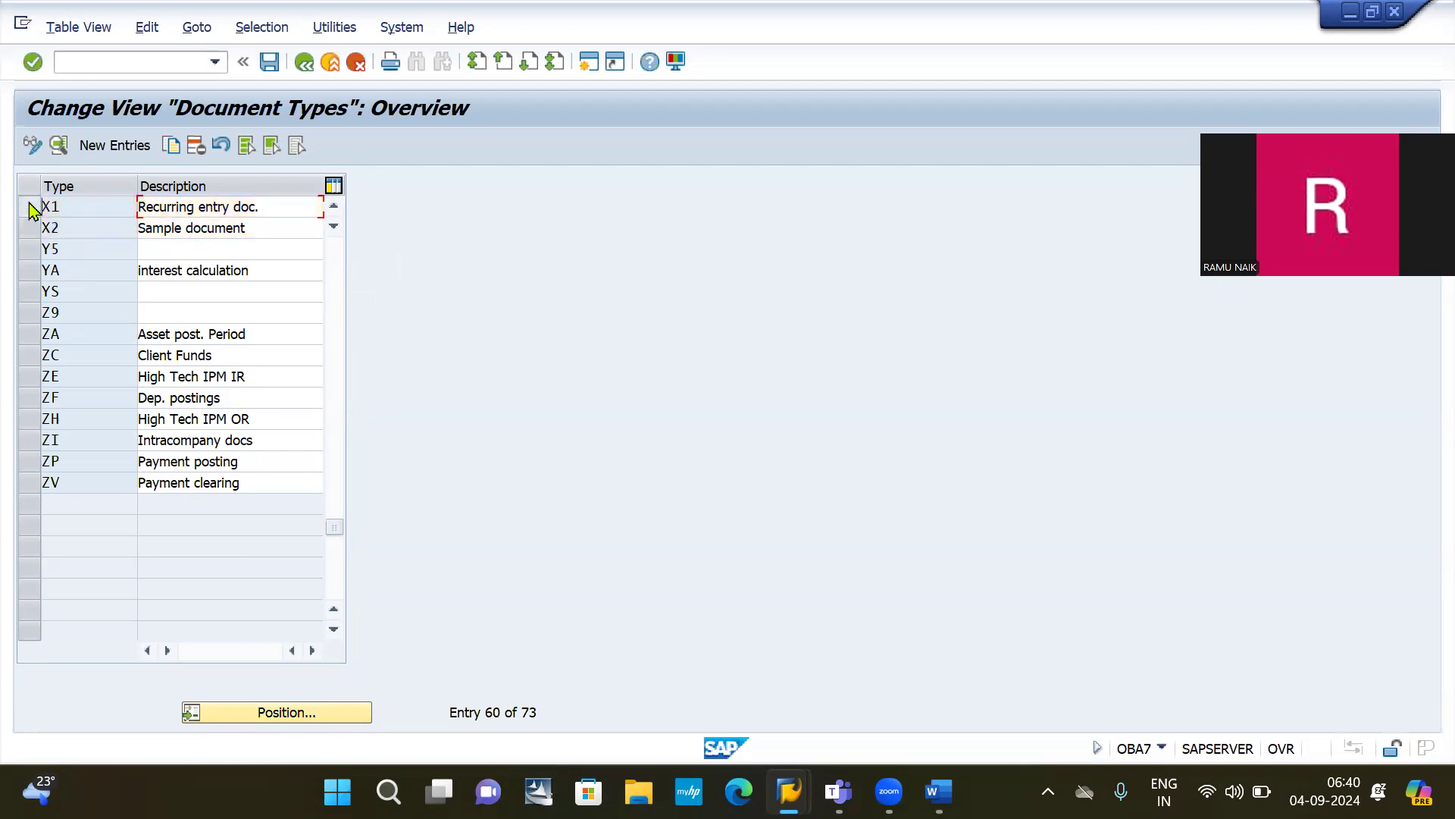
pyautogui.doubleClick(186, 207)
# Step: Open SAP Logon and log on to the sap connection with the saved user ID
pyautogui.moveTo(788, 788)
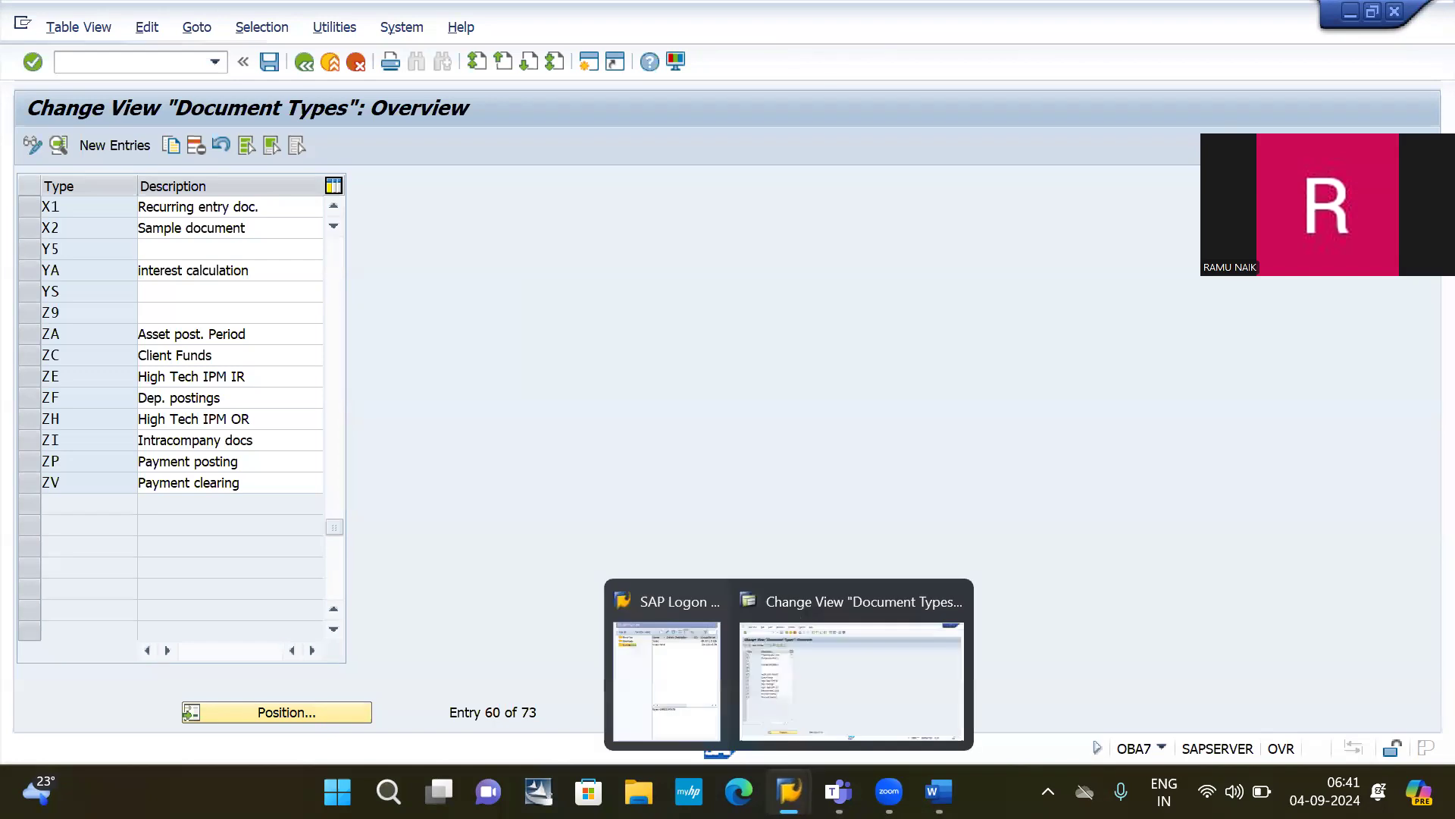
pyautogui.click(665, 659)
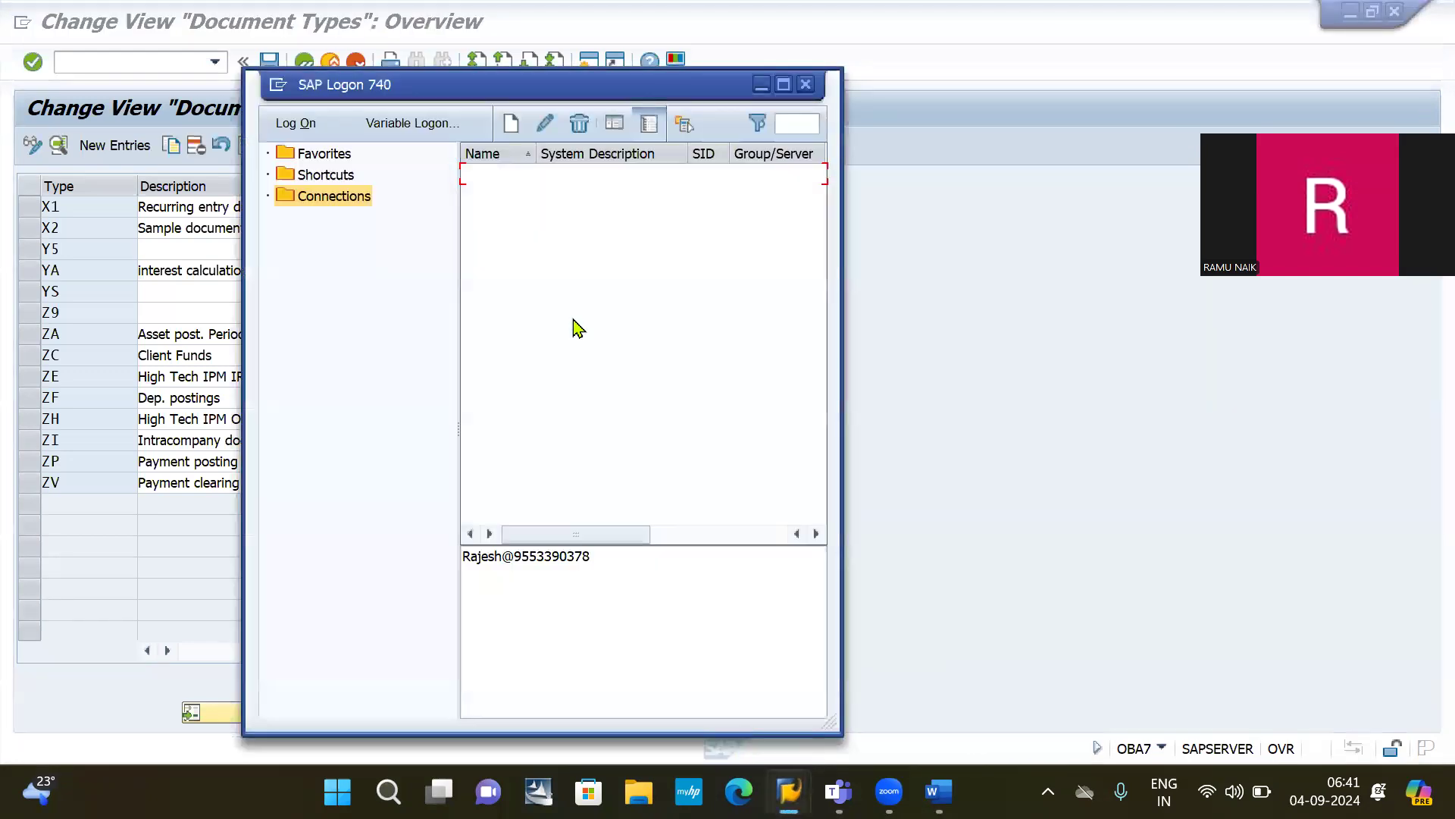
pyautogui.doubleClick(535, 174)
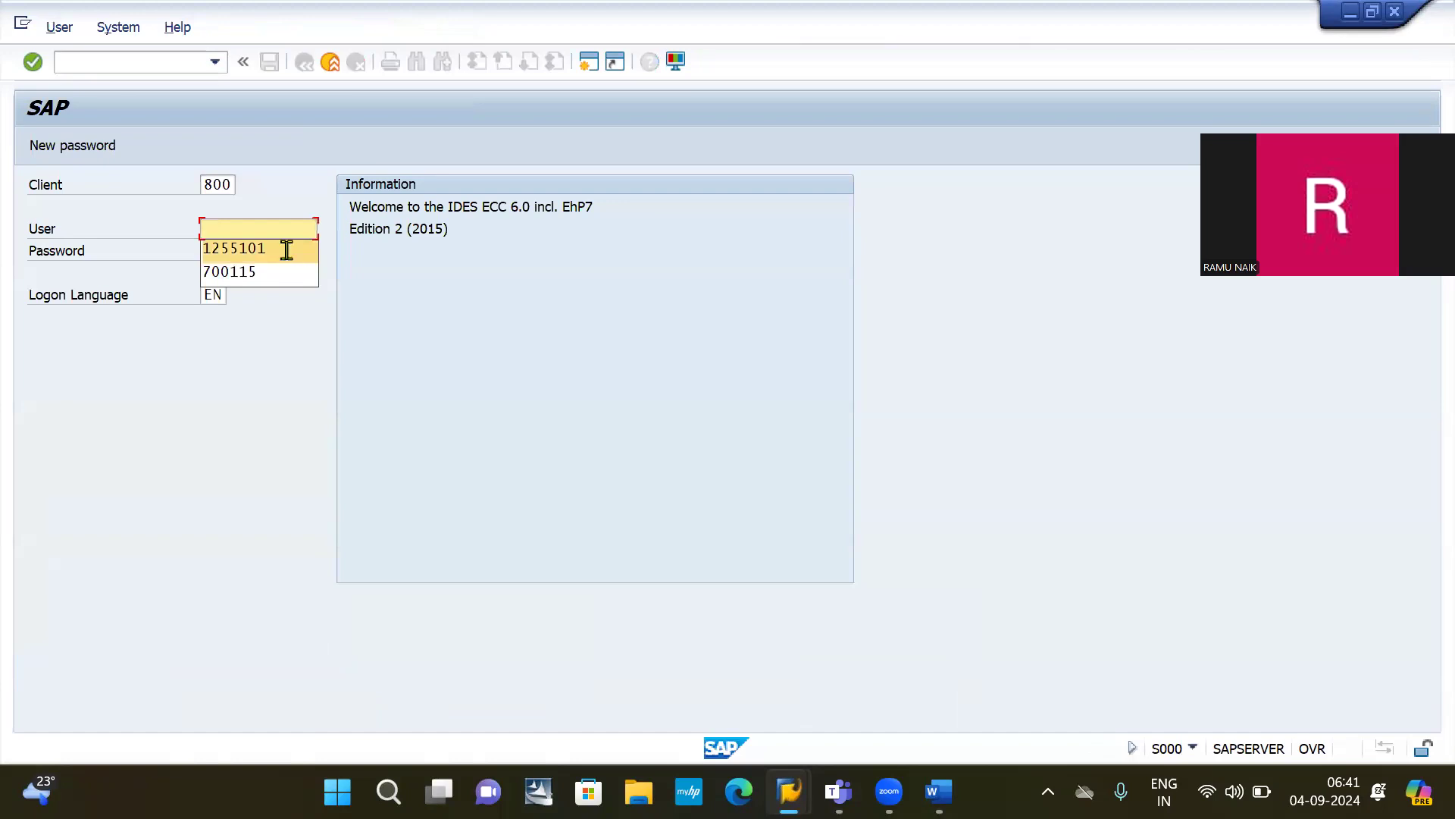
pyautogui.click(287, 250)
pyautogui.click(287, 250)
pyautogui.press('Return')
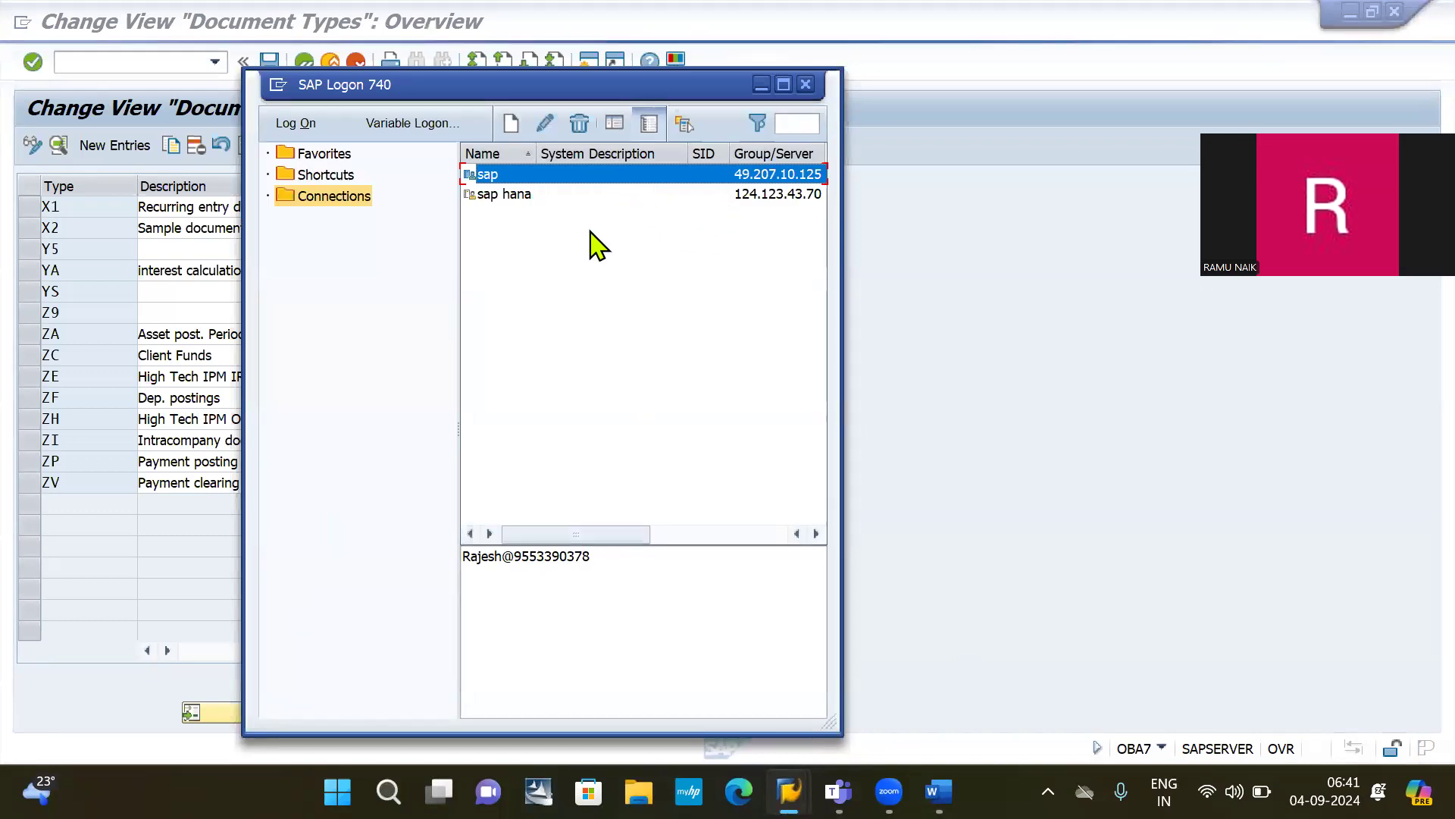
# Step: Log on to sap again, continuing this logon and dismissing the session-closed message
pyautogui.doubleClick(542, 172)
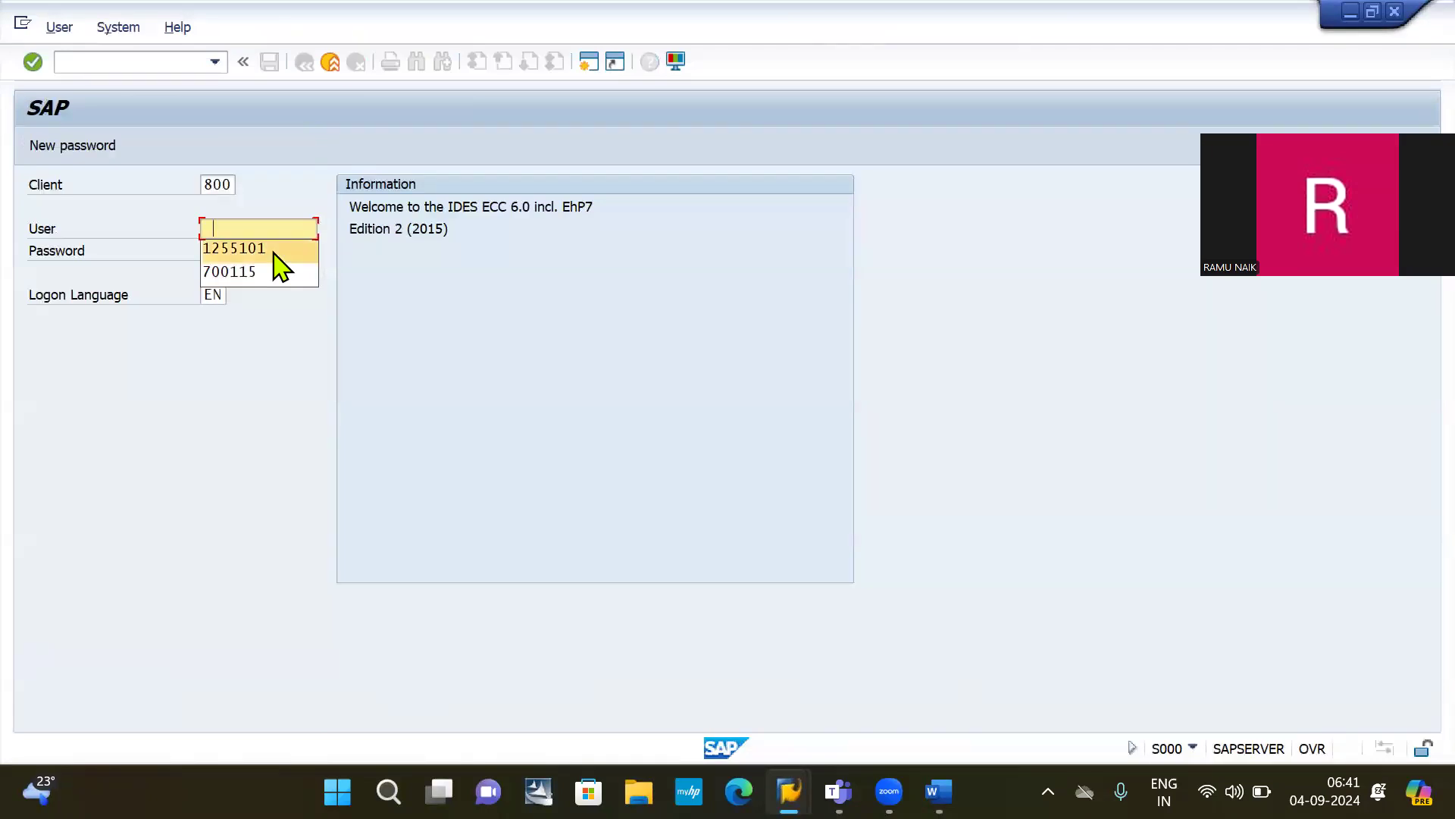
pyautogui.click(273, 250)
pyautogui.click(273, 250)
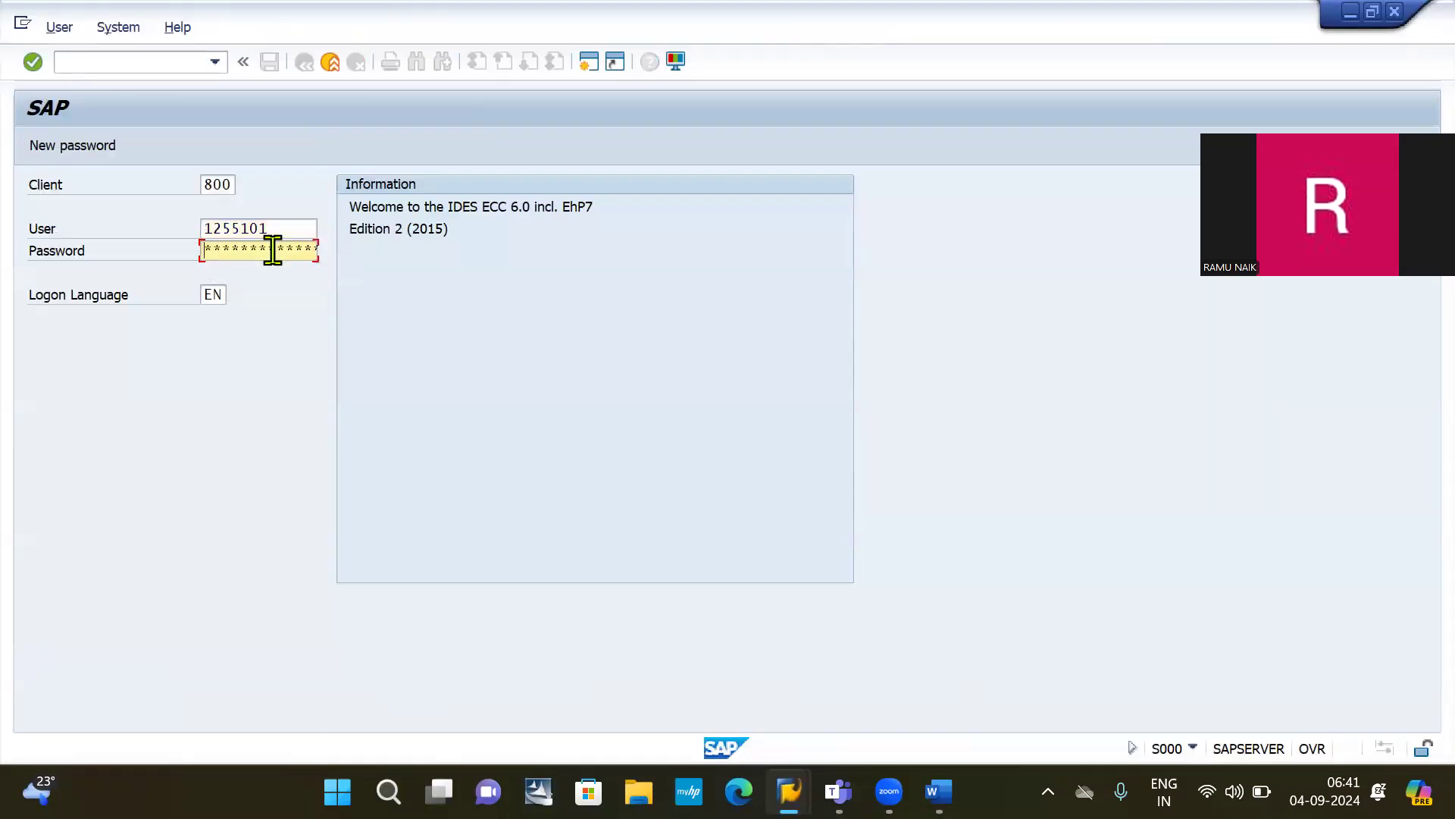
pyautogui.press('Return')
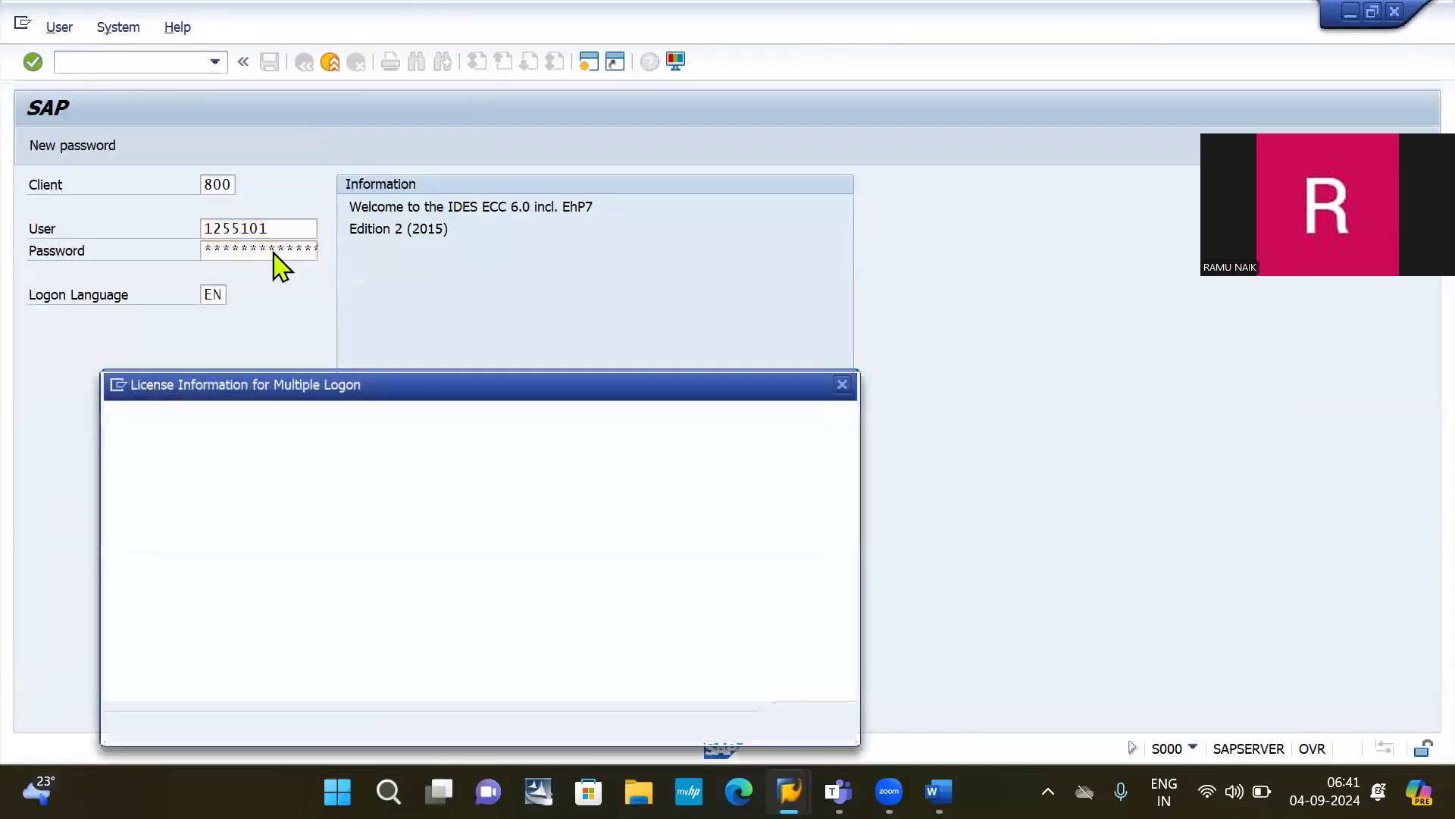
pyautogui.click(159, 599)
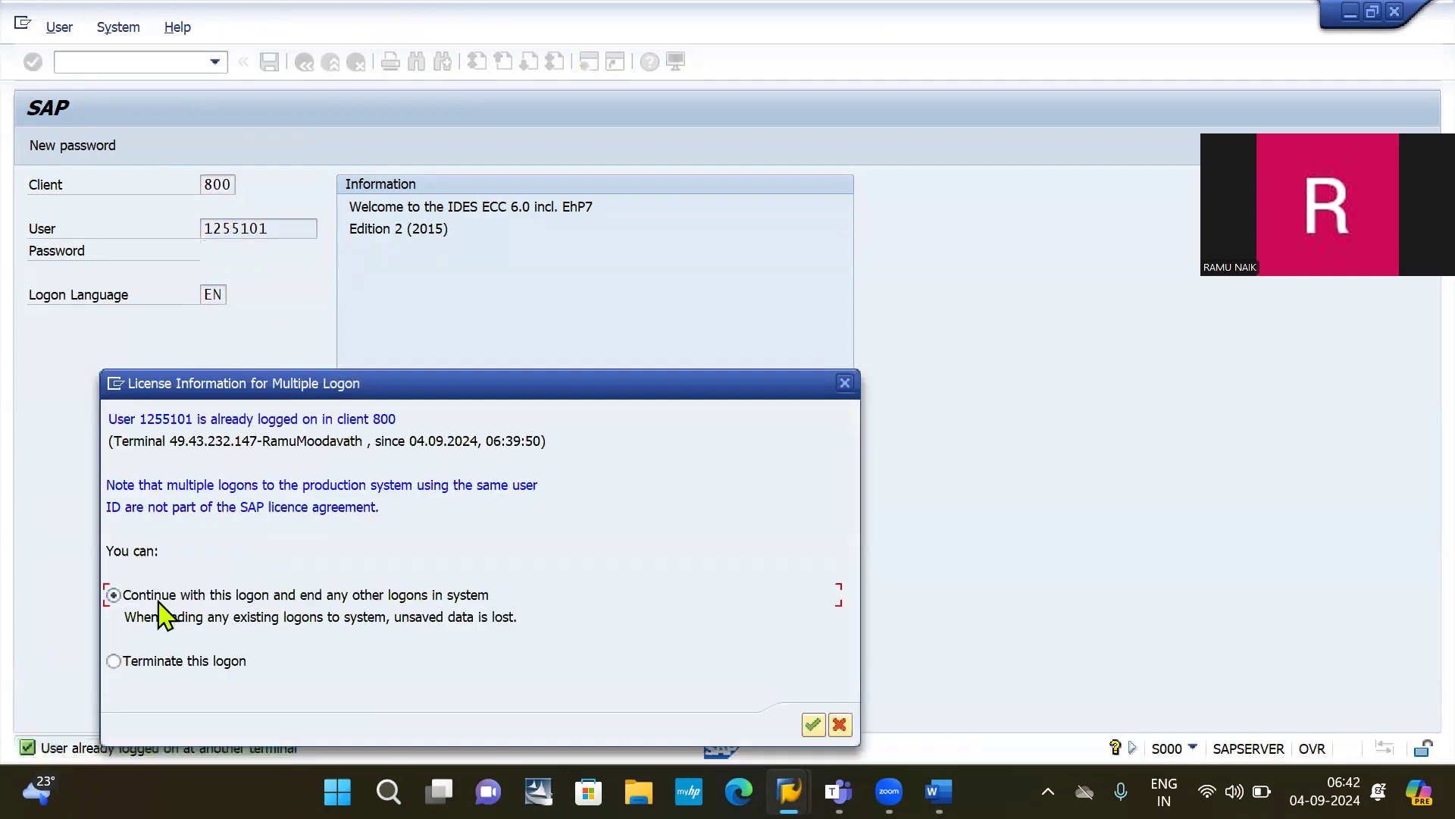
pyautogui.press('Return')
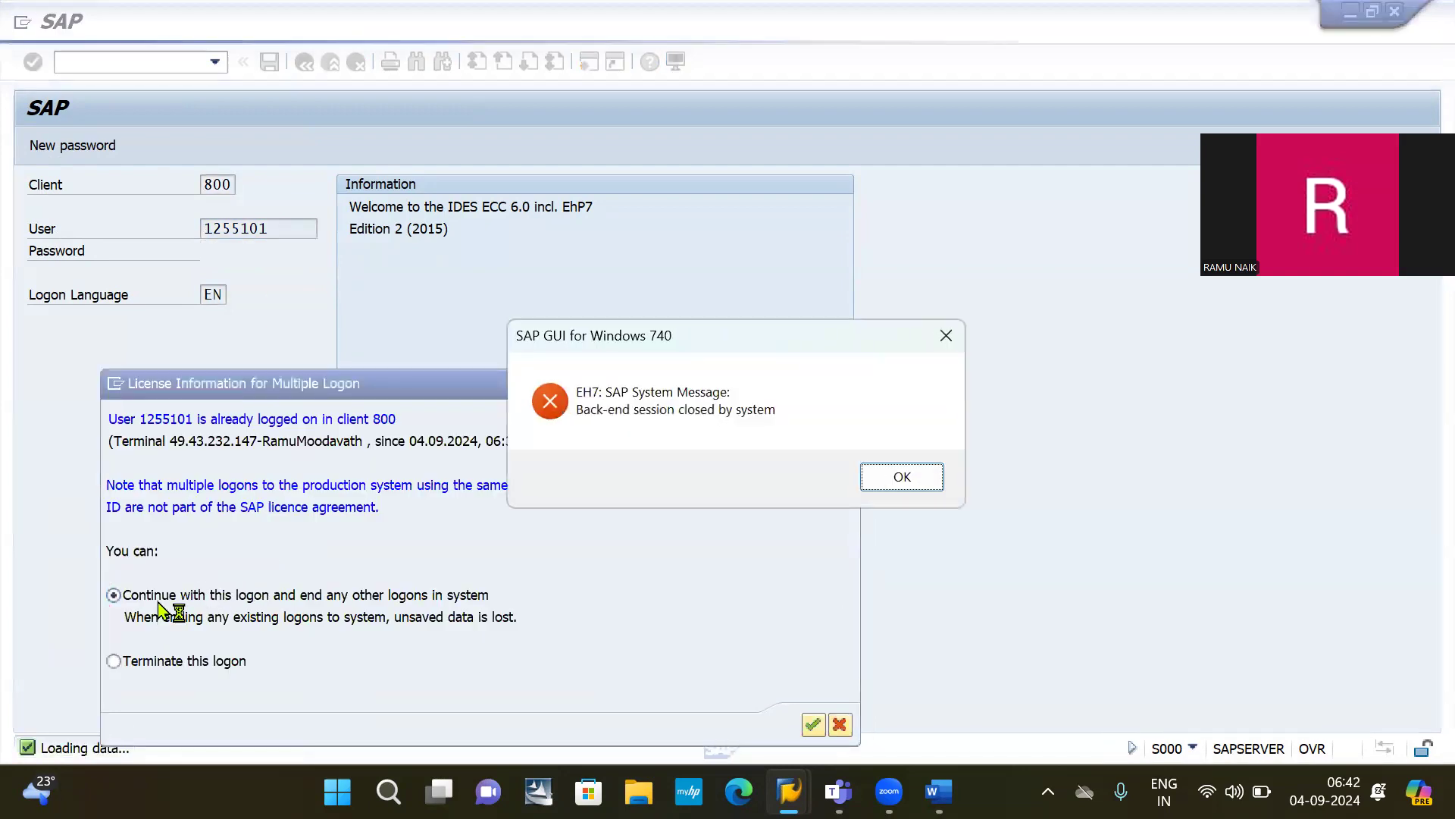
pyautogui.press('Return')
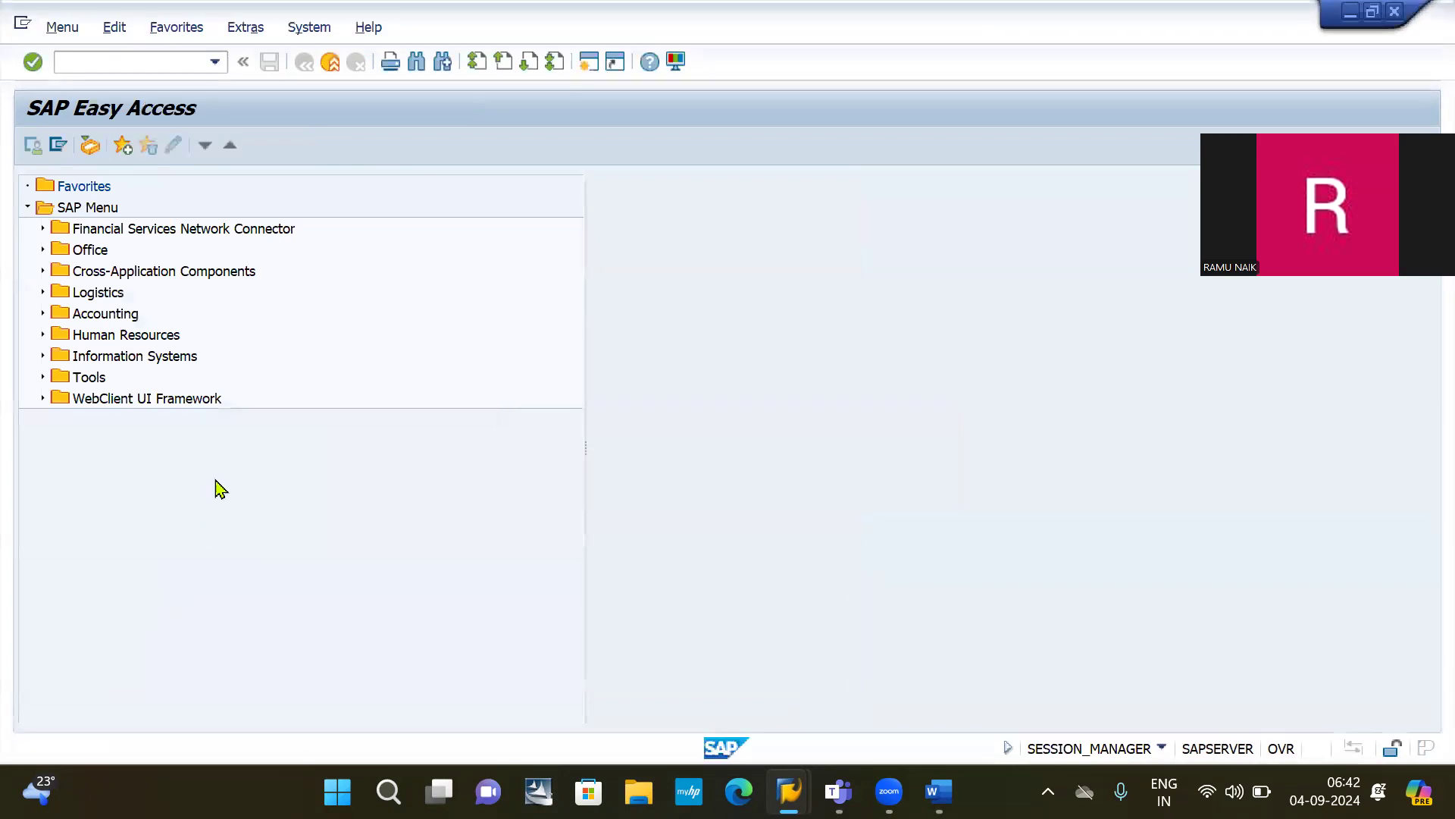
# Step: Rerun OBA7 from the command history to reopen the Document Types overview
pyautogui.press('Down')
pyautogui.press('Return')
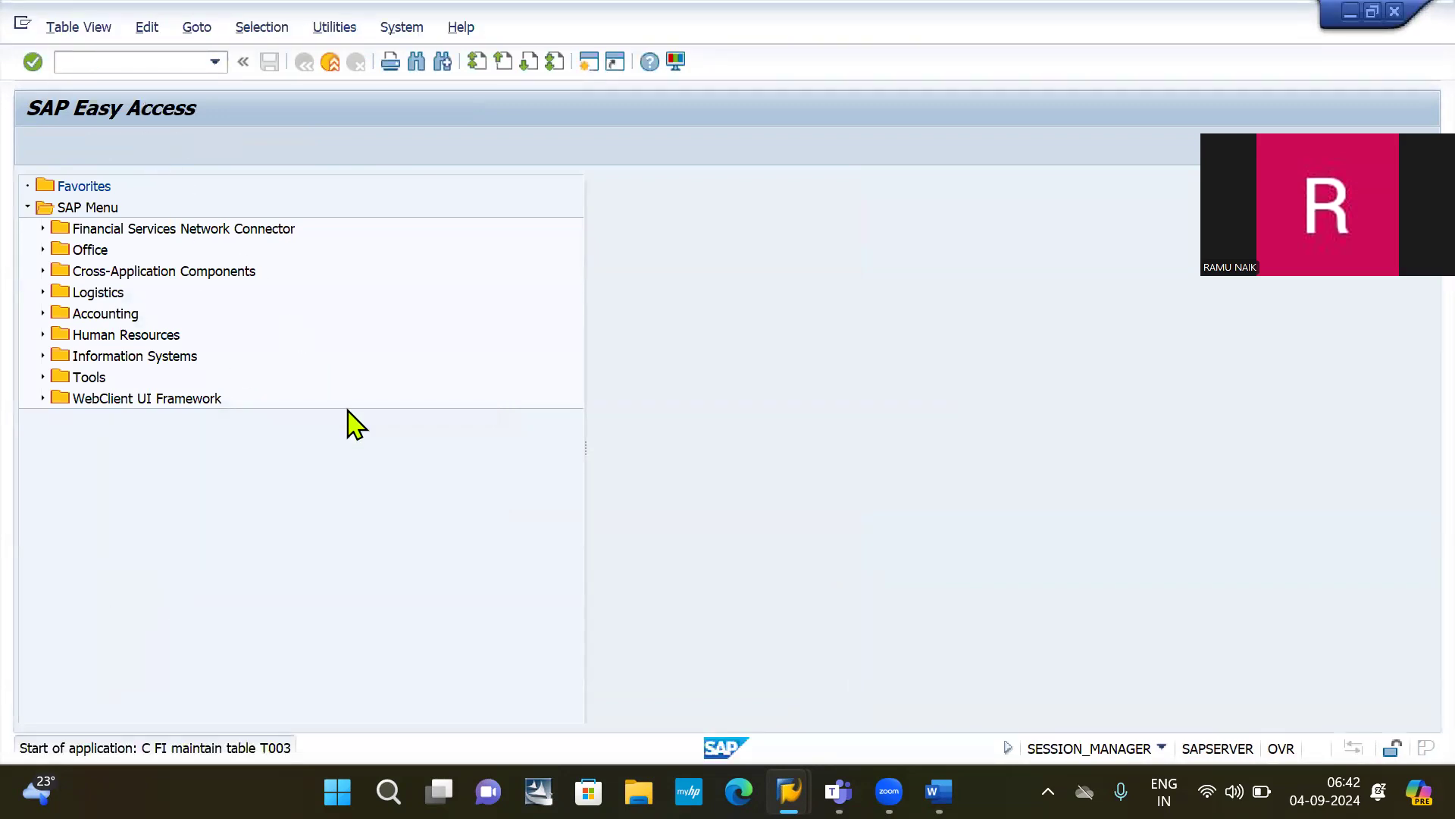
pyautogui.click(326, 721)
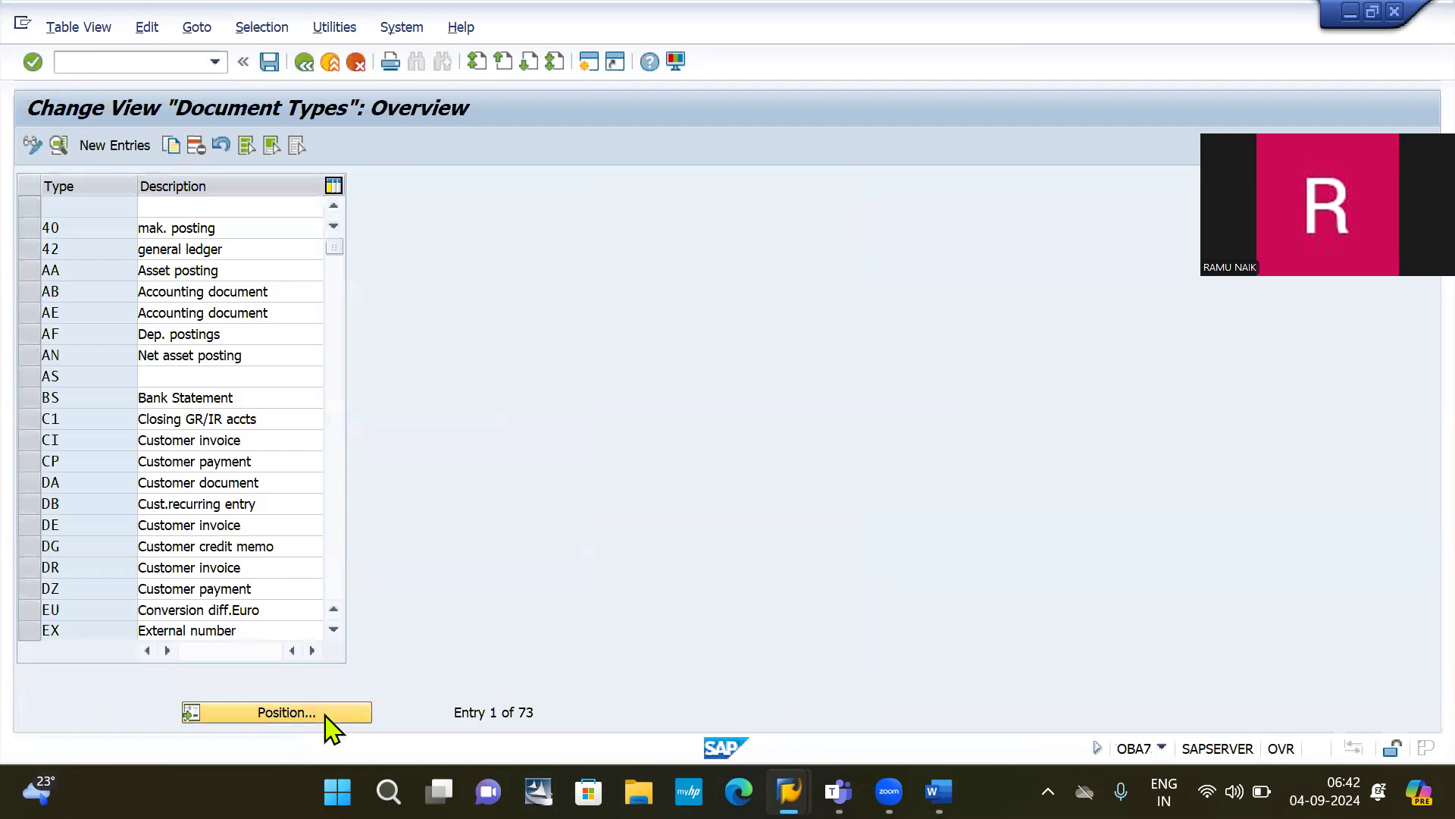
# Step: Locate document type X1 and review company 2030's accounting-document number range intervals
pyautogui.write('X')
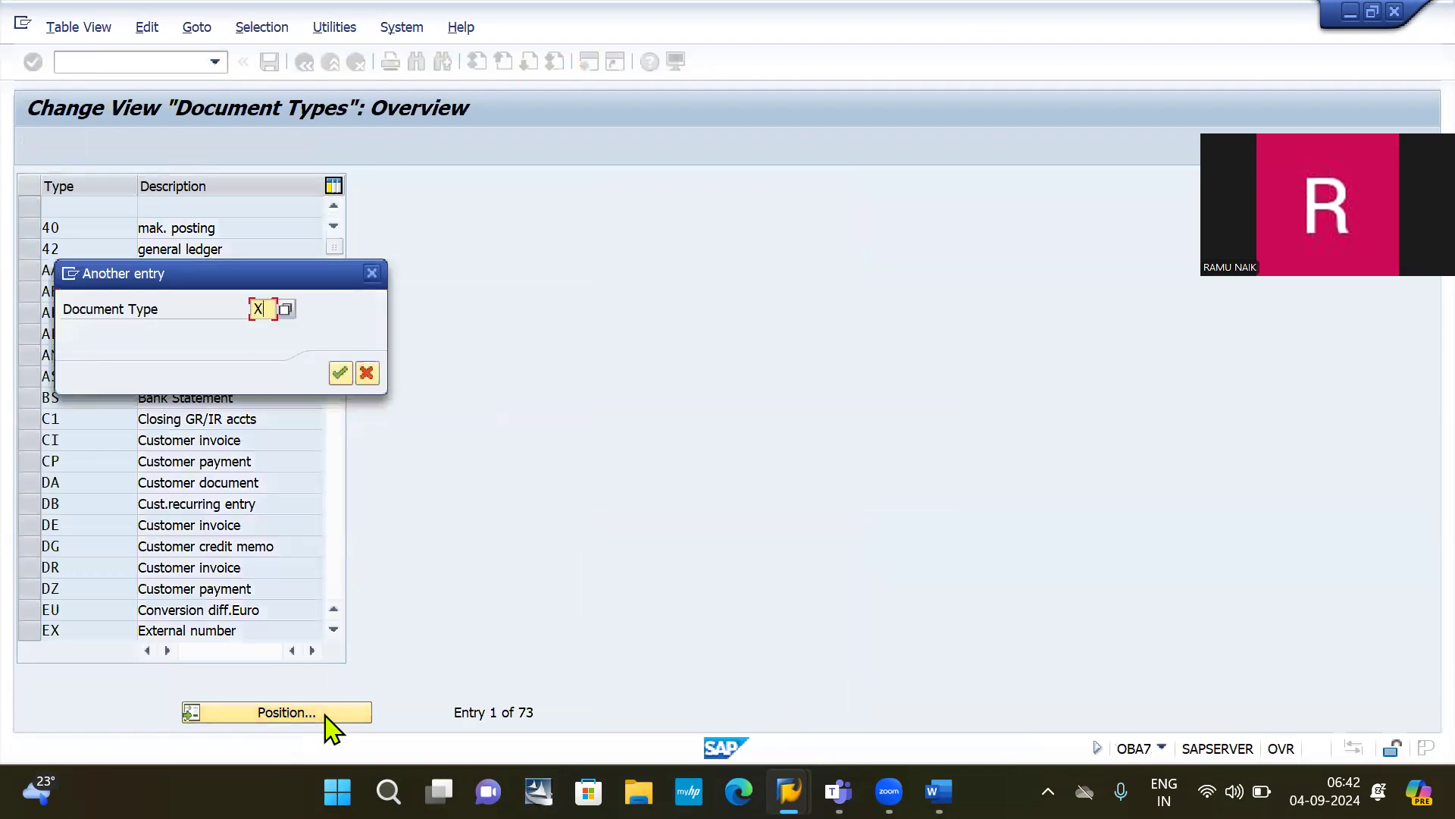
pyautogui.write('1')
pyautogui.press('Return')
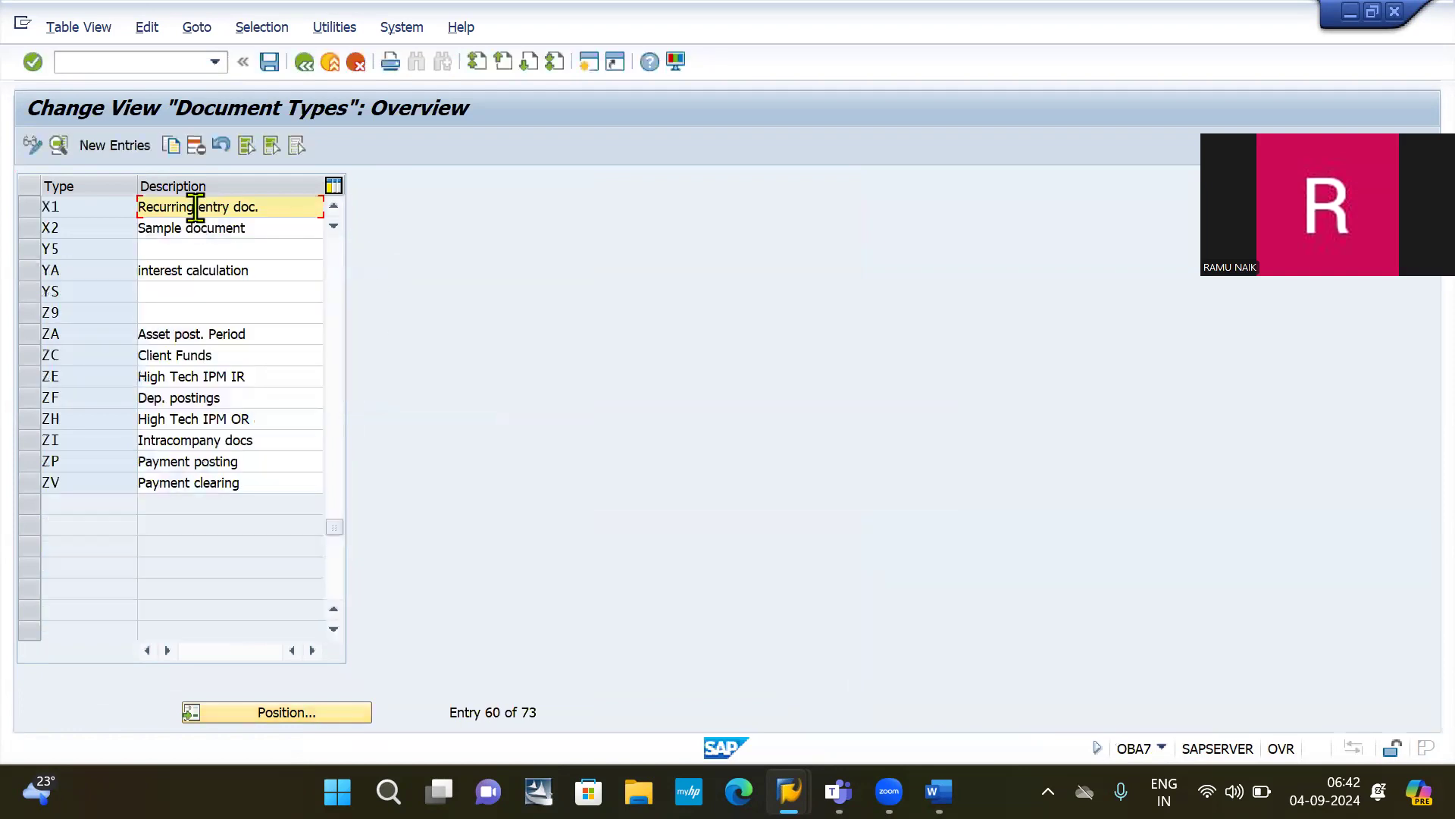
pyautogui.doubleClick(195, 206)
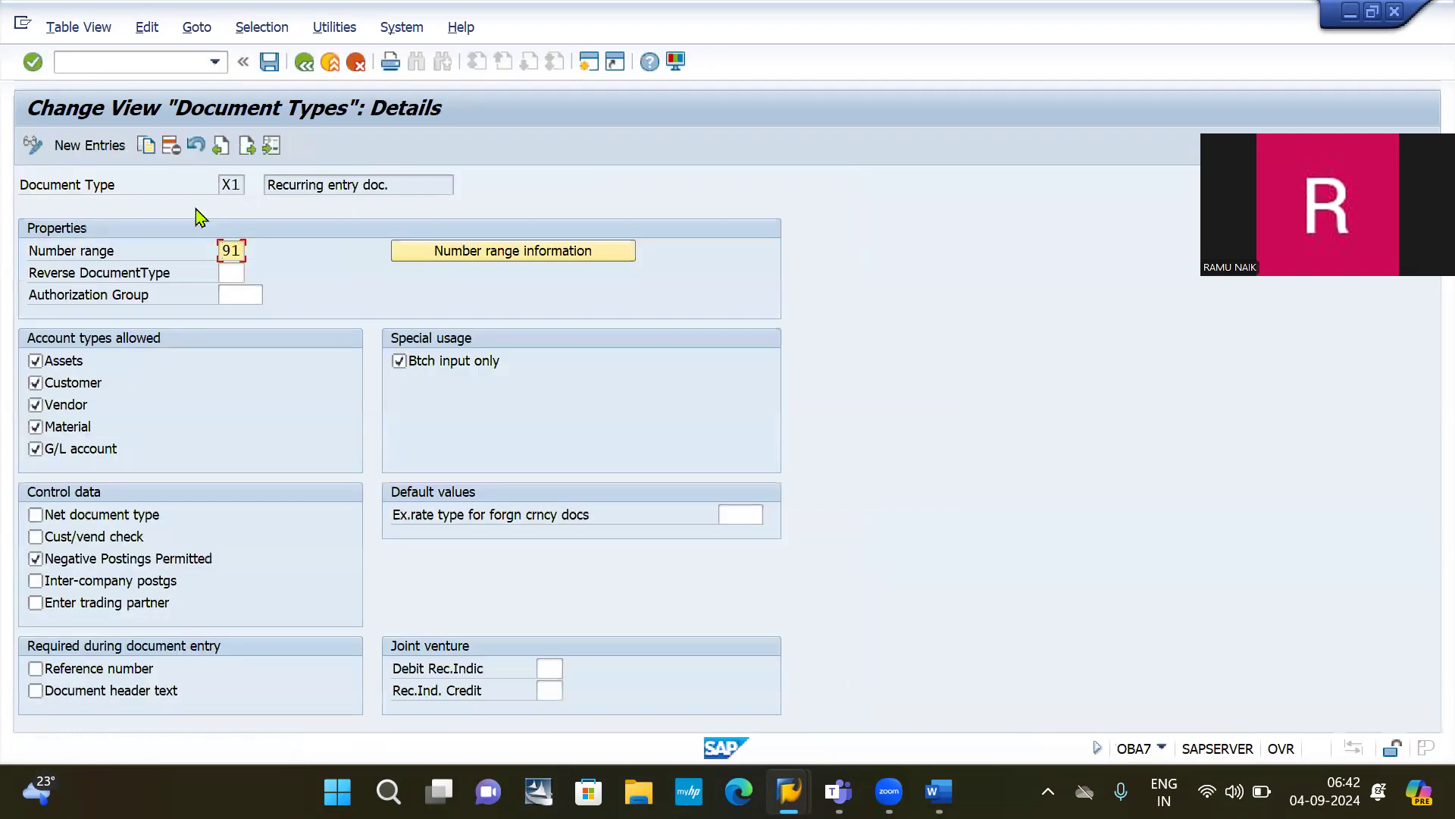
pyautogui.click(512, 255)
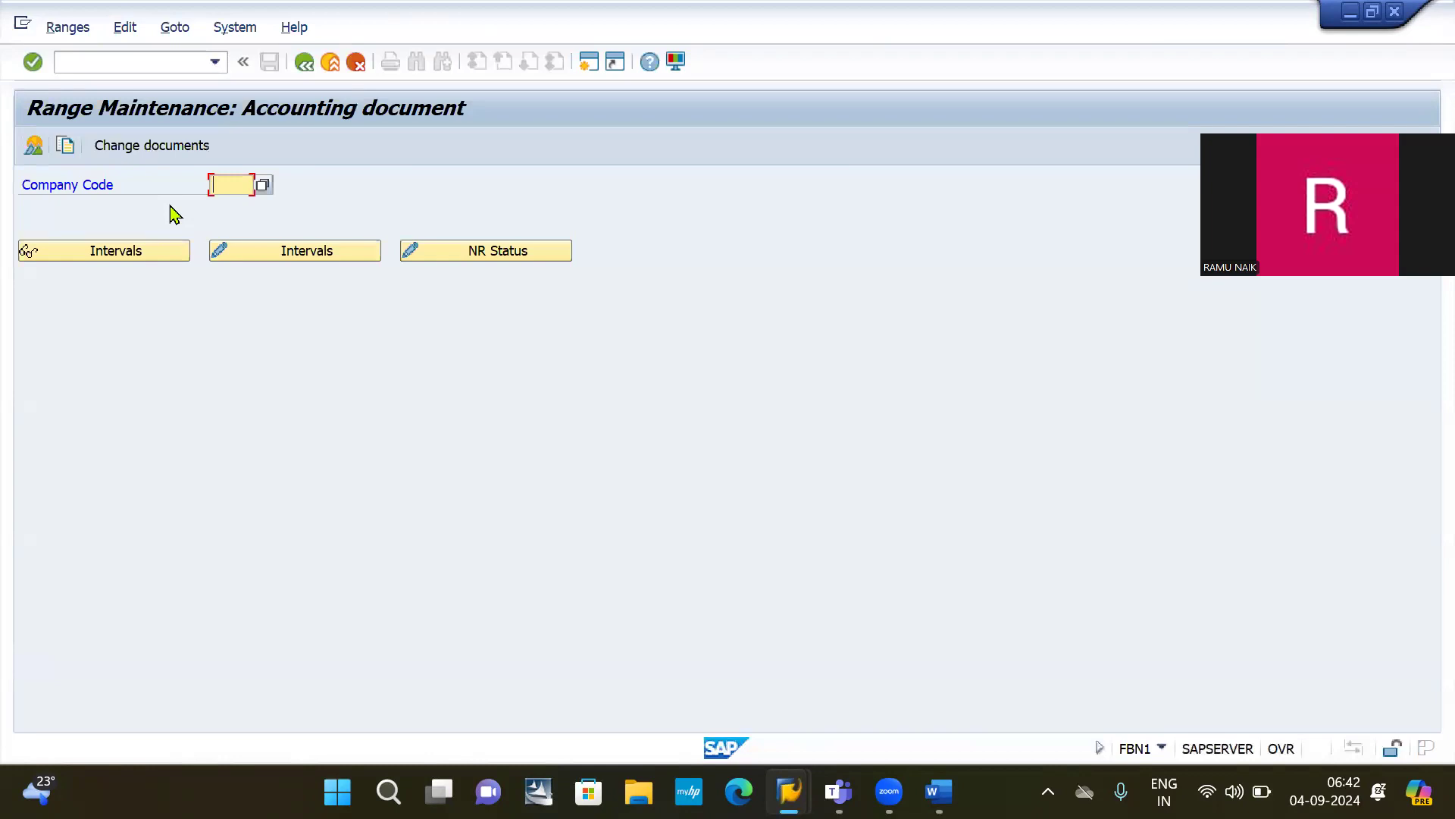
pyautogui.write('2030')
pyautogui.click(305, 255)
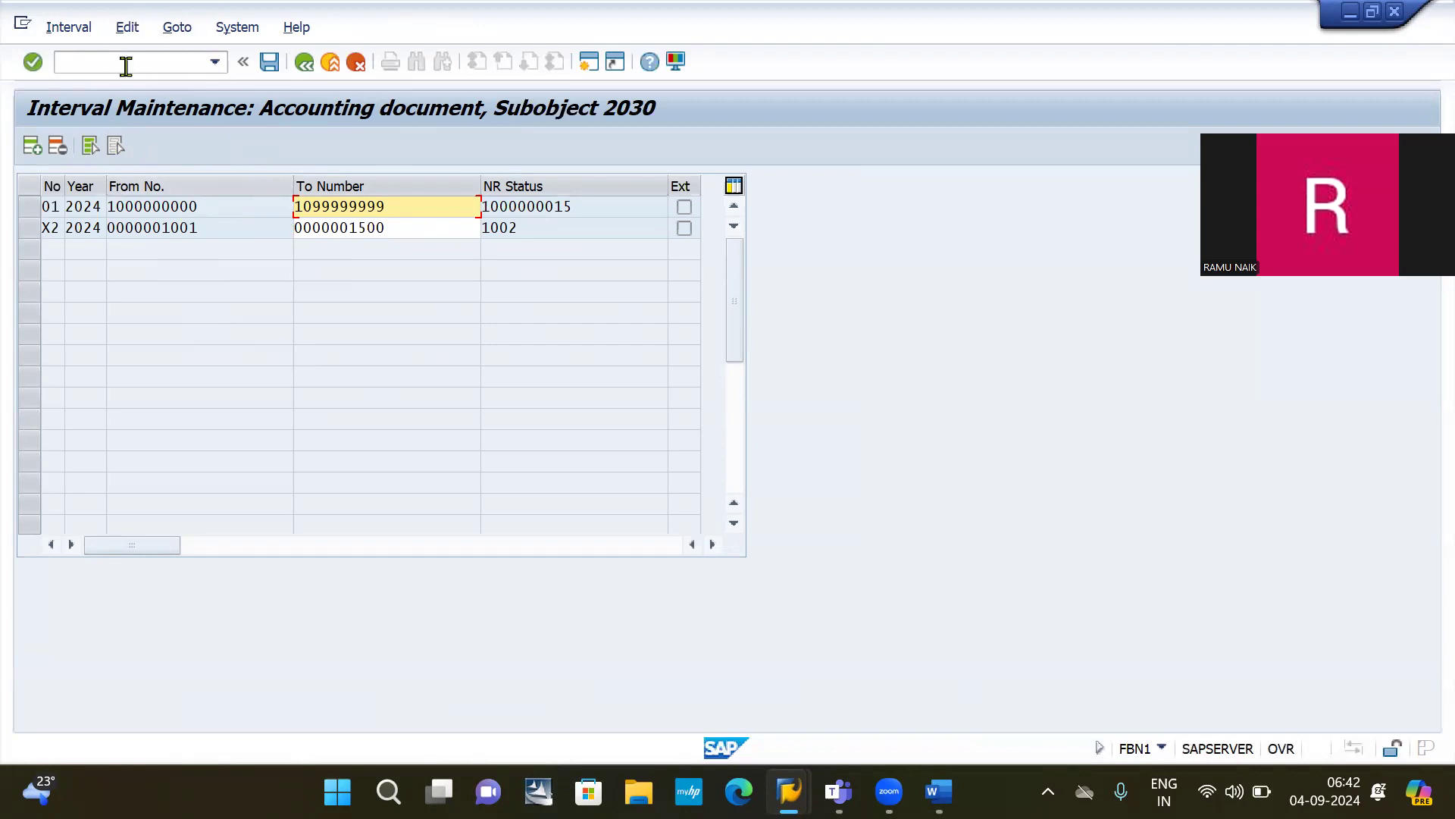
# Step: Return to the SAP Easy Access menu with /N
pyautogui.click(125, 64)
pyautogui.write('/N')
pyautogui.press('Return')
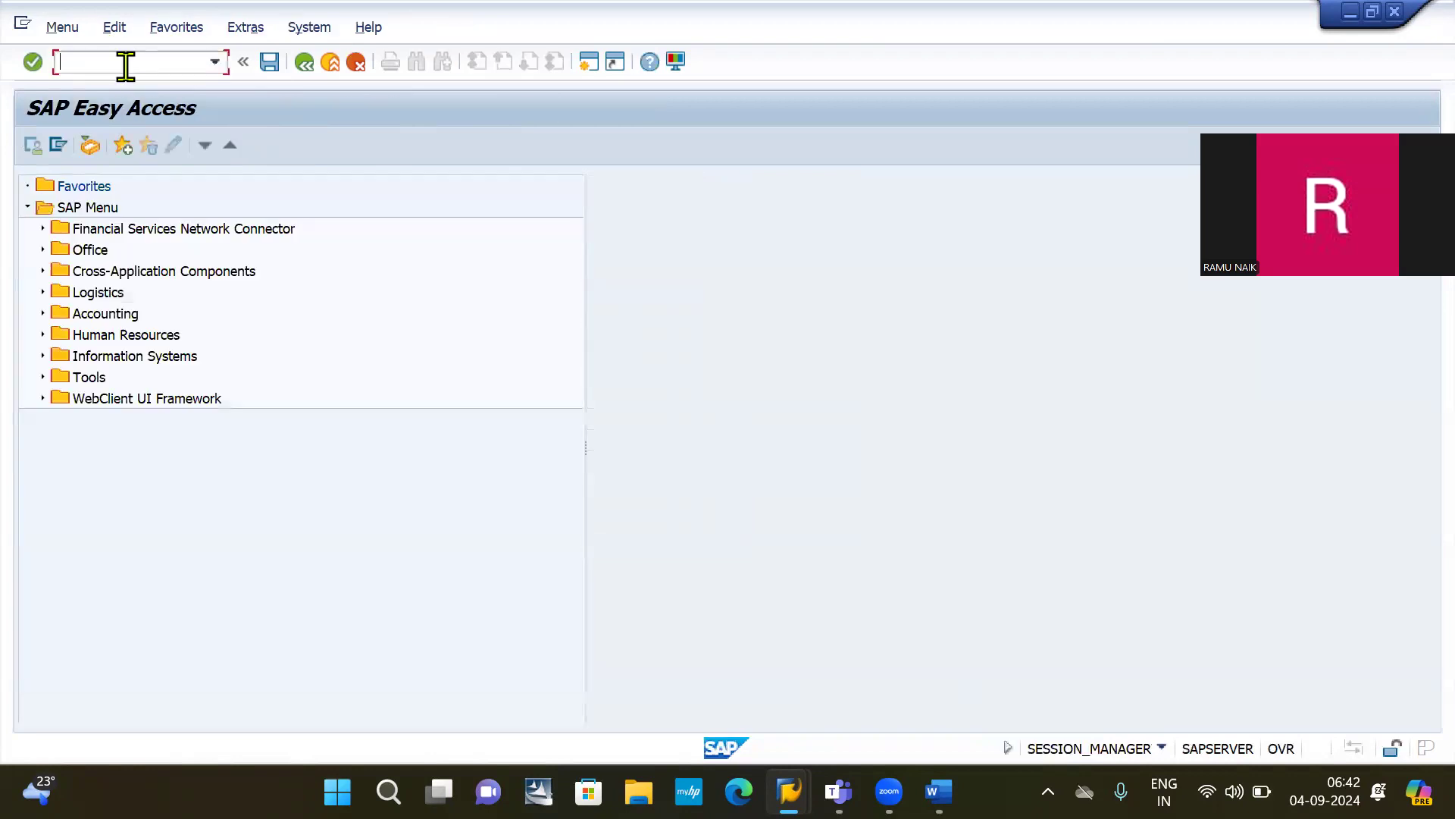
# Step: Open company code 2030's accounting-document intervals in FBN1 for editing
pyautogui.write('F')
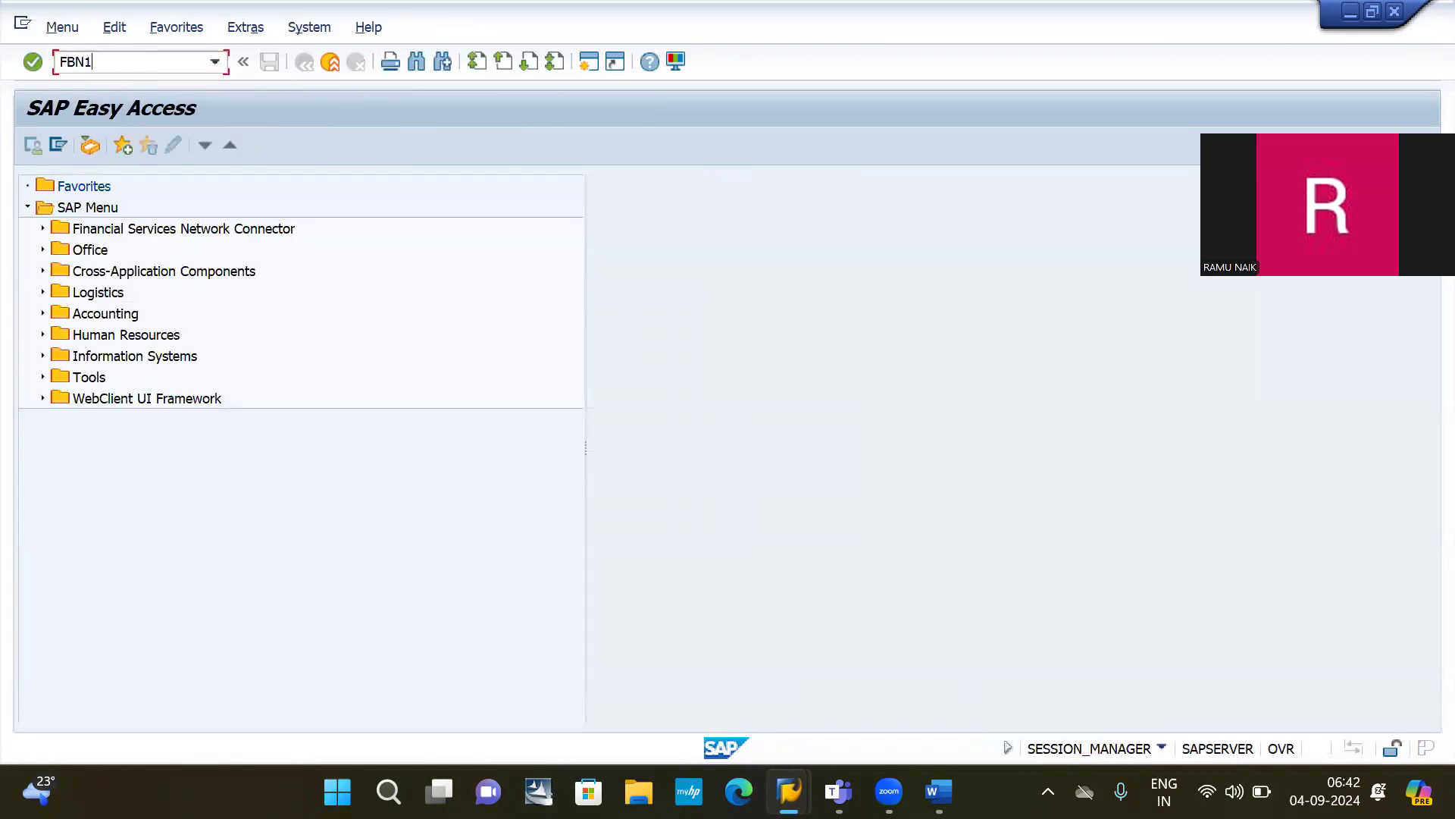
pyautogui.write('BN1')
pyautogui.press('Return')
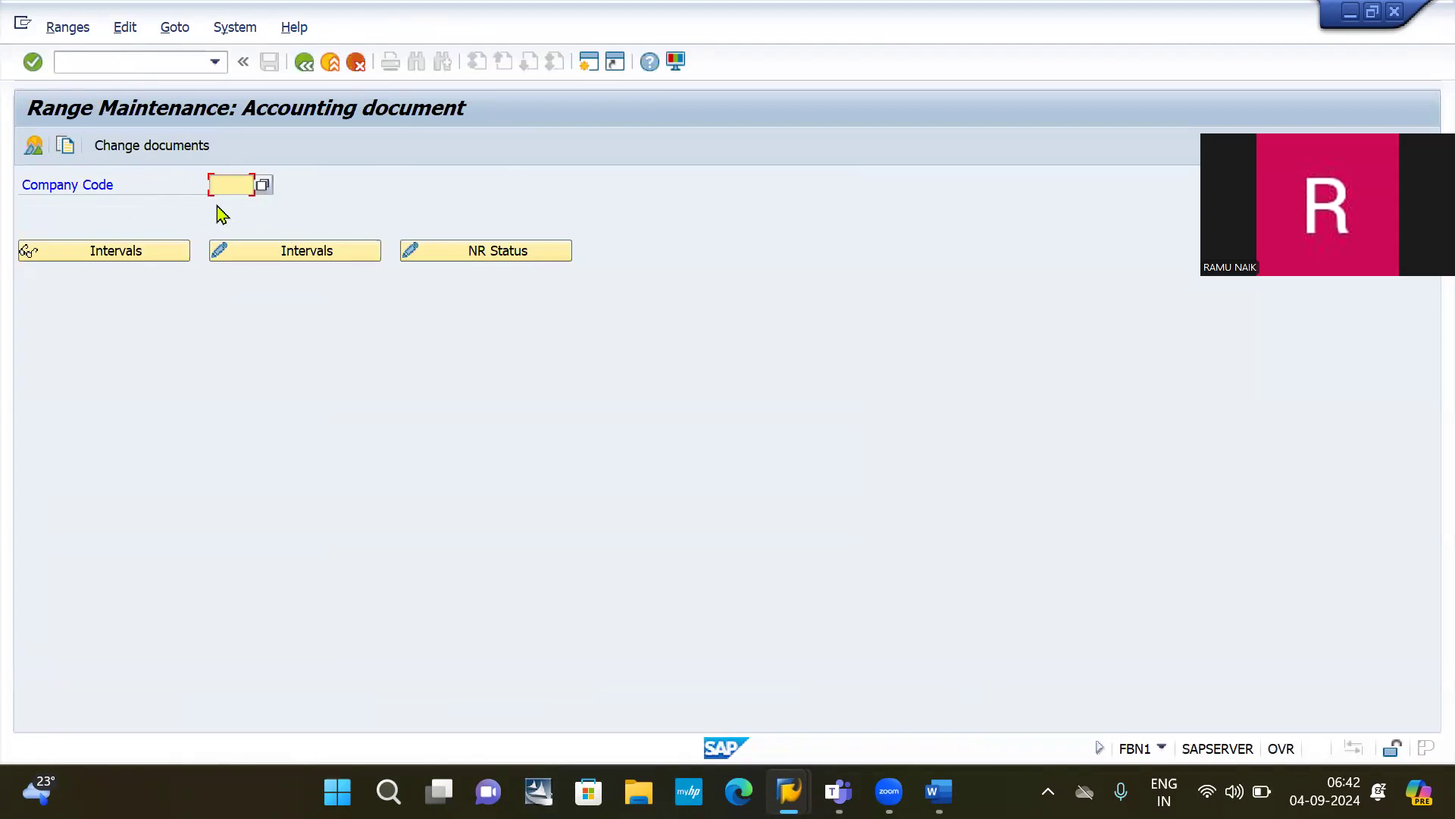
pyautogui.click(220, 205)
pyautogui.click(296, 256)
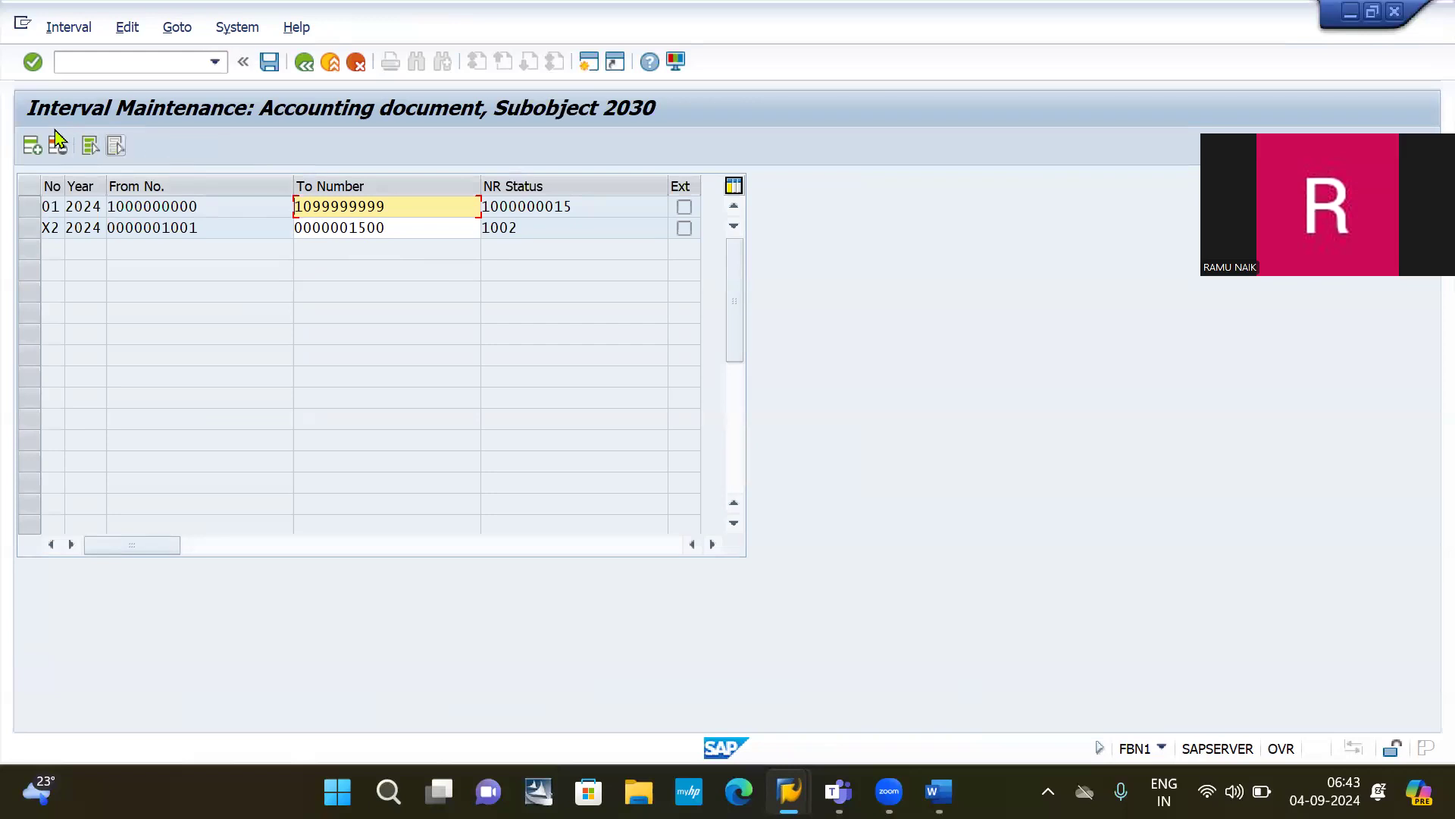
# Step: Insert interval X1 for year 2024 numbered 2001 to 3500
pyautogui.click(32, 147)
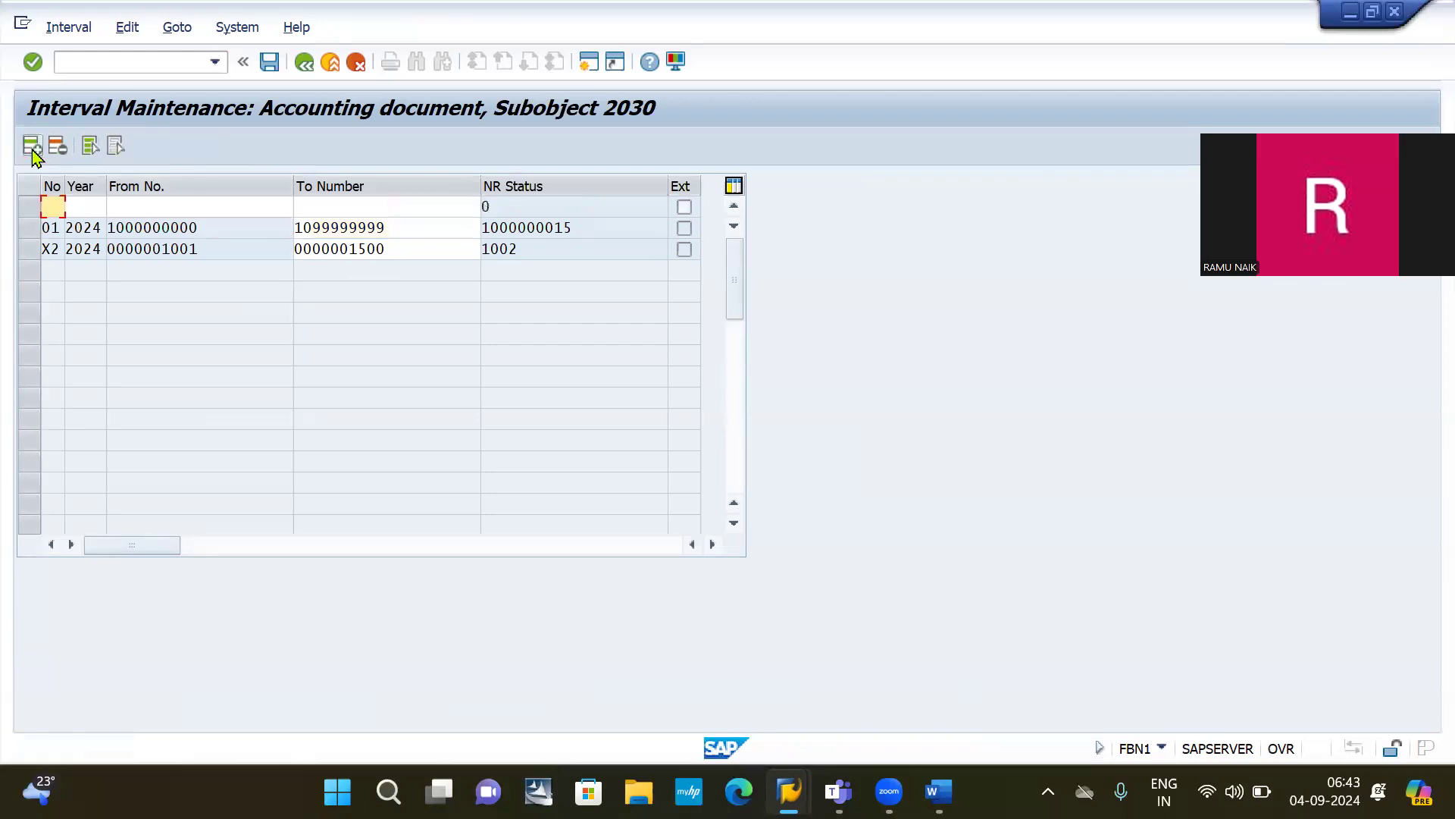
pyautogui.write('X1')
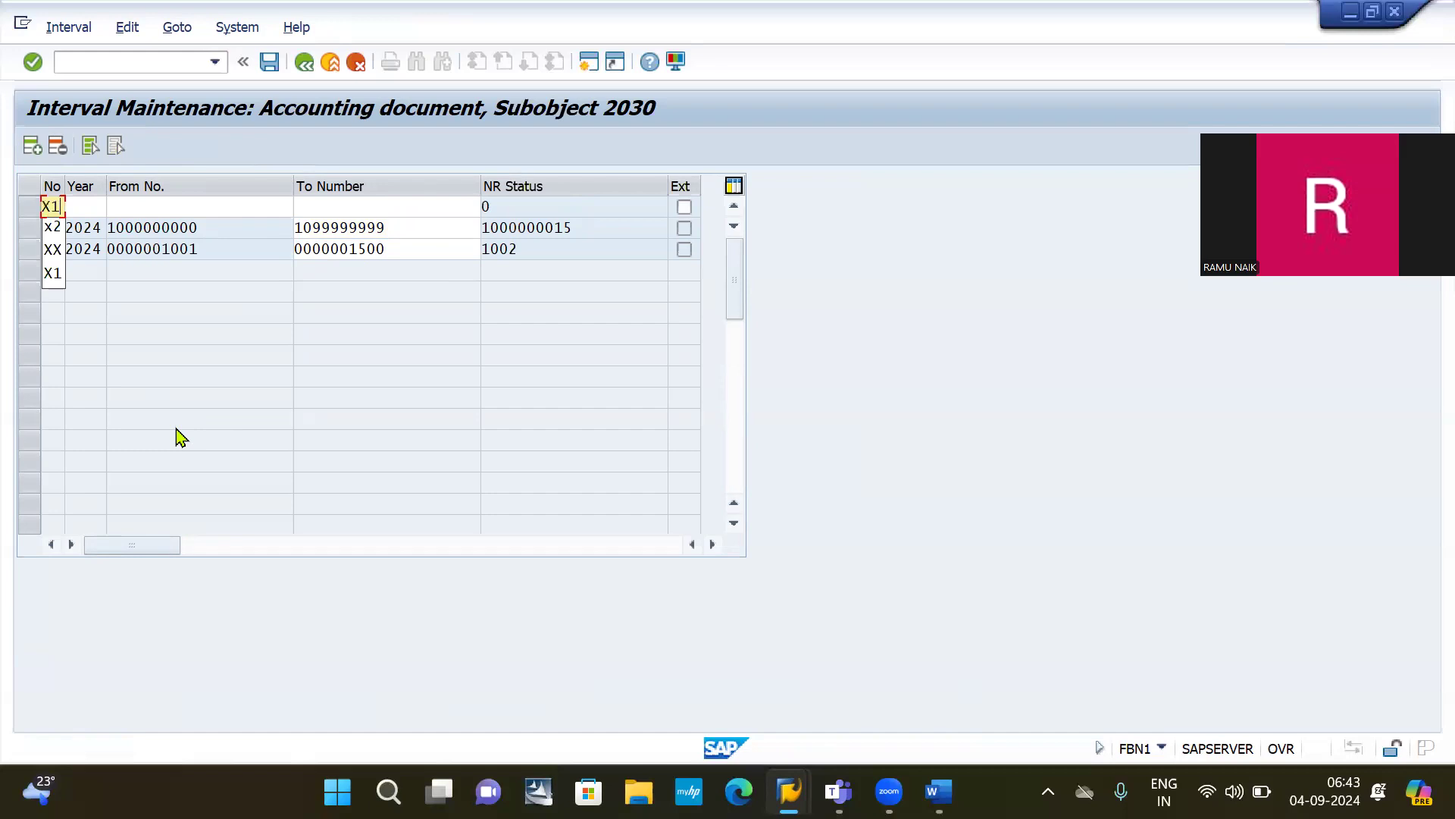
pyautogui.press('Tab')
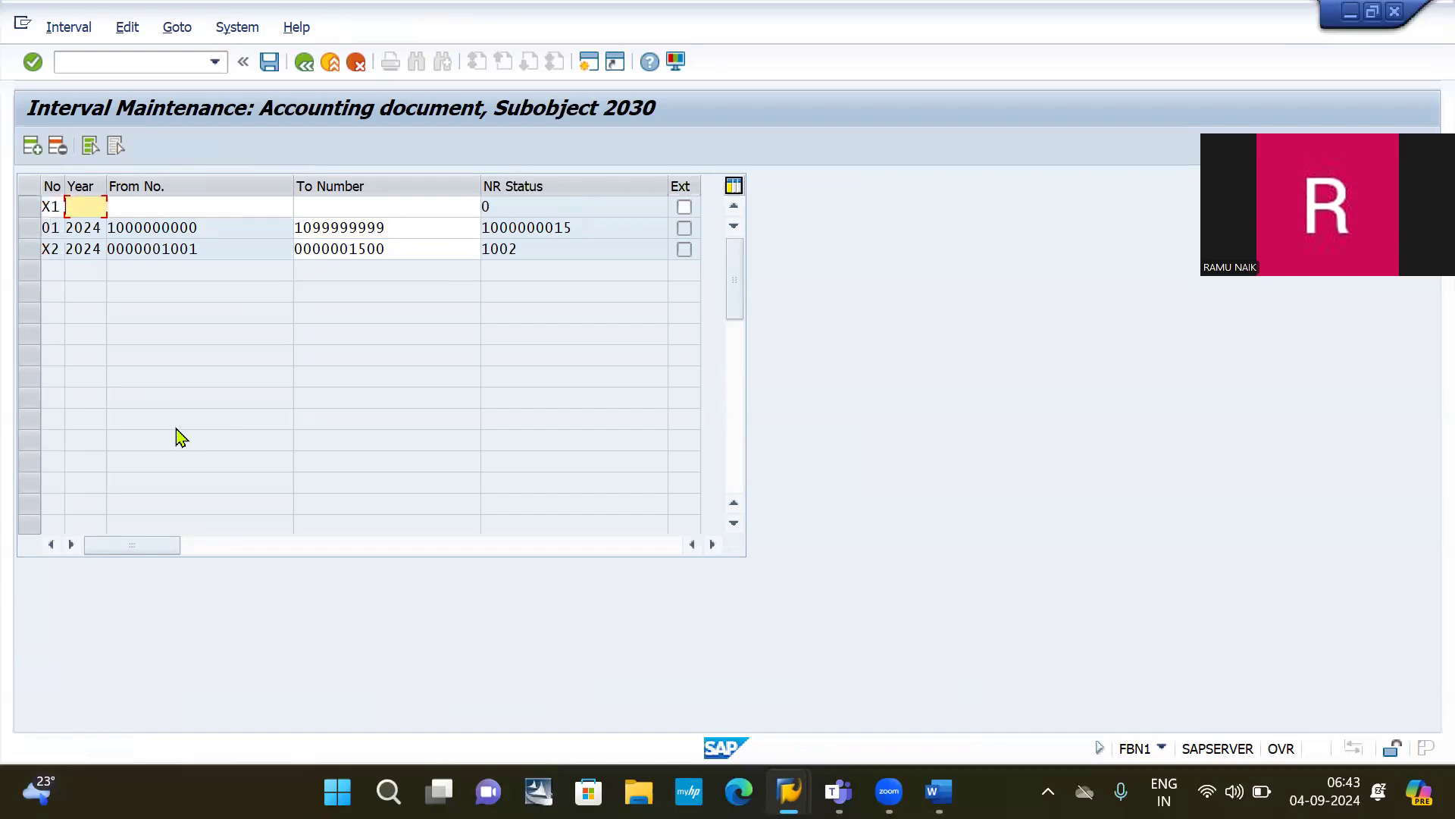
pyautogui.write('2024')
pyautogui.press('Tab')
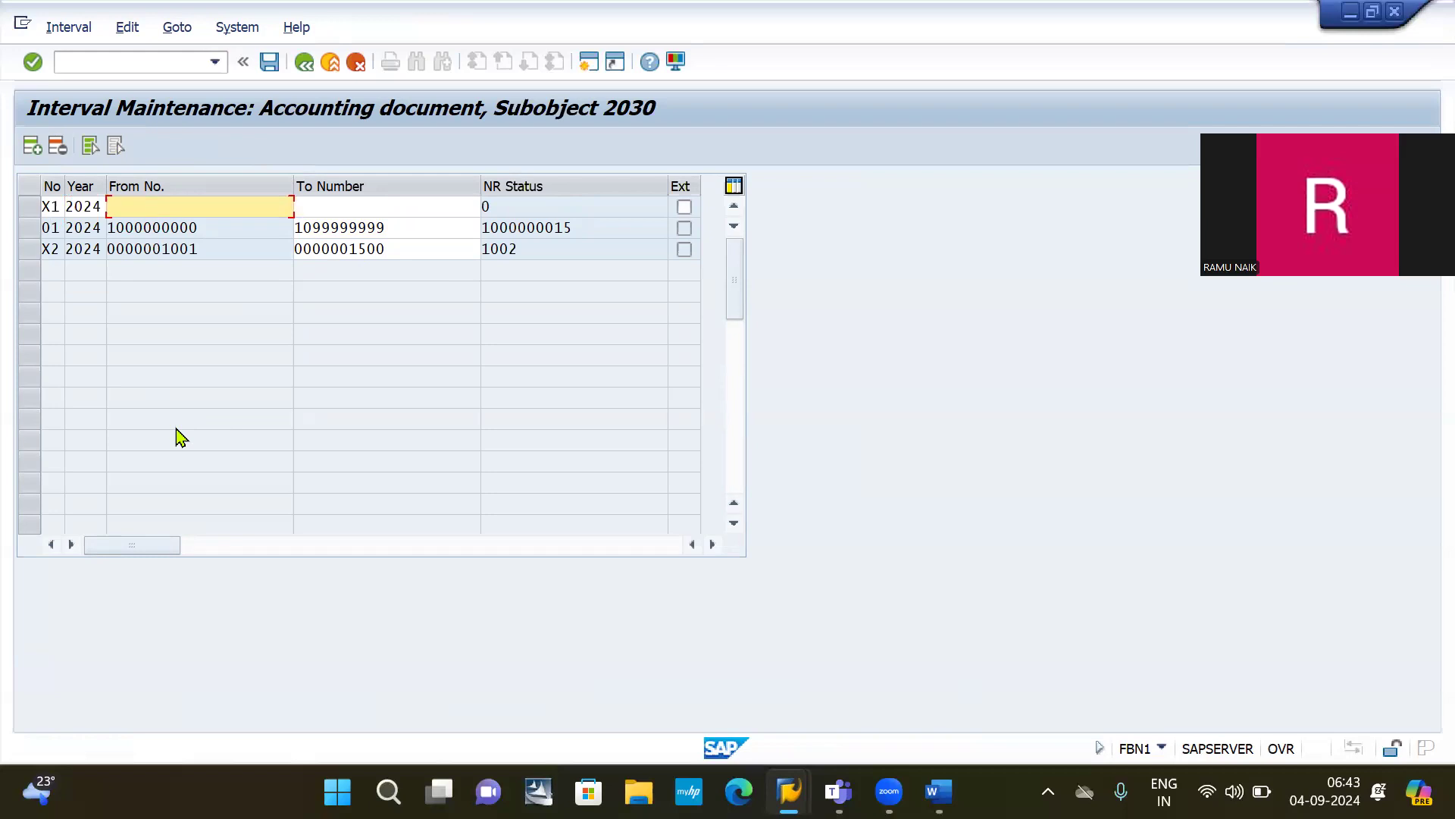
pyautogui.write('2')
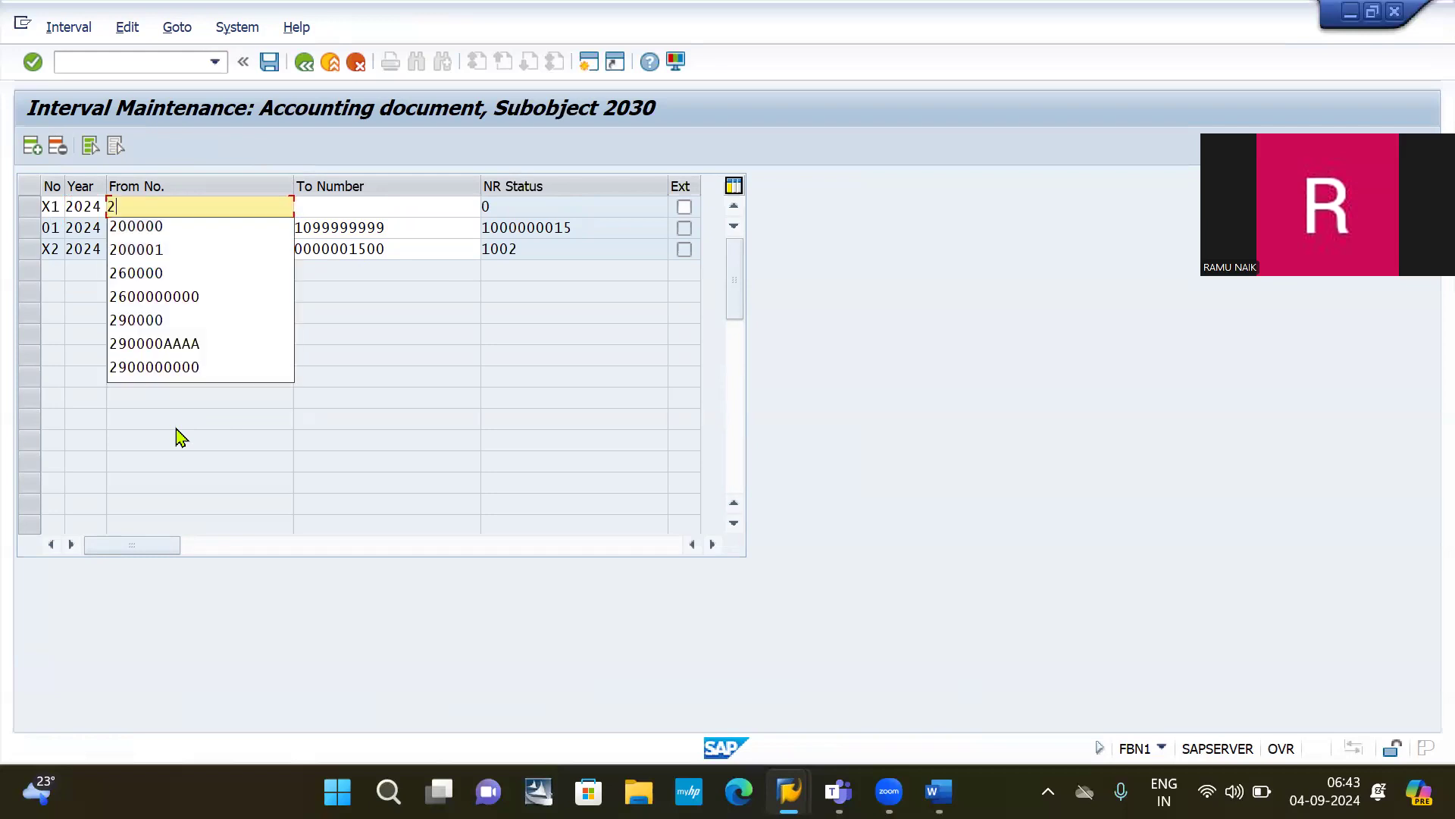
pyautogui.write('00')
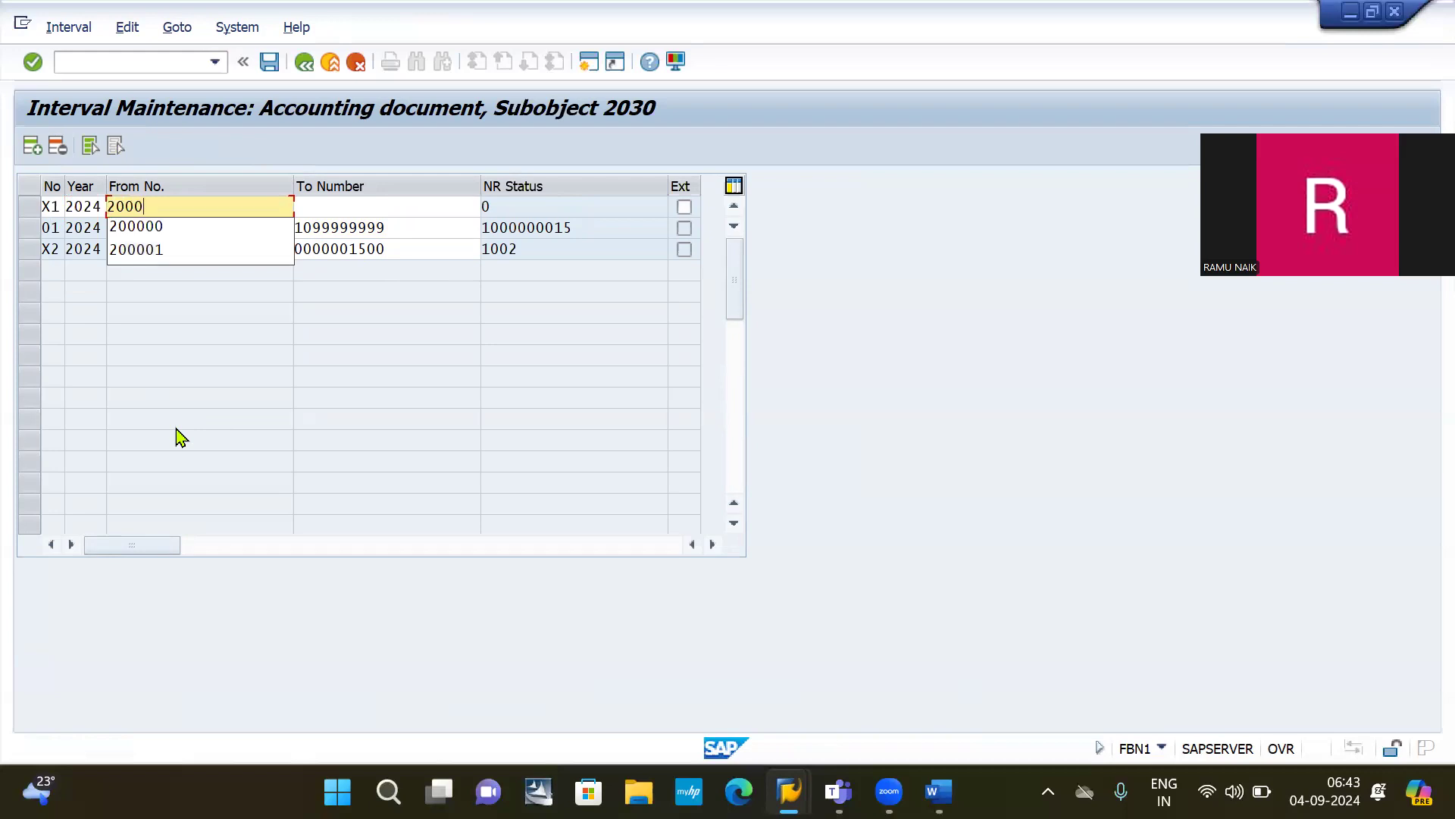
pyautogui.write('0')
pyautogui.press('BackSpace')
pyautogui.write('1')
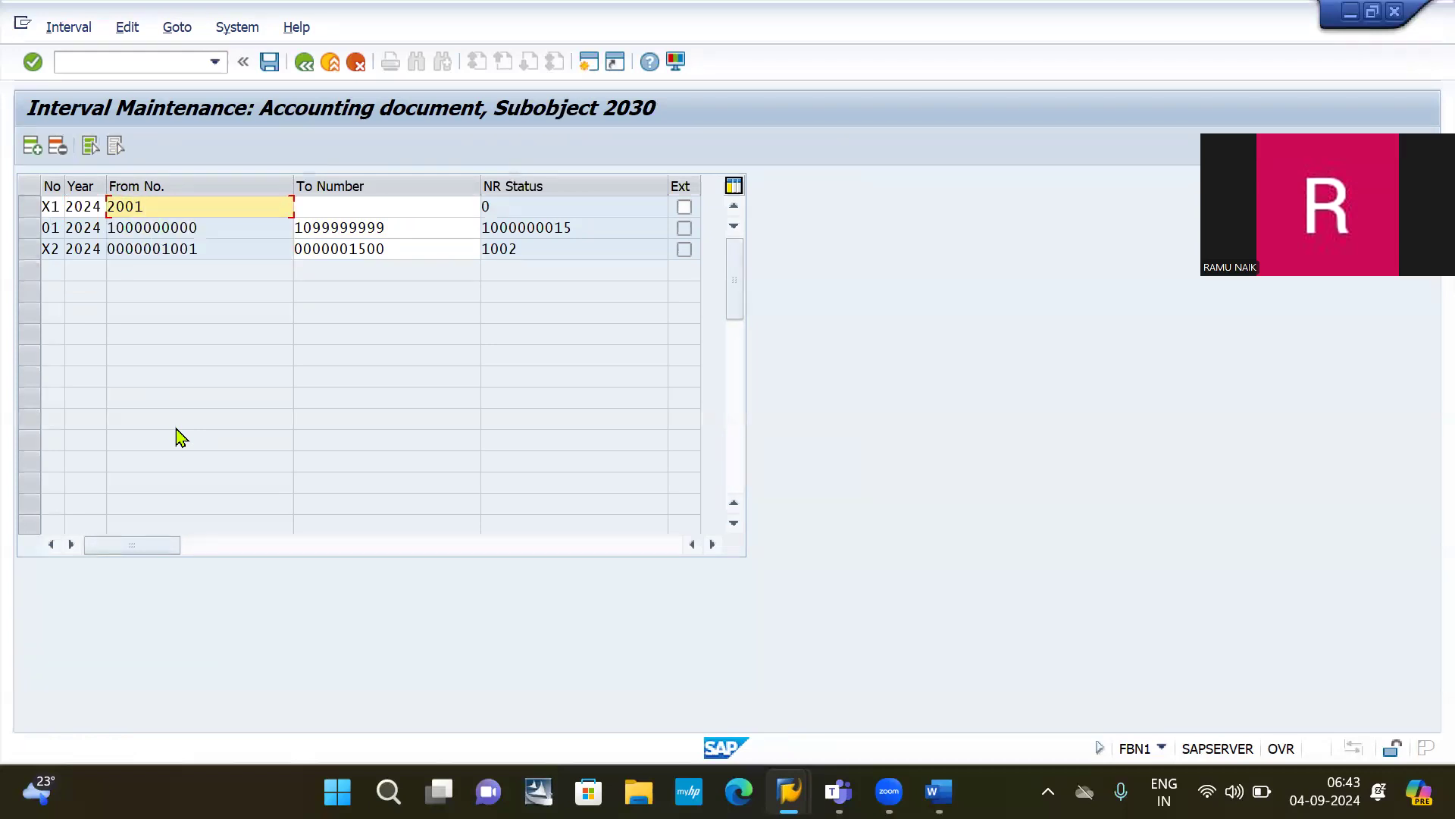
pyautogui.press('Tab')
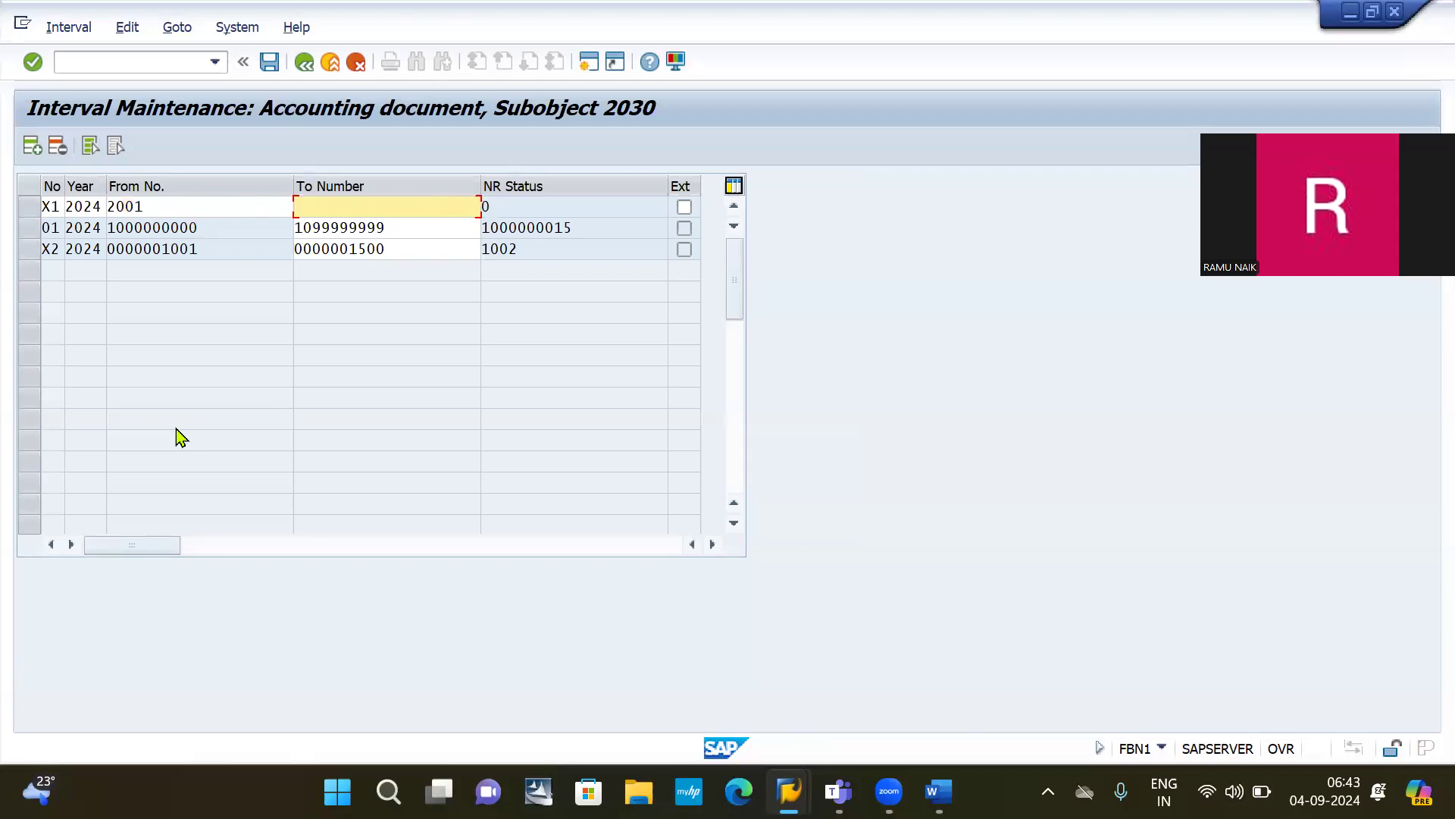
pyautogui.write('3500')
pyautogui.press('Return')
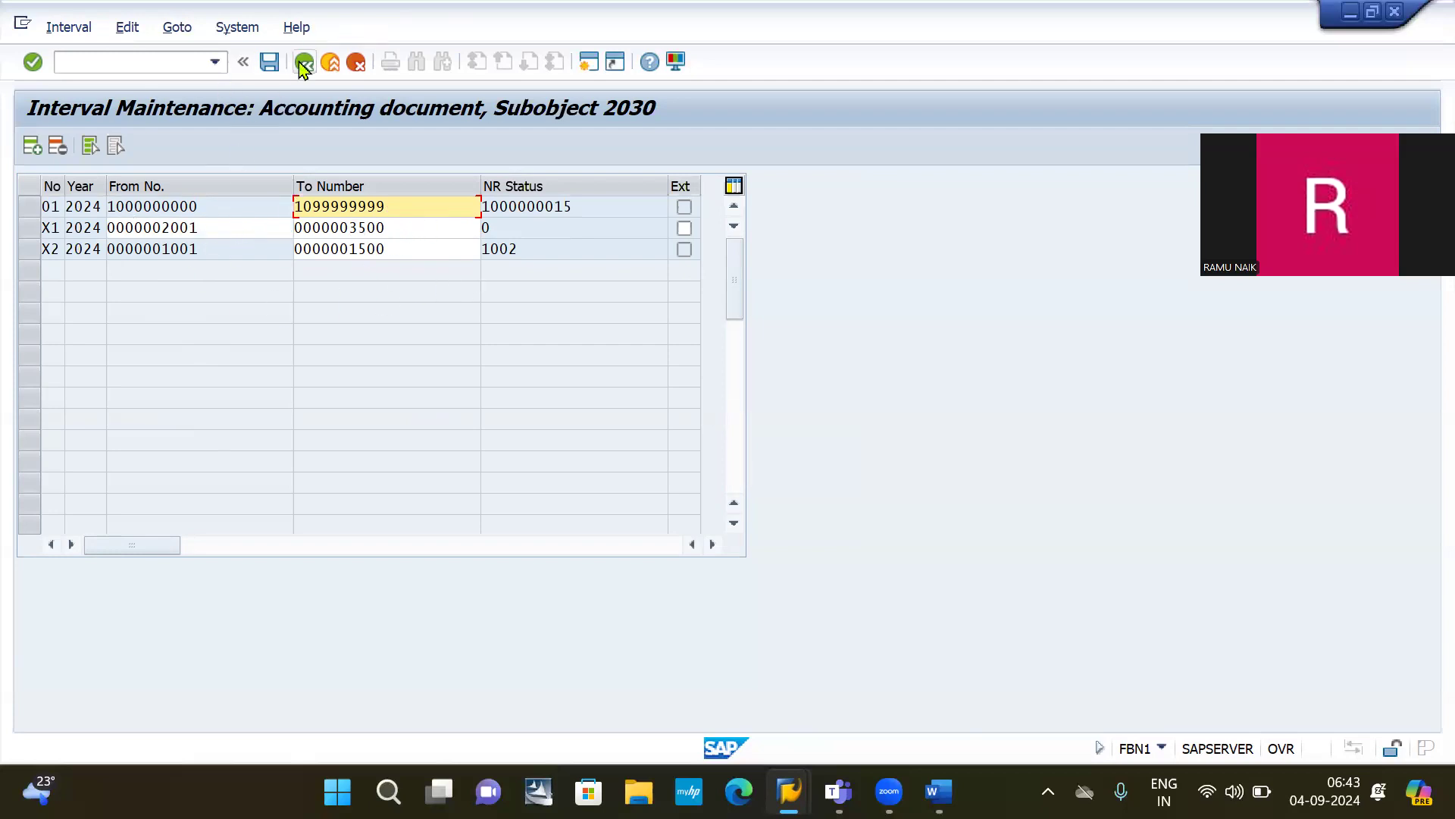
pyautogui.click(264, 73)
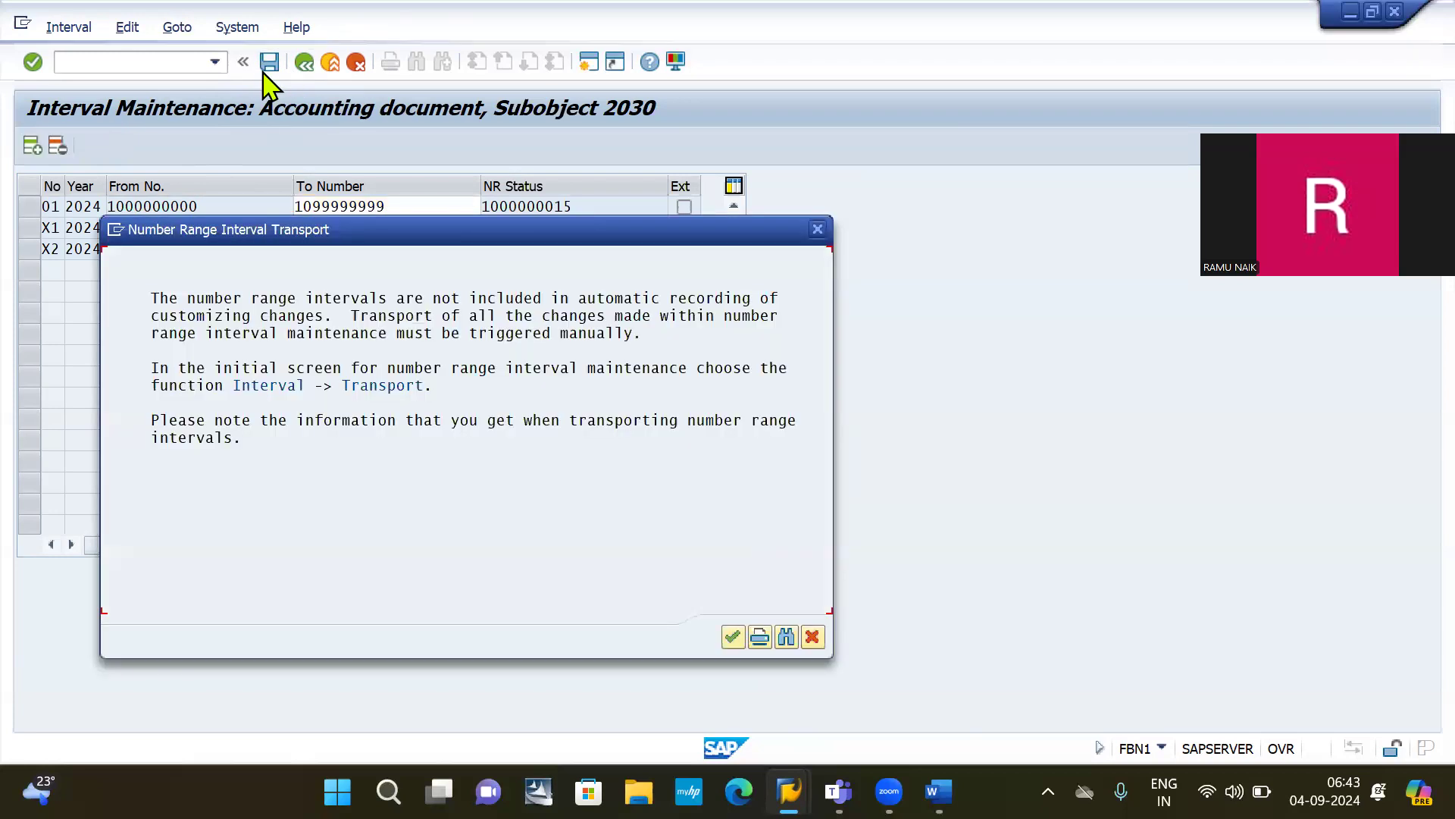
pyautogui.click(735, 637)
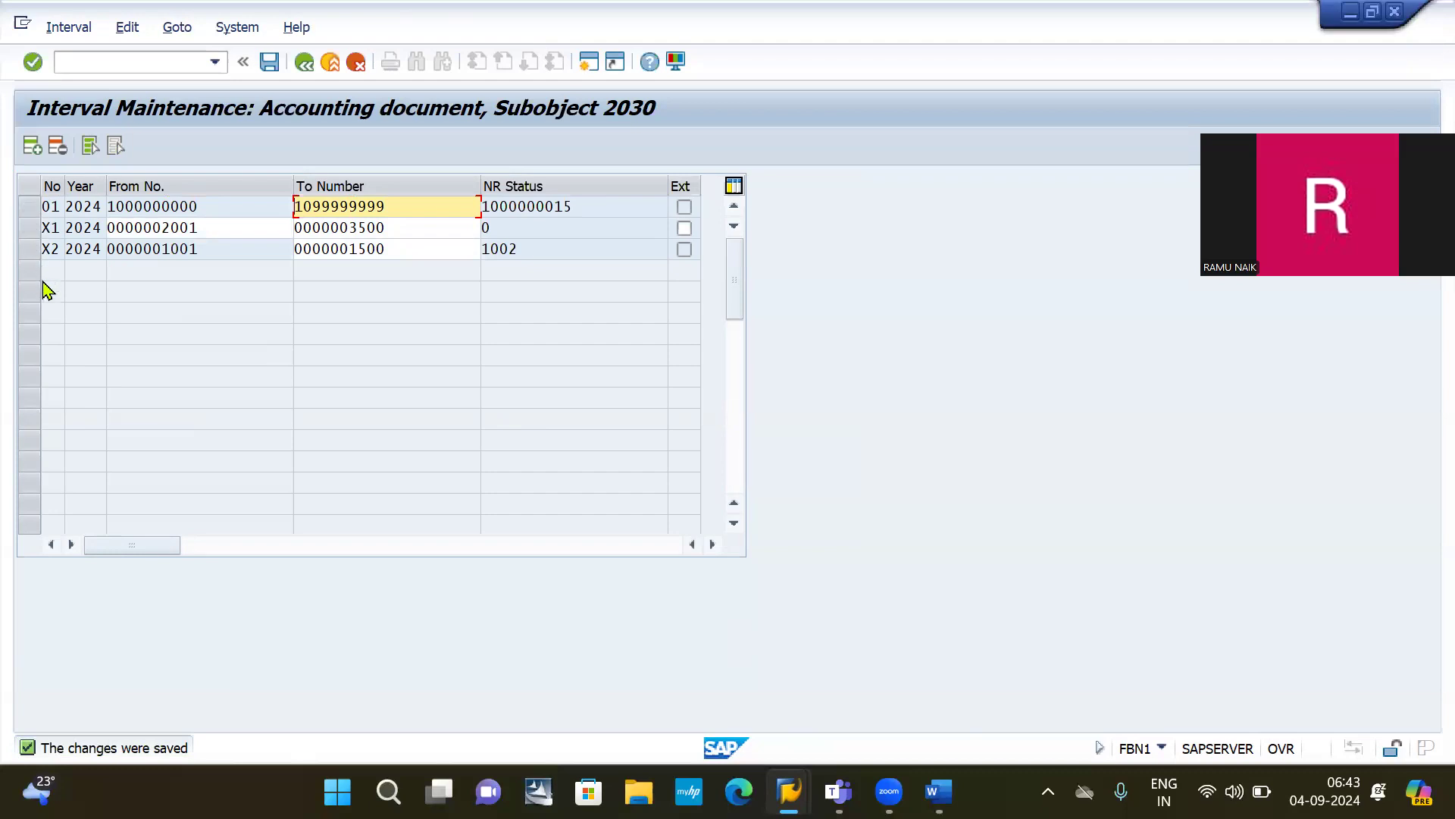
pyautogui.click(26, 207)
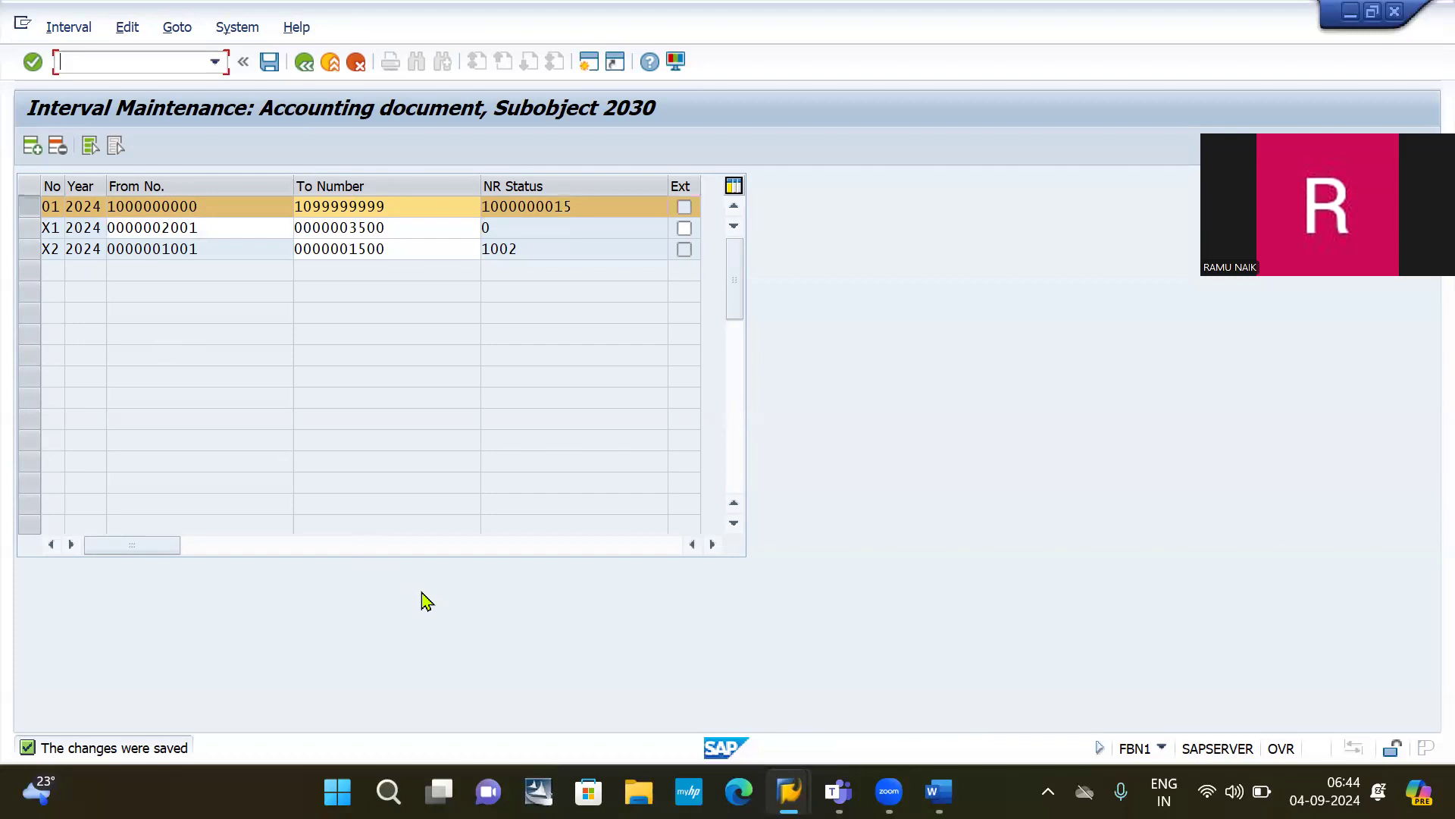
pyautogui.hotkey('alt', 'Tab')
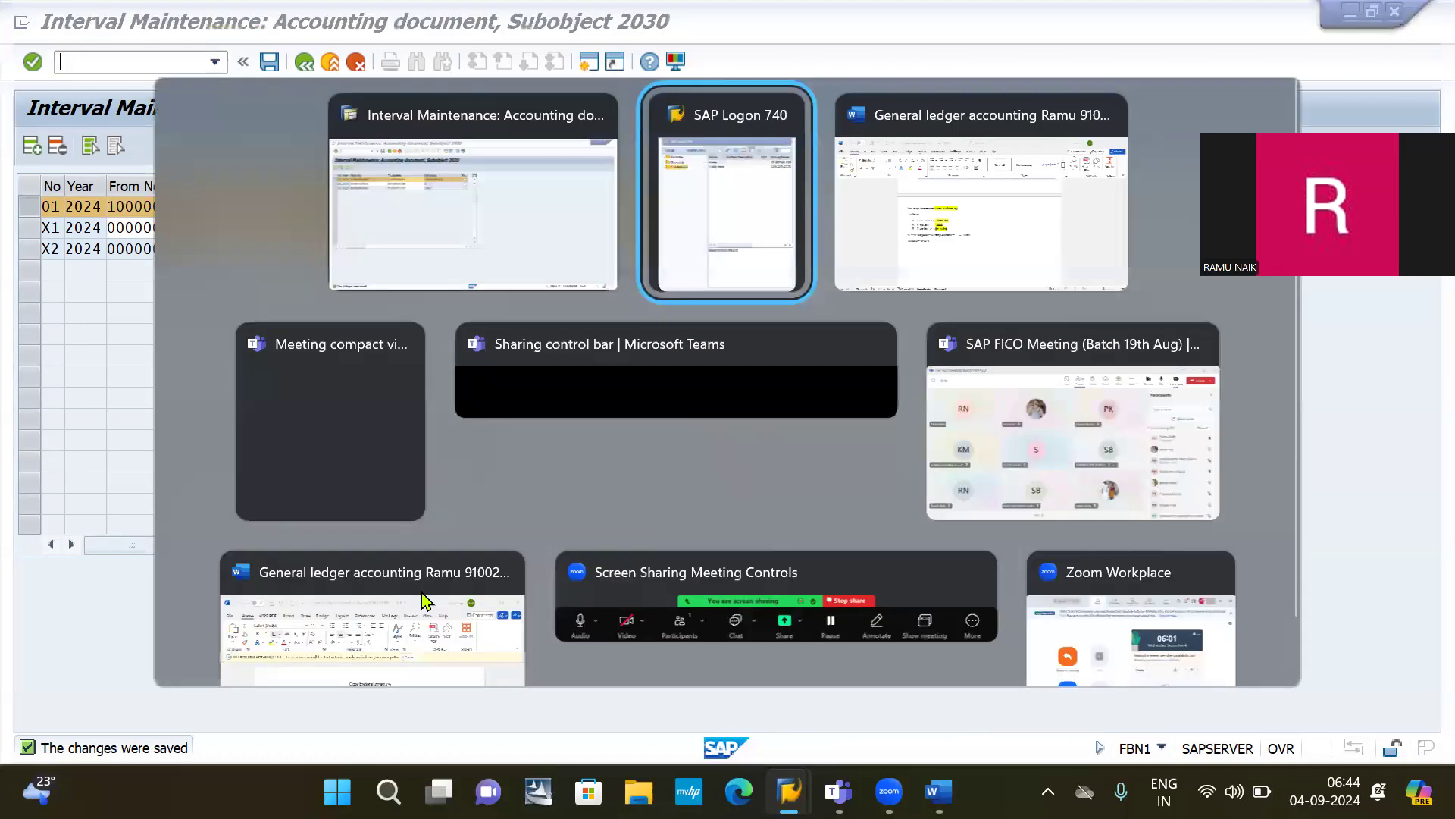
# Step: In Word, add 'Create the recurring document entry: FBD1' under 'Document type: X1', then return to SAP
pyautogui.hotkey('alt', 'Tab')
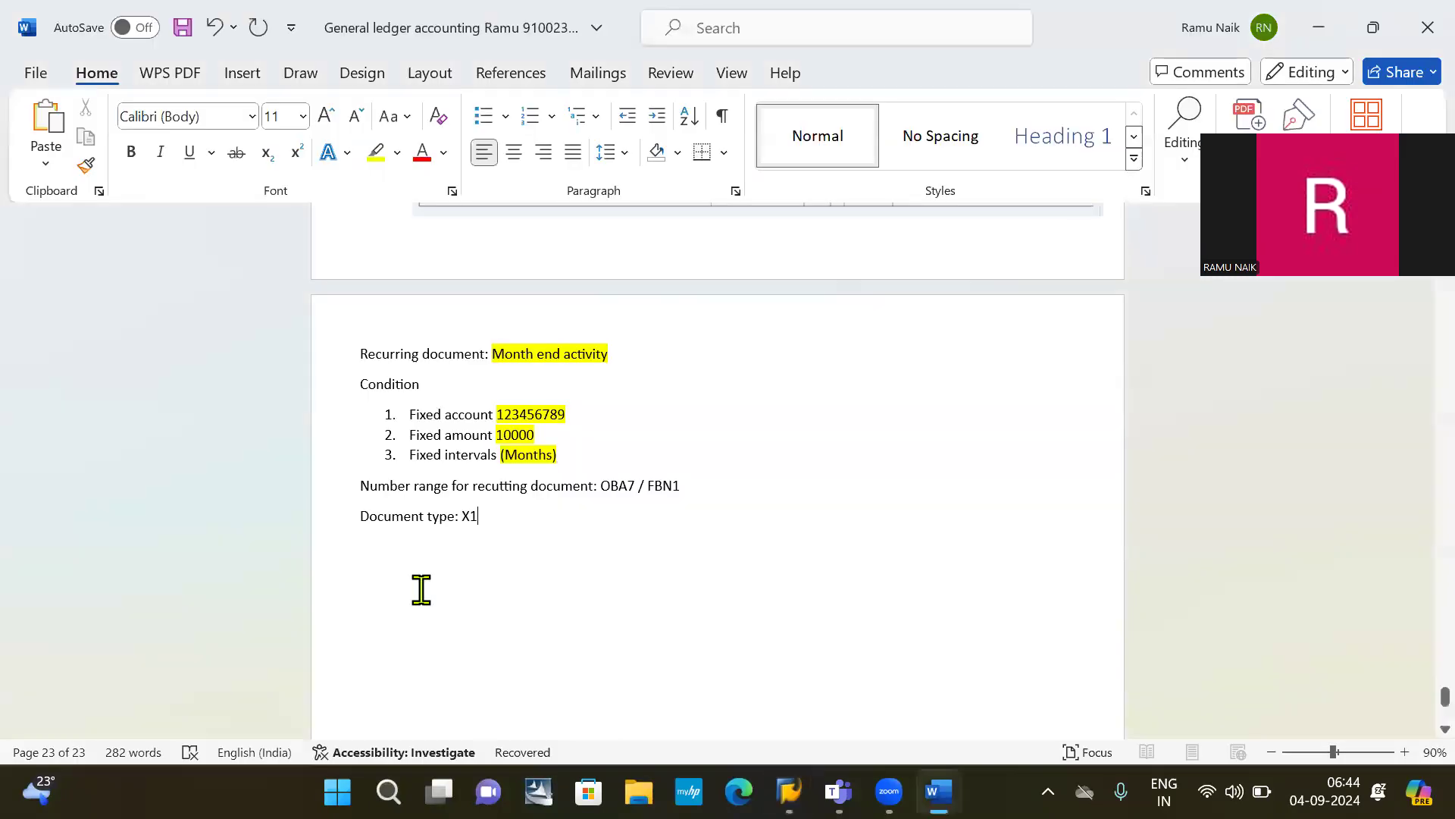
pyautogui.press('Return')
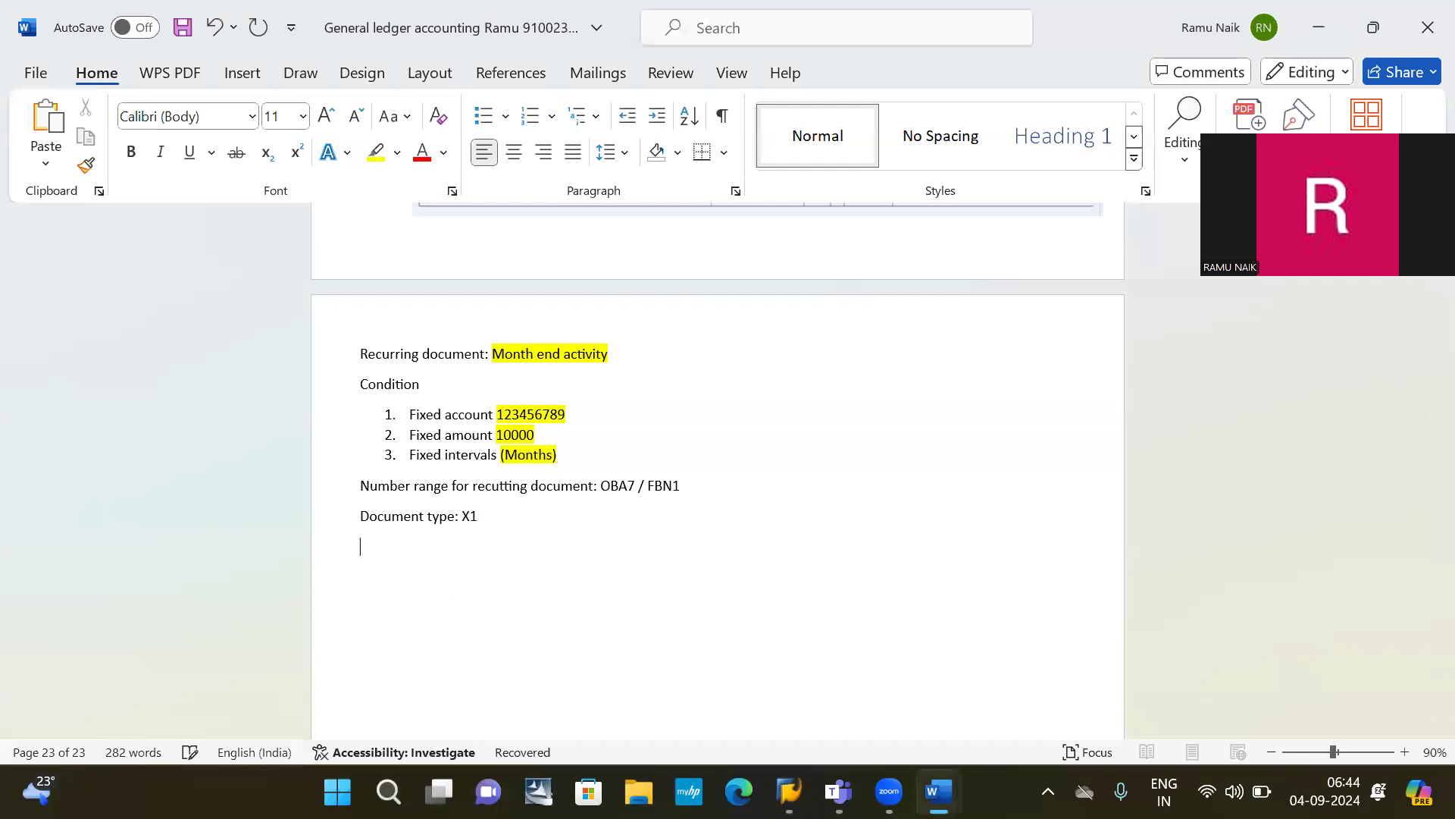
pyautogui.write('CREATE RECURRING')
pyautogui.press('BackSpace')
pyautogui.press('BackSpace')
pyautogui.press('BackSpace')
pyautogui.press('BackSpace')
pyautogui.press('BackSpace')
pyautogui.press('BackSpace')
pyautogui.press('BackSpace')
pyautogui.press('BackSpace')
pyautogui.press('BackSpace')
pyautogui.press('BackSpace')
pyautogui.press('BackSpace')
pyautogui.press('BackSpace')
pyautogui.write('docum')
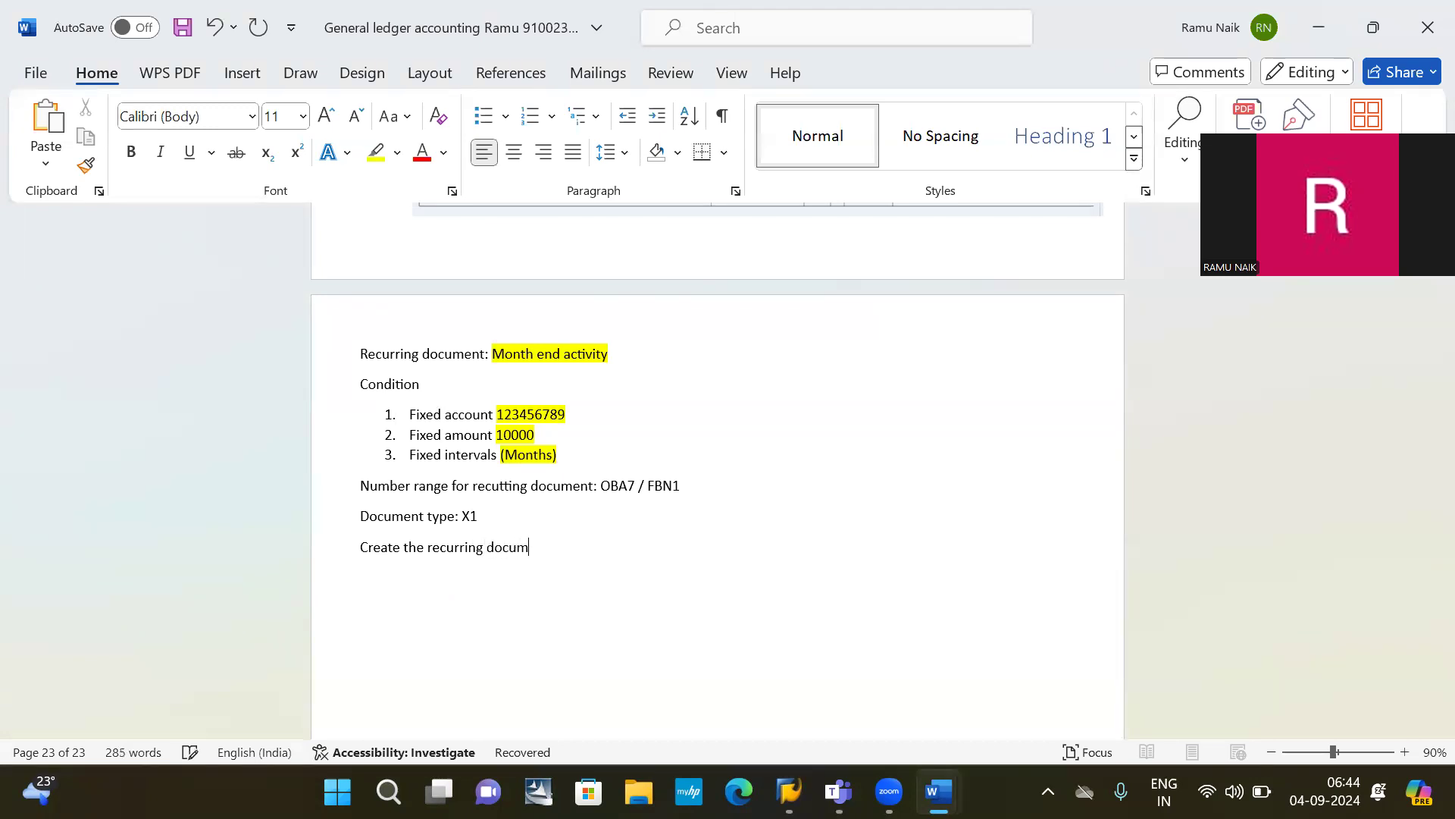
pyautogui.write('ent er')
pyautogui.press('BackSpace')
pyautogui.write(':')
pyautogui.write('FBD1')
pyautogui.hotkey('ctrl', 'shift', 'Left')
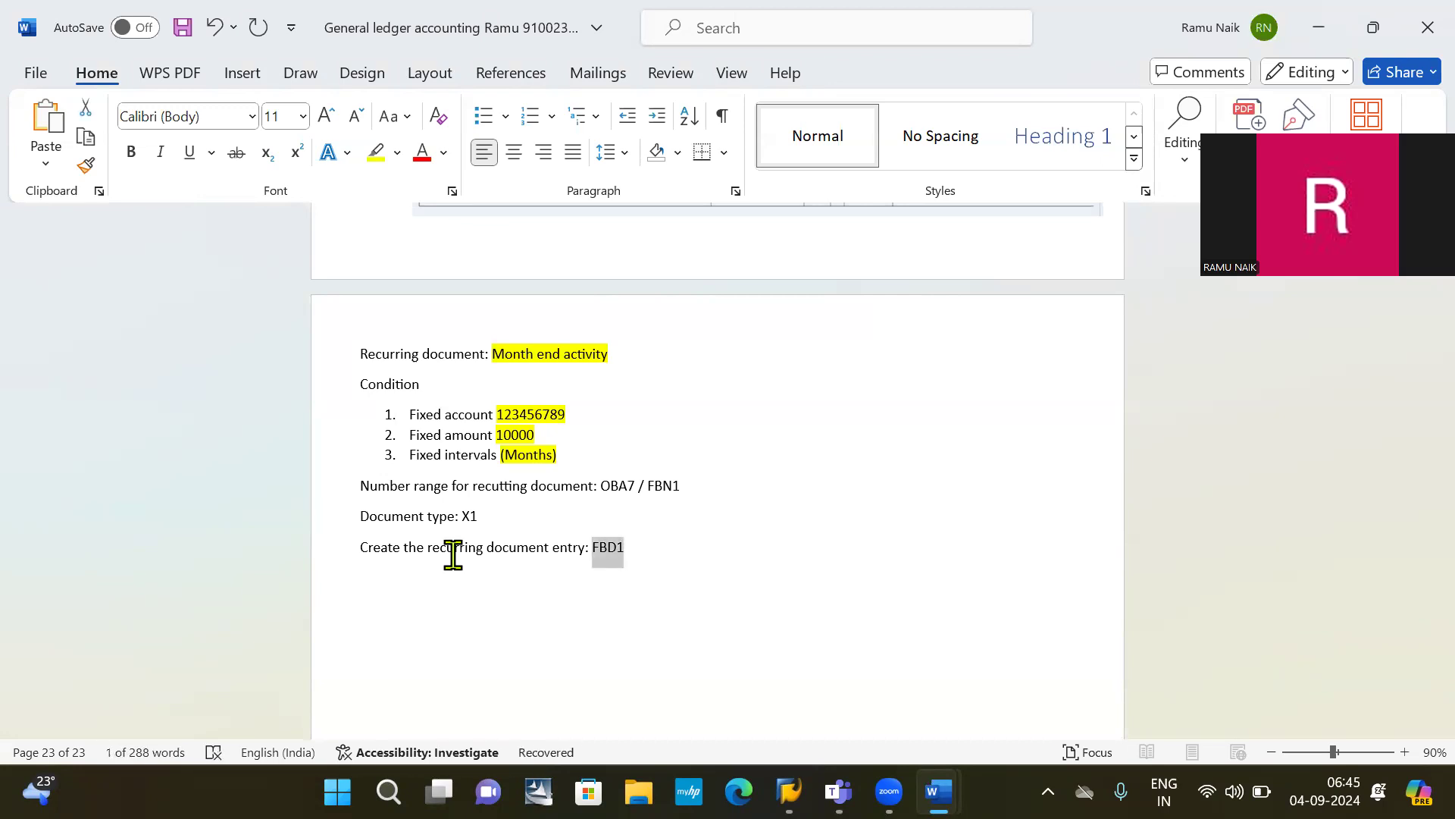
pyautogui.press('Down')
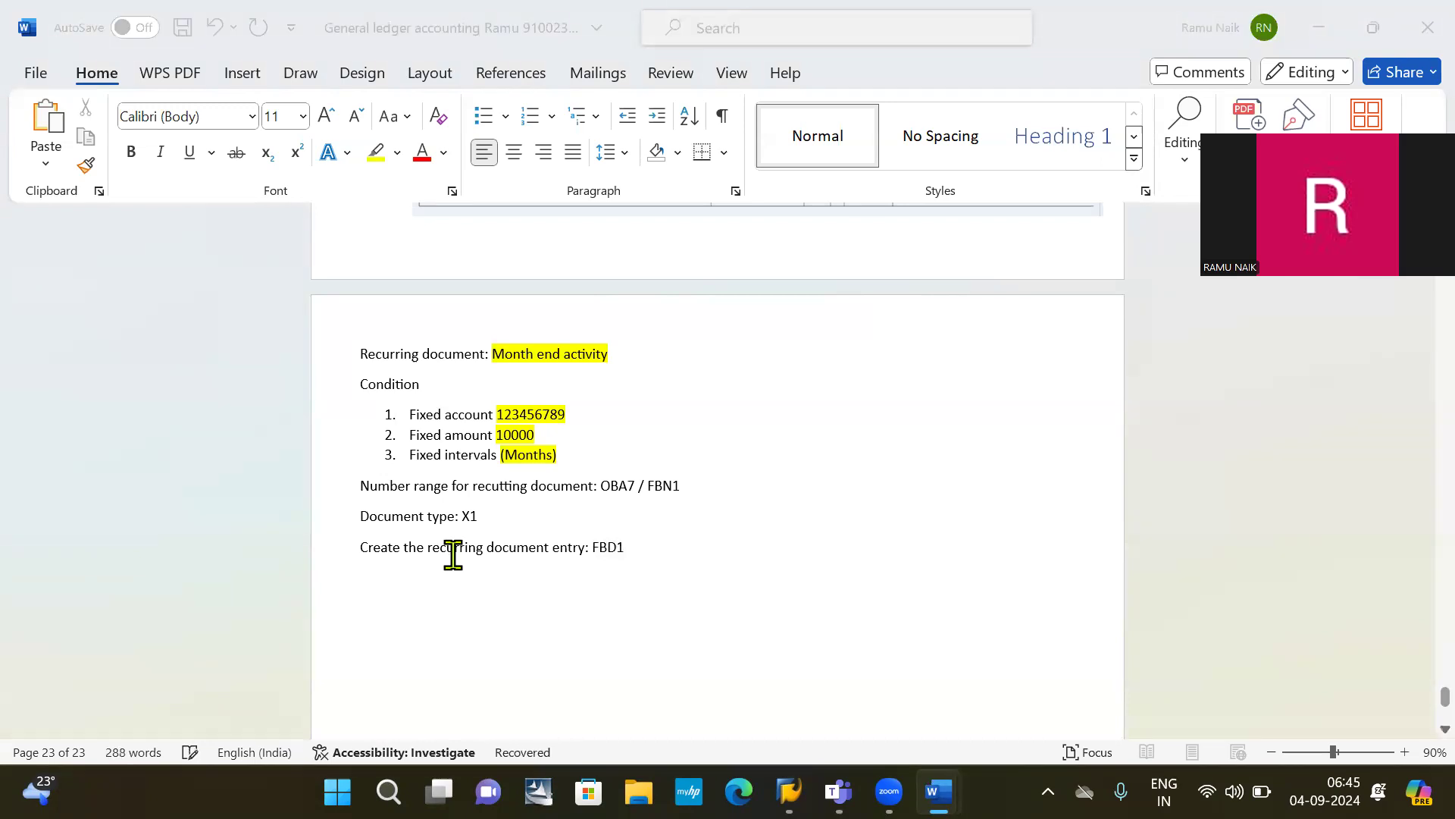
pyautogui.hotkey('alt', 'Tab')
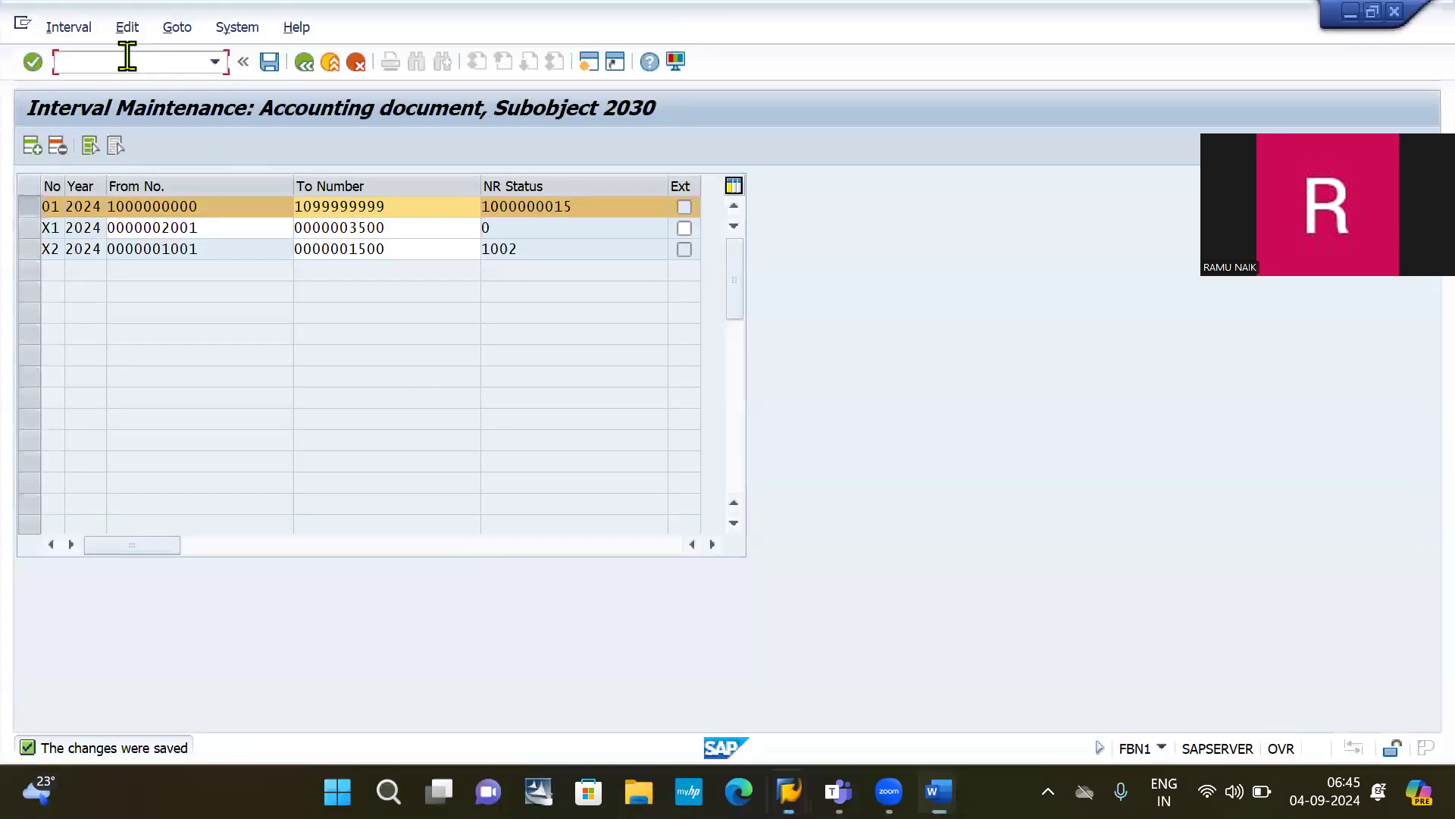
# Step: Start the recurring entry for company code 2030 and open a second SAP session
pyautogui.write('/')
pyautogui.write('N')
pyautogui.write('FB01')
pyautogui.press('Return')
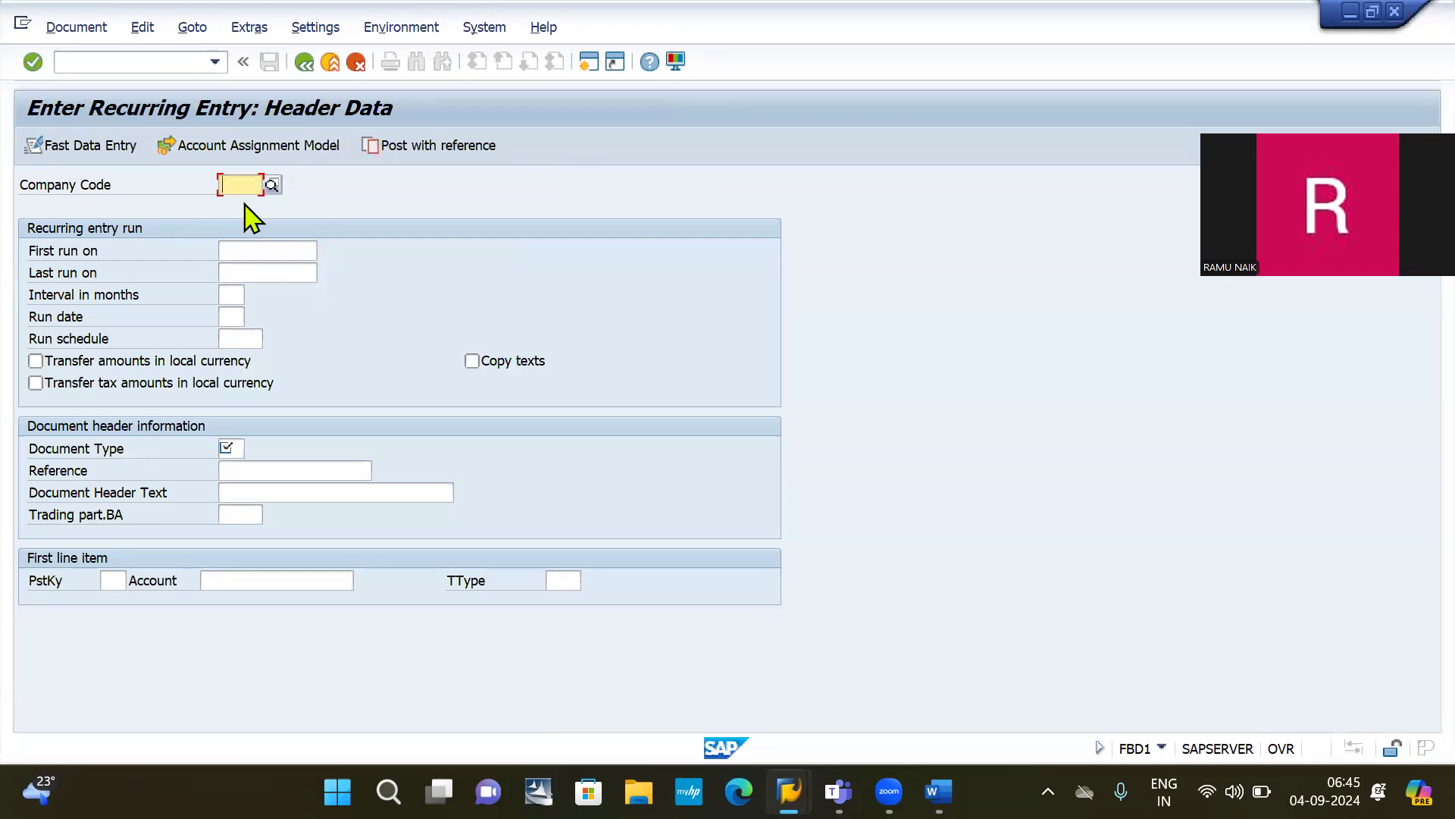
pyautogui.write('2030')
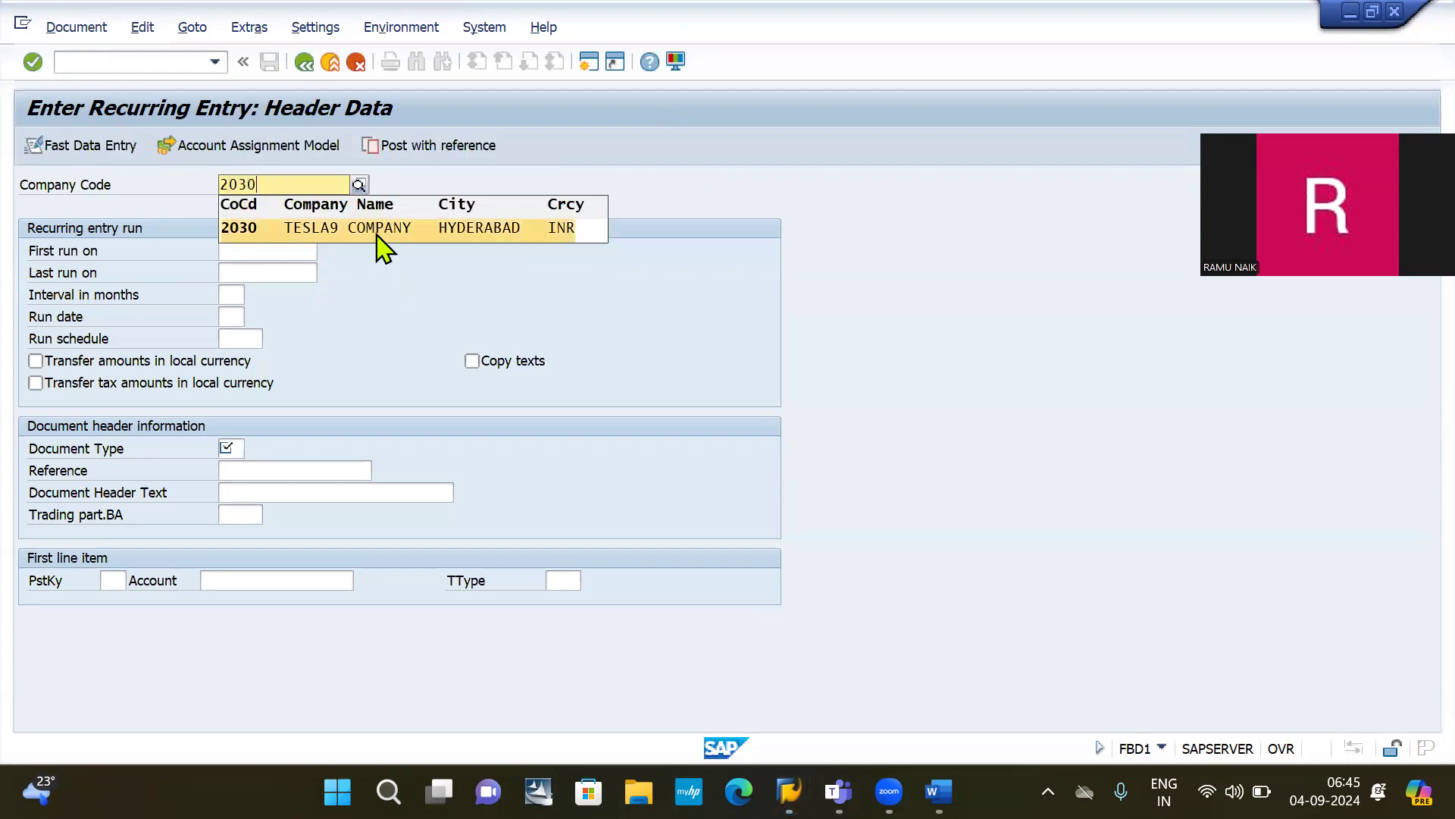
pyautogui.click(377, 234)
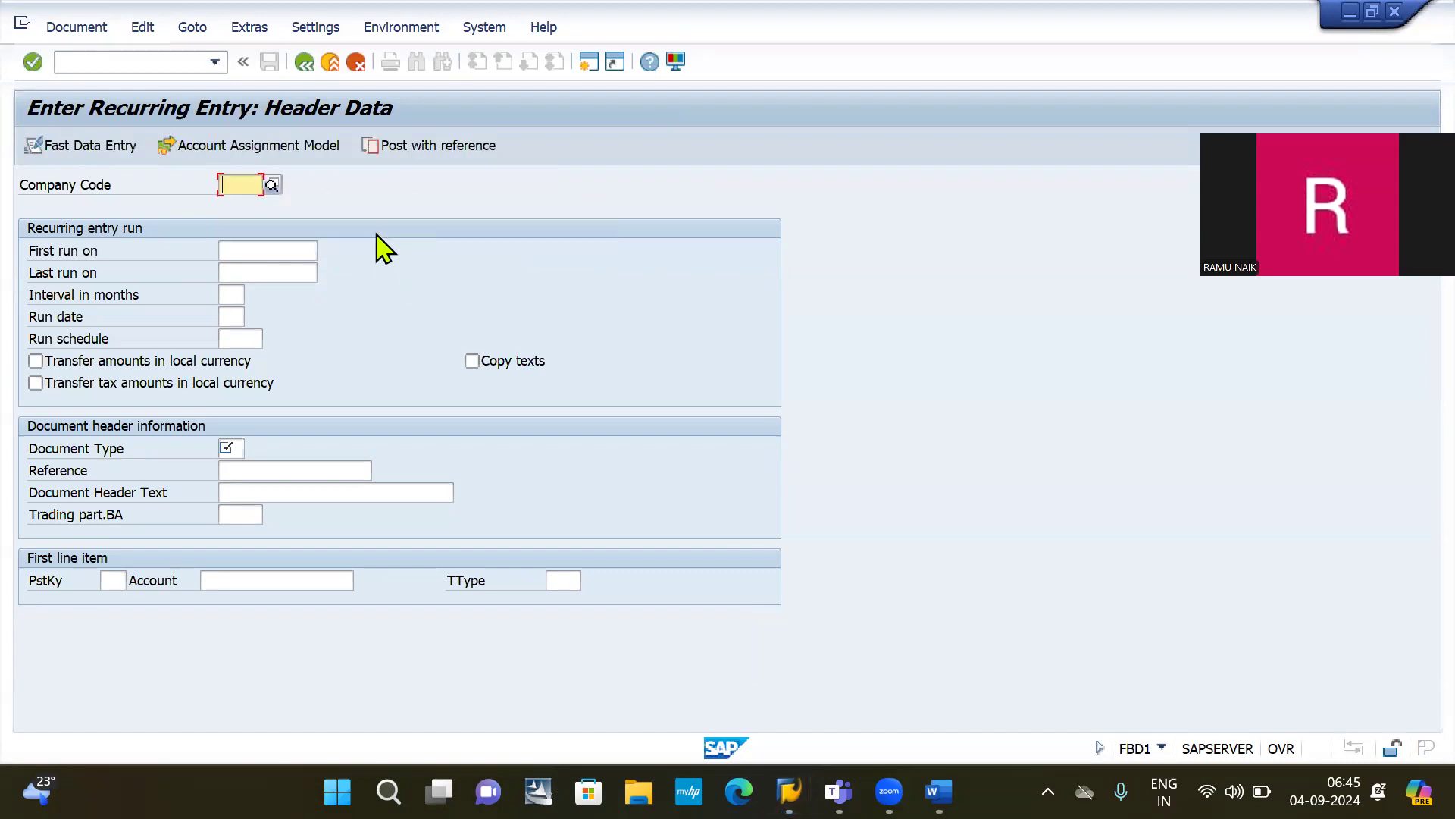
pyautogui.click(114, 62)
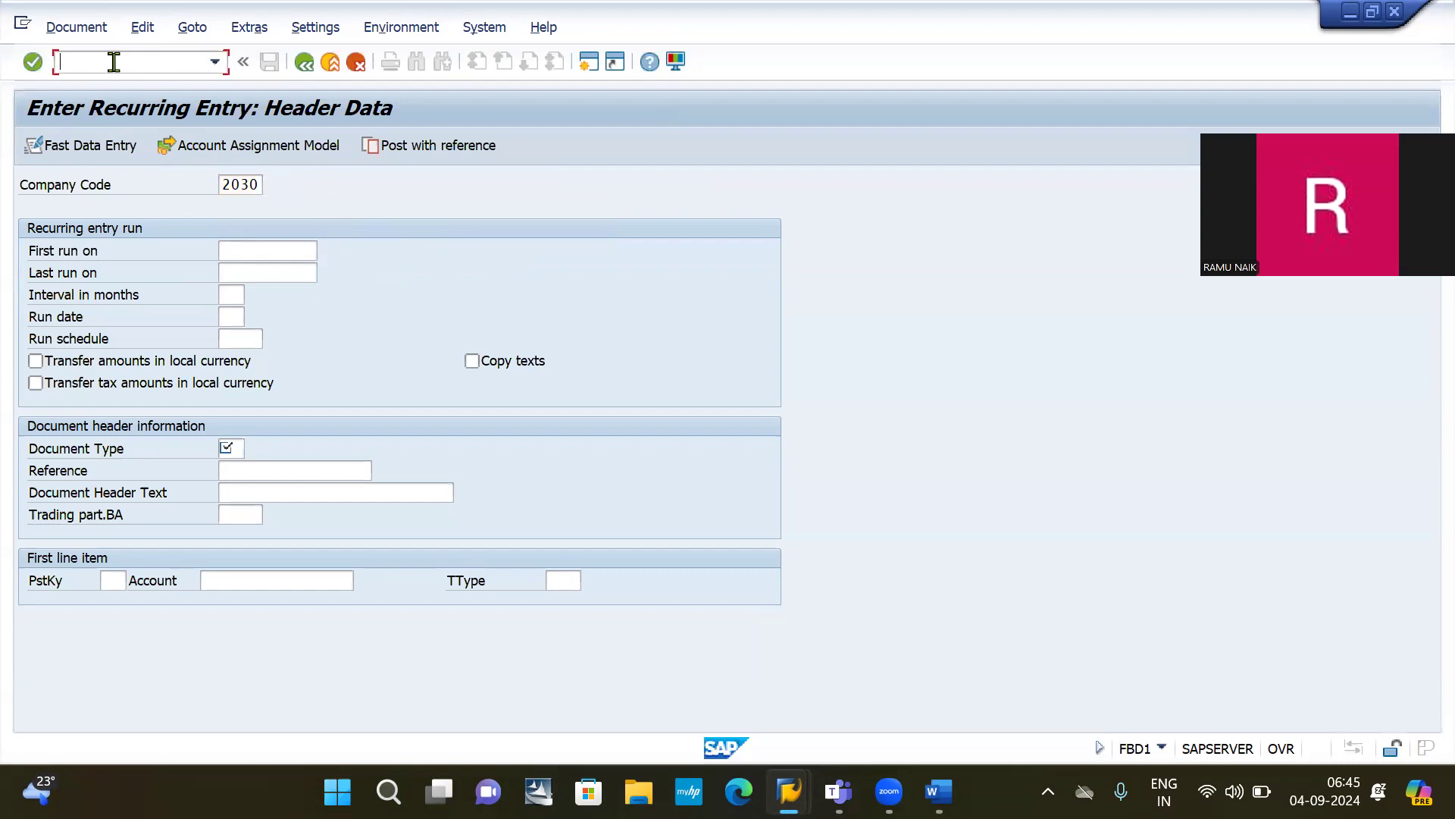
pyautogui.click(588, 72)
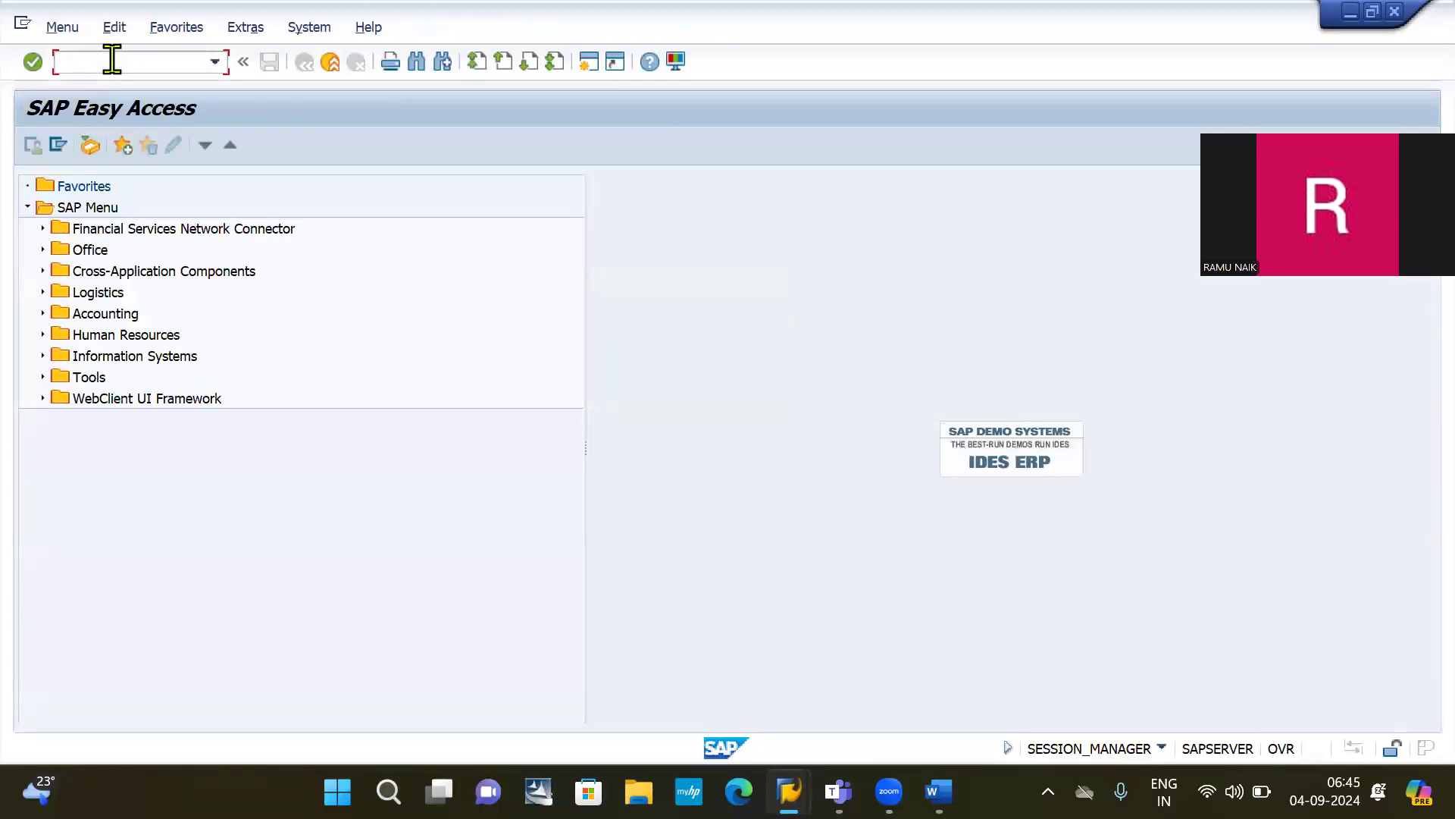
# Step: Open the OB52 posting periods table and jump to variant 2030
pyautogui.write('/NOB52')
pyautogui.press('Return')
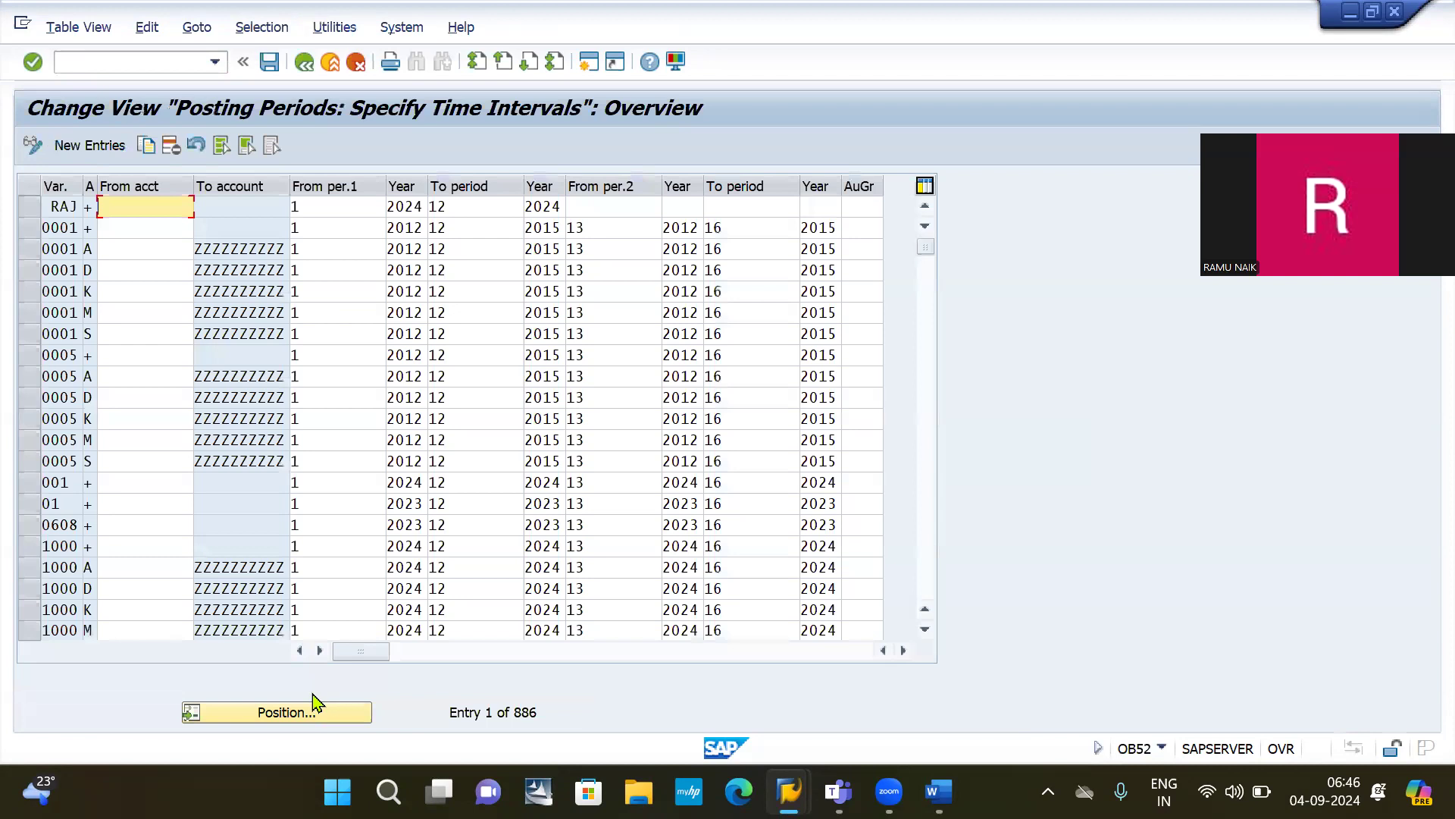
pyautogui.click(298, 711)
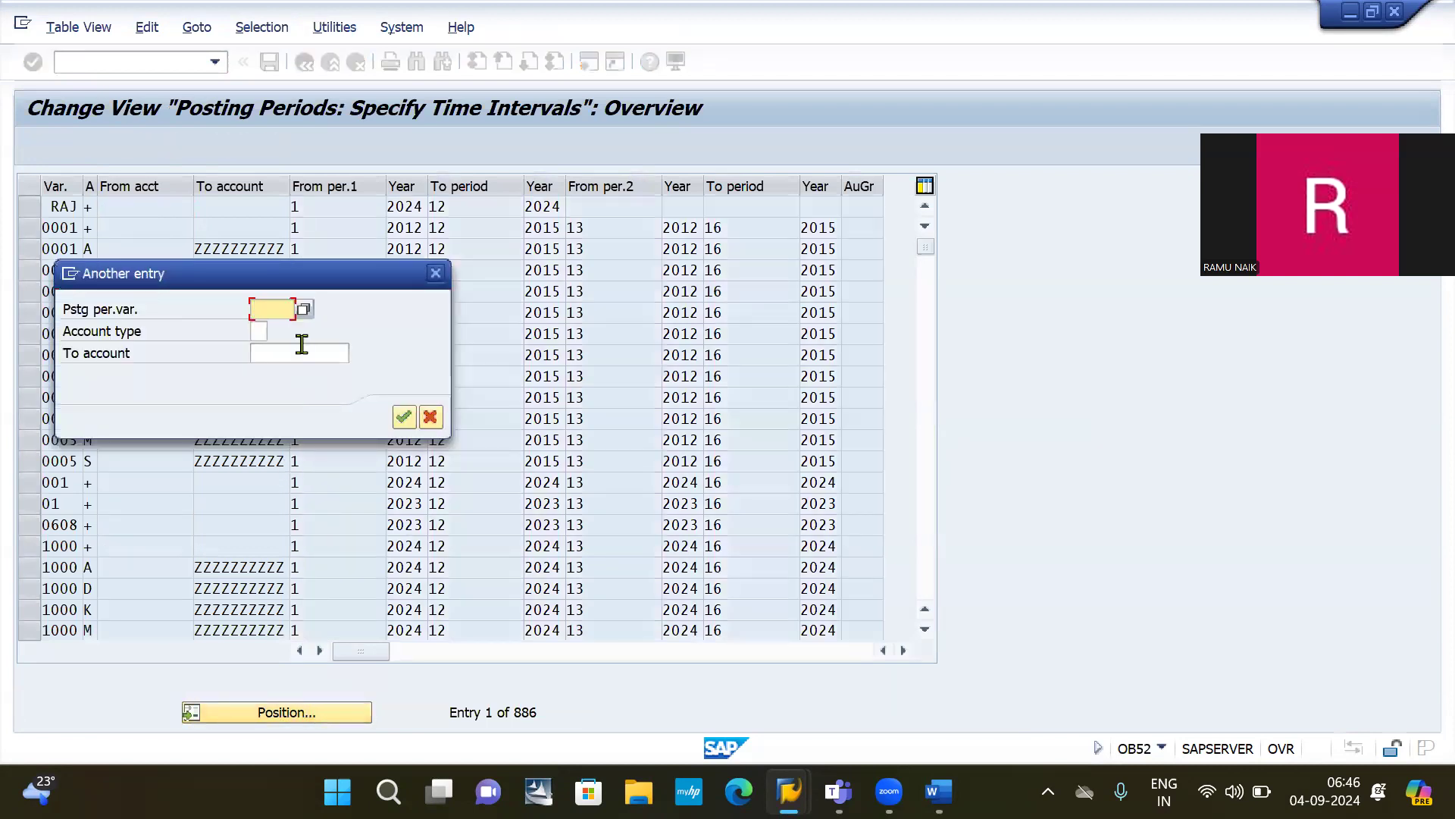
pyautogui.write('2030')
pyautogui.press('Return')
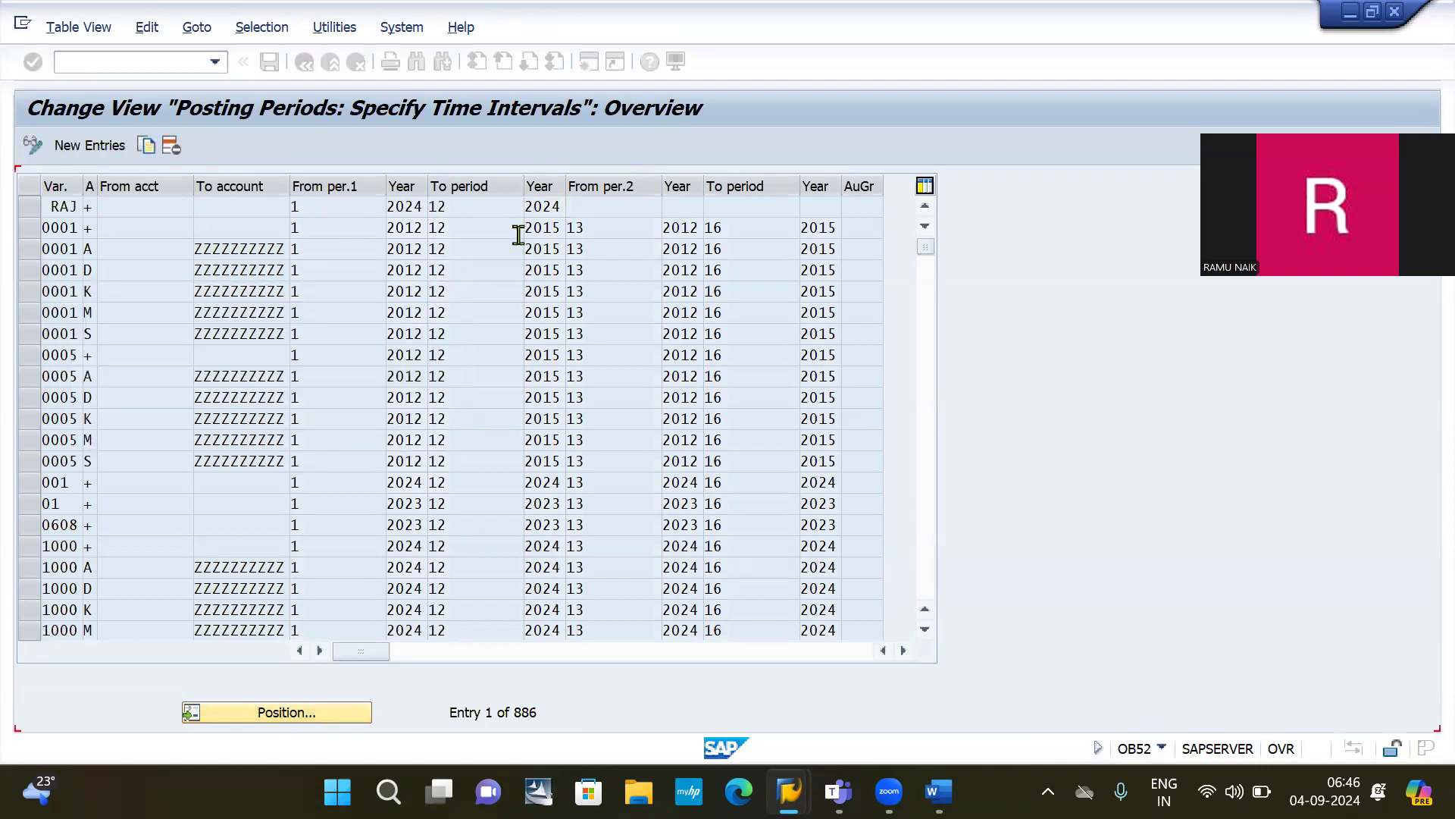
# Step: Set variant 2030's periods from 1 to 12, save to a request, and return to the entry session
pyautogui.click(348, 202)
pyautogui.press('BackSpace')
pyautogui.write('1')
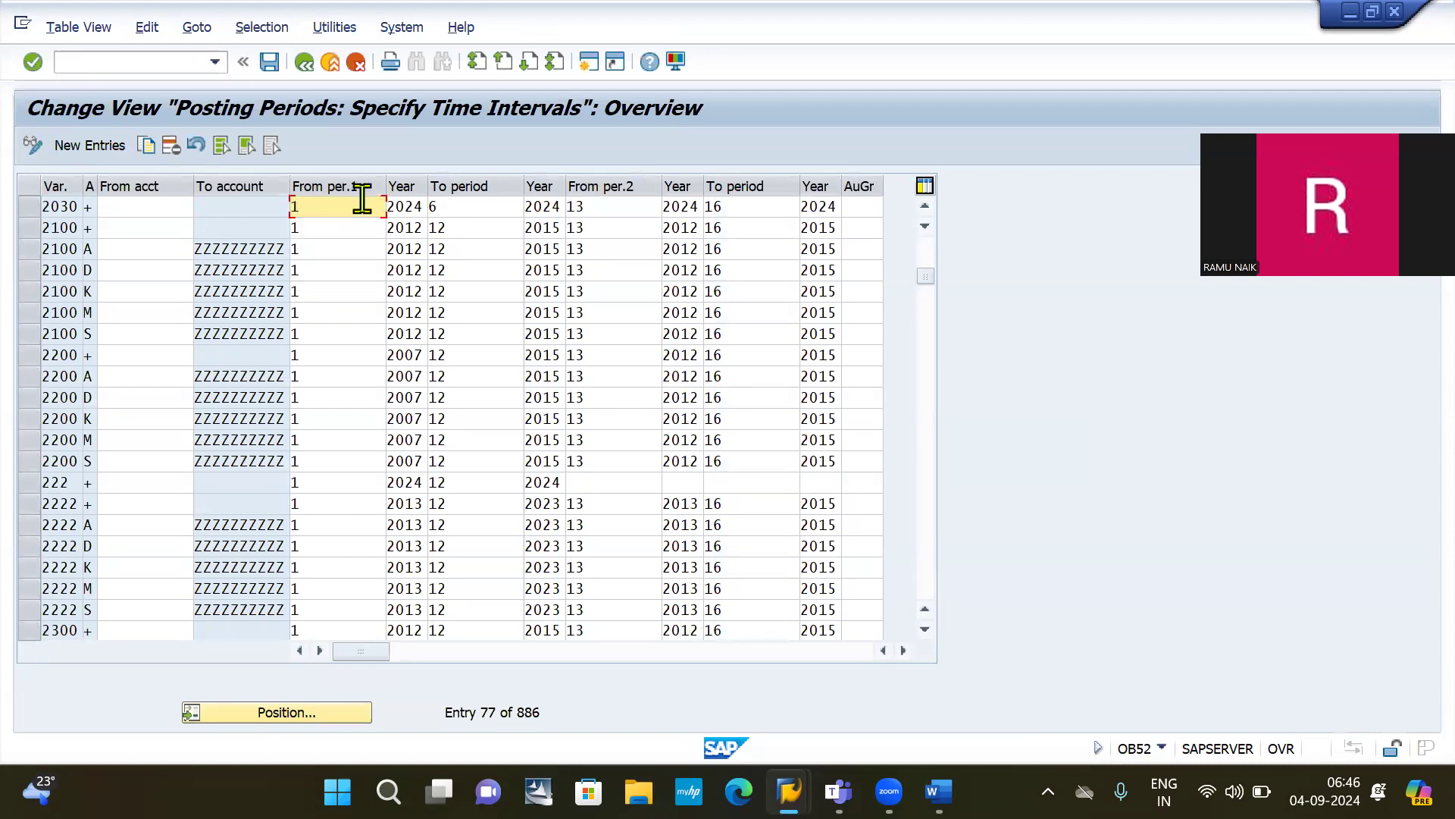
pyautogui.click(458, 203)
pyautogui.press('BackSpace')
pyautogui.write('12')
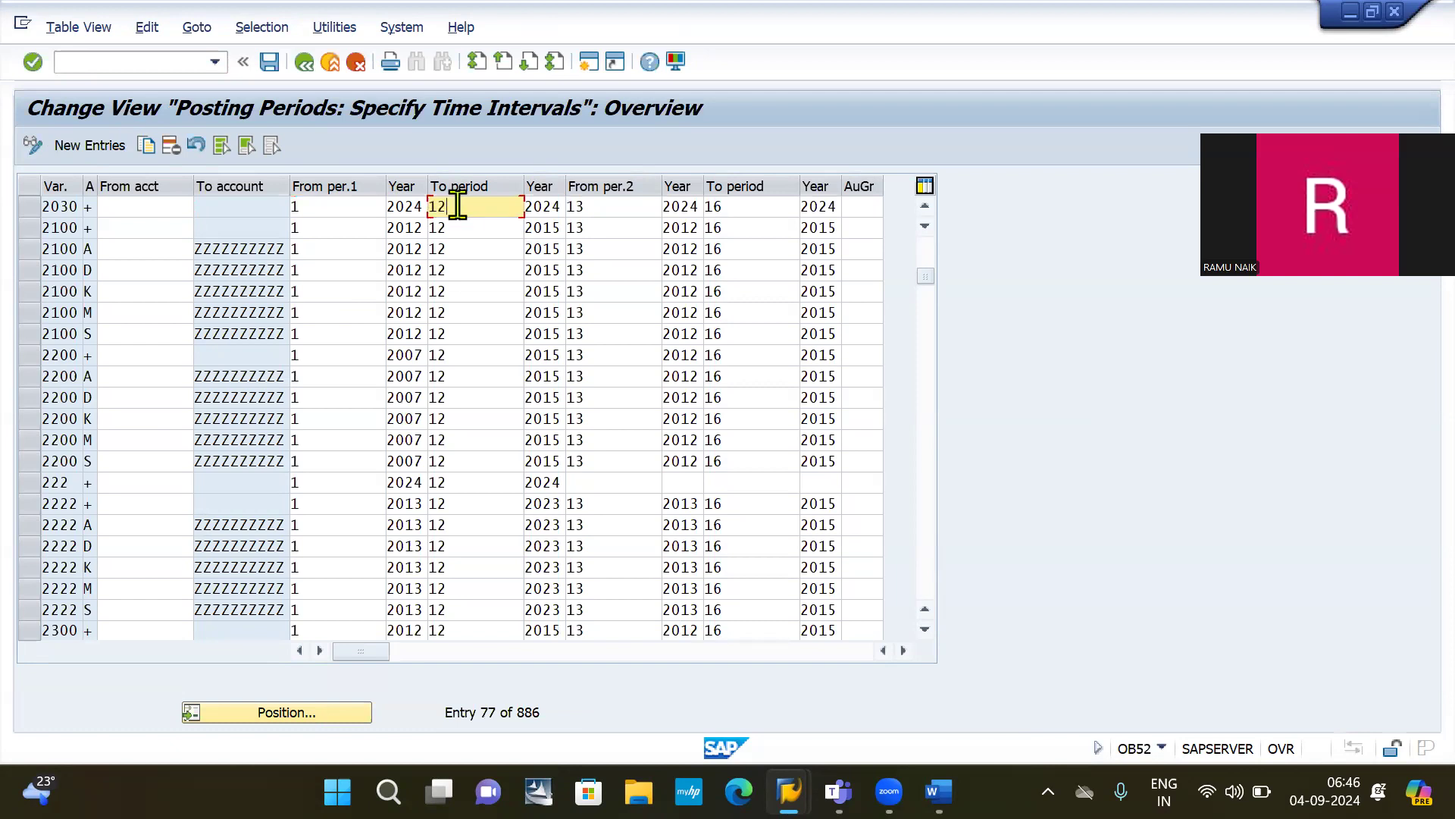
pyautogui.click(269, 62)
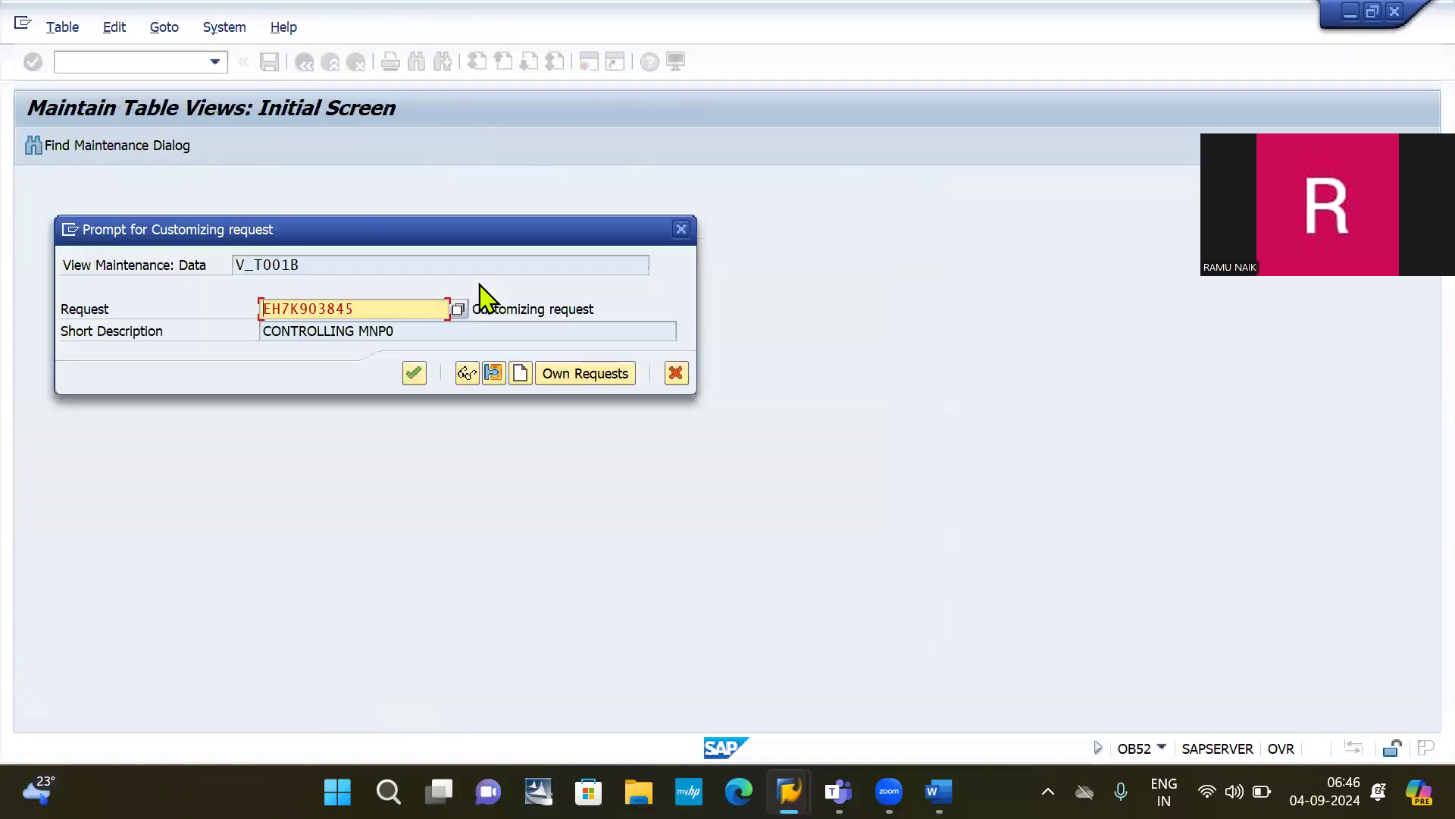
pyautogui.press('Return')
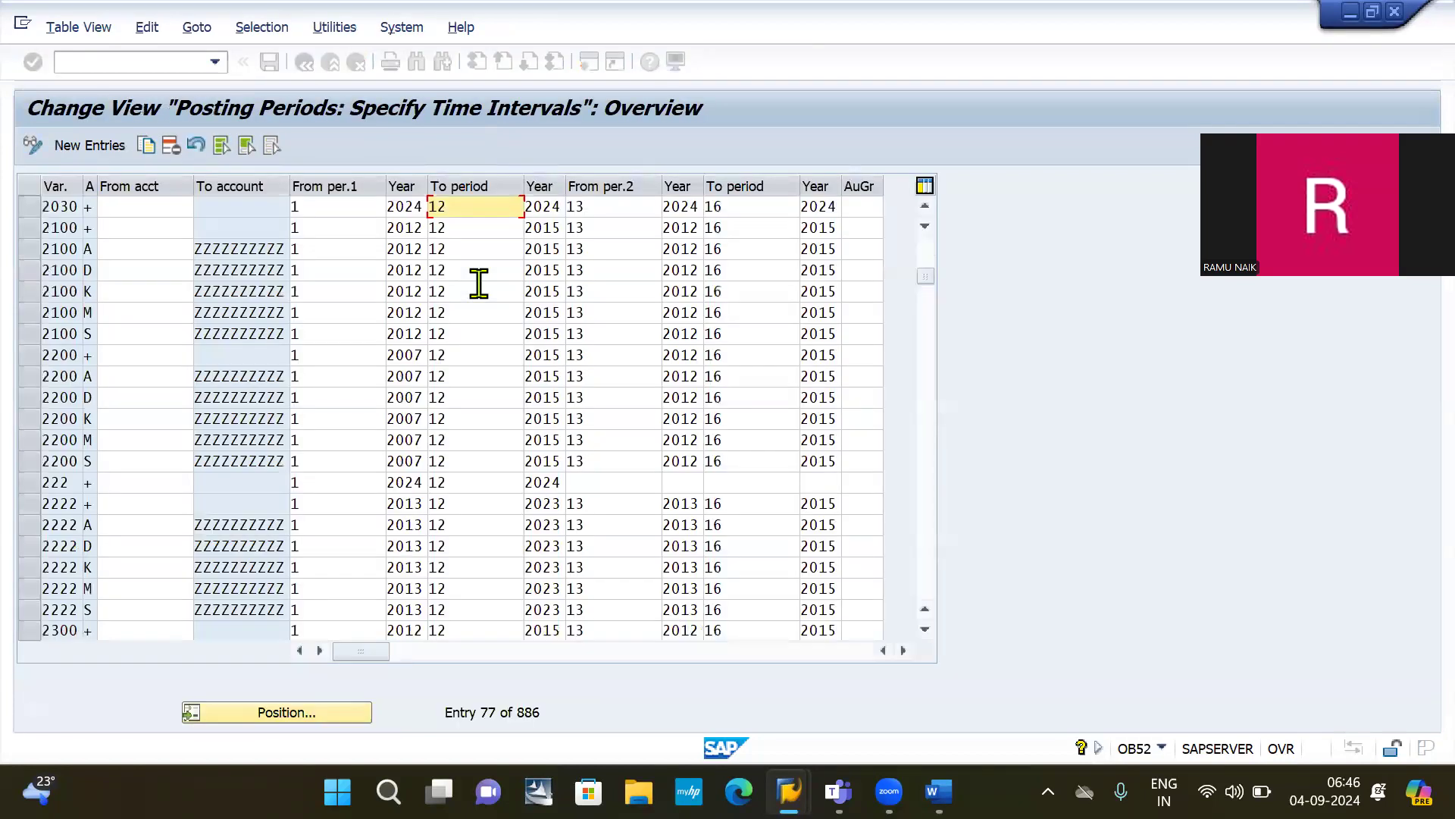
pyautogui.hotkey('alt', 'Tab')
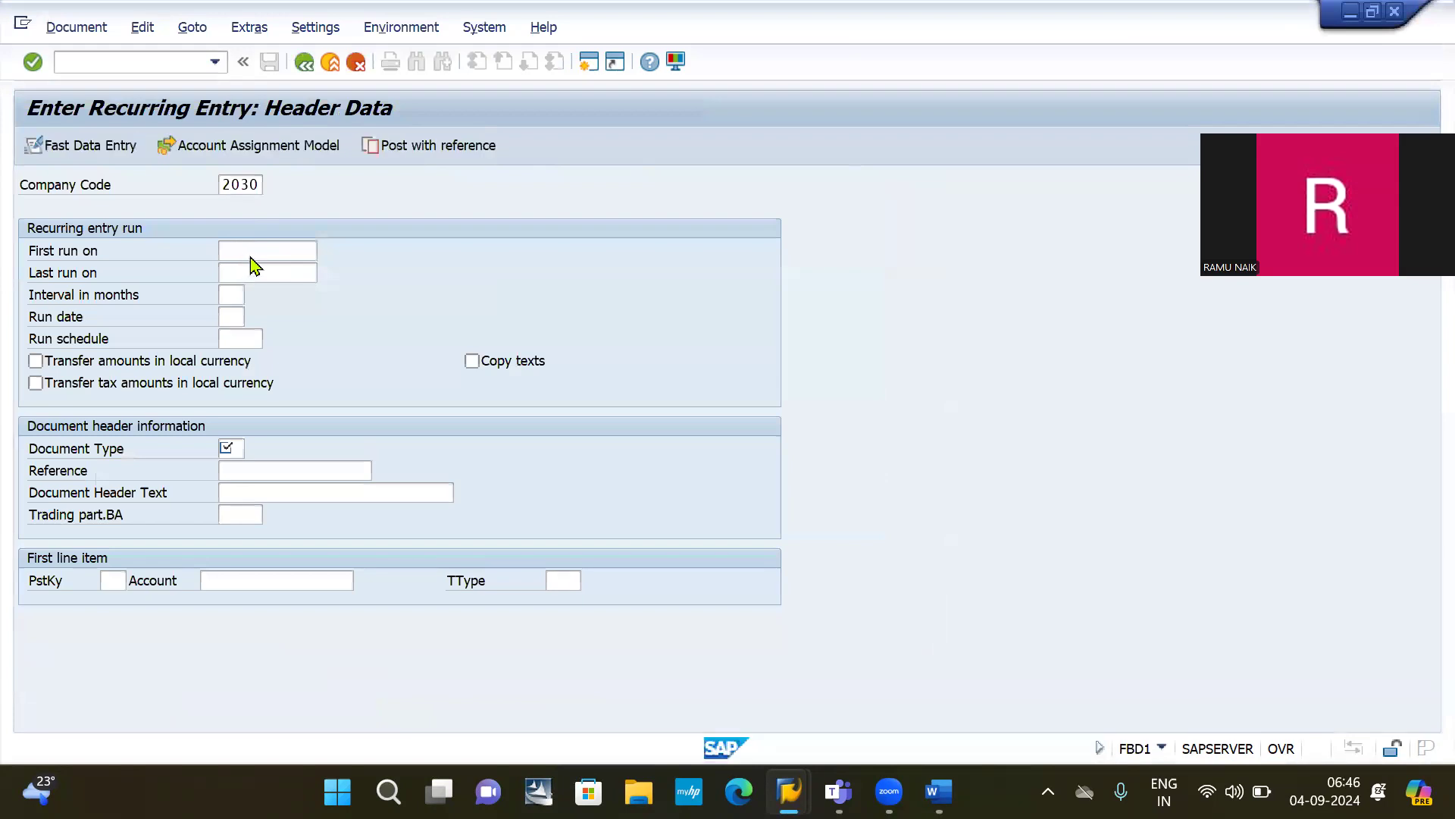
# Step: Set the first run date to 01.06.2024 and the last run date to 01.03.2025
pyautogui.click(252, 249)
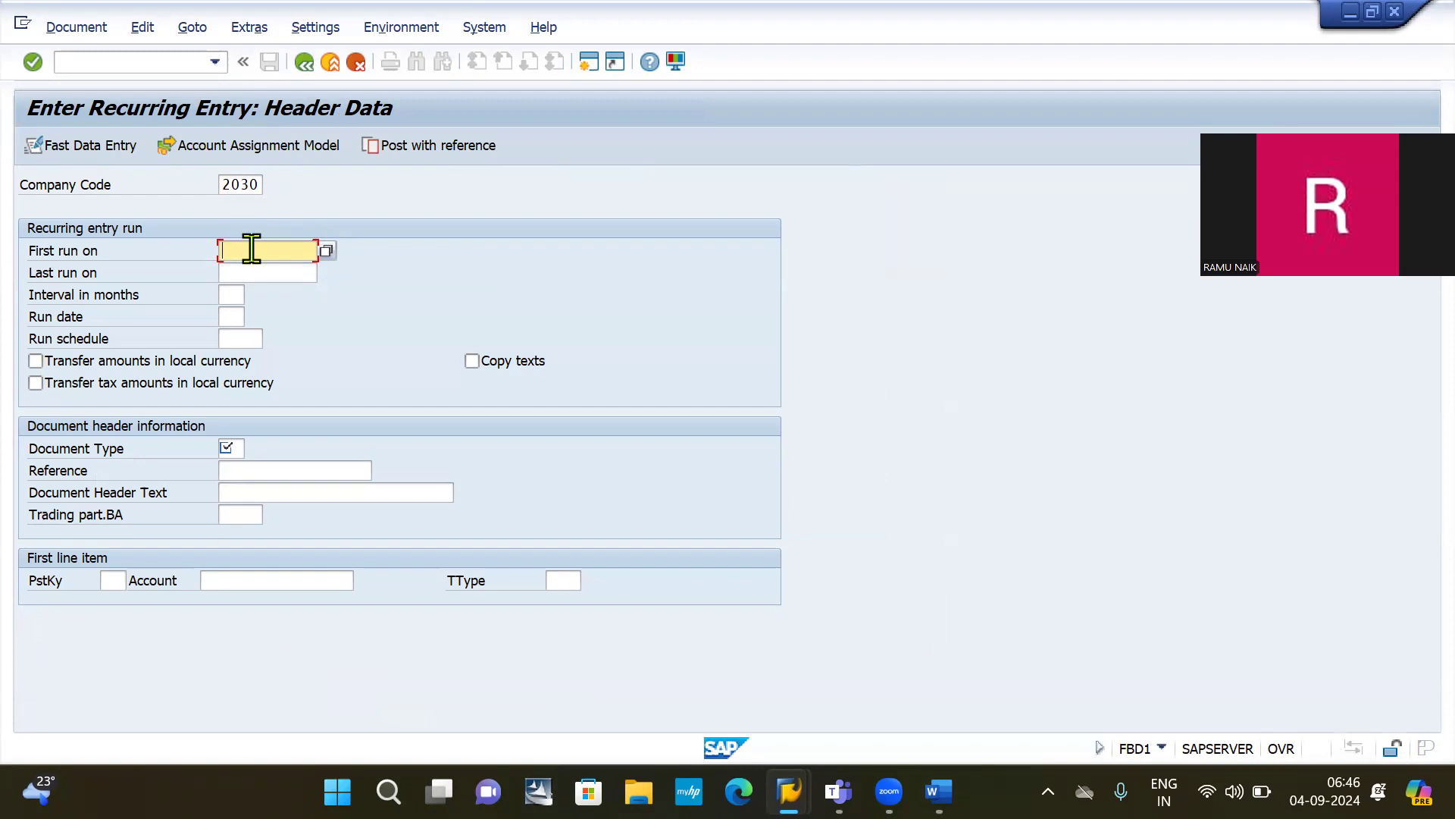
pyautogui.write('01')
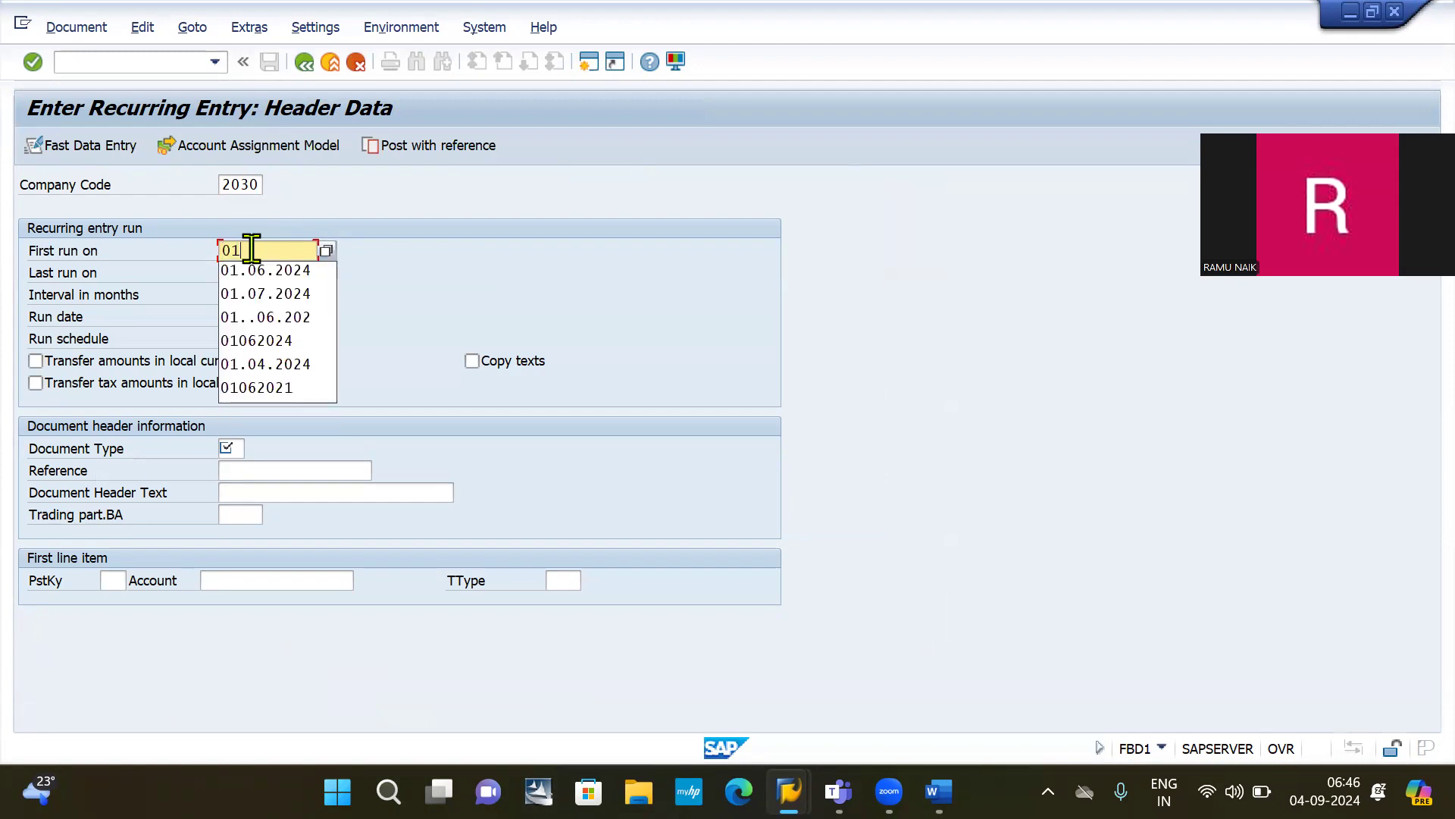
pyautogui.write('/')
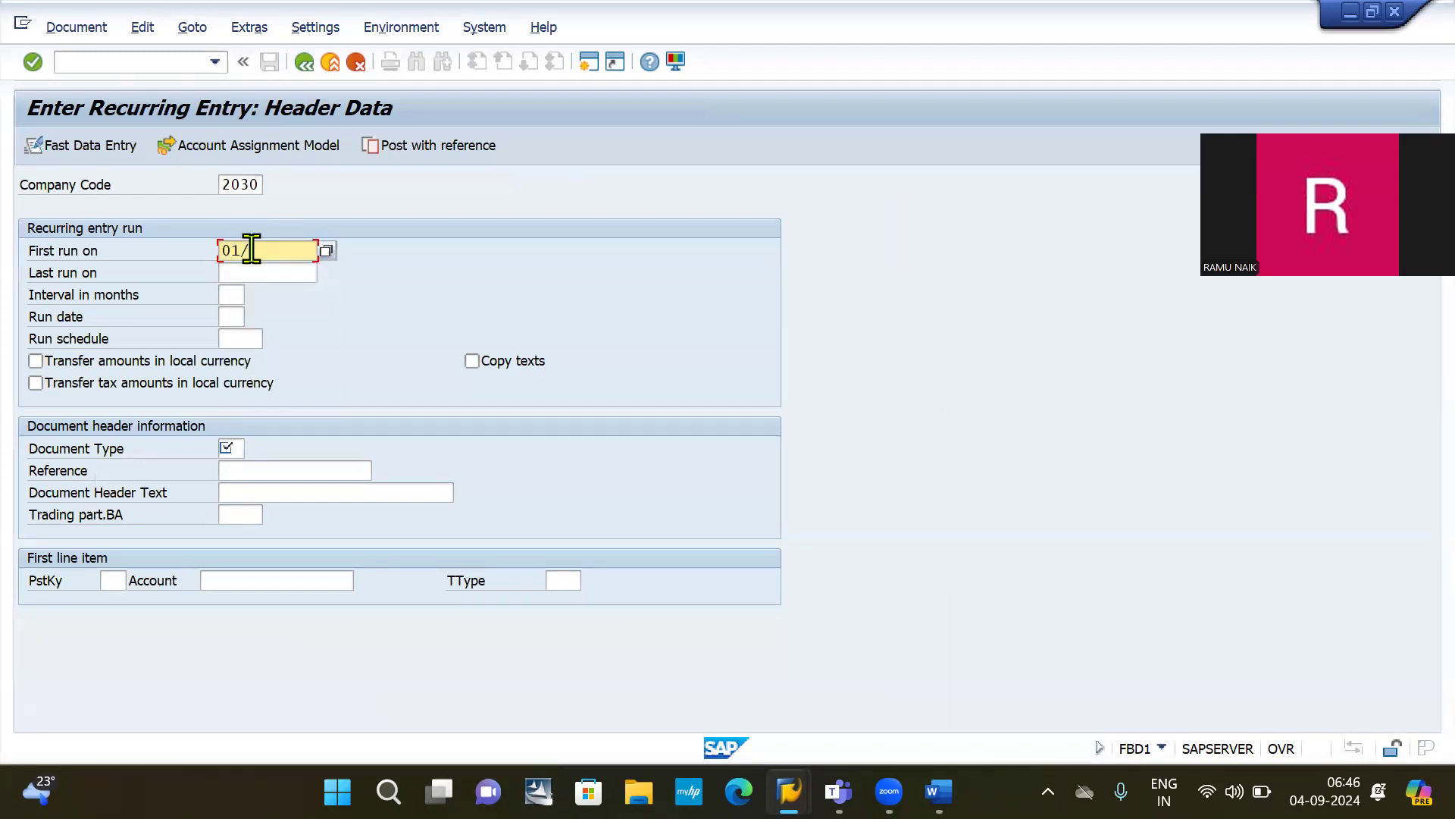
pyautogui.write('0')
pyautogui.write('6')
pyautogui.press('BackSpace')
pyautogui.press('BackSpace')
pyautogui.press('BackSpace')
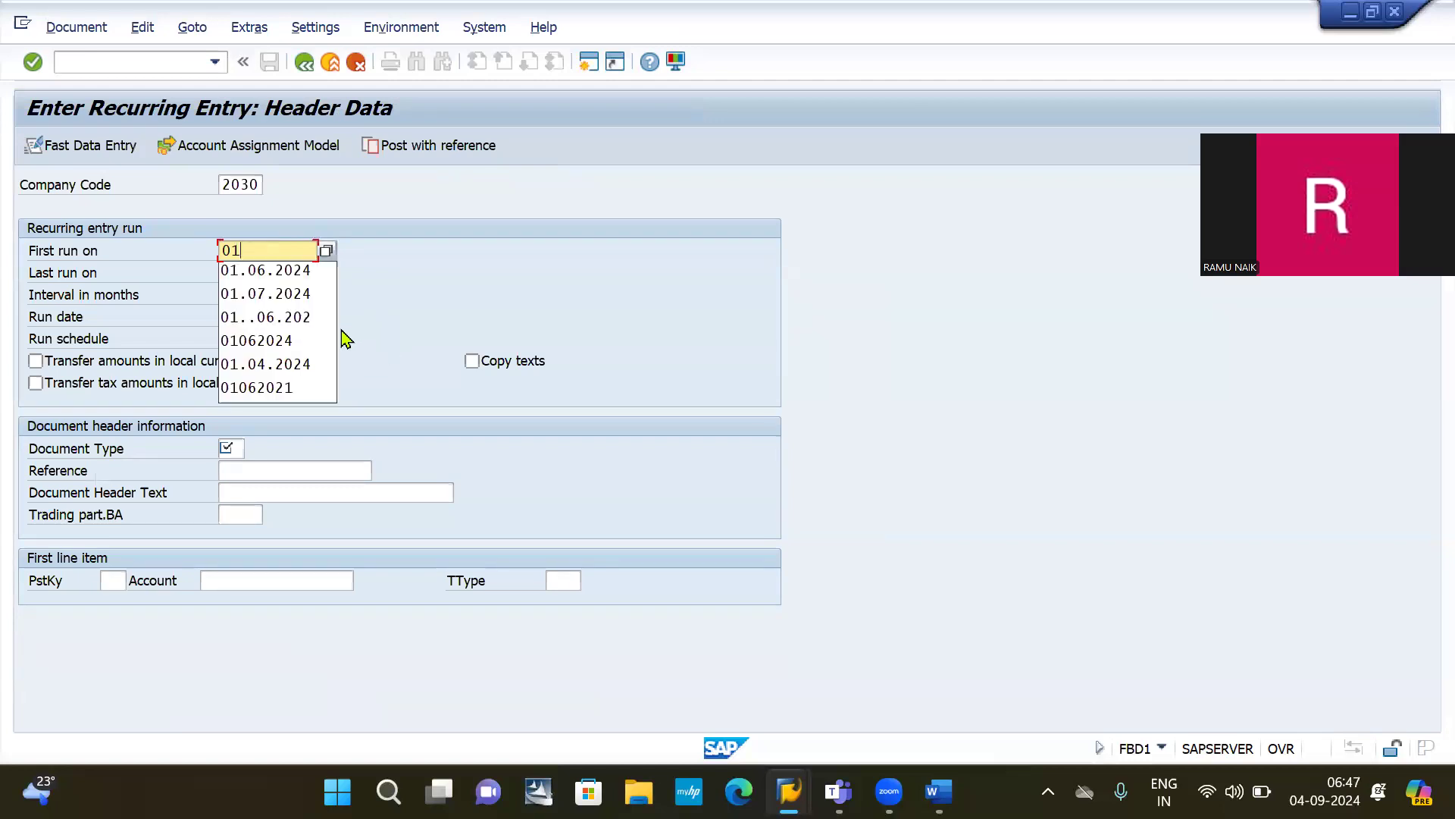
pyautogui.press('Down')
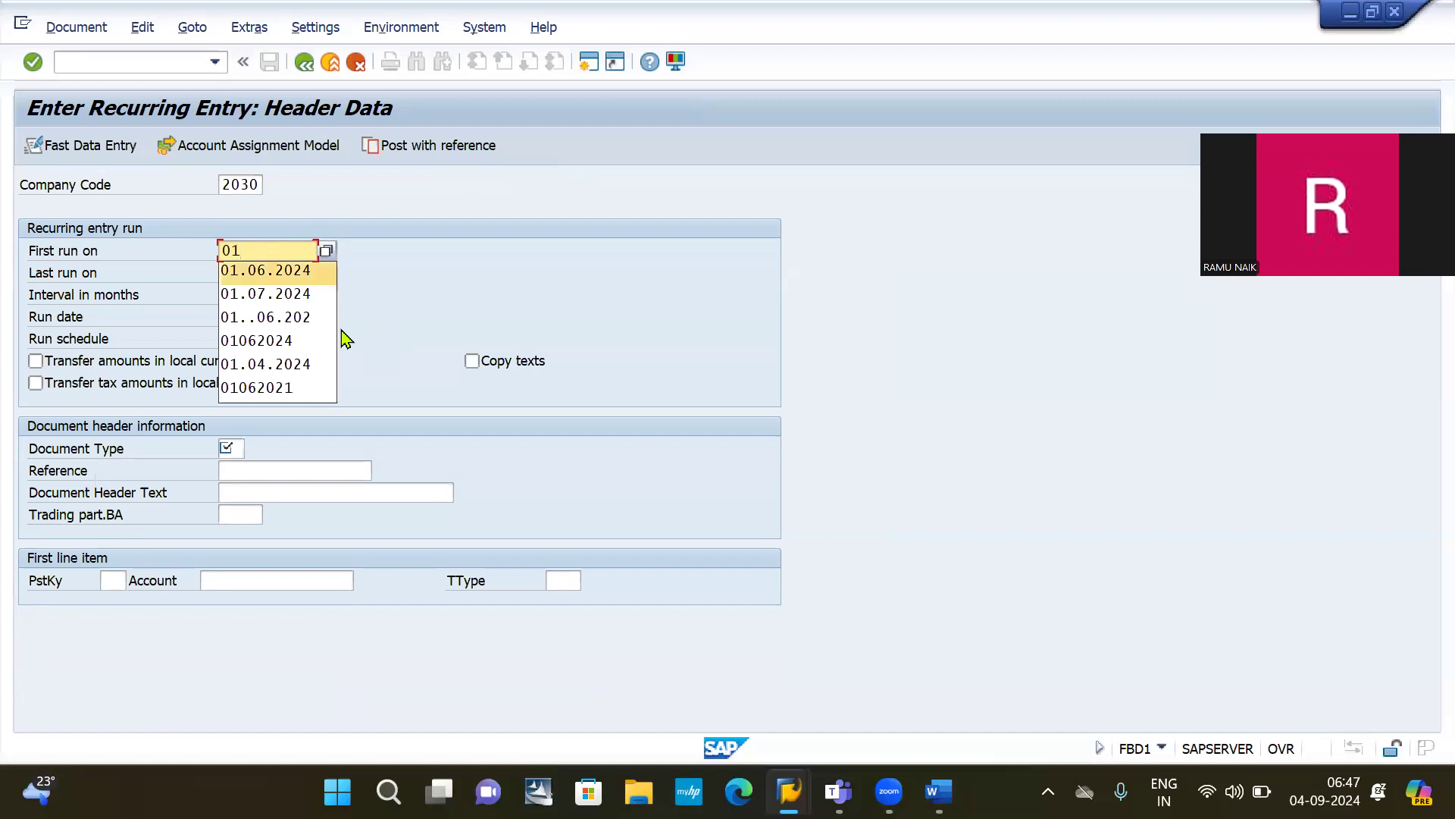
pyautogui.press('Return')
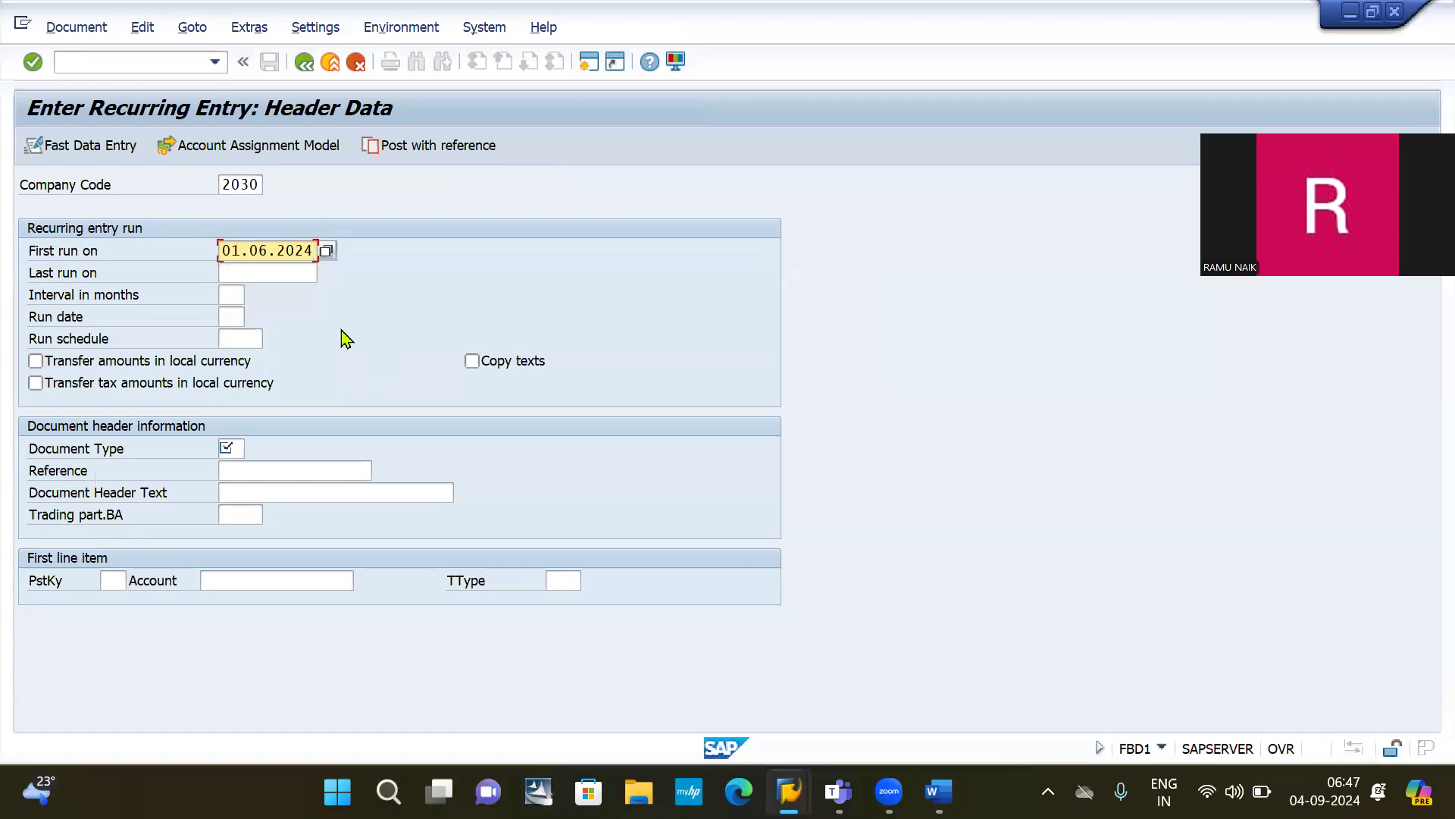
pyautogui.click(272, 275)
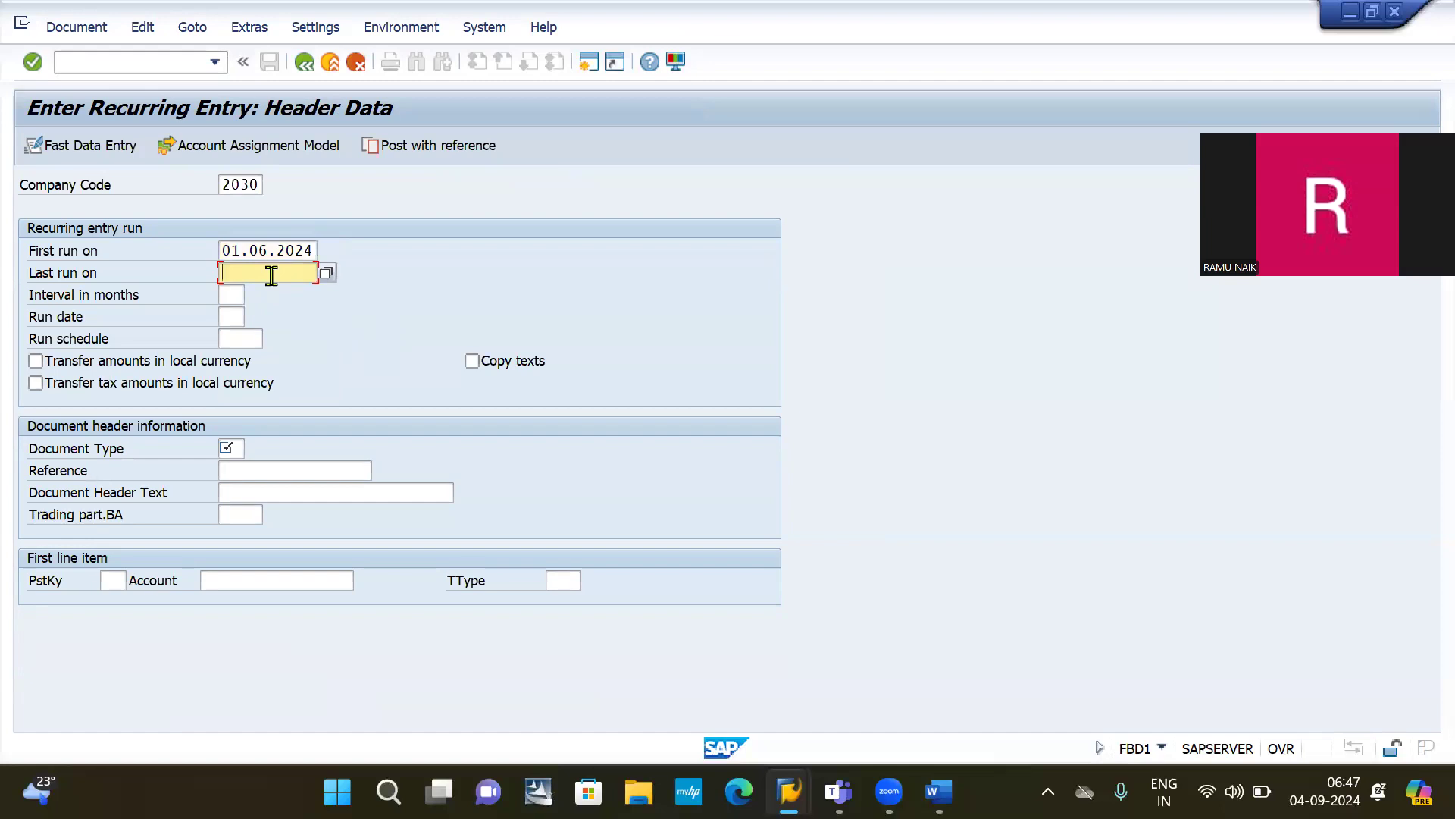
pyautogui.click(271, 274)
pyautogui.press('Down')
pyautogui.press('Down')
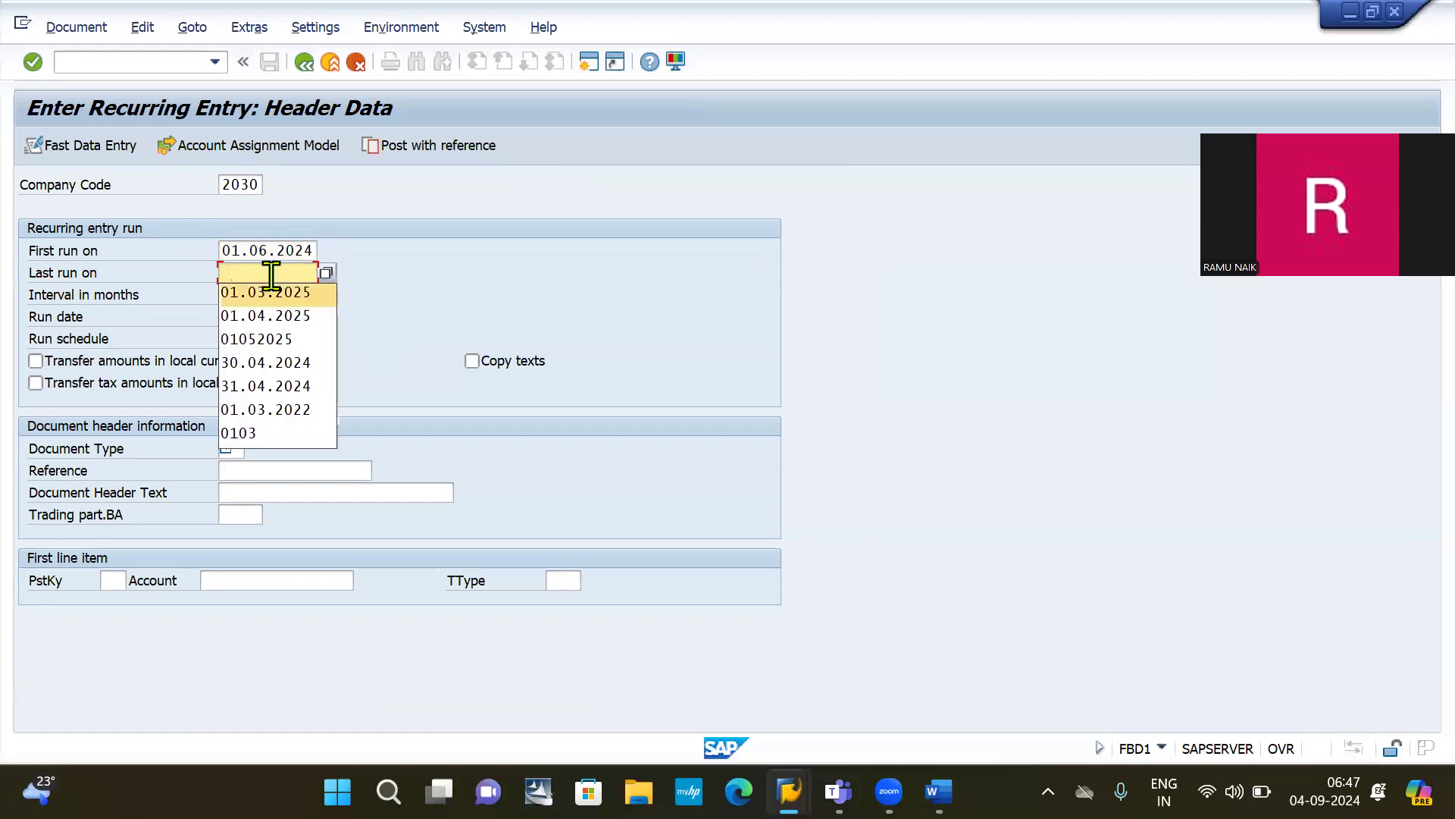
pyautogui.press('Return')
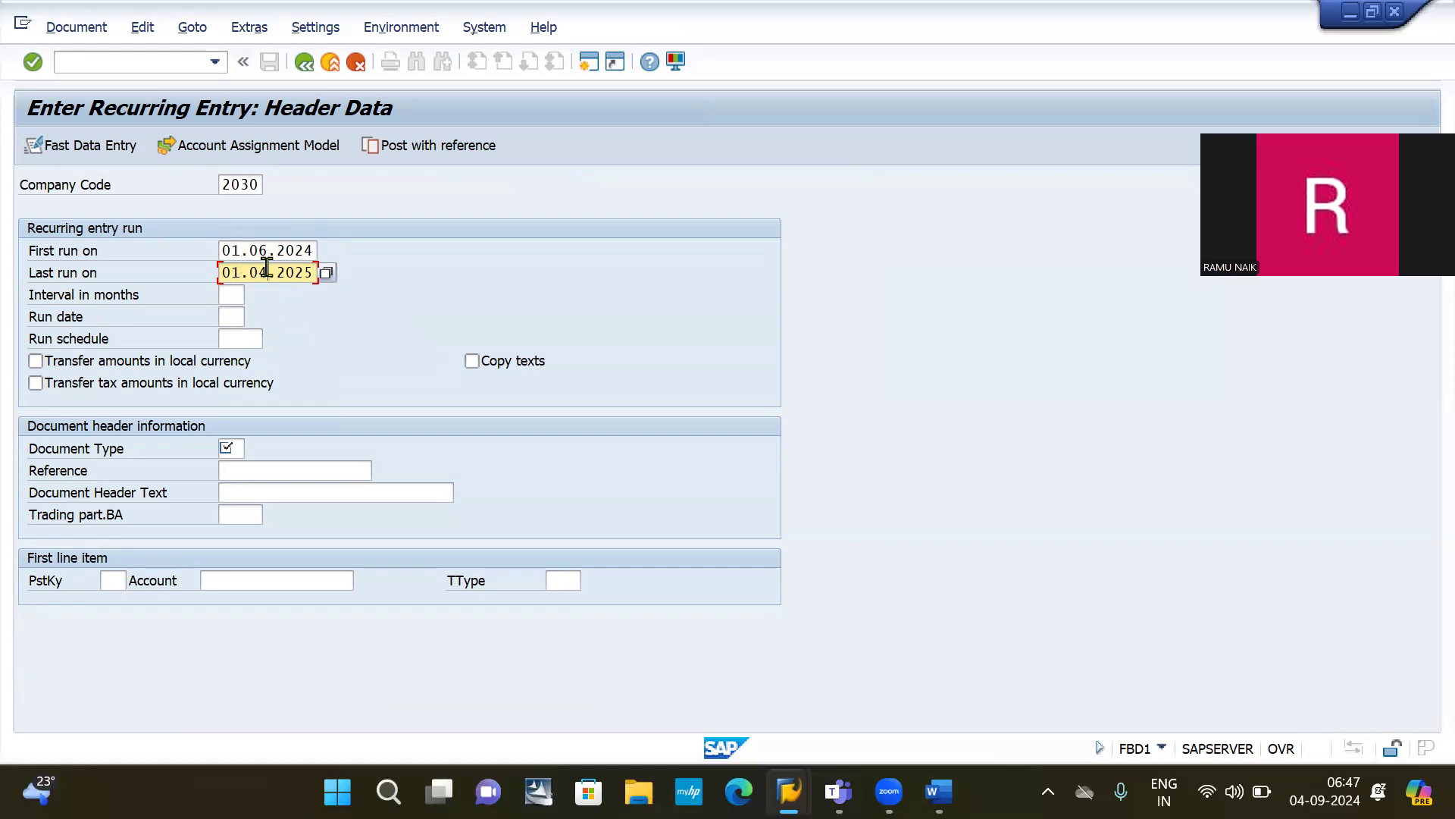
pyautogui.write('3')
# Step: Choose a monthly run interval and document type SA
pyautogui.click(235, 294)
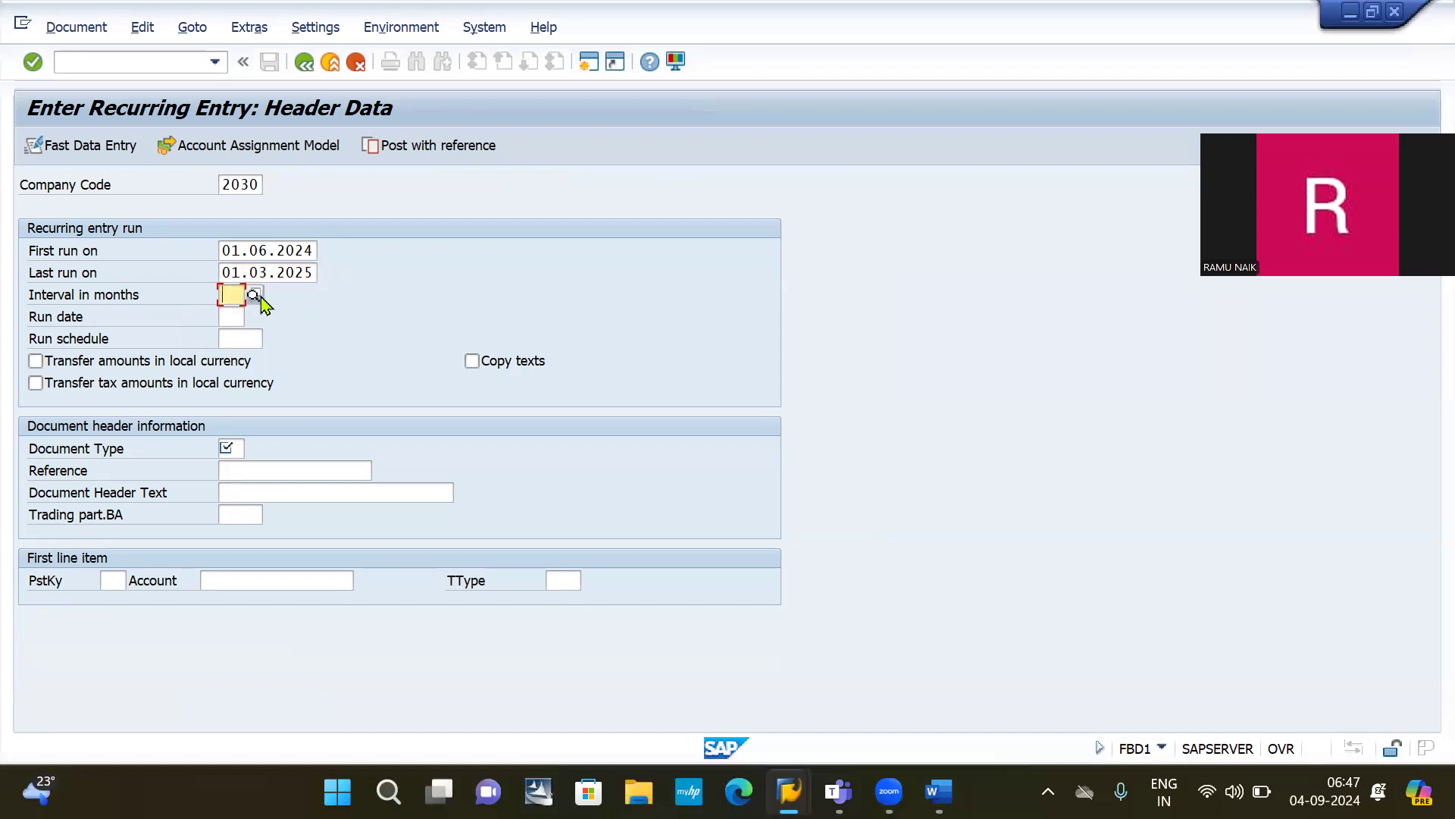
pyautogui.press('Return')
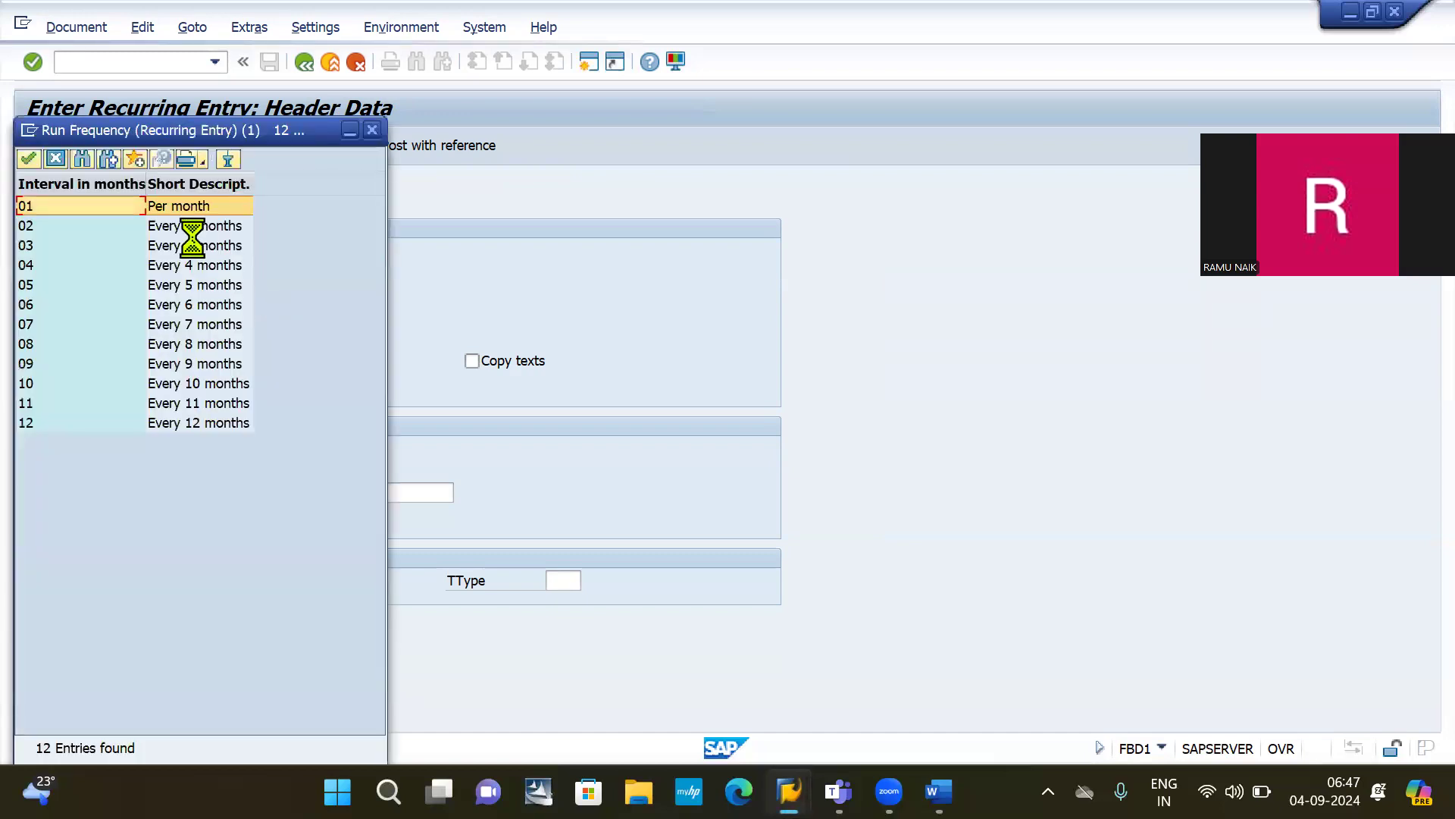
pyautogui.doubleClick(174, 207)
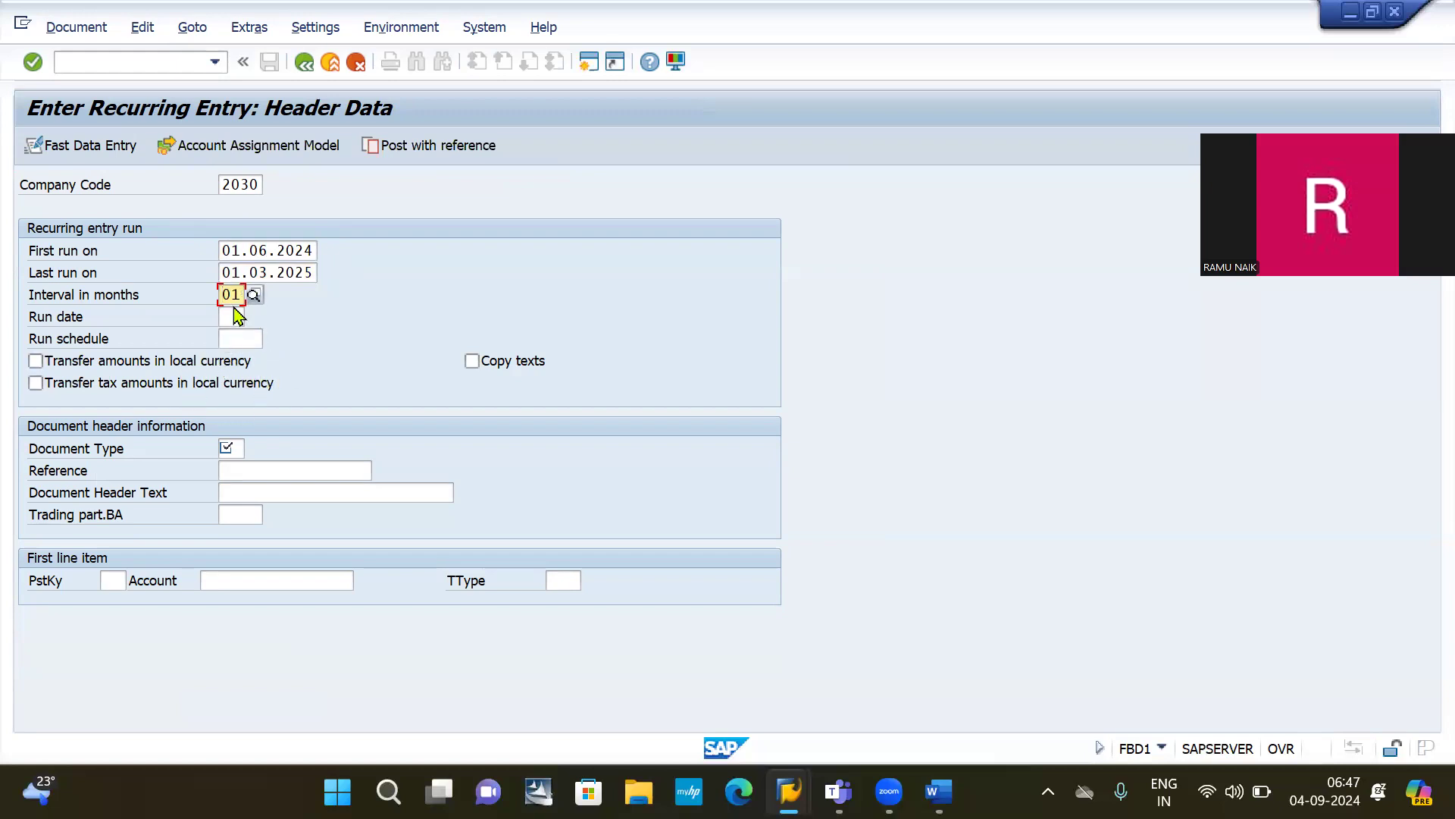
pyautogui.click(231, 448)
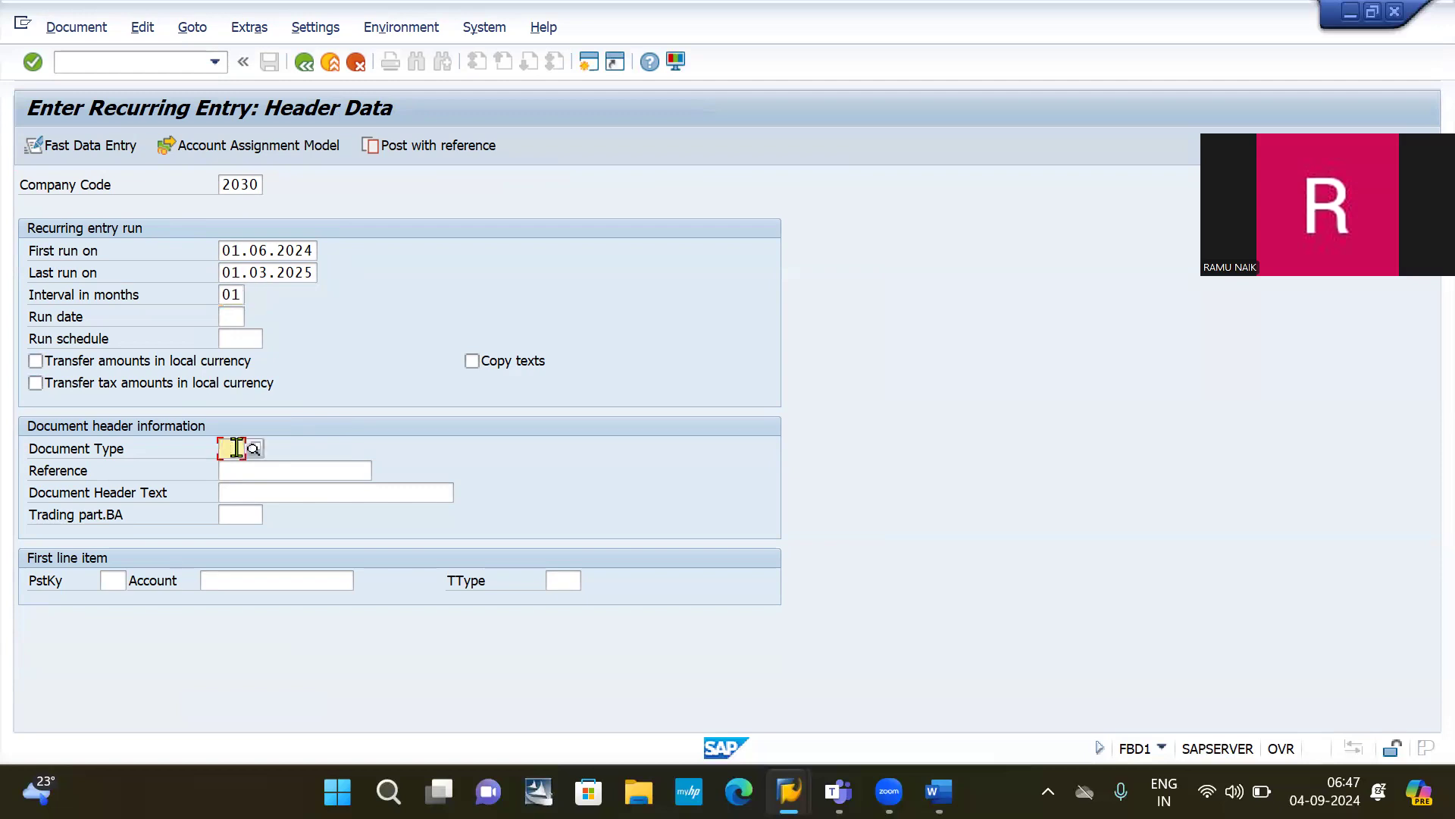
pyautogui.write('SA')
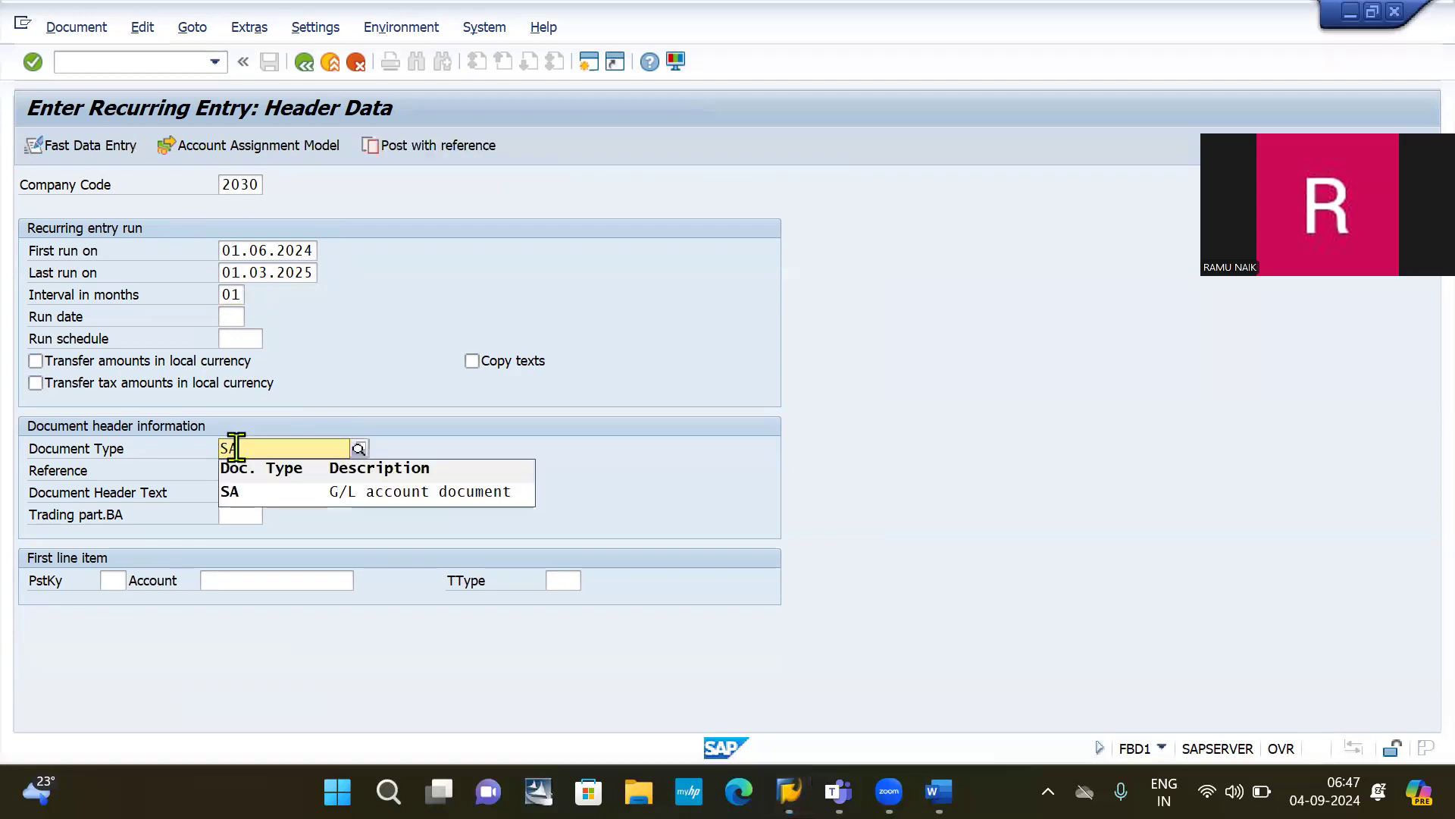
pyautogui.click(317, 501)
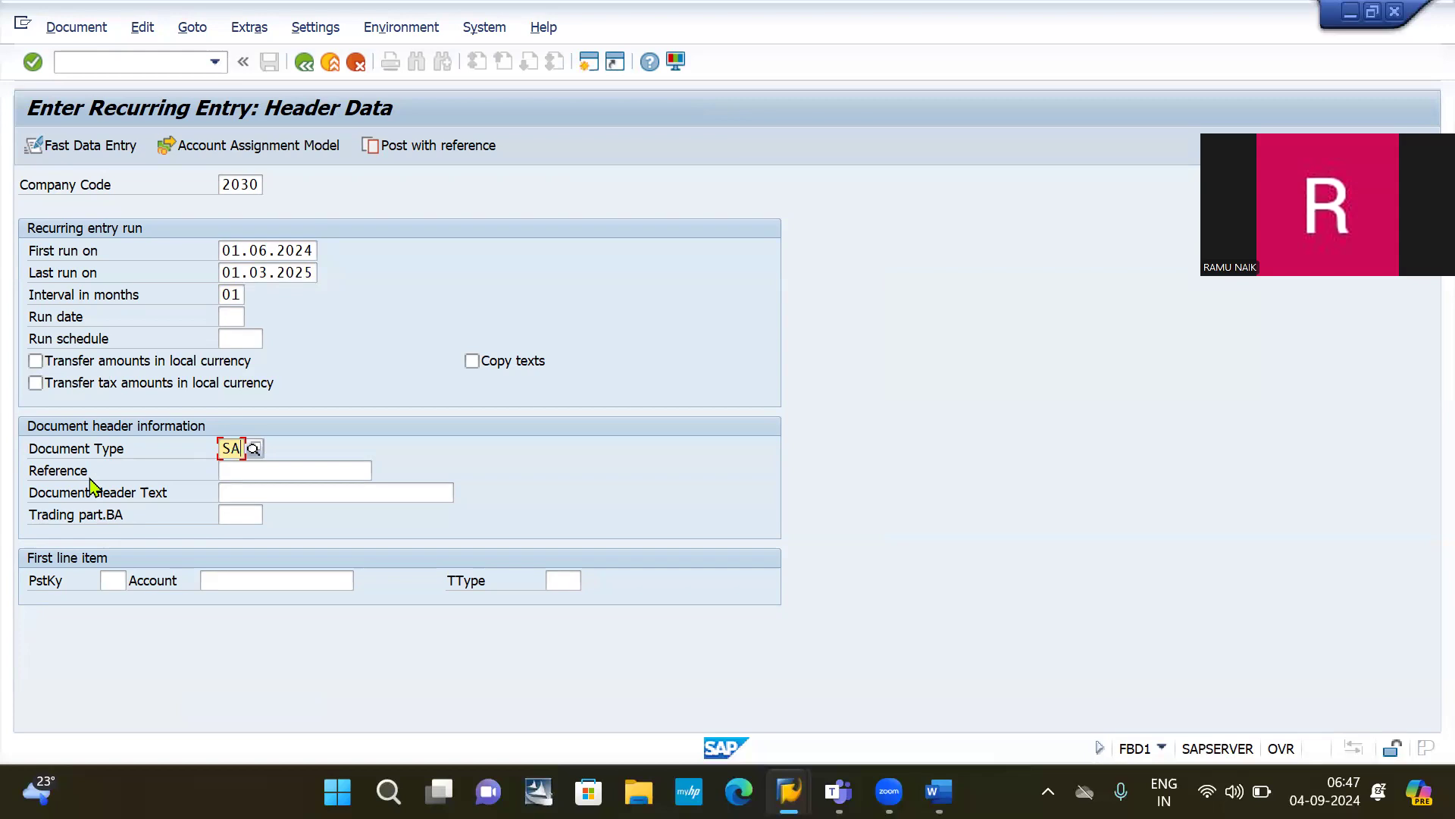
# Step: Enter reference SHOW ROOM 1 and a first line with posting key 40, account 400000
pyautogui.click(249, 469)
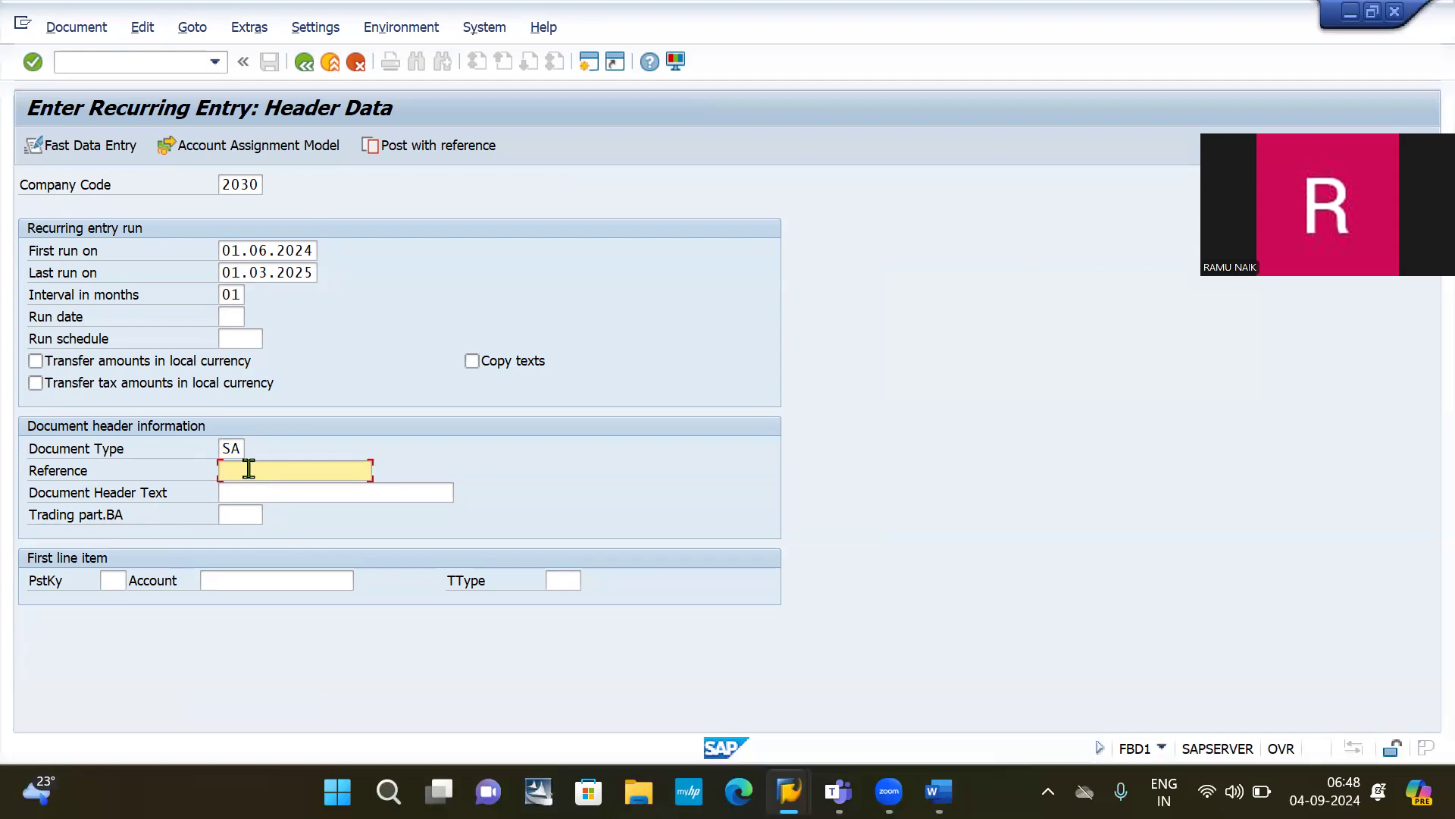
pyautogui.write('H')
pyautogui.press('BackSpace')
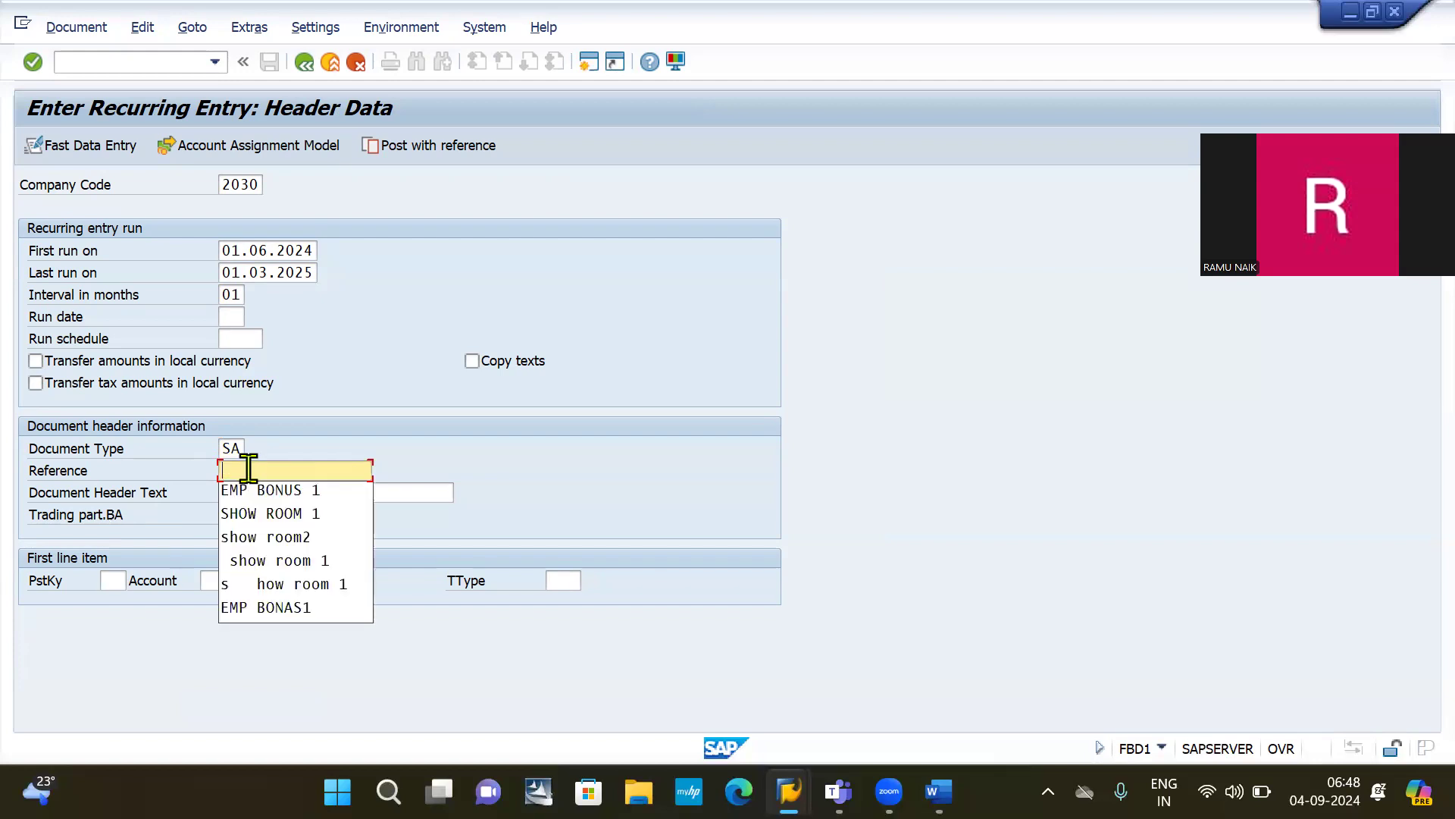
pyautogui.press('Down')
pyautogui.press('Down')
pyautogui.press('Return')
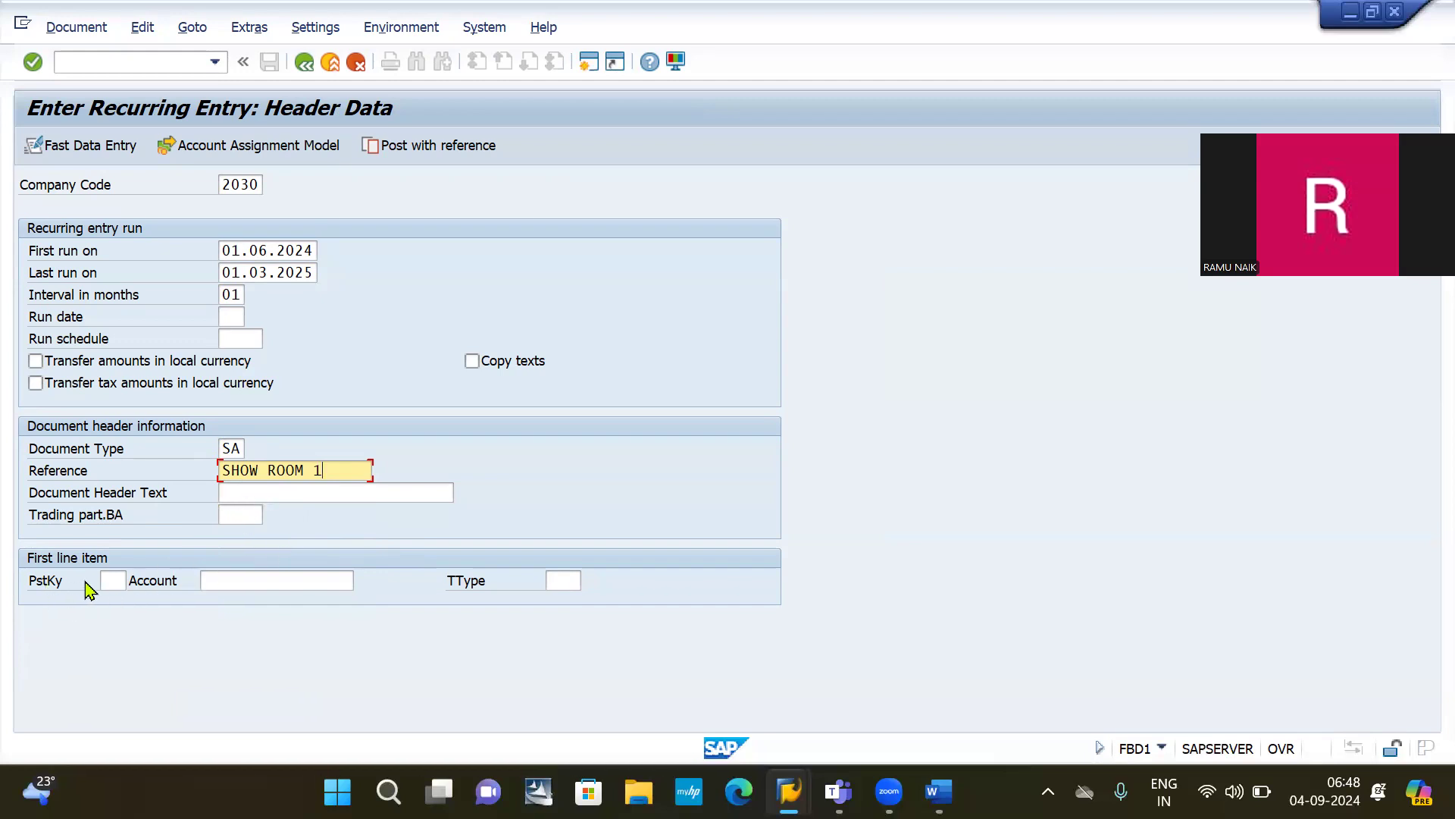
pyautogui.click(110, 581)
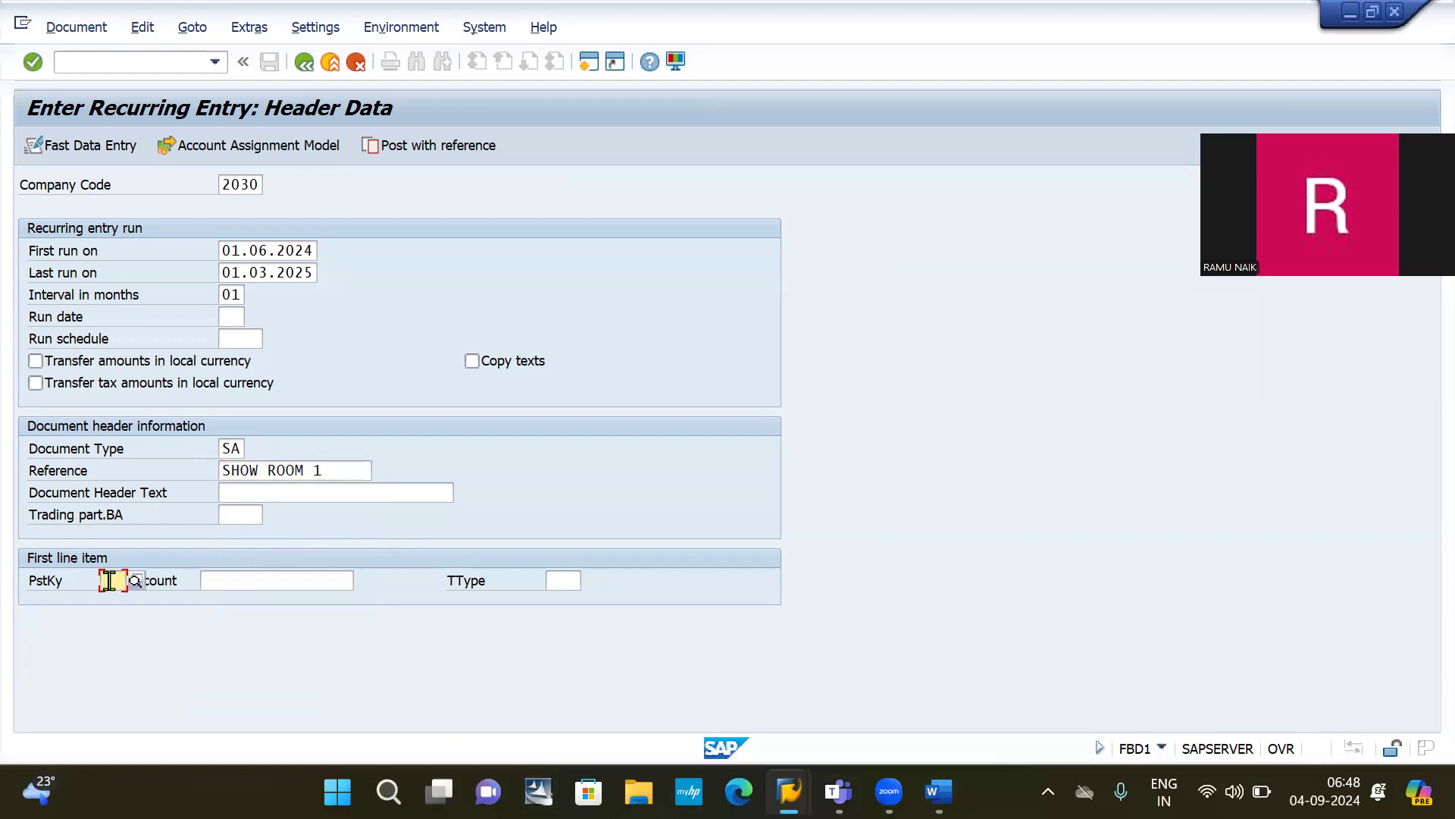
pyautogui.write('4')
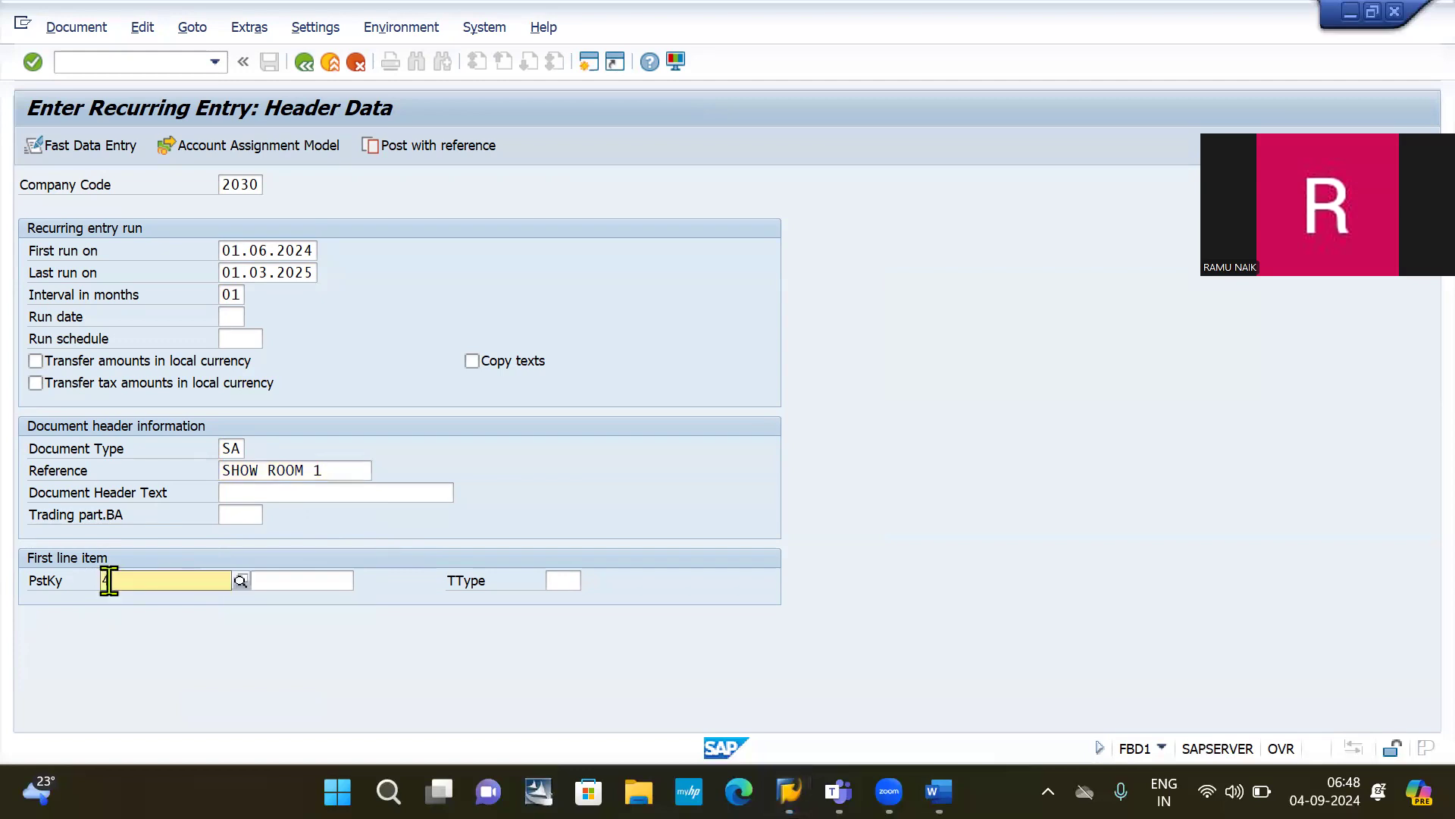
pyautogui.write('0')
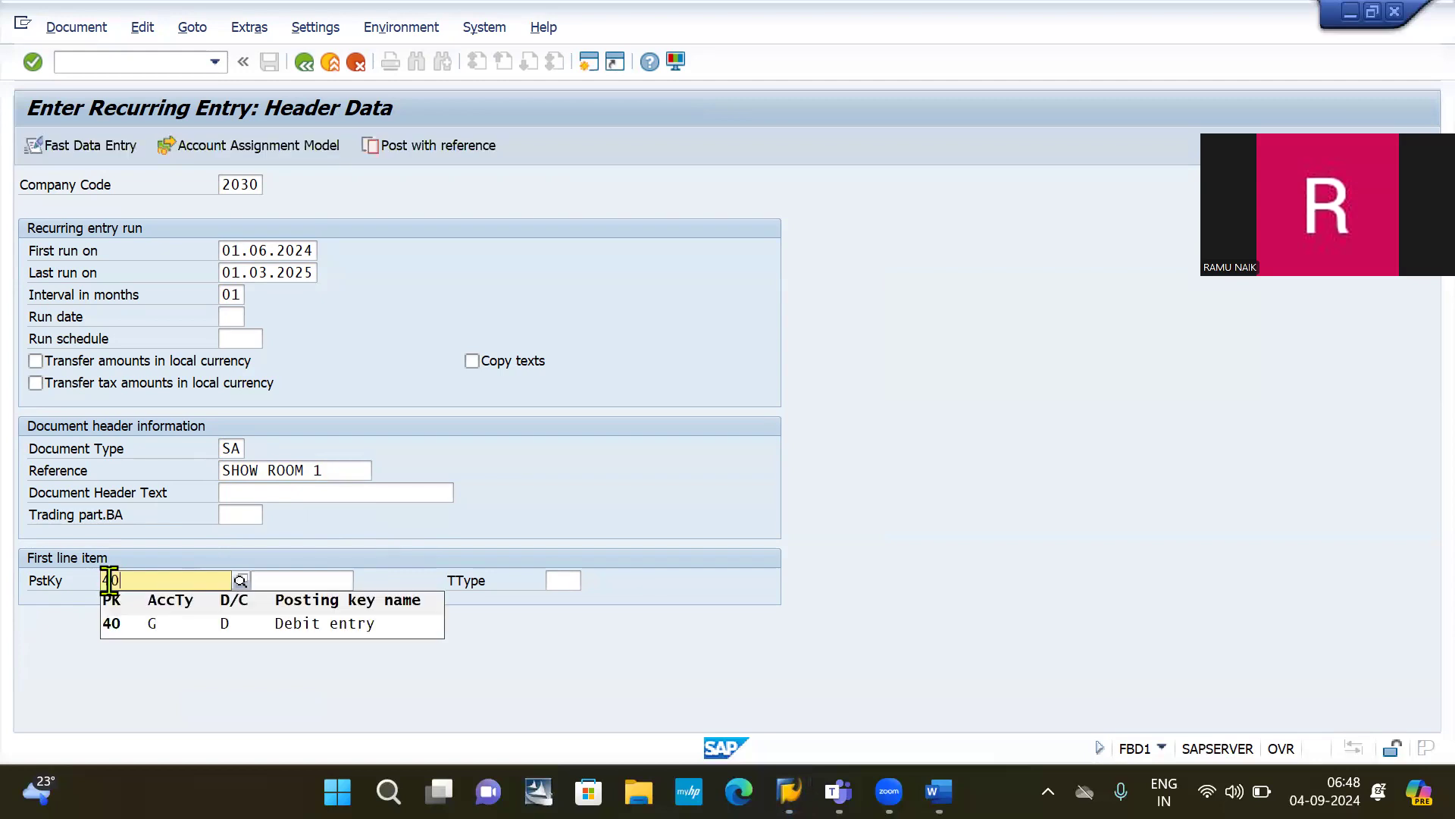
pyautogui.click(213, 629)
pyautogui.click(273, 580)
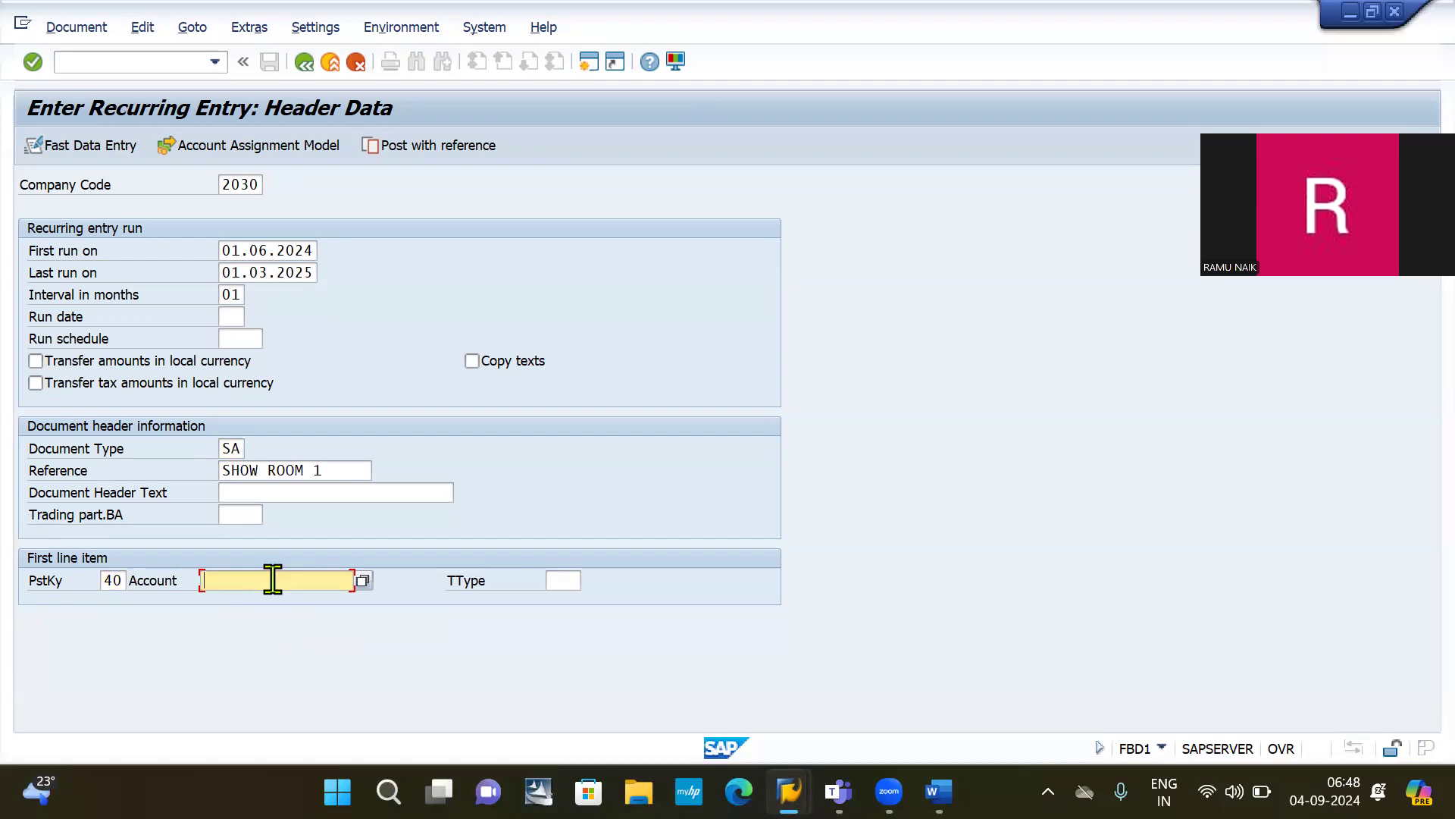
pyautogui.write('400000')
pyautogui.press('Return')
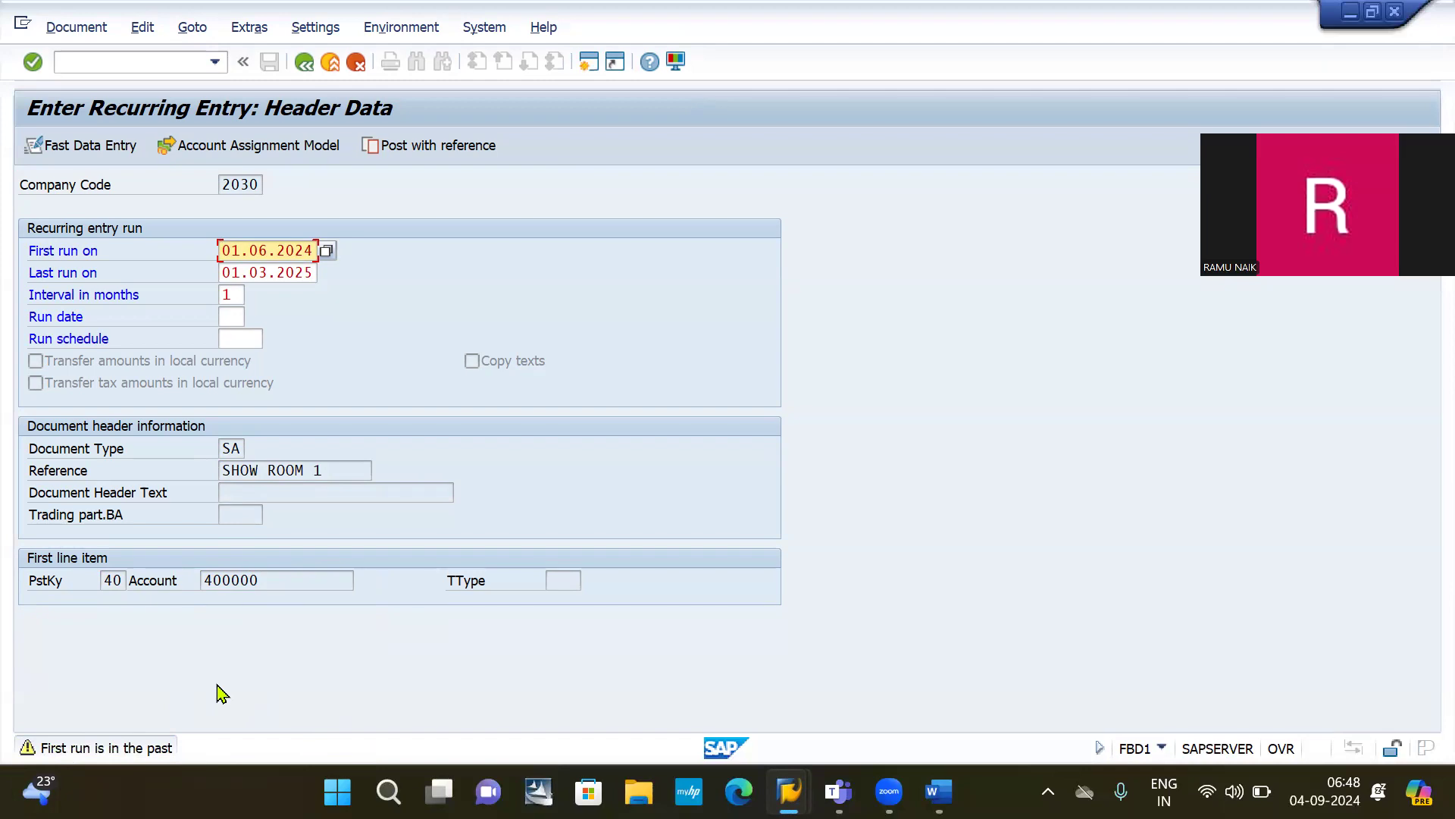
# Step: Enter the 10000 debit amount and a credit line with posting key 50 to account 200000
pyautogui.press('Return')
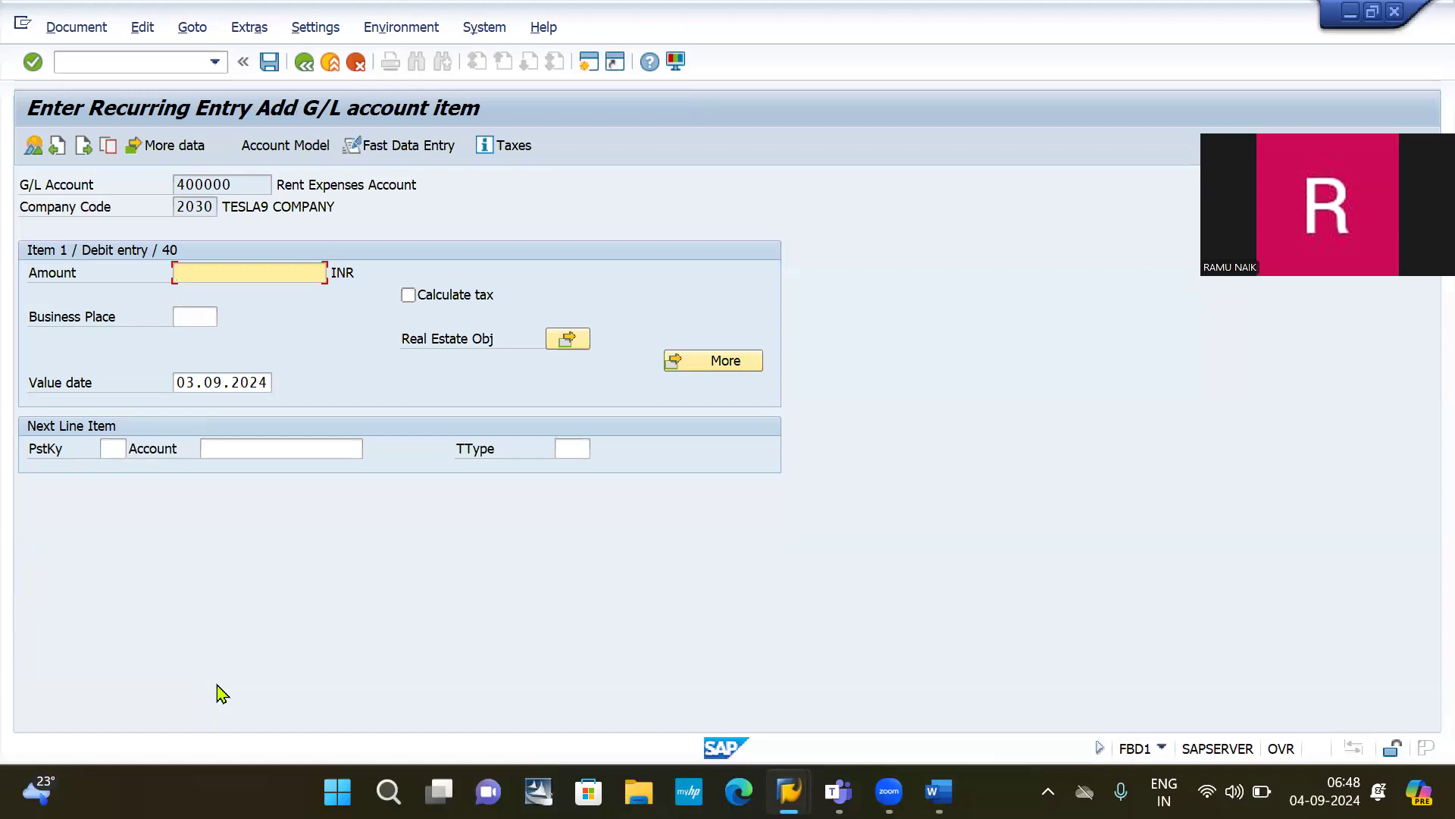
pyautogui.write('10000')
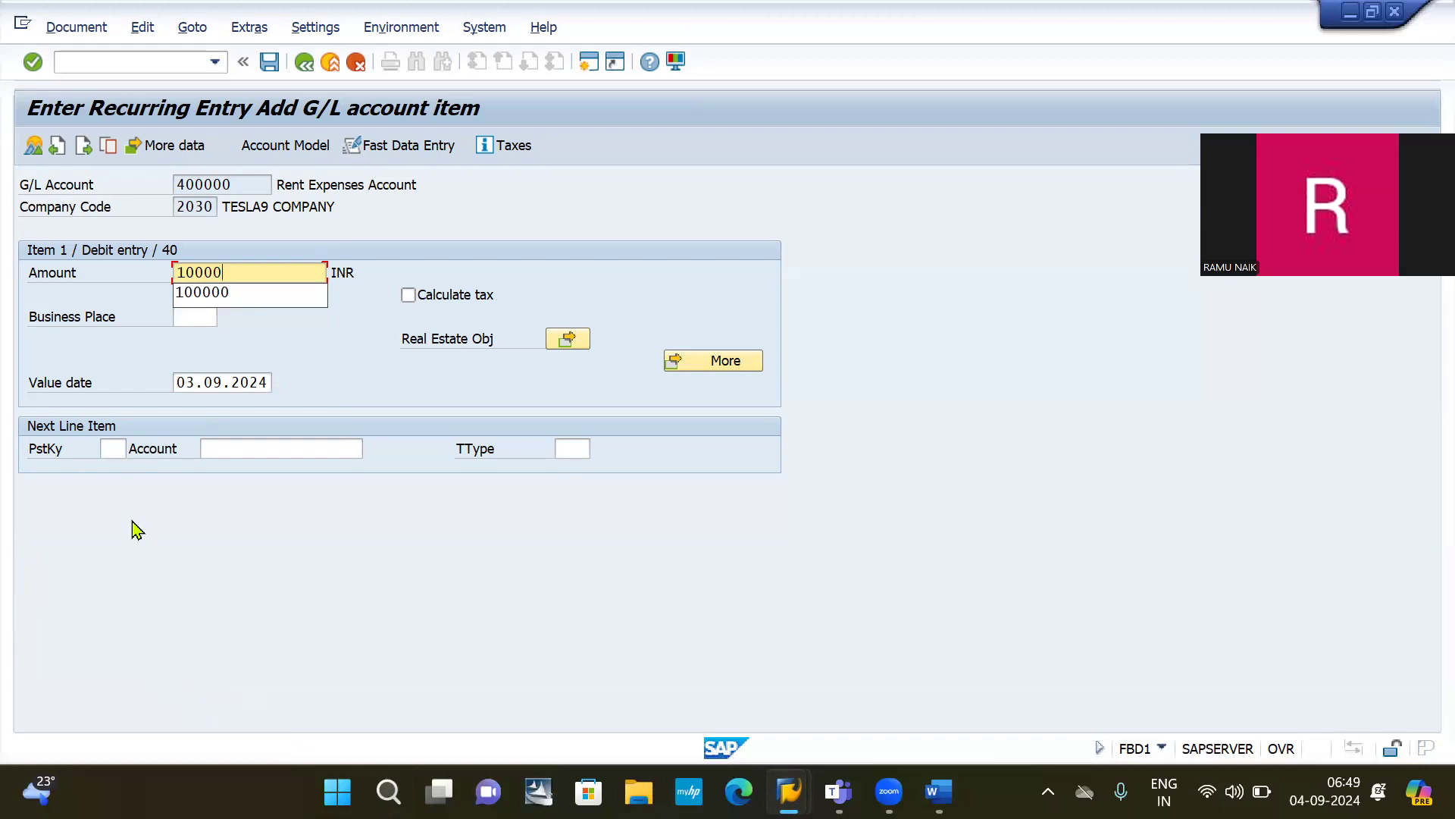
pyautogui.click(113, 447)
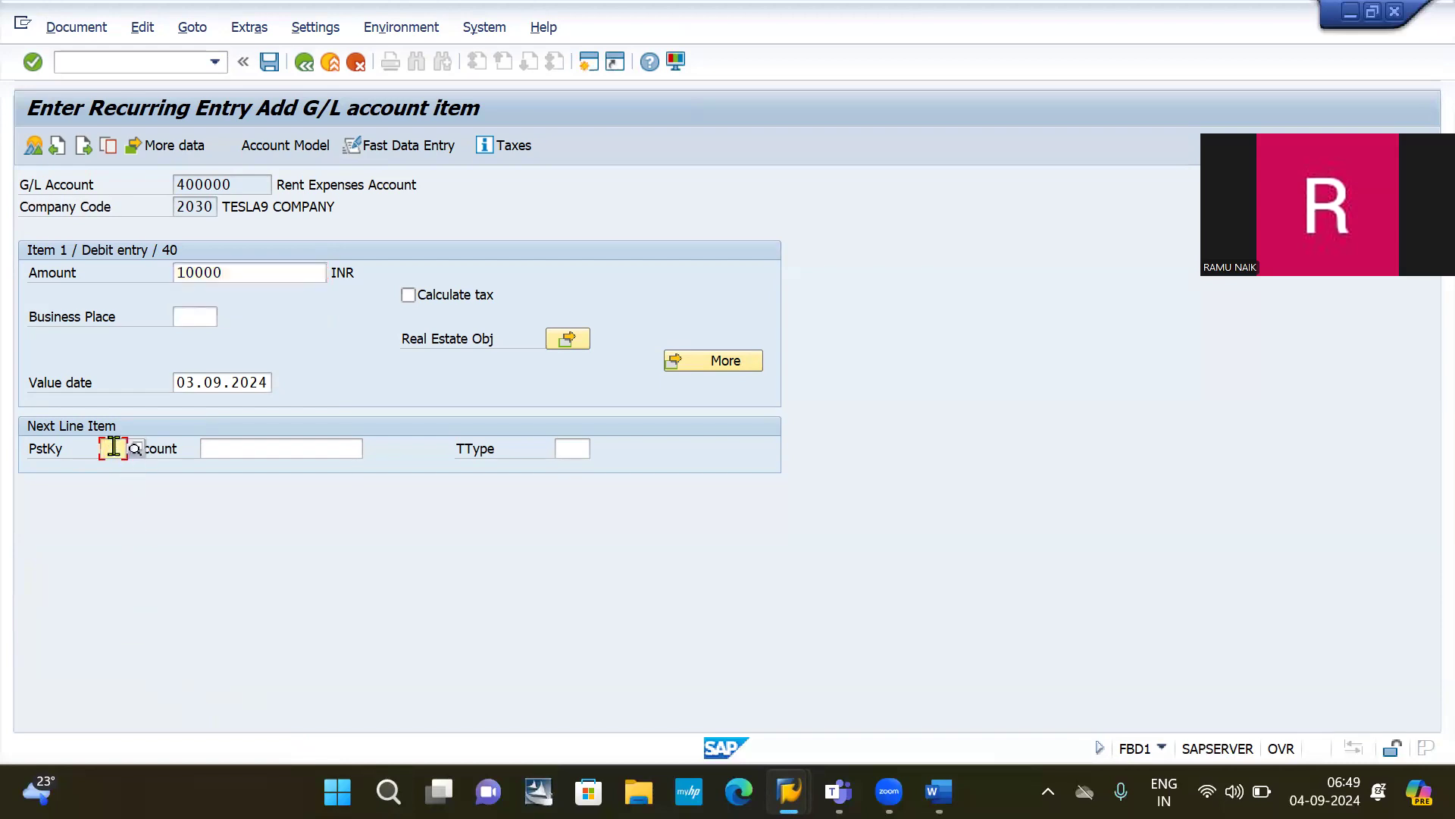
pyautogui.write('50')
pyautogui.press('Tab')
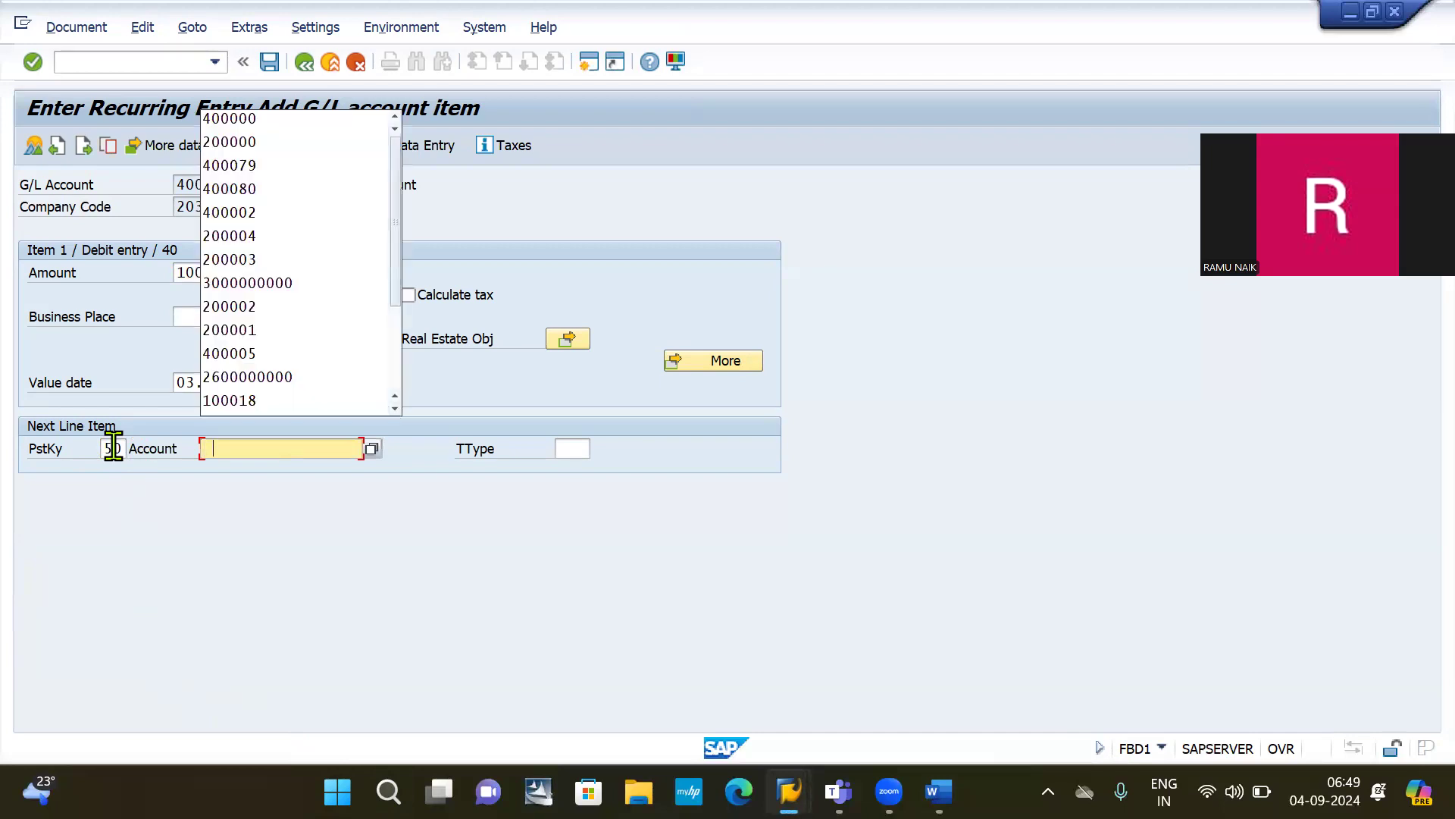
pyautogui.click(263, 149)
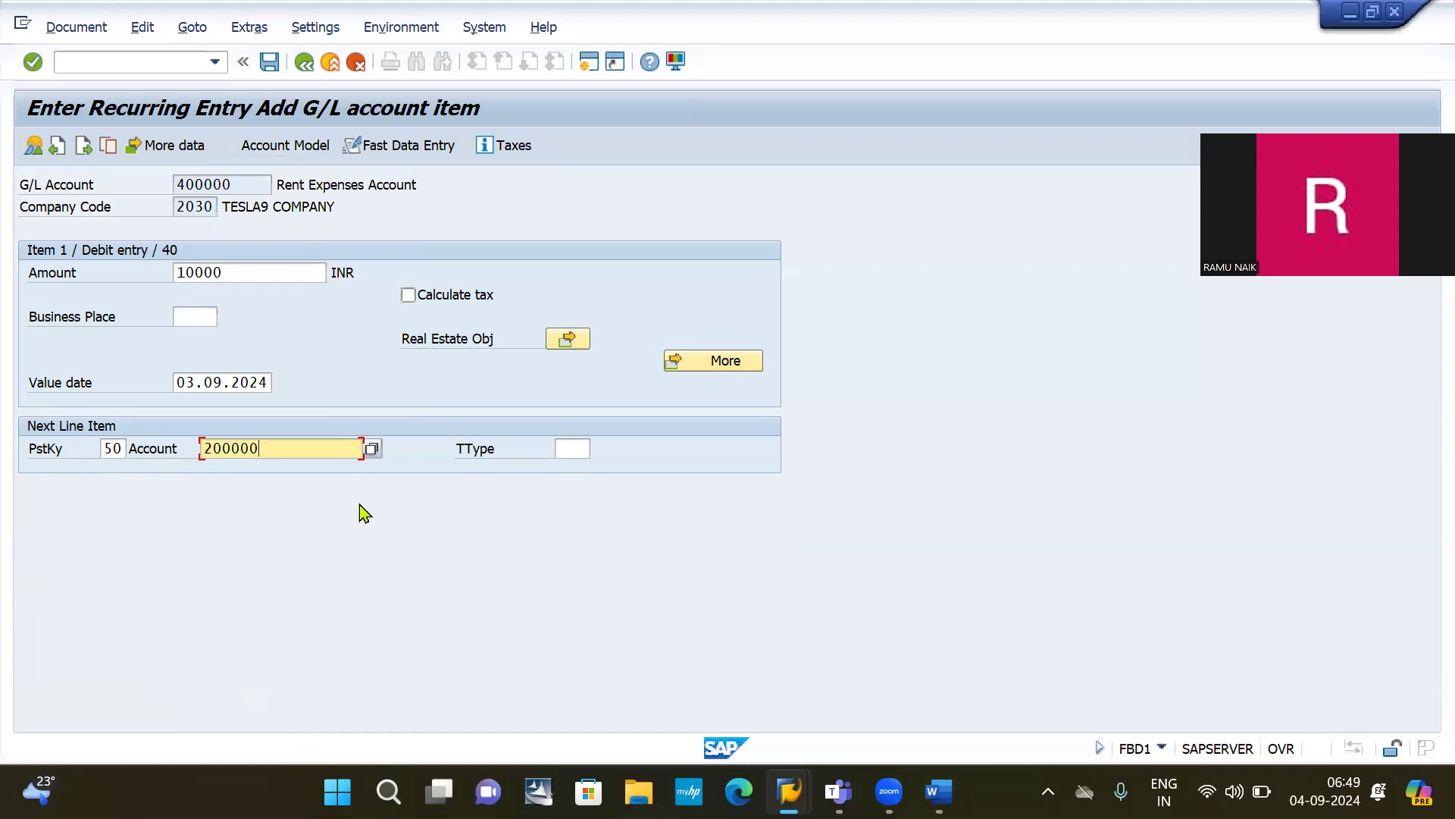
pyautogui.press('Return')
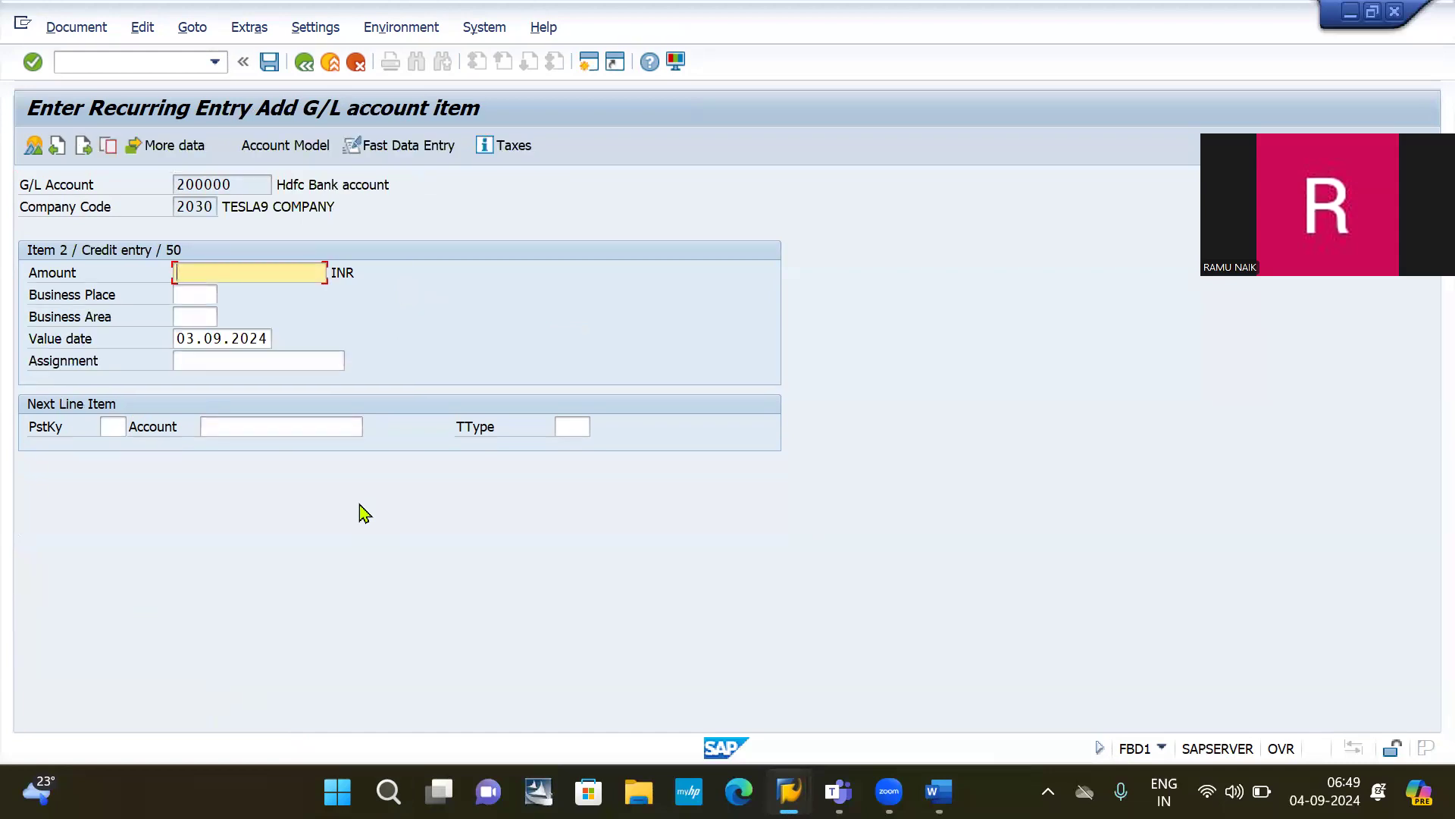
# Step: Balance the credit line with amount * and post the recurring entry as document 2001
pyautogui.write('*')
pyautogui.press('Return')
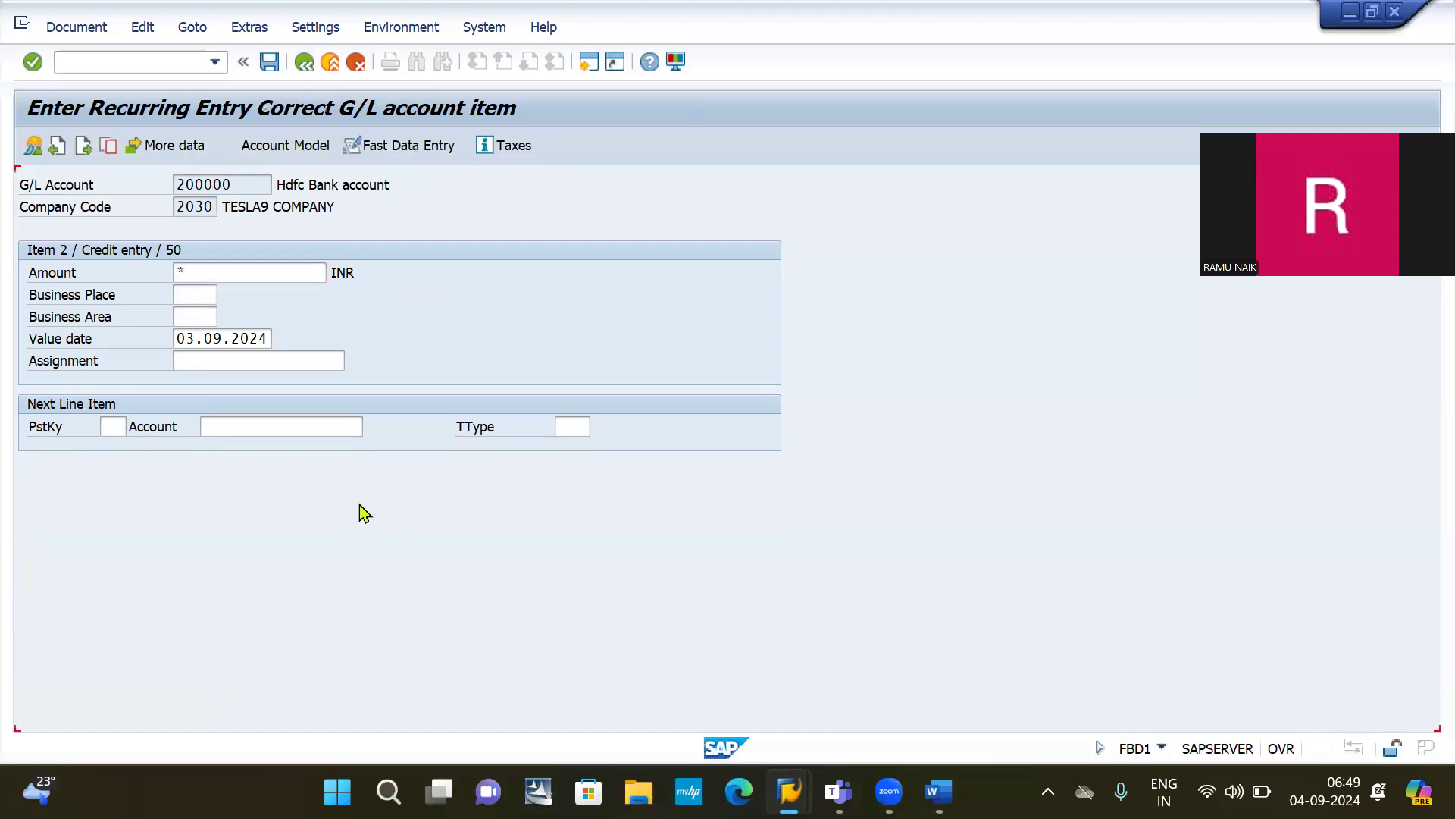
pyautogui.click(271, 68)
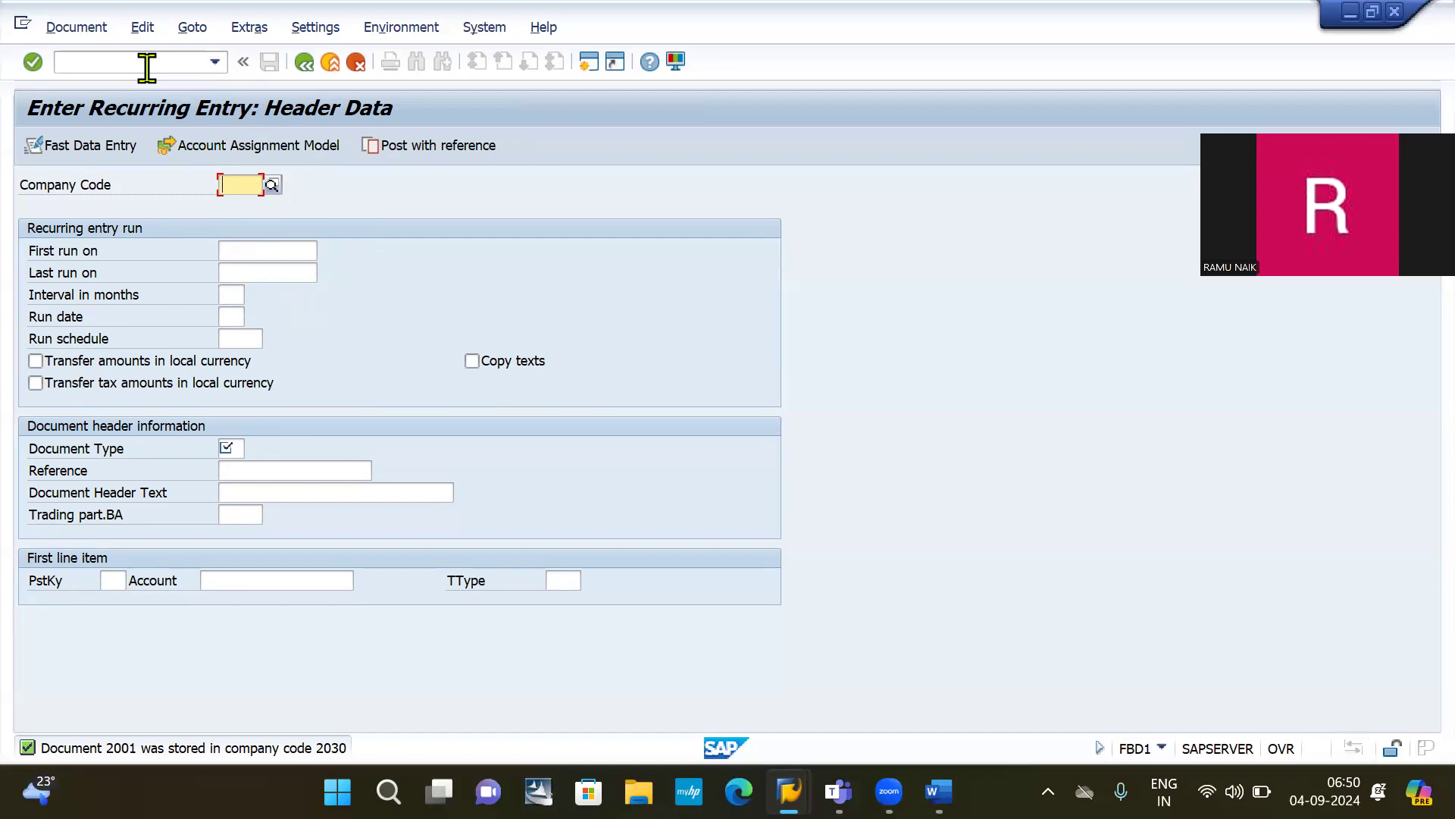
pyautogui.hotkey('alt', 'Tab')
pyautogui.hotkey('alt', 'Tab')
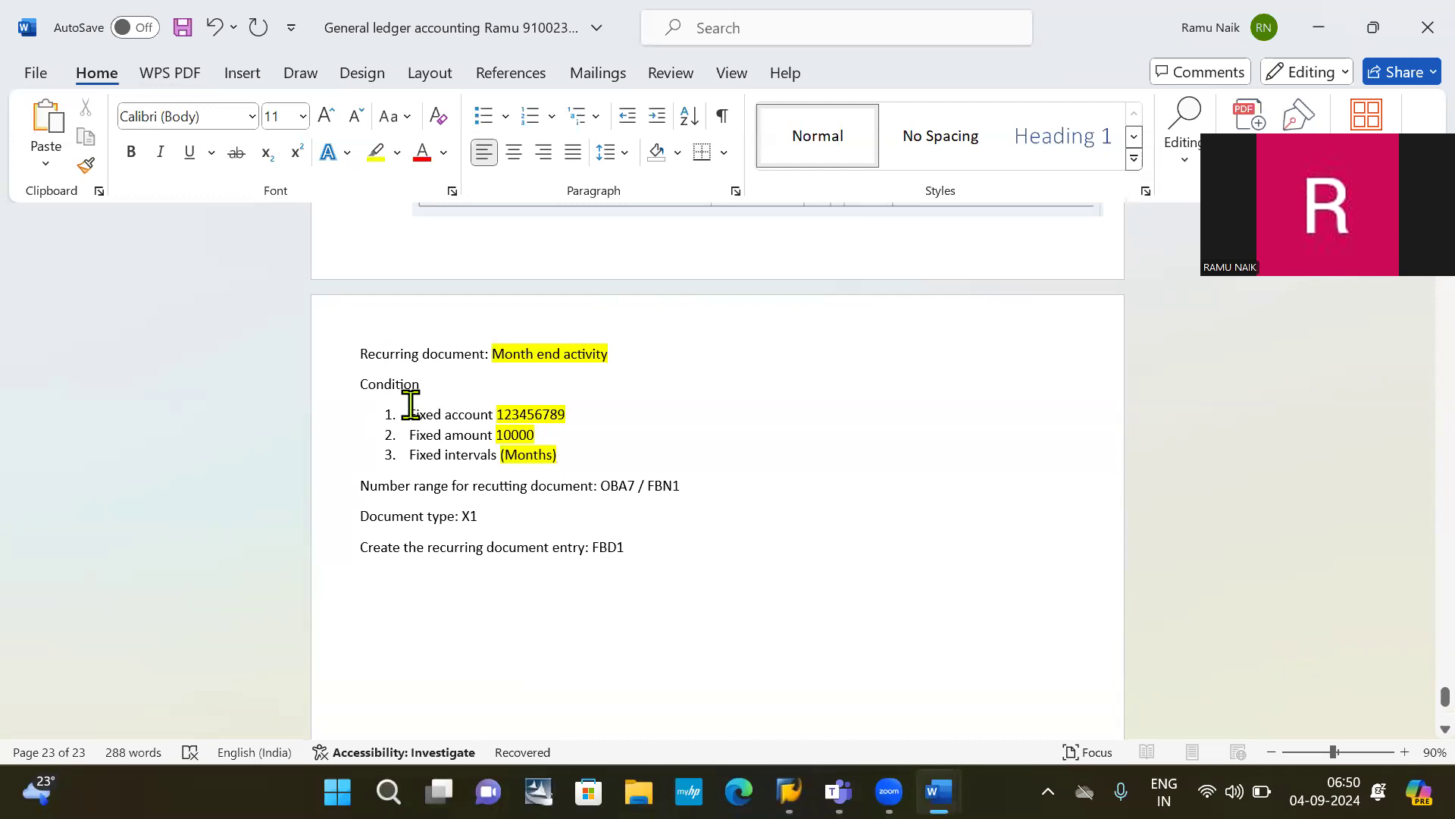
# Step: Add the Word note line 'Create the batch session: F.14' below the FBD1 line, then return to SAP
pyautogui.write('CREATE THE BAT')
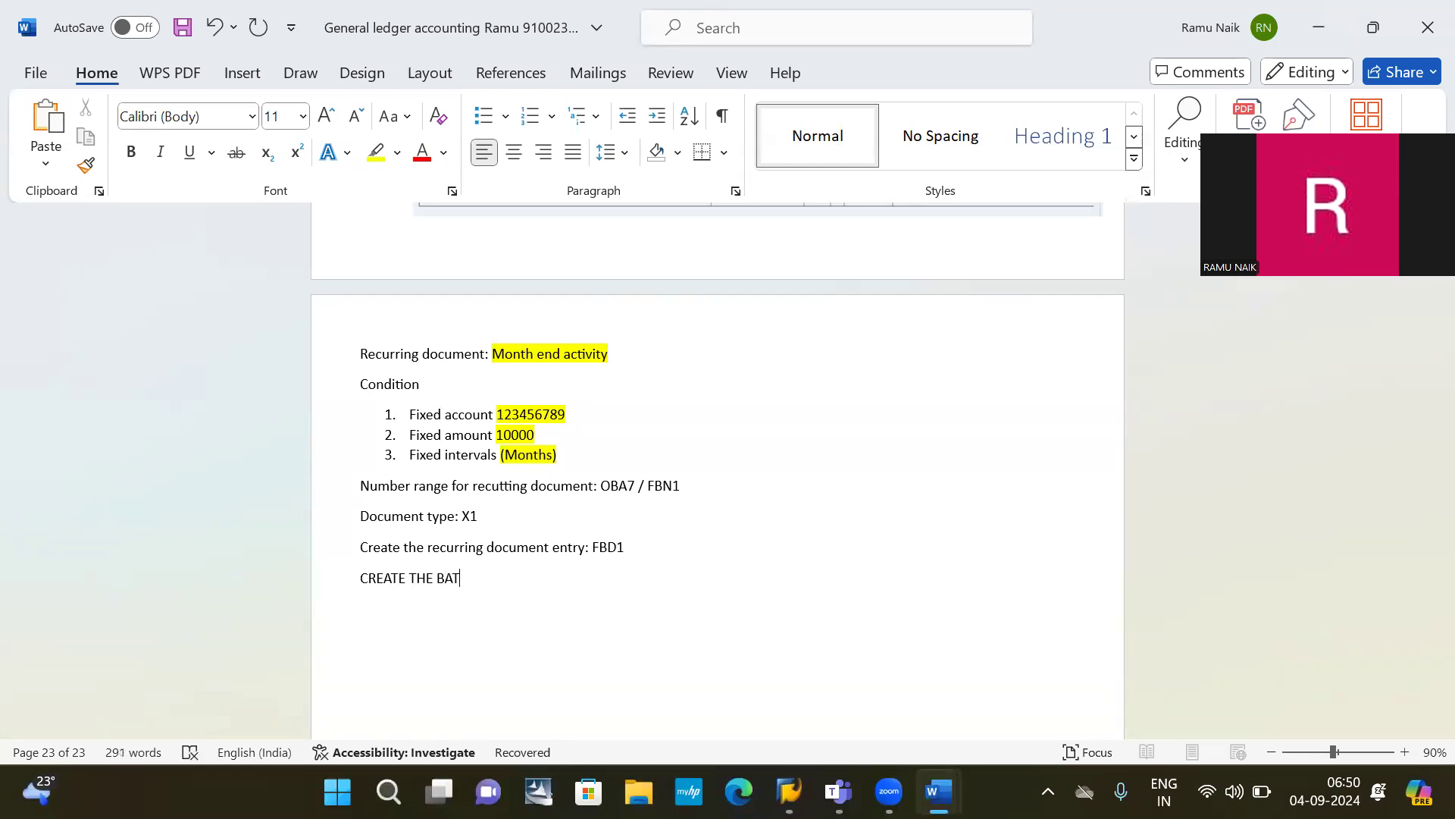
pyautogui.press('BackSpace')
pyautogui.press('BackSpace')
pyautogui.press('BackSpace')
pyautogui.press('BackSpace')
pyautogui.press('BackSpace')
pyautogui.press('BackSpace')
pyautogui.press('BackSpace')
pyautogui.press('BackSpace')
pyautogui.press('BackSpace')
pyautogui.press('BackSpace')
pyautogui.press('BackSpace')
pyautogui.press('BackSpace')
pyautogui.press('BackSpace')
pyautogui.write('reate te')
pyautogui.press('BackSpace')
pyautogui.write('he batch session ')
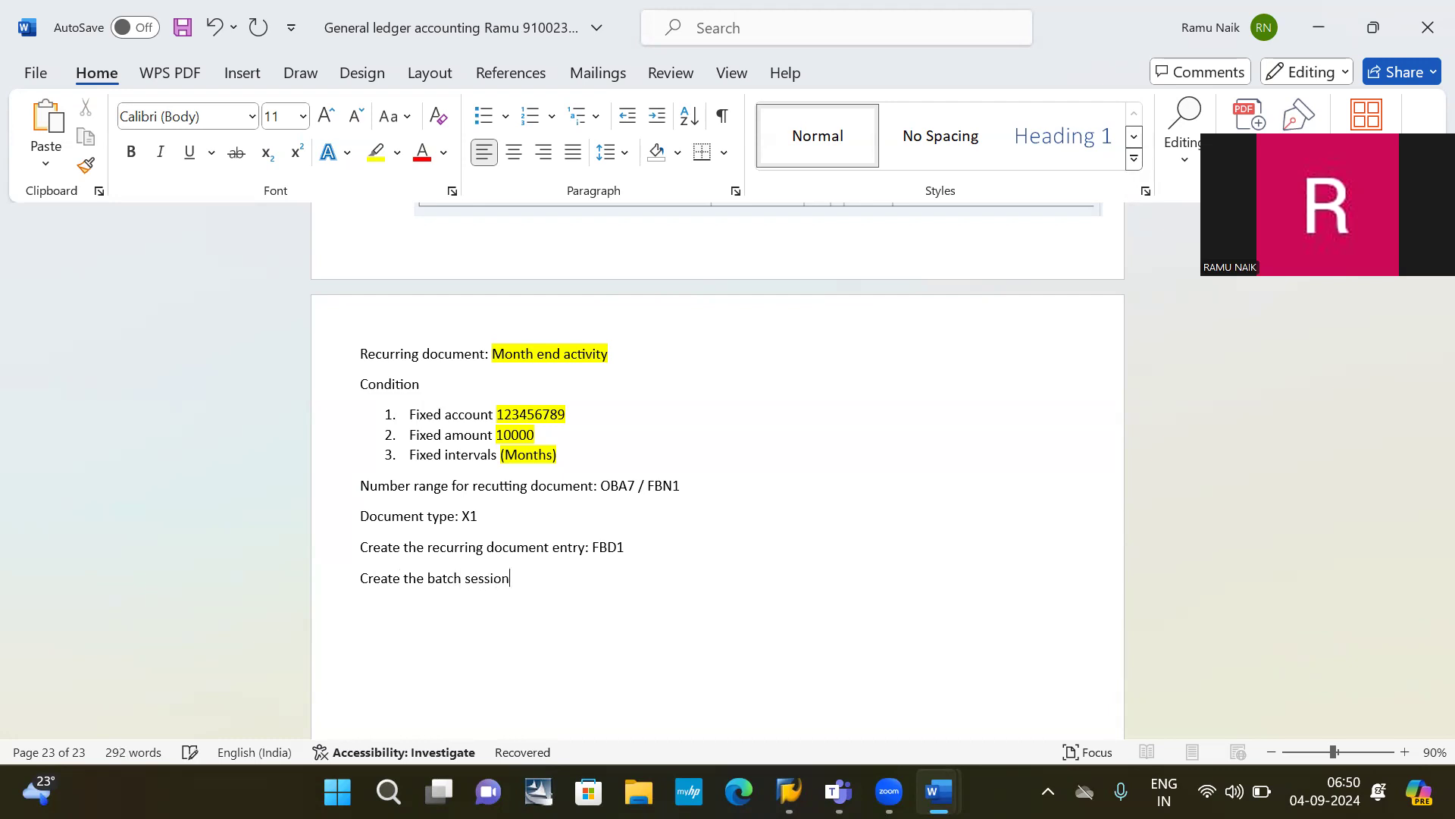
pyautogui.write(': F.14')
pyautogui.hotkey('ctrl', 'shift', 'Left')
pyautogui.hotkey('ctrl', 'shift', 'Left')
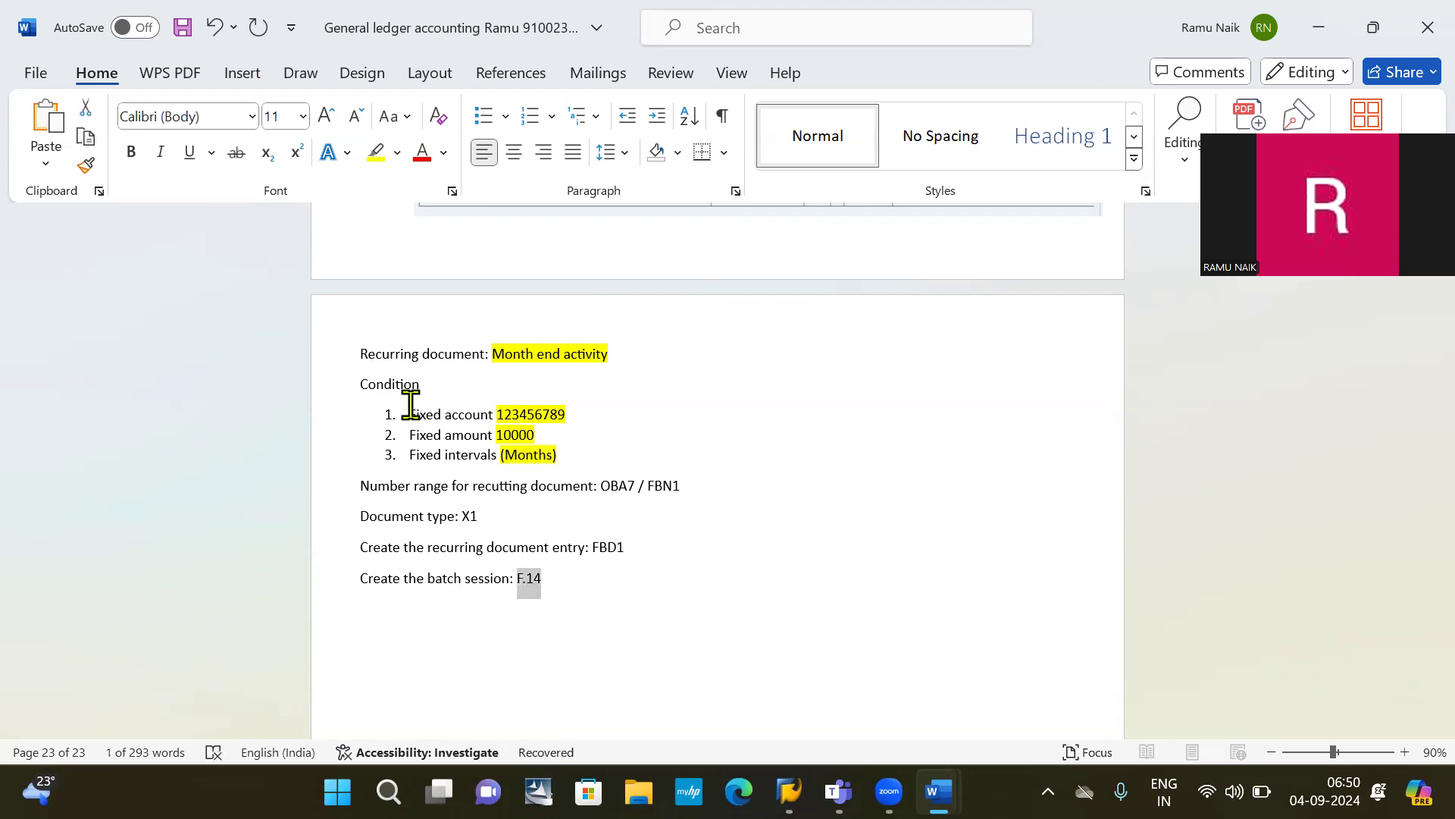
pyautogui.press('Right')
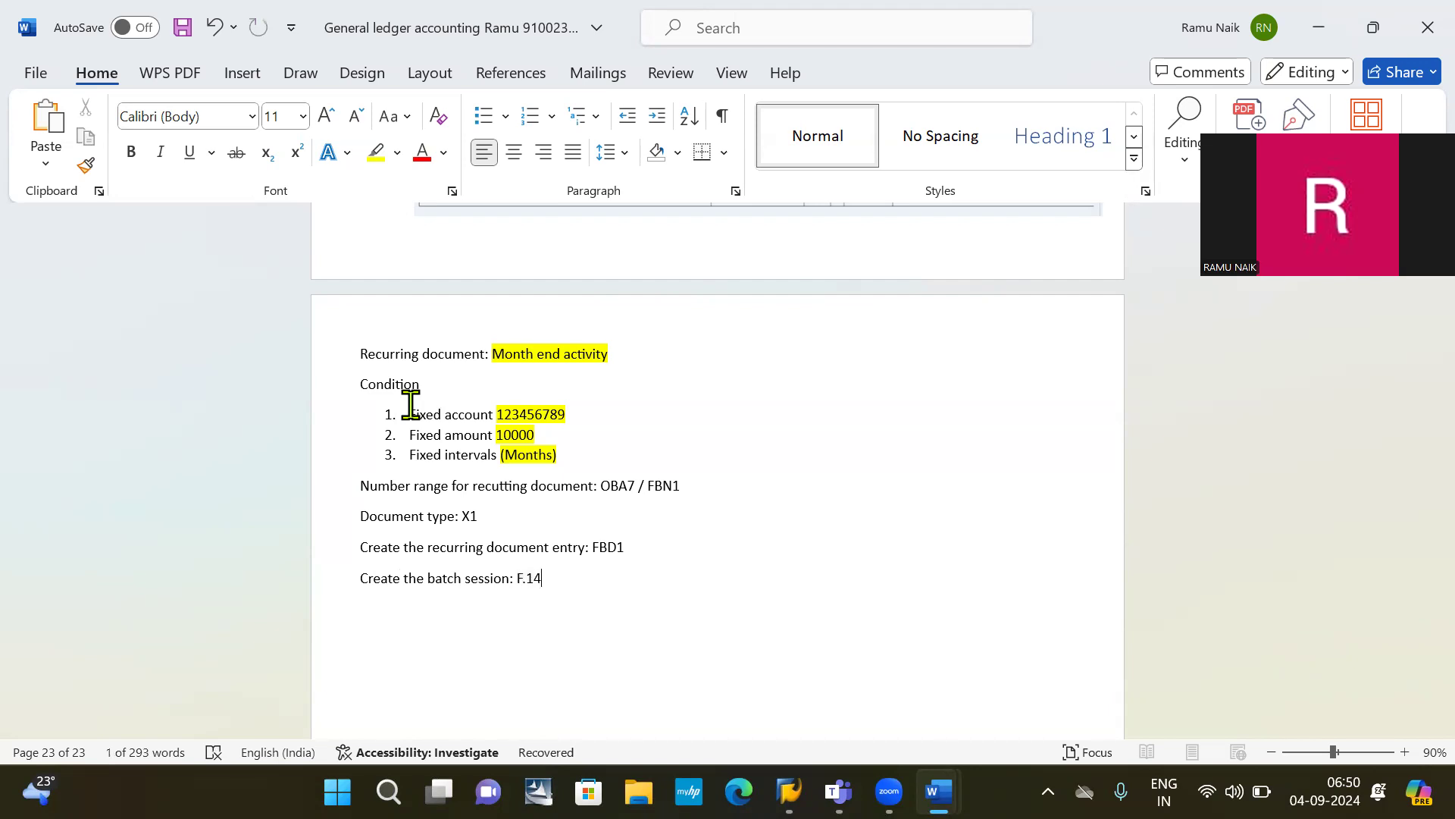
pyautogui.hotkey('ctrl', 'z')
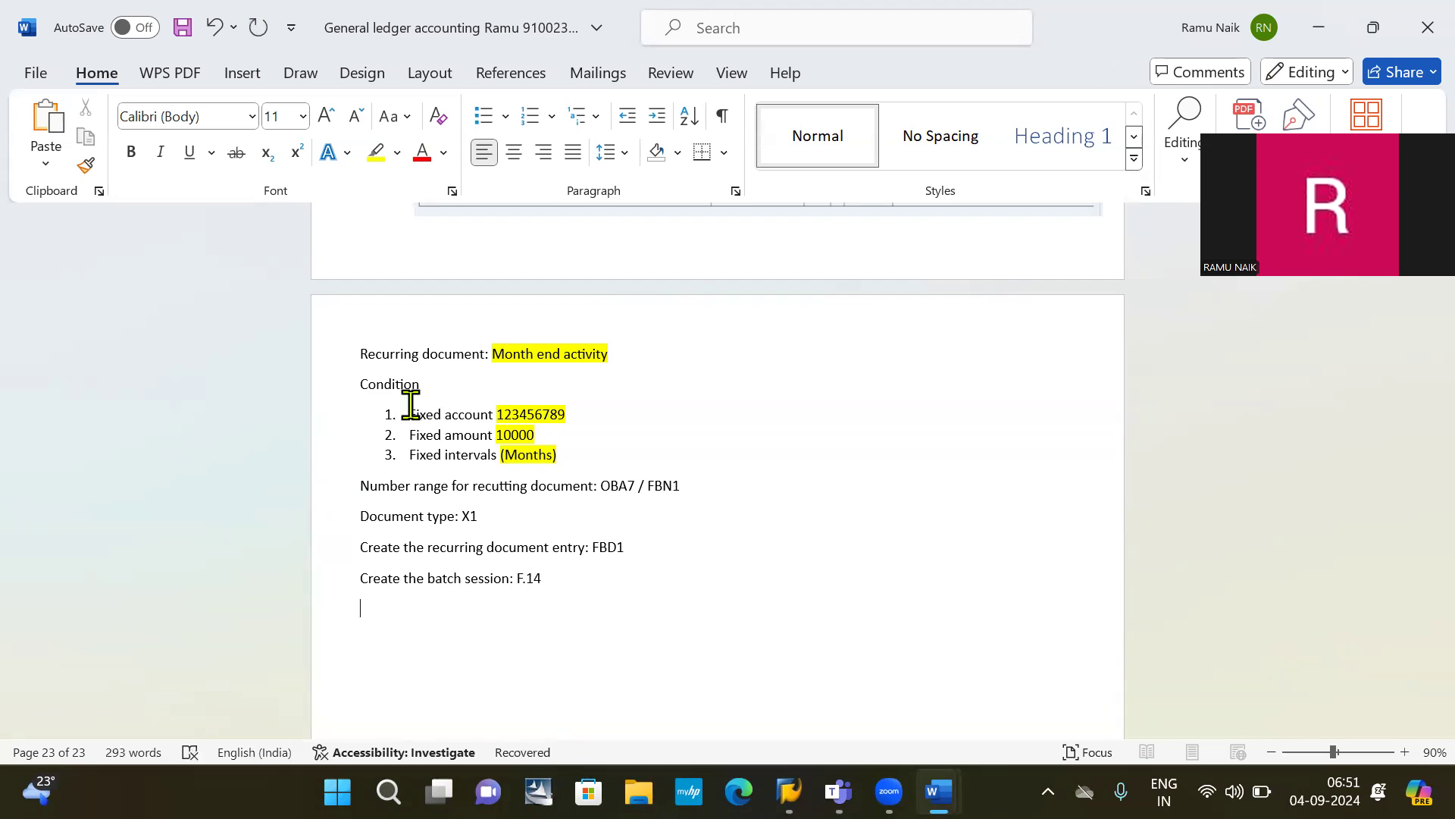
pyautogui.hotkey('alt', 'Tab')
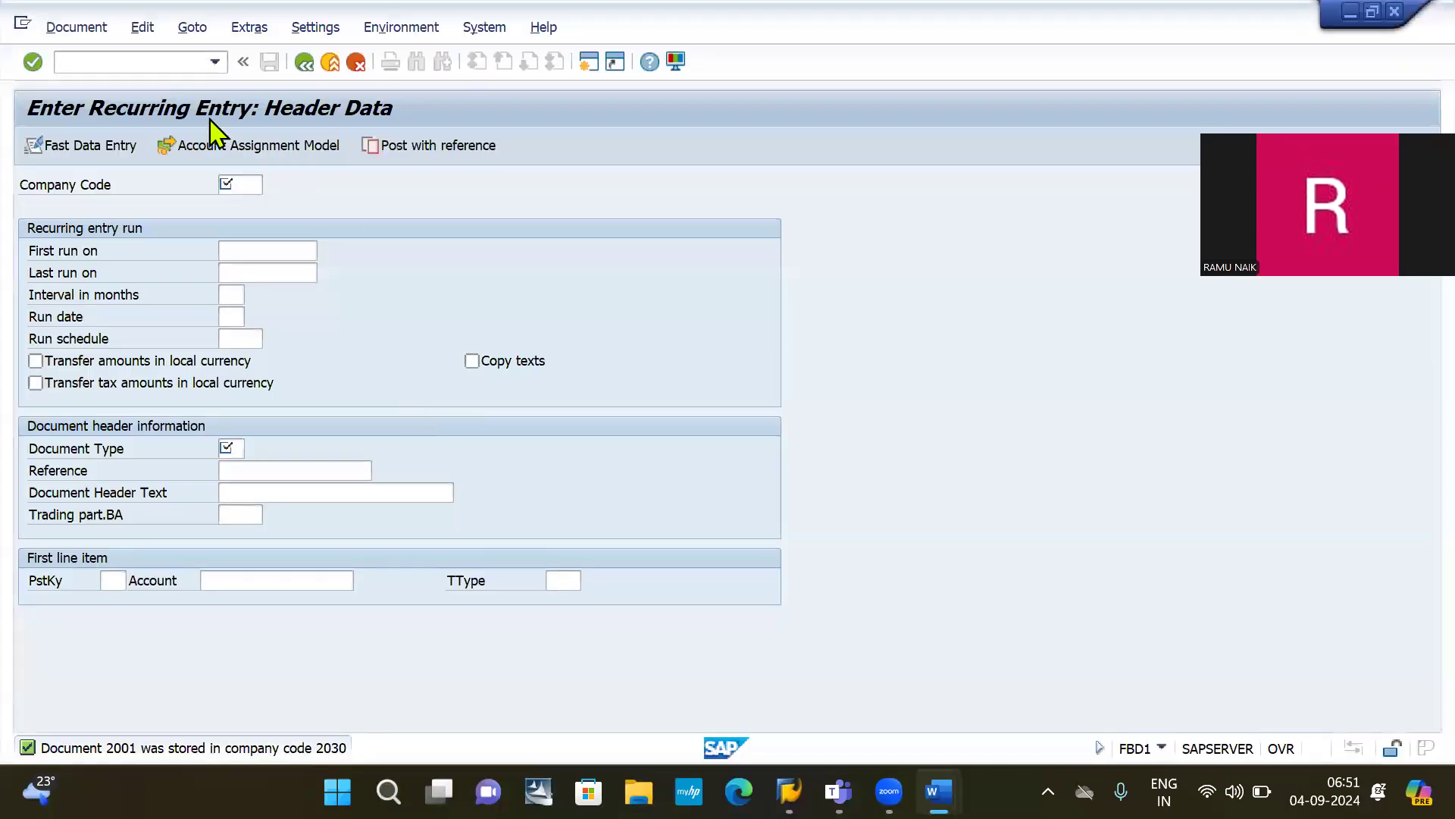
# Step: Start transaction F.14 with /NF.14
pyautogui.click(131, 62)
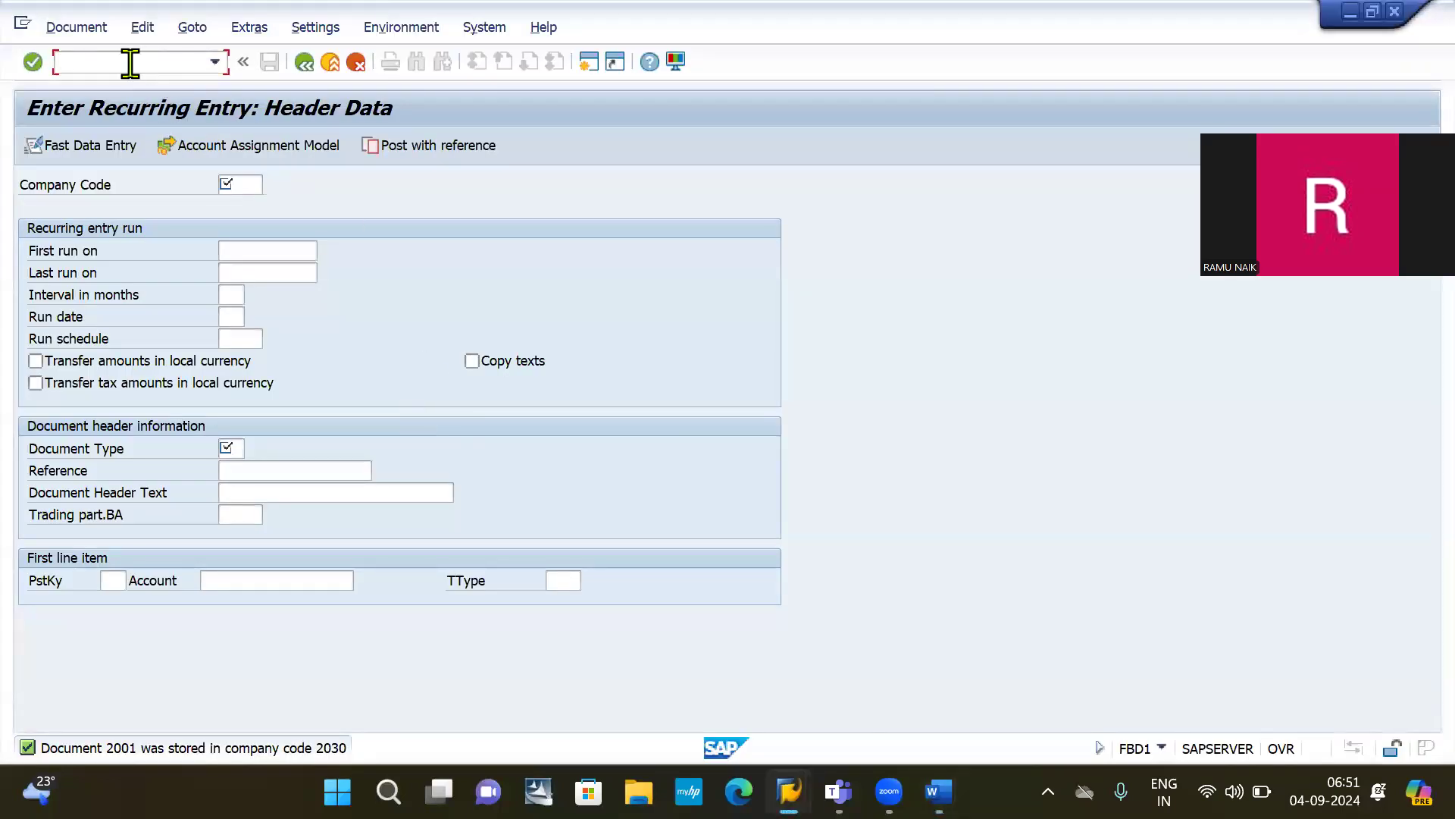
pyautogui.write('F.14')
pyautogui.press('Home')
pyautogui.write('/N')
pyautogui.press('Return')
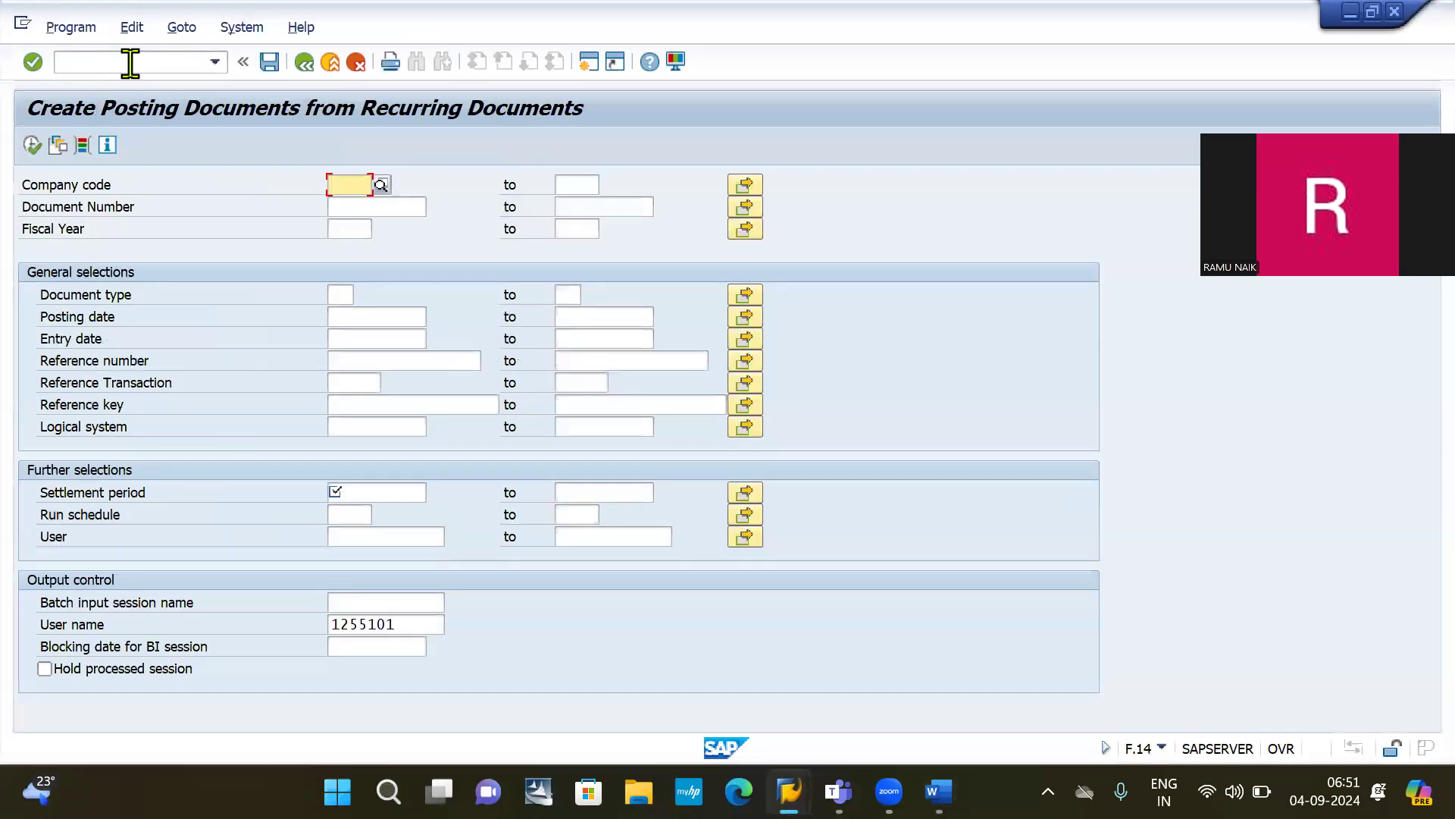
# Step: Enter company code 2030, document number 2001 and fiscal year 2024
pyautogui.write('2030')
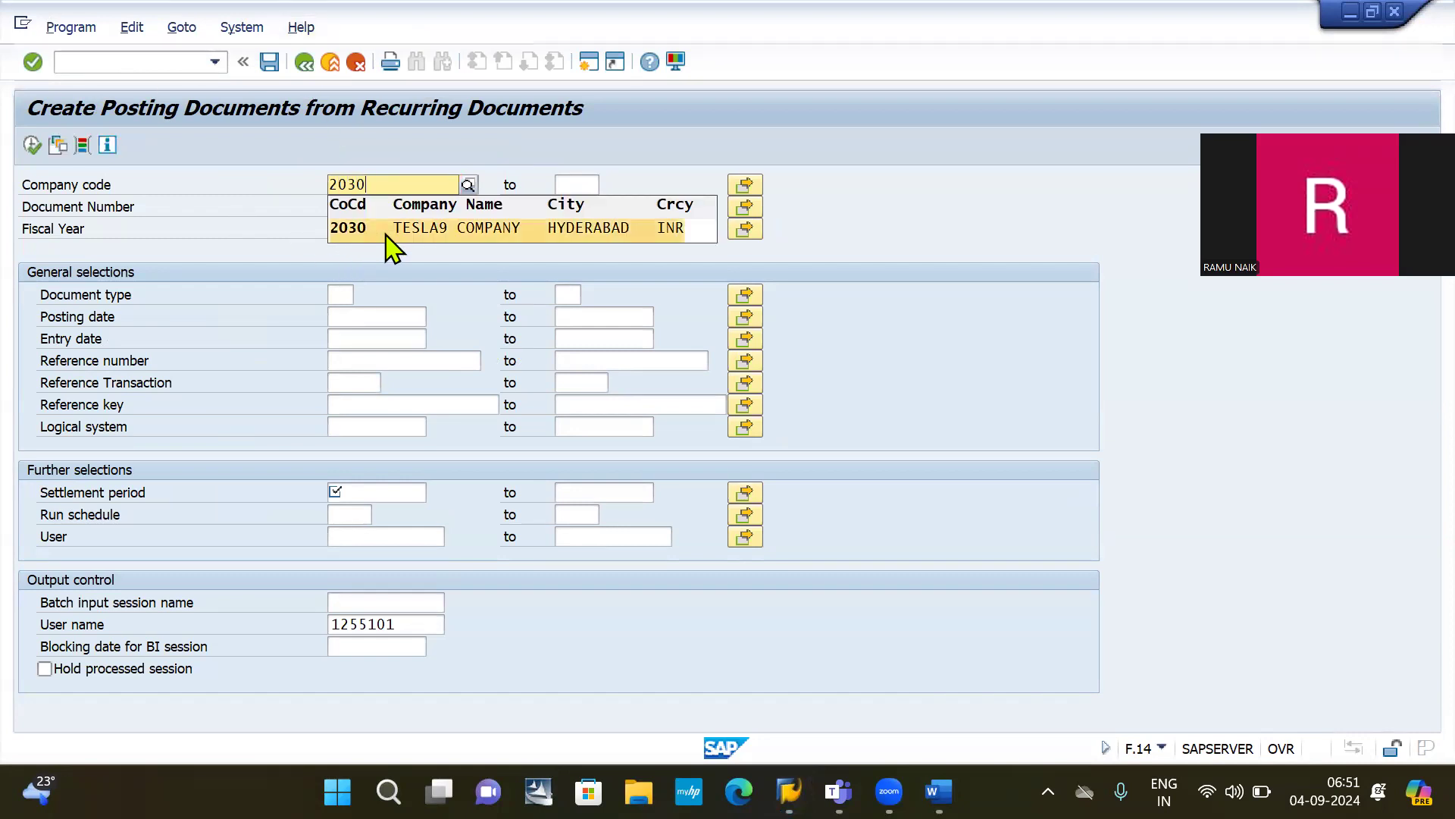
pyautogui.click(385, 230)
pyautogui.click(367, 205)
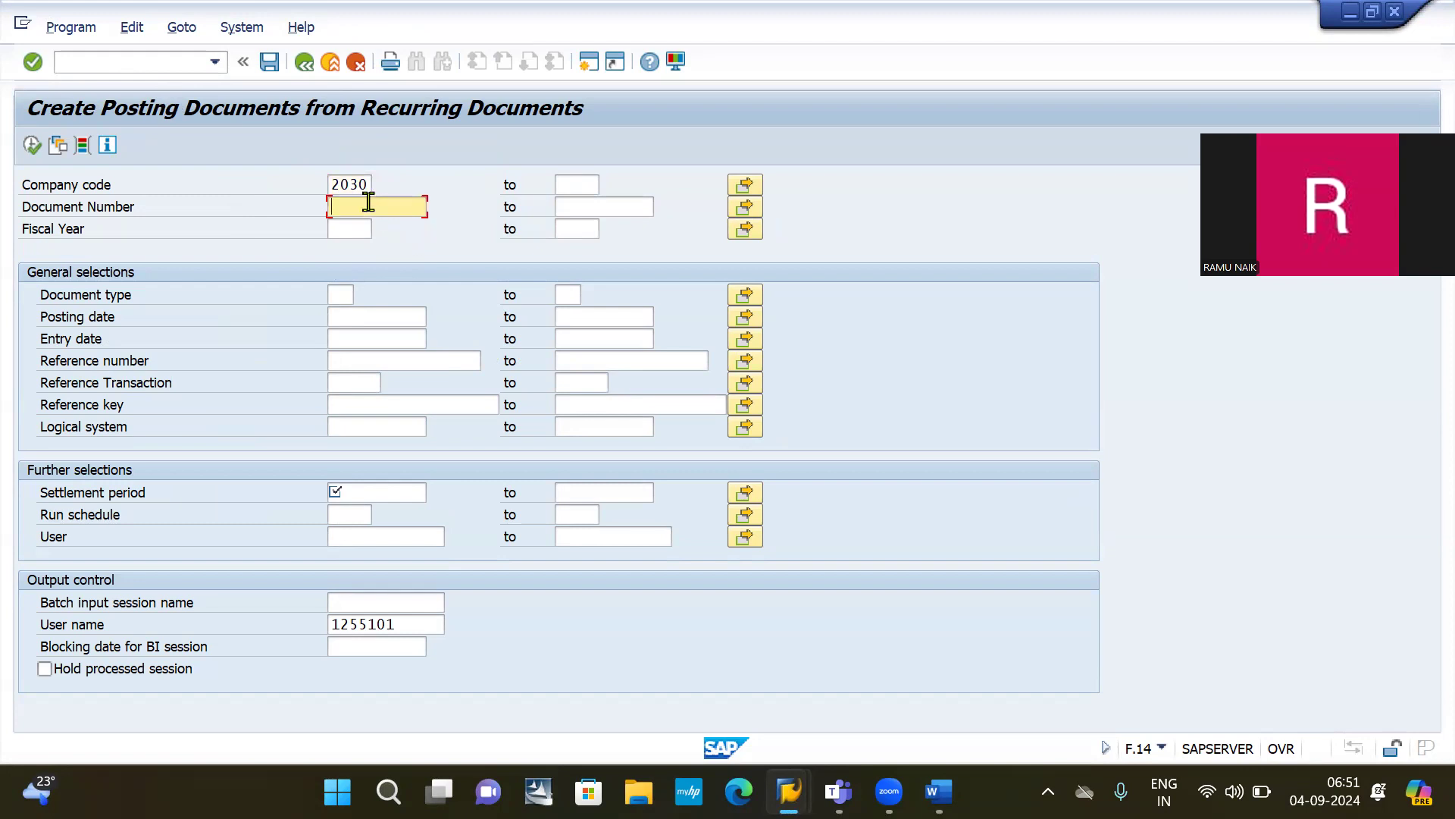
pyautogui.write('2')
pyautogui.press('Down')
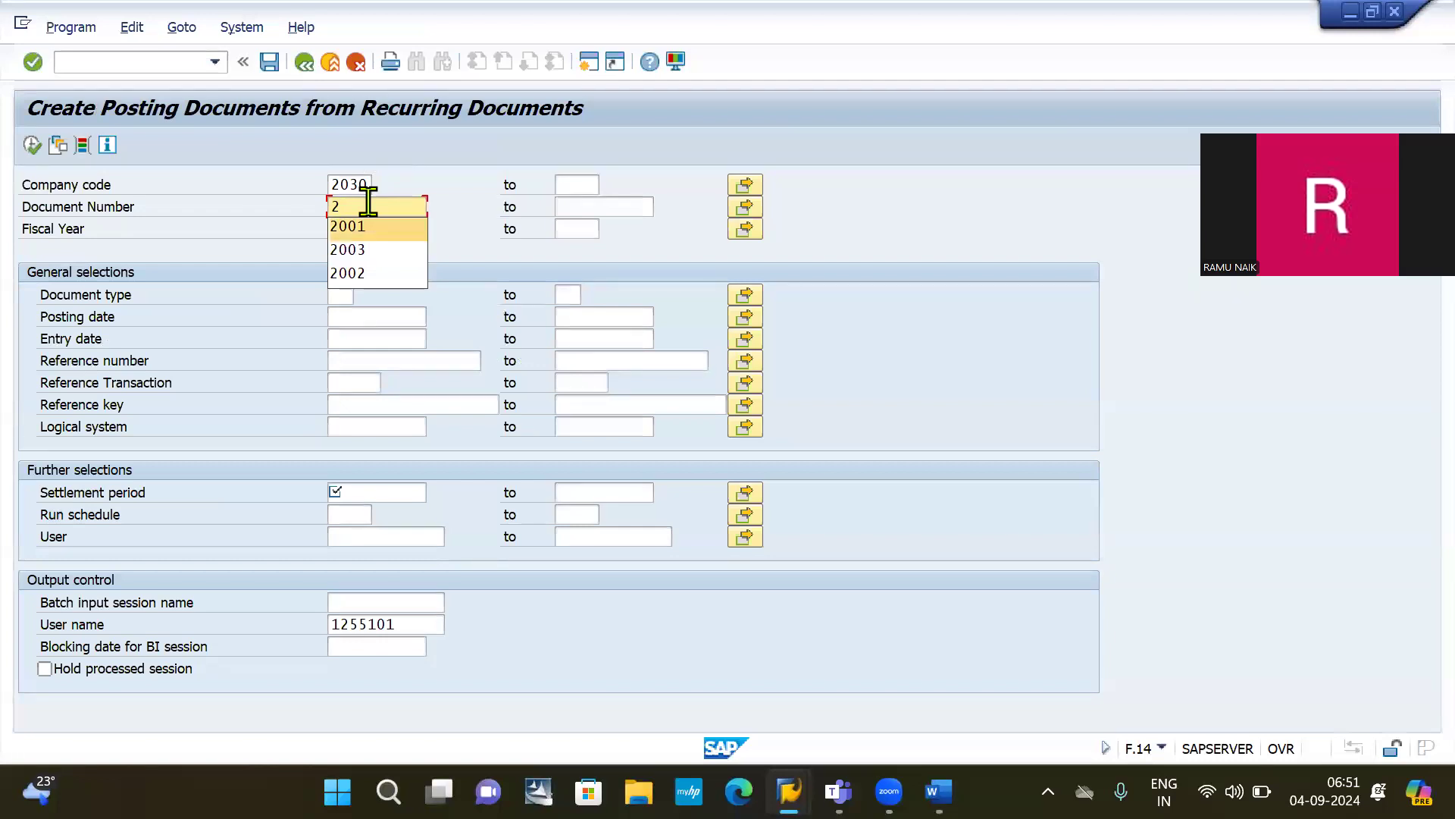
pyautogui.press('Return')
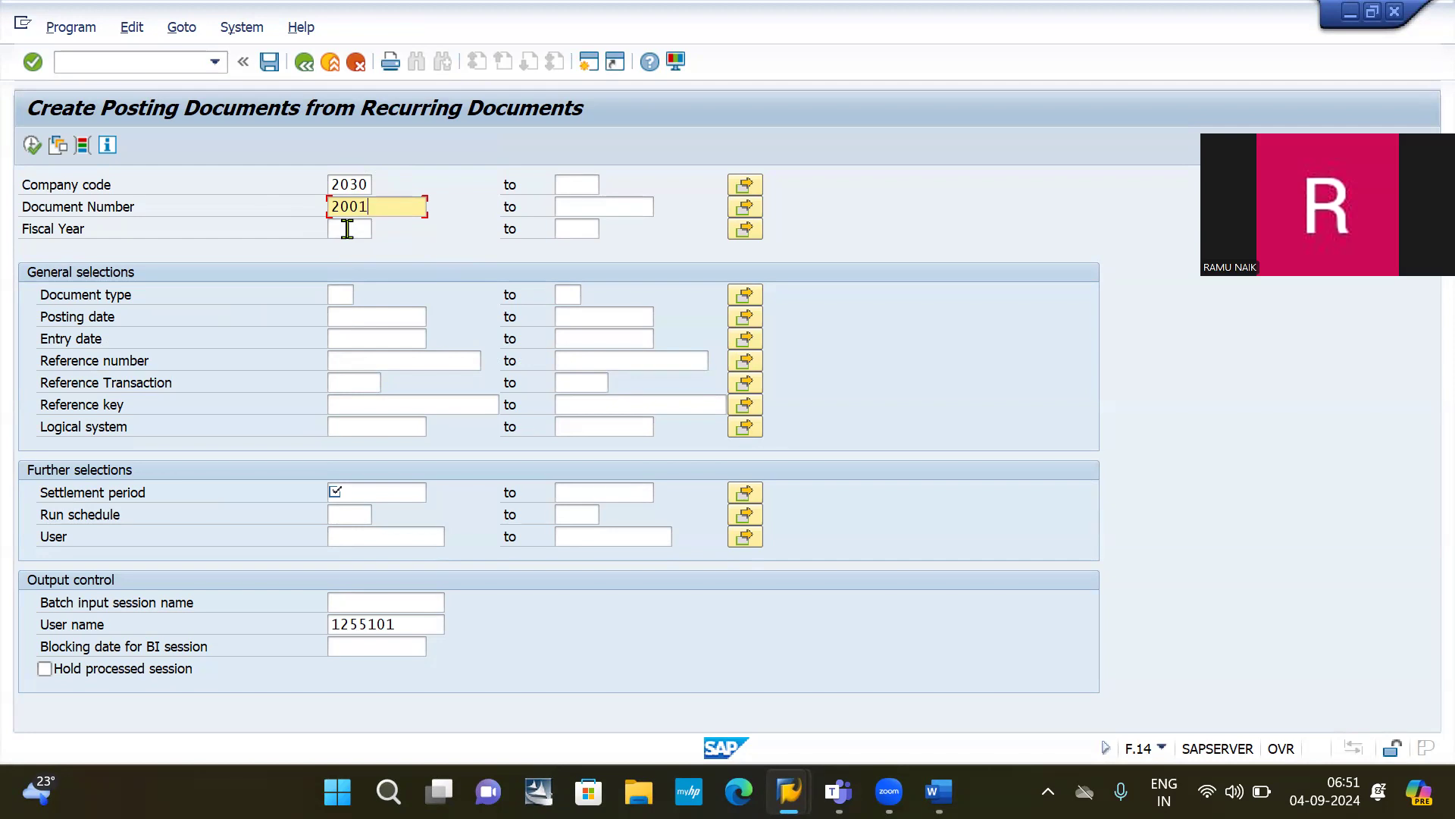
pyautogui.click(347, 229)
pyautogui.write('2024')
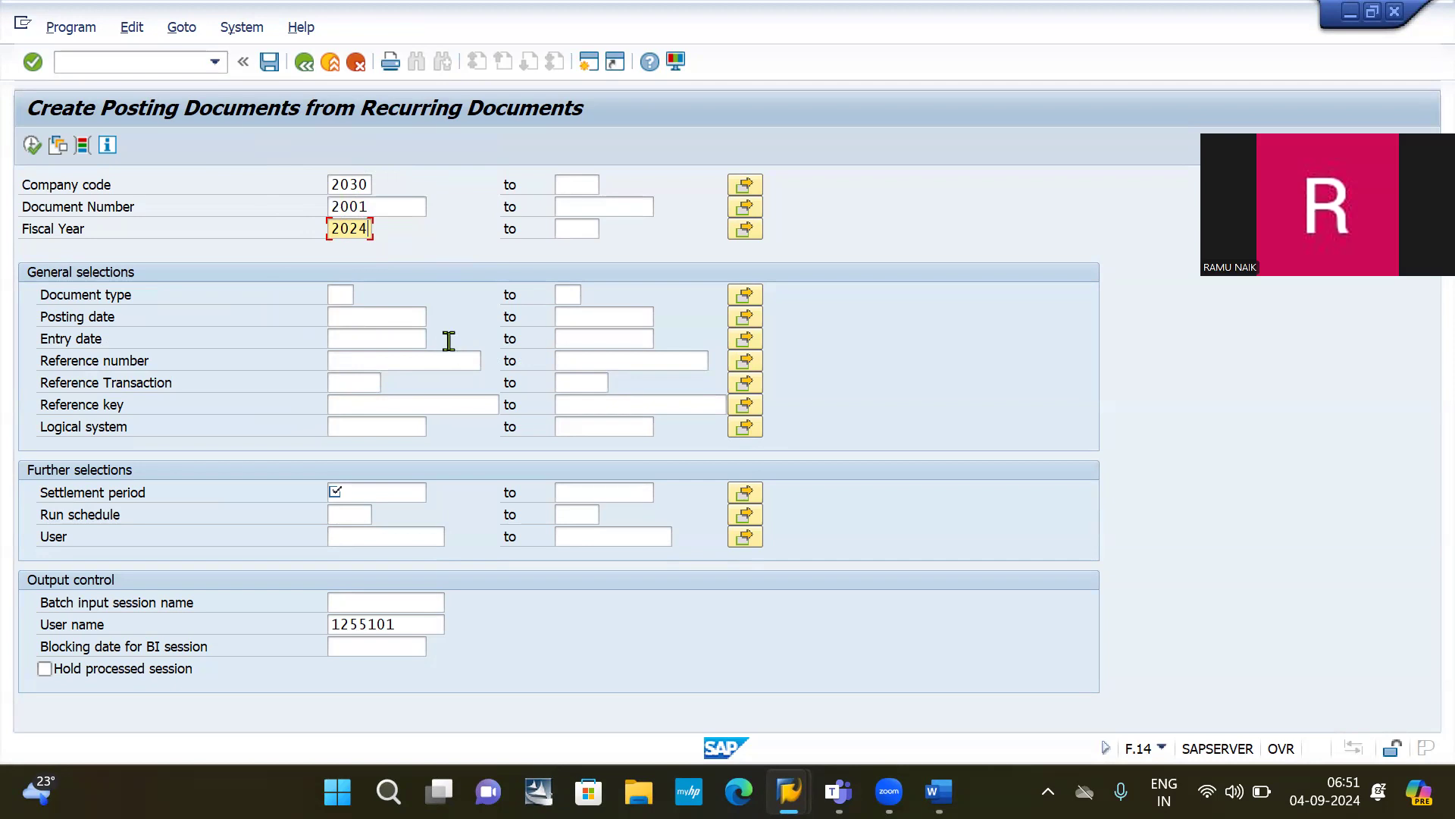
# Step: Set the settlement period to 01052024–31052024 and name the batch session 'AUG Rent'
pyautogui.click(390, 487)
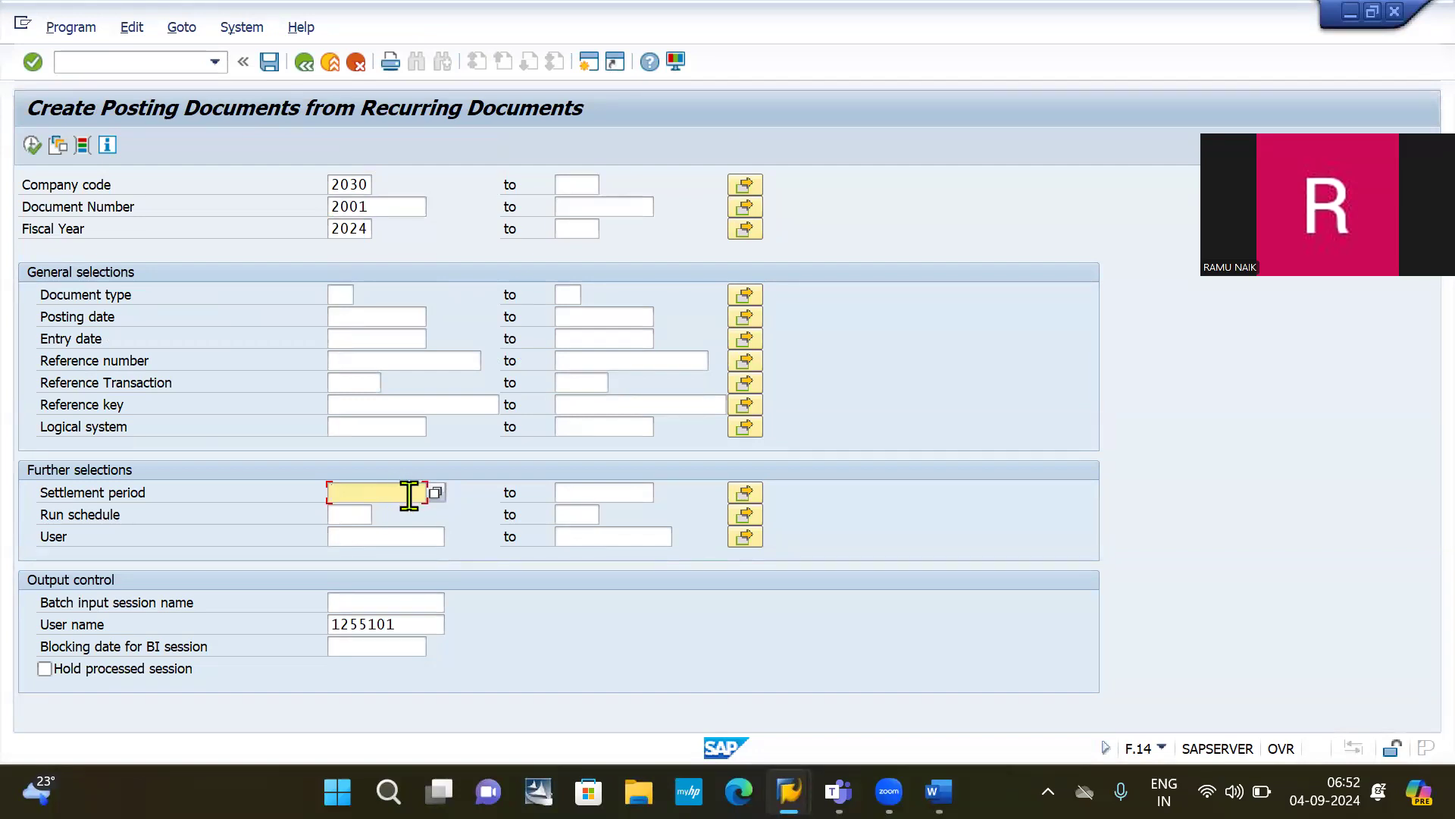
pyautogui.write('01')
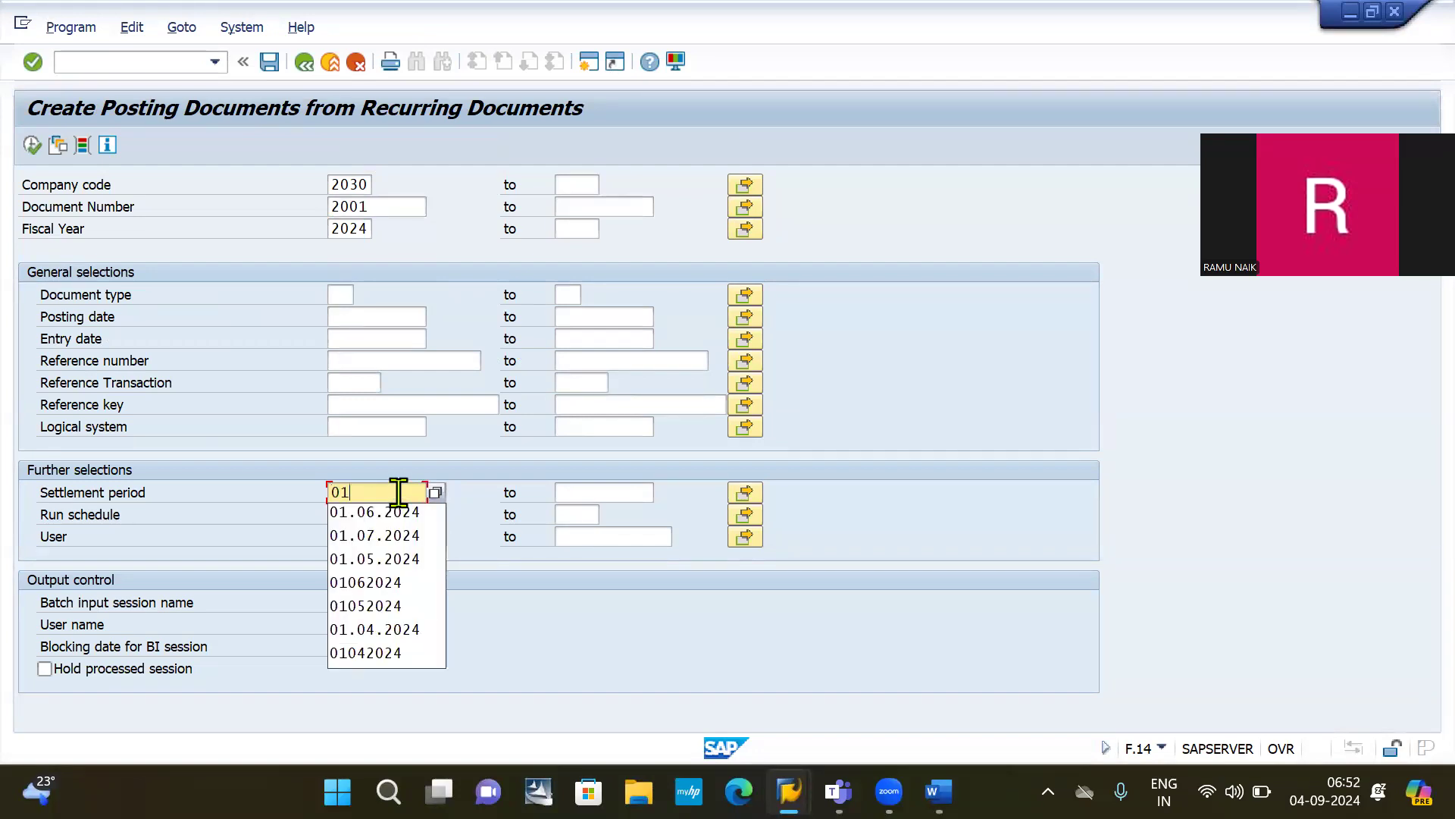
pyautogui.write('06')
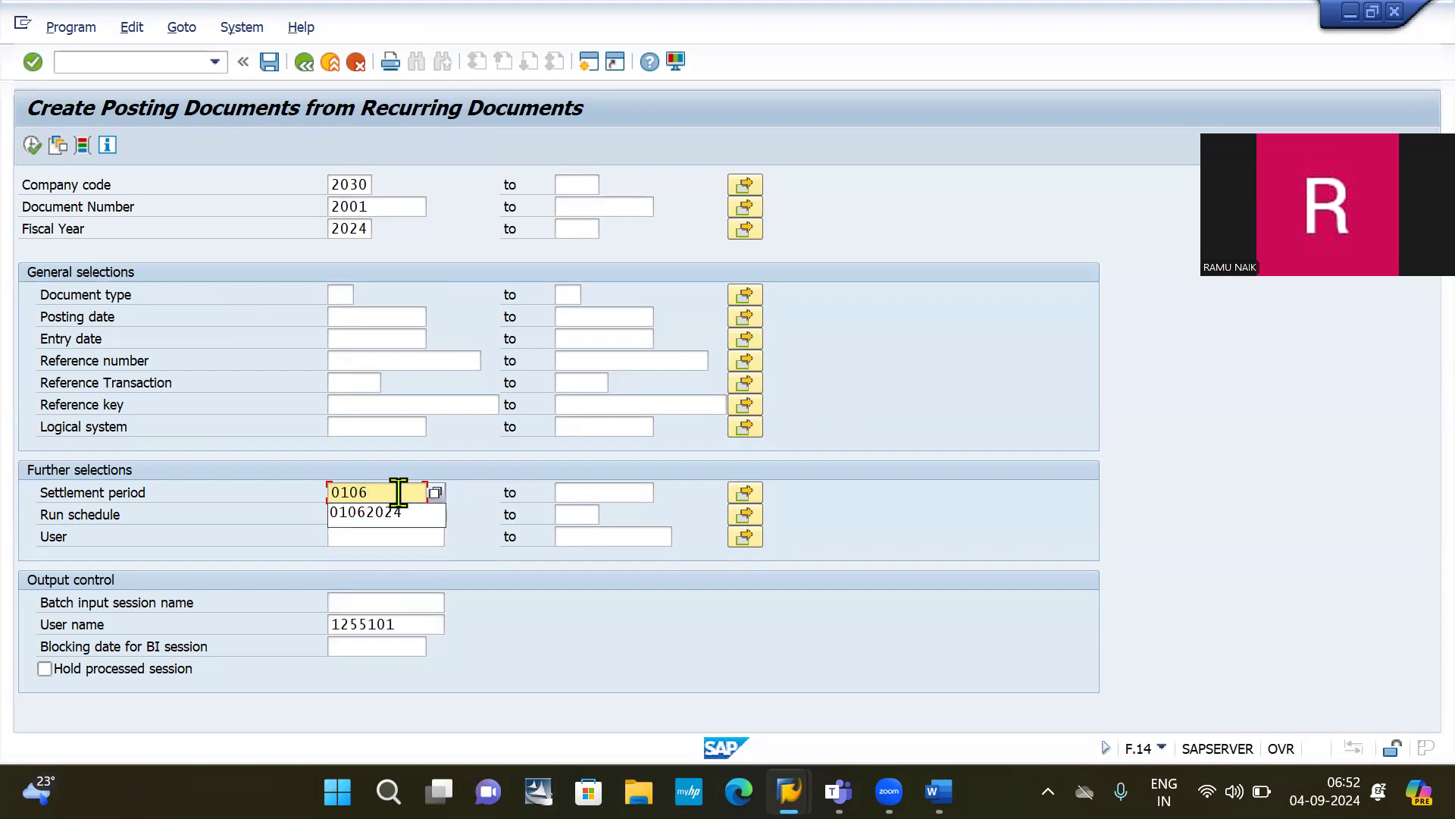
pyautogui.write('2024')
pyautogui.click(578, 493)
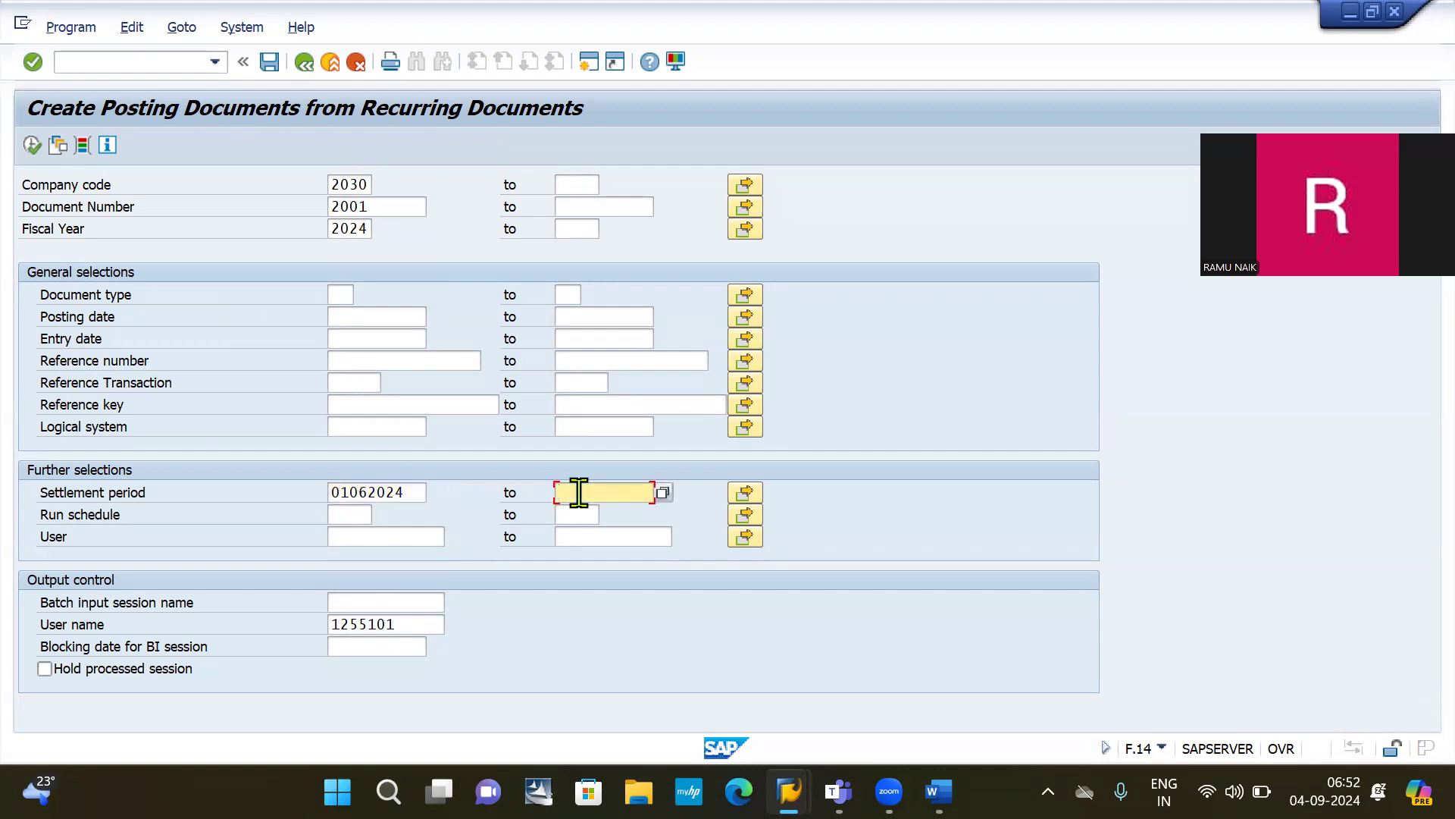
pyautogui.write('31')
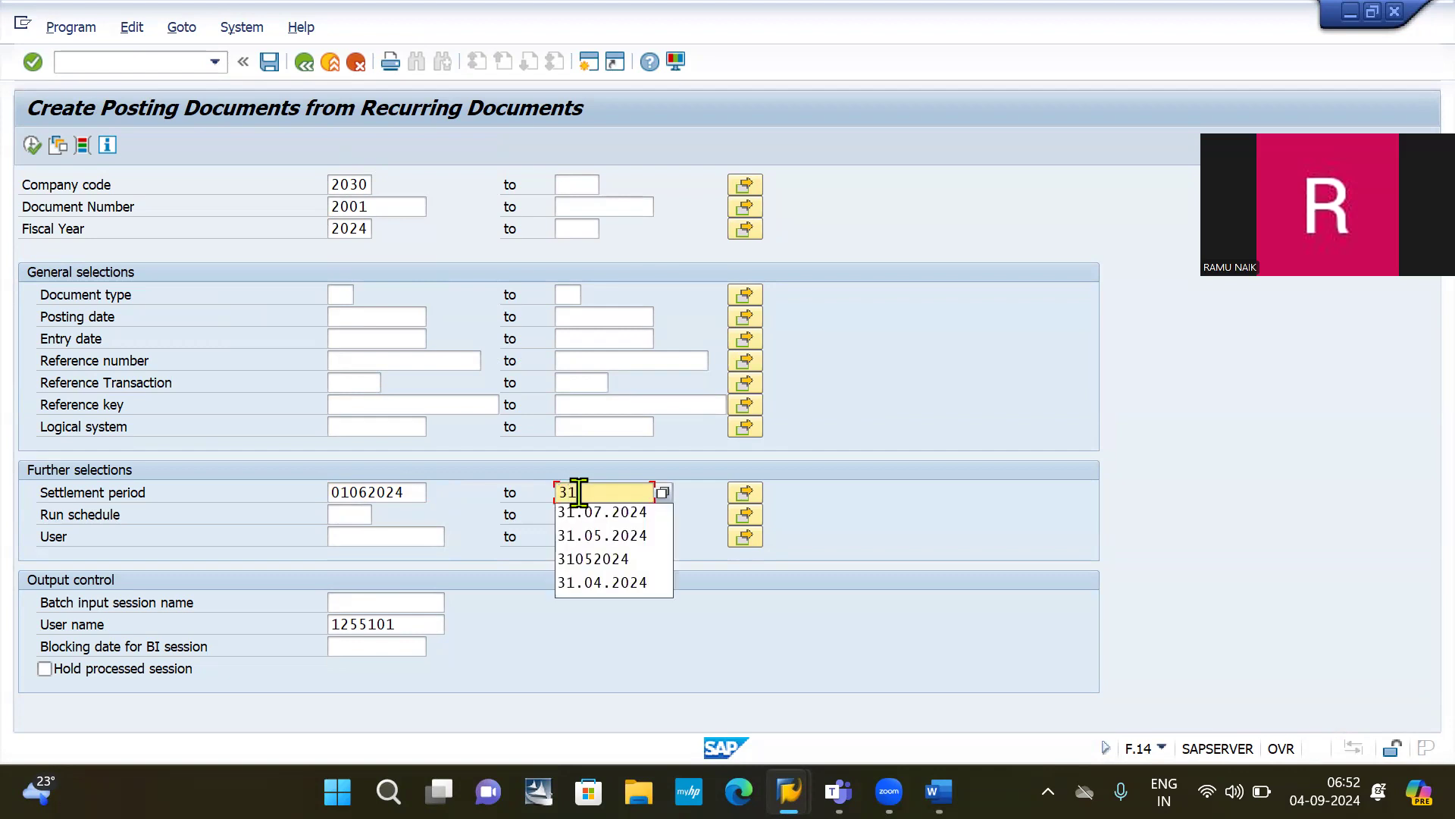
pyautogui.write('0620')
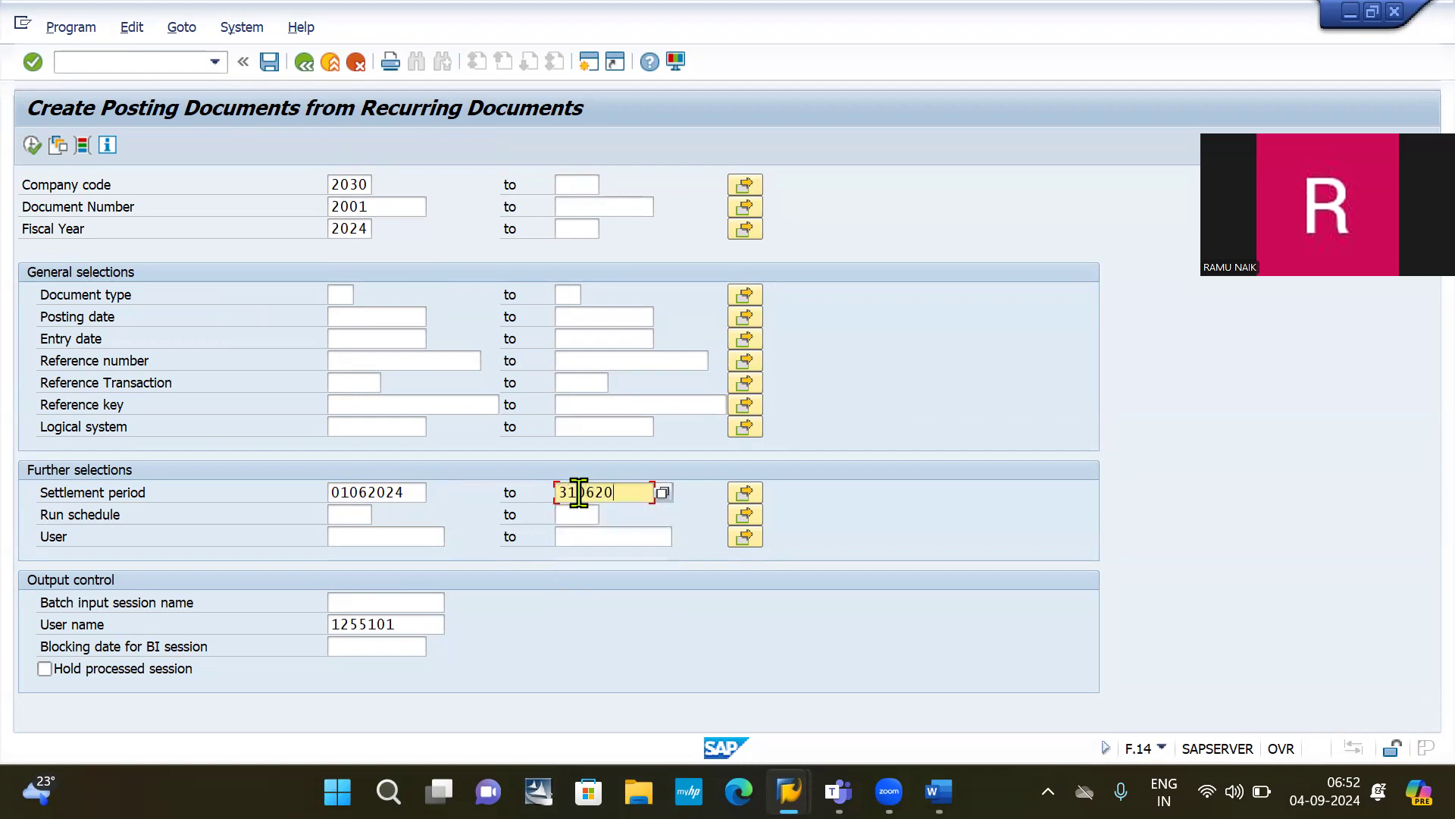
pyautogui.write('24')
pyautogui.click(383, 604)
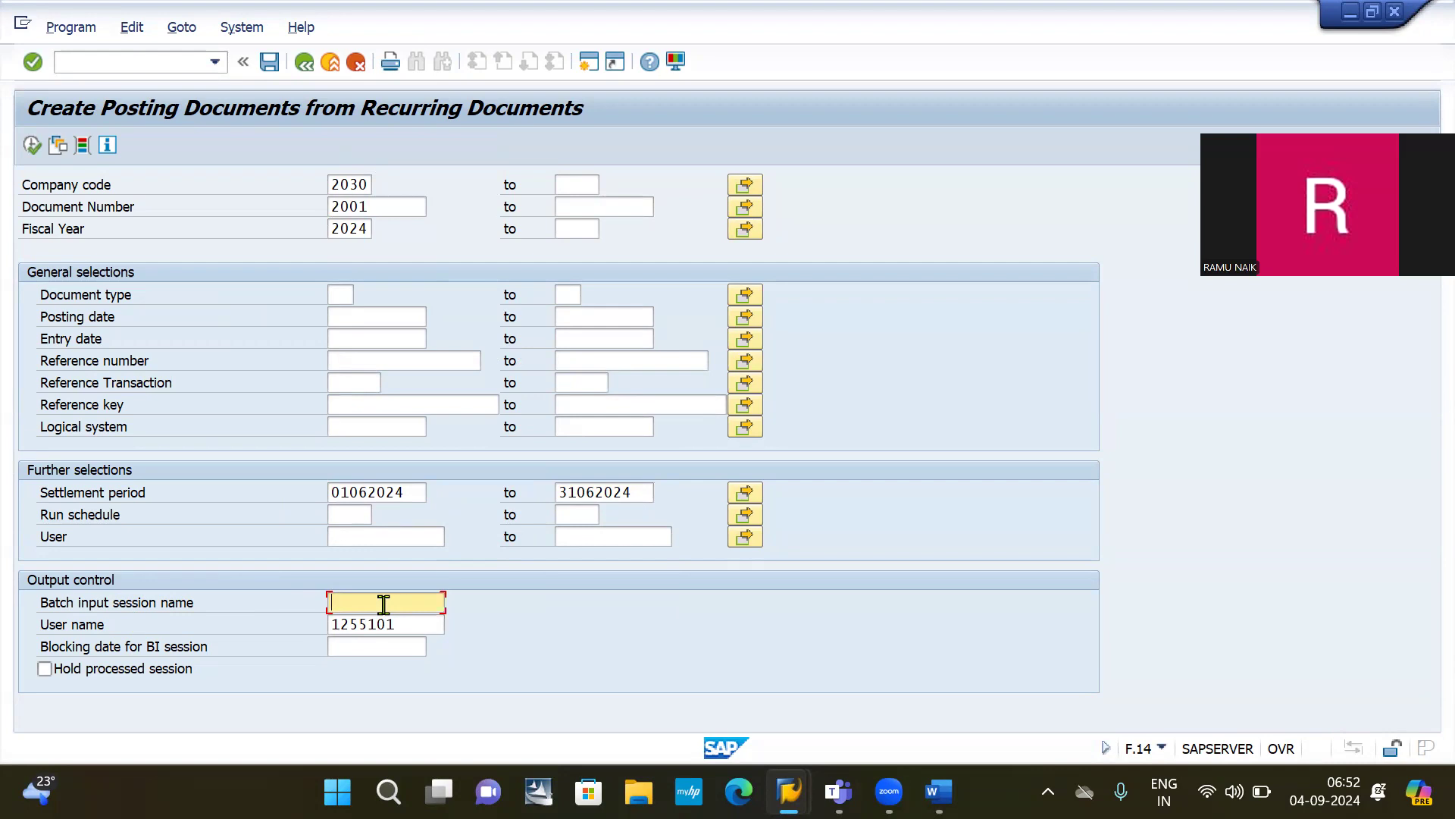
pyautogui.click(358, 494)
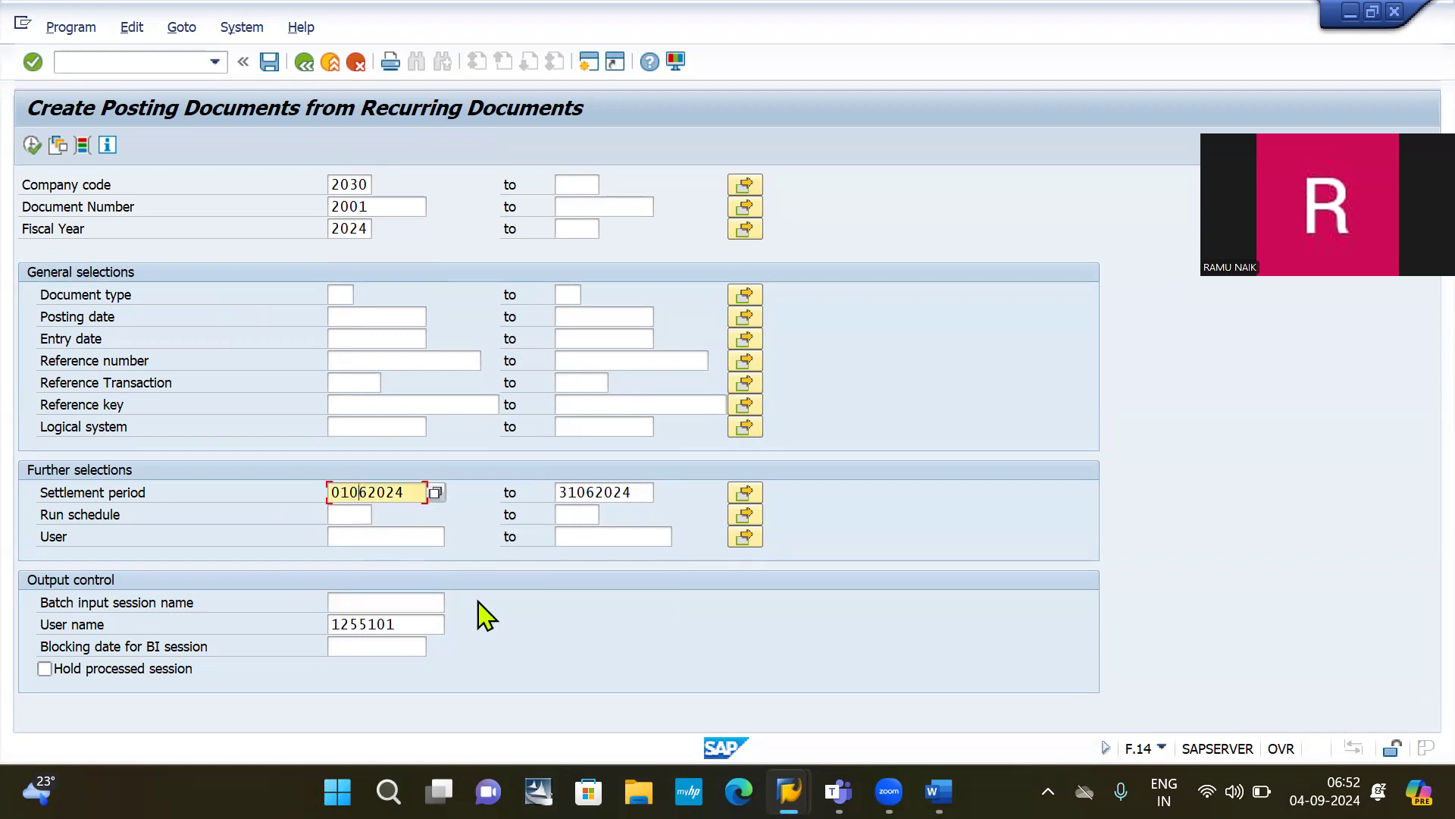
pyautogui.write('5')
pyautogui.click(584, 494)
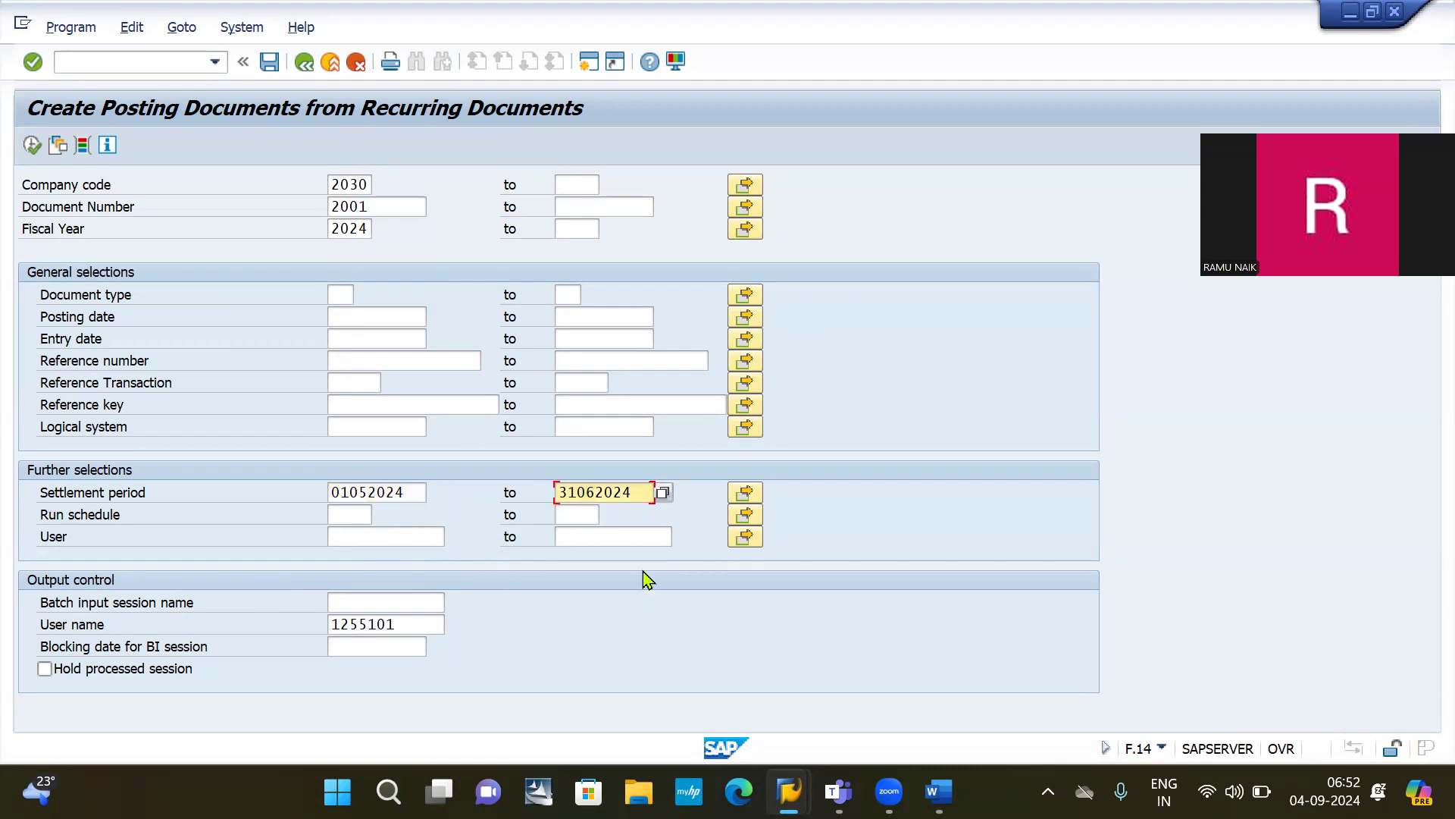
pyautogui.write('5')
pyautogui.click(383, 600)
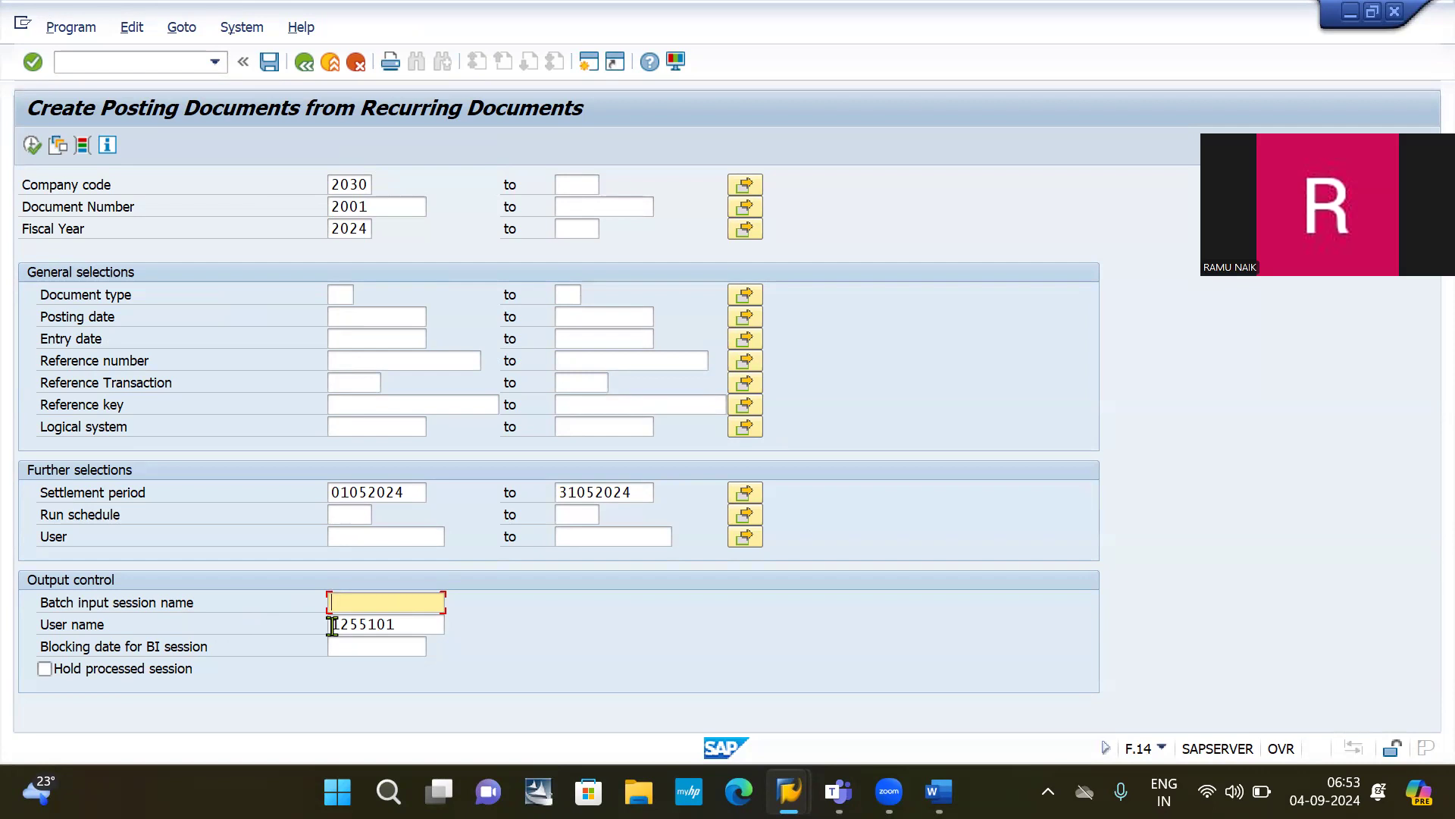
pyautogui.write('AUG Rent')
# Step: Run the recurring posting, then restrict document type to SA
pyautogui.click(32, 147)
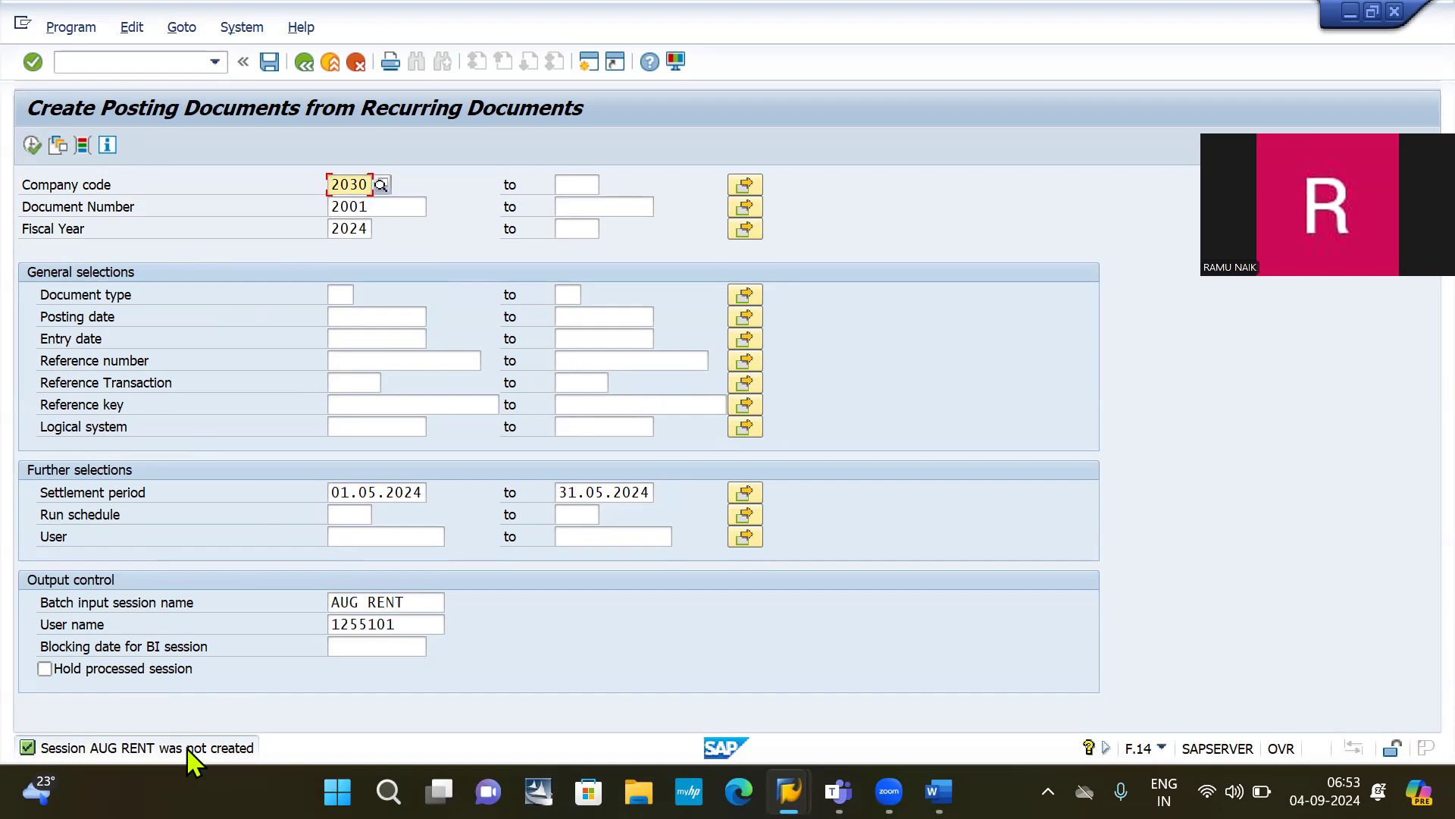
pyautogui.click(342, 290)
pyautogui.write('sa')
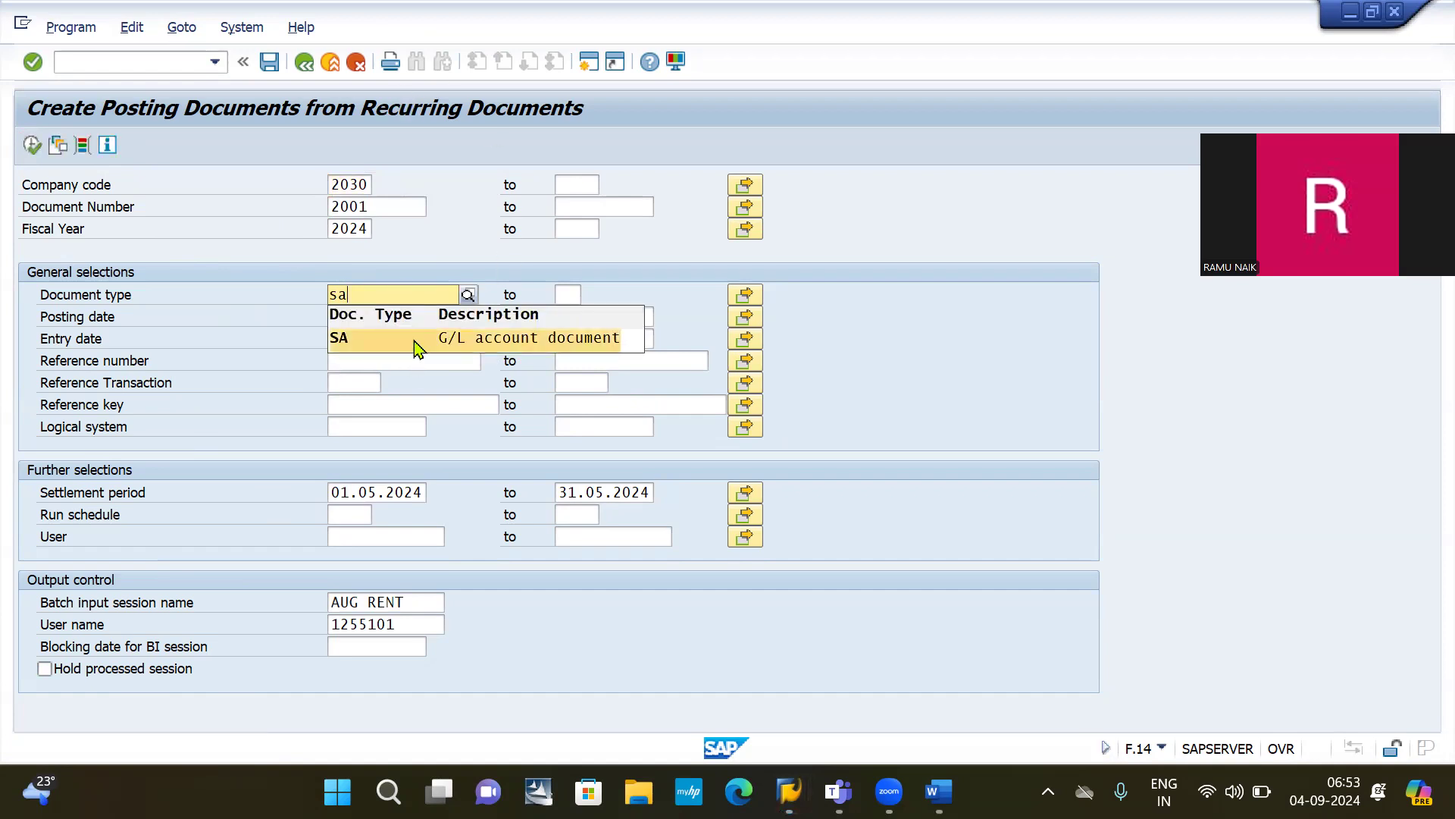
pyautogui.click(415, 343)
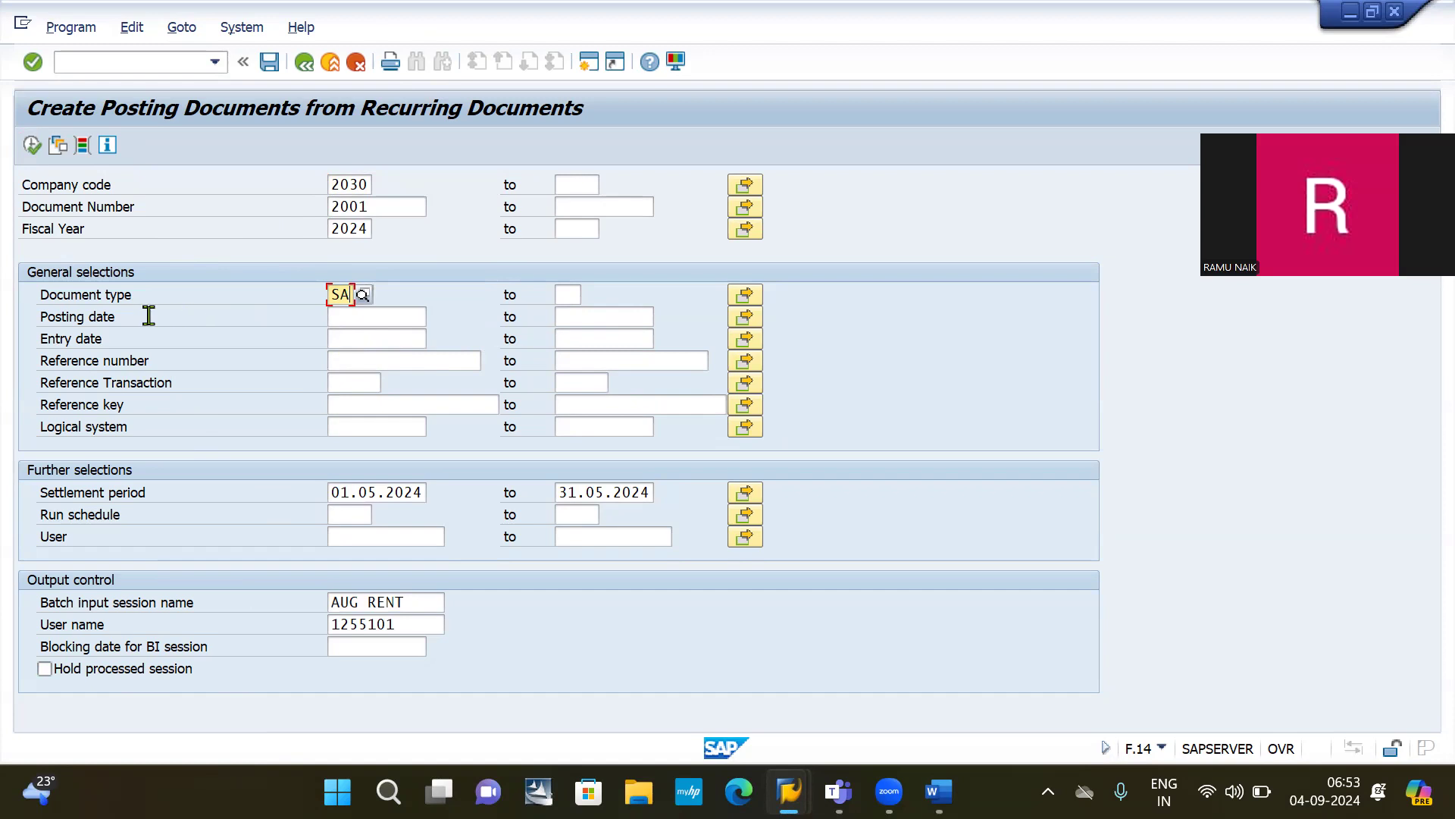
# Step: Set the posting date, rerun, and correct the posting date to 04.09.2024
pyautogui.click(367, 318)
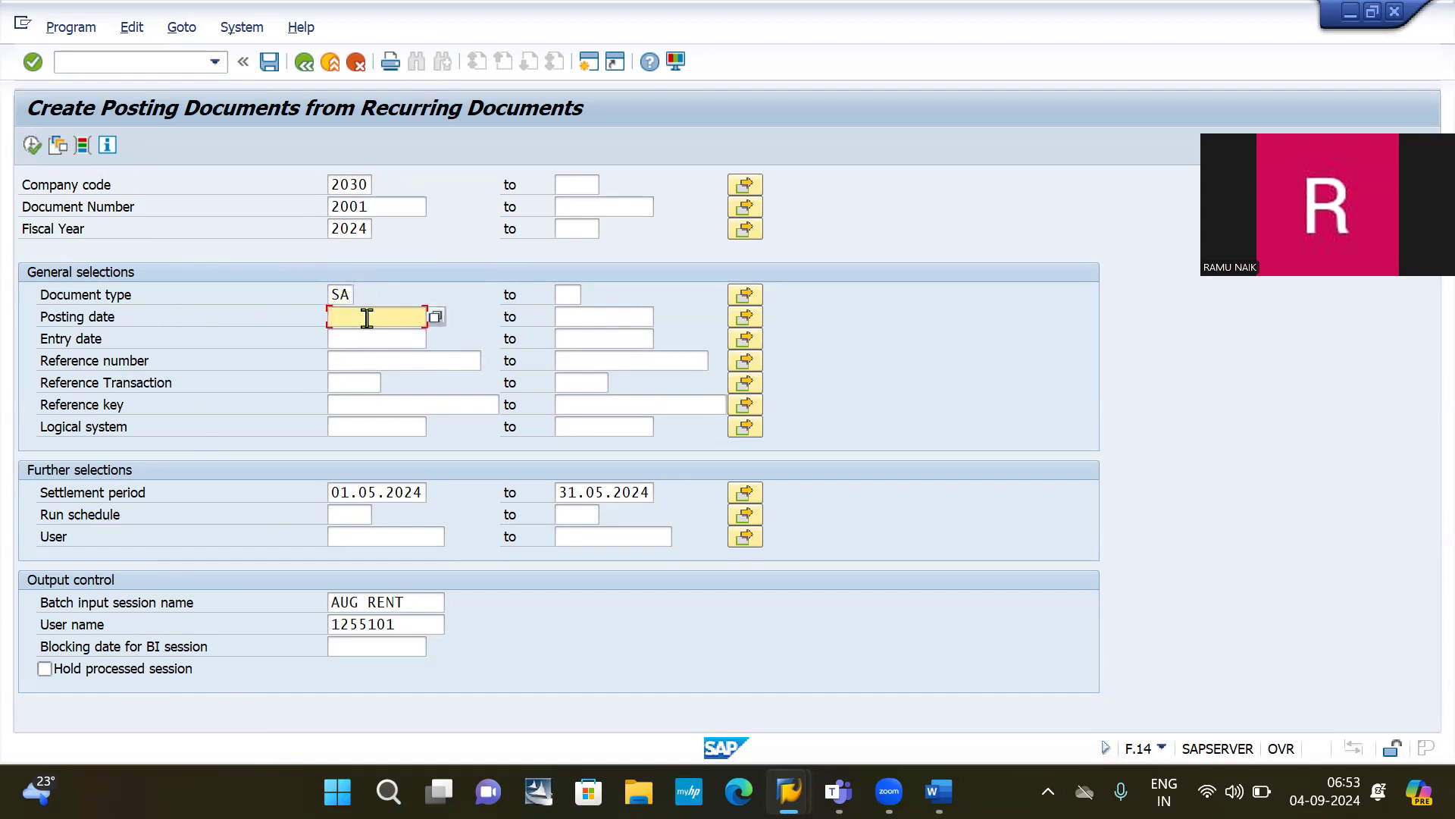
pyautogui.click(435, 317)
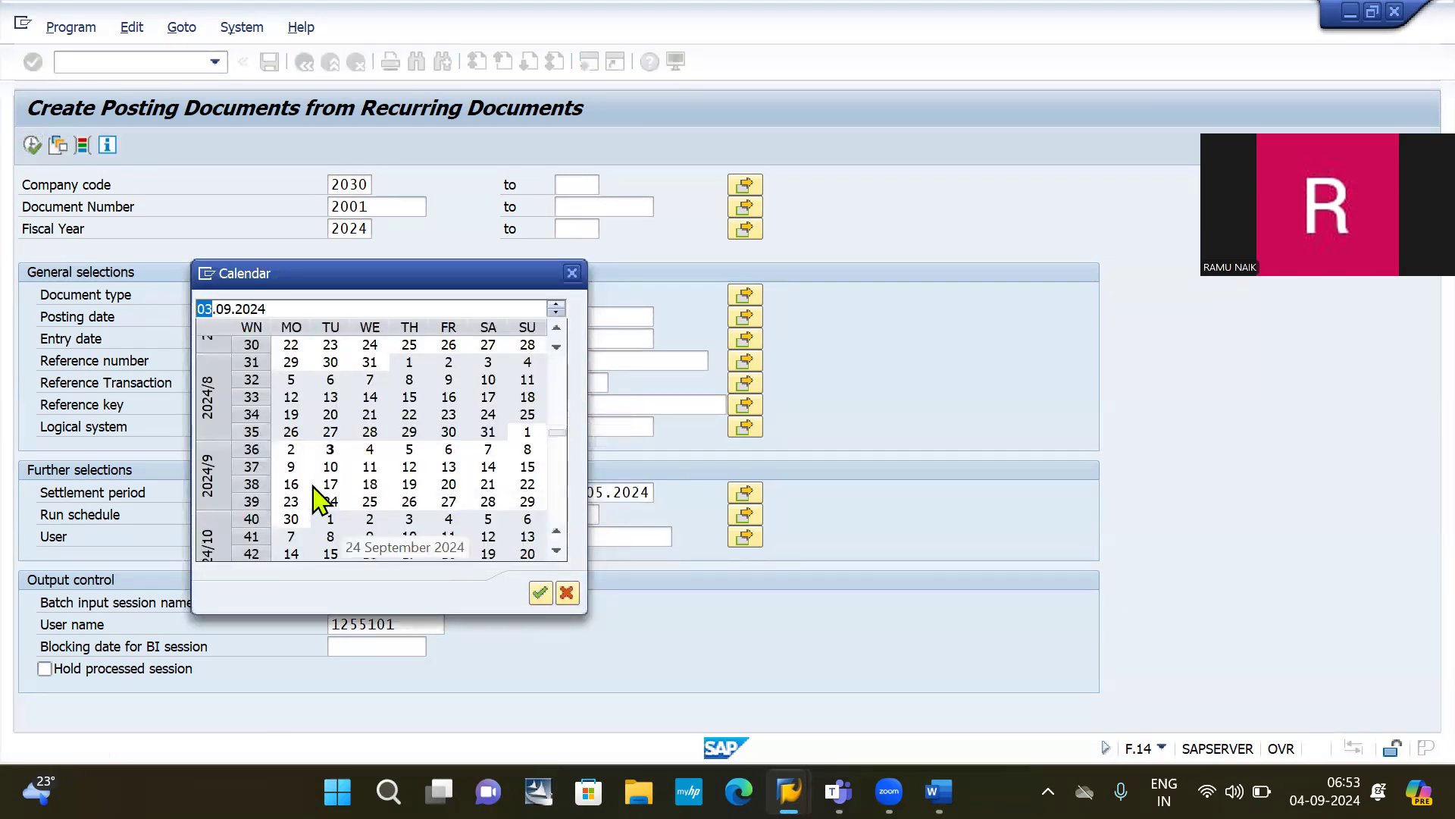
pyautogui.doubleClick(528, 362)
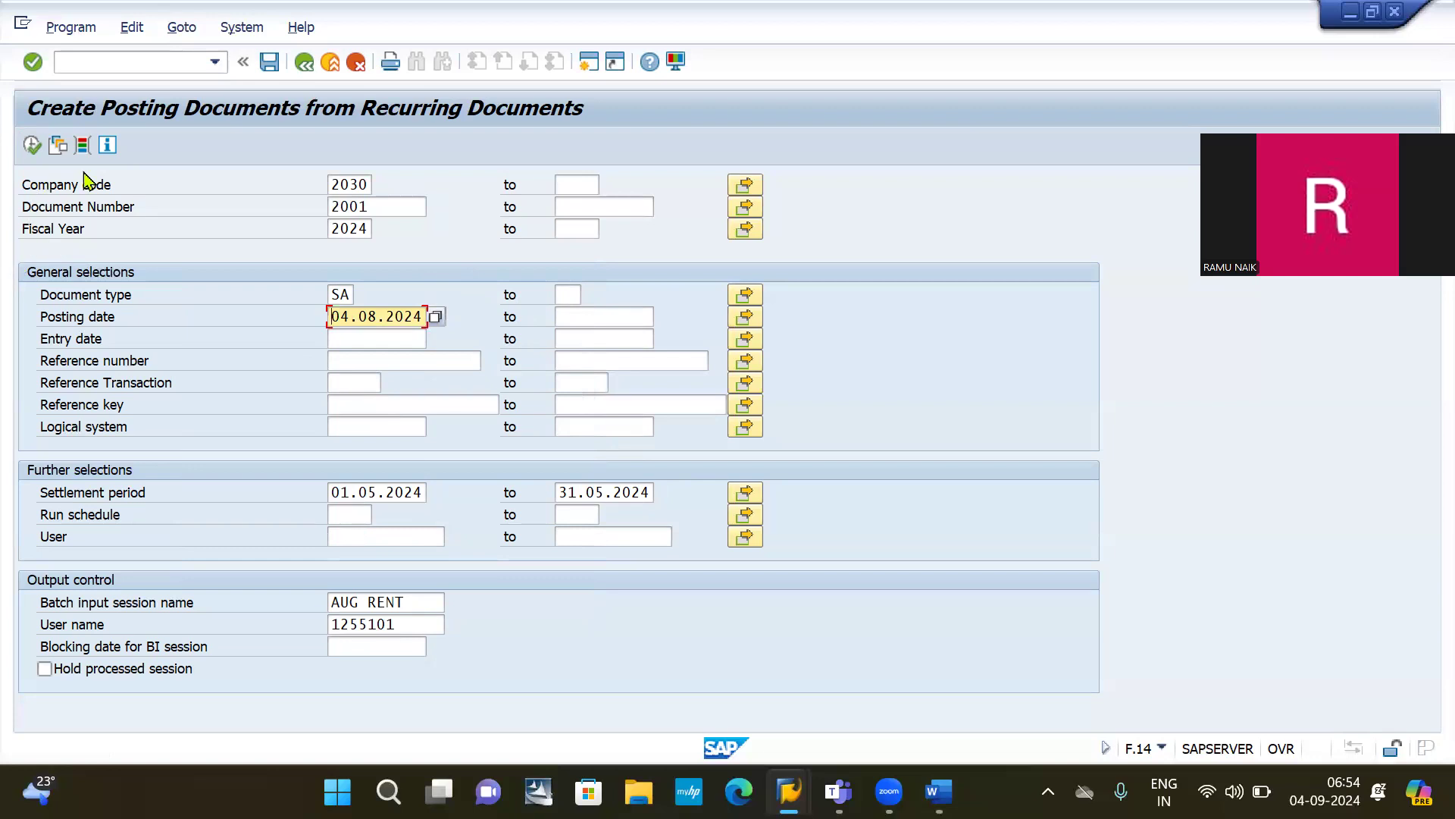
pyautogui.click(32, 144)
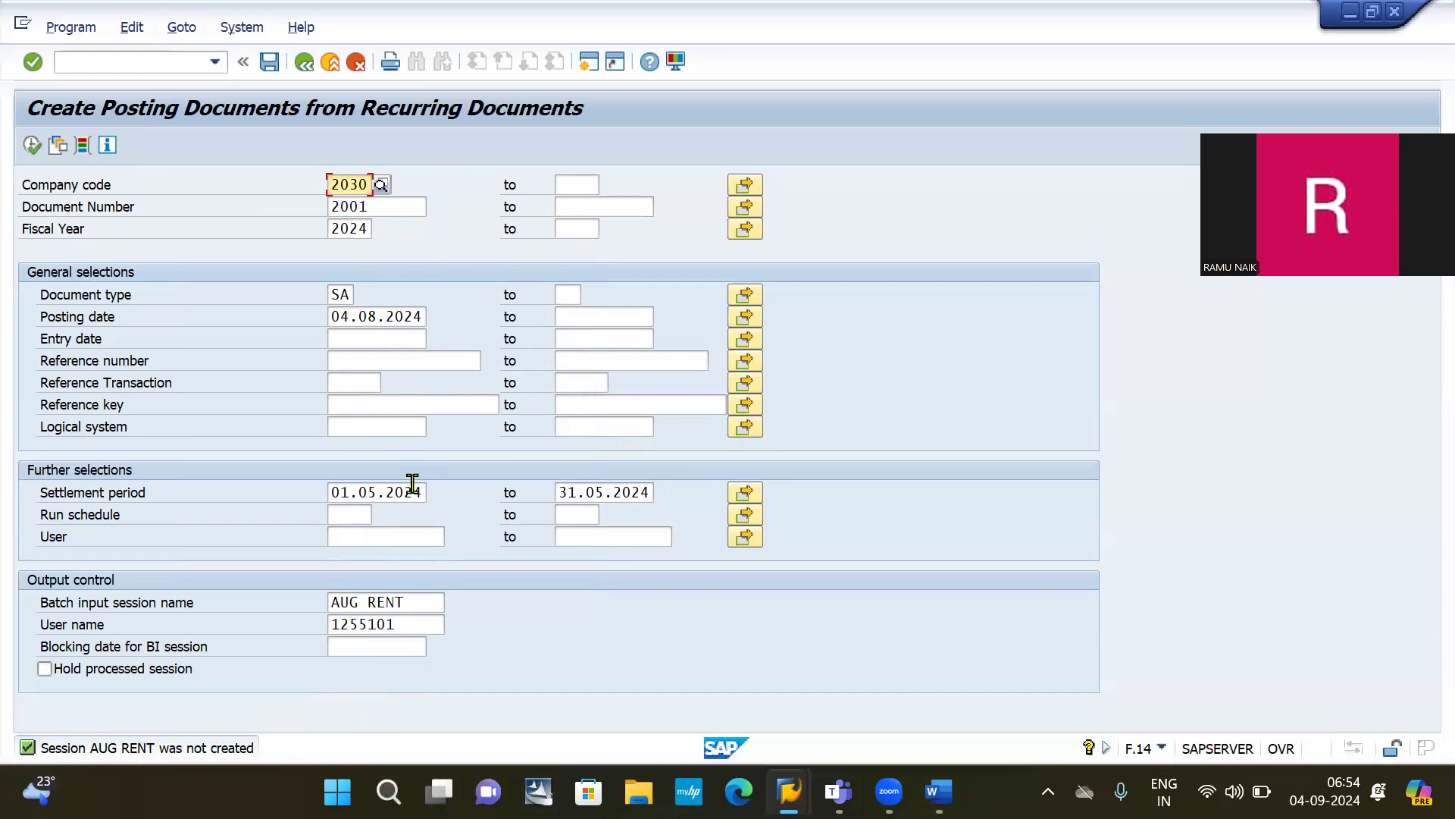
pyautogui.click(376, 317)
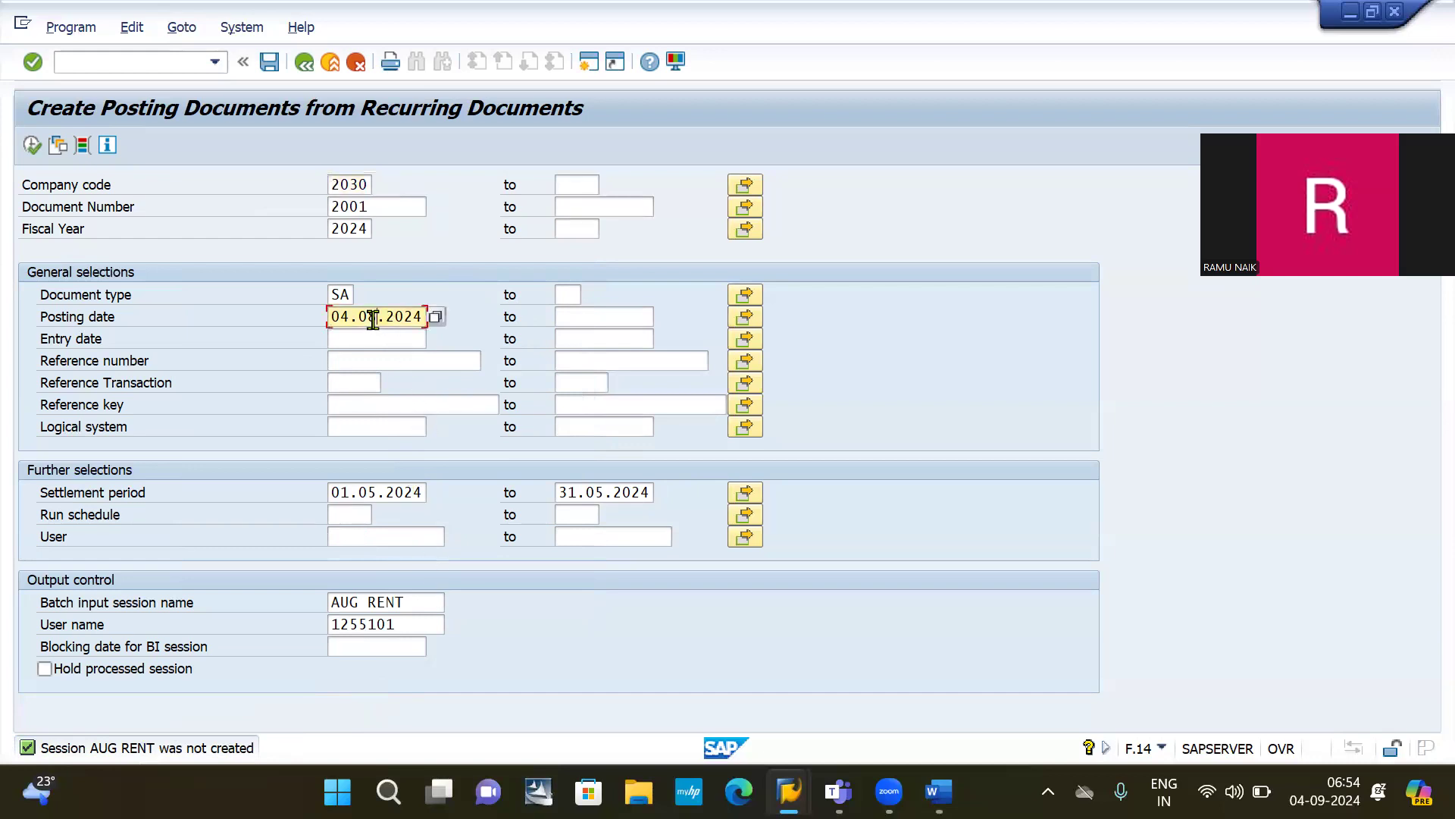
pyautogui.press('BackSpace')
pyautogui.write('9.2024')
# Step: Run F.14 again and pick 04.09.2024 as the posting date from the calendar
pyautogui.click(30, 148)
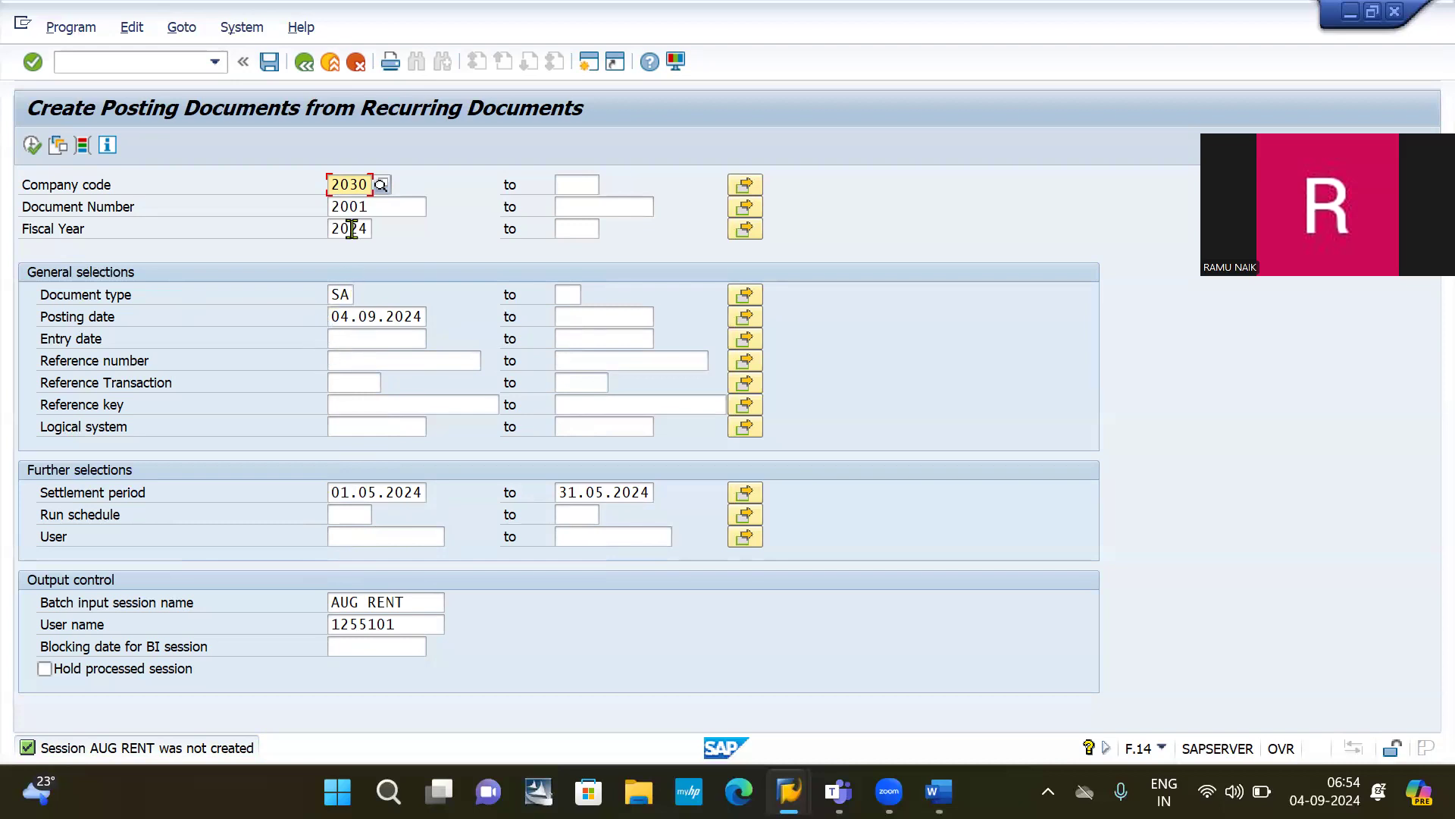
pyautogui.click(31, 145)
pyautogui.click(368, 493)
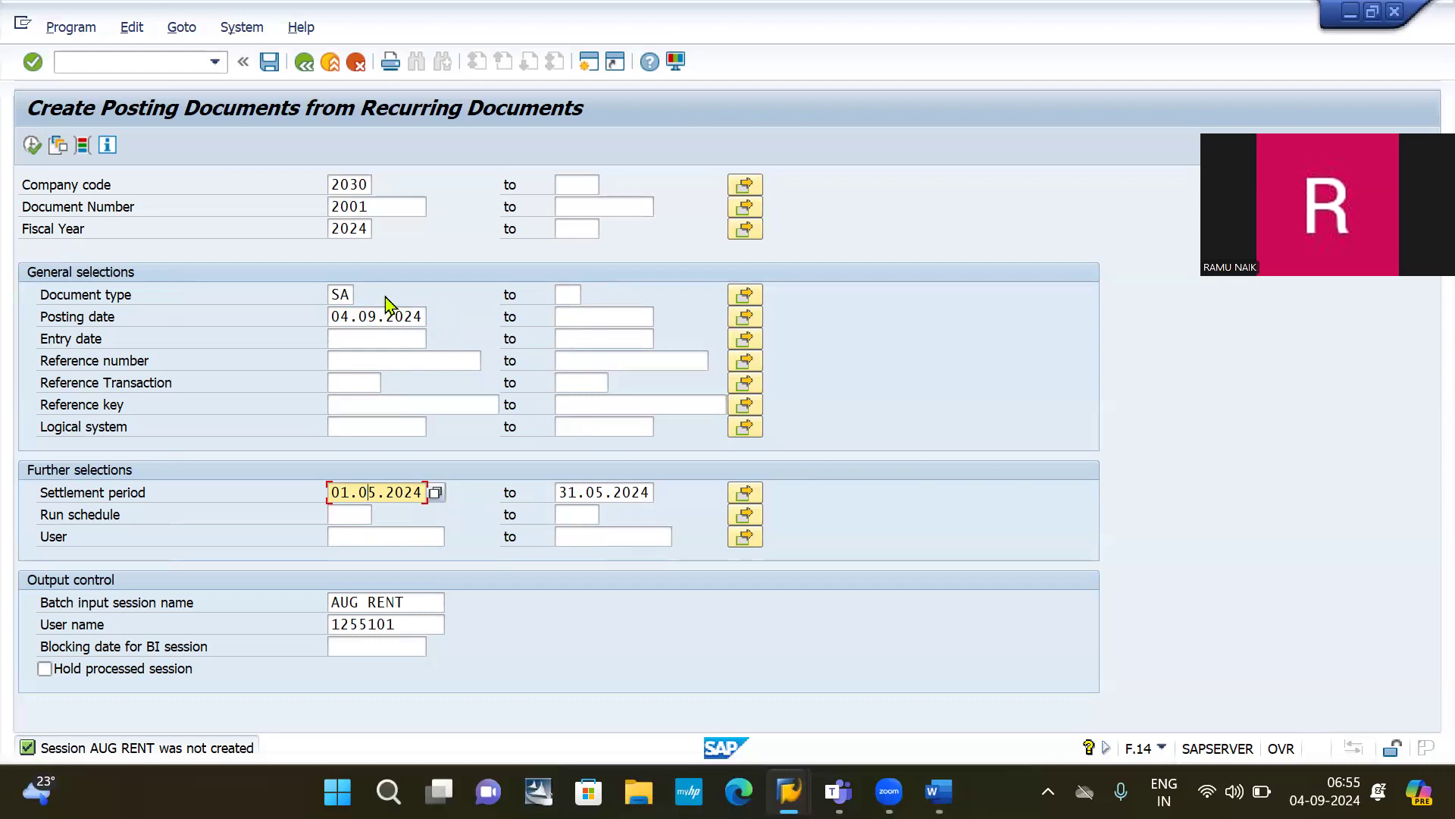
pyautogui.click(395, 322)
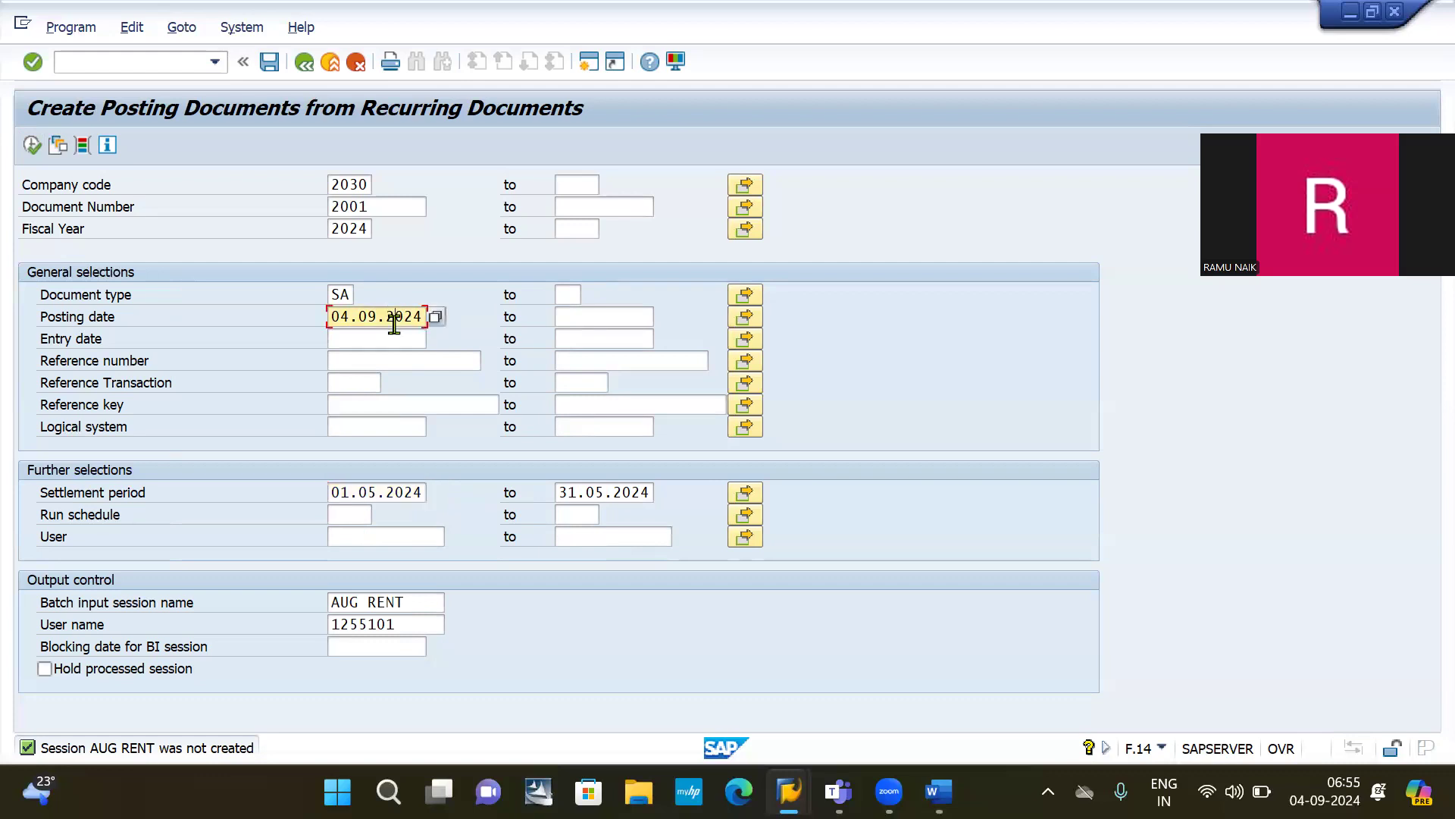
pyautogui.click(437, 317)
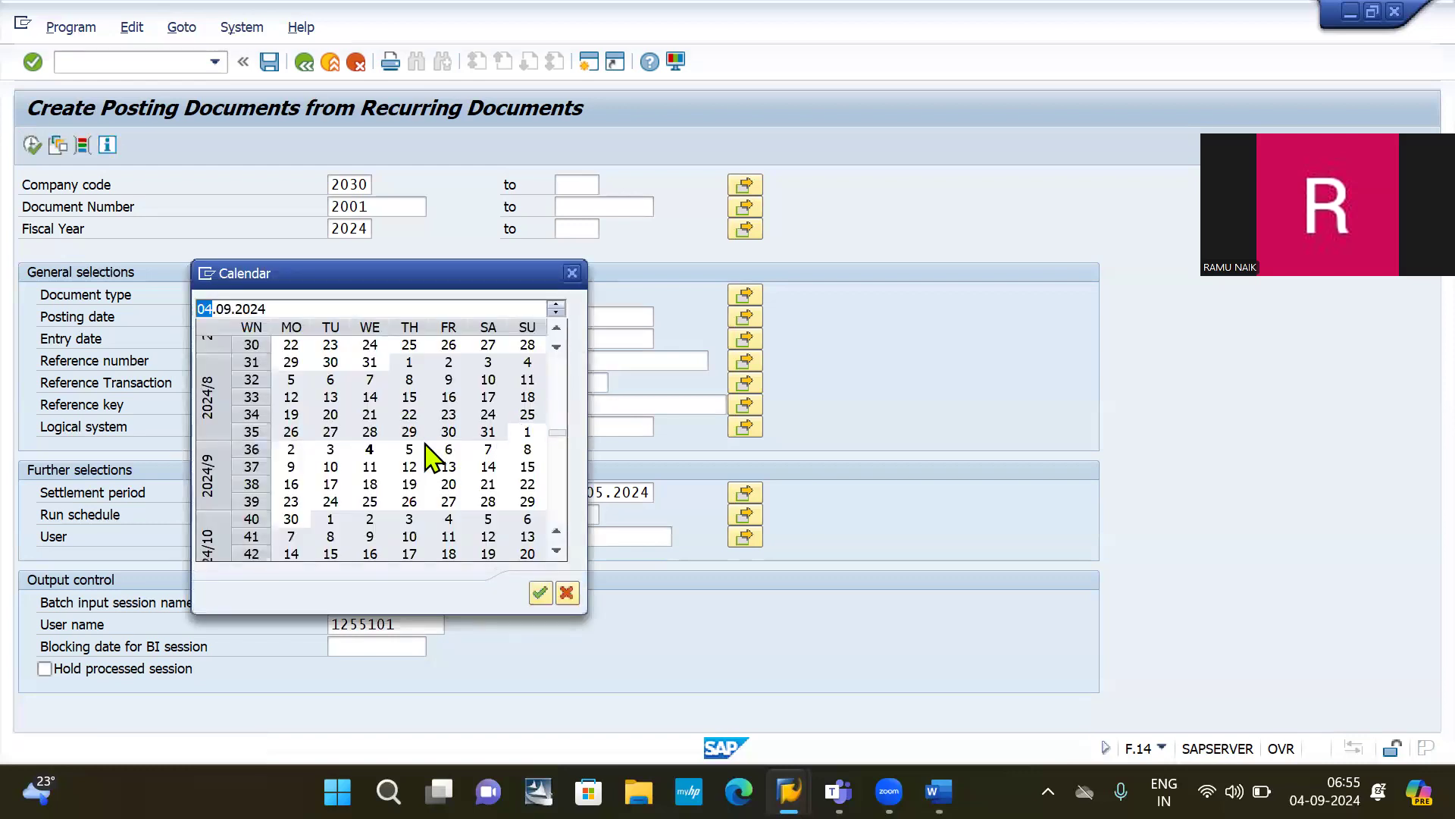
pyautogui.doubleClick(371, 450)
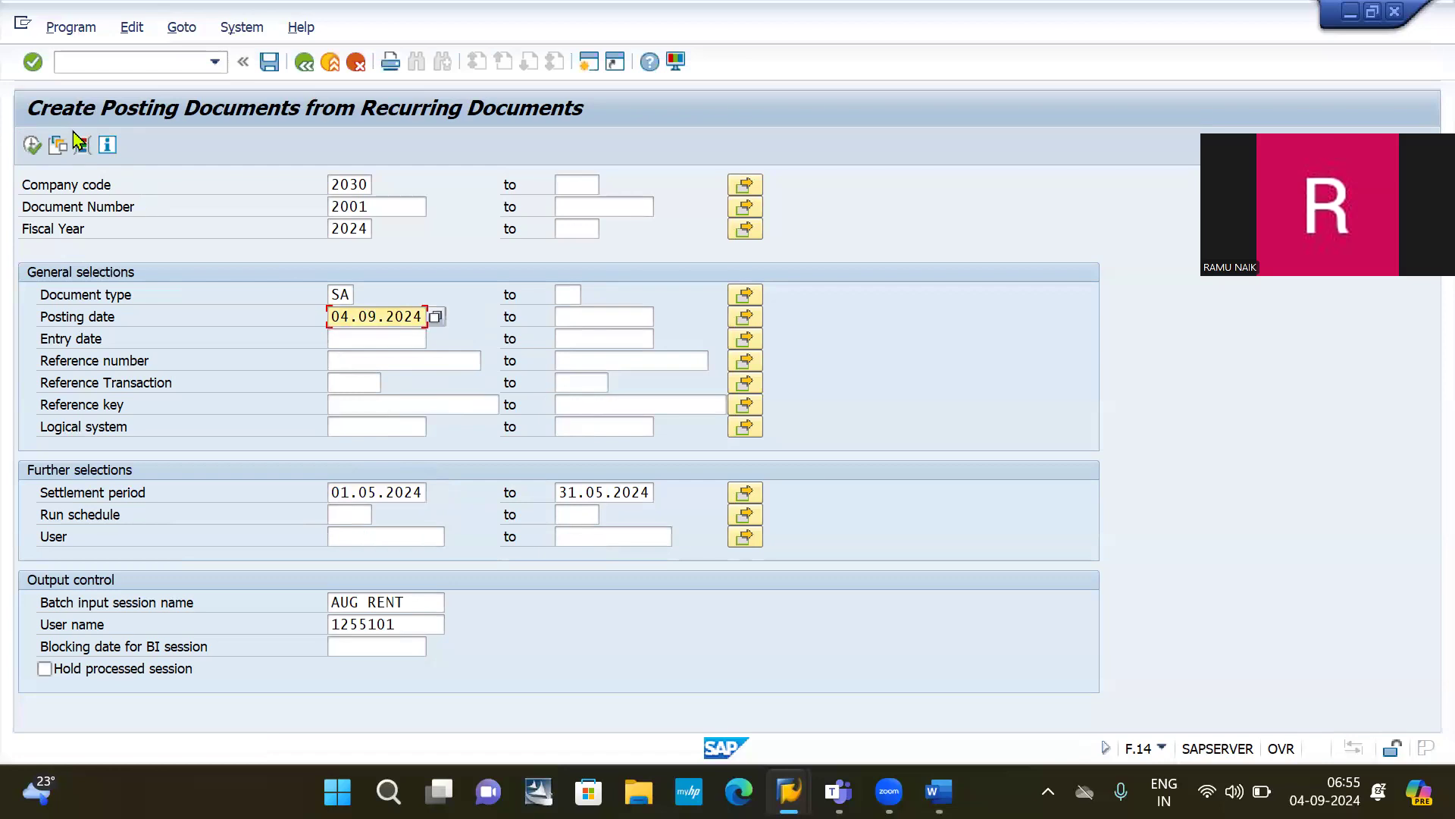
# Step: Execute with the new posting date, then change the settlement period start to 01.01.2024
pyautogui.click(32, 144)
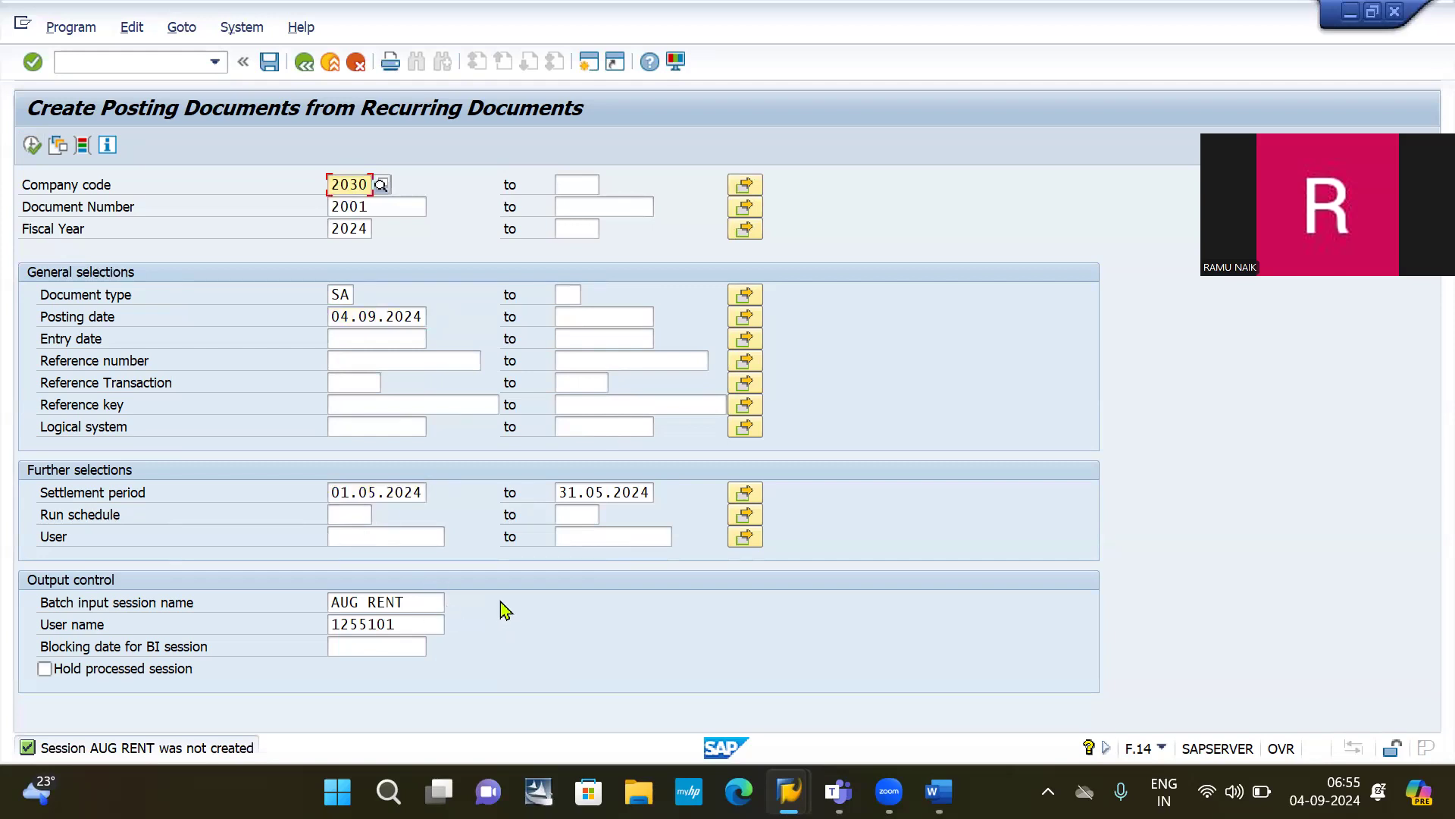
pyautogui.click(31, 146)
pyautogui.click(369, 495)
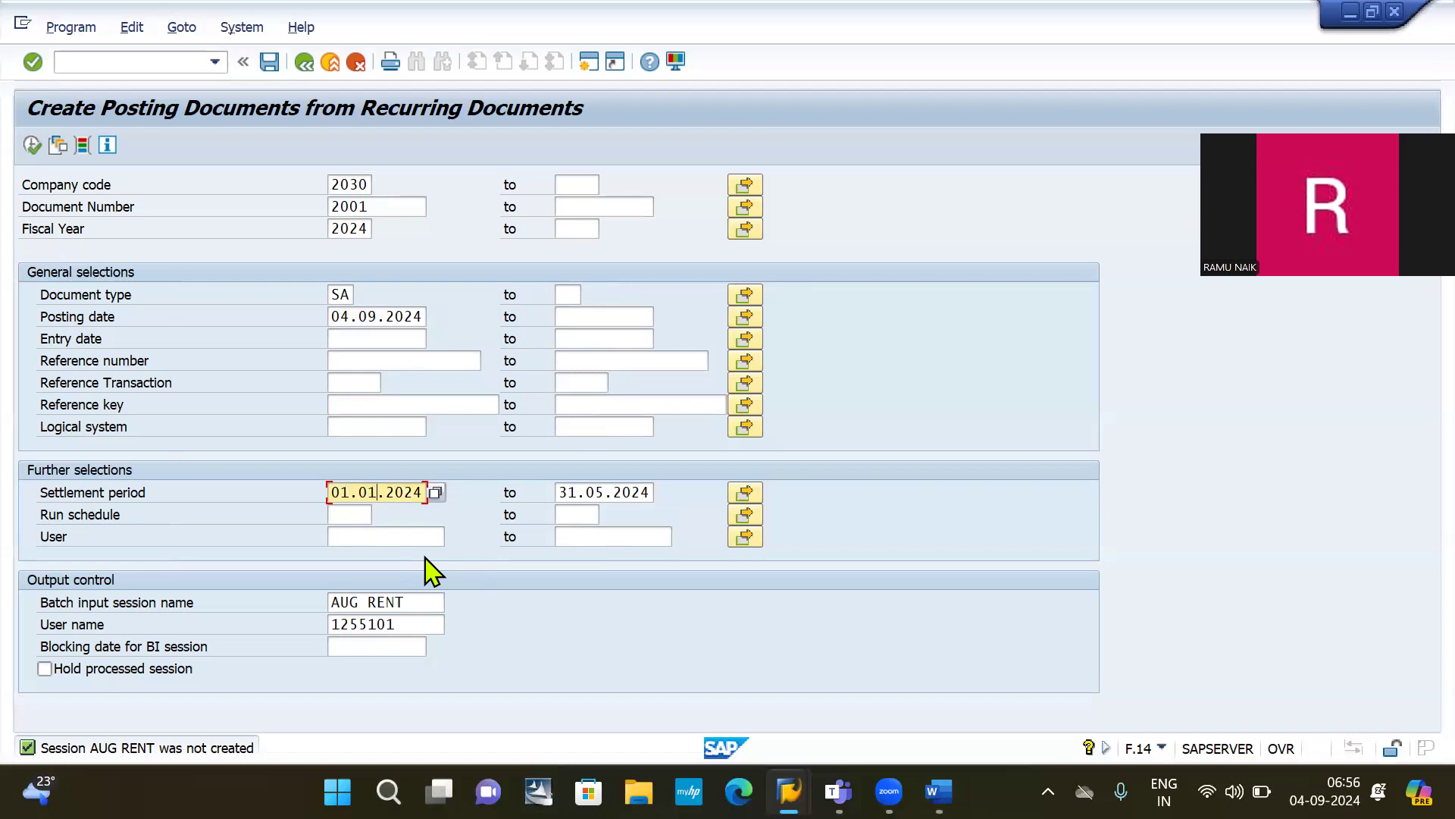
# Step: Set the settlement period end to 31.01.2024 and clear the old AUG RENT session name
pyautogui.click(561, 493)
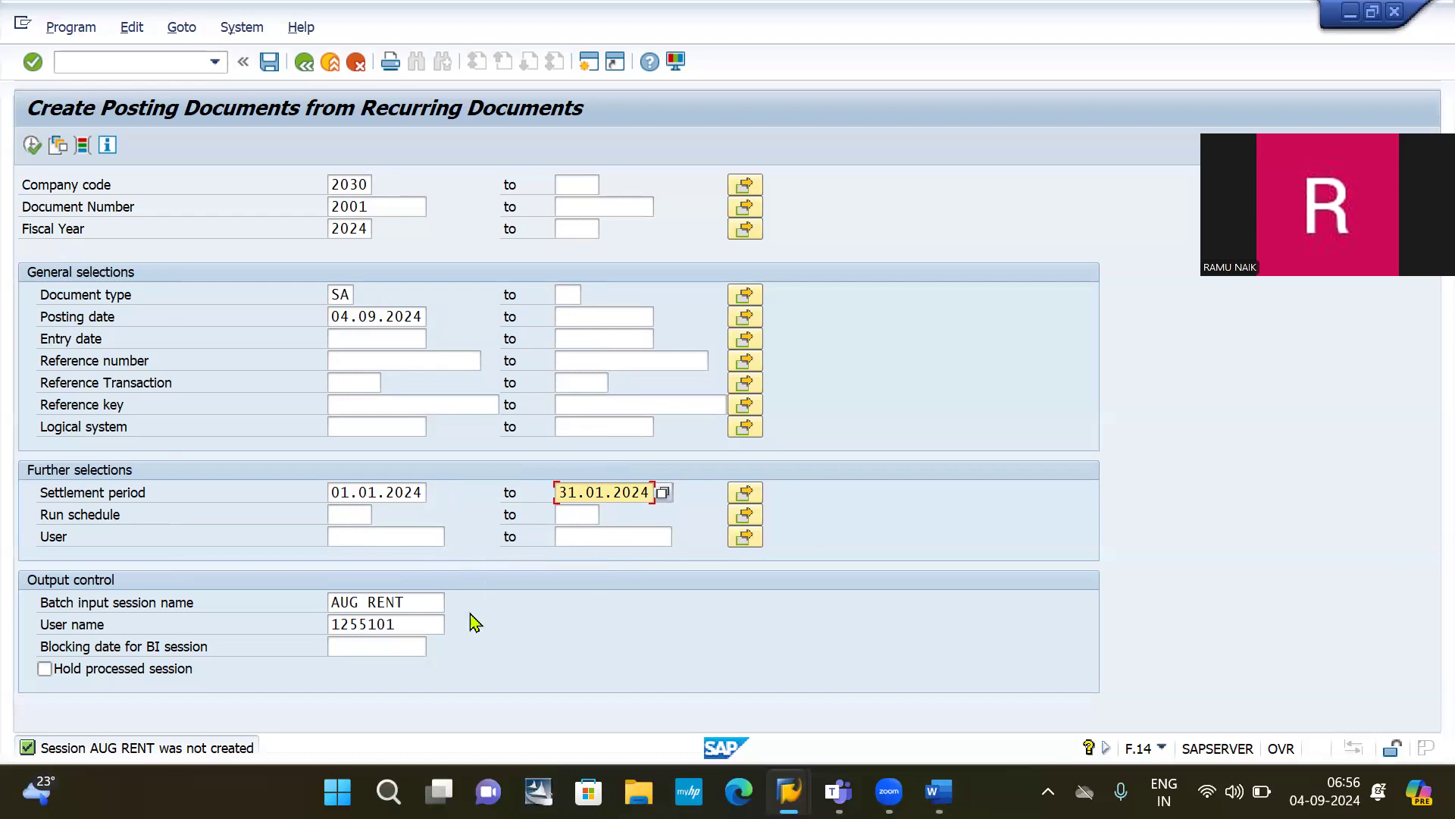
pyautogui.click(405, 603)
pyautogui.press('BackSpace')
pyautogui.press('BackSpace')
pyautogui.press('BackSpace')
pyautogui.press('BackSpace')
pyautogui.press('BackSpace')
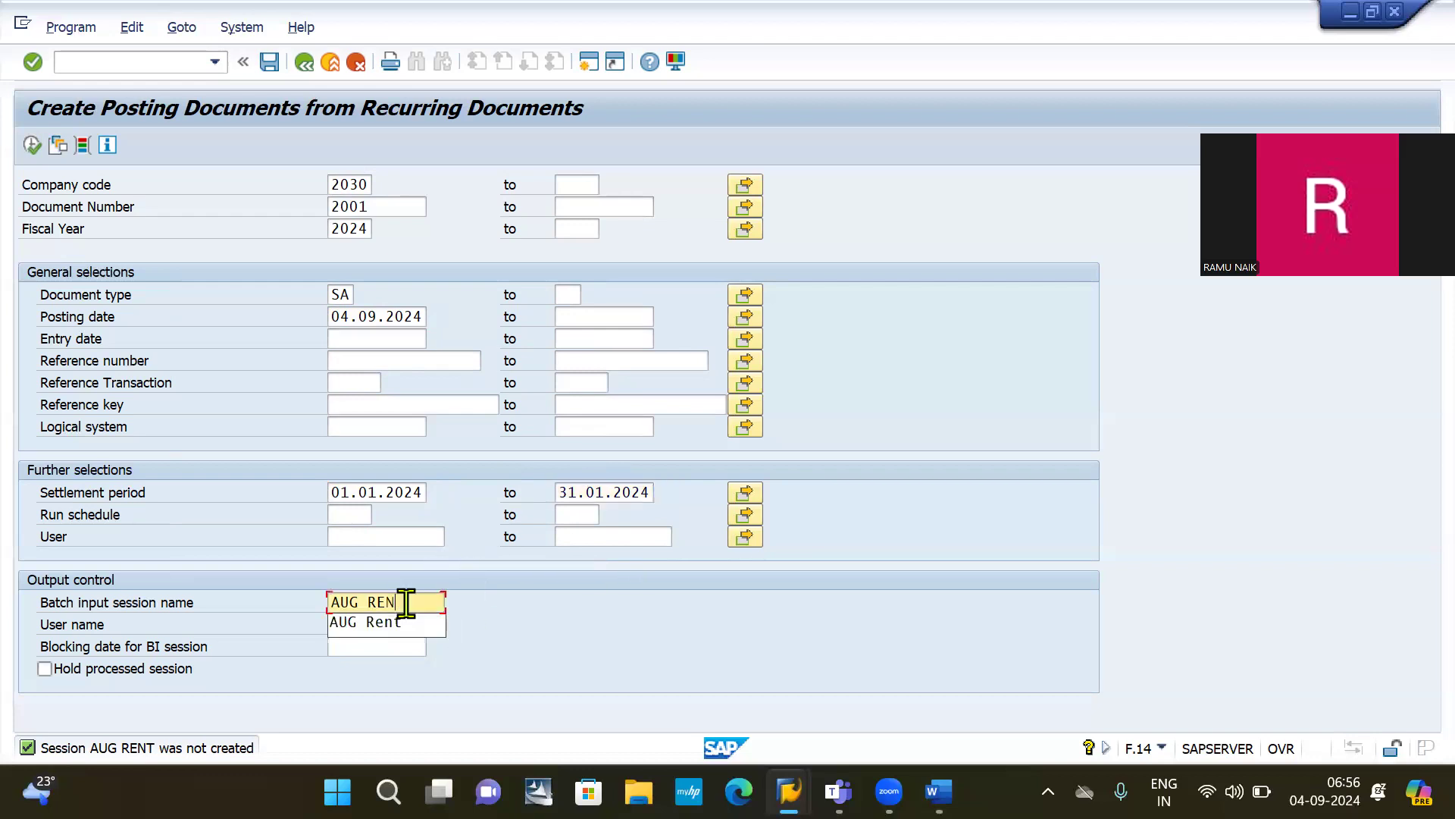
pyautogui.press('BackSpace')
pyautogui.press('BackSpace')
pyautogui.press('BackSpace')
# Step: Name the batch input session JAN RENT and execute the January posting run
pyautogui.write('R')
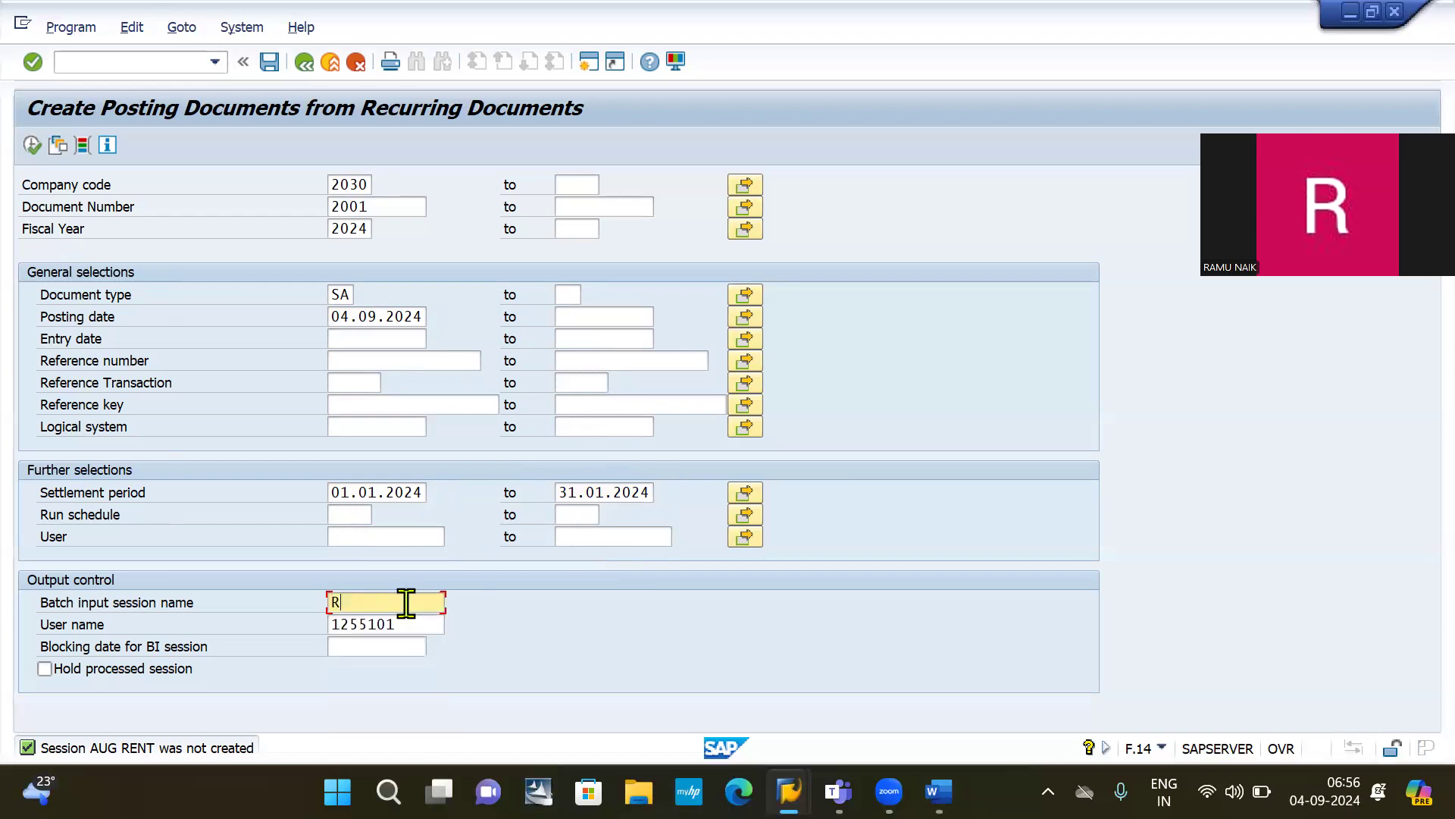
pyautogui.press('BackSpace')
pyautogui.write('j')
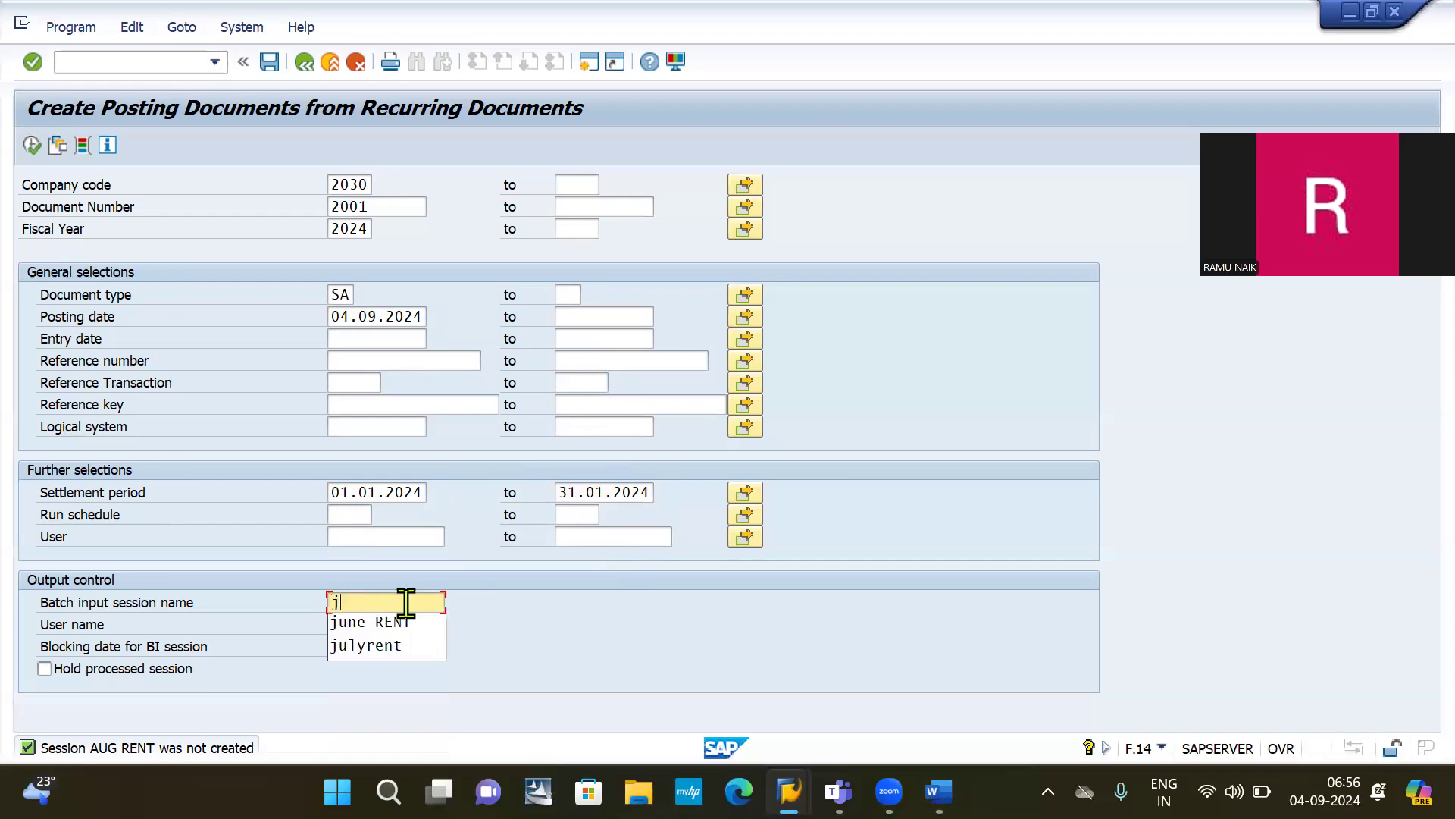
pyautogui.press('BackSpace')
pyautogui.write('ju')
pyautogui.press('BackSpace')
pyautogui.press('BackSpace')
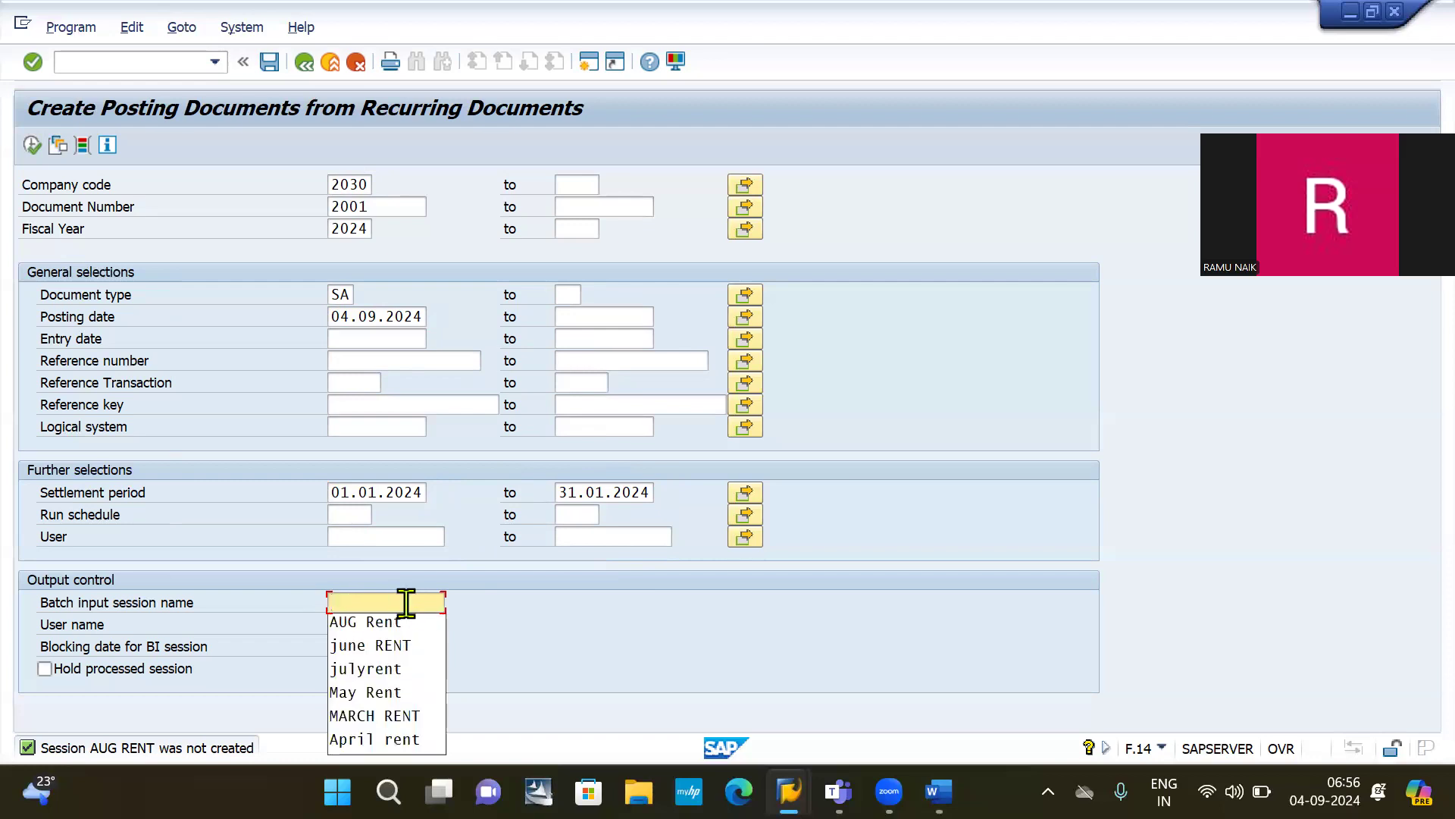
pyautogui.write('Jan Rent')
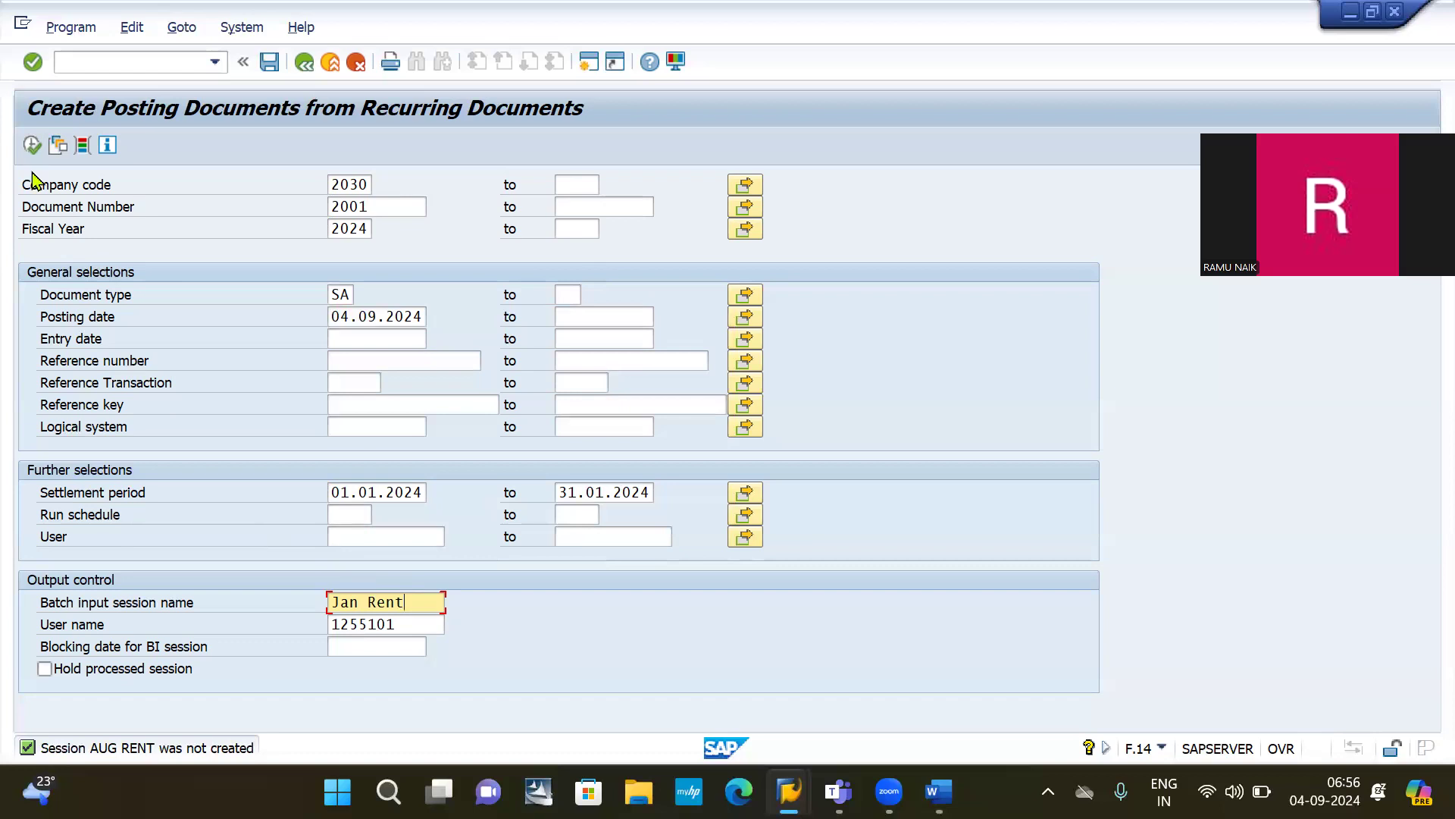
pyautogui.click(31, 146)
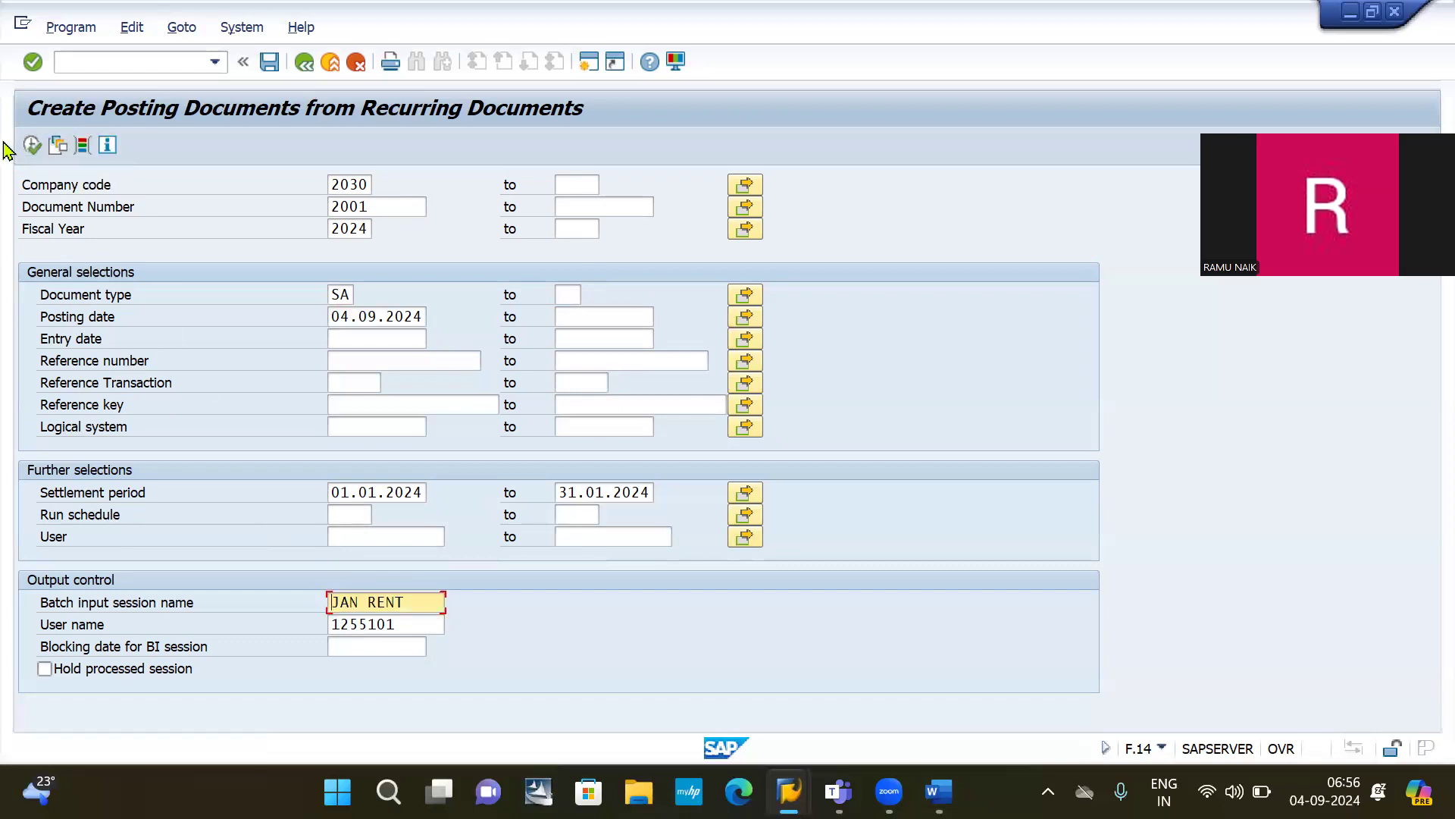
pyautogui.click(32, 146)
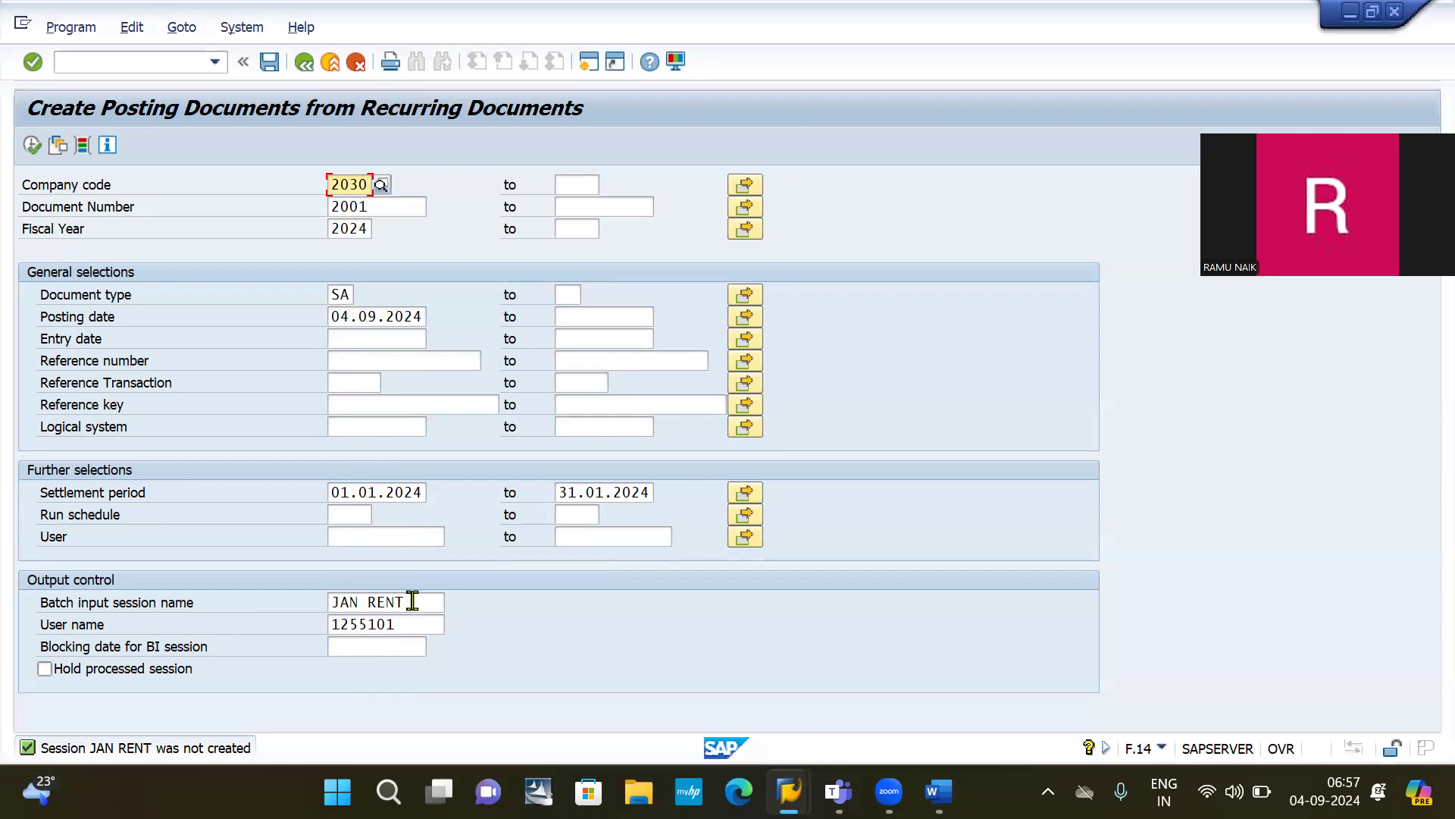
# Step: Set the settlement period to 01.06.2024–31.06.2024 and execute, which triggers the Invalid date error
pyautogui.click(365, 493)
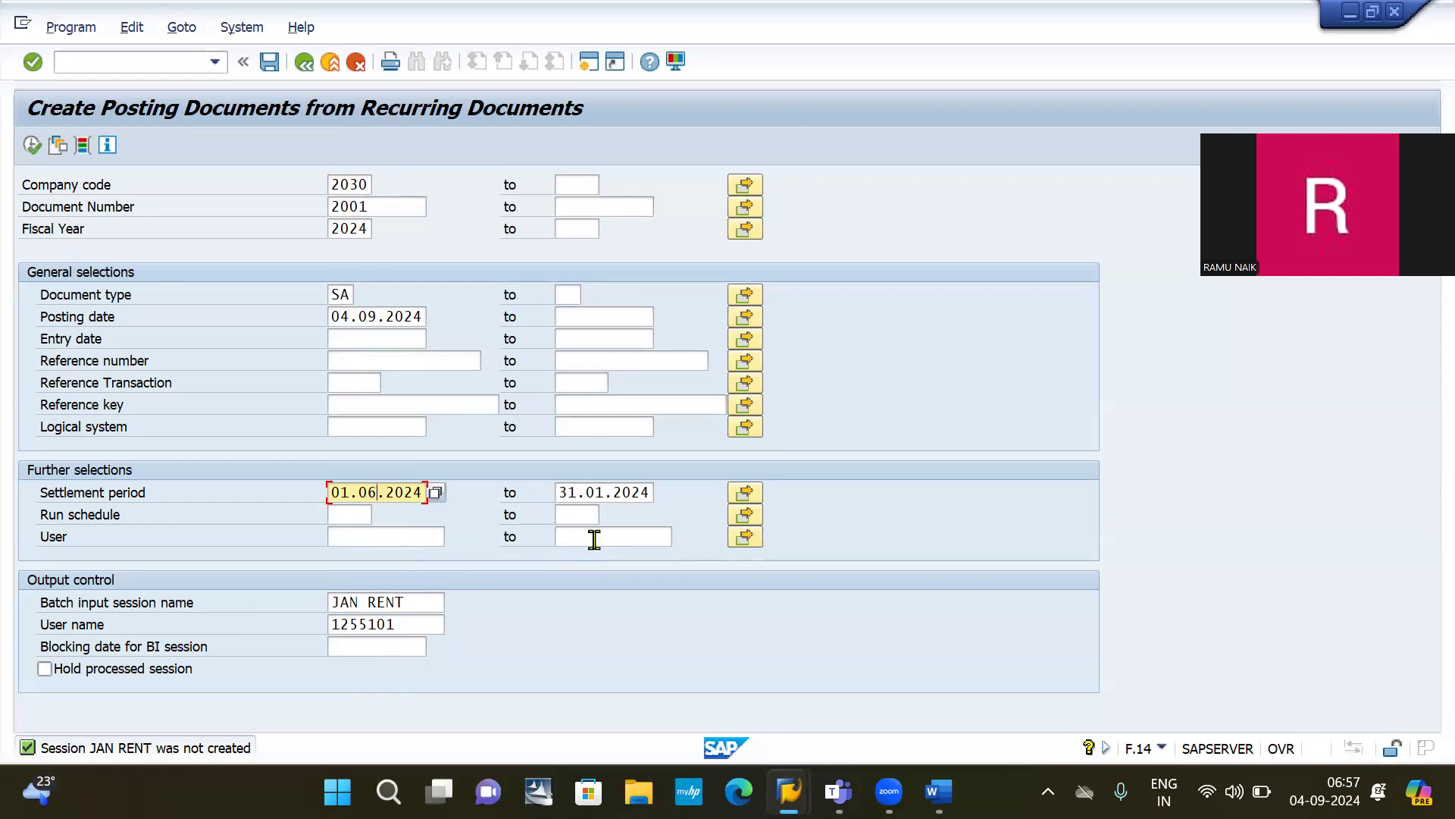
pyautogui.click(593, 492)
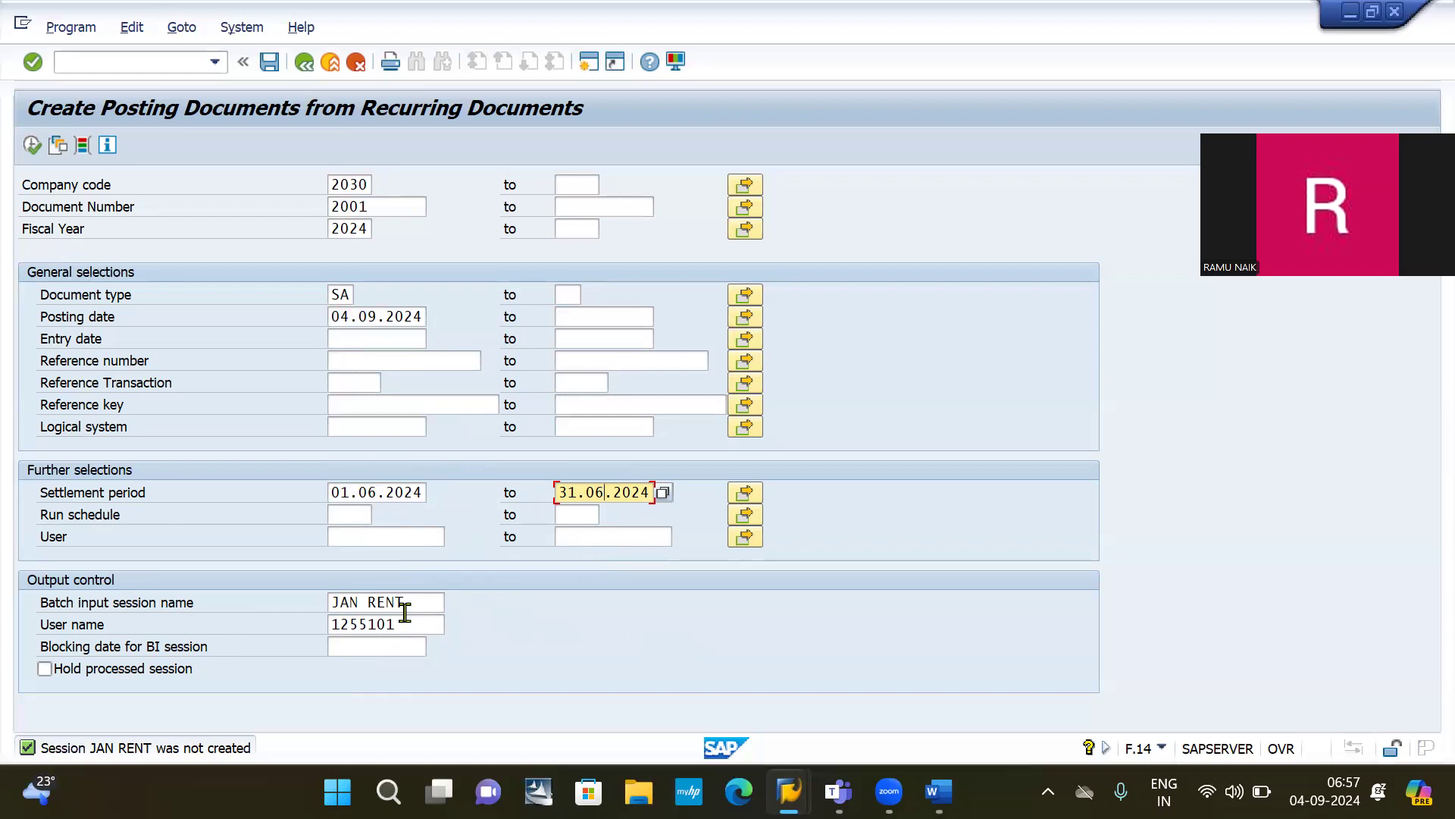
pyautogui.click(32, 144)
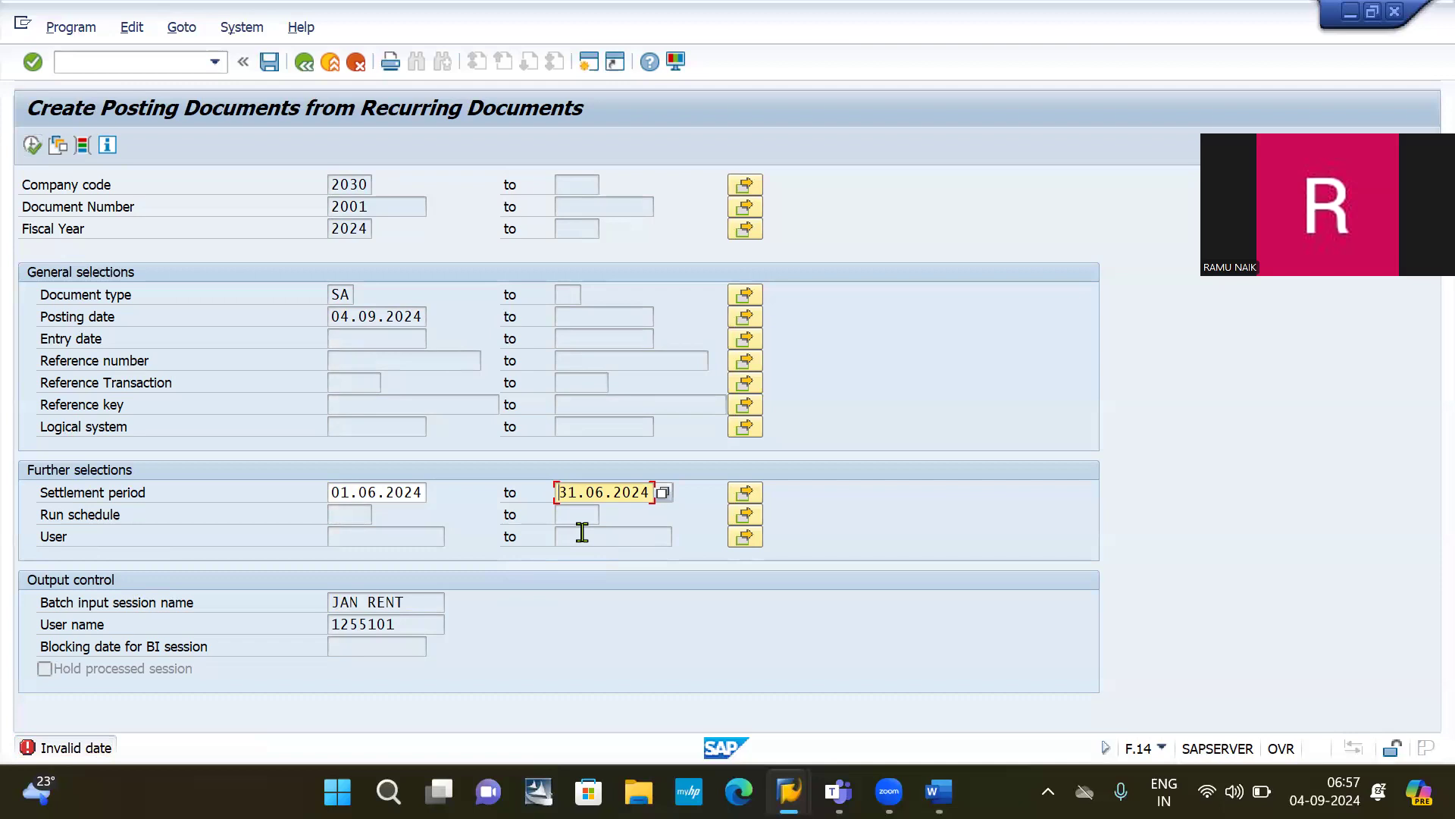
pyautogui.click(569, 494)
# Step: Rerun the June posting with settlement end 30.06.2024 and select the period start date
pyautogui.click(32, 147)
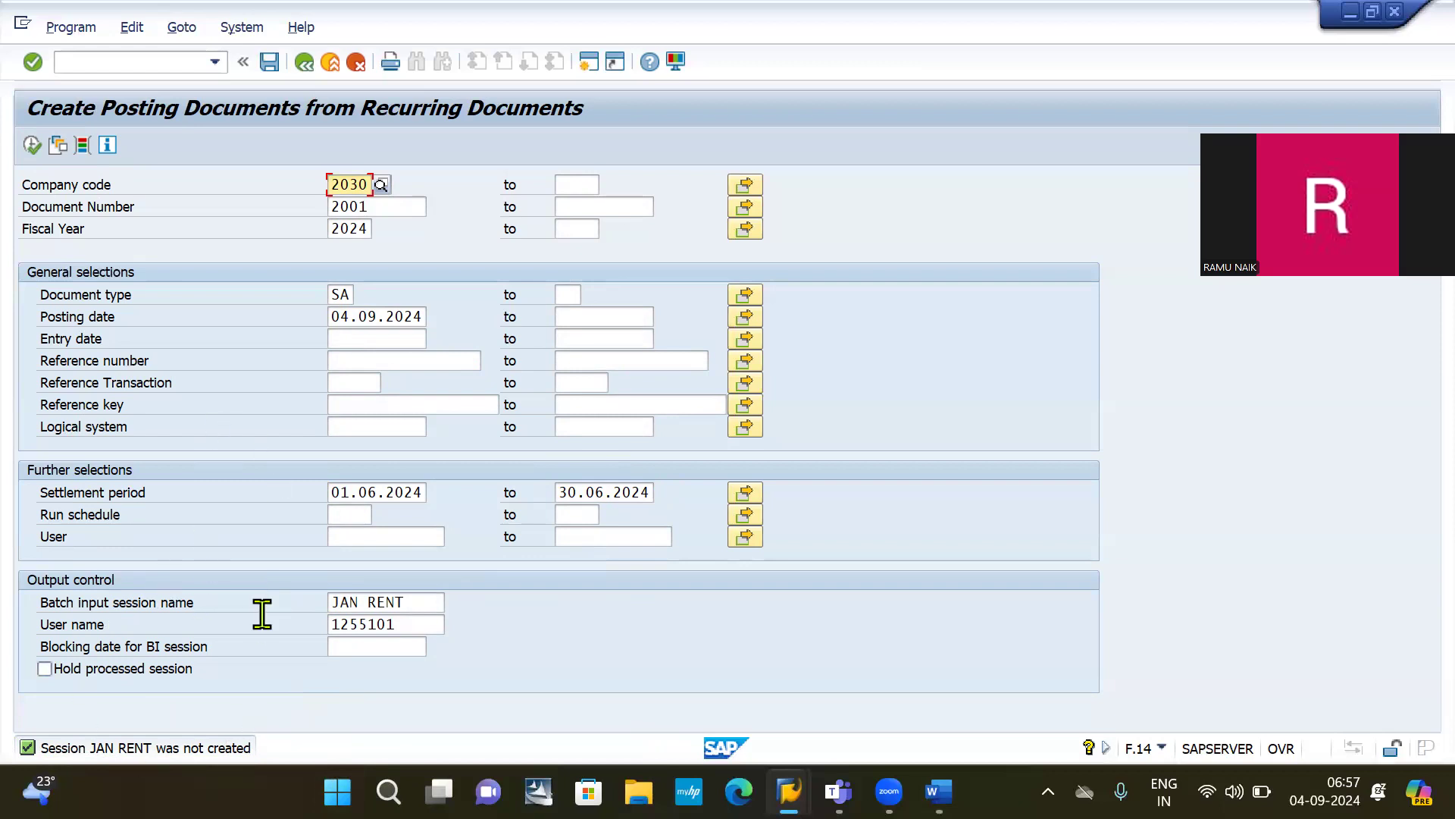
pyautogui.click(343, 494)
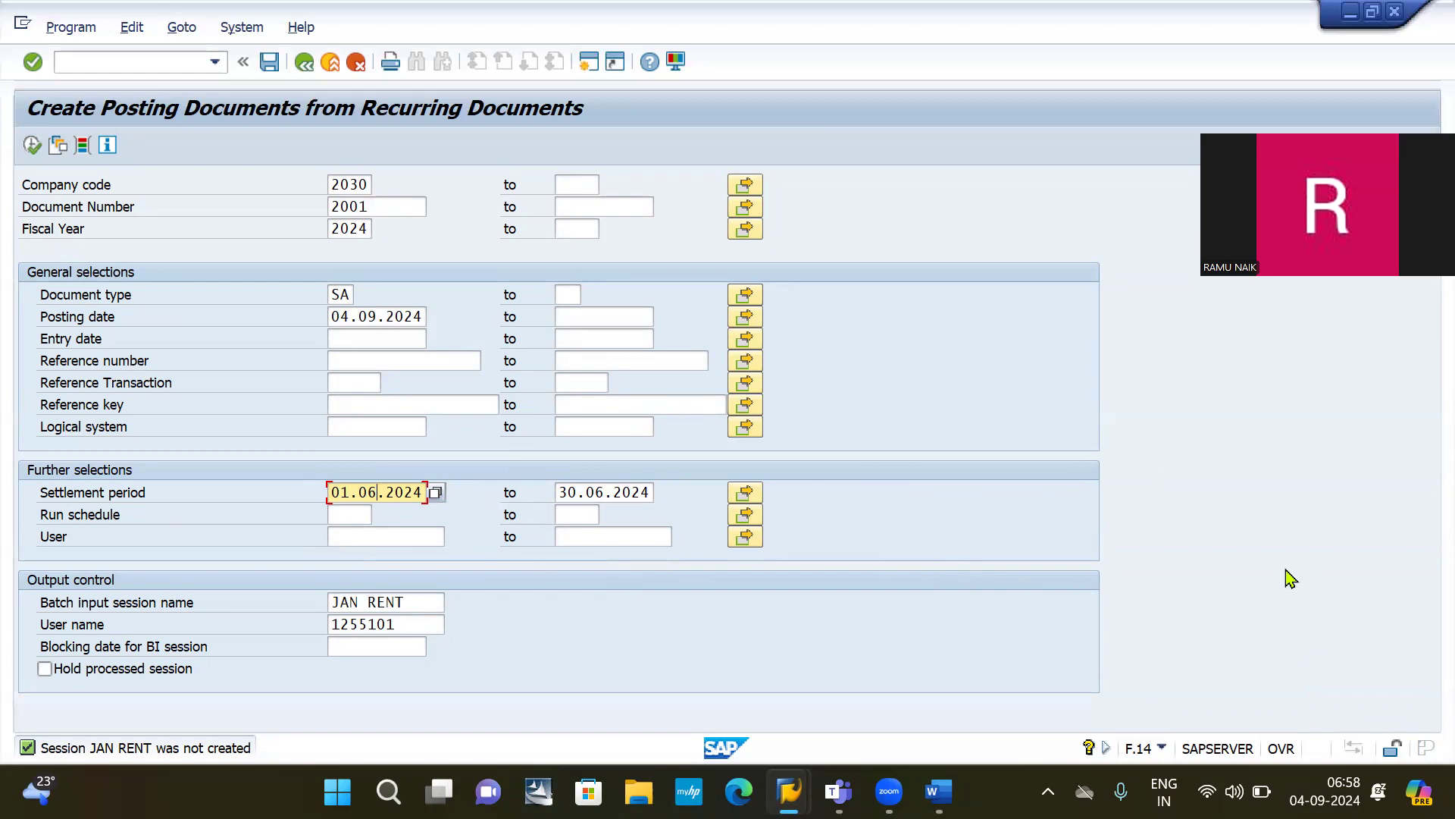
# Step: Stop sharing the screen in Teams and leave the SAP FICO meeting
pyautogui.click(1401, 461)
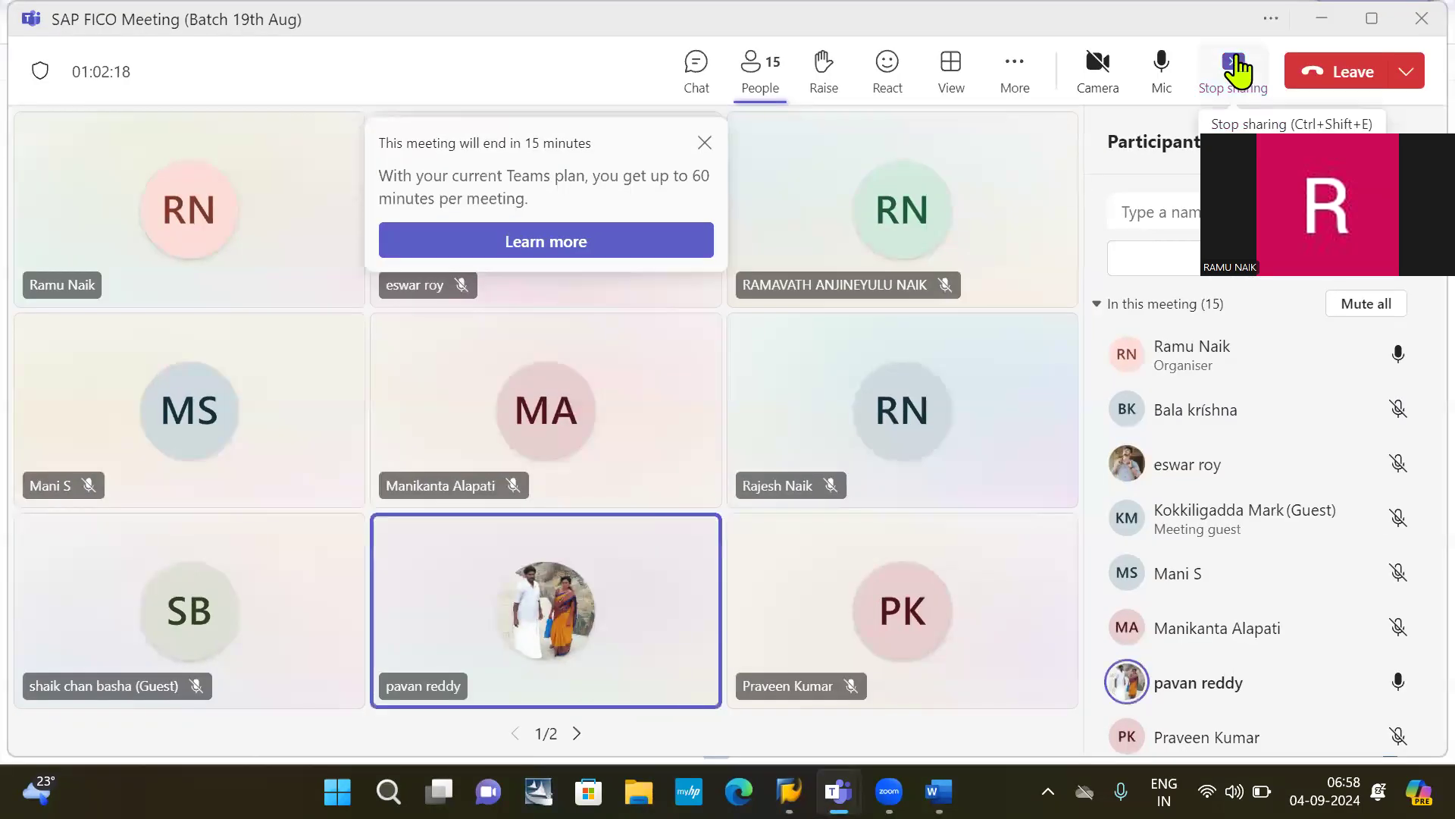
pyautogui.click(1236, 68)
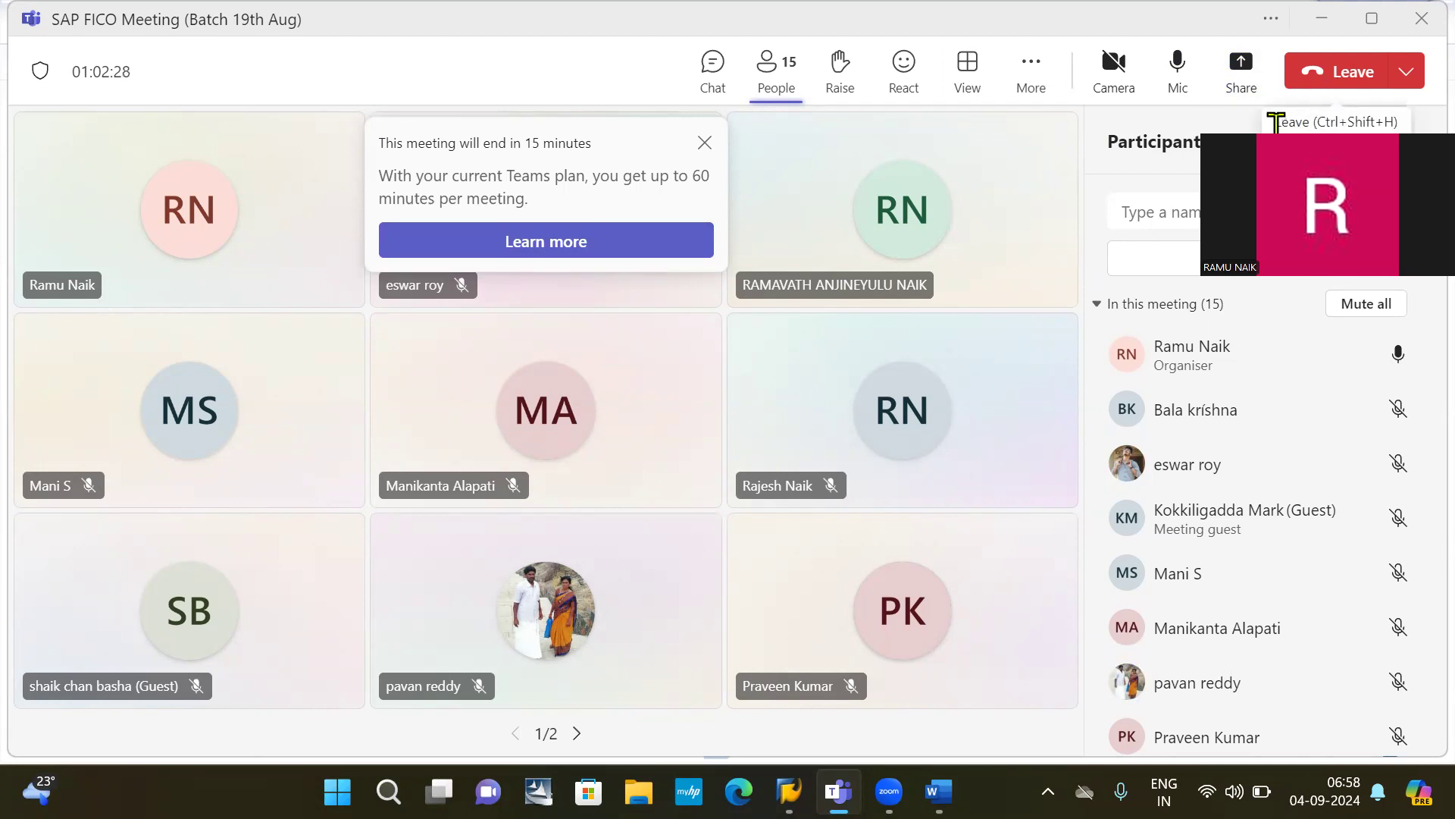
pyautogui.click(1336, 76)
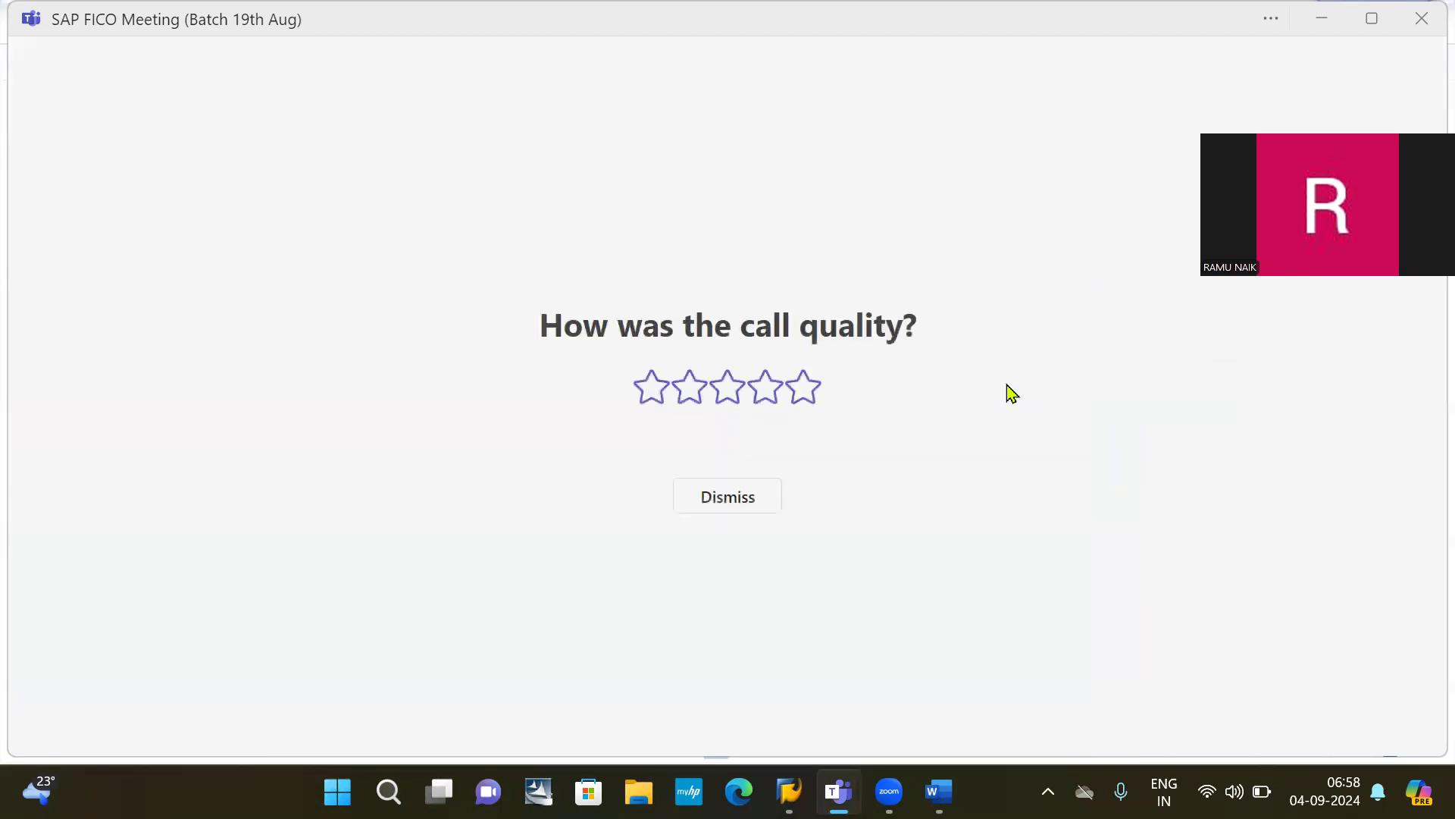